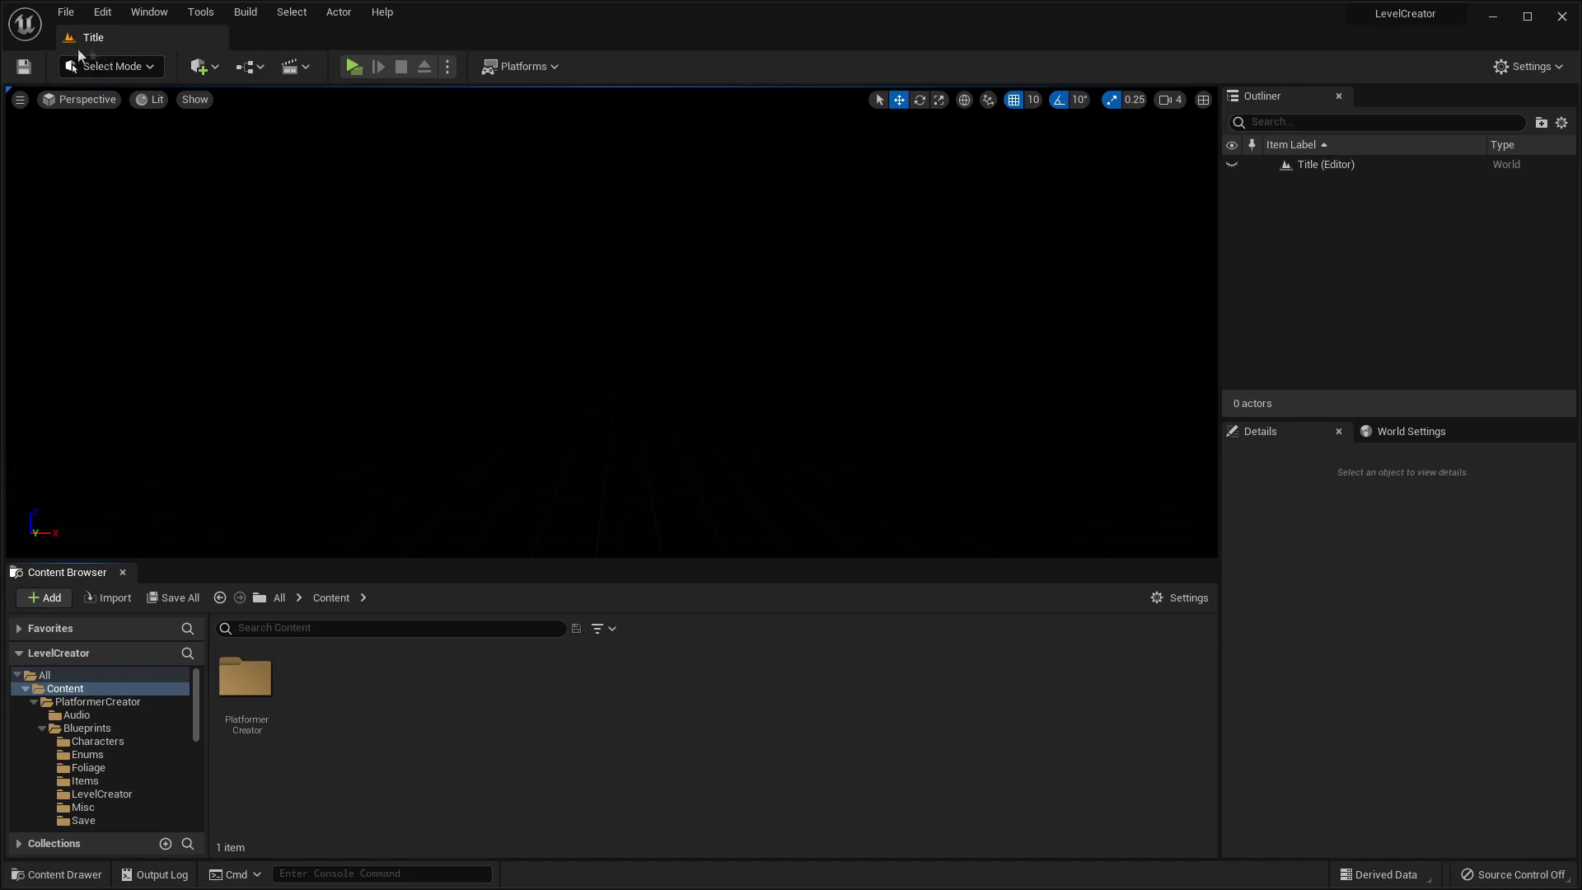
Start the game preview and enter the Level Creator from the title menu's Create option.
{"action": "left_click", "coordinate": [352, 71]}
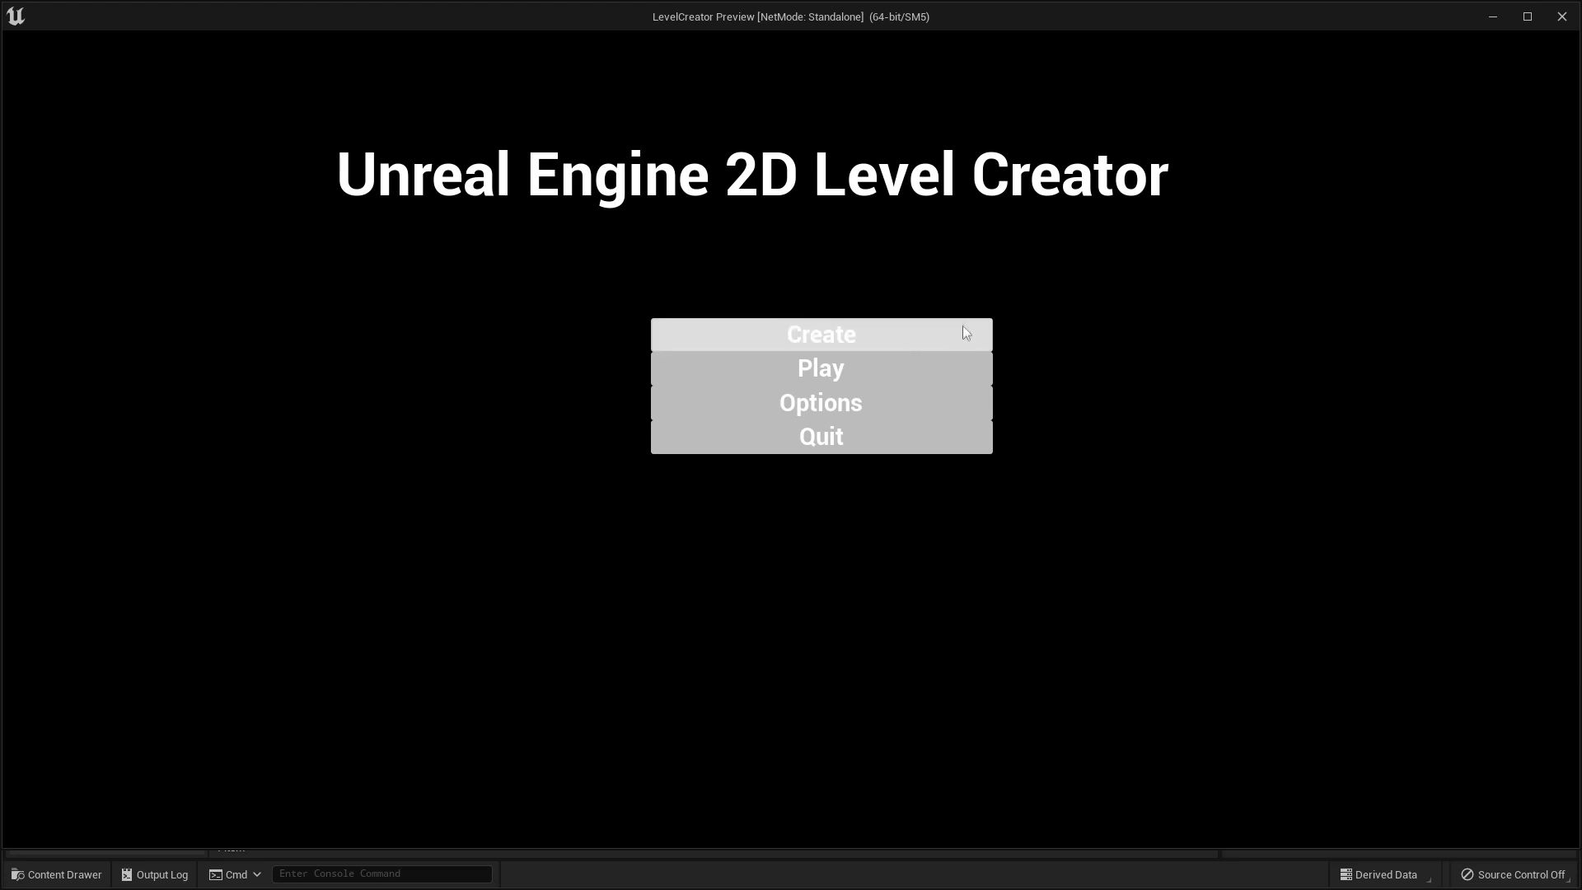
{"action": "left_click", "coordinate": [937, 335]}
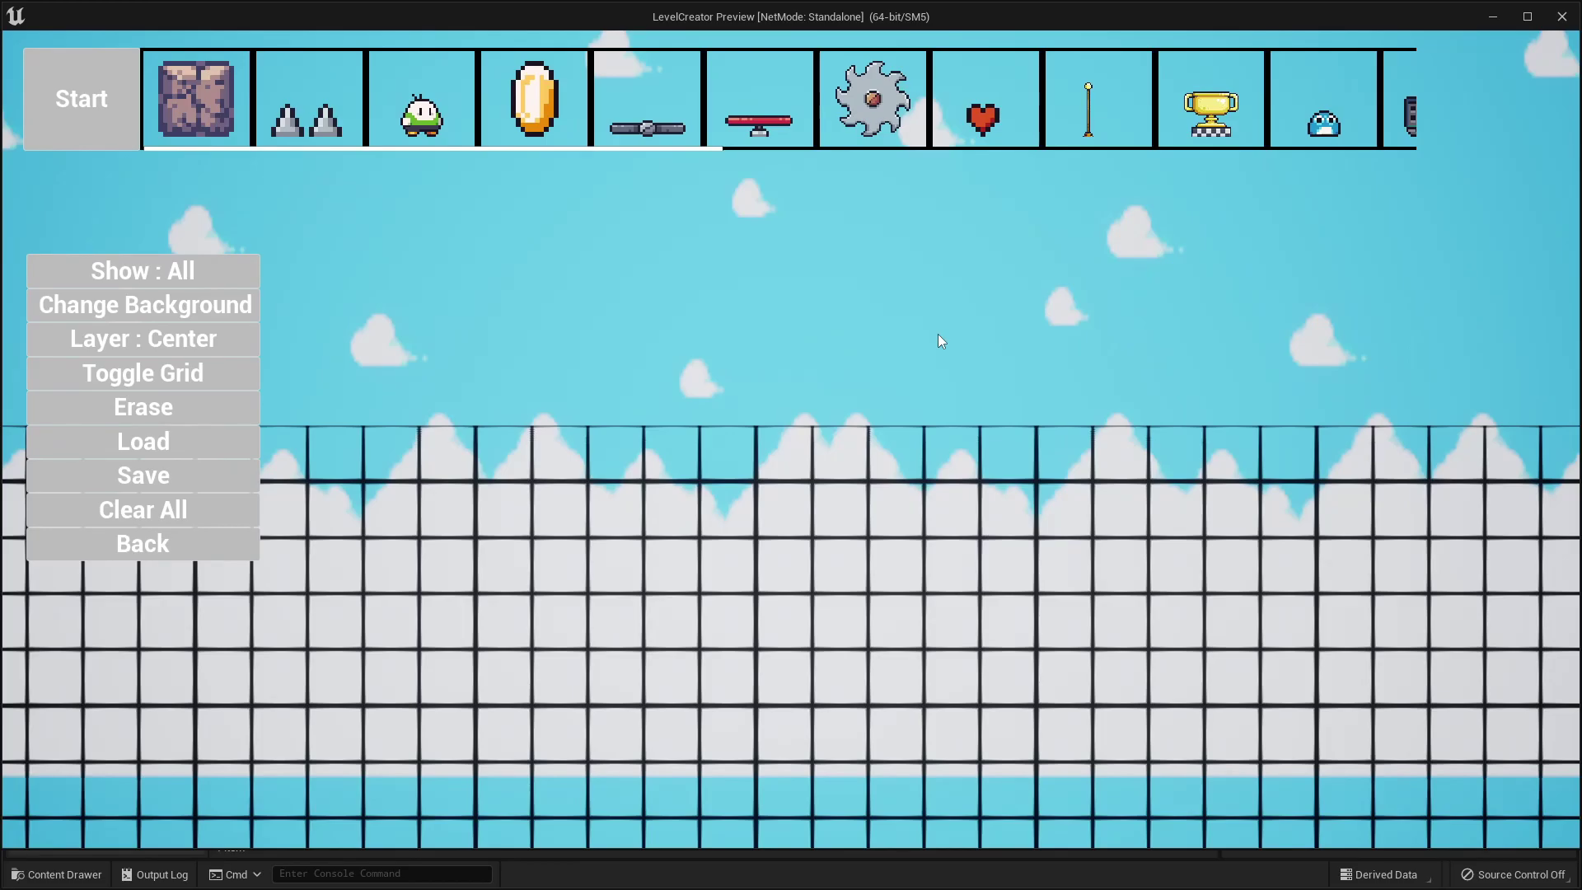
Zoom out over the level grid and scroll the item palette to the brick block and tree.
{"action": "scroll", "coordinate": [938, 340], "scroll_direction": "down", "scroll_amount": 5}
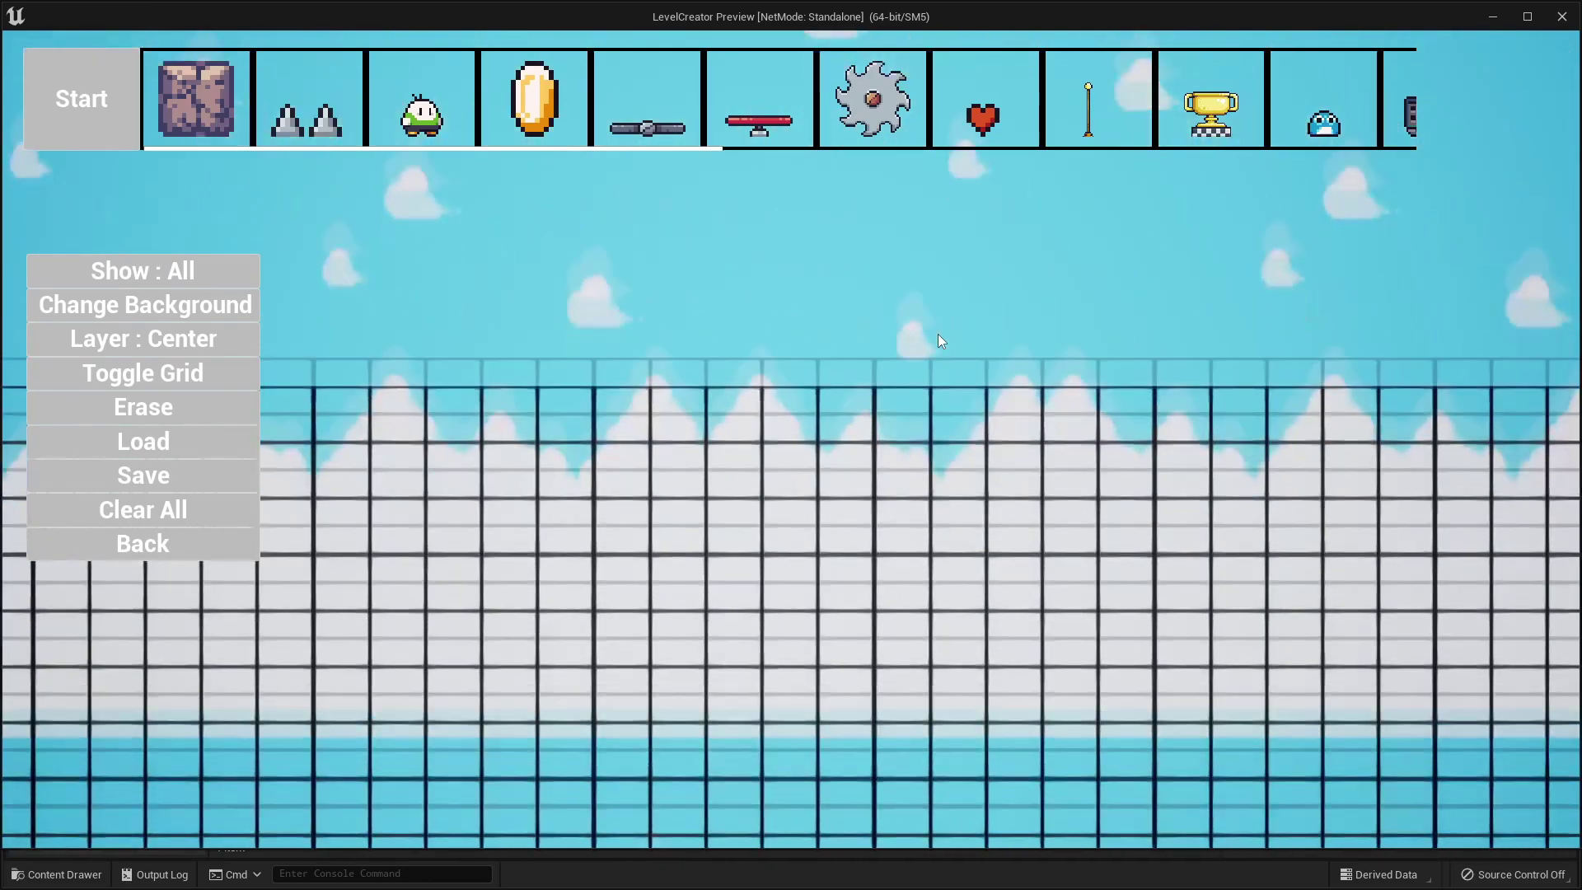
{"action": "scroll", "coordinate": [938, 334], "scroll_direction": "down", "scroll_amount": 10}
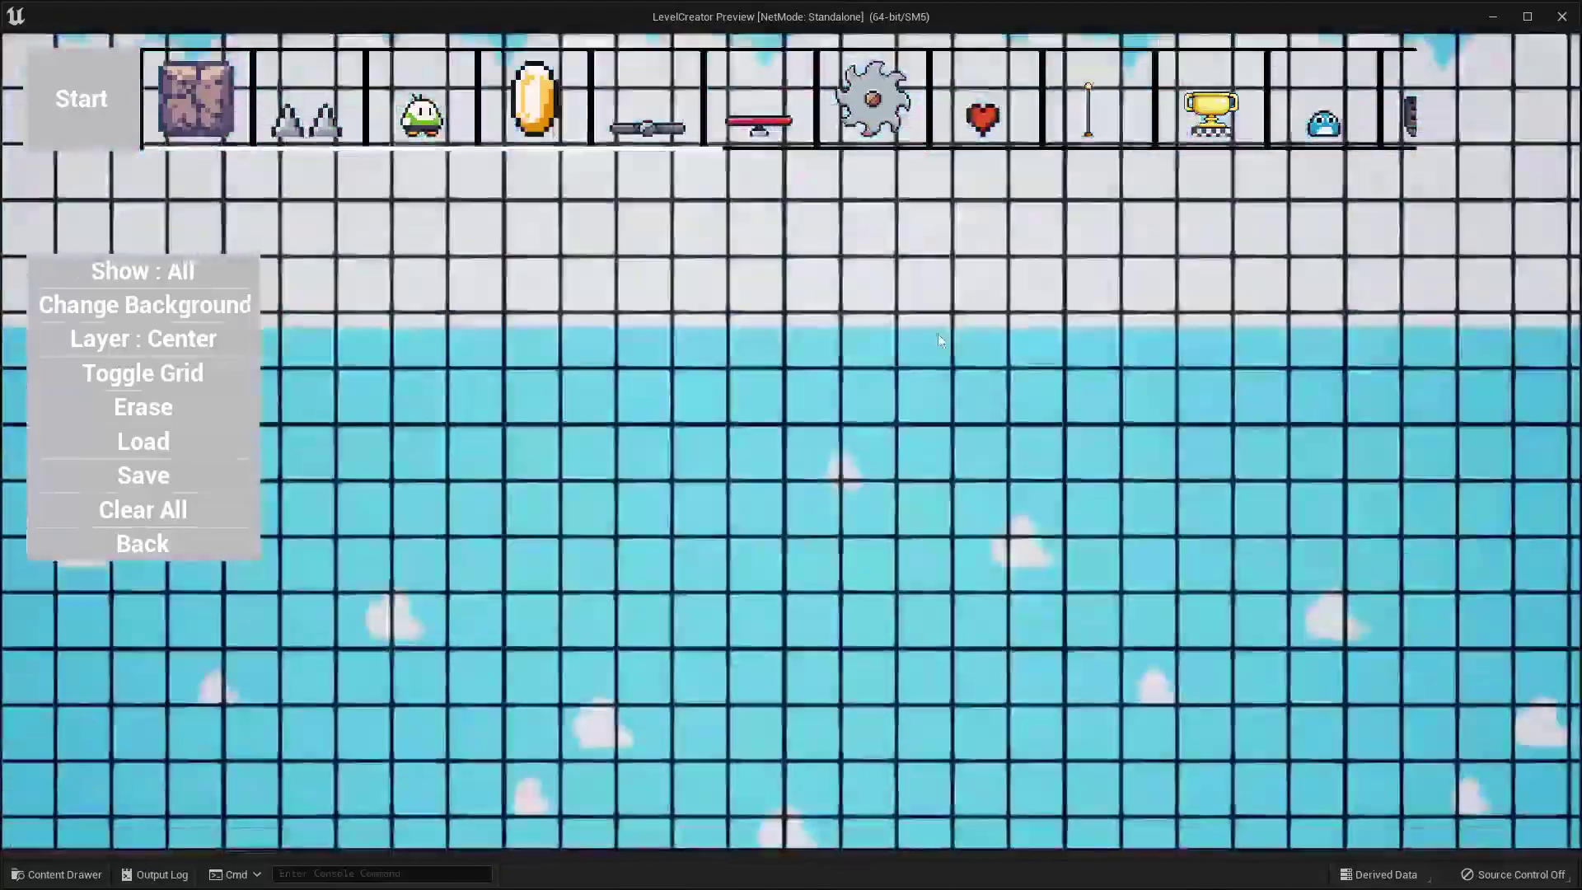
{"action": "scroll", "coordinate": [938, 334], "scroll_direction": "down", "scroll_amount": 5}
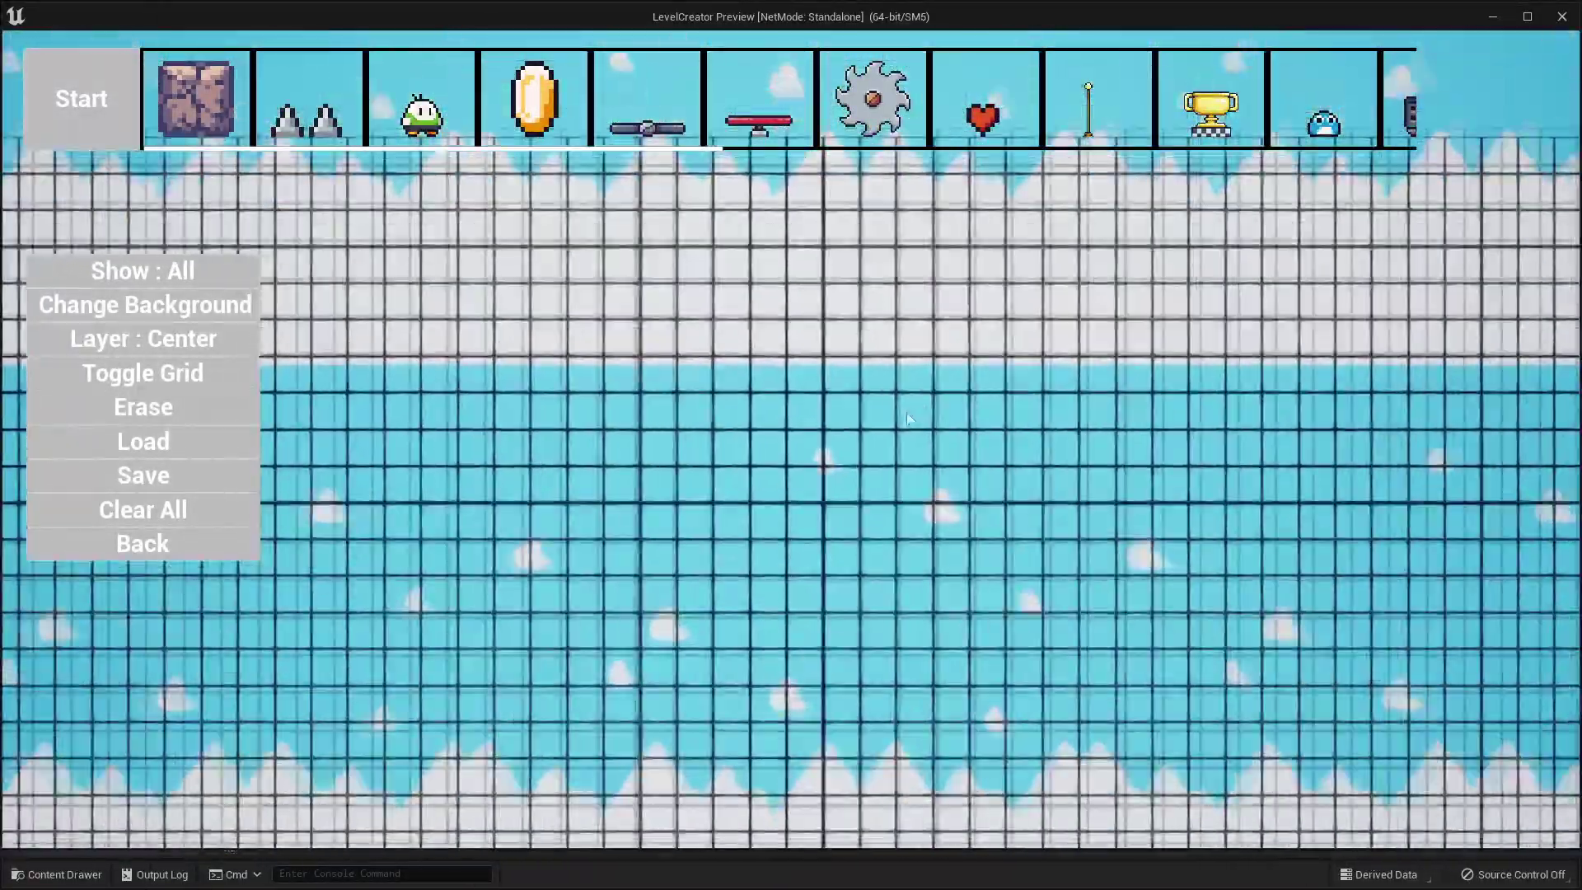
{"action": "scroll", "coordinate": [910, 424], "scroll_direction": "down", "scroll_amount": 5}
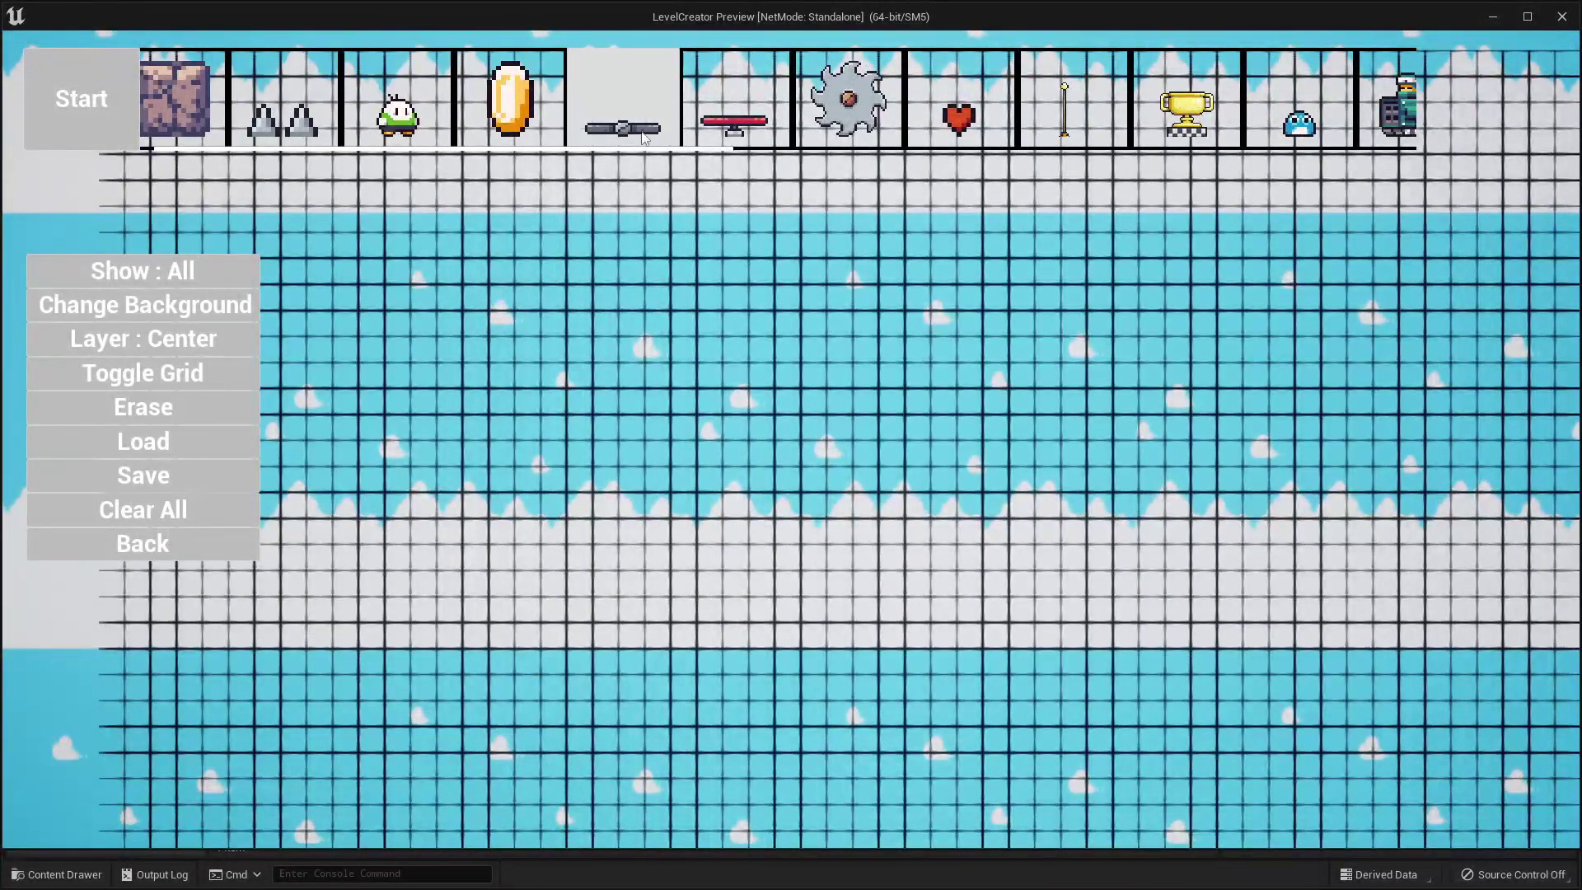
{"action": "scroll", "coordinate": [640, 132], "scroll_direction": "up", "scroll_amount": 1}
{"action": "scroll", "coordinate": [639, 132], "scroll_direction": "down", "scroll_amount": 8}
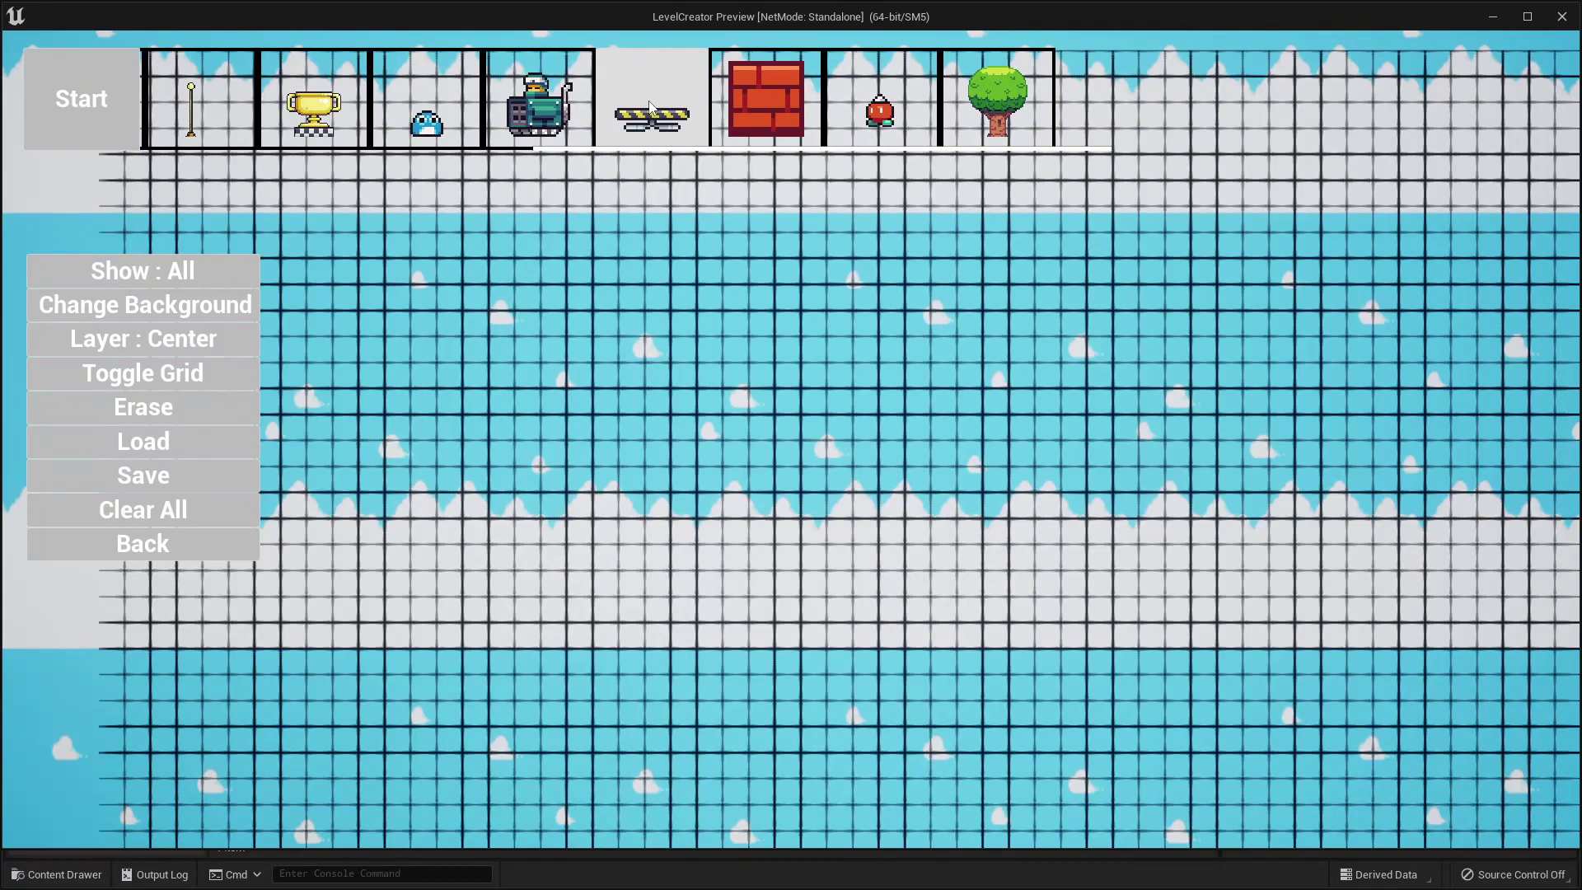
Paint a horizontal row of red brick blocks across the grid.
{"action": "left_click", "coordinate": [803, 132]}
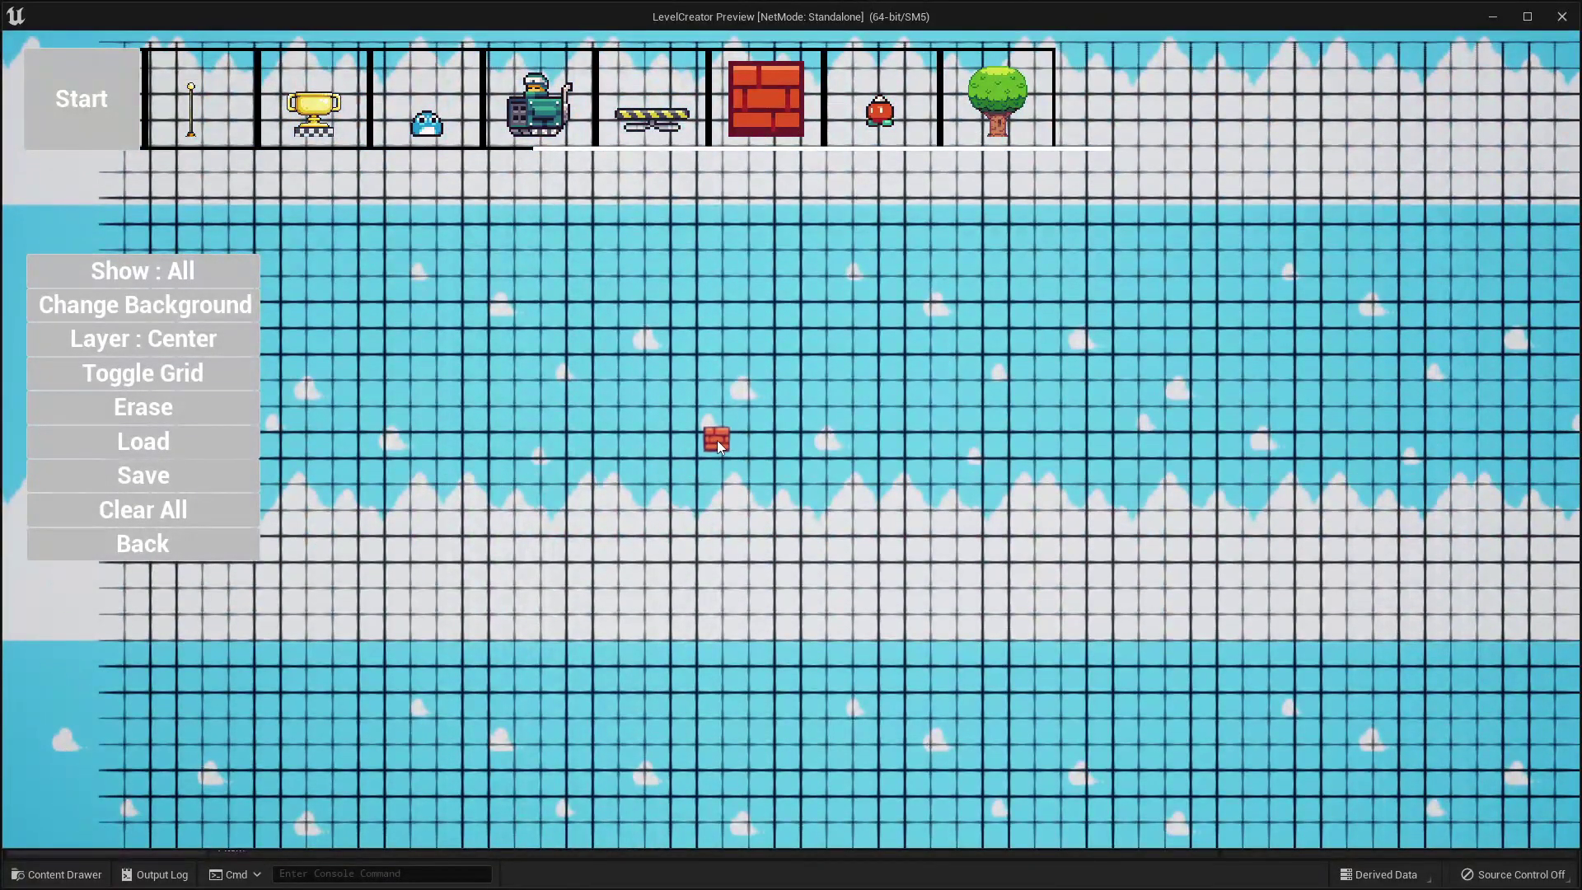
{"action": "left_click_drag", "start_coordinate": [717, 440], "coordinate": [965, 442]}
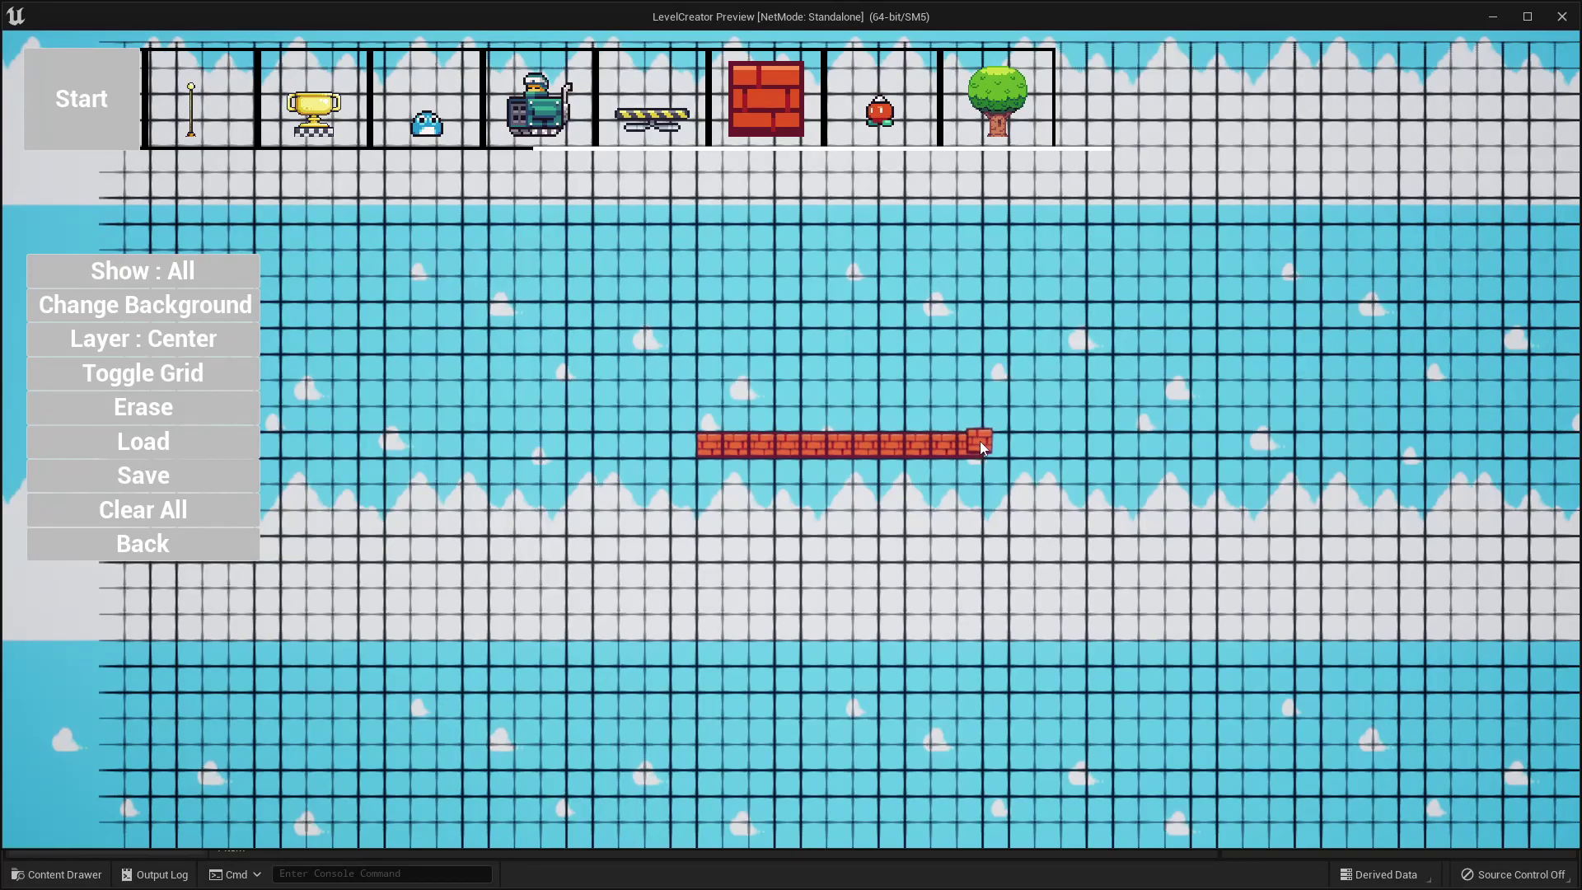
{"action": "scroll", "coordinate": [923, 321], "scroll_direction": "up", "scroll_amount": 2}
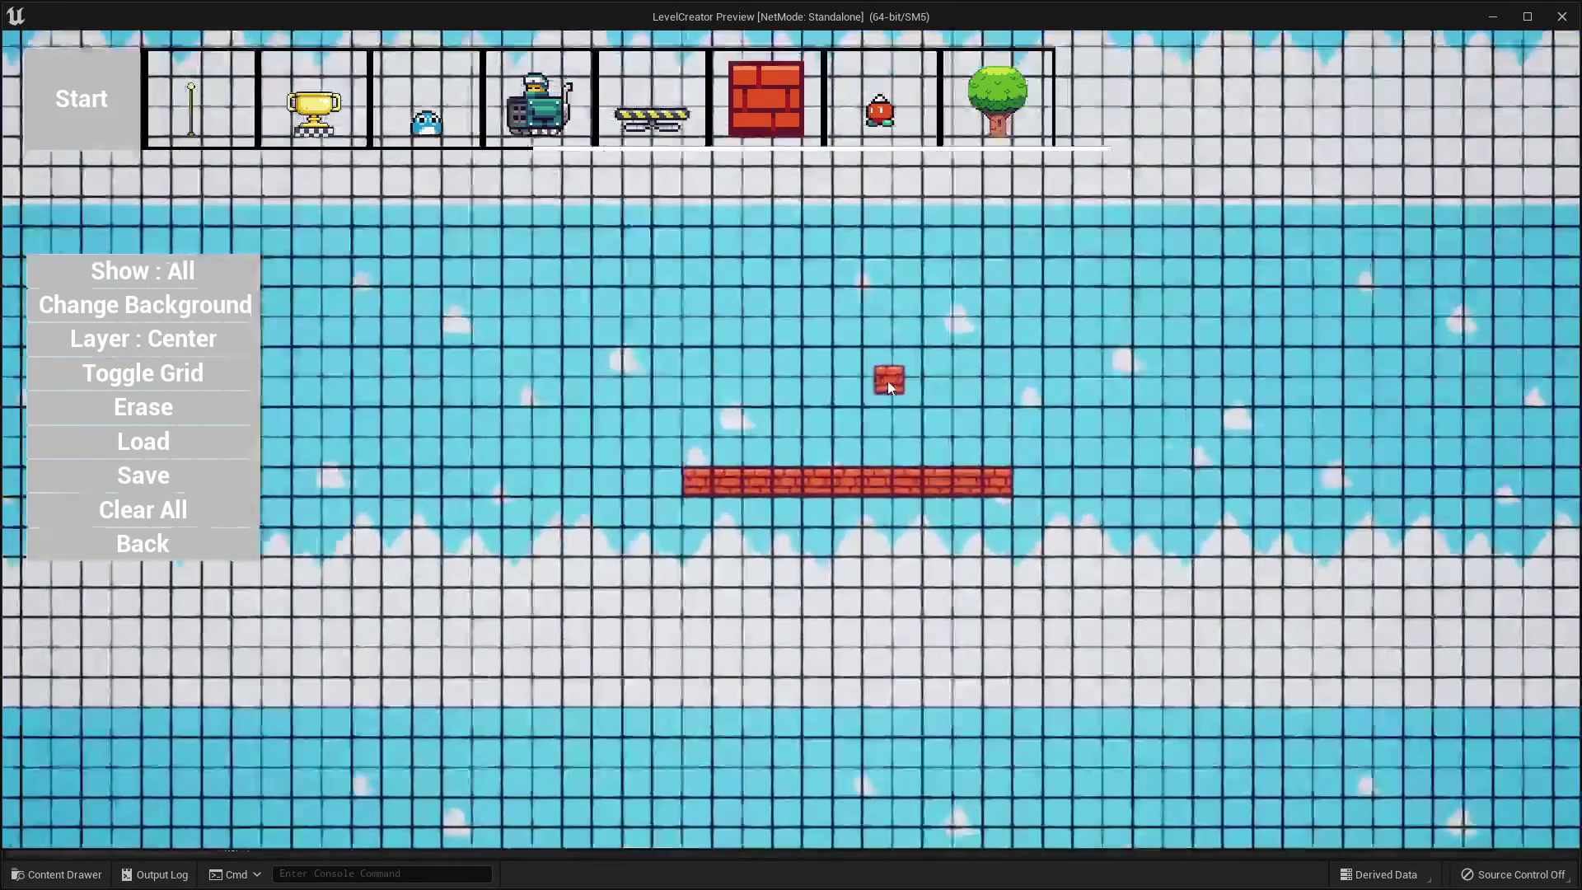
{"action": "right_click", "coordinate": [849, 335]}
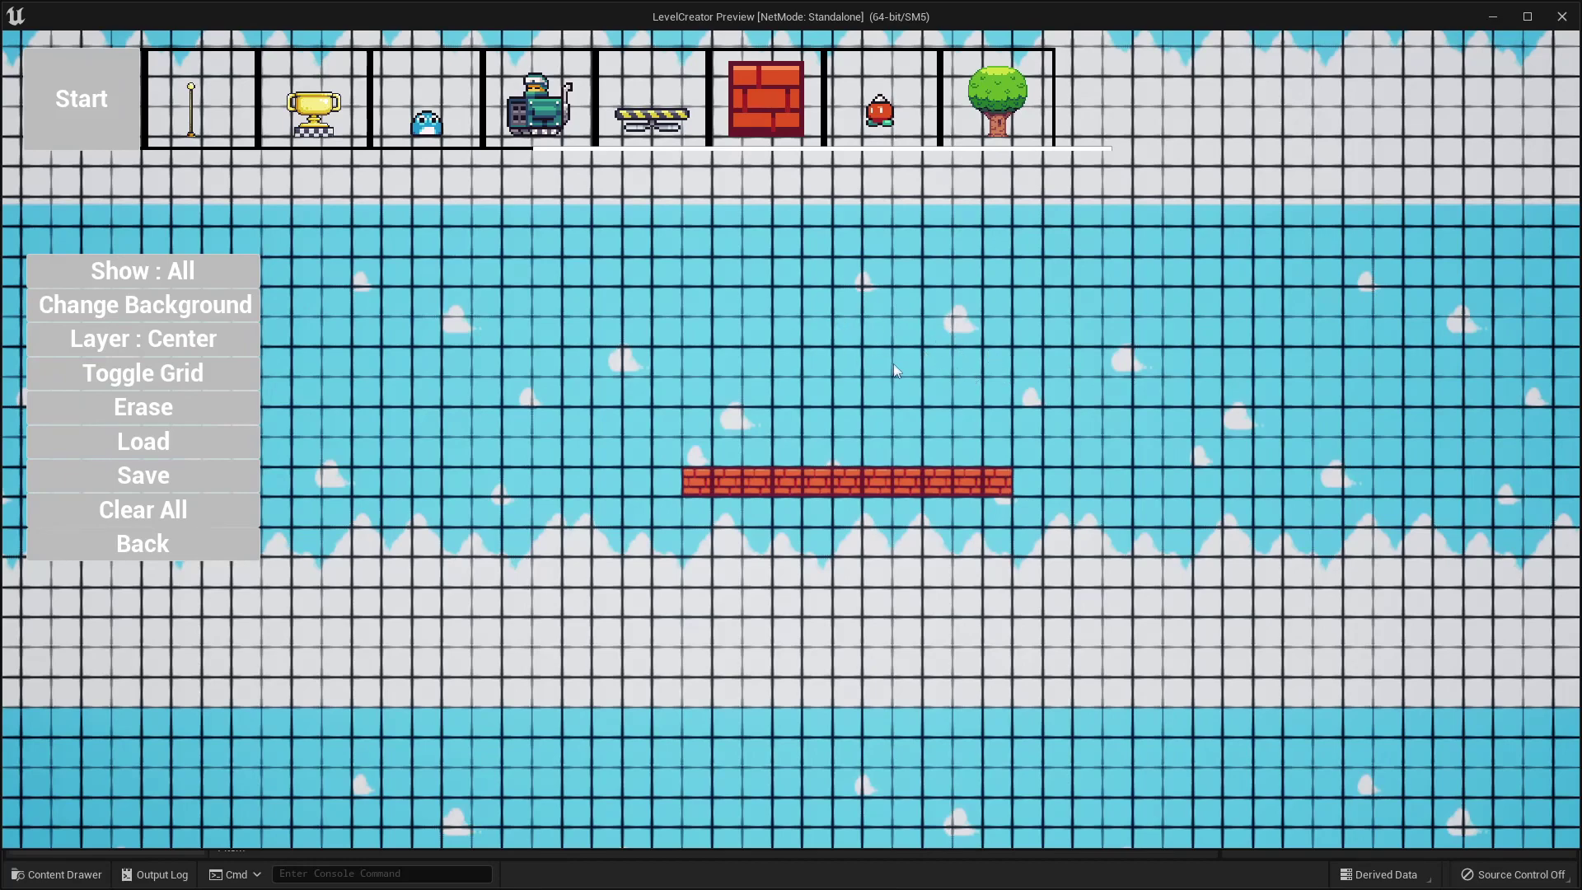
Place the green player character just above the brick row.
{"action": "scroll", "coordinate": [395, 132], "scroll_direction": "up", "scroll_amount": 4}
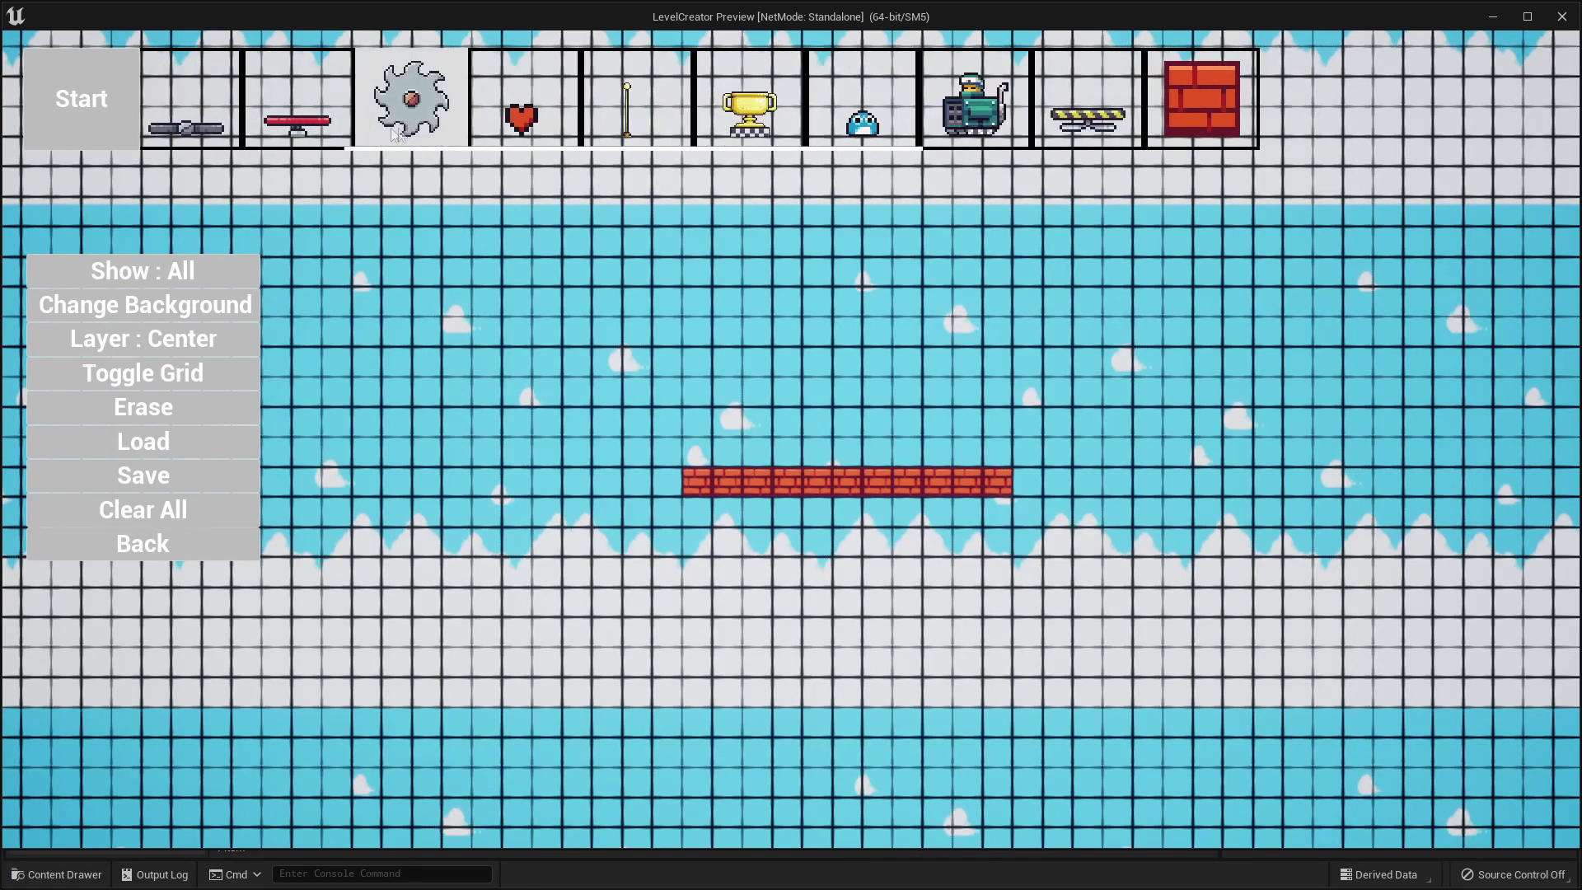
{"action": "scroll", "coordinate": [412, 124], "scroll_direction": "up", "scroll_amount": 5}
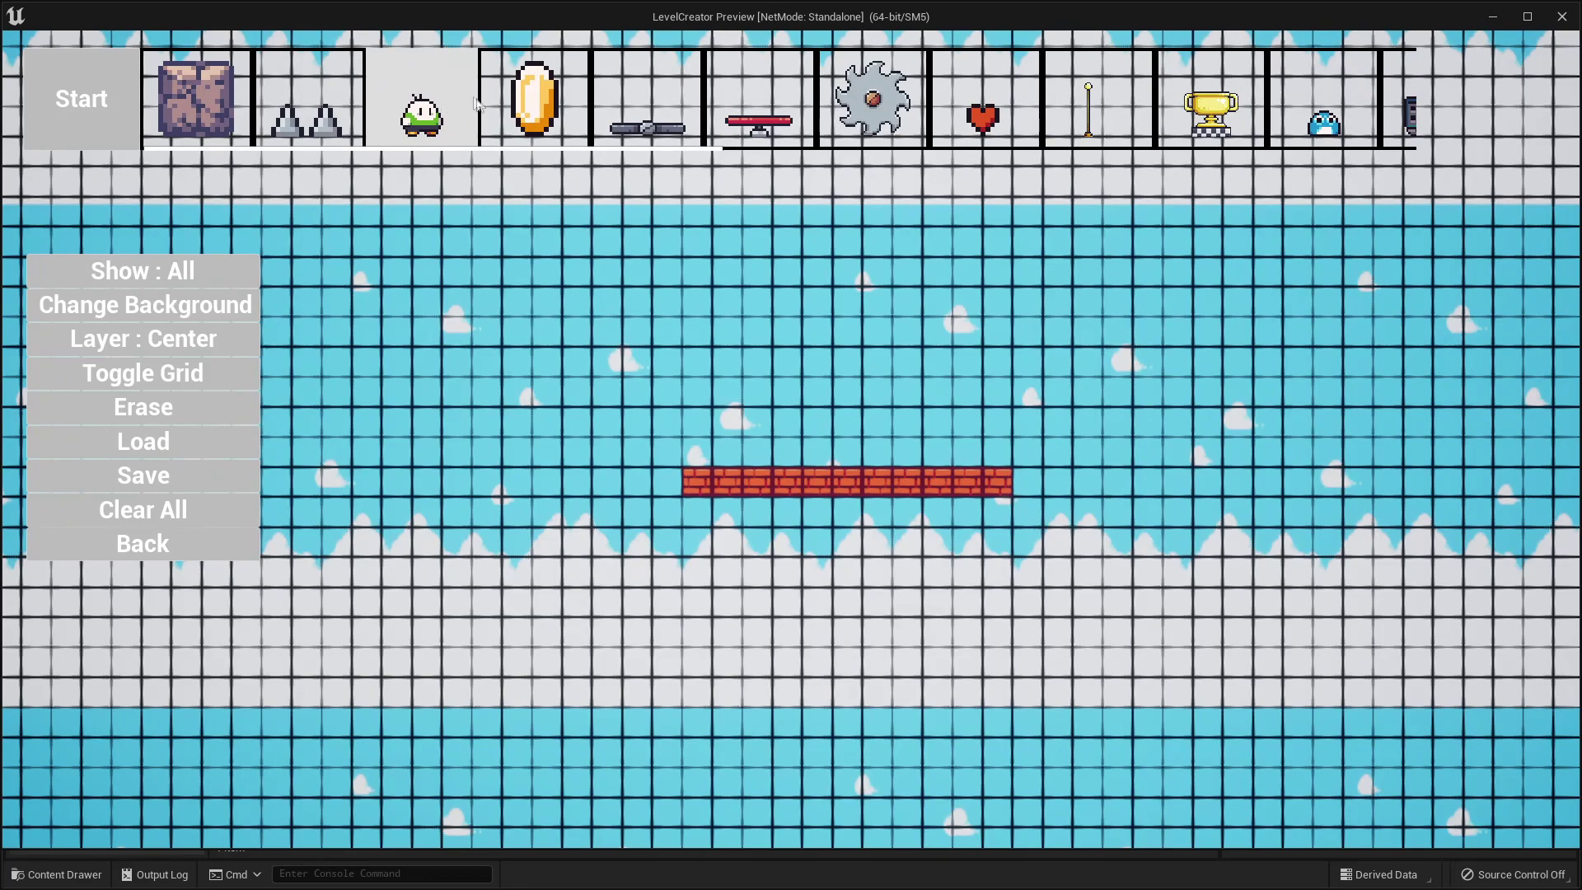
{"action": "left_click_drag", "start_coordinate": [448, 101], "coordinate": [733, 373]}
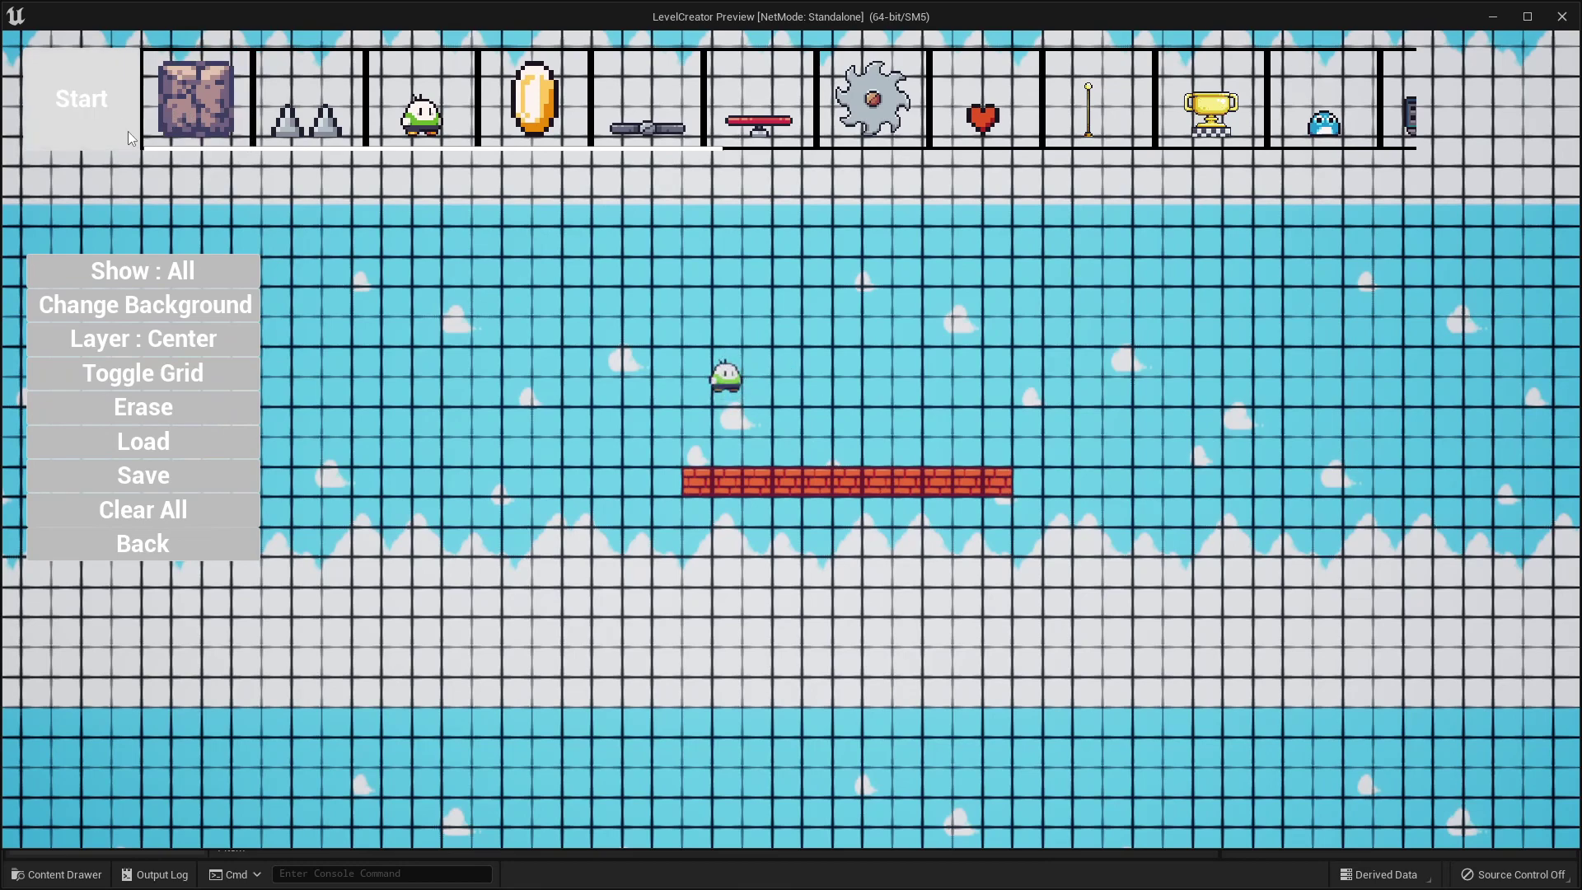
Play-test the level twice, walking the character right across the bricks, then switch to Erase.
{"action": "left_click", "coordinate": [81, 99]}
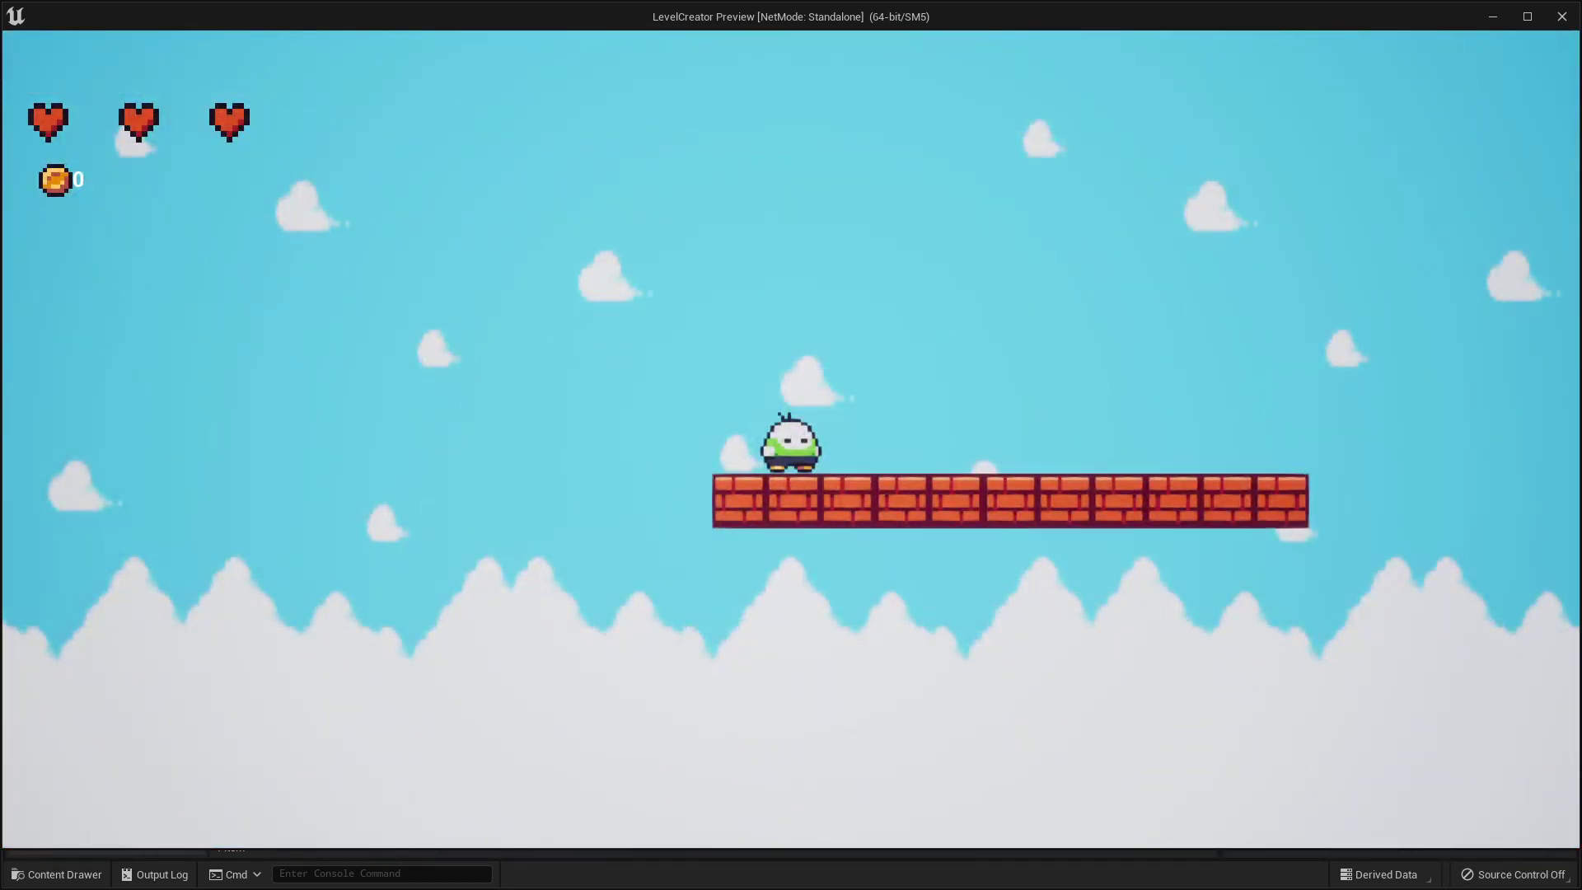
{"action": "key", "text": "d"}
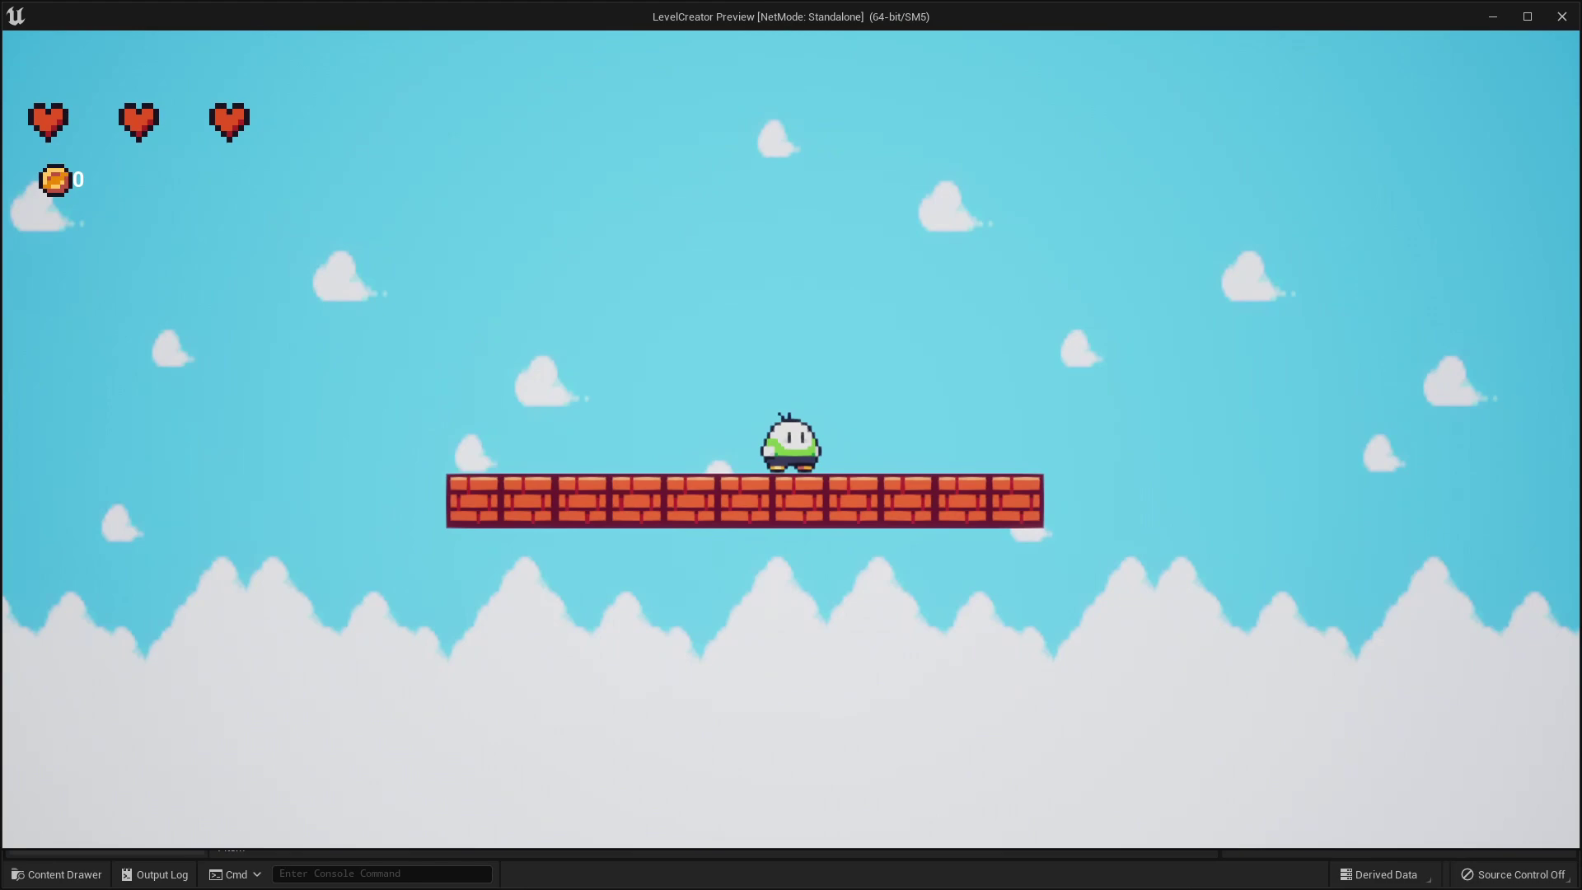
{"action": "key", "text": "Escape"}
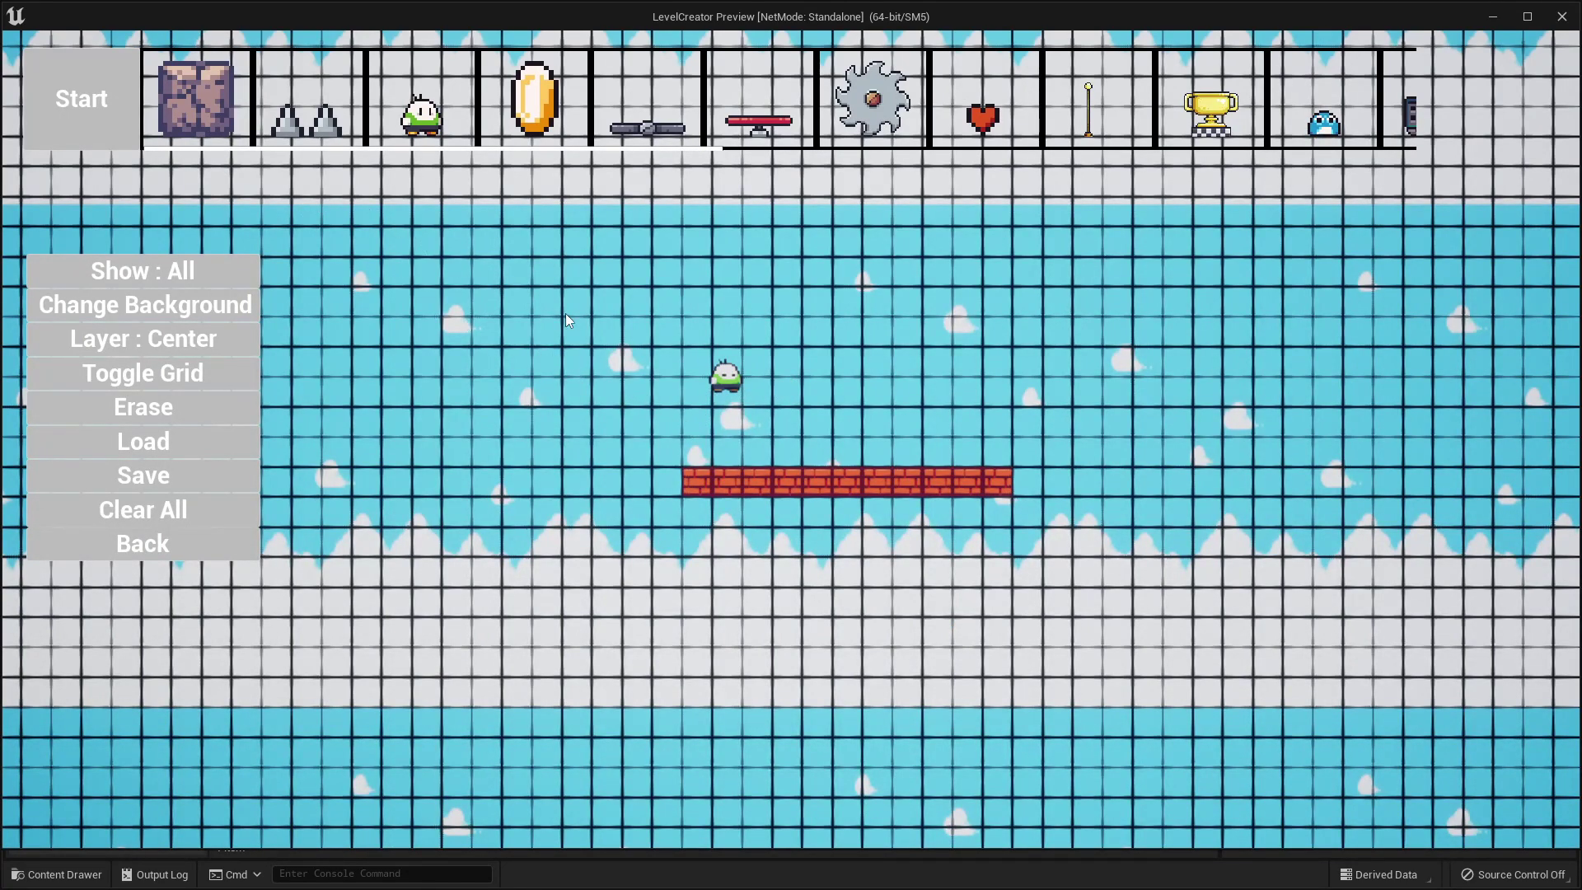
{"action": "left_click", "coordinate": [69, 100]}
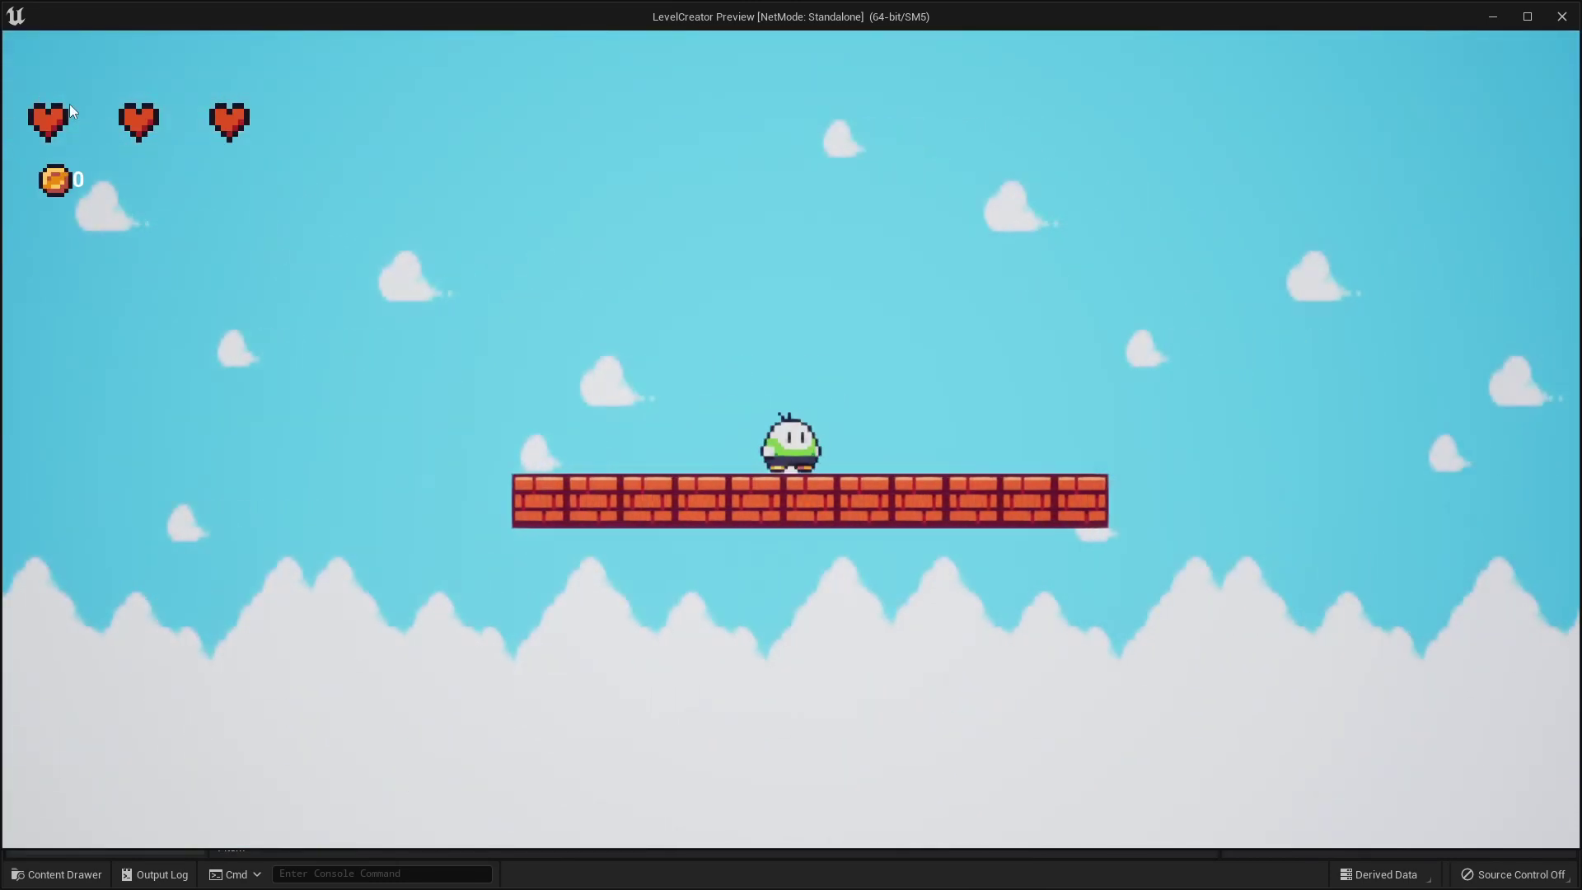
{"action": "key", "text": "Escape"}
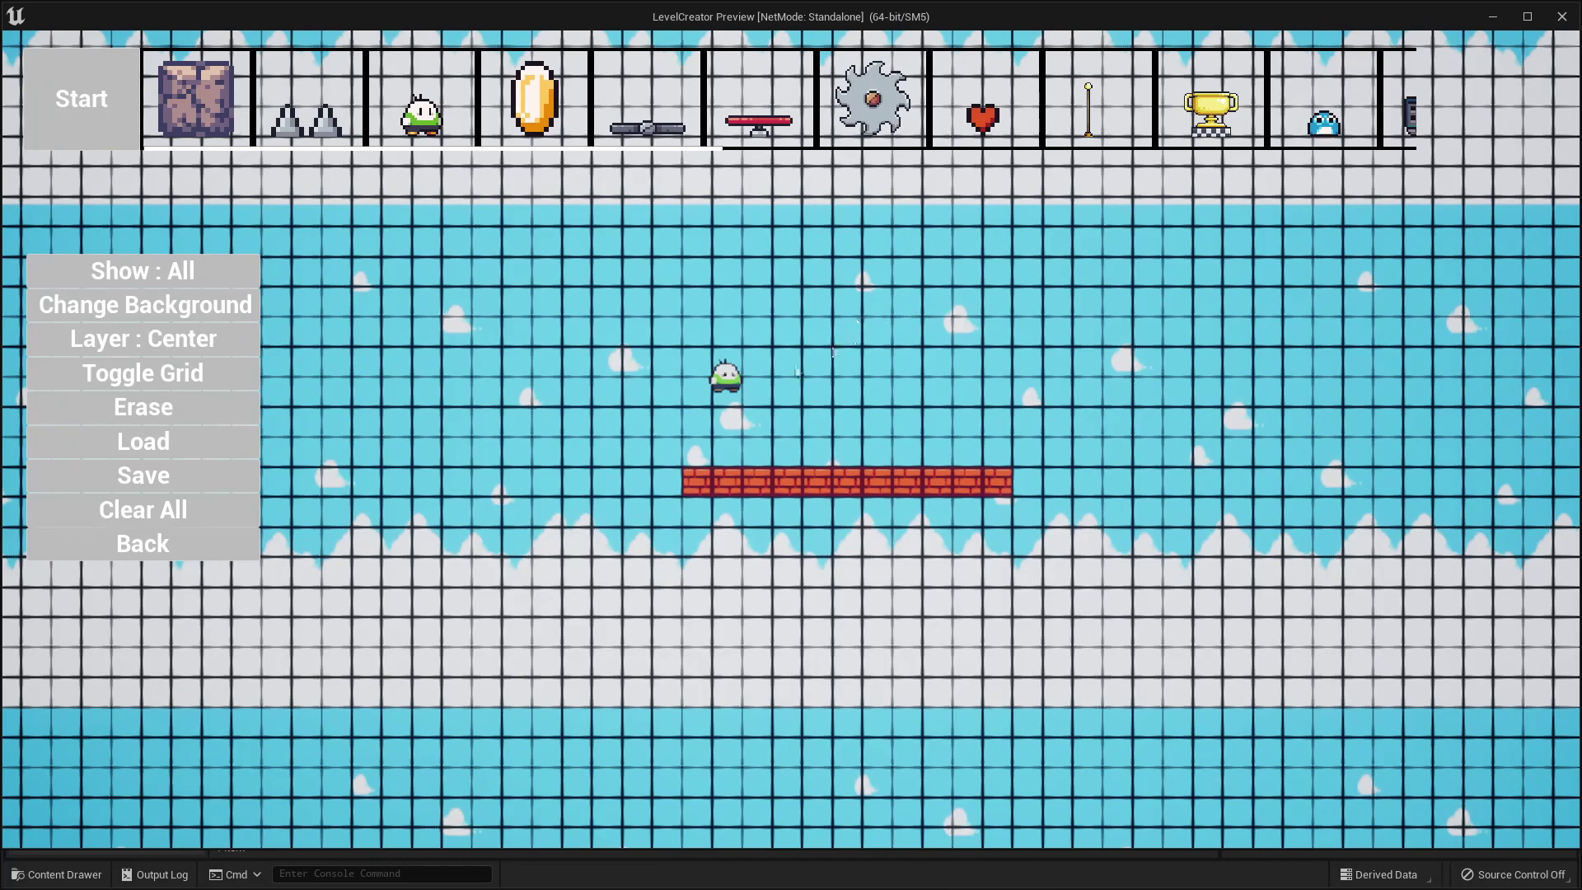
{"action": "left_click", "coordinate": [199, 407]}
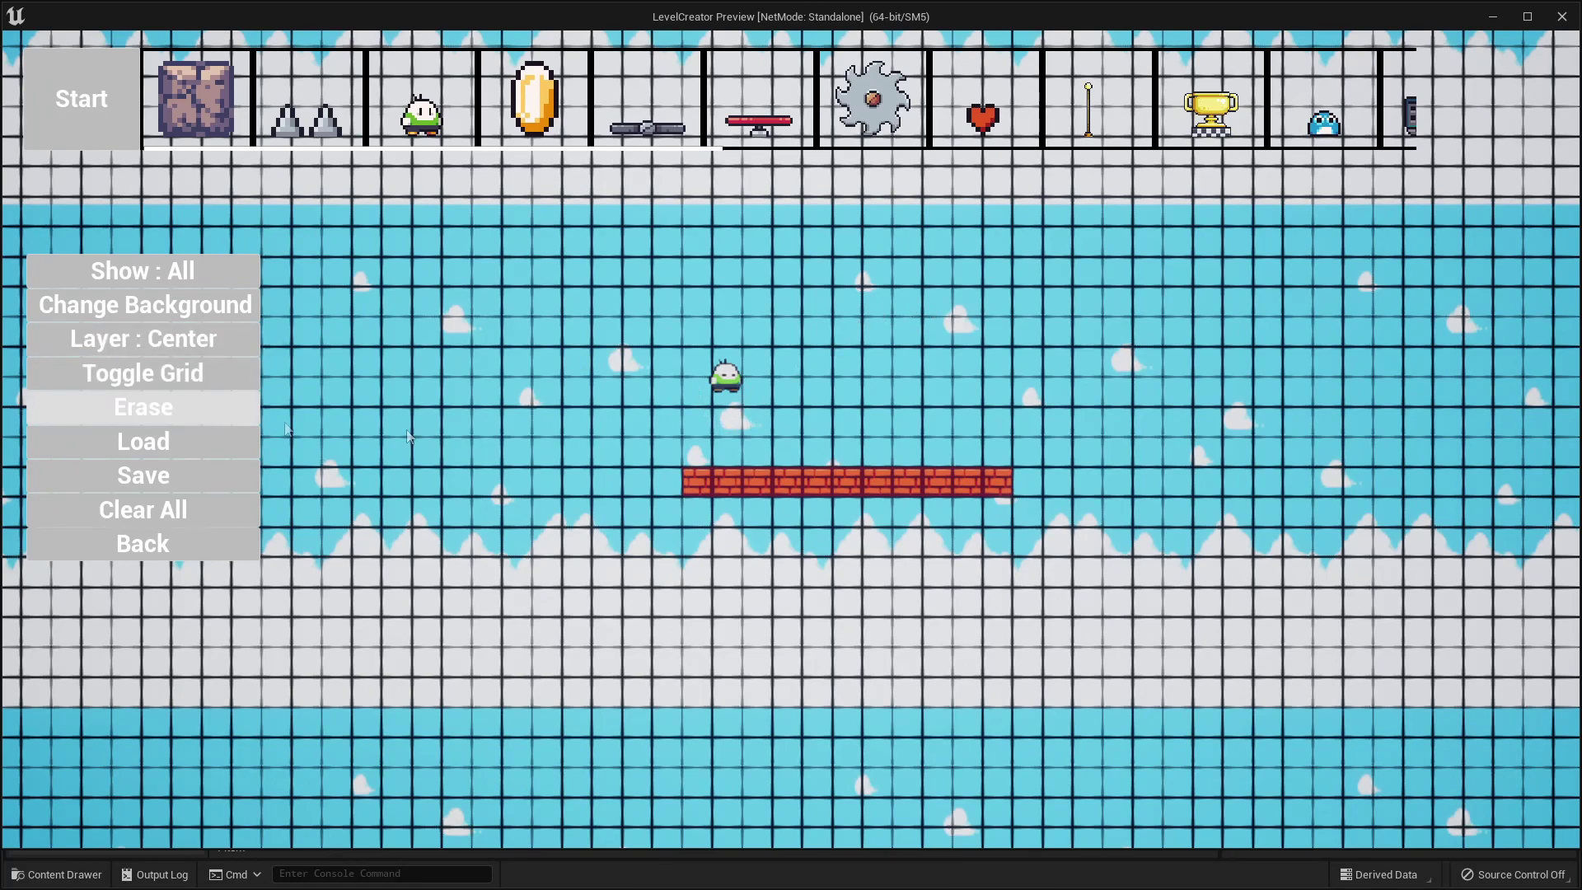
Erase the green character and cycle the item filter to Show : Platforms.
{"action": "left_click", "coordinate": [734, 375]}
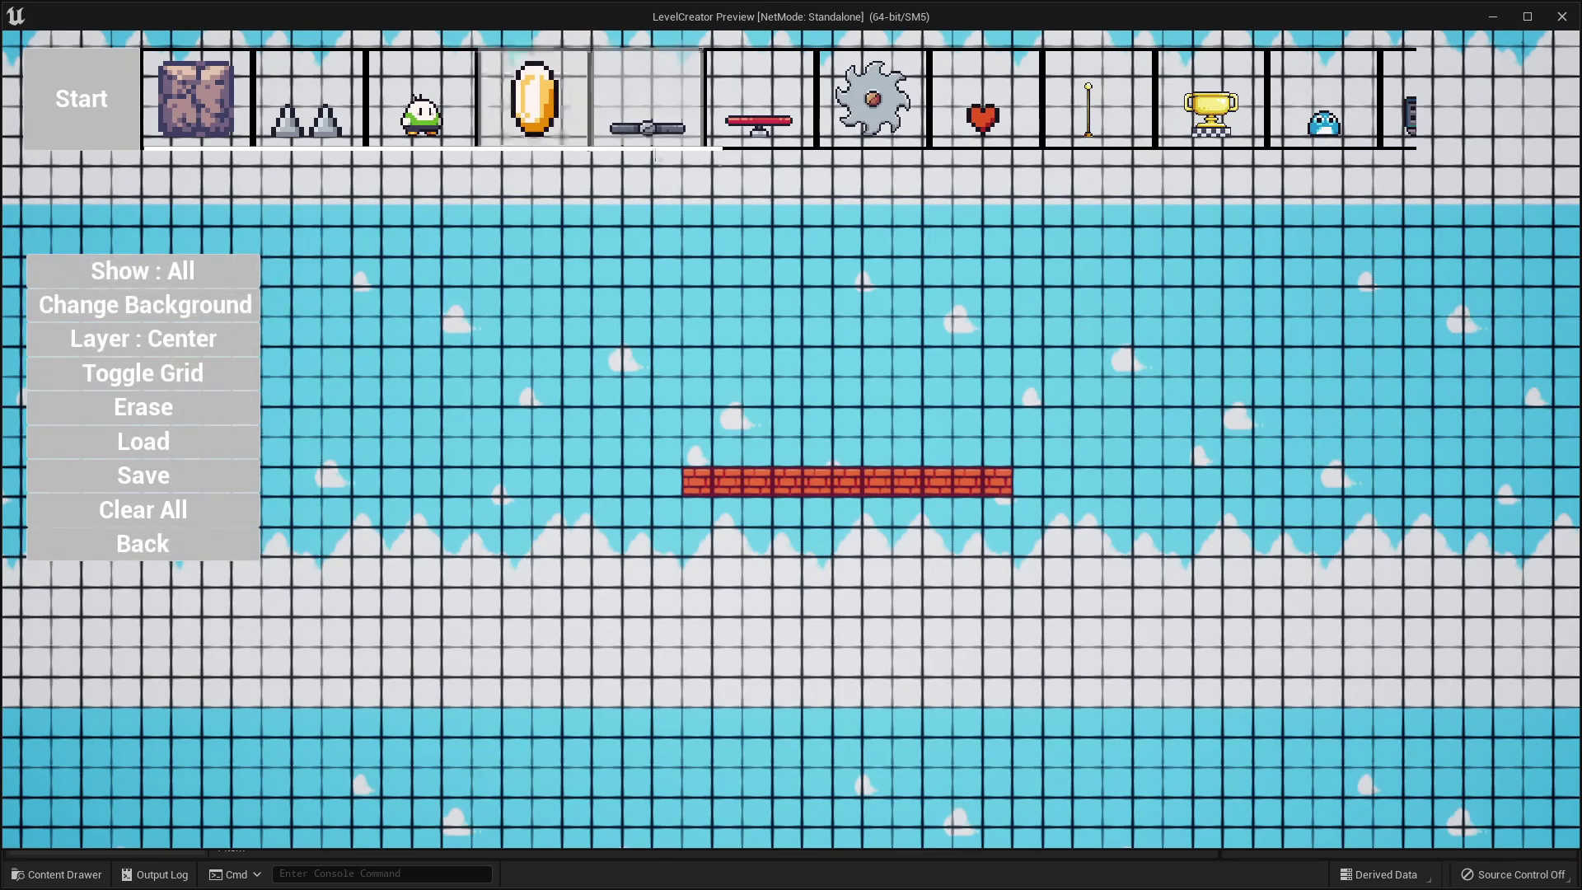
{"action": "scroll", "coordinate": [952, 106], "scroll_direction": "down", "scroll_amount": 6}
{"action": "scroll", "coordinate": [954, 108], "scroll_direction": "down", "scroll_amount": 2}
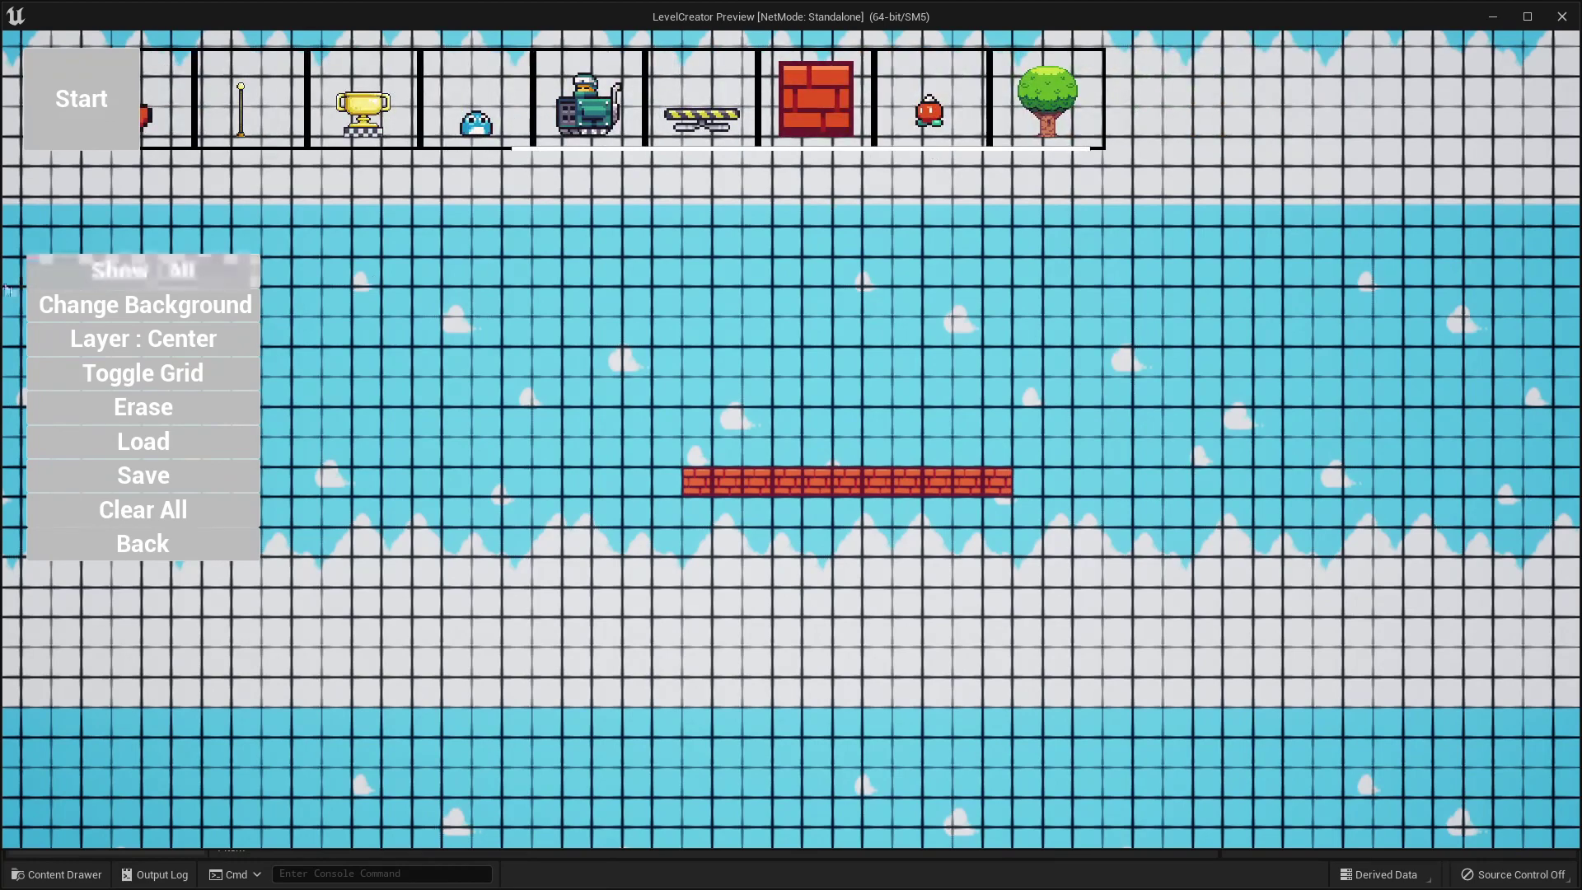
{"action": "left_click", "coordinate": [127, 271]}
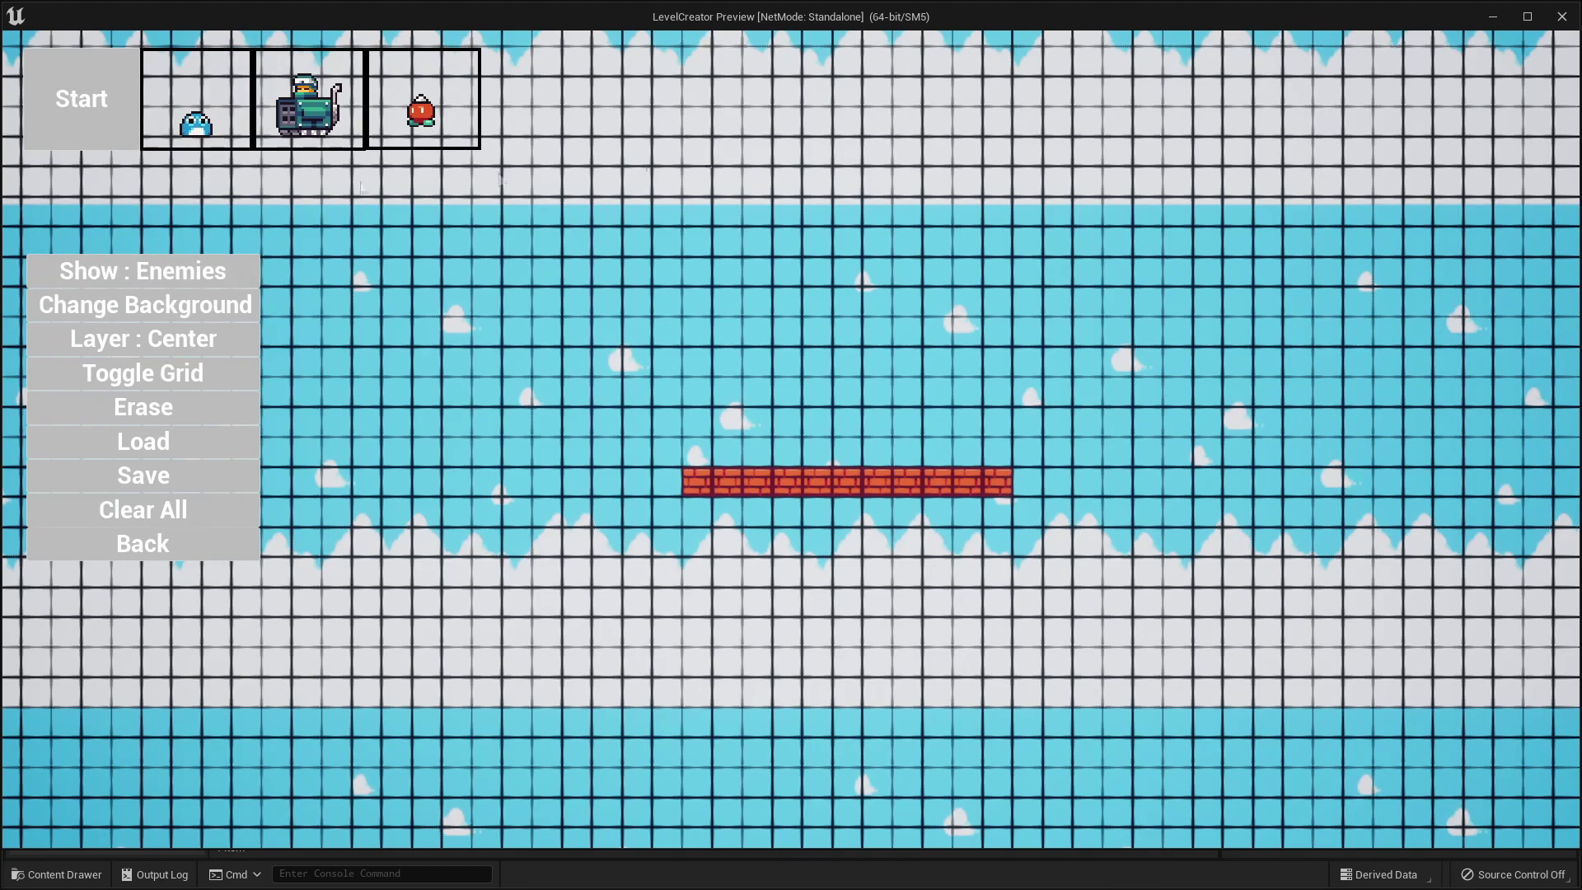
{"action": "left_click", "coordinate": [136, 269]}
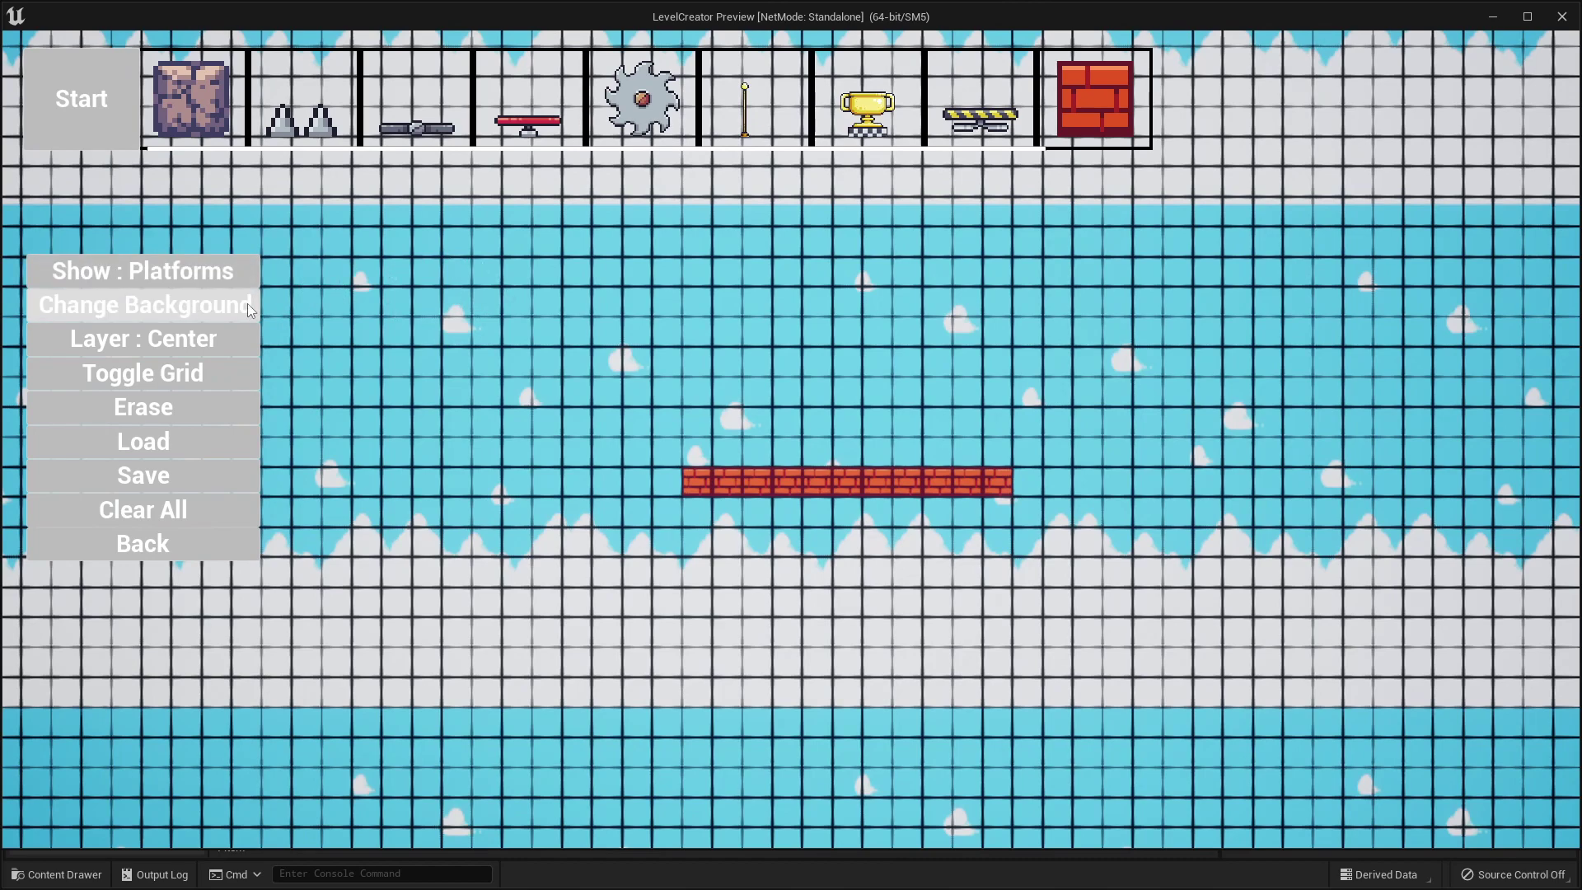
Cycle the level background through pale green, snowy trees and dark back to the sky.
{"action": "left_click", "coordinate": [224, 306]}
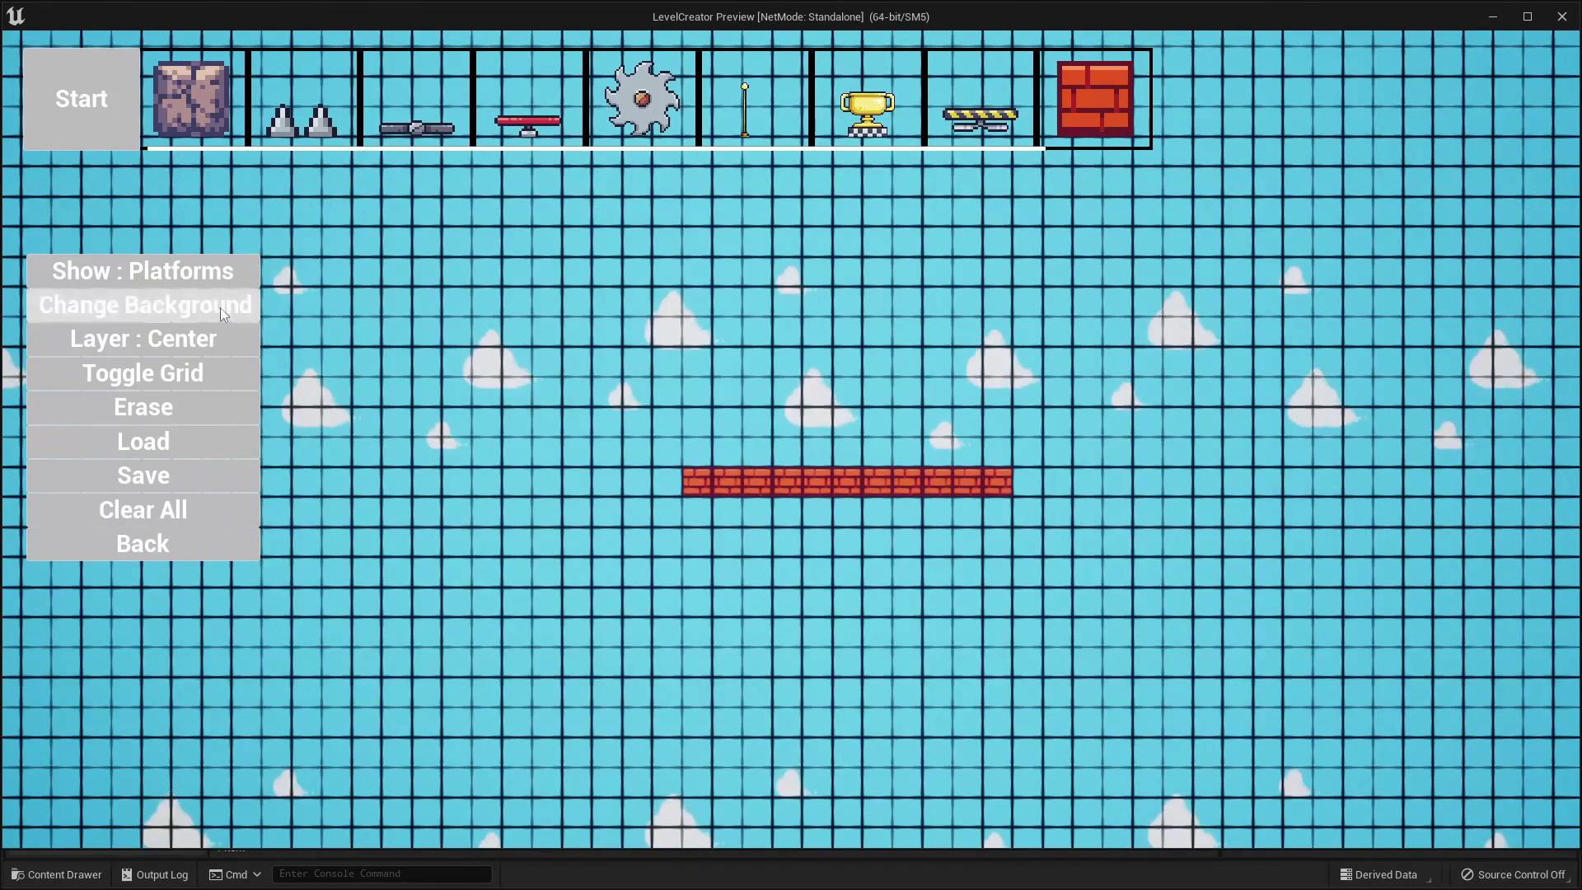
{"action": "left_click", "coordinate": [221, 309]}
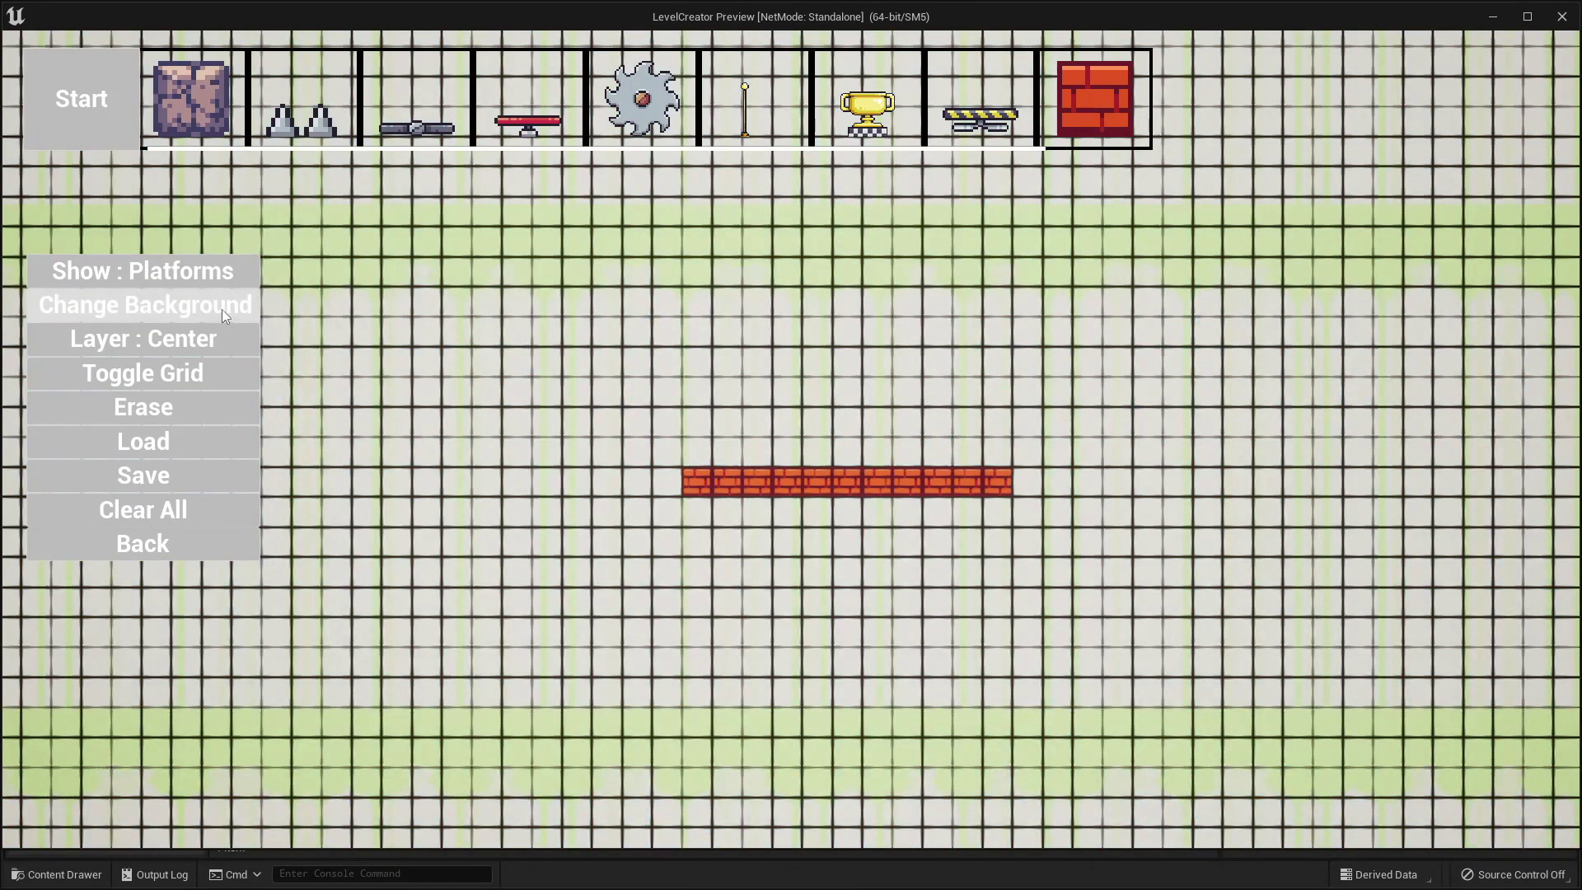
{"action": "left_click", "coordinate": [220, 309]}
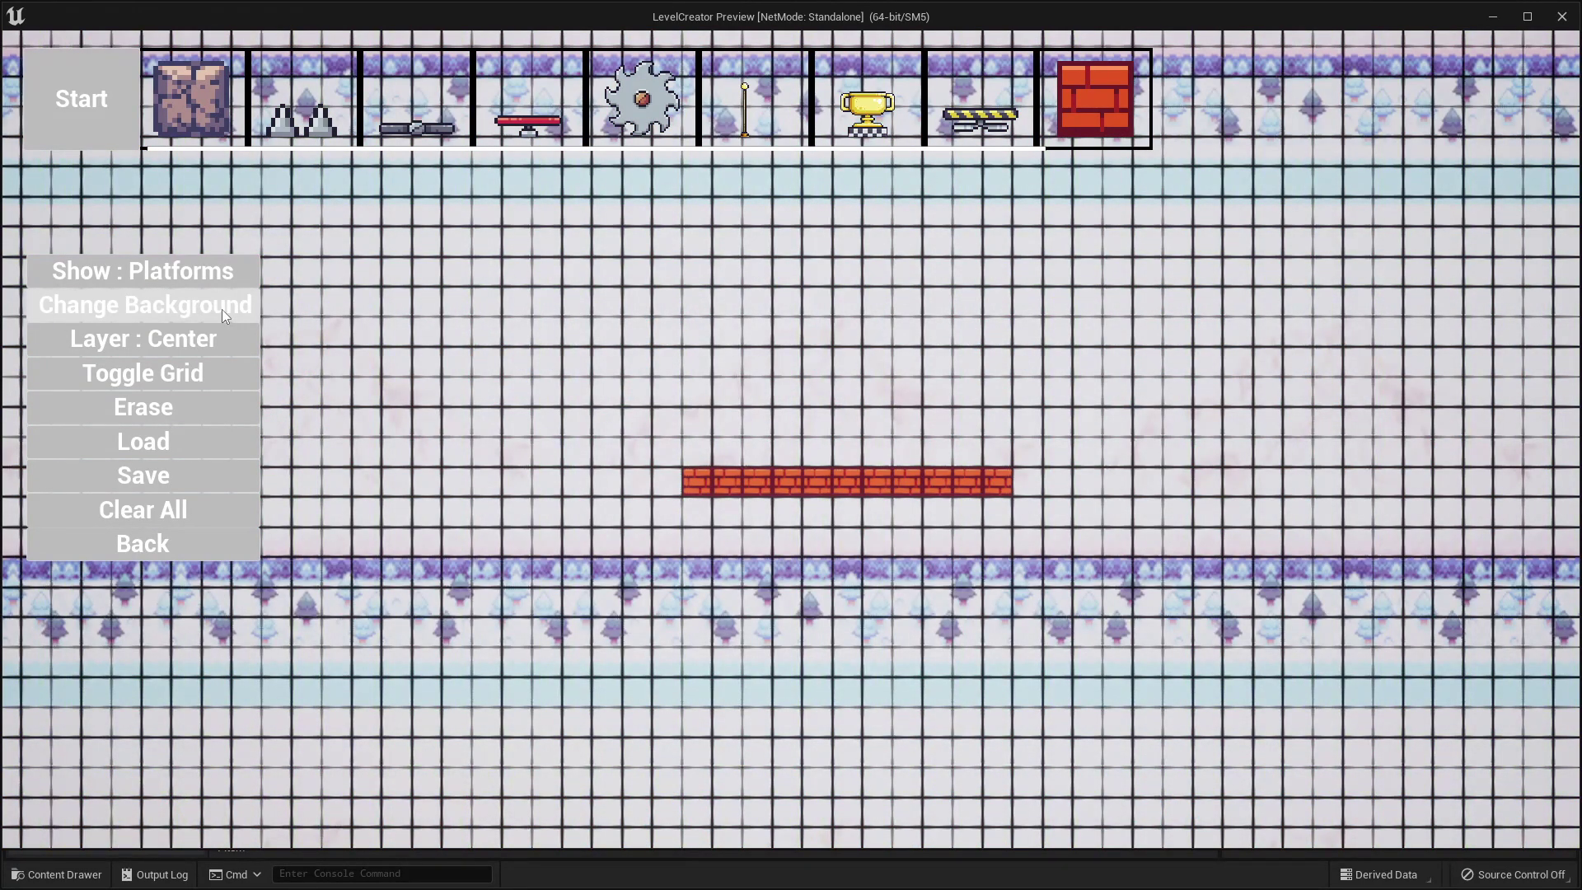
{"action": "left_click", "coordinate": [221, 309]}
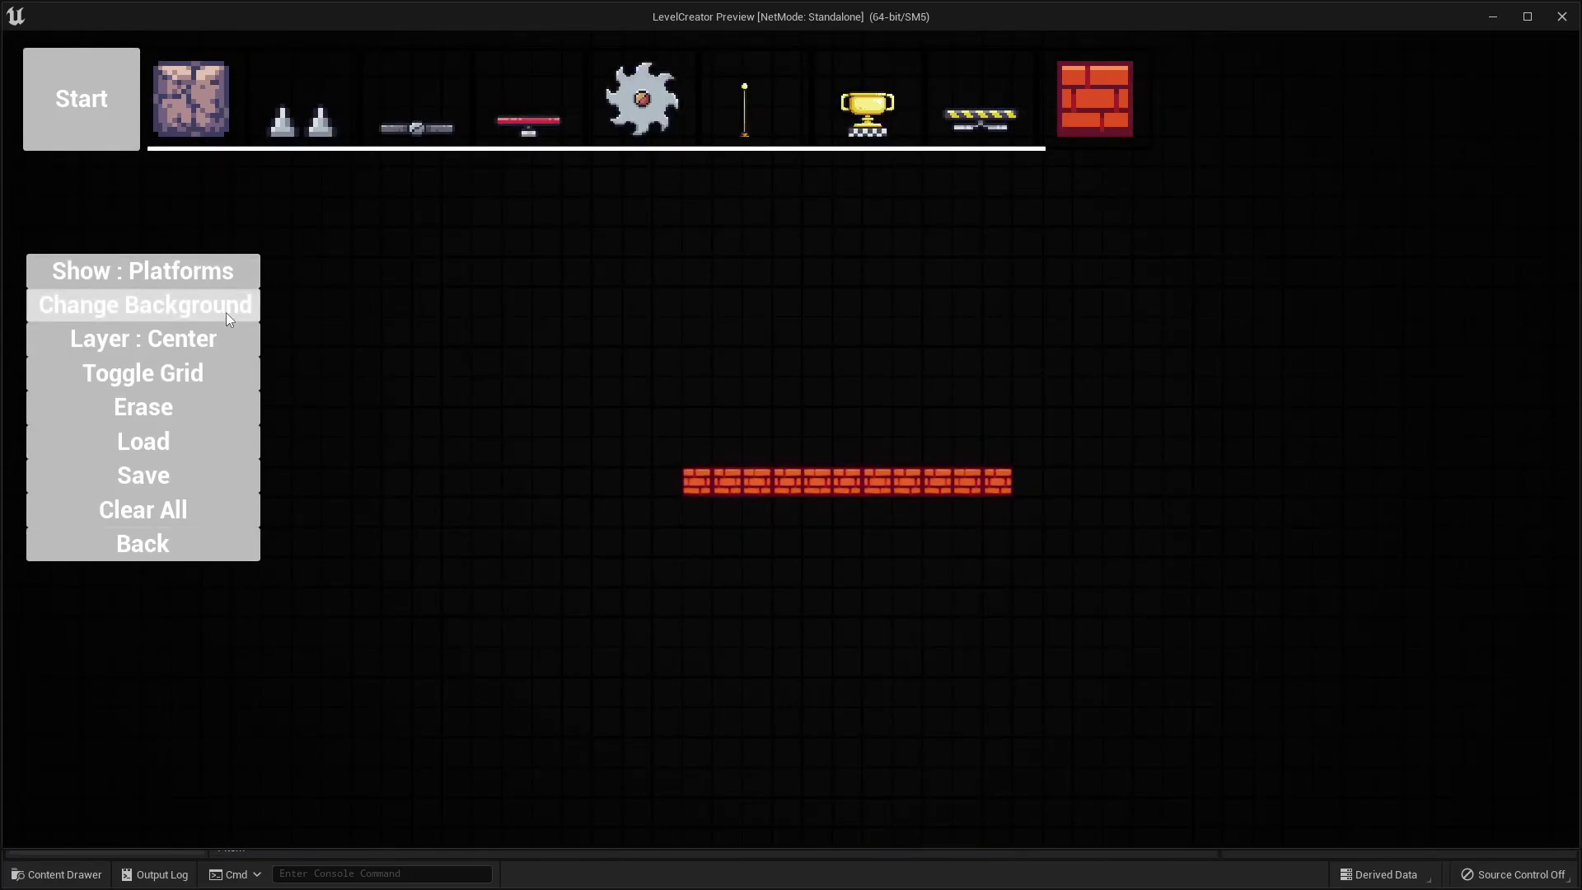
{"action": "left_click", "coordinate": [226, 313]}
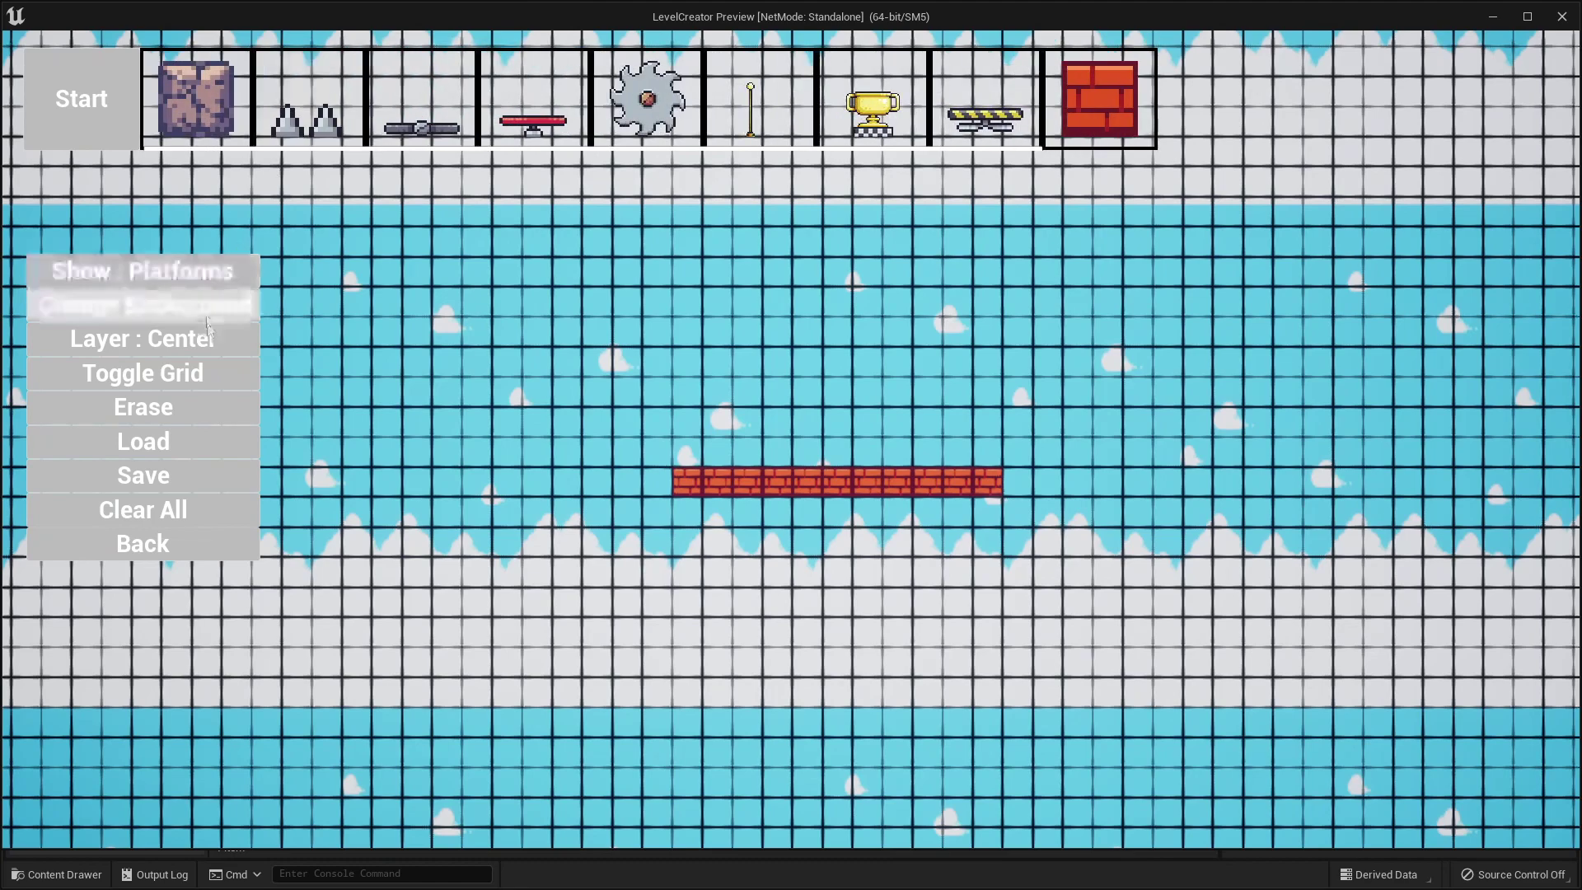
Cycle the item filter back to Show : All.
{"action": "left_click", "coordinate": [210, 275]}
{"action": "left_click", "coordinate": [209, 275]}
{"action": "left_click", "coordinate": [209, 275]}
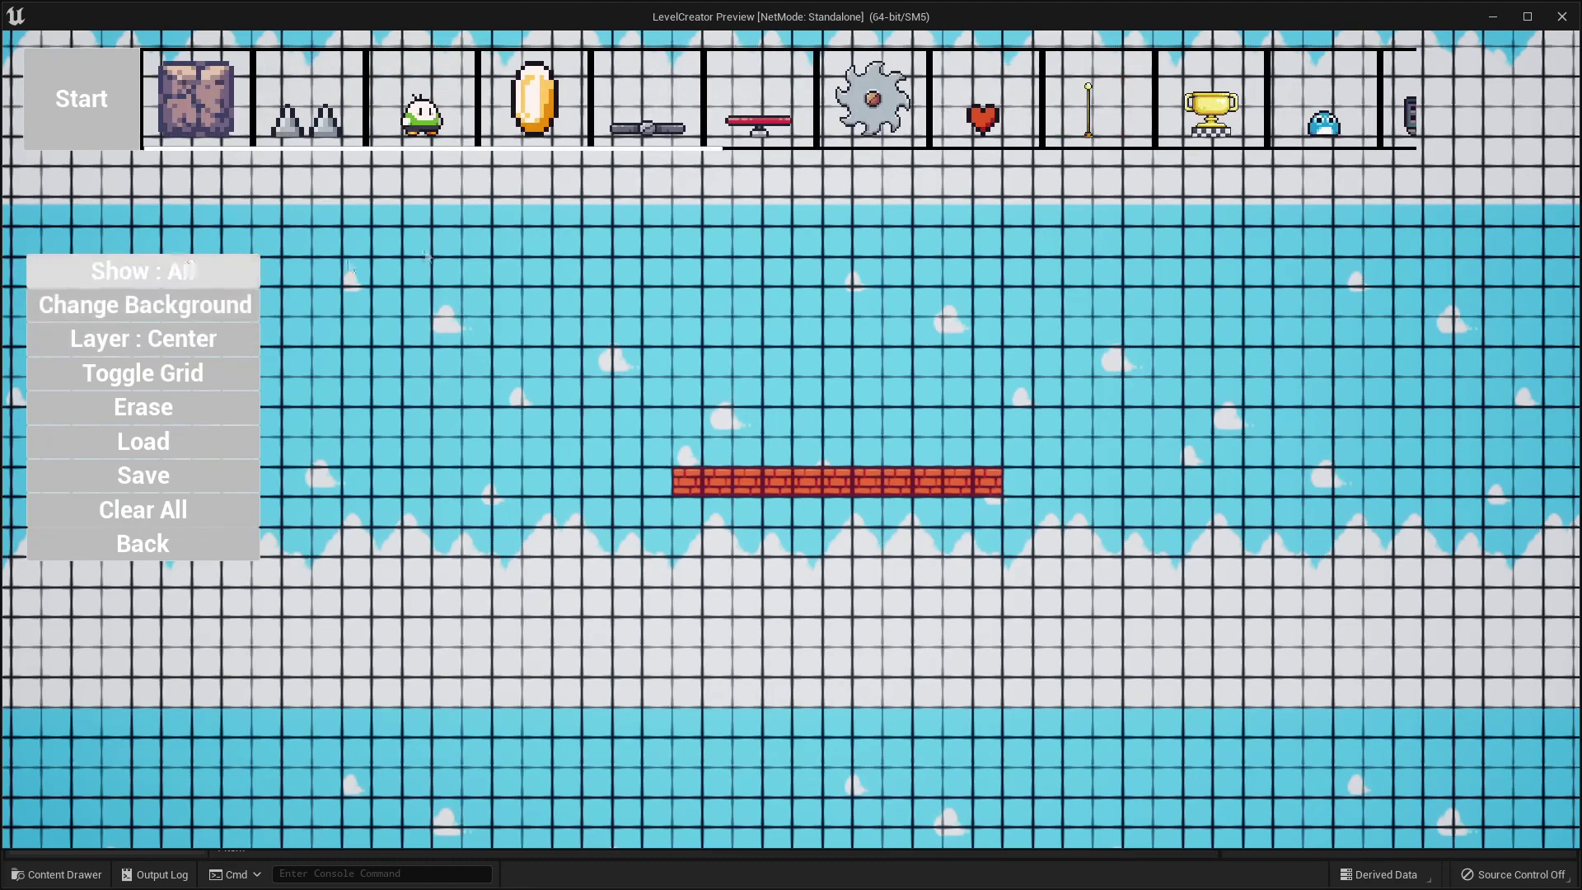
Put the character and trees on the brick platform, cycling the layer through Top, Back and Center.
{"action": "left_click_drag", "start_coordinate": [422, 116], "coordinate": [718, 434]}
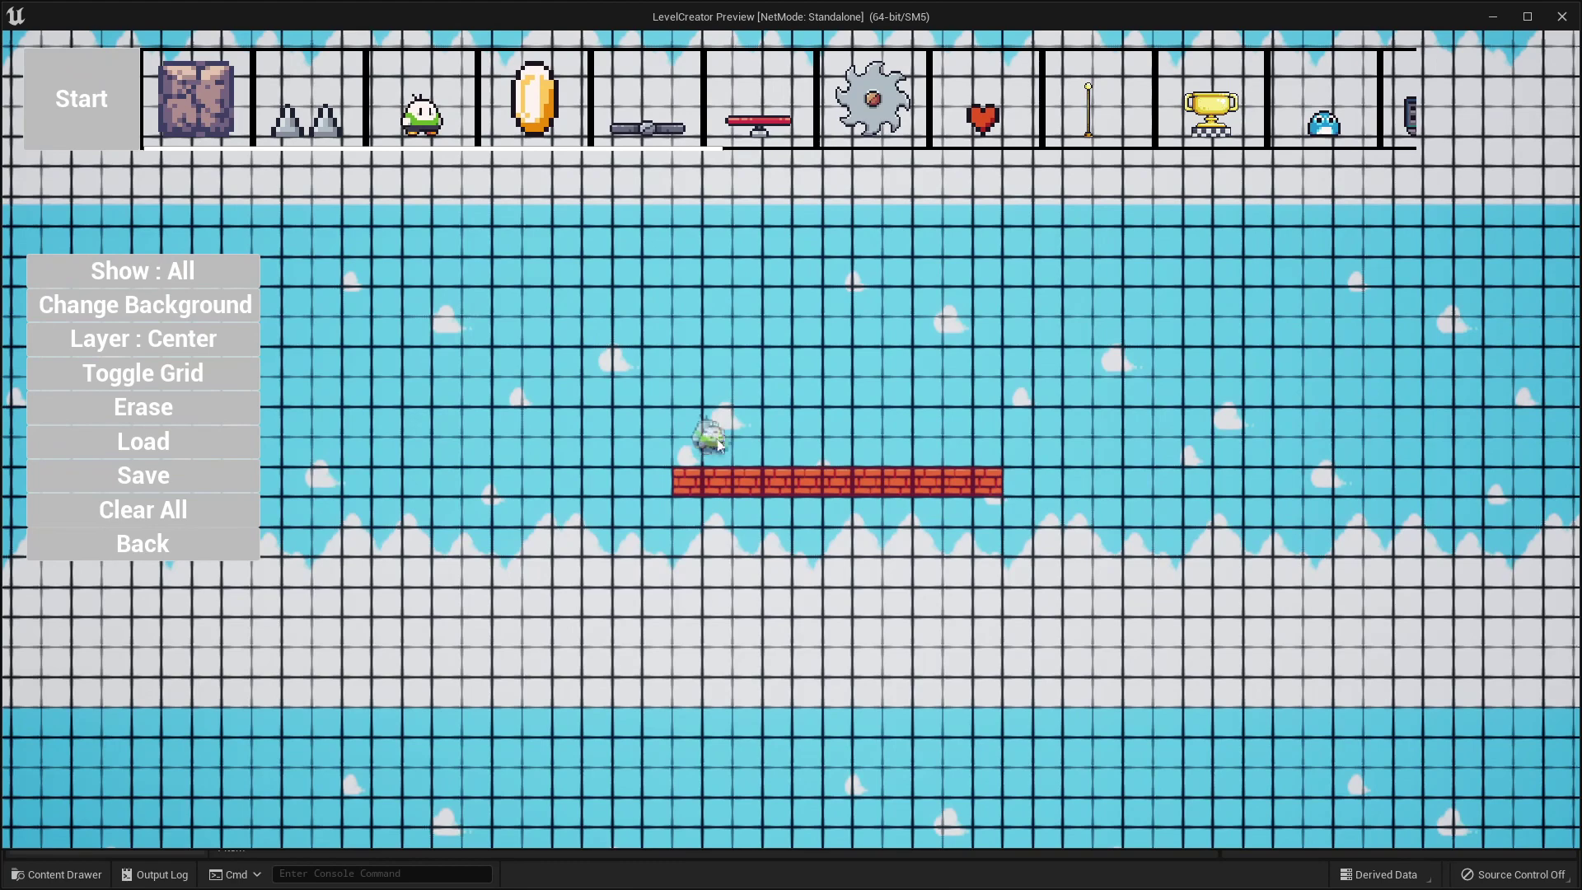
{"action": "scroll", "coordinate": [1286, 116], "scroll_direction": "down", "scroll_amount": 6}
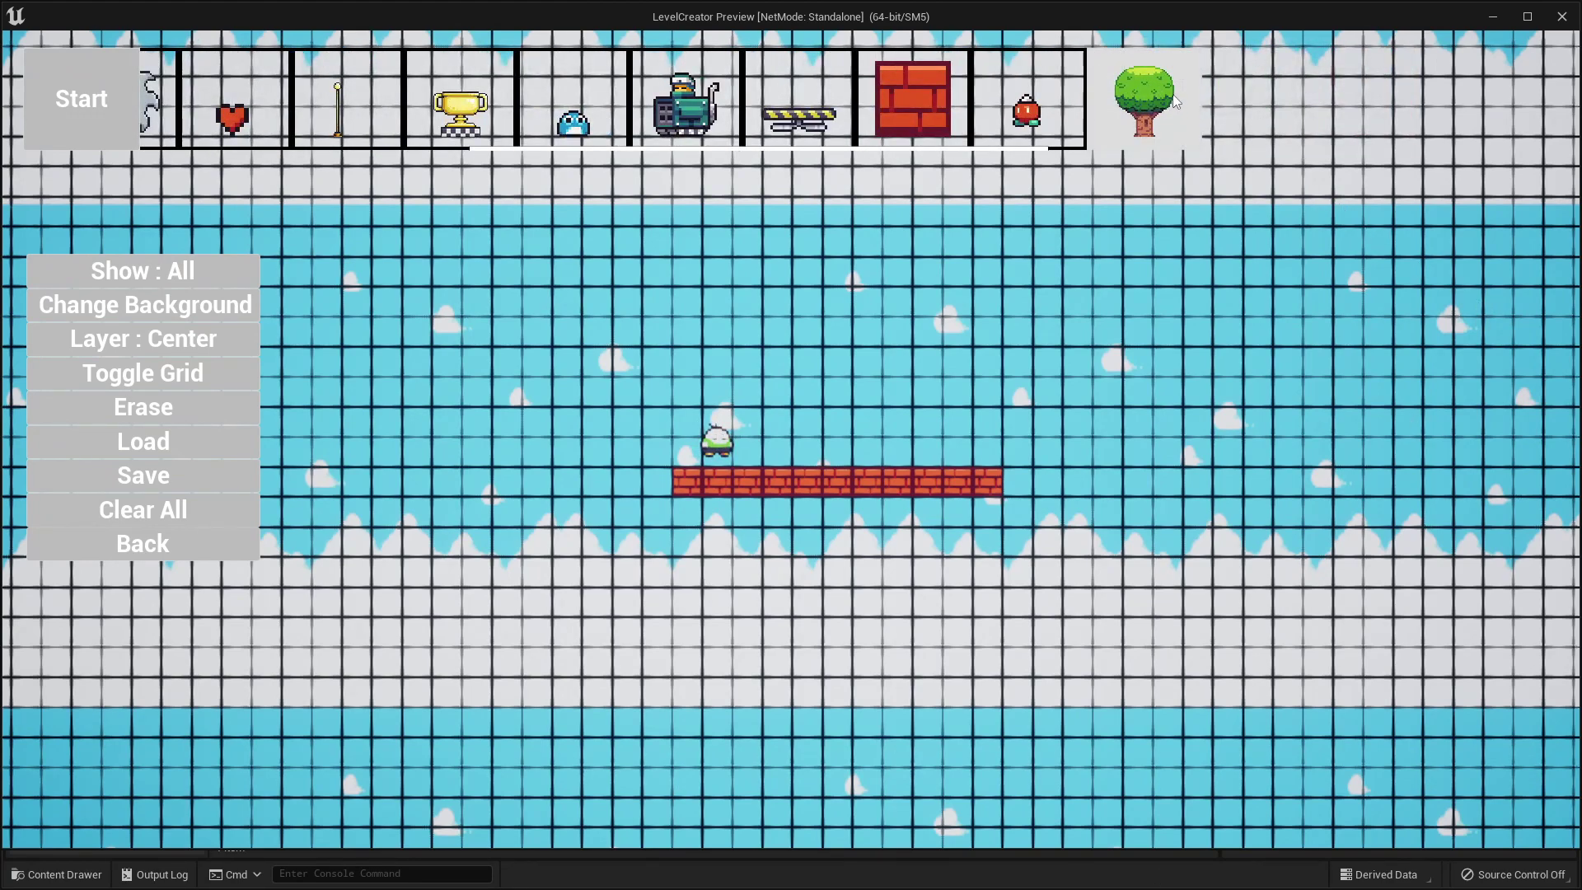
{"action": "left_click_drag", "start_coordinate": [1175, 102], "coordinate": [164, 349]}
{"action": "left_click", "coordinate": [162, 348]}
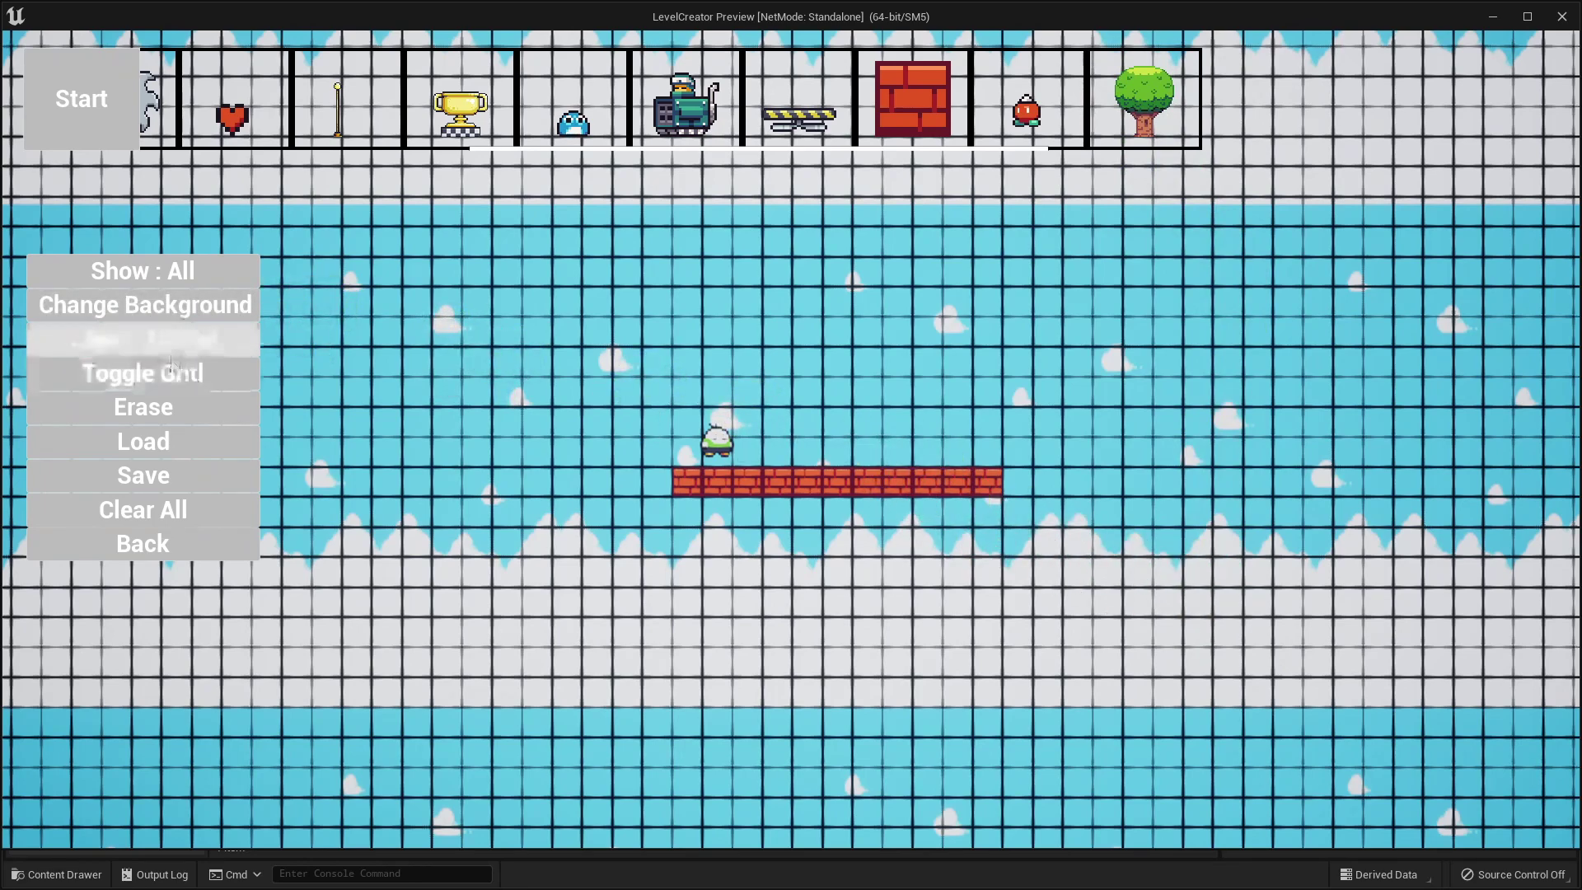
{"action": "left_click", "coordinate": [188, 348]}
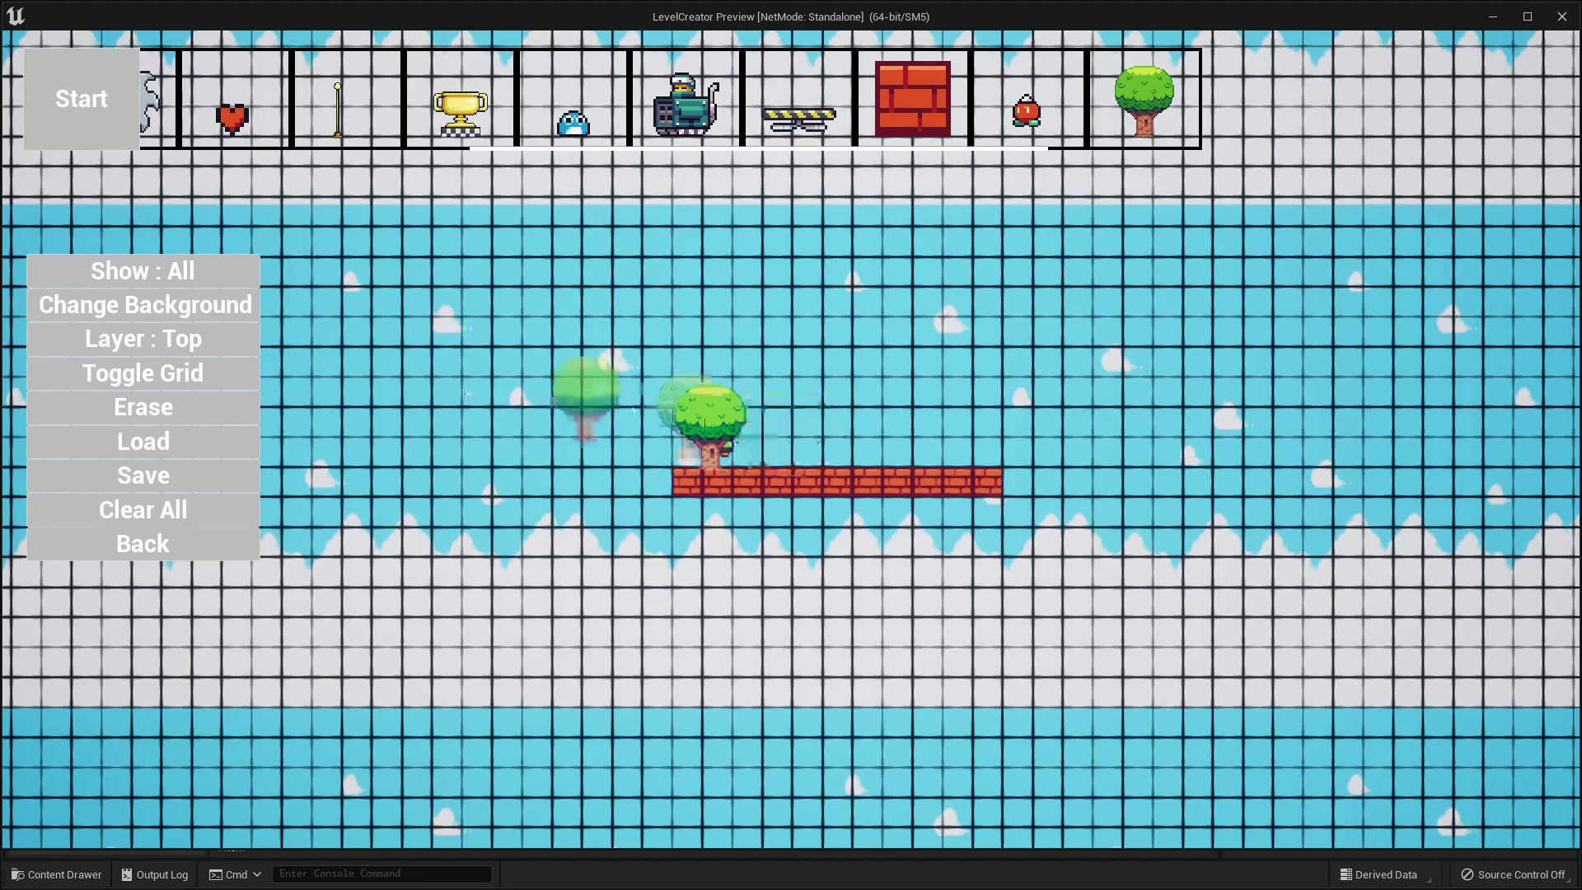
{"action": "left_click", "coordinate": [146, 349]}
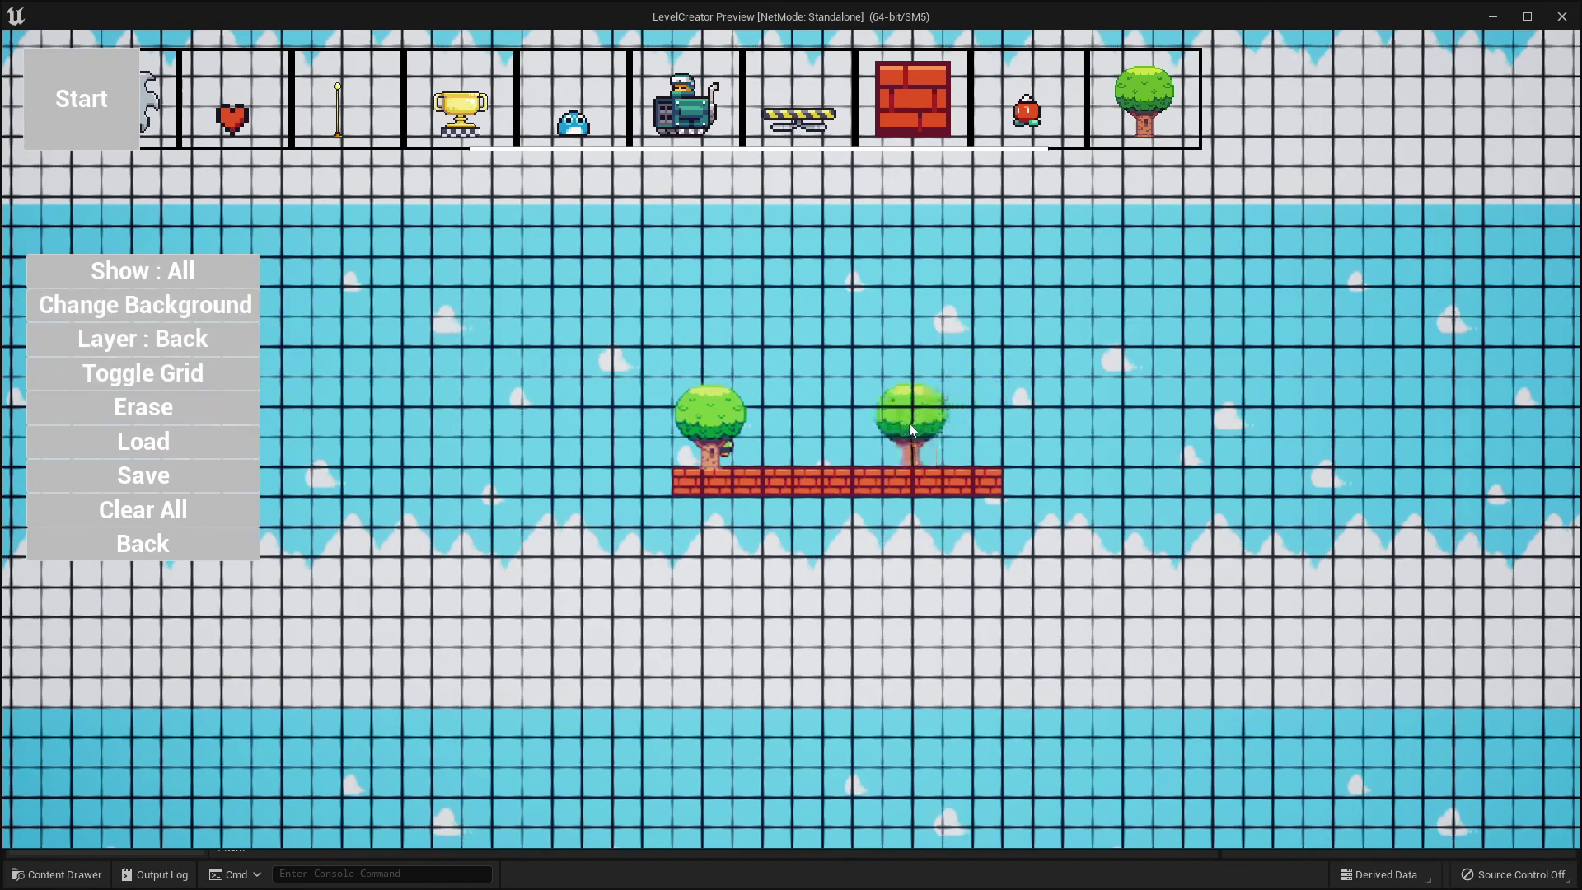
{"action": "left_click", "coordinate": [898, 423]}
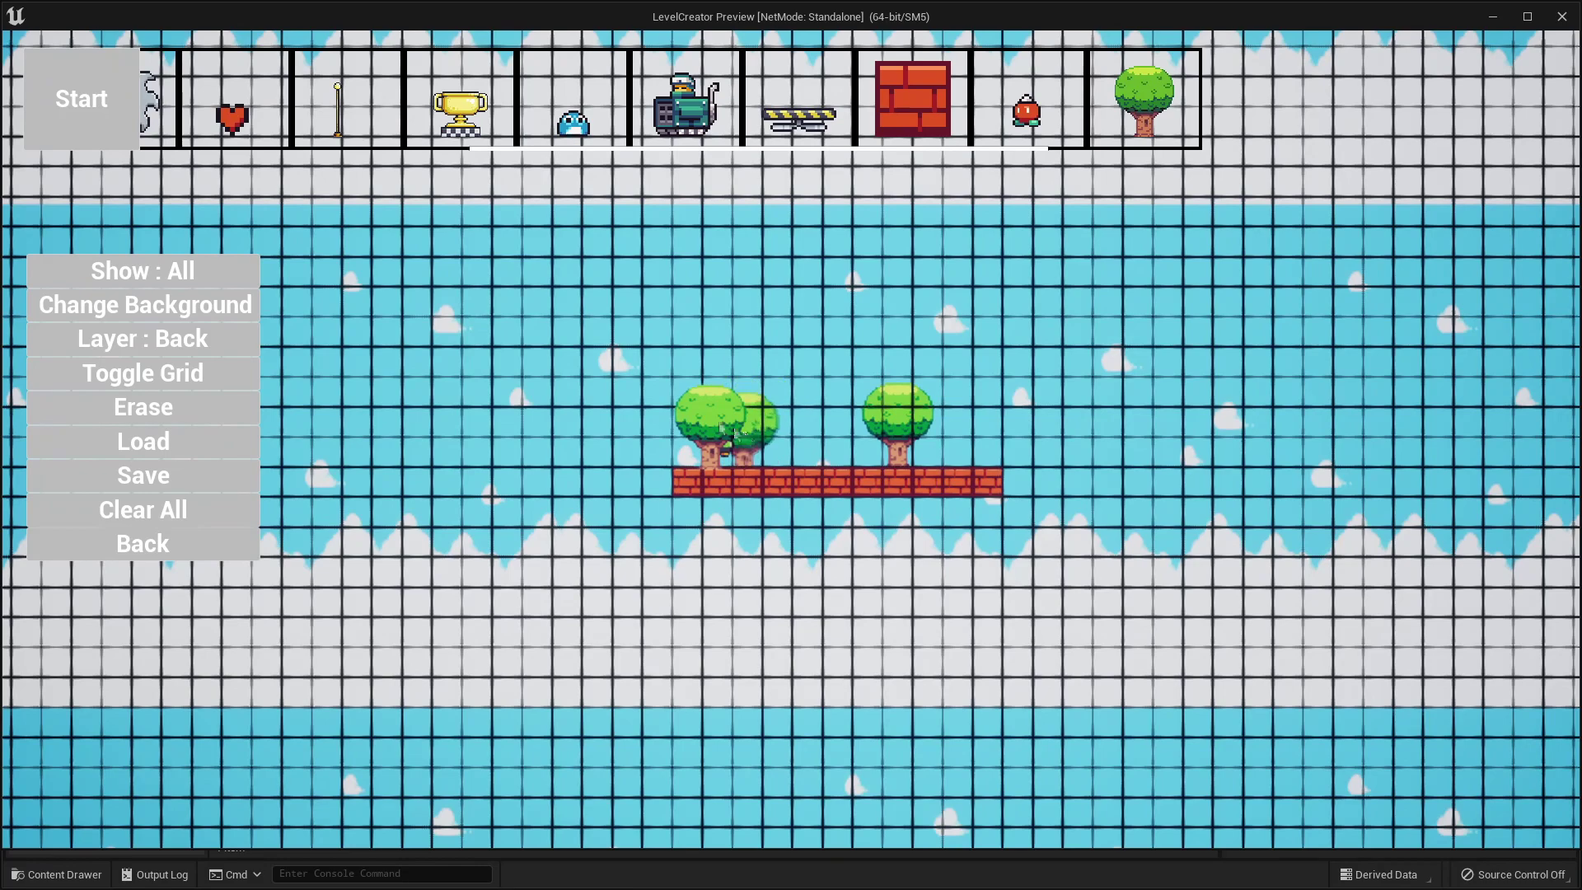
{"action": "left_click", "coordinate": [187, 341]}
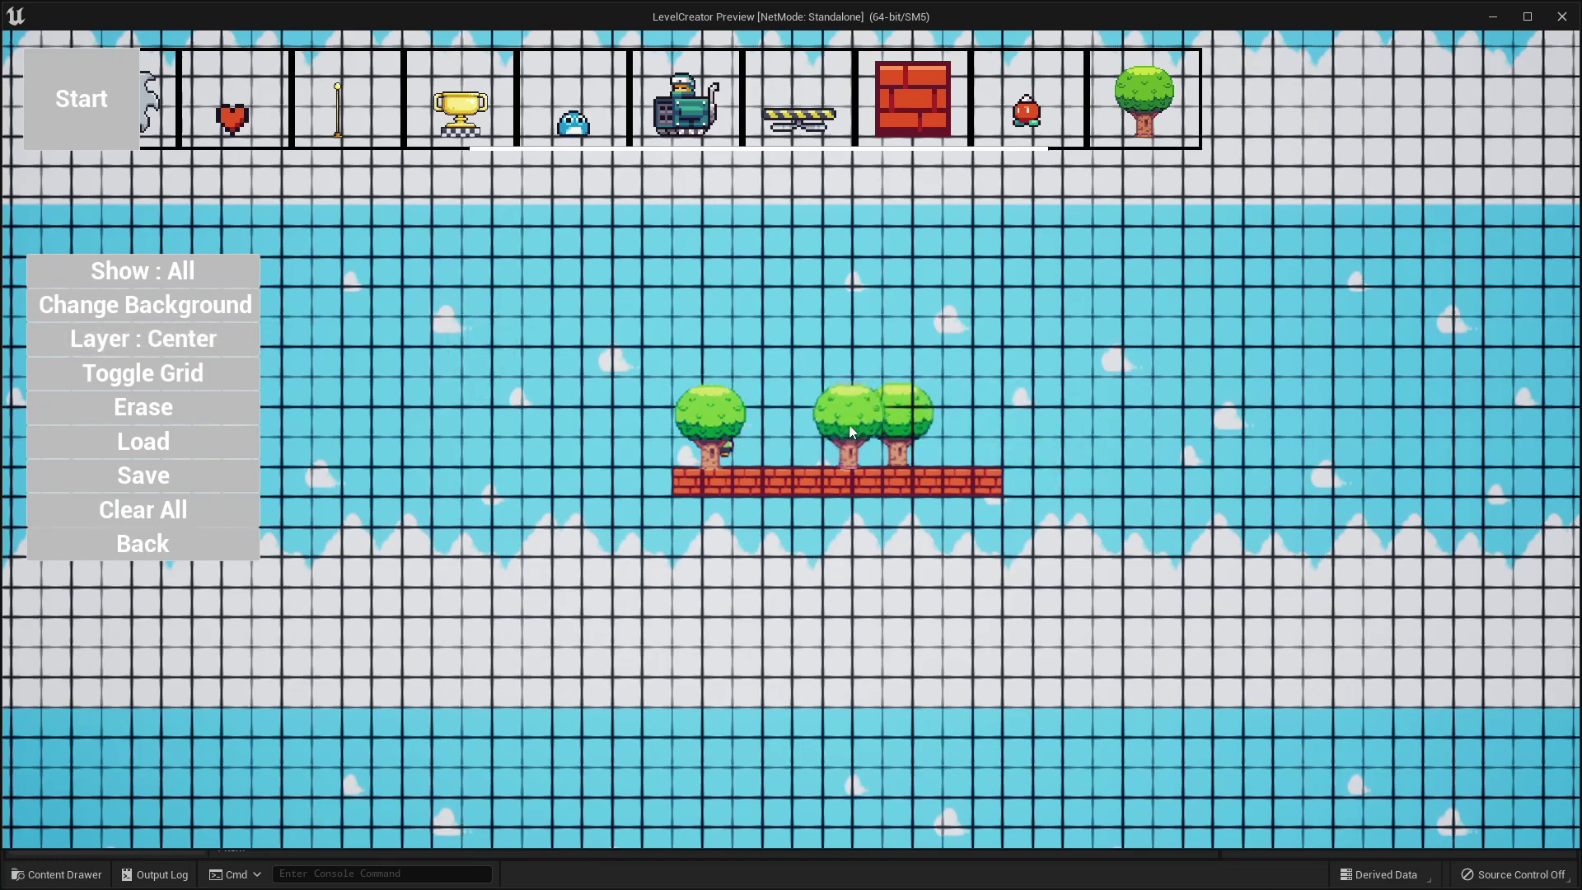
{"action": "scroll", "coordinate": [468, 96], "scroll_direction": "up", "scroll_amount": 3}
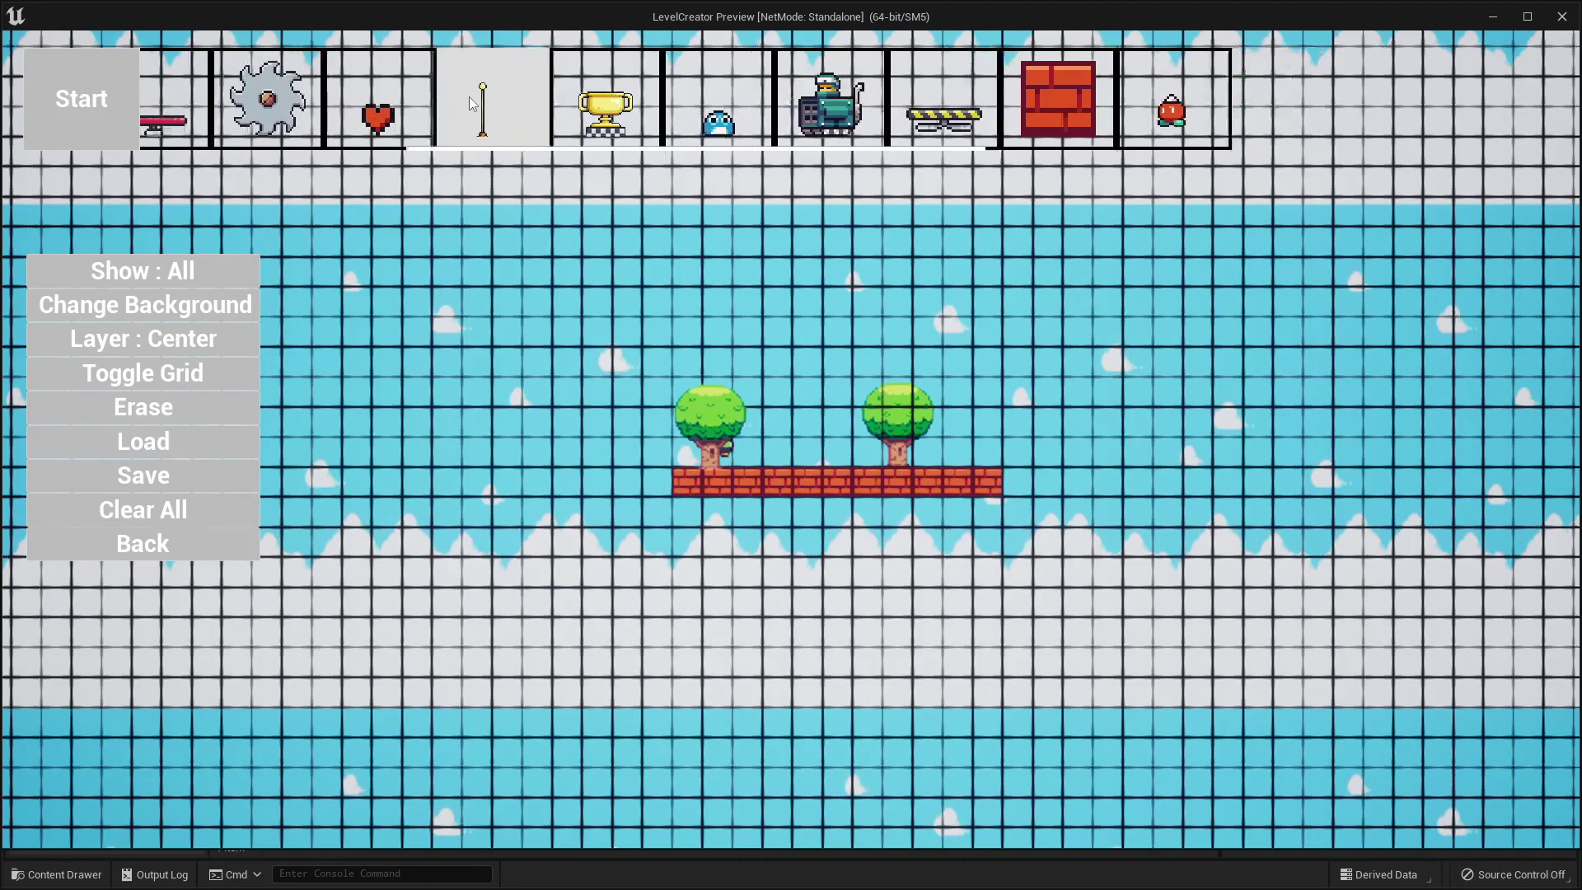
Hide the grid overlay, pan around the level, and show the grid again.
{"action": "scroll", "coordinate": [468, 96], "scroll_direction": "up", "scroll_amount": 3}
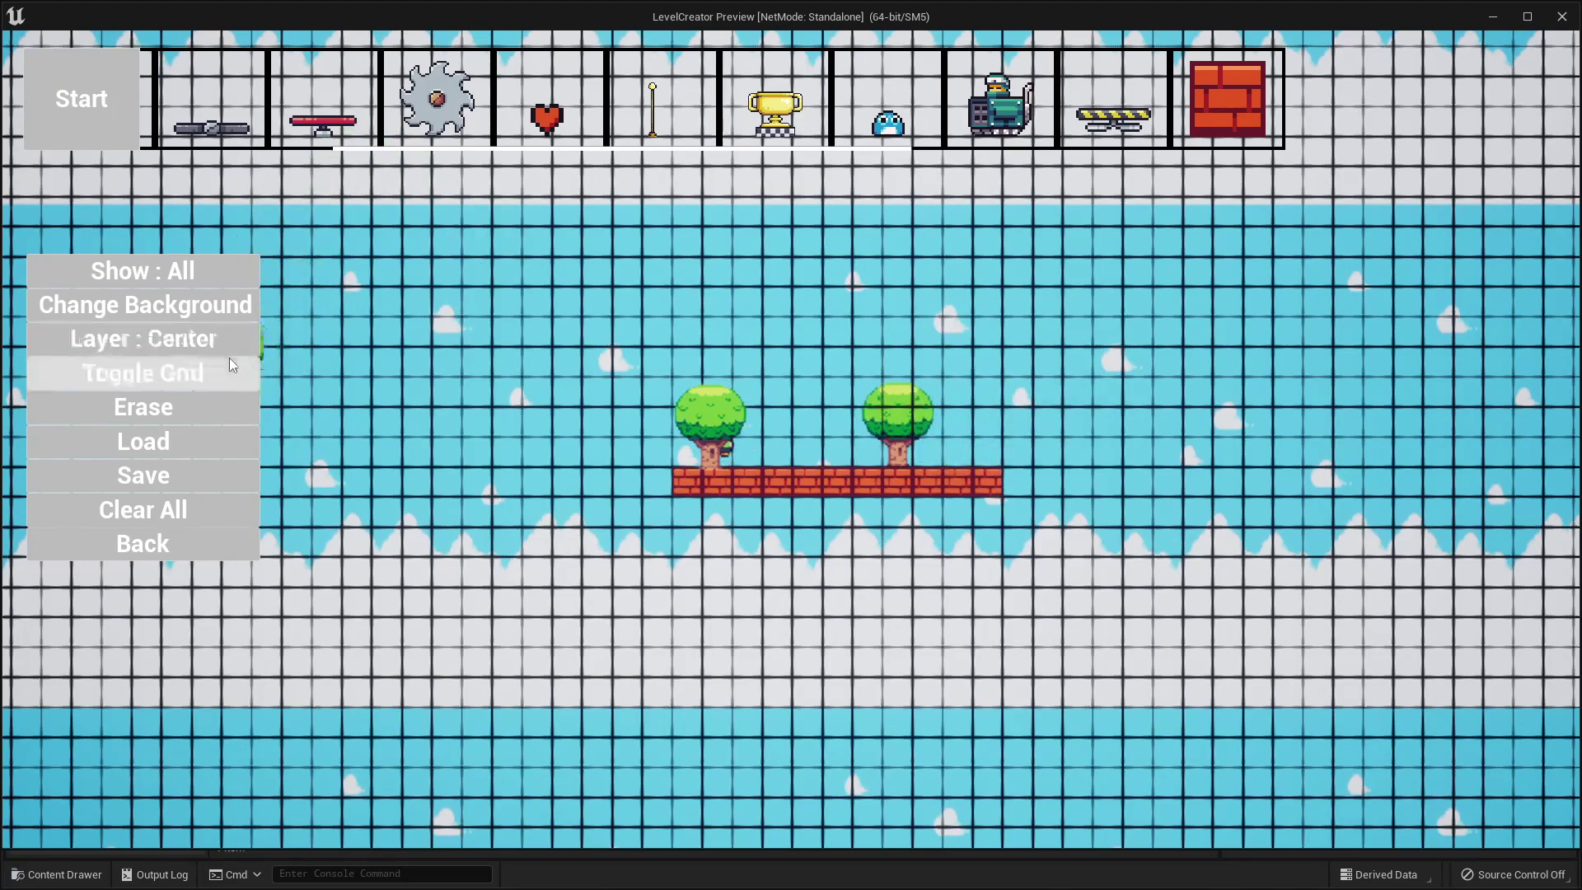
{"action": "left_click", "coordinate": [190, 373]}
{"action": "key", "text": "d"}
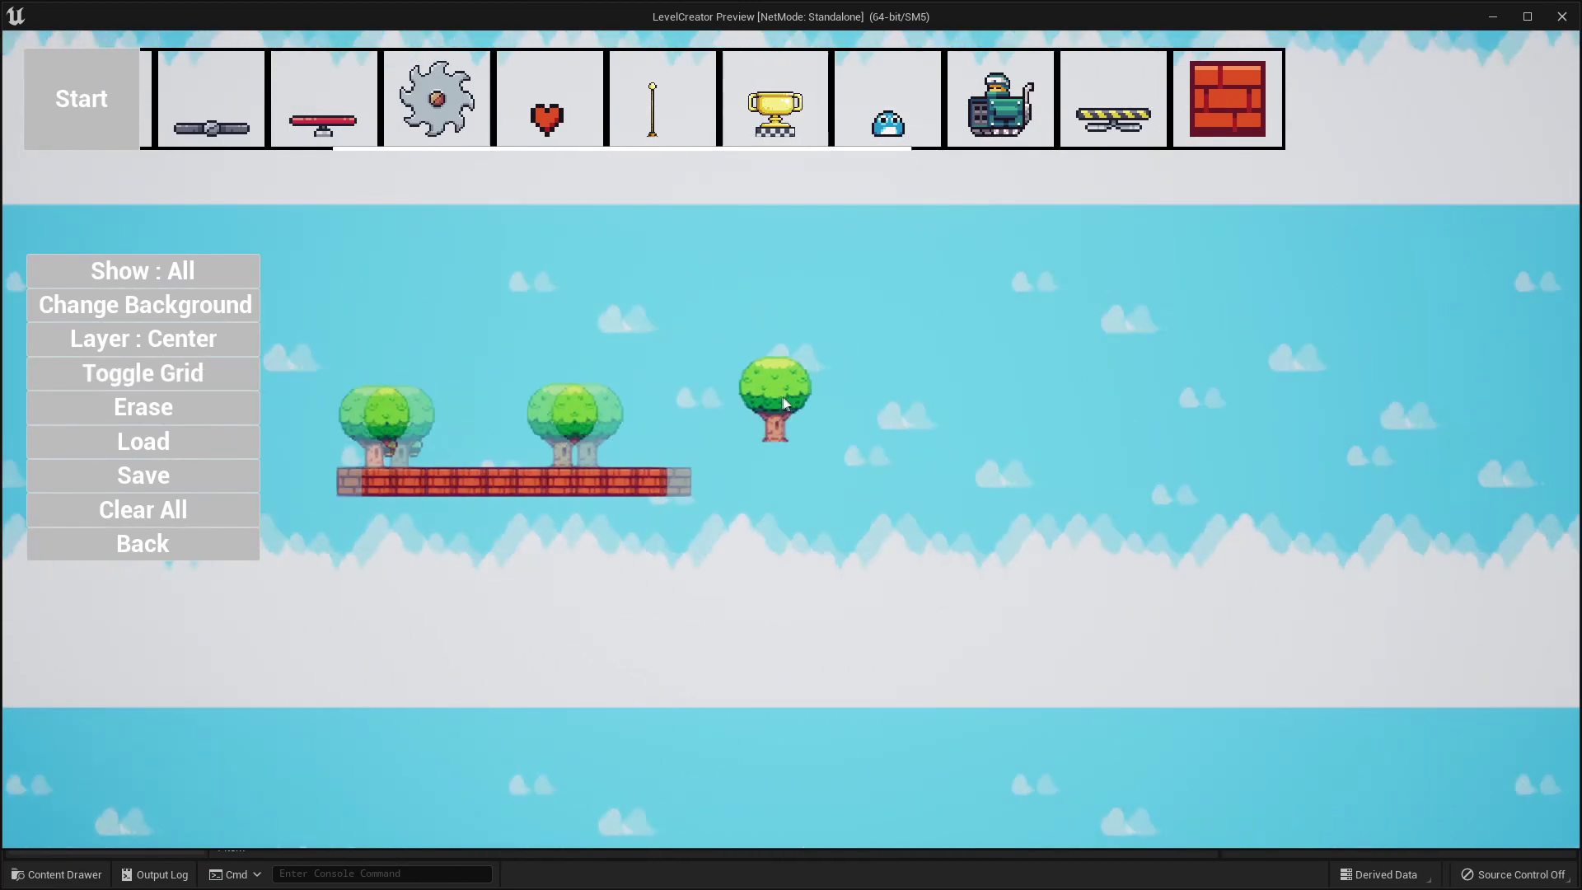
{"action": "key", "text": "s"}
{"action": "key", "text": "w"}
{"action": "key", "text": "a"}
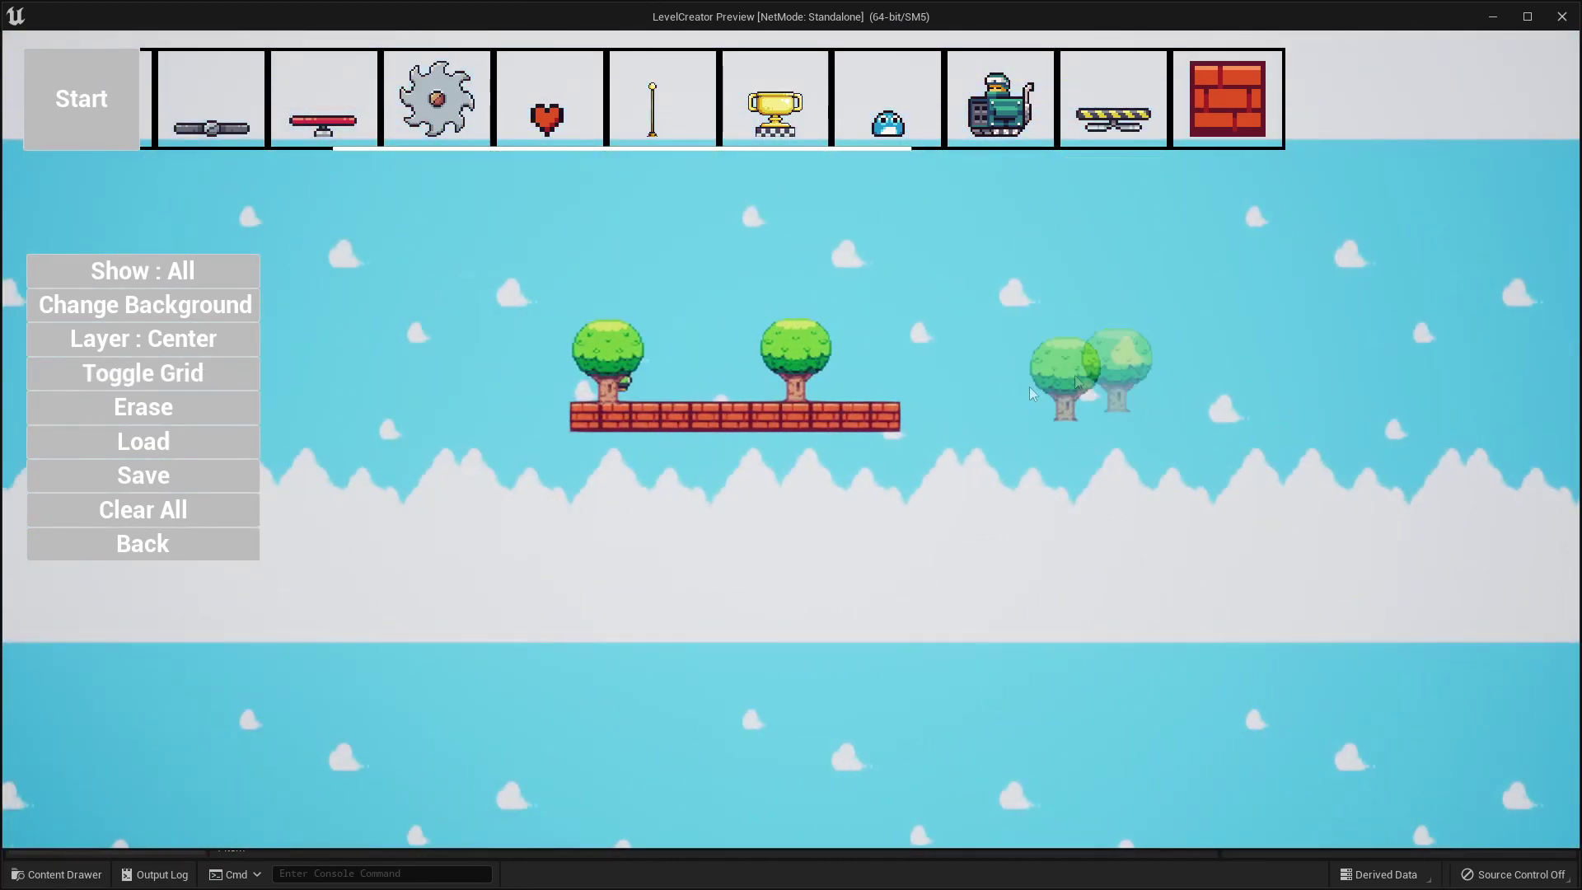
{"action": "left_click", "coordinate": [226, 373]}
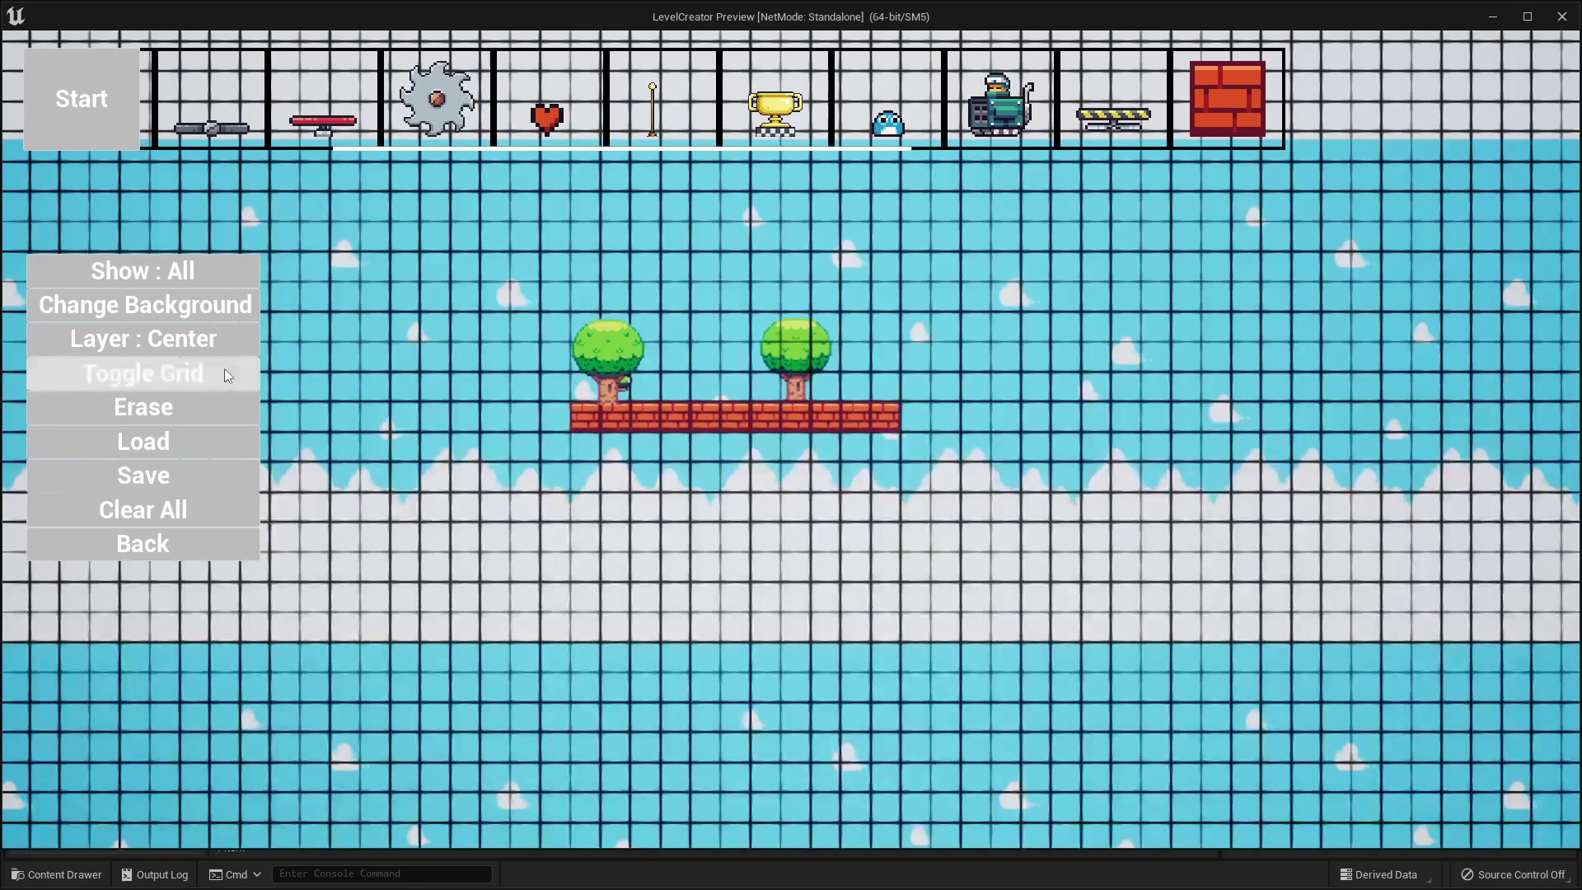
Pan the view to the platform and erase the left tree.
{"action": "key", "text": "d"}
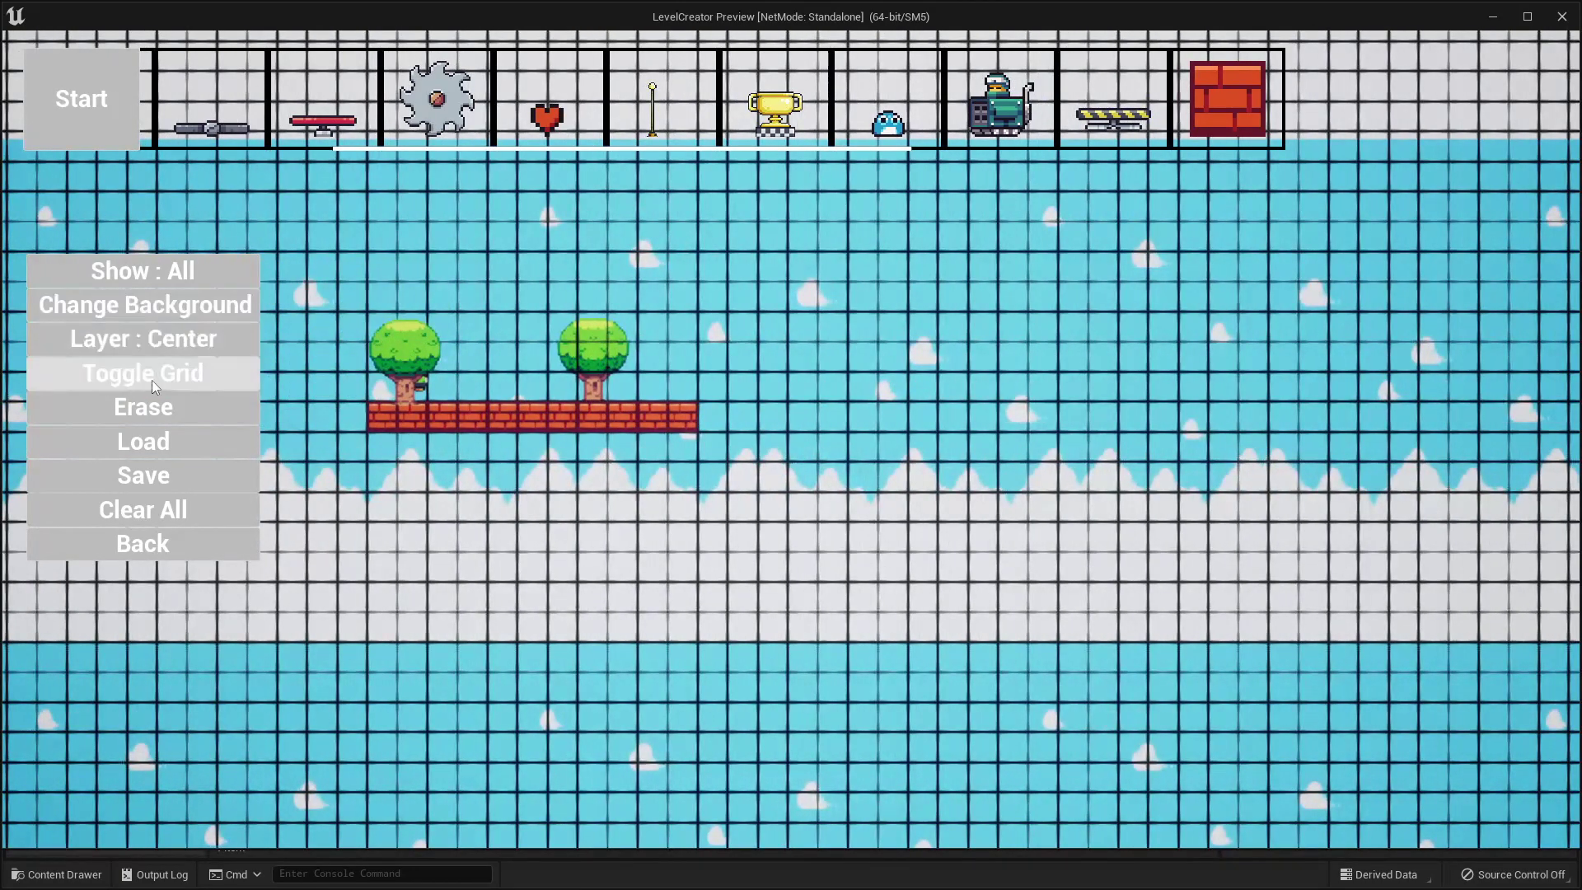
{"action": "scroll", "coordinate": [478, 360], "scroll_direction": "down", "scroll_amount": 1}
{"action": "key", "text": "s"}
{"action": "key", "text": "w"}
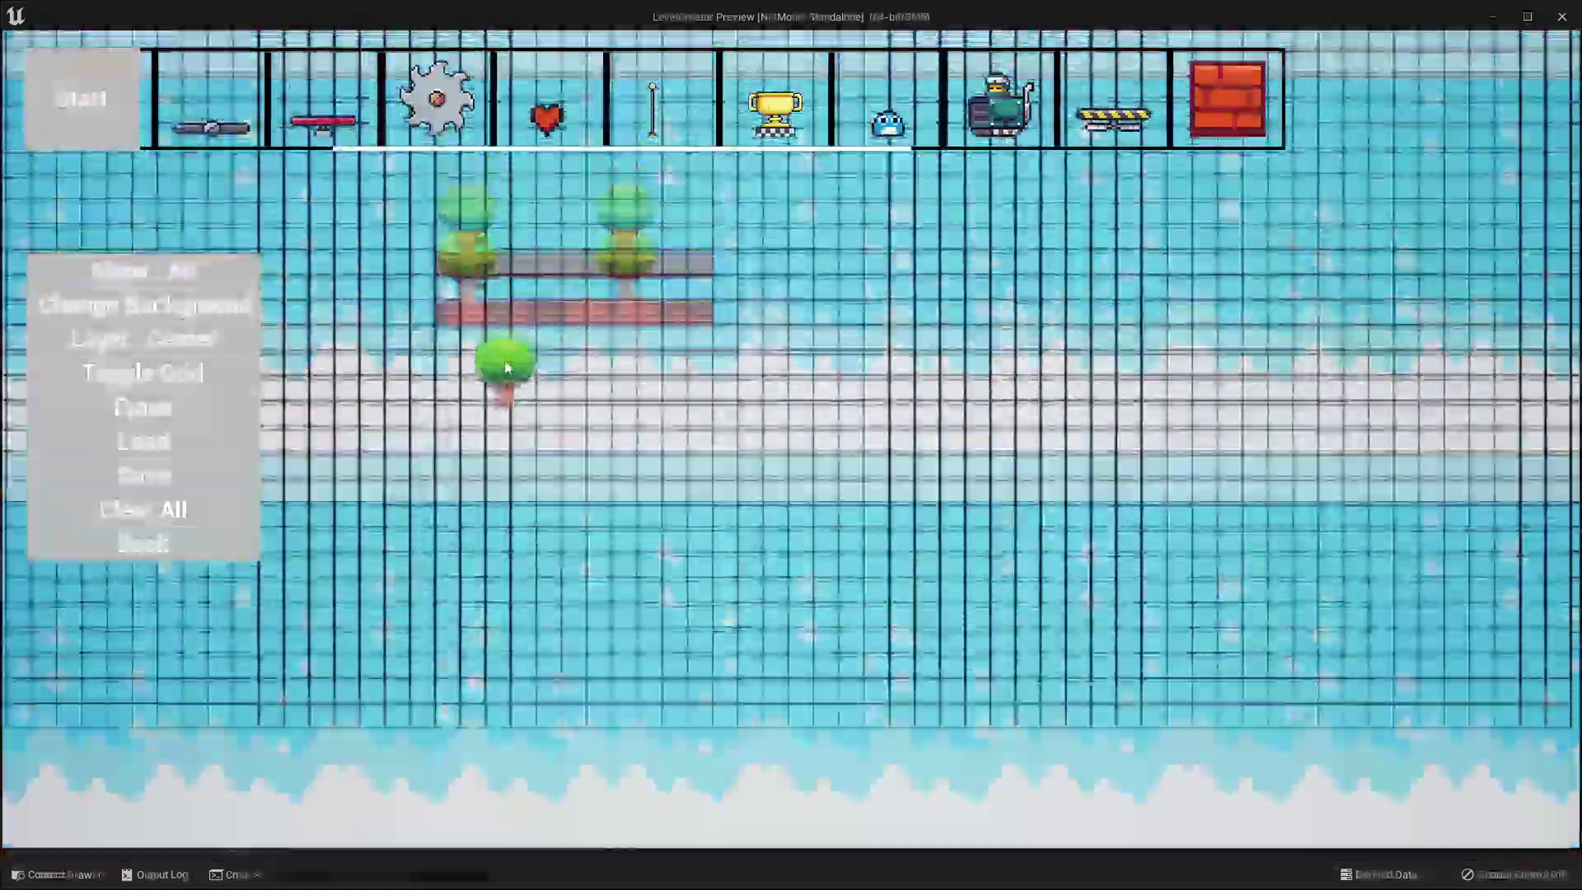
{"action": "key", "text": "d"}
{"action": "key", "text": "s"}
{"action": "key", "text": "d"}
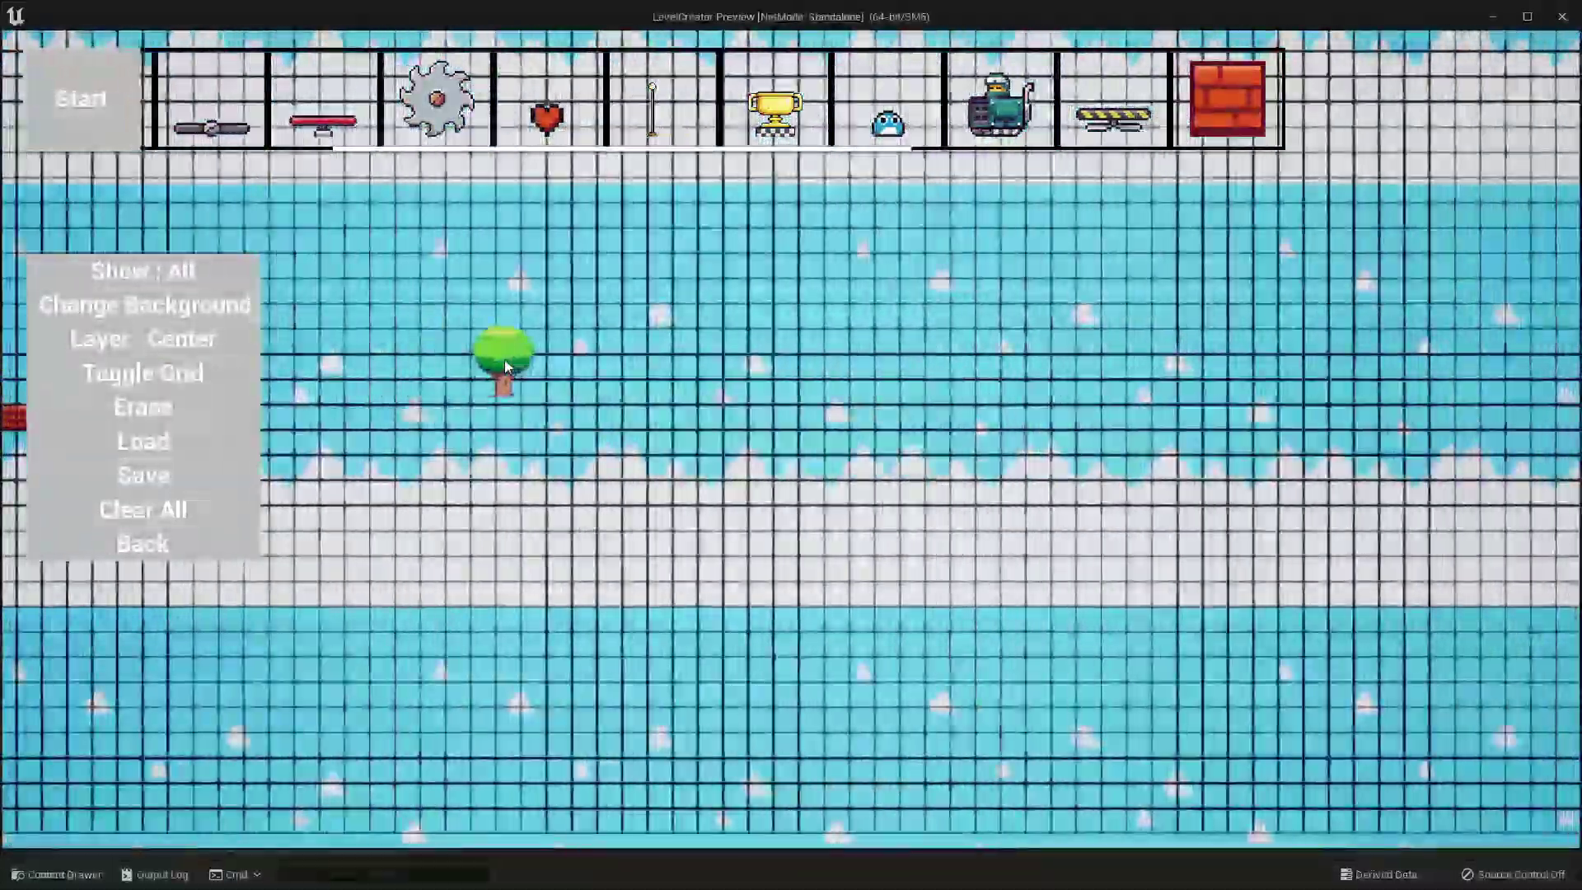
{"action": "key", "text": "a"}
{"action": "key", "text": "w"}
{"action": "key", "text": "w"}
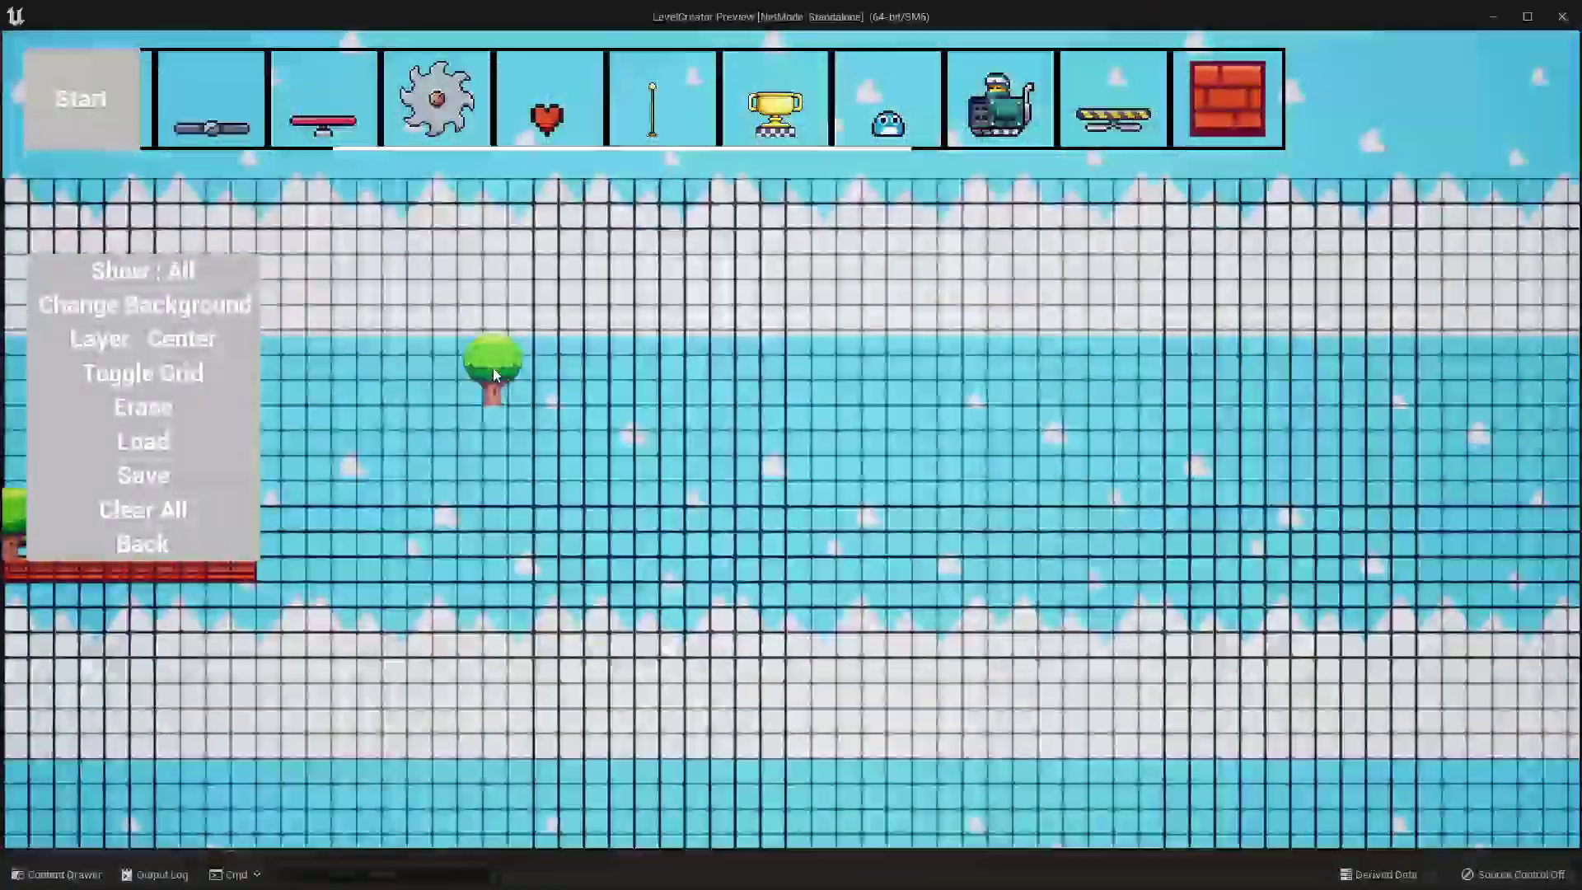
{"action": "key", "text": "s"}
{"action": "key", "text": "a"}
{"action": "key", "text": "d"}
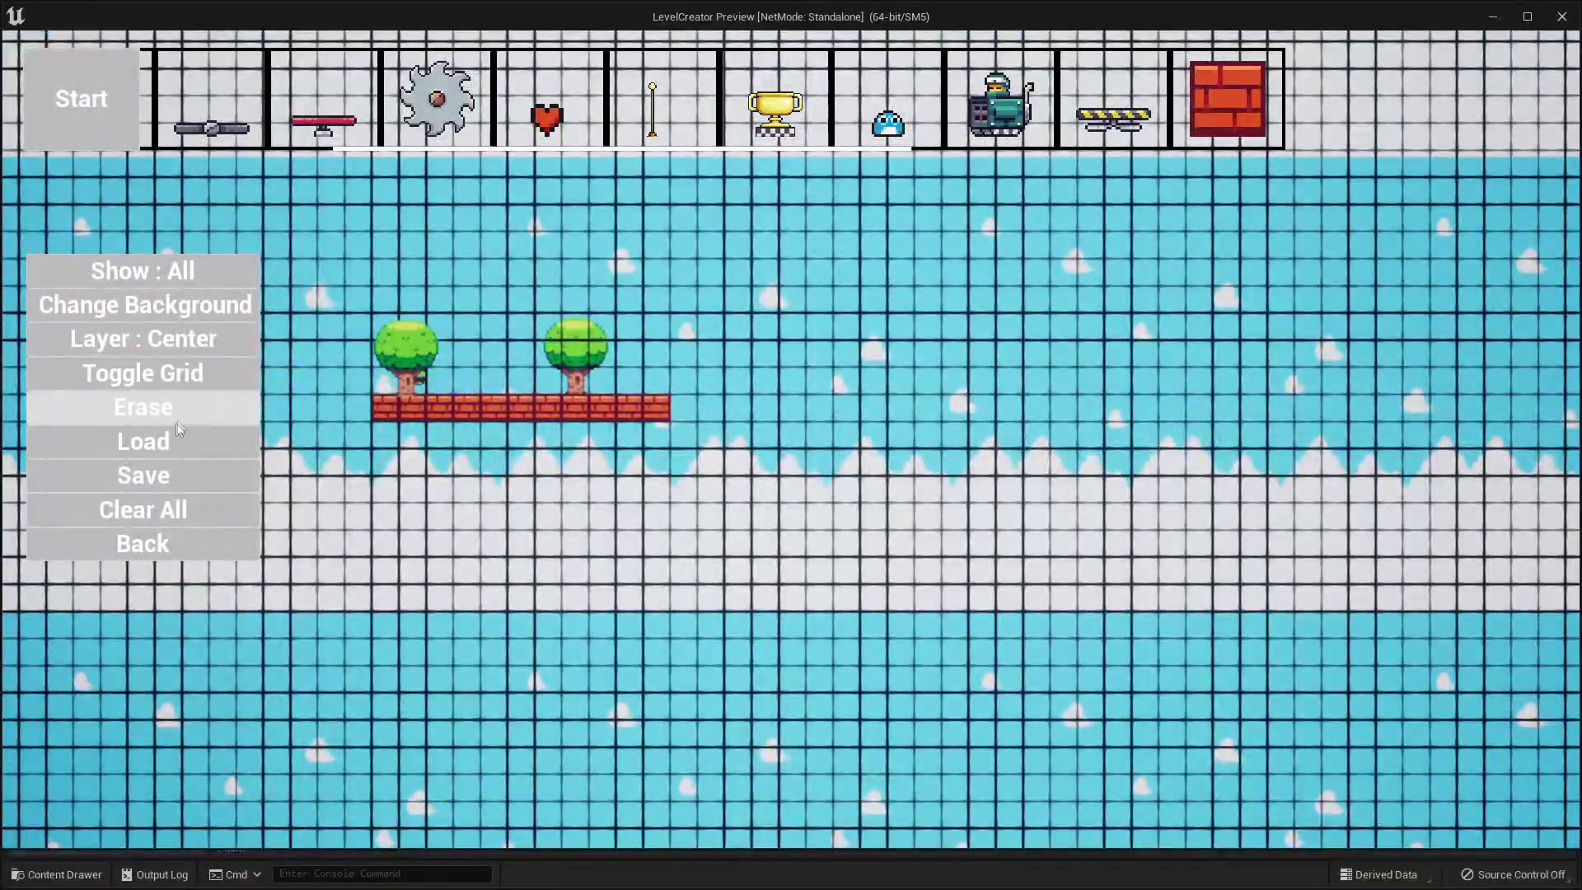
{"action": "left_click", "coordinate": [147, 416]}
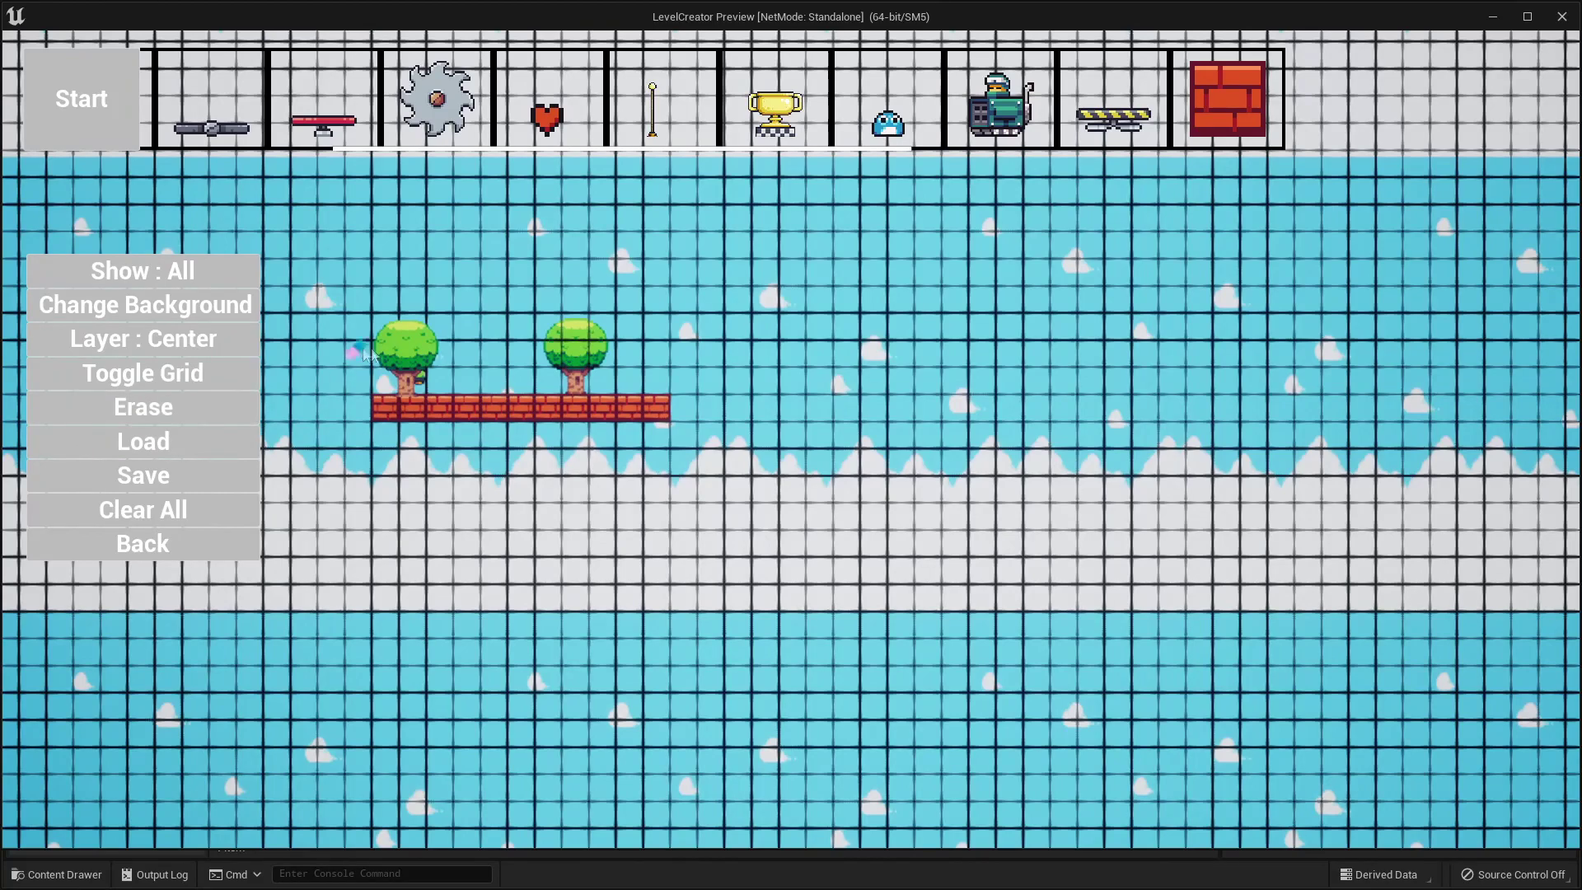
{"action": "left_click", "coordinate": [424, 356]}
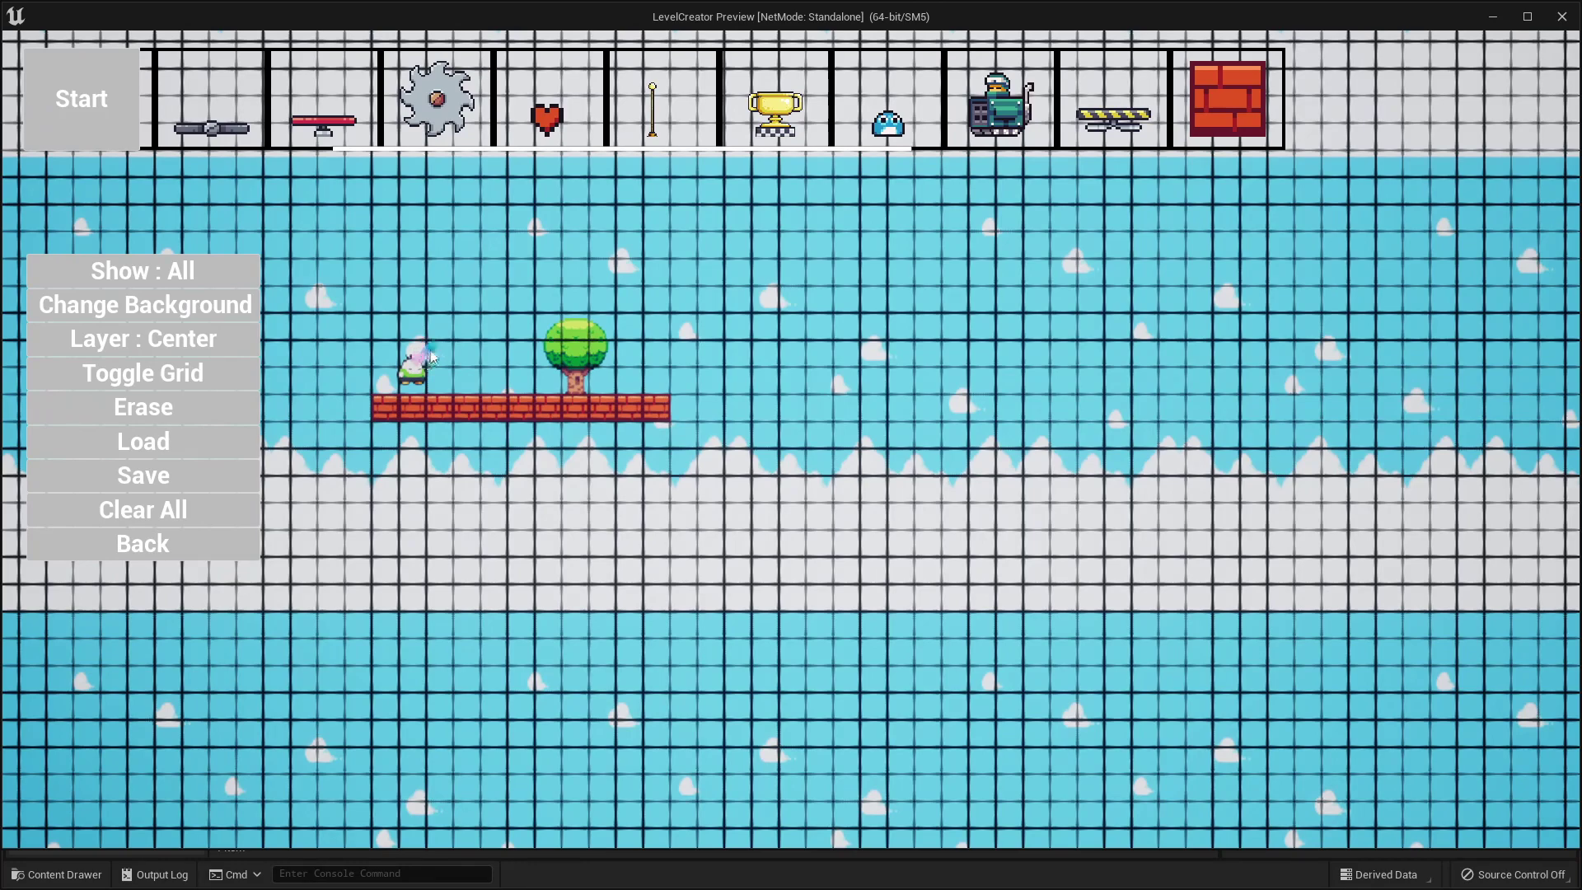
Erase most of the old platform and paint a long new row of red bricks.
{"action": "mouse_move", "coordinate": [408, 391]}
{"action": "left_mouse_down"}
{"action": "mouse_move", "coordinate": [662, 403]}
{"action": "mouse_move", "coordinate": [583, 349]}
{"action": "mouse_move", "coordinate": [570, 395]}
{"action": "mouse_move", "coordinate": [439, 427]}
{"action": "left_mouse_up"}
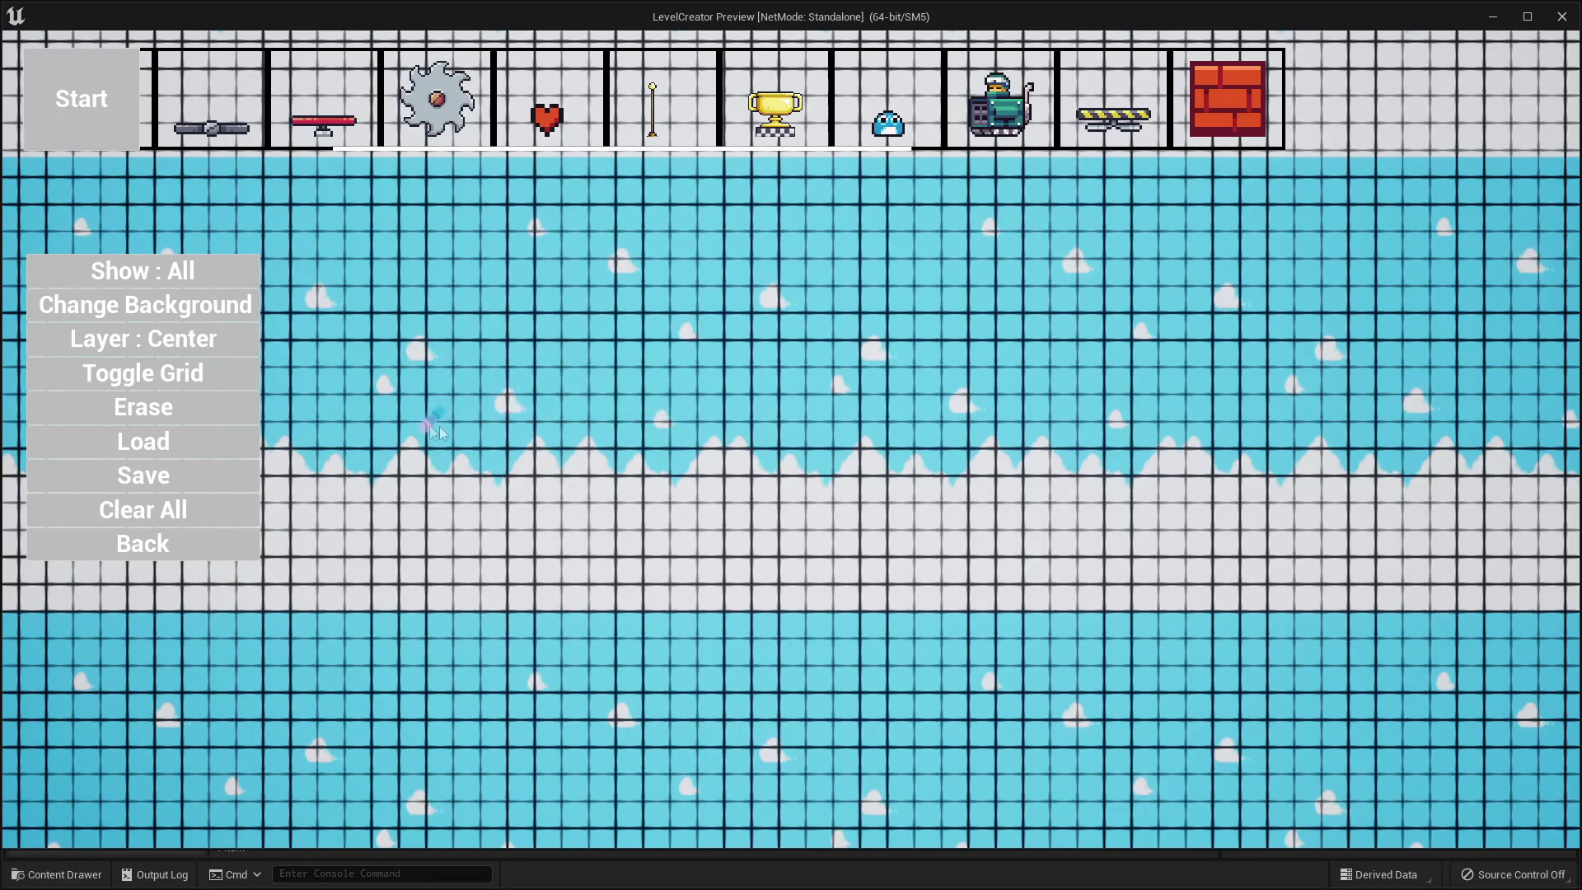
{"action": "left_click", "coordinate": [1222, 121]}
{"action": "left_click_drag", "start_coordinate": [548, 409], "coordinate": [930, 403]}
{"action": "scroll", "coordinate": [375, 123], "scroll_direction": "up", "scroll_amount": 5}
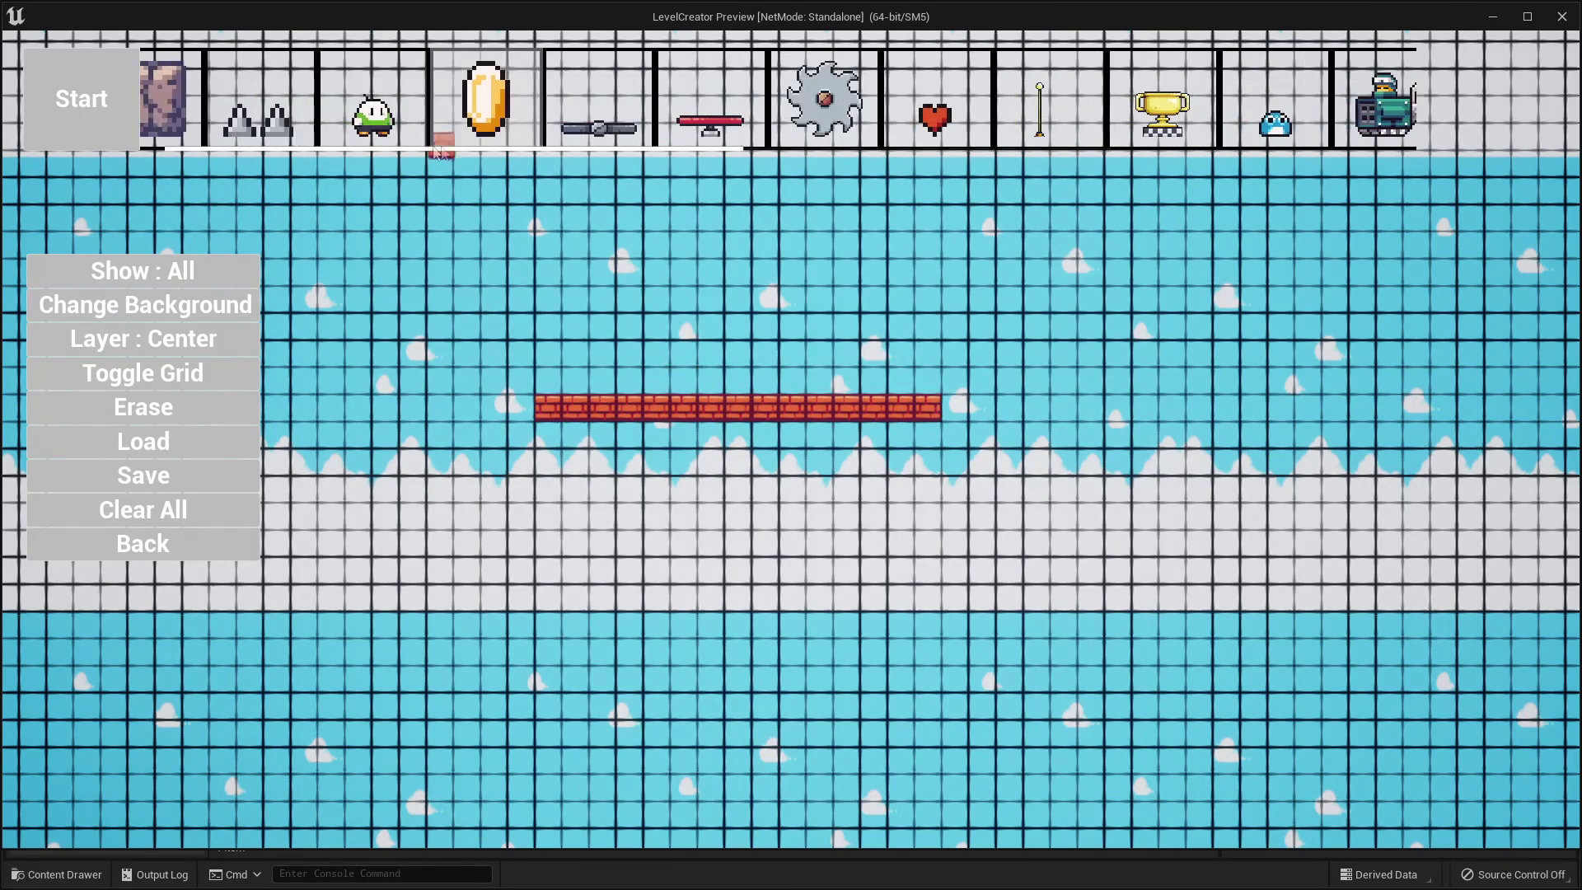
Place the character at the platform's left end and coins above it, then open the save panel.
{"action": "left_click", "coordinate": [375, 140]}
{"action": "left_click", "coordinate": [560, 353]}
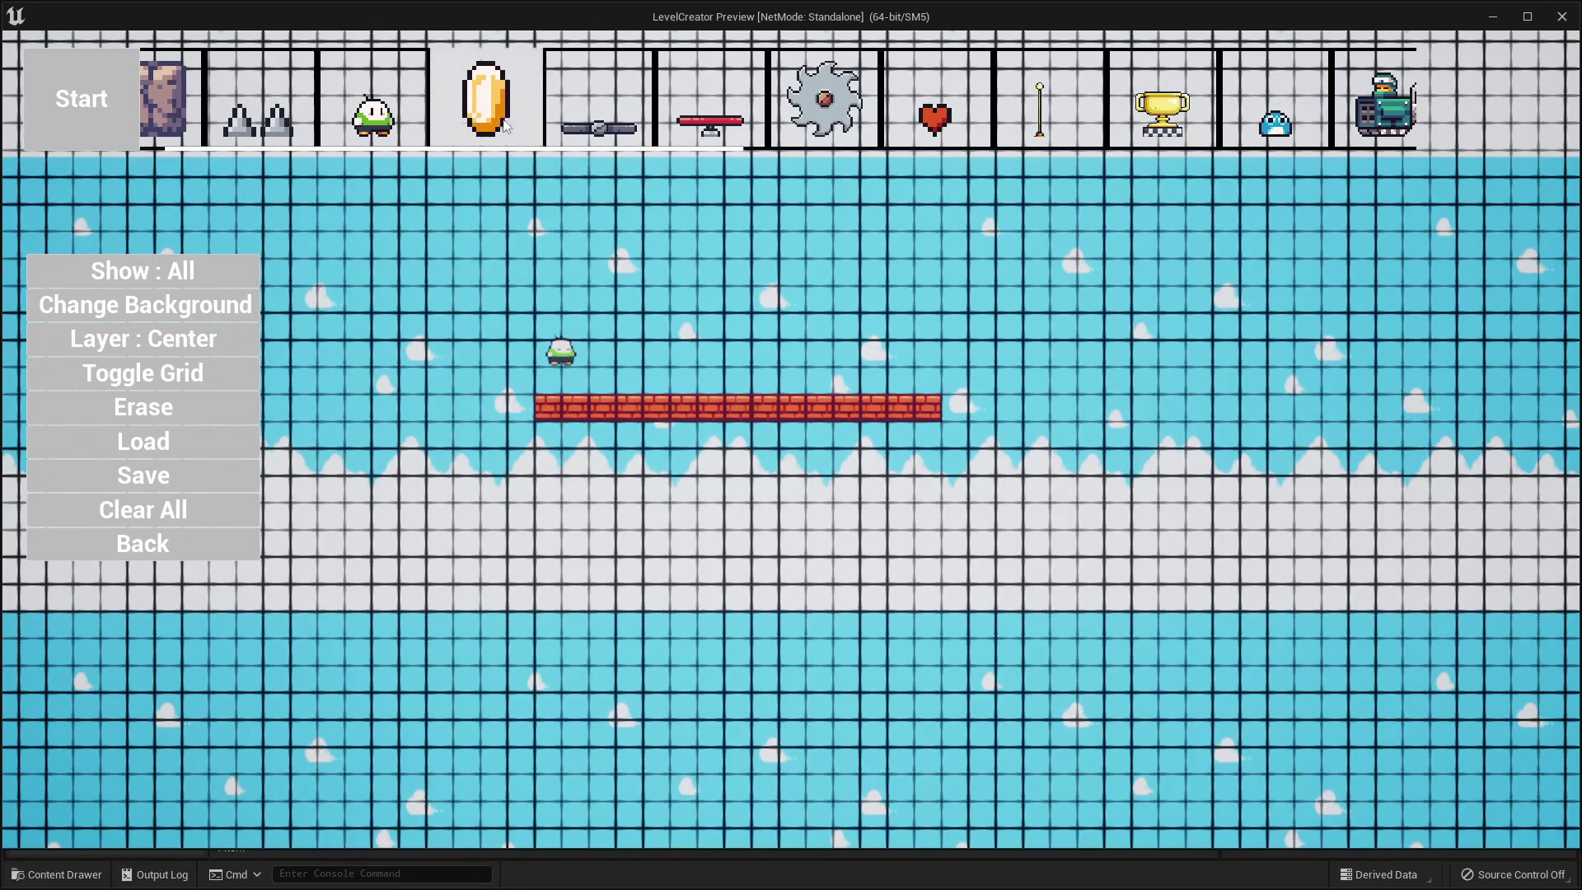
{"action": "left_click", "coordinate": [515, 147]}
{"action": "left_click", "coordinate": [890, 380]}
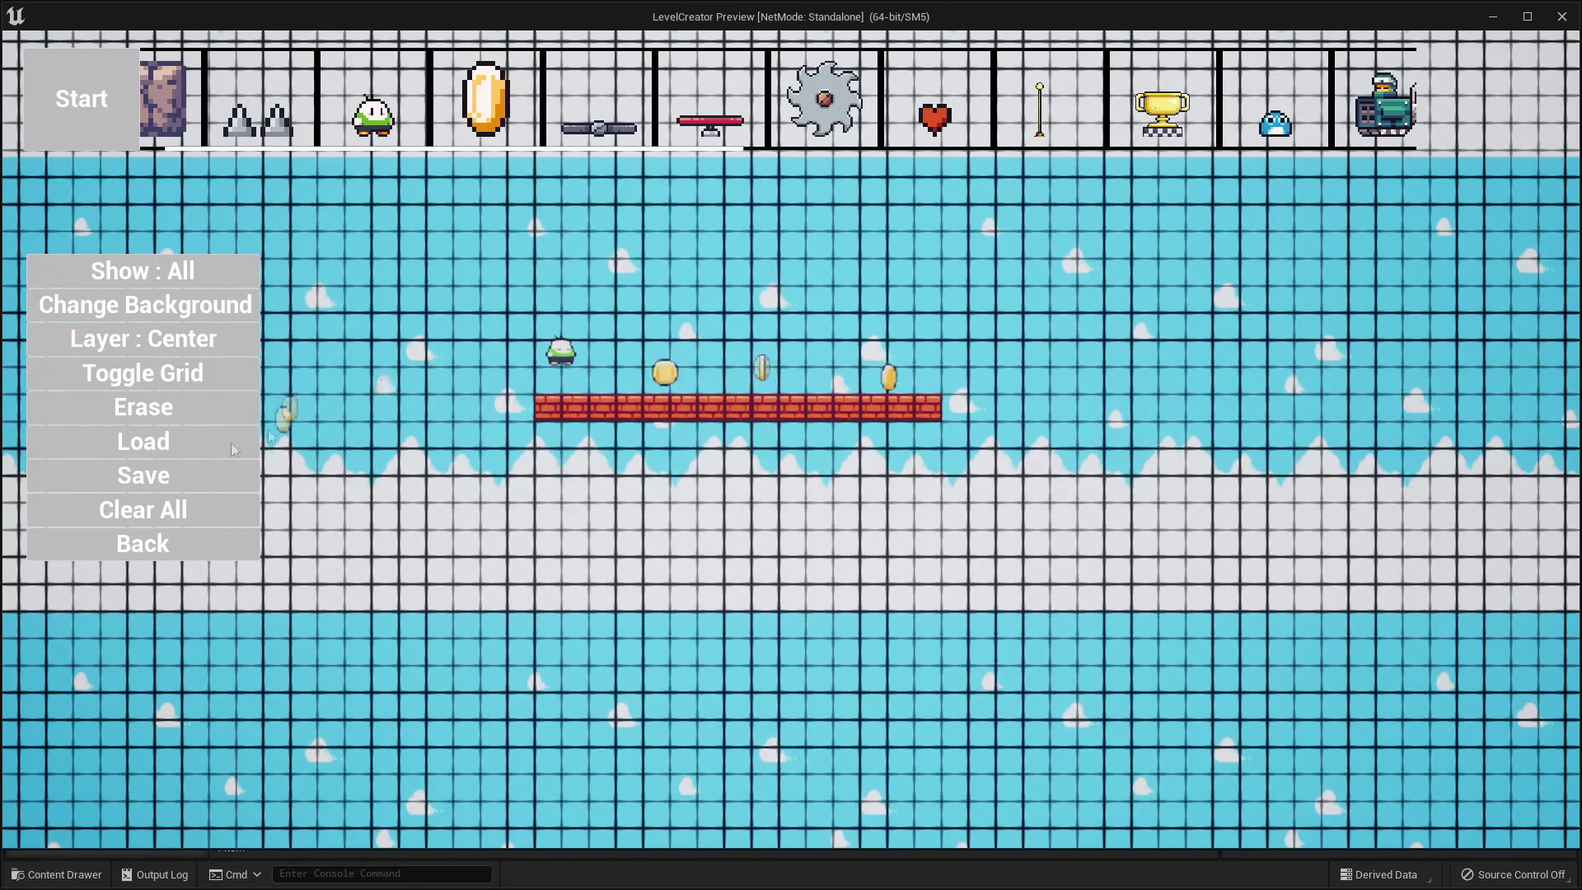
{"action": "left_click", "coordinate": [143, 475]}
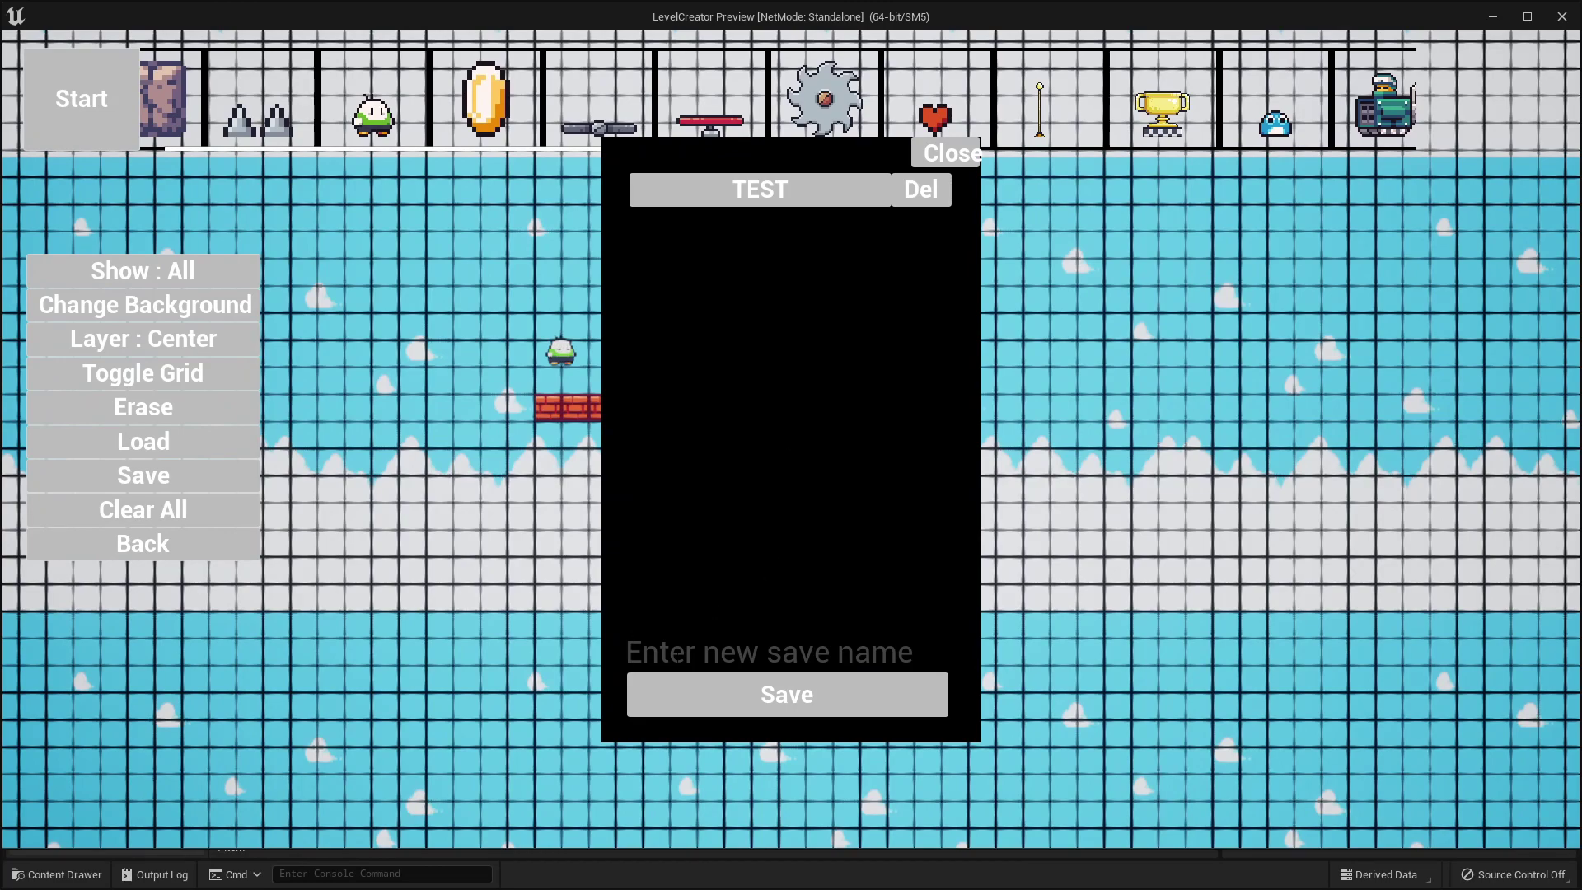
Save the level as 'level1', close the save panel, and clear all items from the grid.
{"action": "left_click", "coordinate": [676, 653]}
{"action": "type", "text": "lve"}
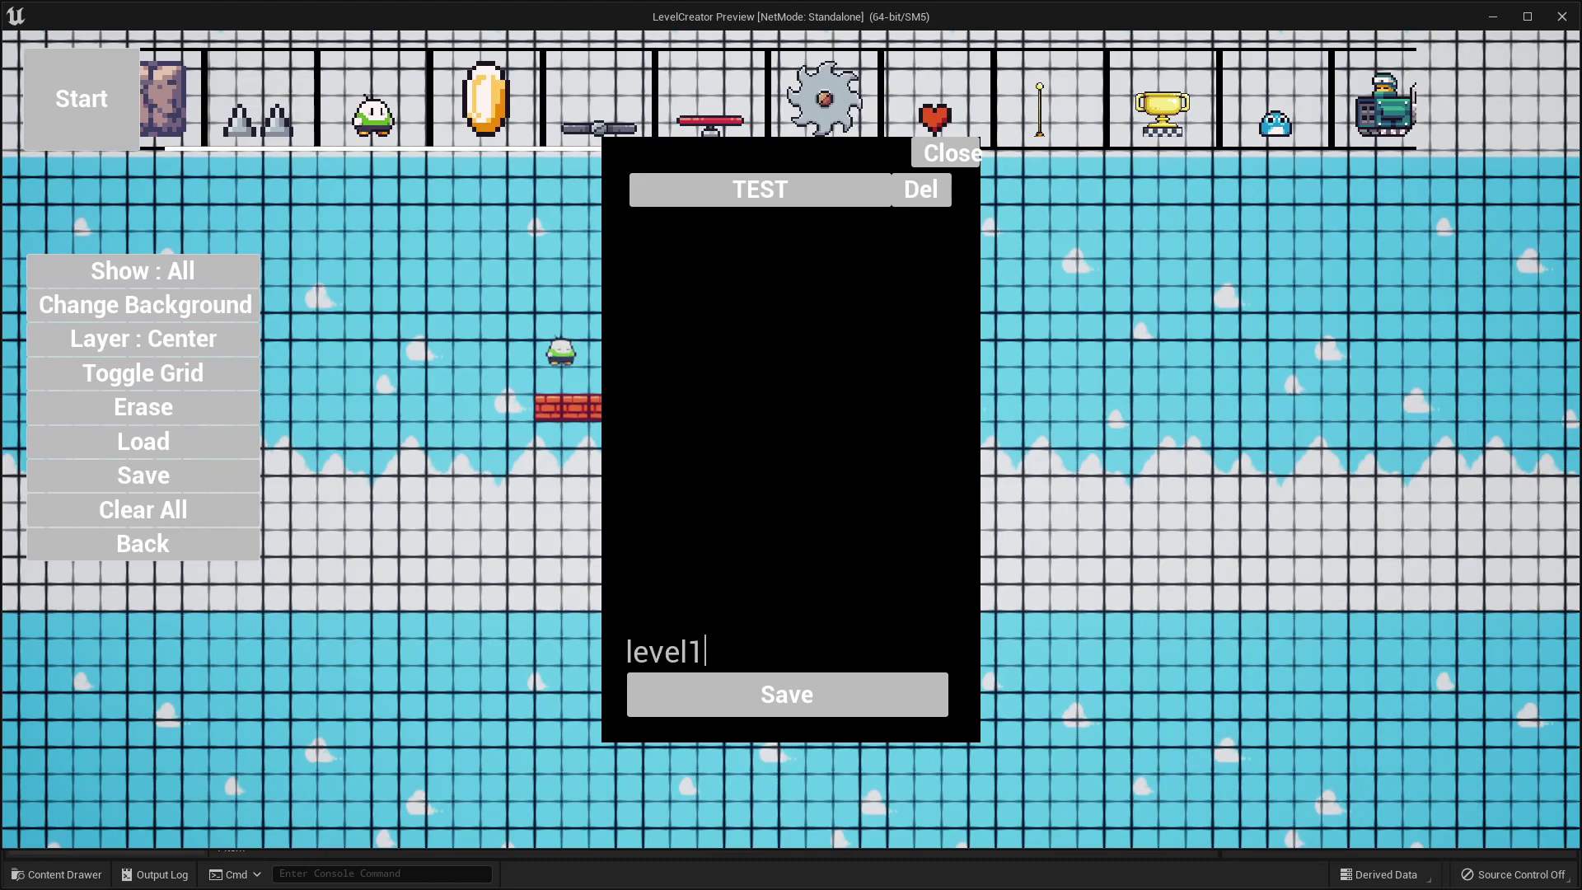
{"action": "left_click", "coordinate": [775, 696]}
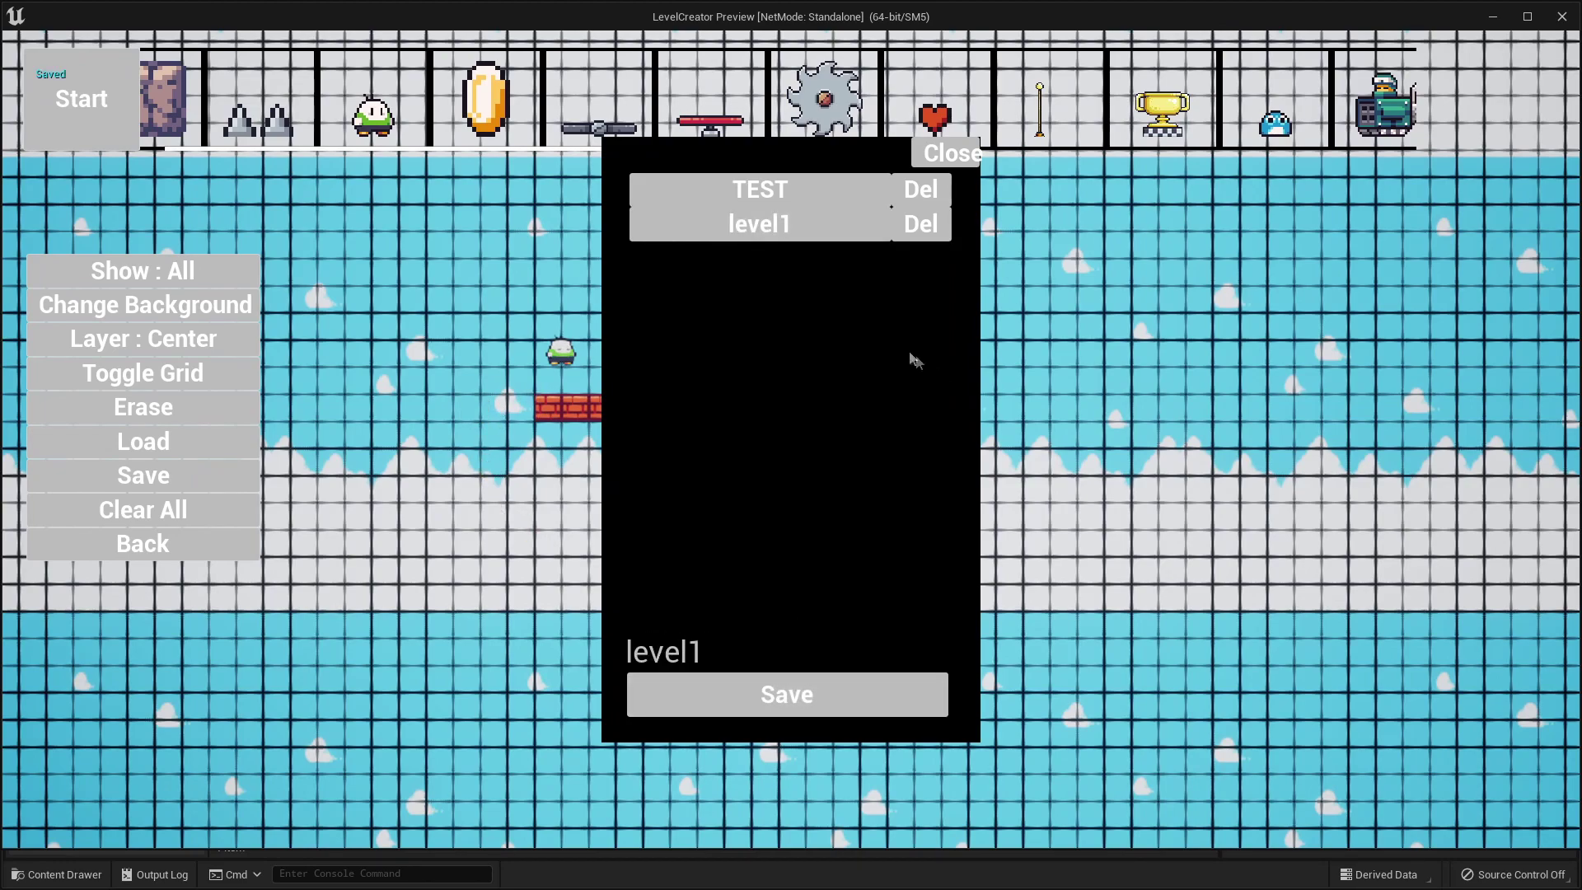
{"action": "left_click", "coordinate": [952, 156]}
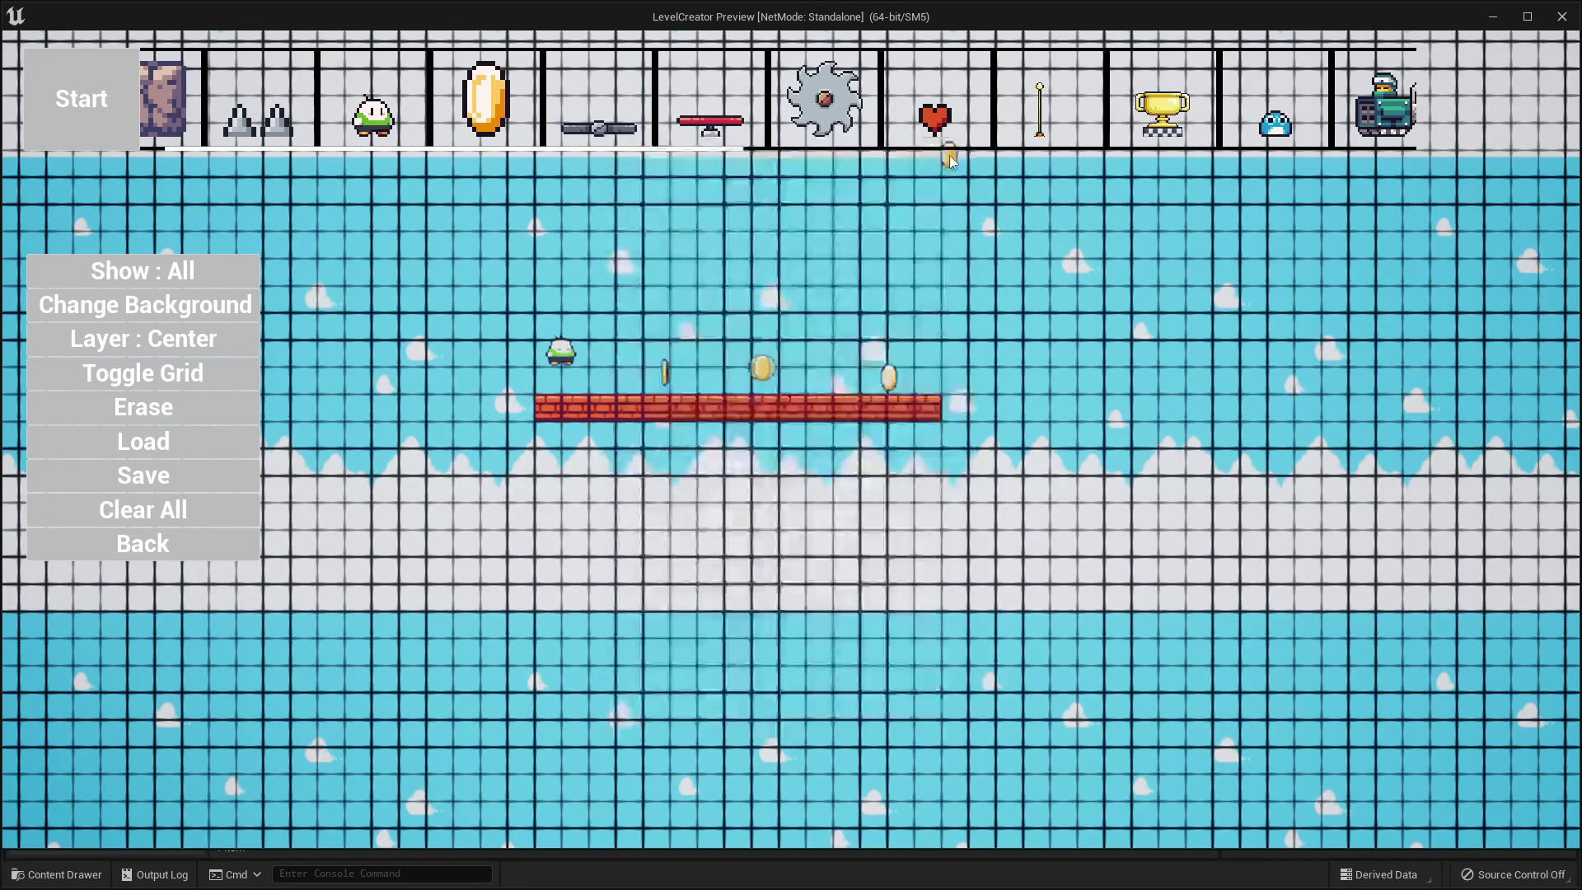
{"action": "left_click", "coordinate": [207, 514]}
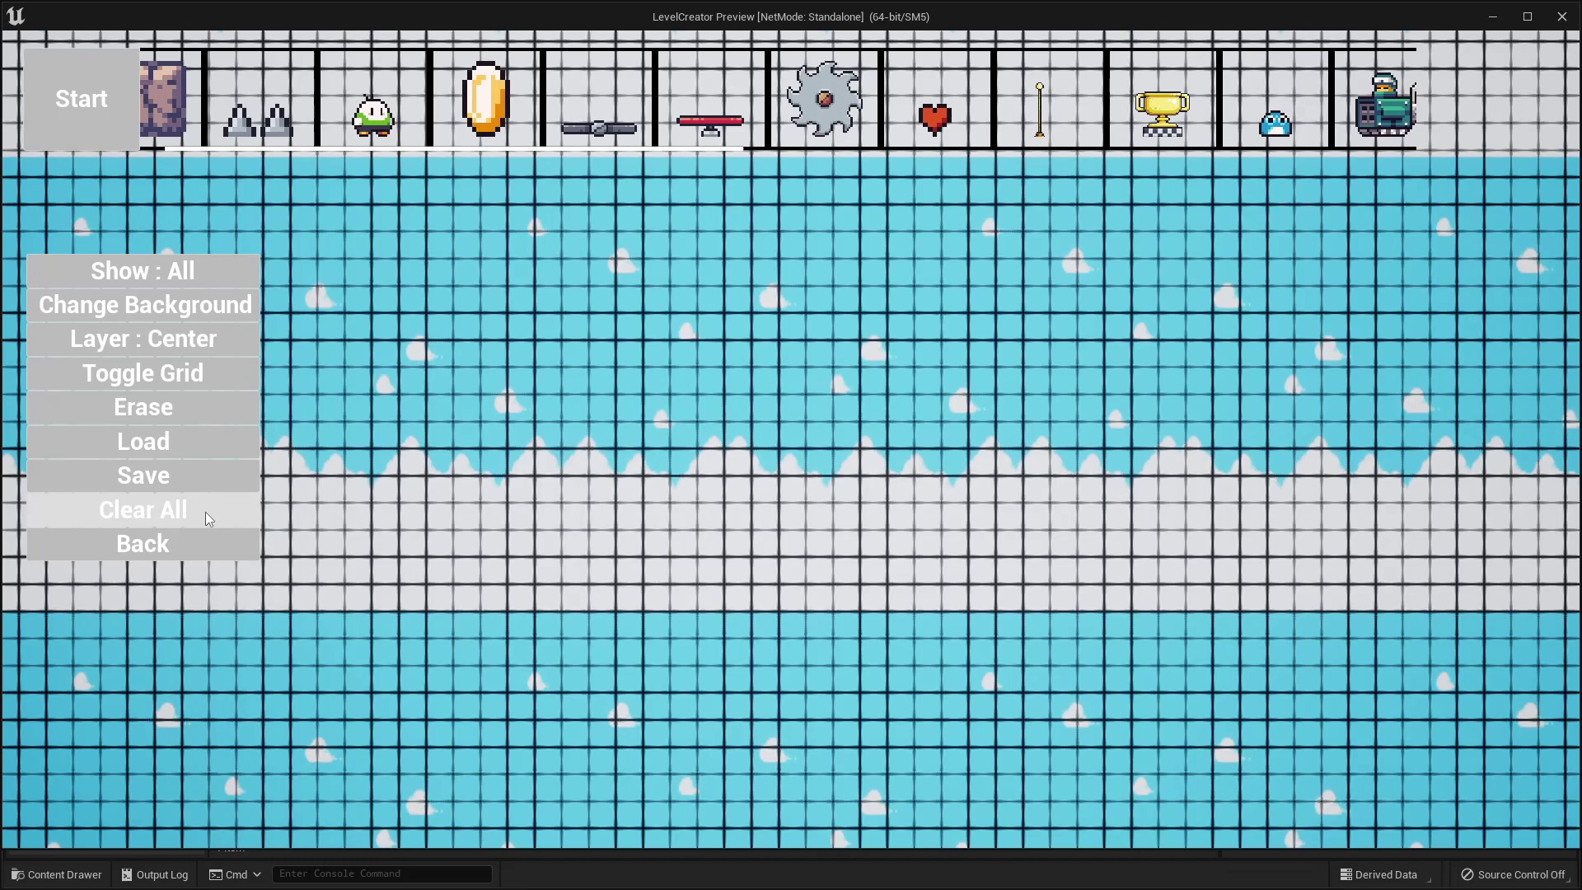
Load the level1 save, then load the TEST save.
{"action": "left_click", "coordinate": [173, 448]}
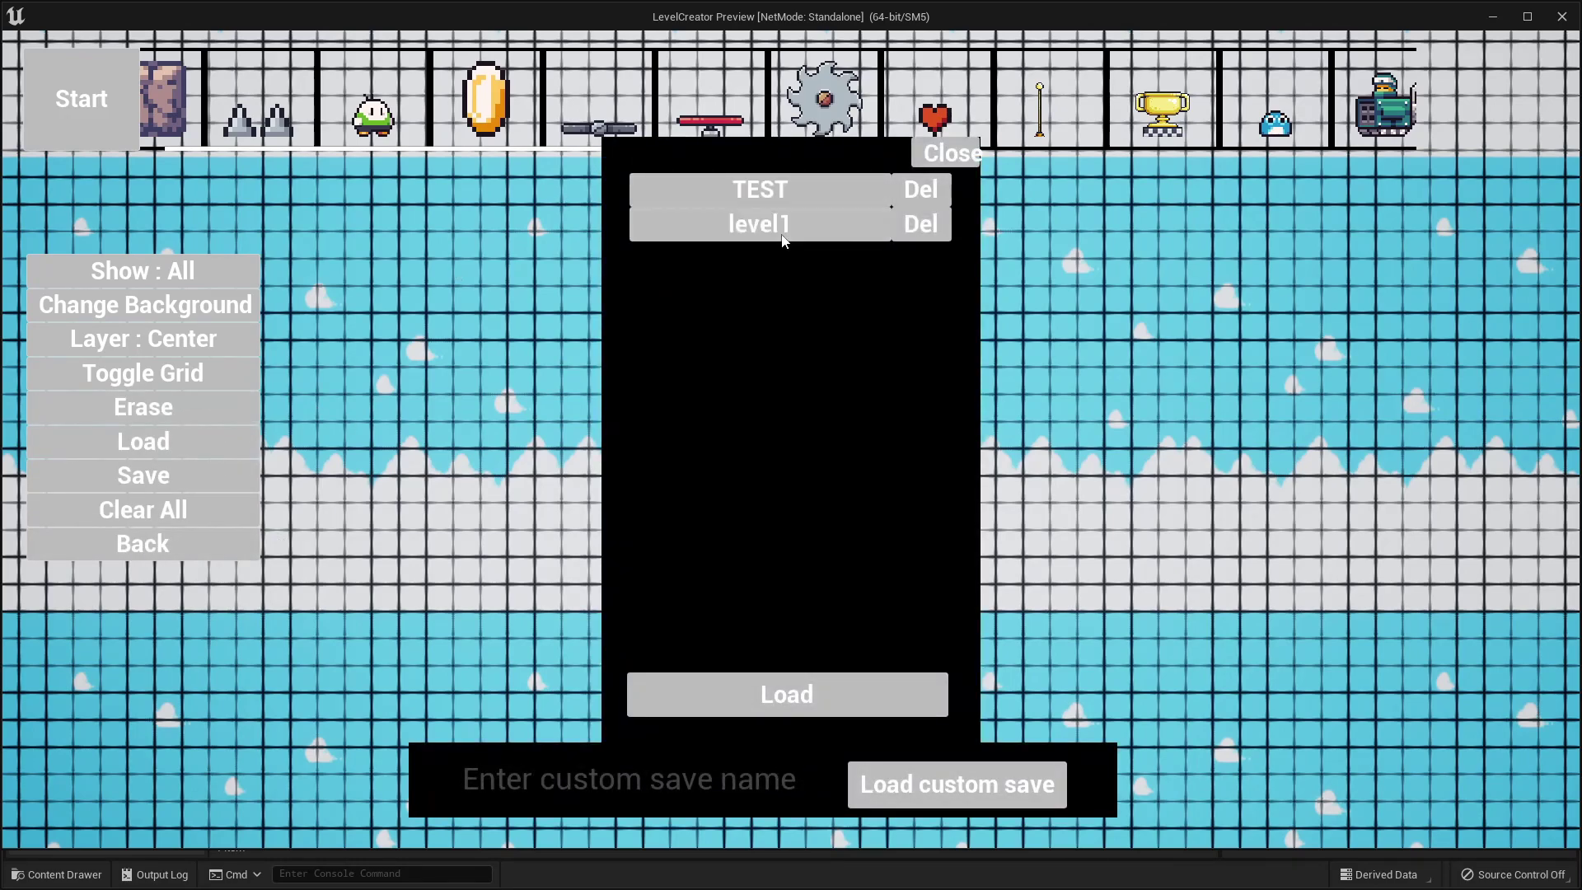
{"action": "left_click", "coordinate": [772, 701]}
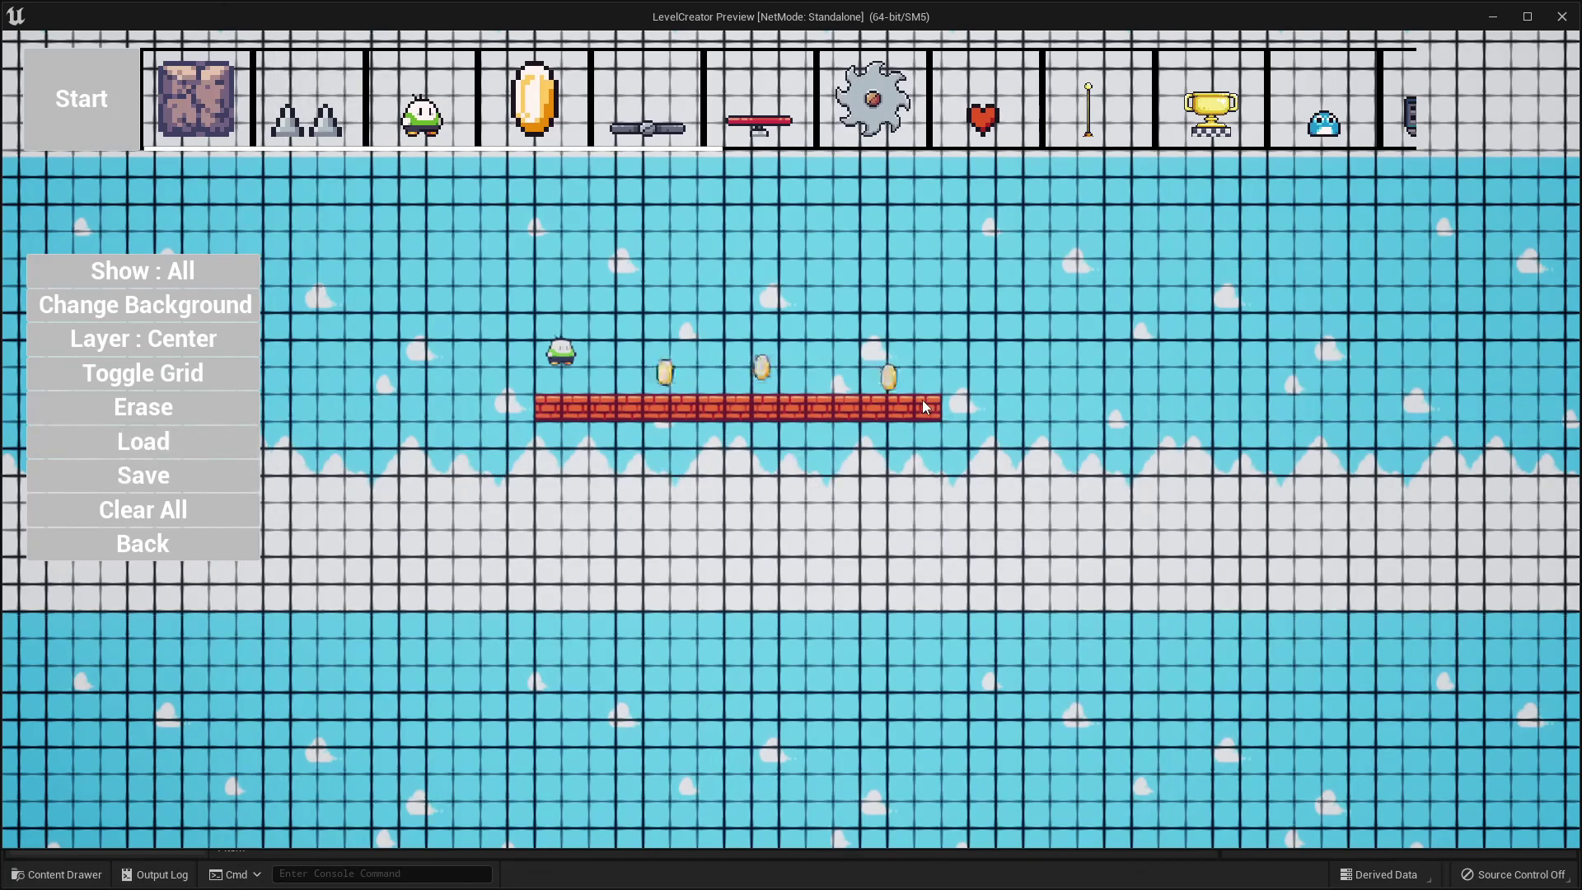
{"action": "left_click", "coordinate": [198, 442]}
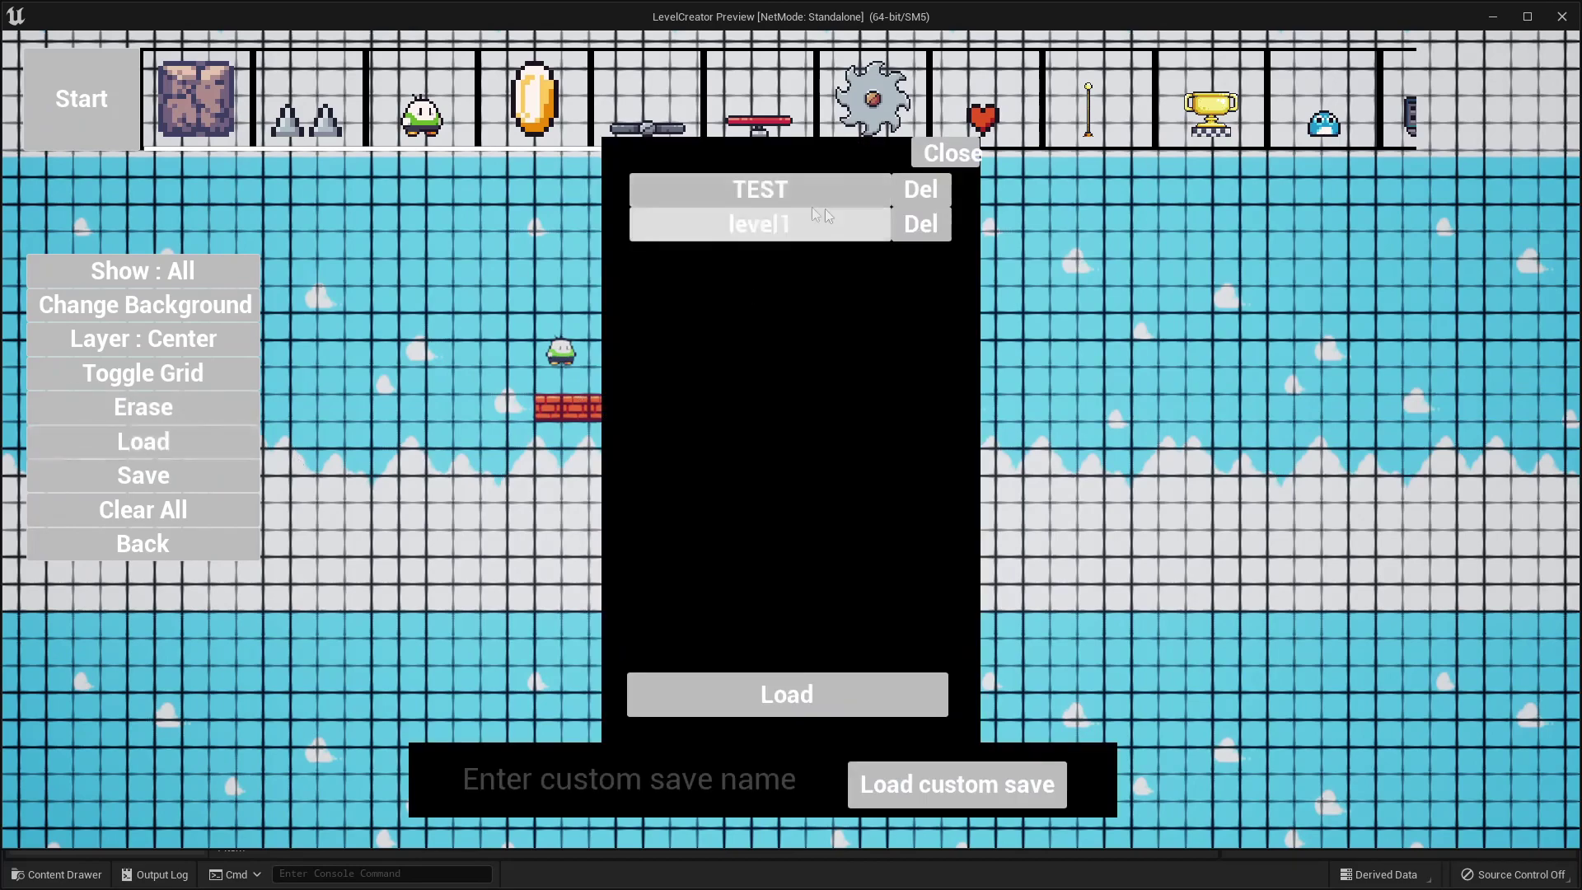
{"action": "left_click", "coordinate": [772, 191]}
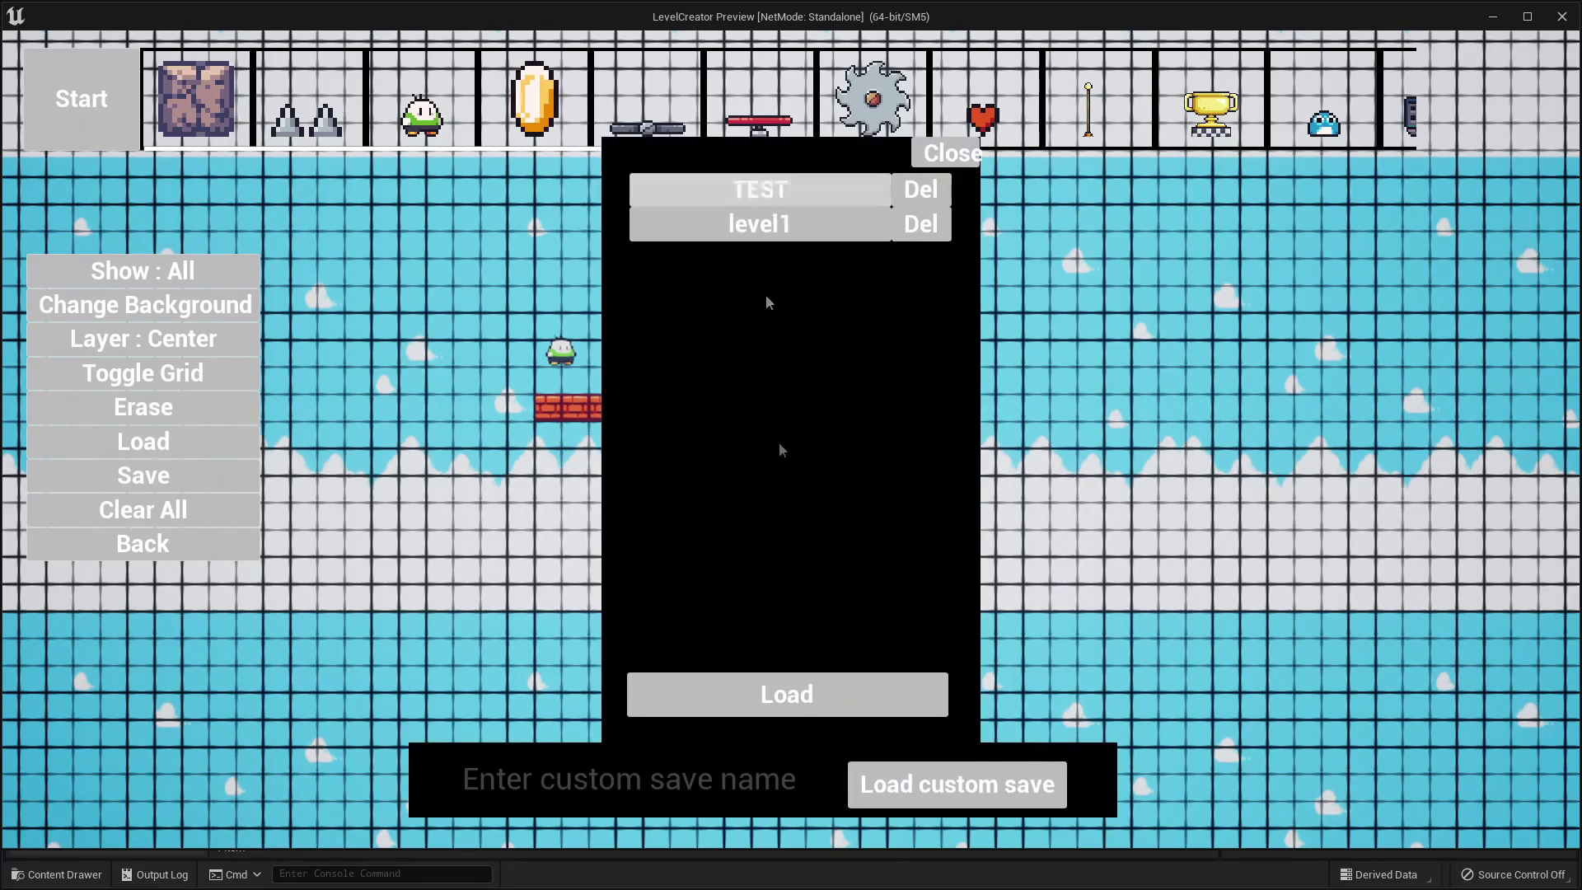
{"action": "left_click", "coordinate": [832, 692]}
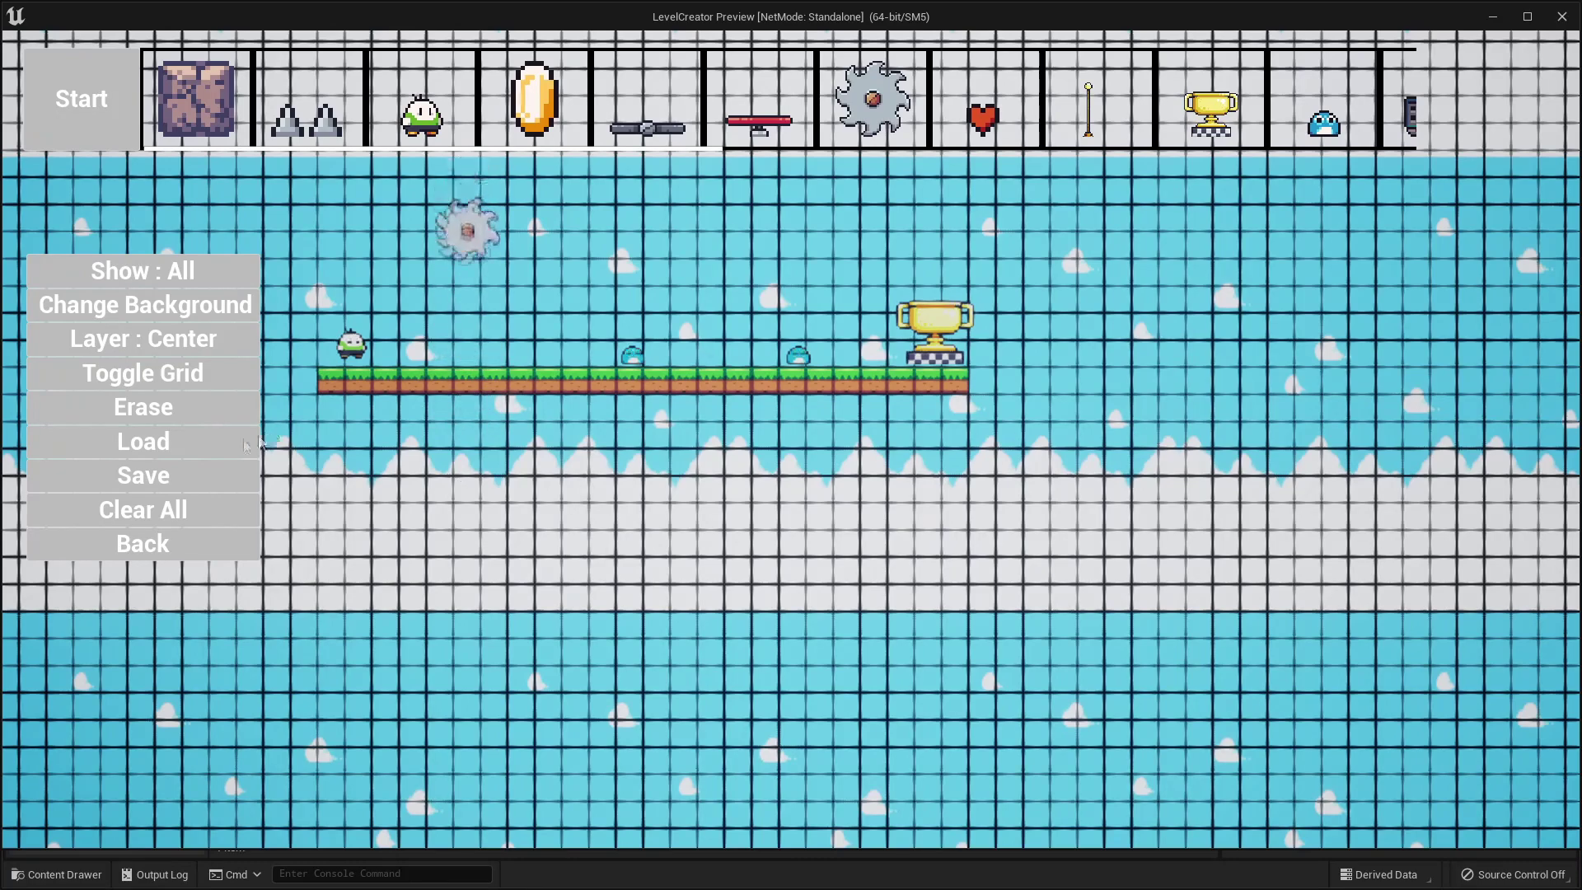
Close the load panel without loading and clear all placed objects.
{"action": "left_click", "coordinate": [186, 442]}
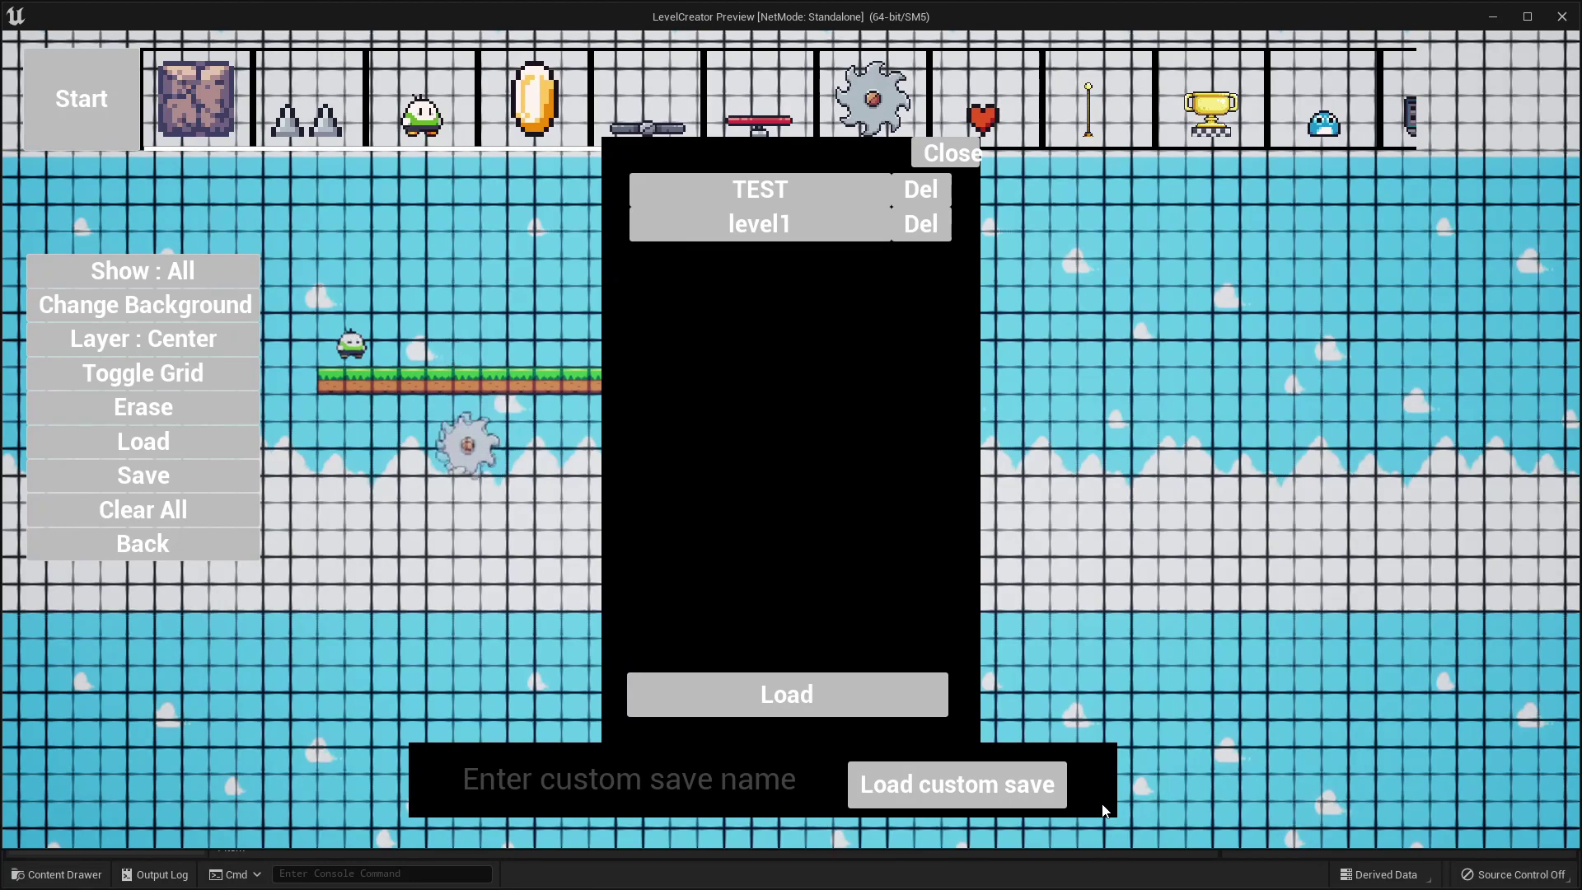
{"action": "left_click", "coordinate": [978, 153]}
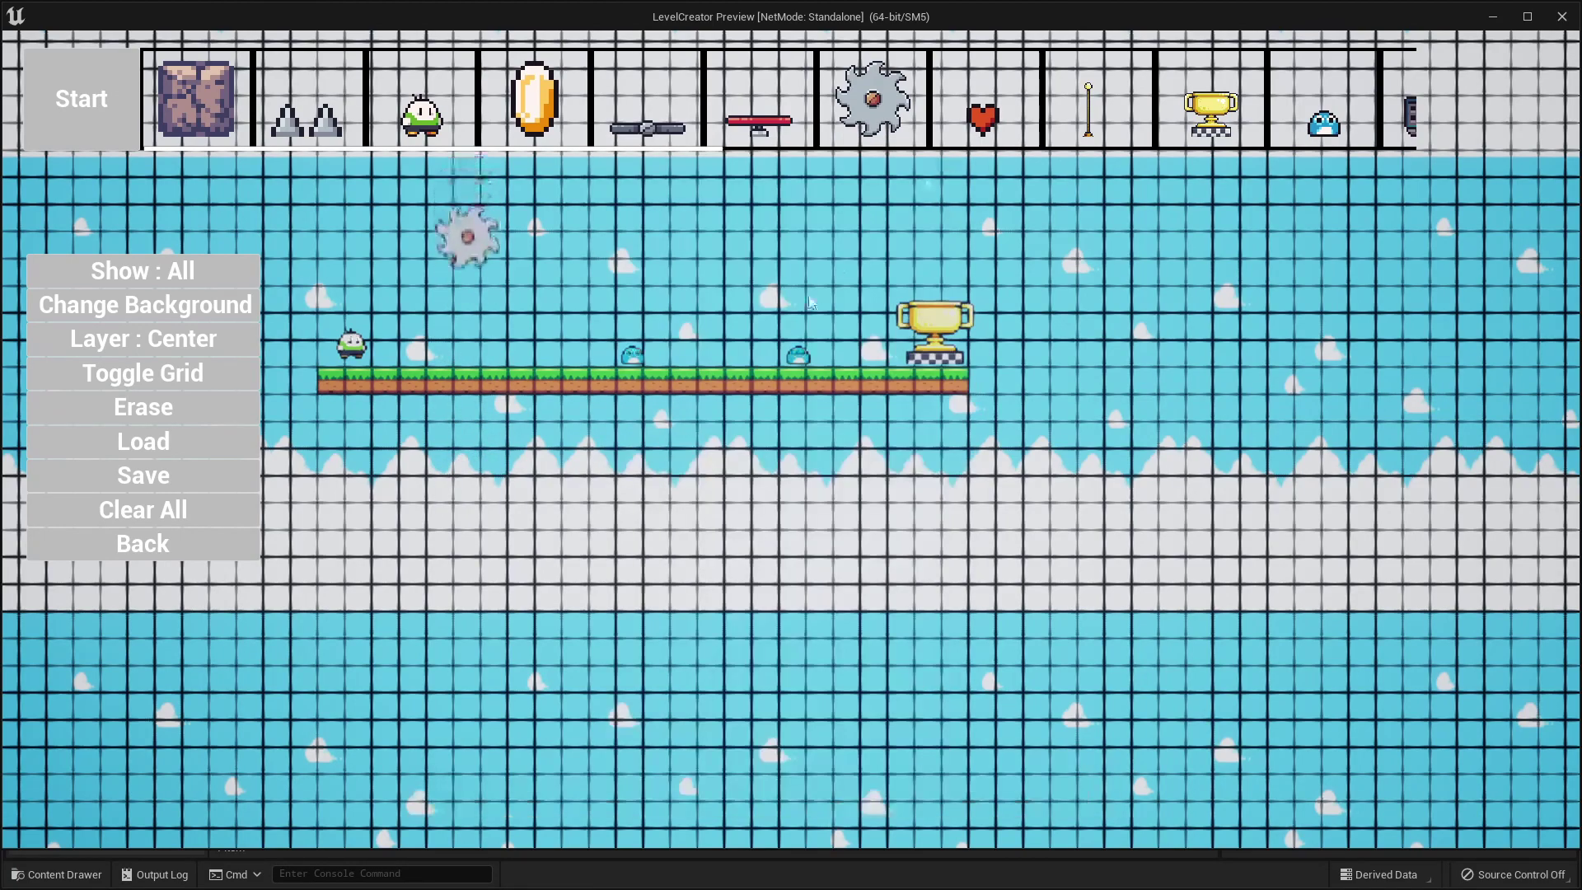
{"action": "left_click", "coordinate": [171, 513]}
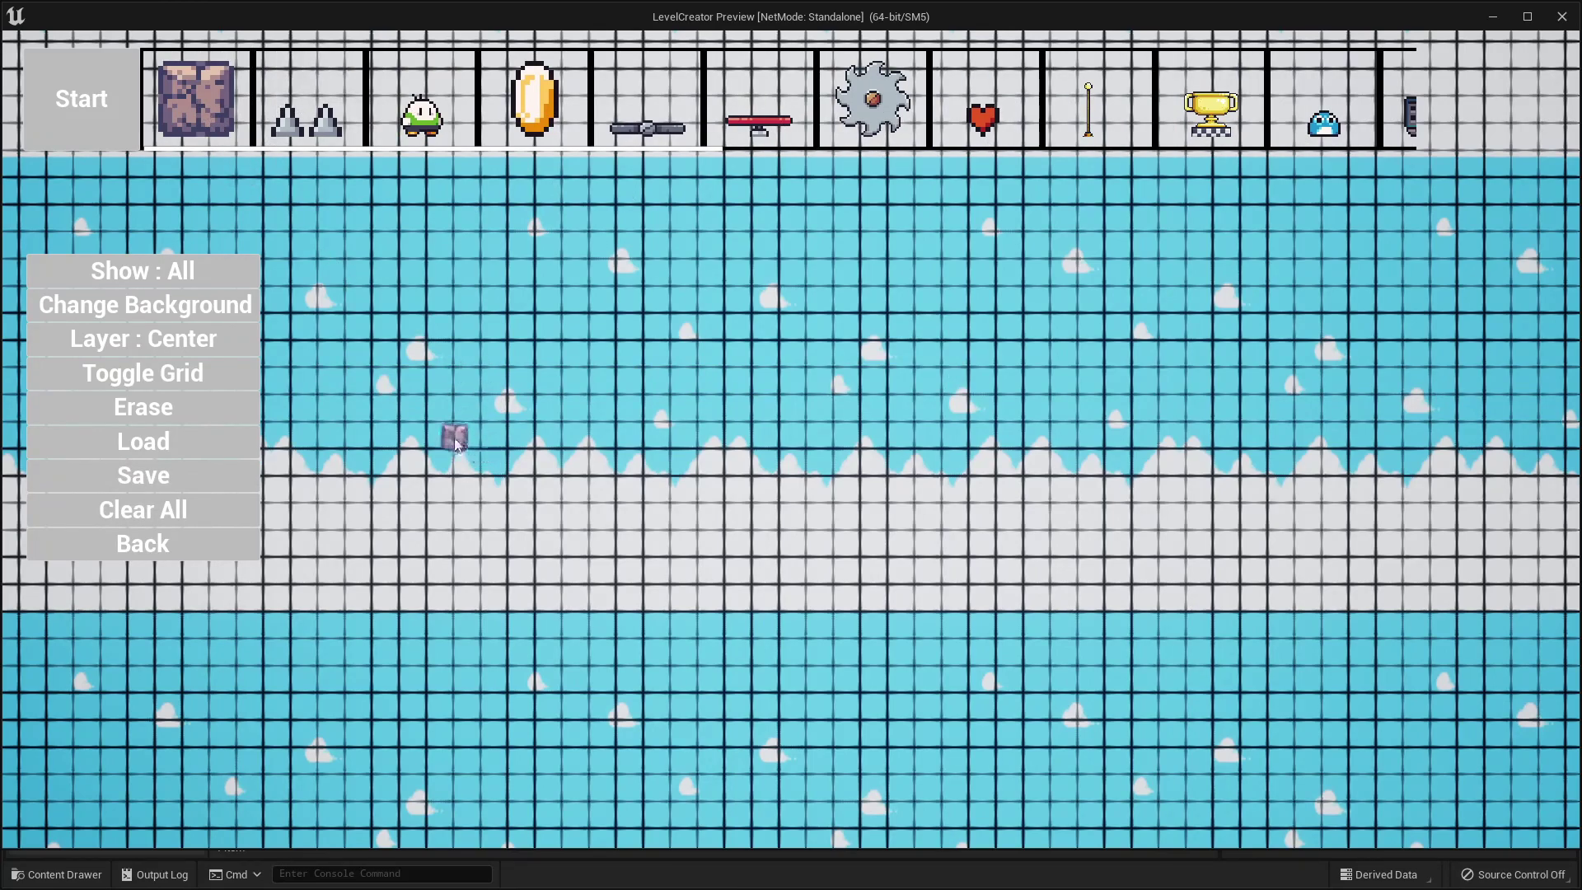
Paint a long row and a shorter upper row of stone blocks, and place the player character.
{"action": "left_click_drag", "start_coordinate": [457, 437], "coordinate": [797, 437]}
{"action": "left_click", "coordinate": [480, 347]}
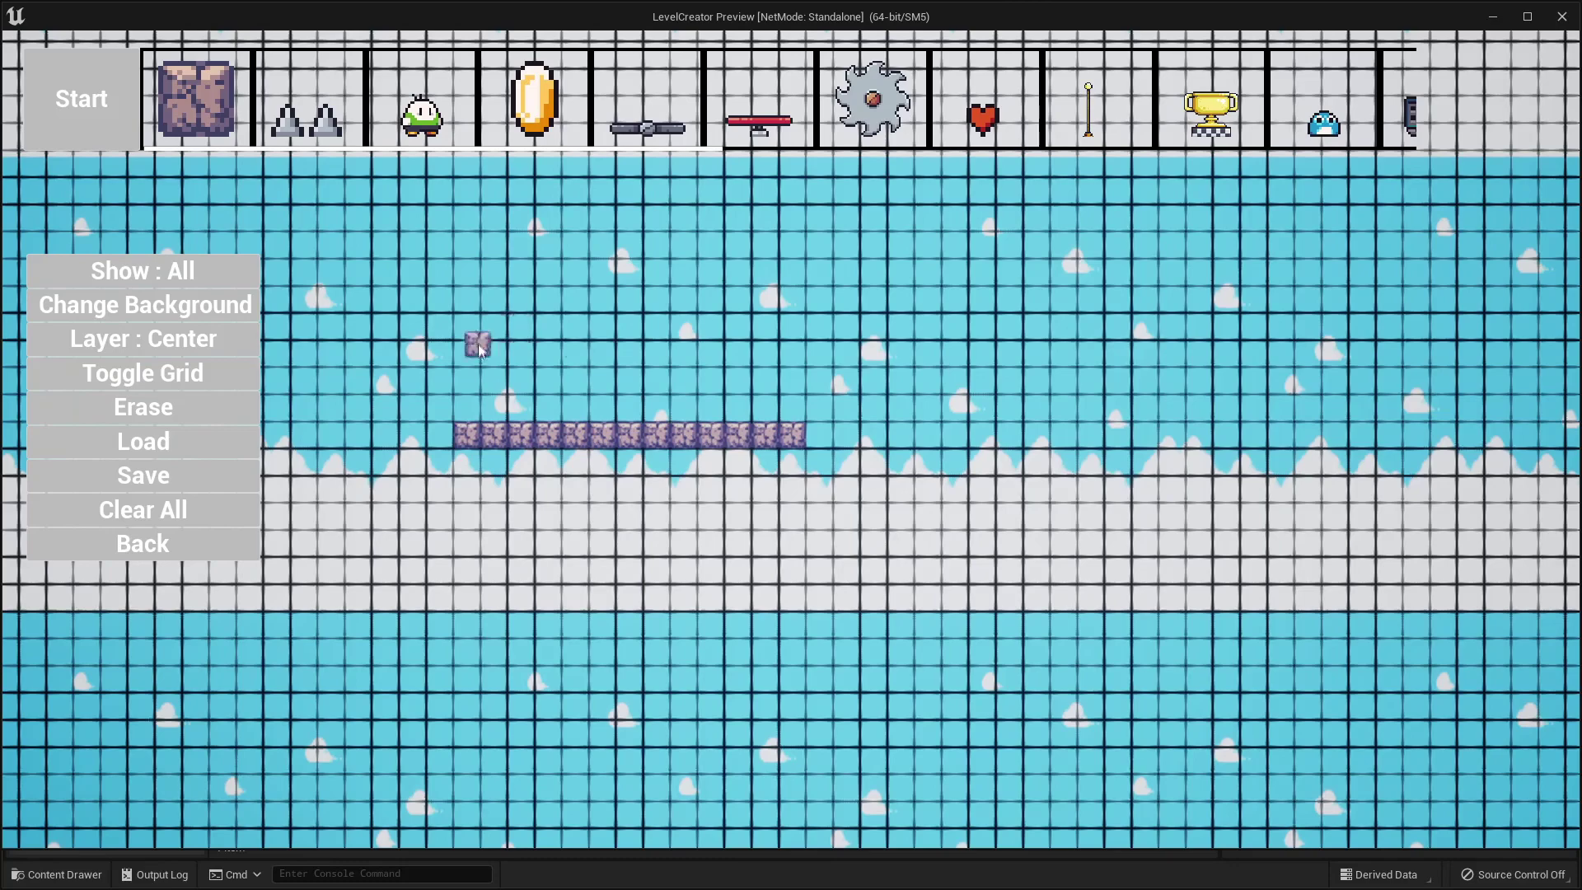
{"action": "left_click_drag", "start_coordinate": [596, 353], "coordinate": [609, 352]}
{"action": "left_click", "coordinate": [422, 107]}
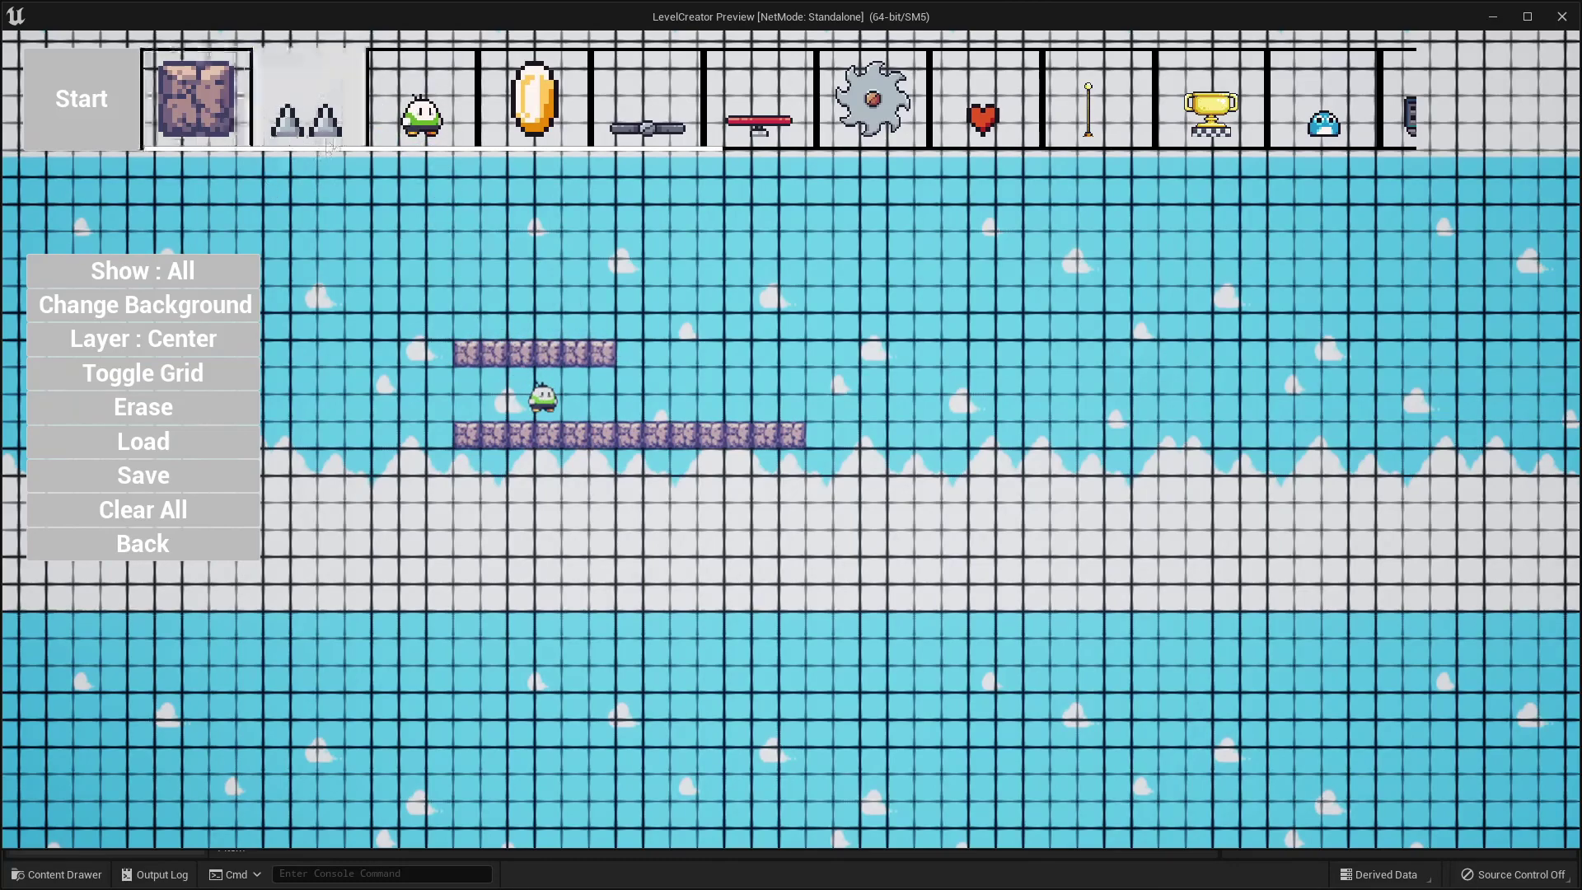
Test-play the level by jumping and walking right, then return to editing.
{"action": "left_click", "coordinate": [89, 126]}
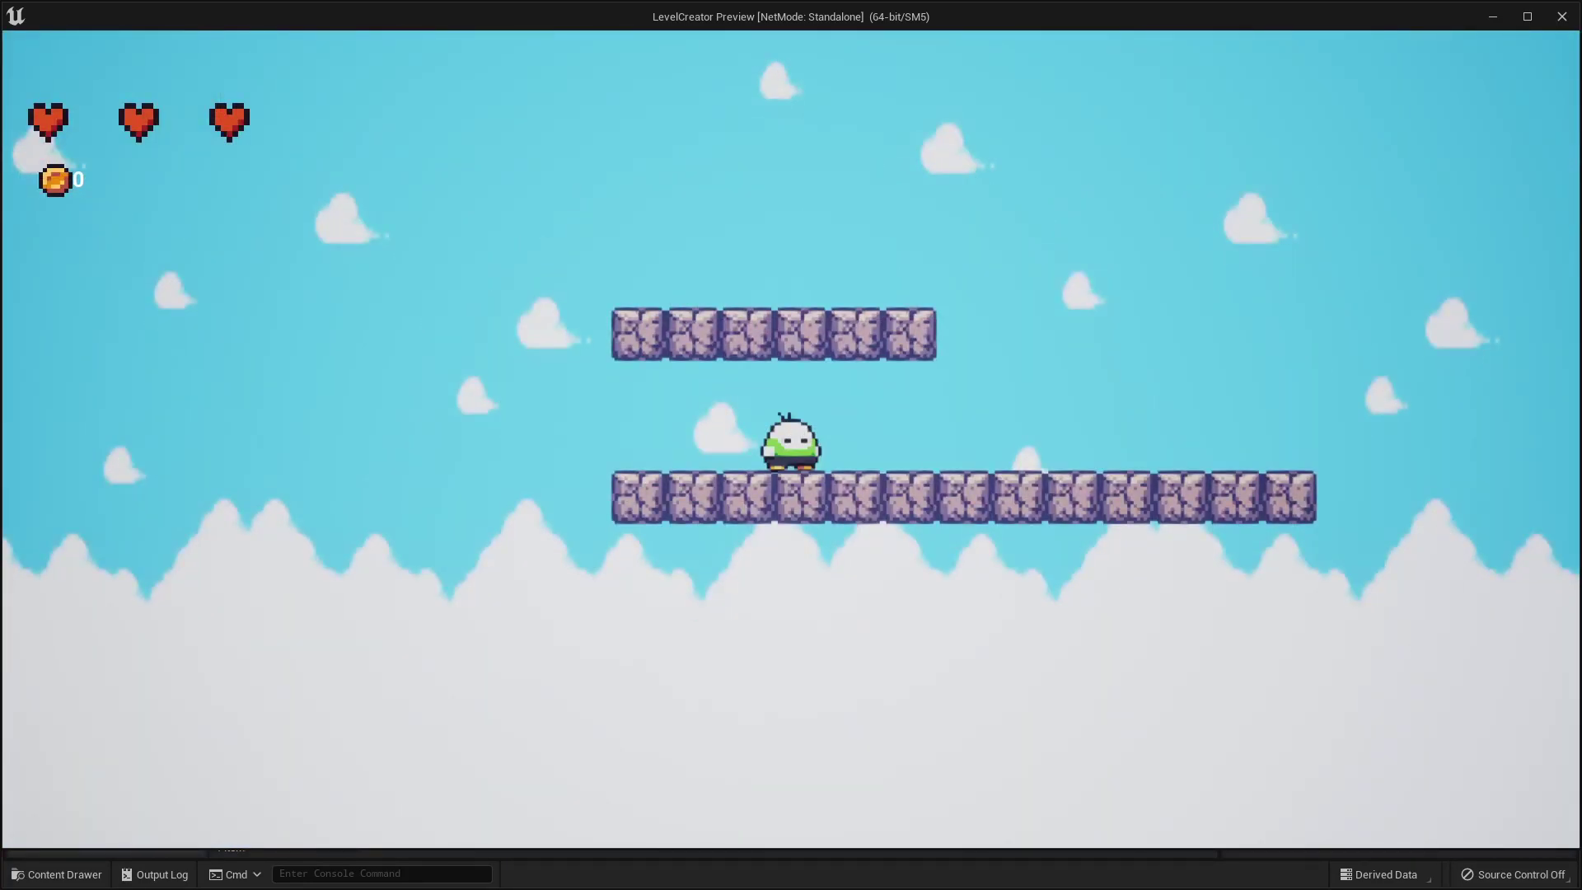
{"action": "key", "text": "space"}
{"action": "key", "text": "Right"}
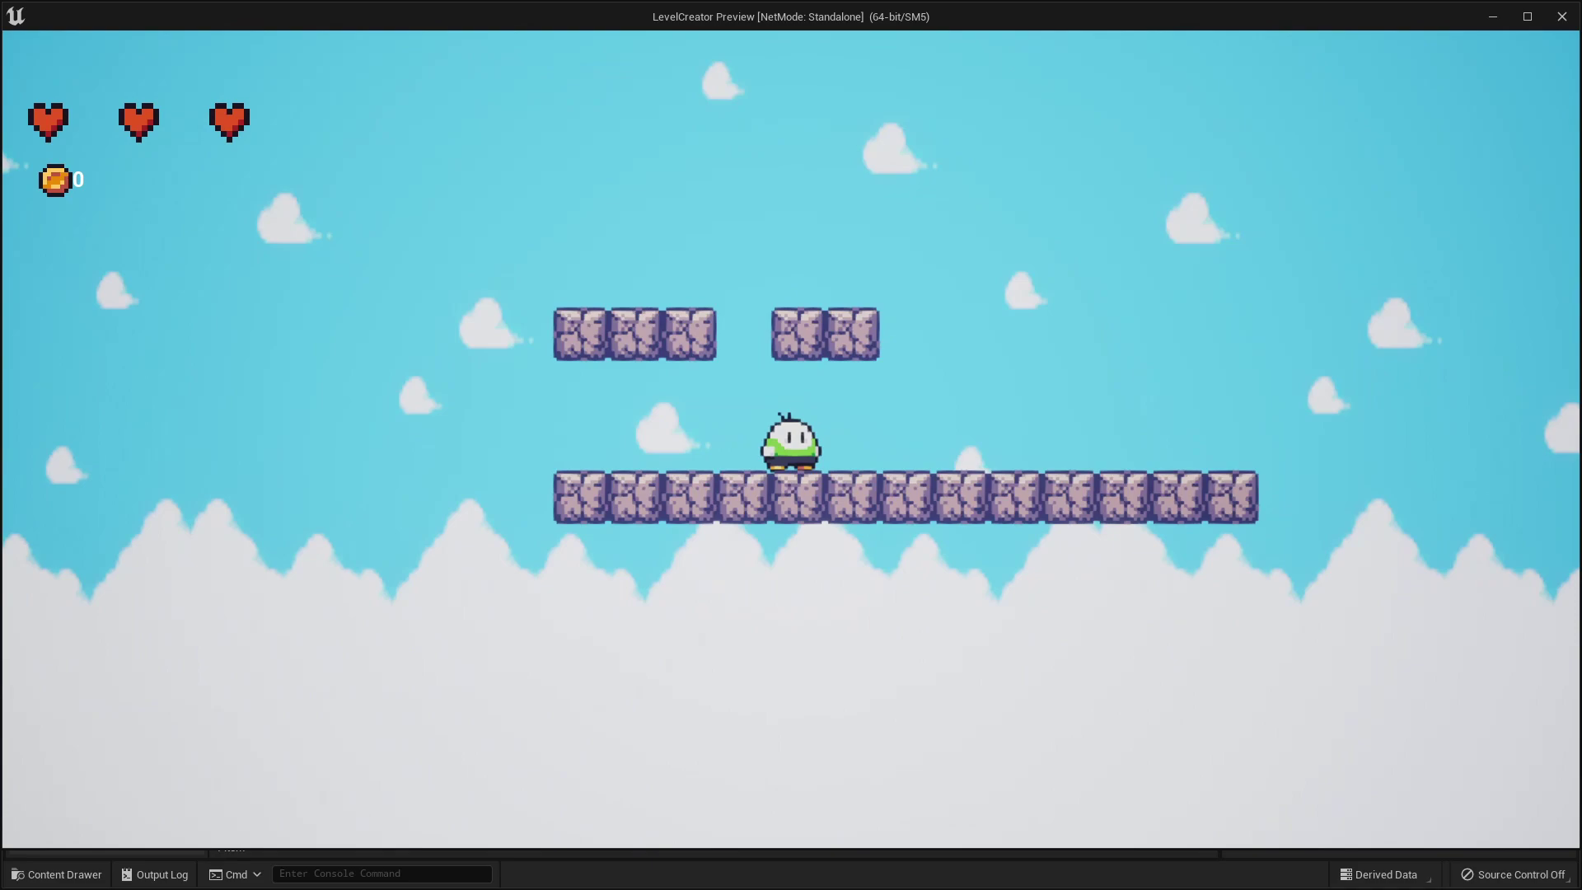
{"action": "key", "text": "Escape"}
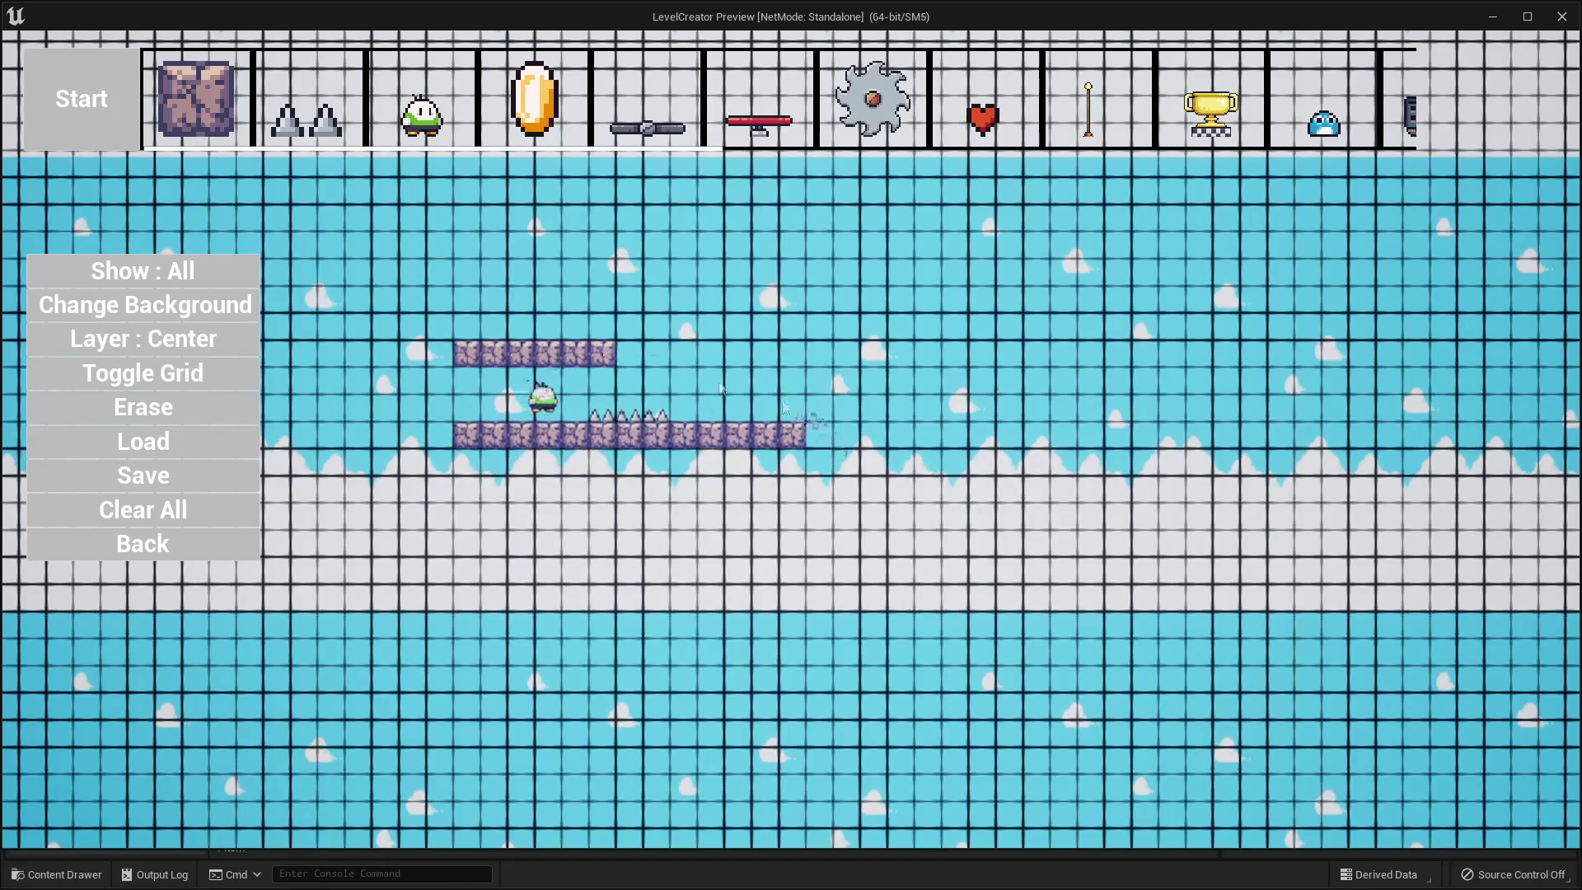
Play-test again, then open the character's settings showing Health 3, Speed 7, Jump Height 4, Double Jump.
{"action": "left_click", "coordinate": [89, 129]}
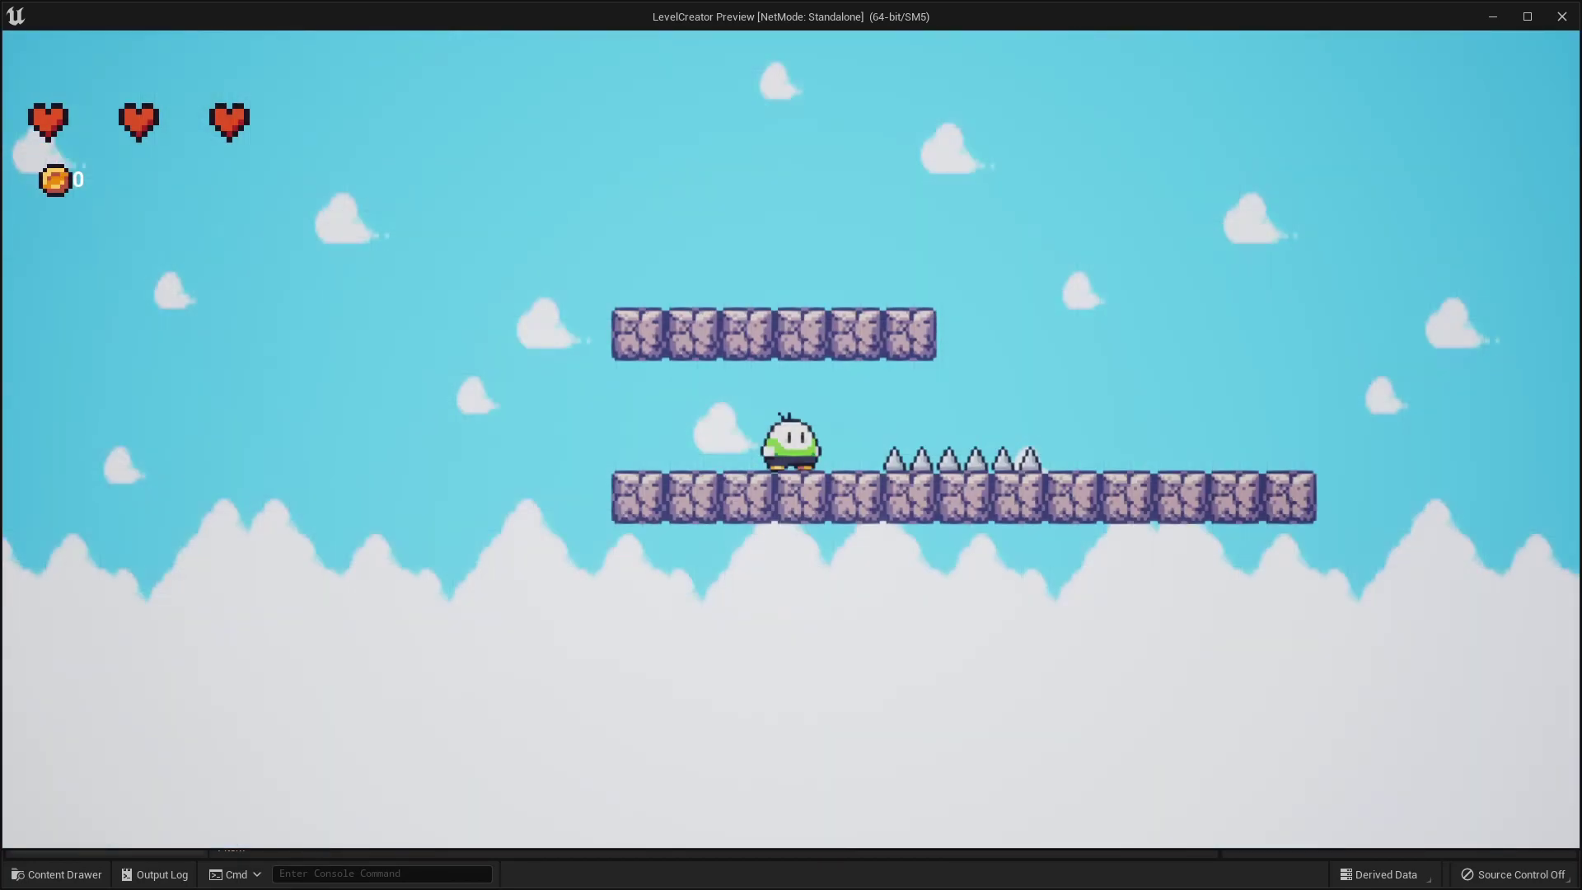
{"action": "key", "text": "Escape"}
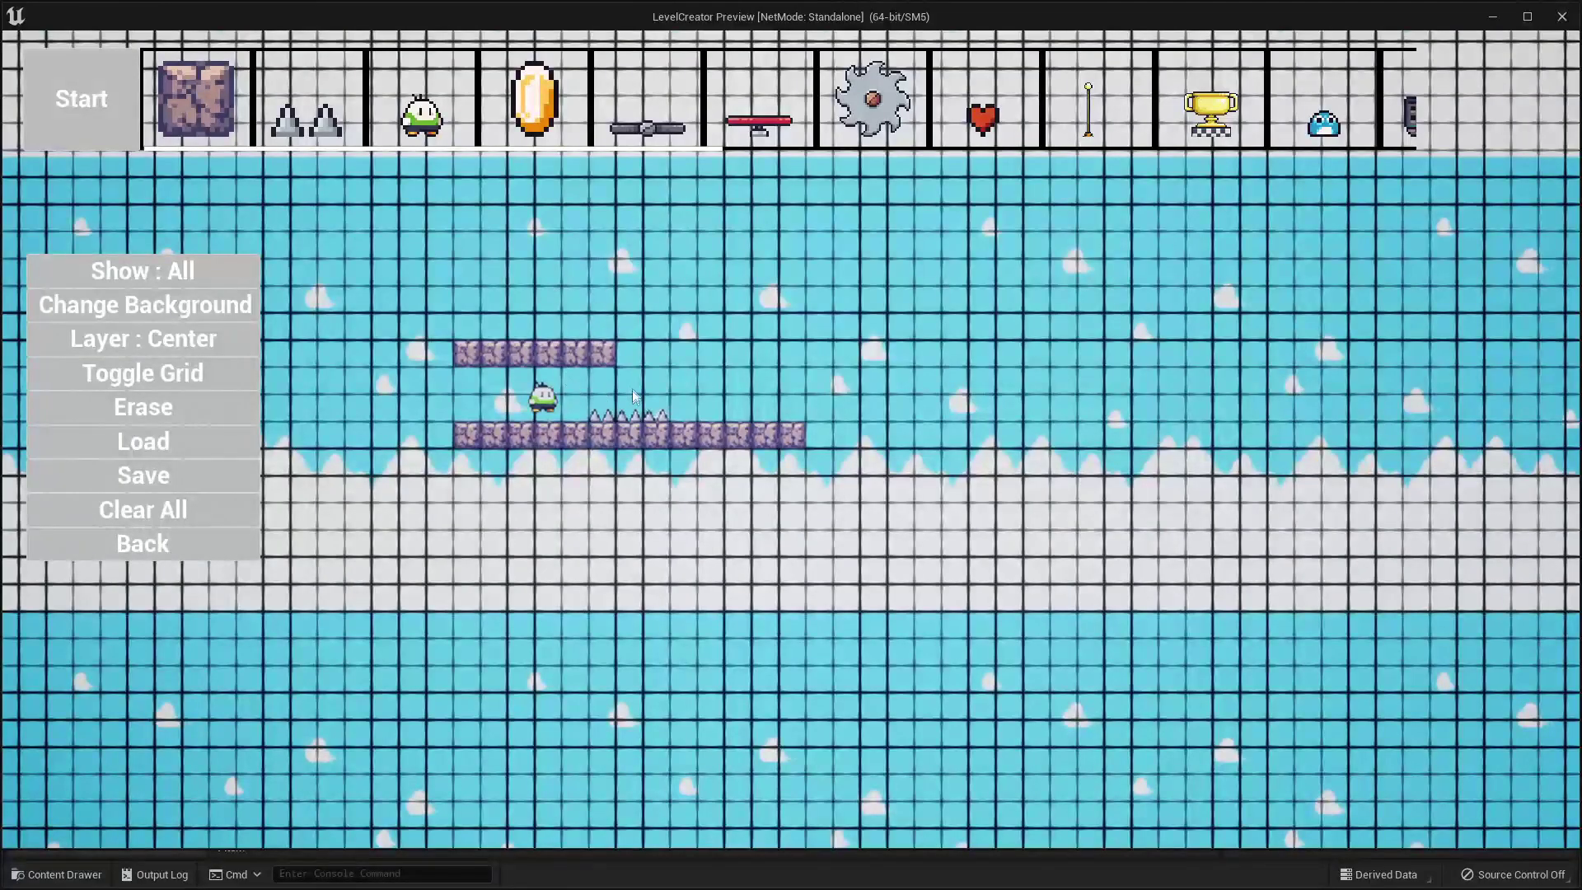
{"action": "left_click", "coordinate": [545, 401]}
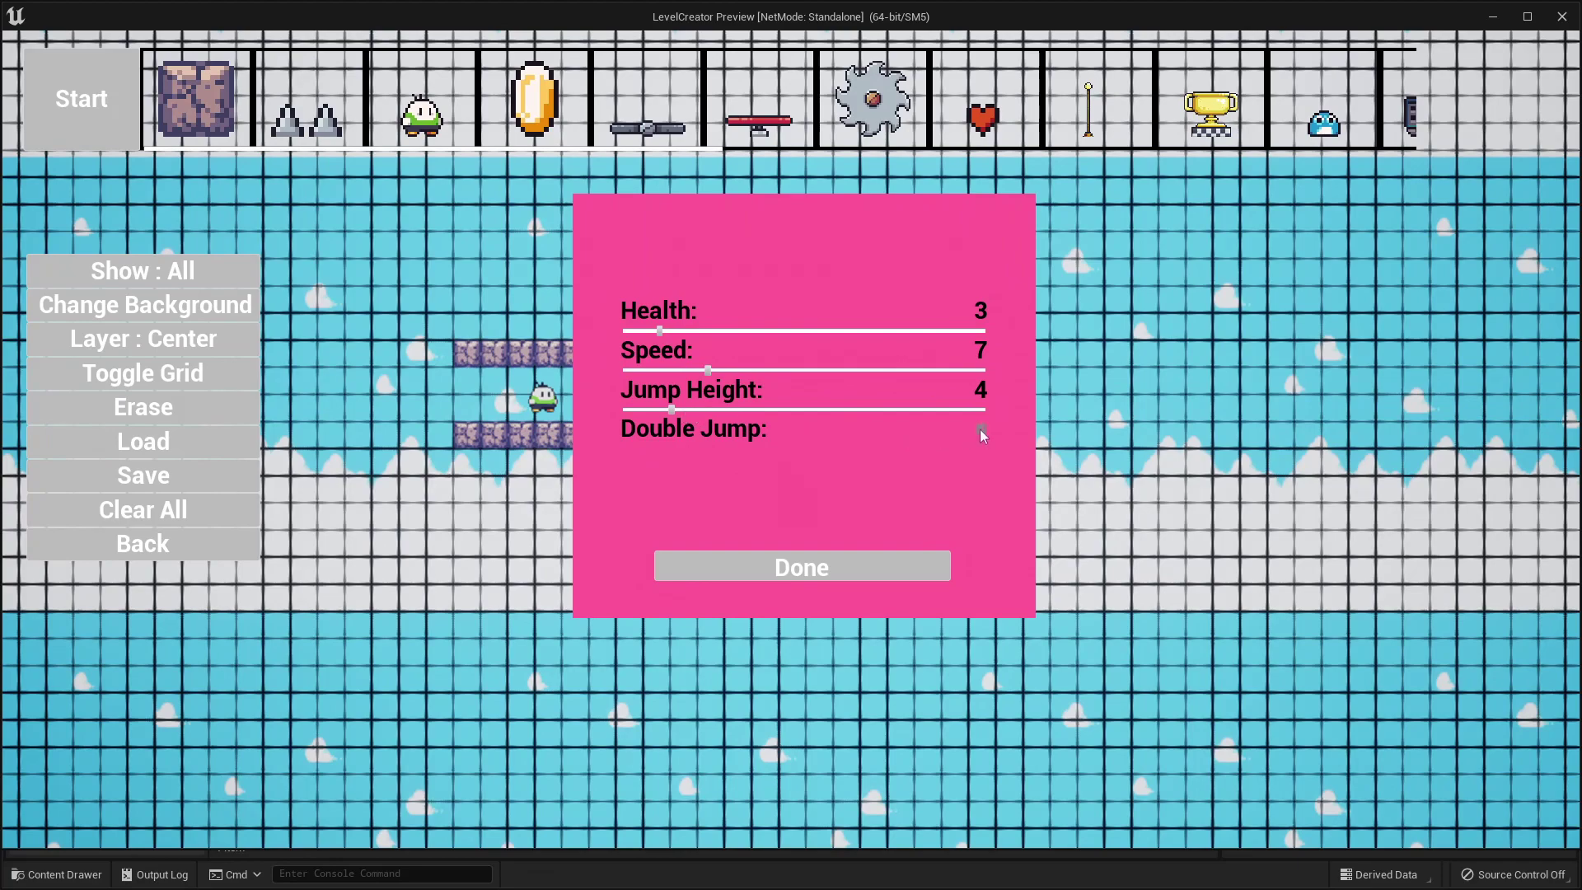
Close the character settings, drop a coin right of the spikes and a grey platform beyond it.
{"action": "left_click", "coordinate": [816, 567]}
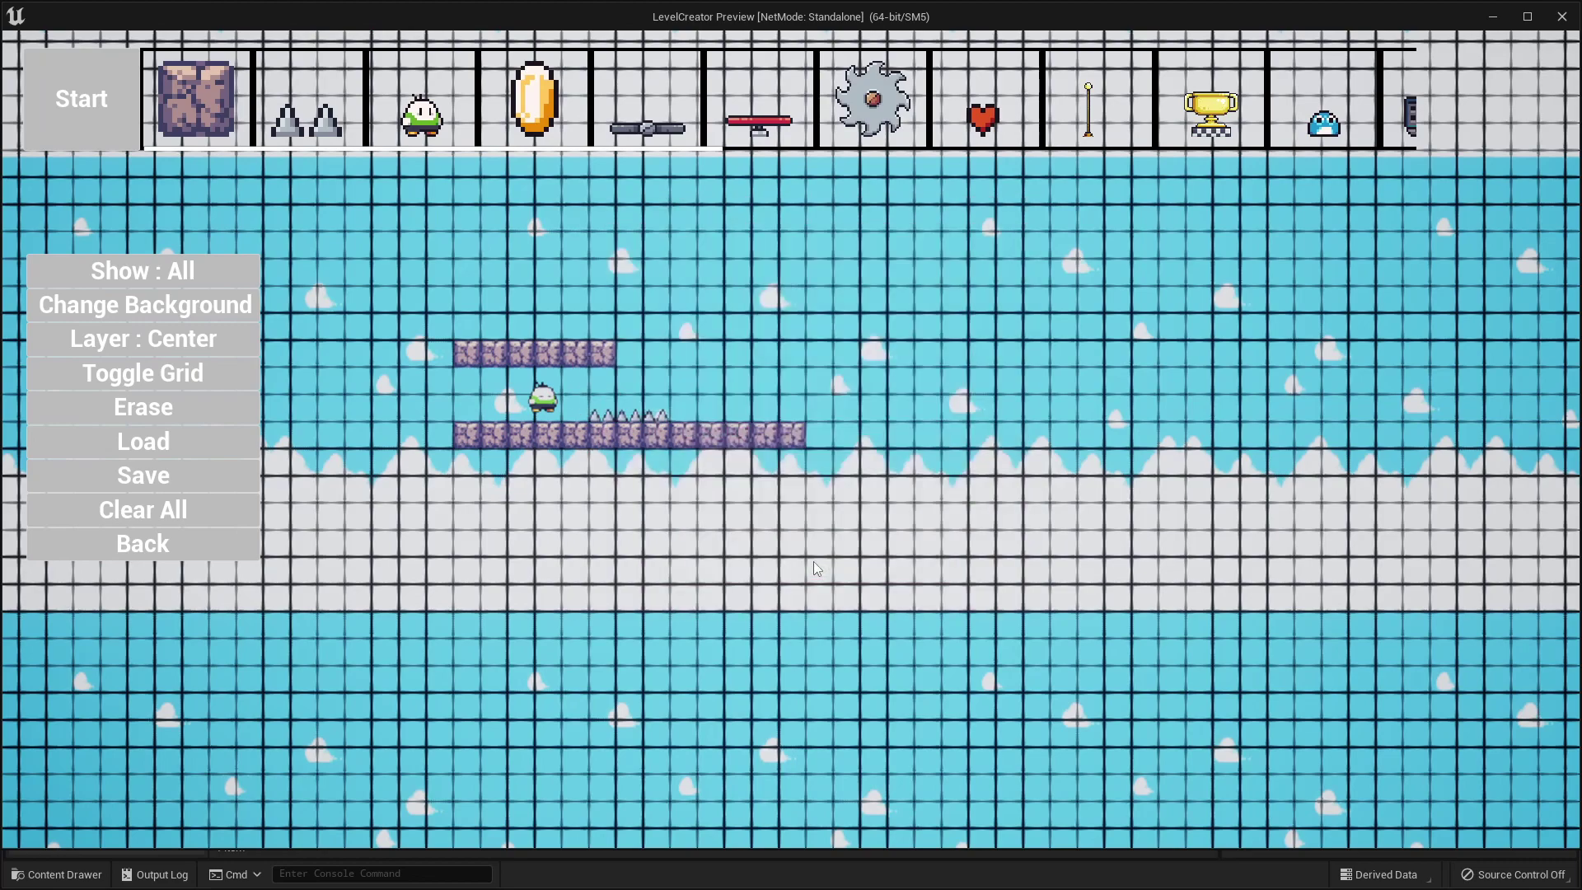
{"action": "left_click", "coordinate": [554, 113]}
{"action": "left_click", "coordinate": [688, 395]}
{"action": "left_click", "coordinate": [667, 121]}
{"action": "left_click", "coordinate": [793, 381]}
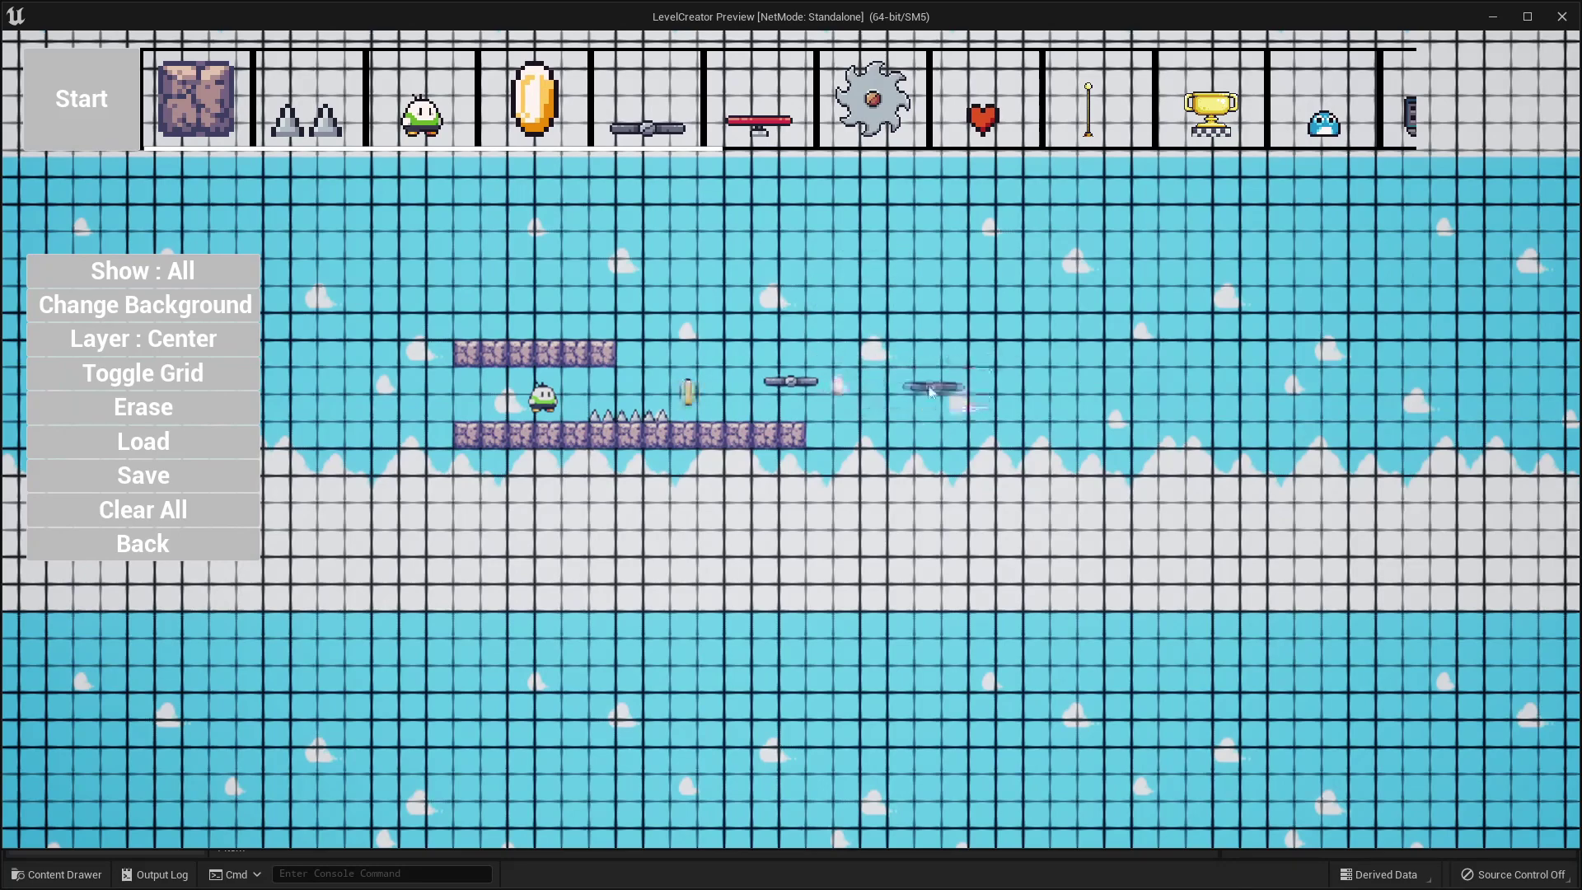
Give the grey platform Speed 3 with Vertical Distance 8, then reopen and close its settings.
{"action": "right_click", "coordinate": [788, 384]}
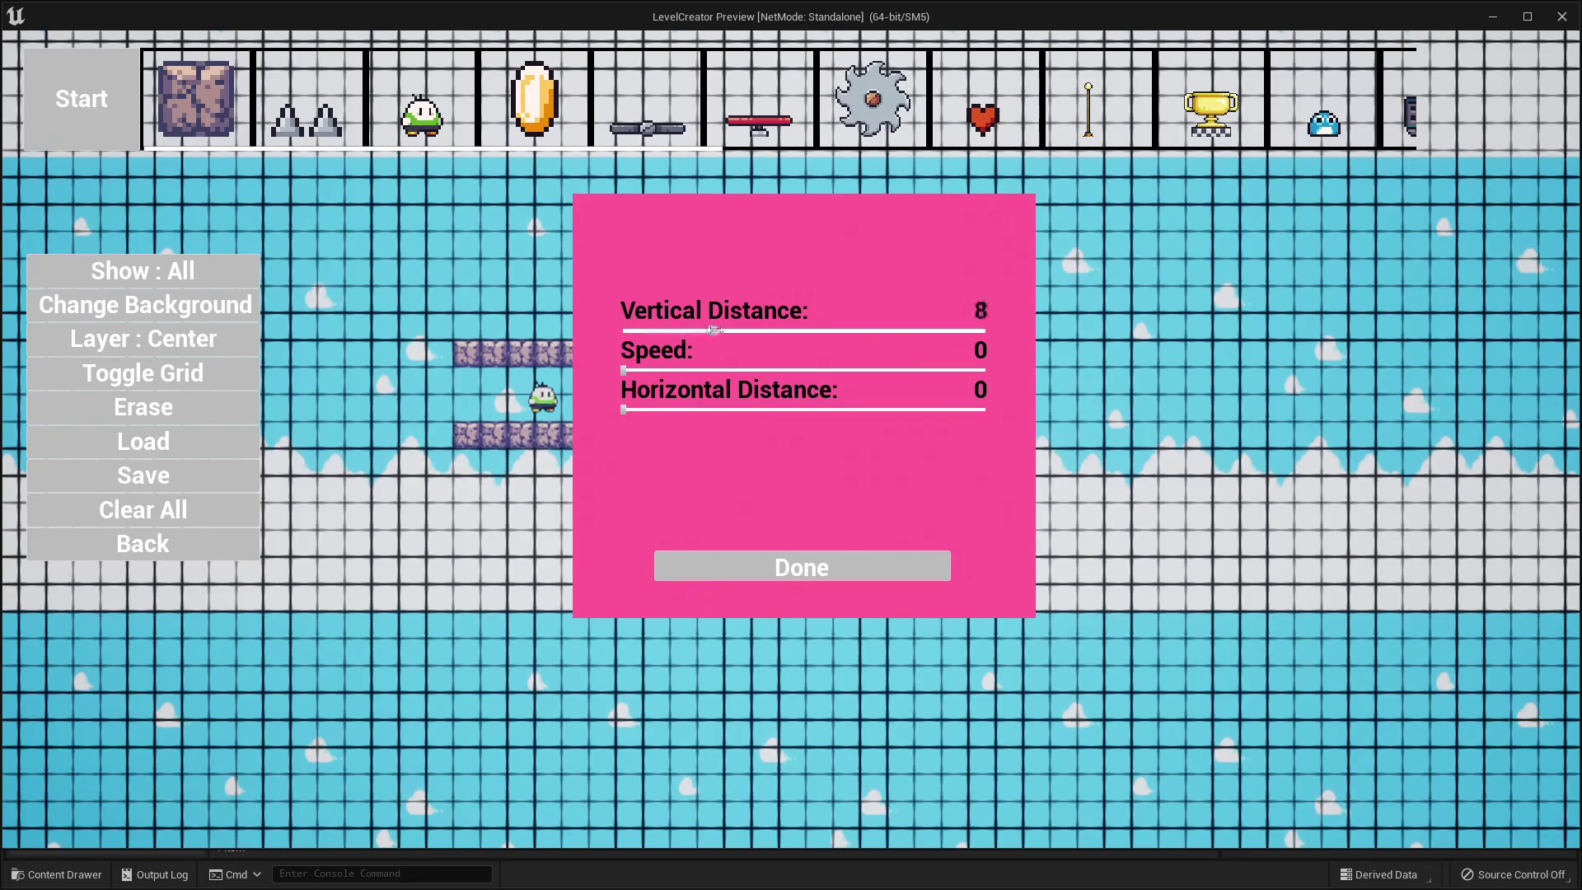
{"action": "left_click_drag", "start_coordinate": [626, 371], "coordinate": [657, 372]}
{"action": "left_click", "coordinate": [802, 560]}
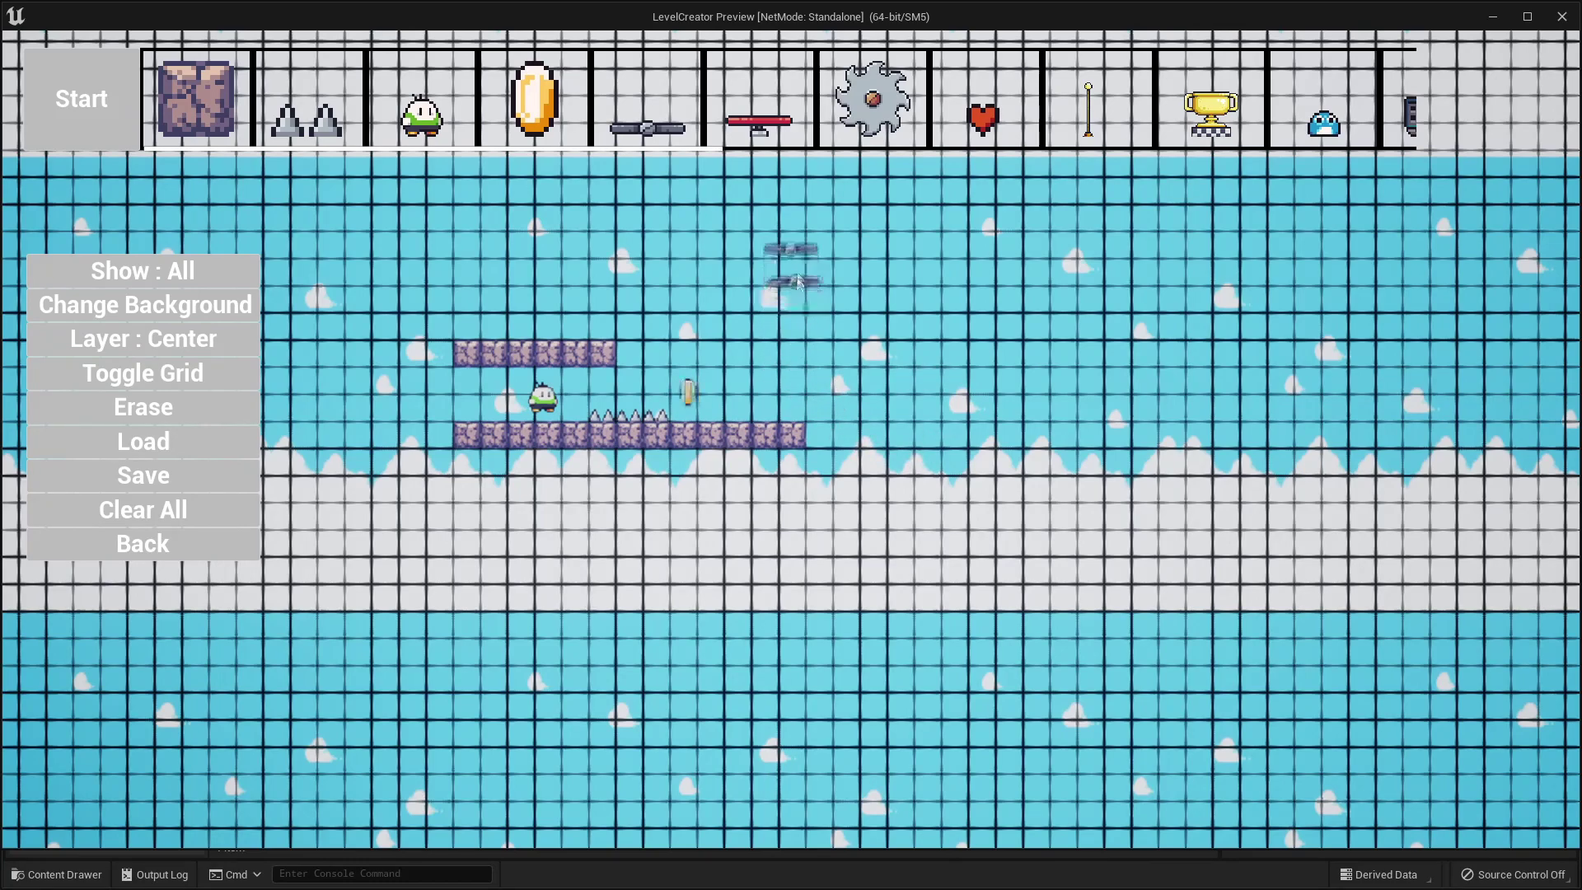
{"action": "left_click", "coordinate": [798, 224]}
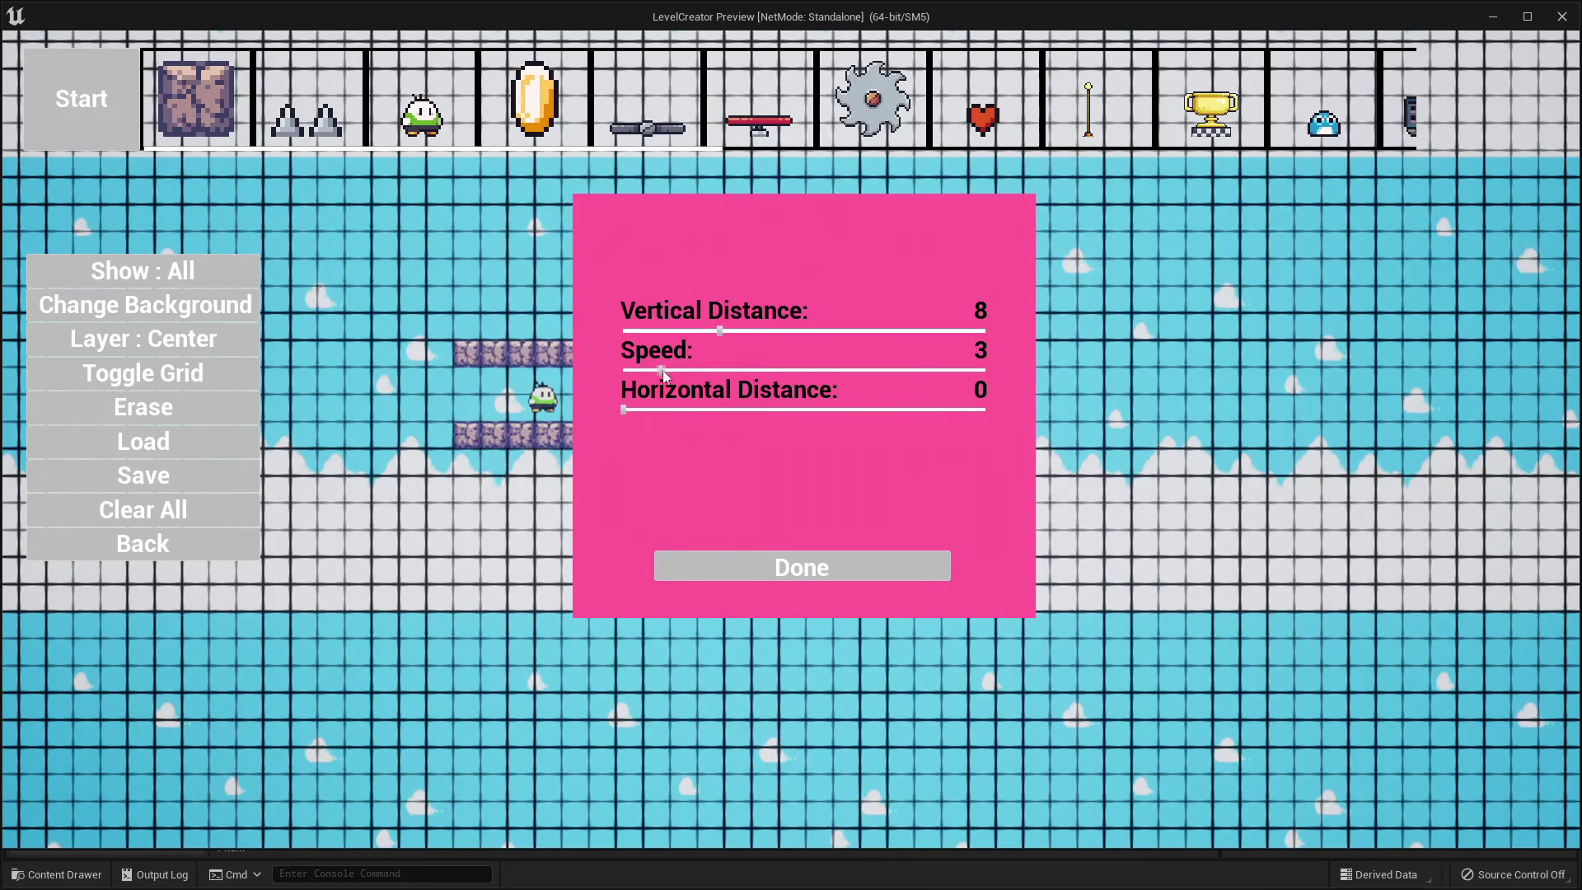
{"action": "left_click", "coordinate": [824, 568]}
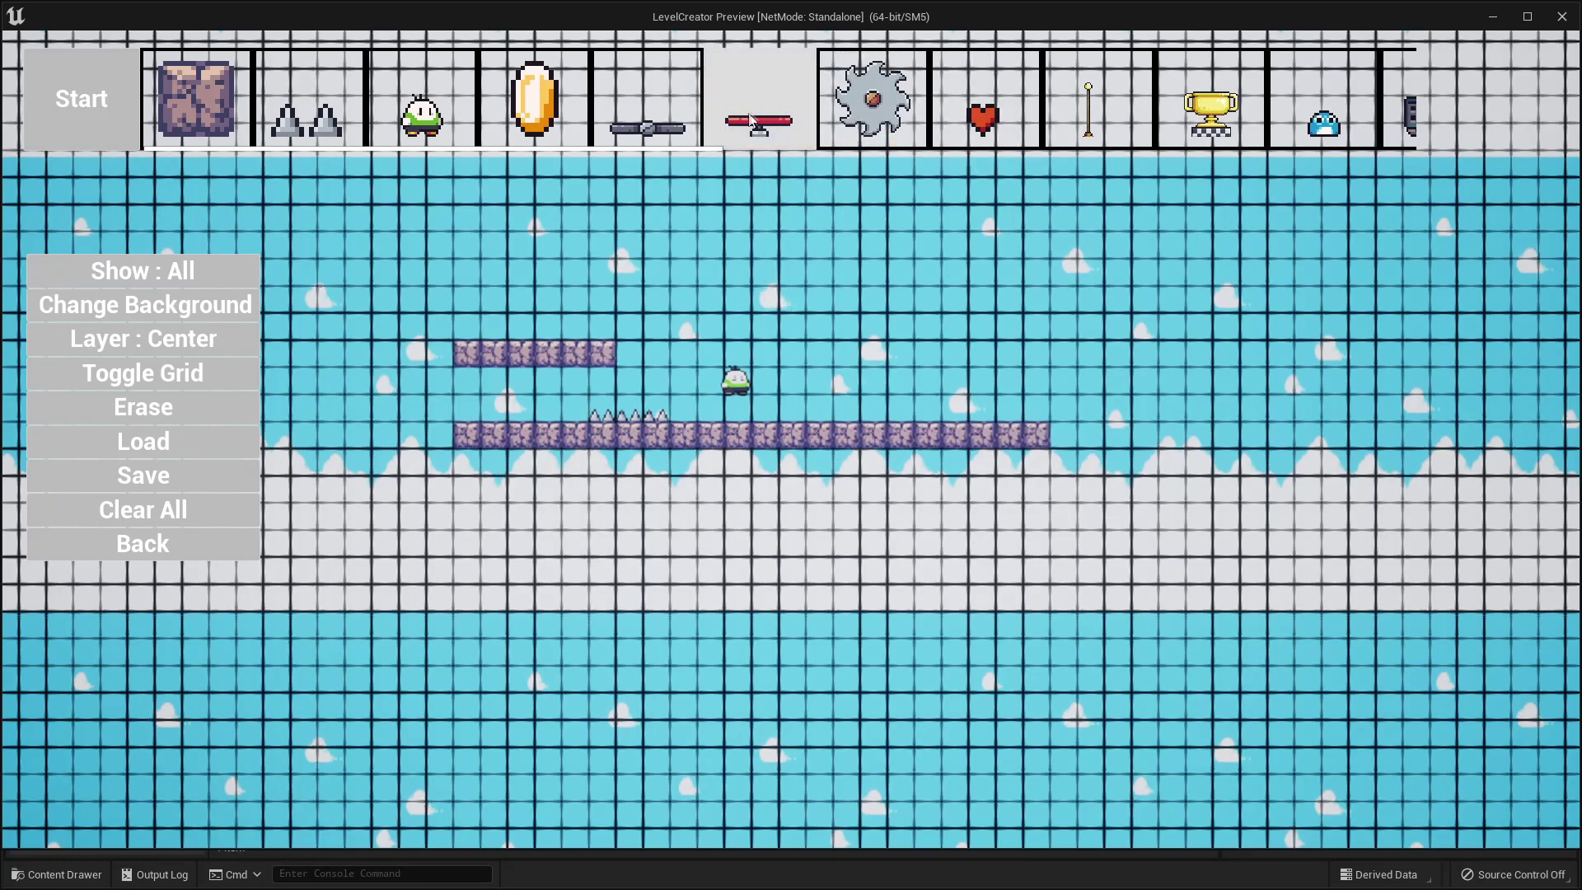
Place a red springboard on the lower row and set its bounciness to 5.
{"action": "left_click", "coordinate": [750, 120]}
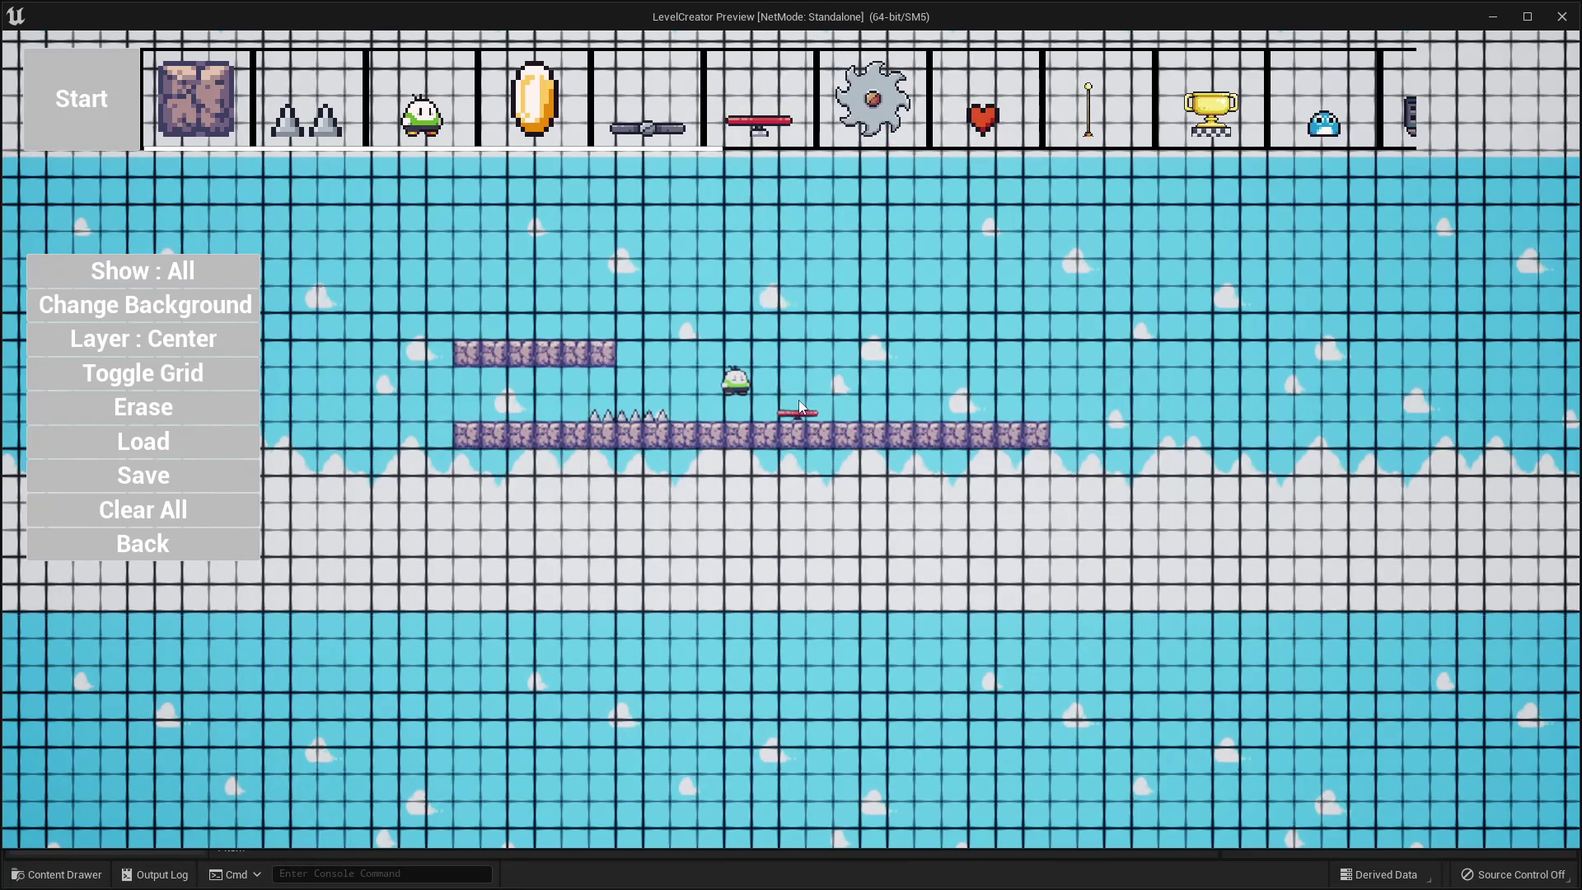
{"action": "left_click", "coordinate": [798, 407]}
{"action": "left_click", "coordinate": [758, 116]}
{"action": "left_click", "coordinate": [799, 416]}
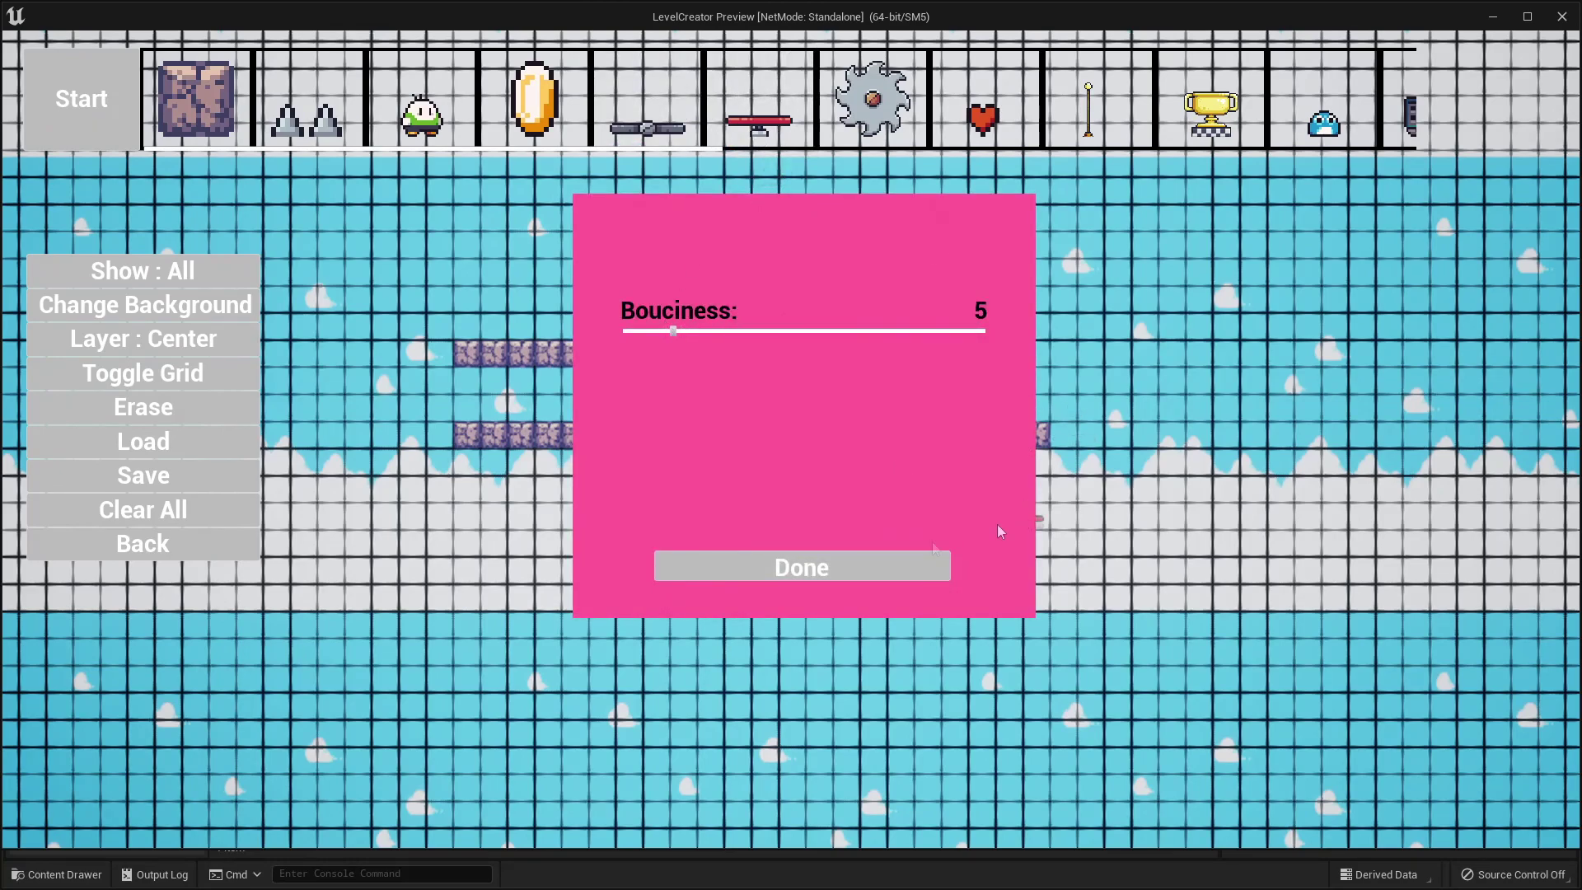
{"action": "left_click", "coordinate": [850, 565]}
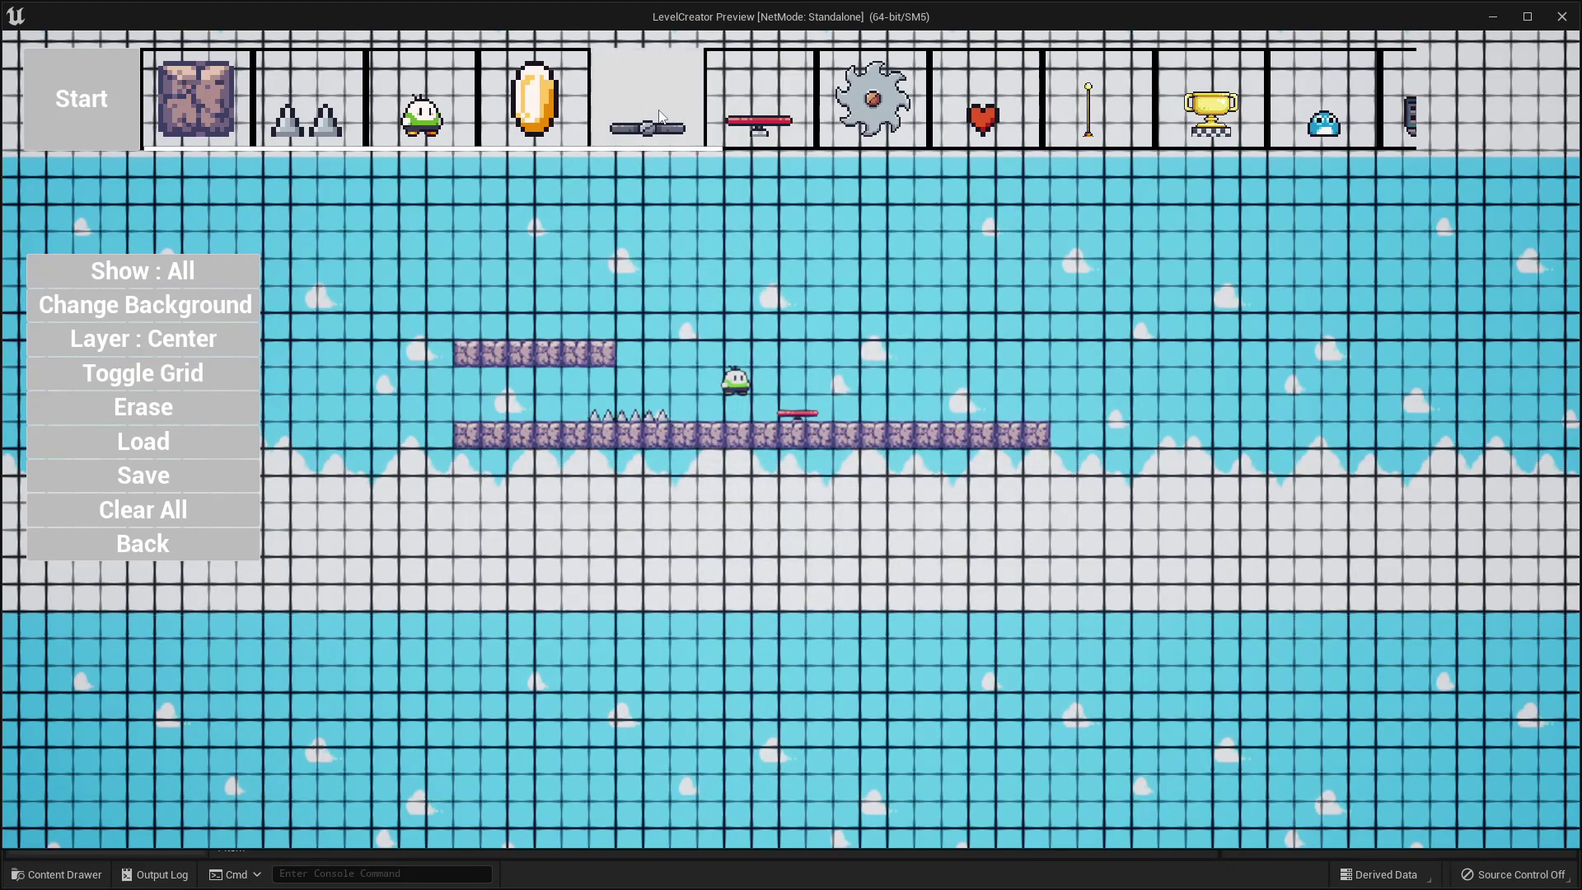
Add a saw blade above the lower row with Vertical Distance 9.
{"action": "left_click_drag", "start_coordinate": [881, 107], "coordinate": [919, 334]}
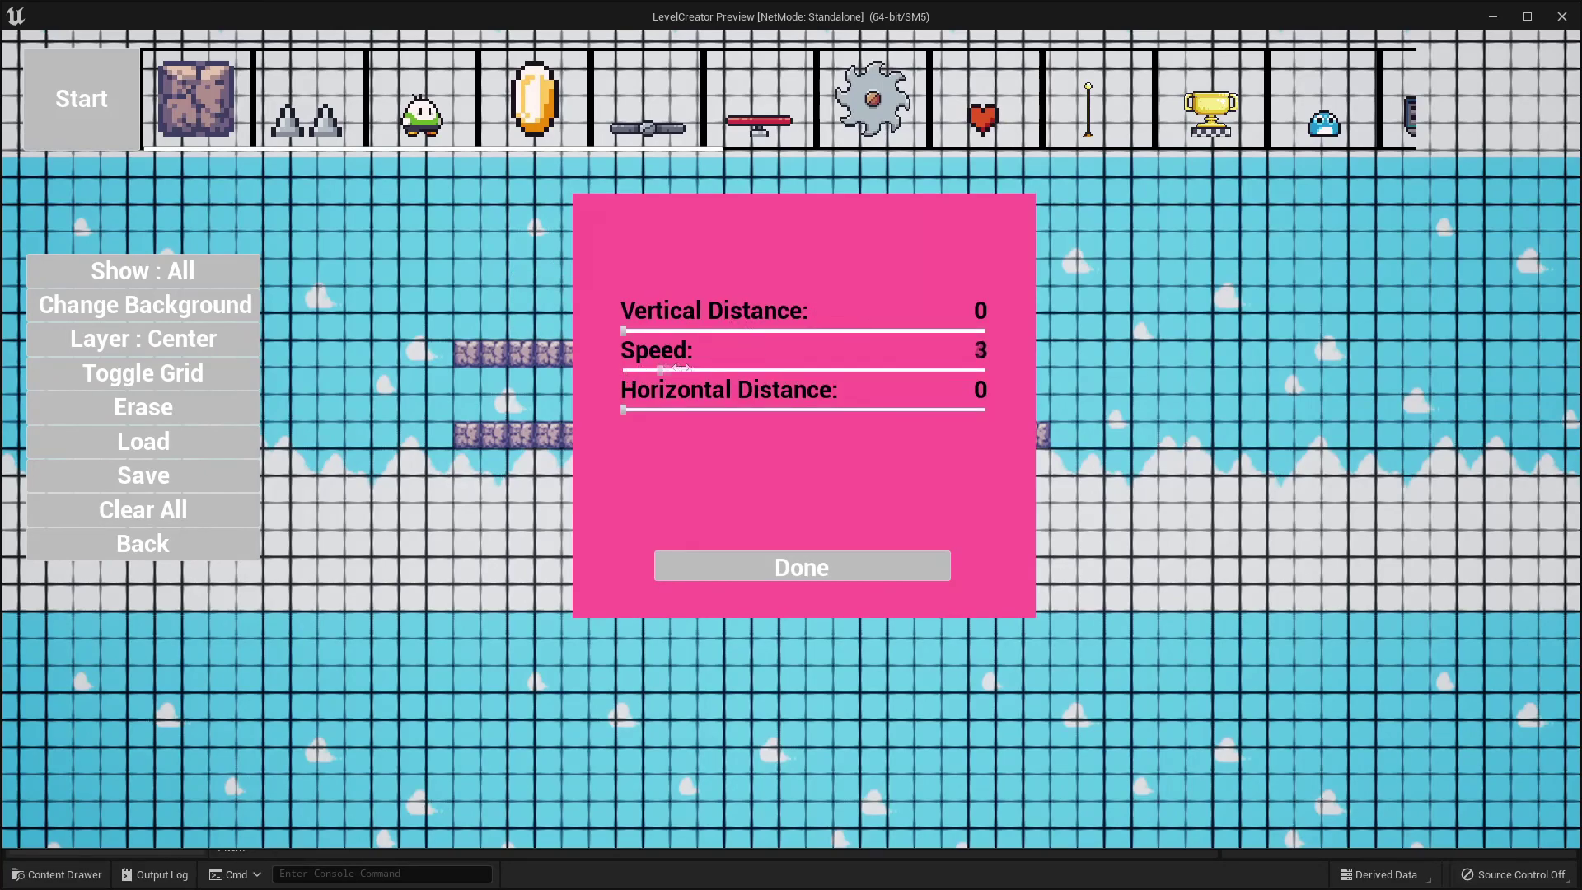
{"action": "left_click_drag", "start_coordinate": [713, 347], "coordinate": [729, 331]}
{"action": "left_click", "coordinate": [804, 565]}
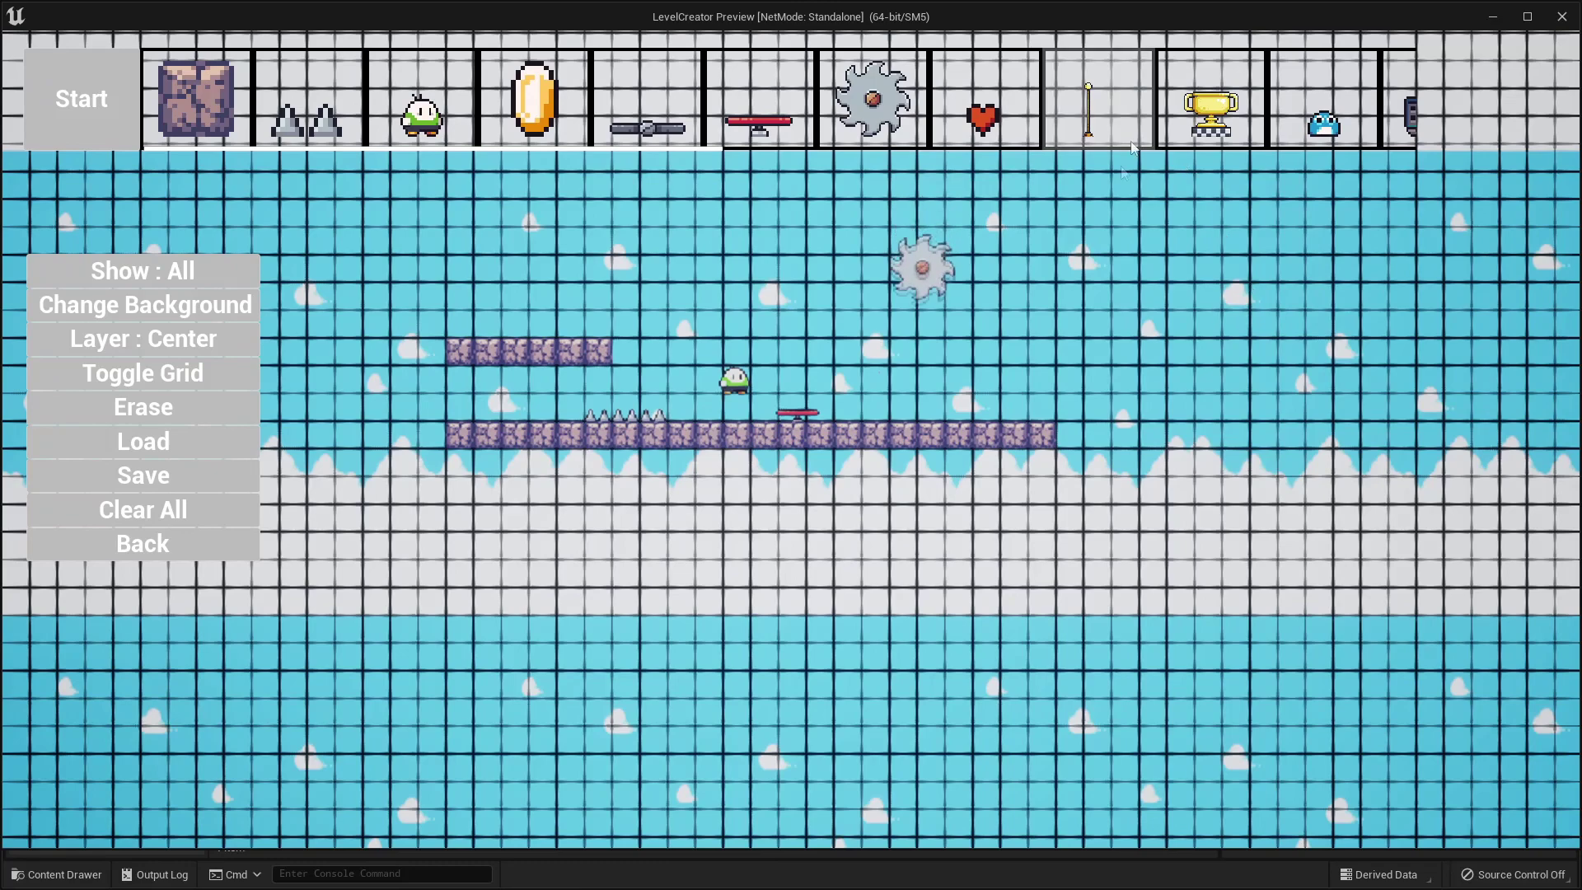
Plant the checkered goal flag beside the springboard and play-test by running right past it.
{"action": "left_click_drag", "start_coordinate": [1097, 120], "coordinate": [861, 385]}
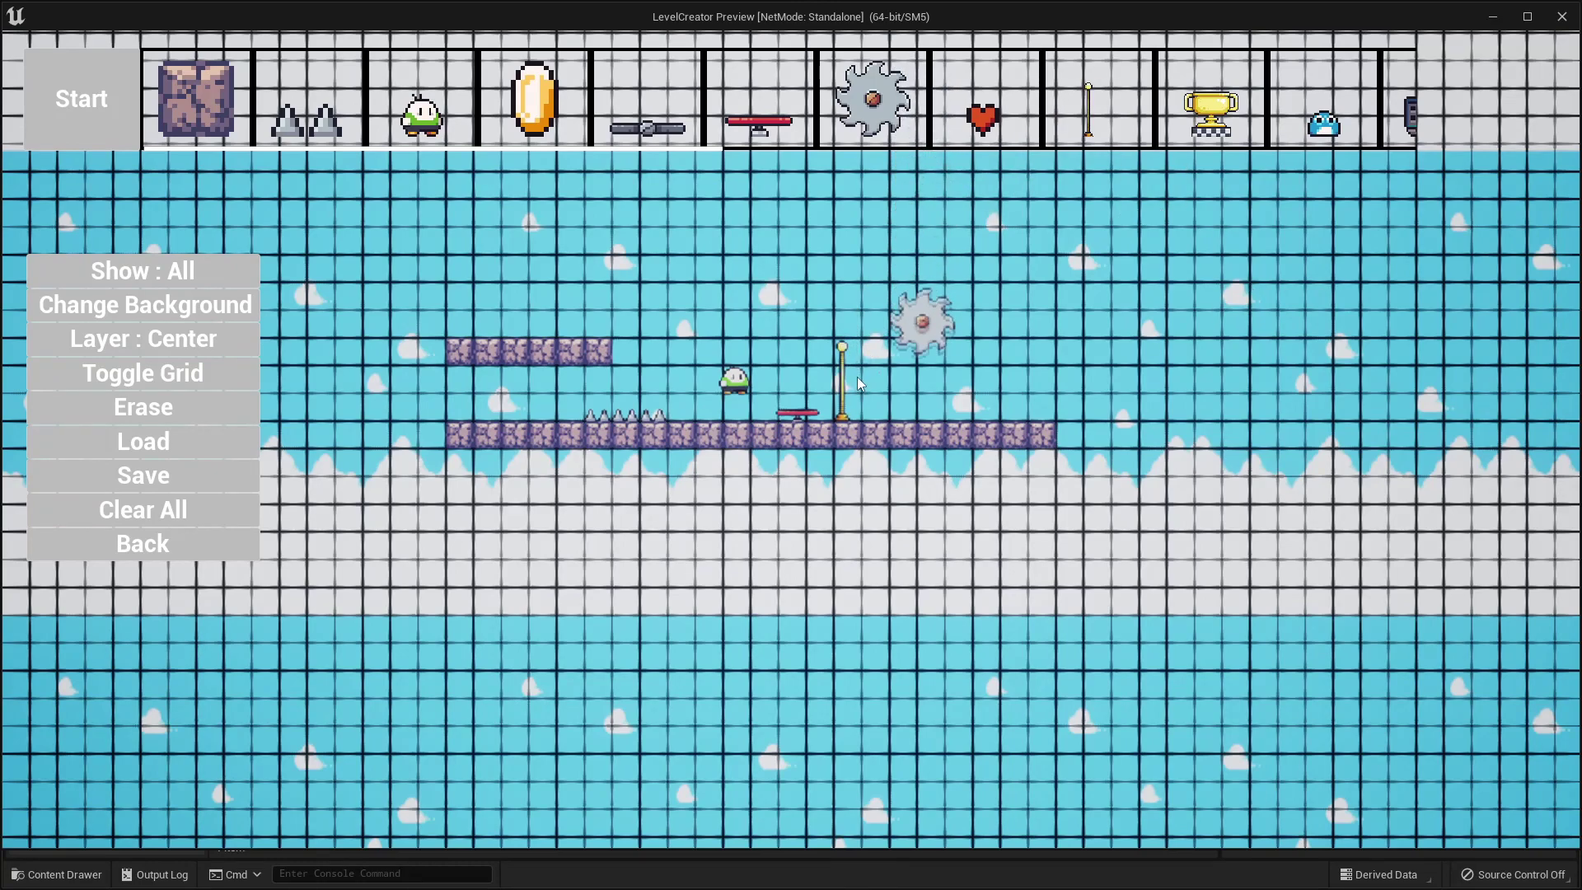
{"action": "left_click", "coordinate": [81, 98]}
{"action": "key", "text": "Right"}
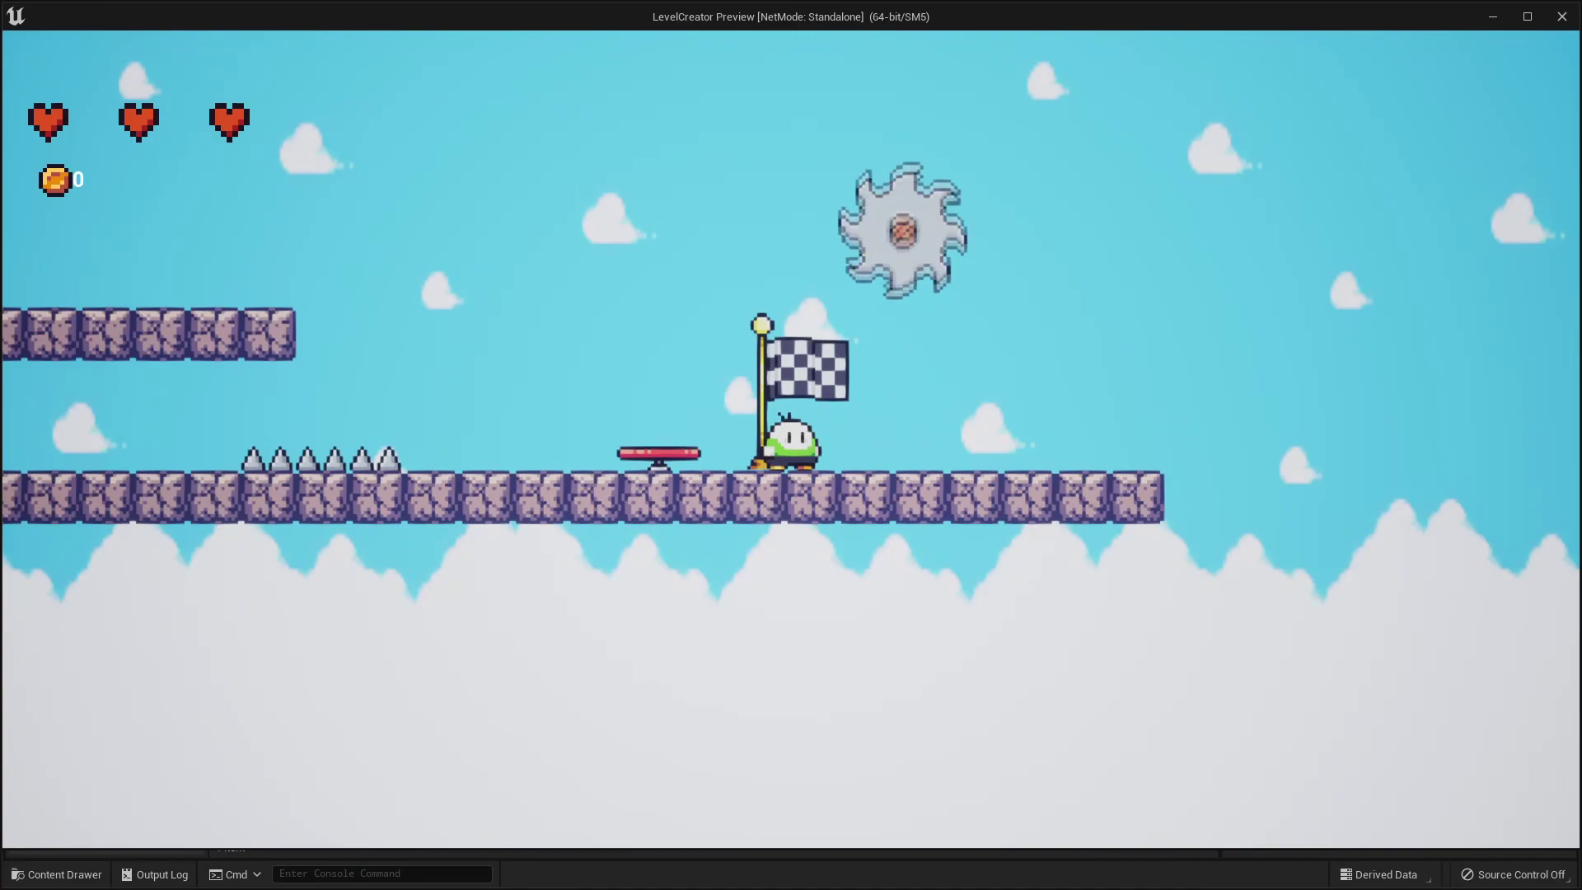
{"action": "key", "text": "Escape"}
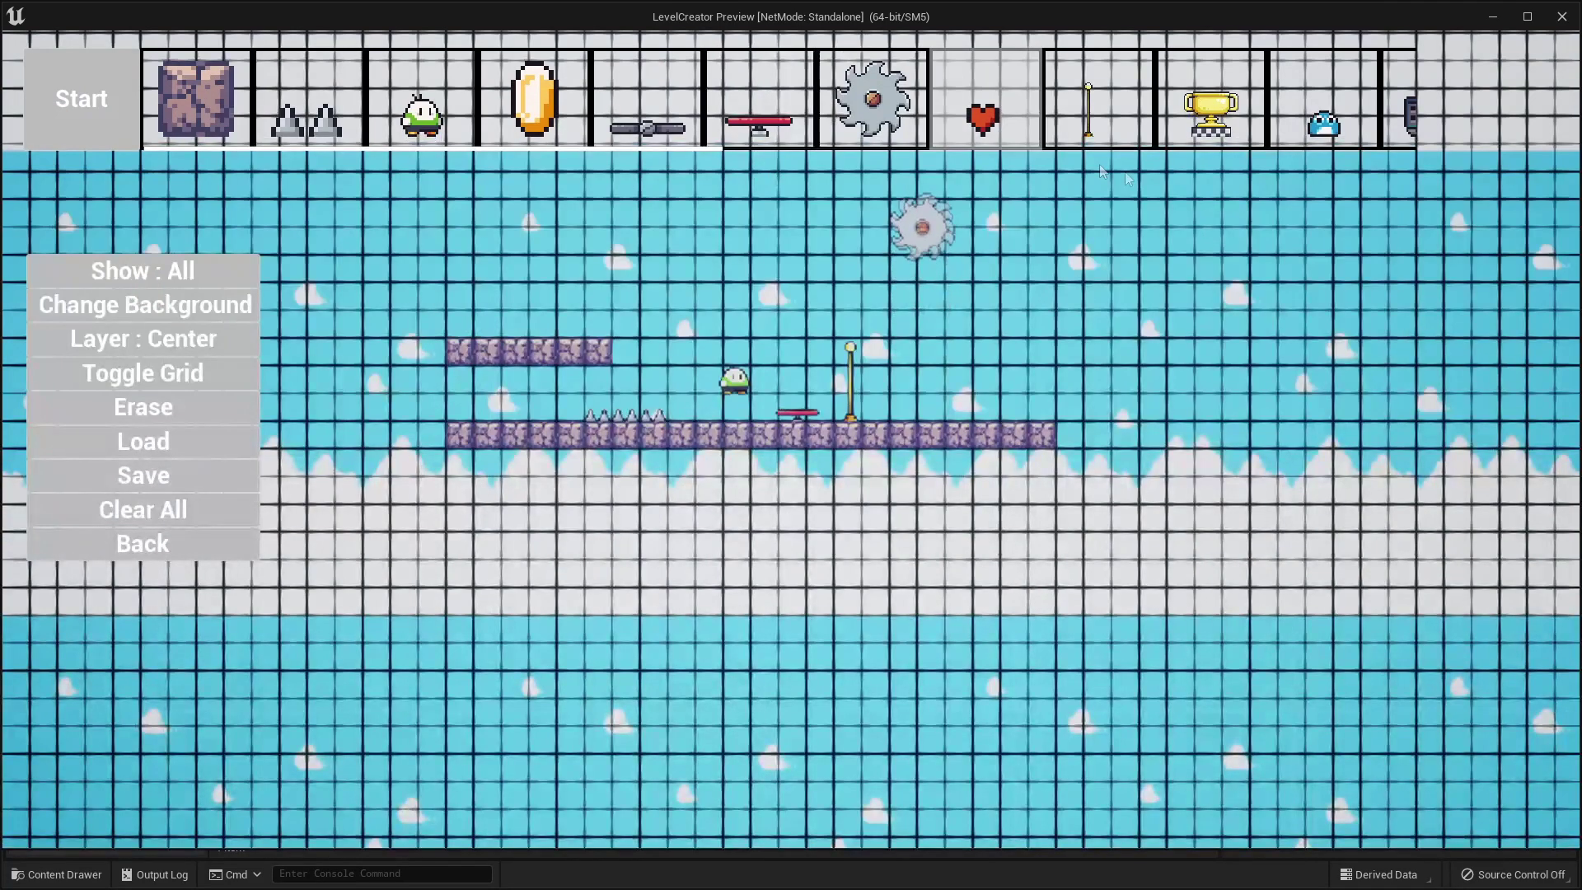
{"action": "scroll", "coordinate": [1043, 118], "scroll_direction": "down", "scroll_amount": 2}
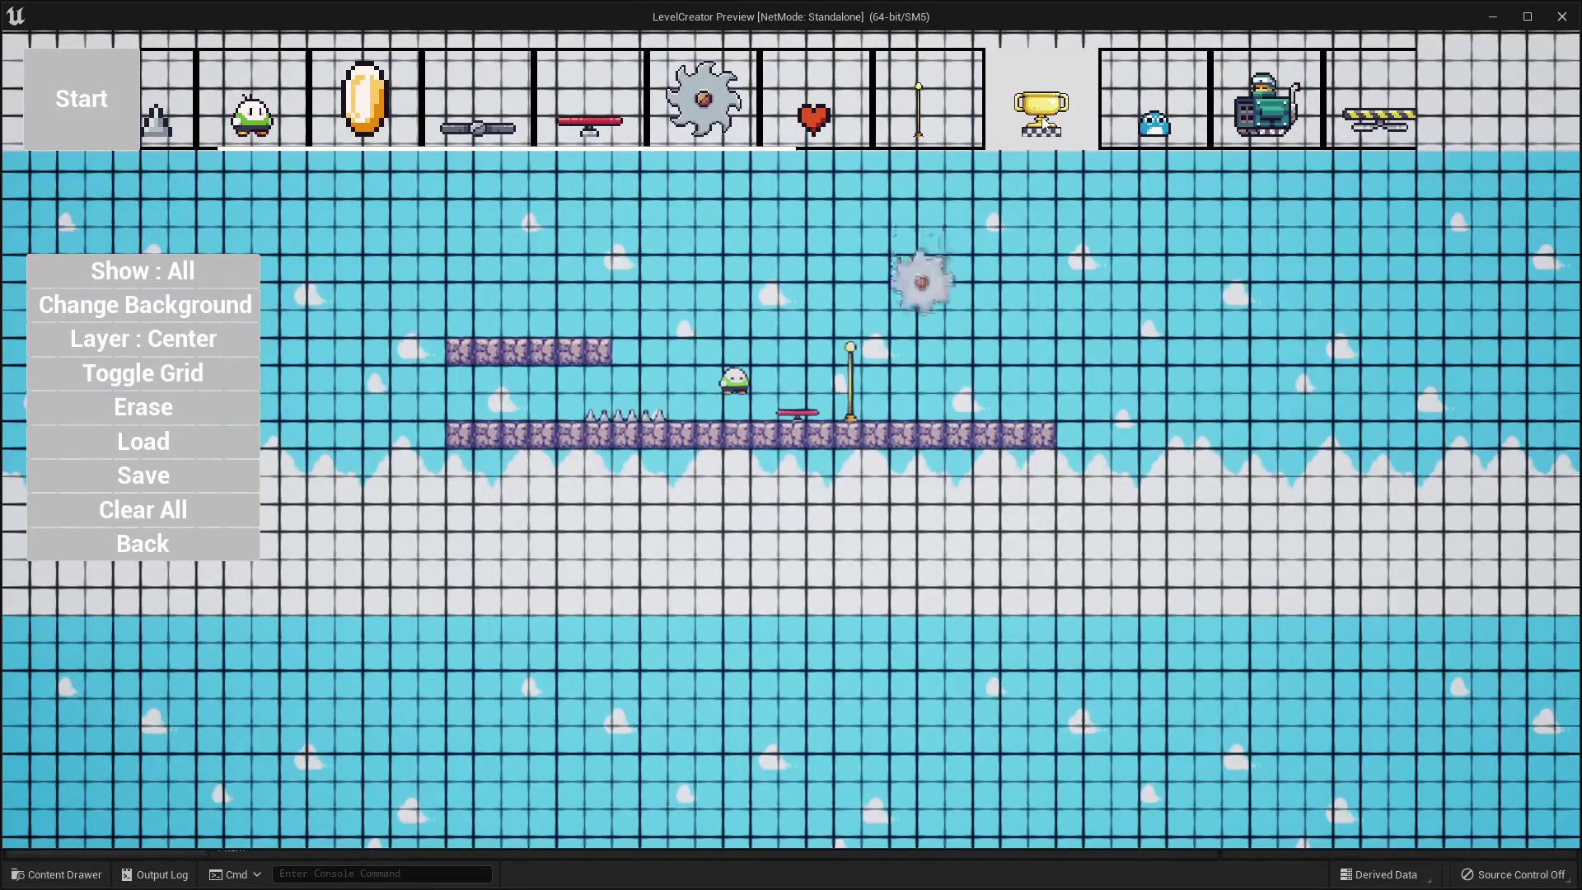
Place a trophy at the stone platform's end and test-play the level.
{"action": "left_click_drag", "start_coordinate": [1043, 118], "coordinate": [1018, 385]}
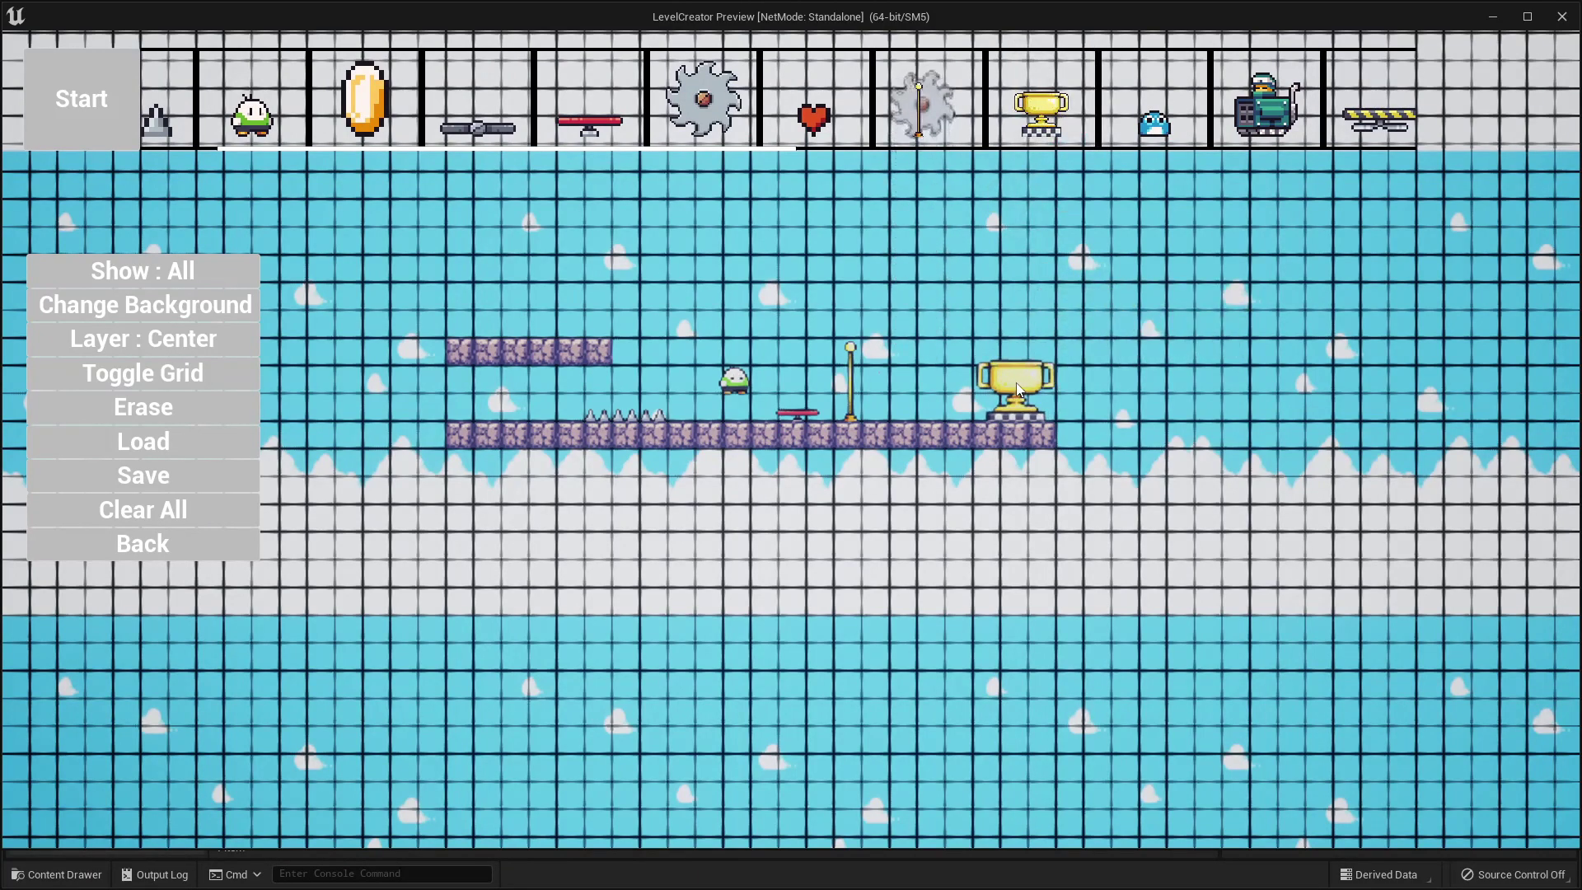
{"action": "left_click", "coordinate": [81, 98]}
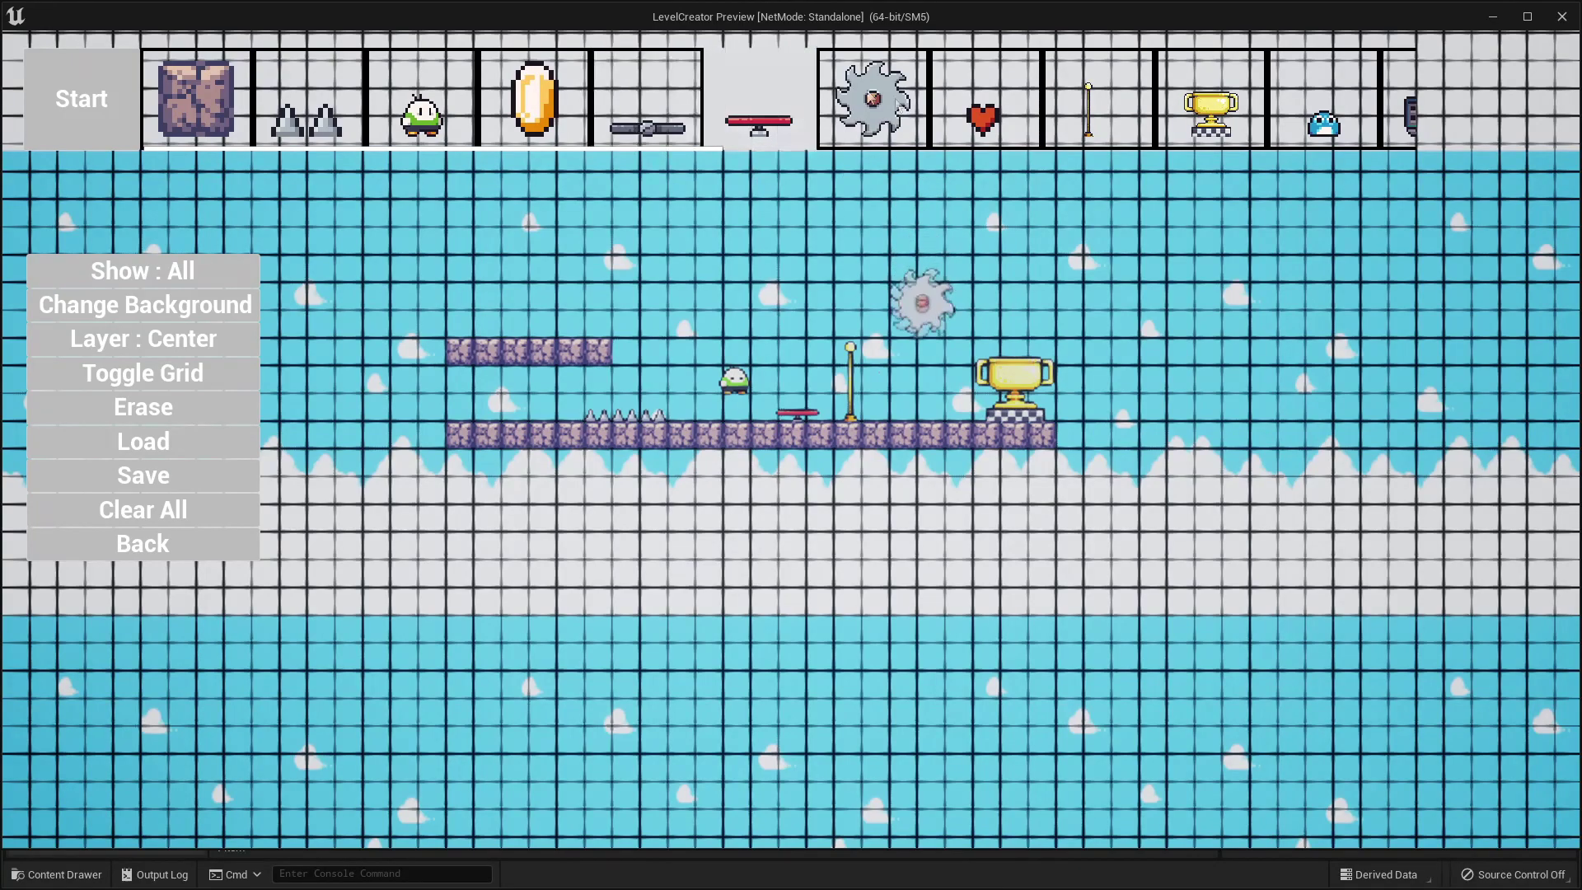
{"action": "scroll", "coordinate": [948, 112], "scroll_direction": "down", "scroll_amount": 2}
{"action": "scroll", "coordinate": [947, 110], "scroll_direction": "down", "scroll_amount": 3}
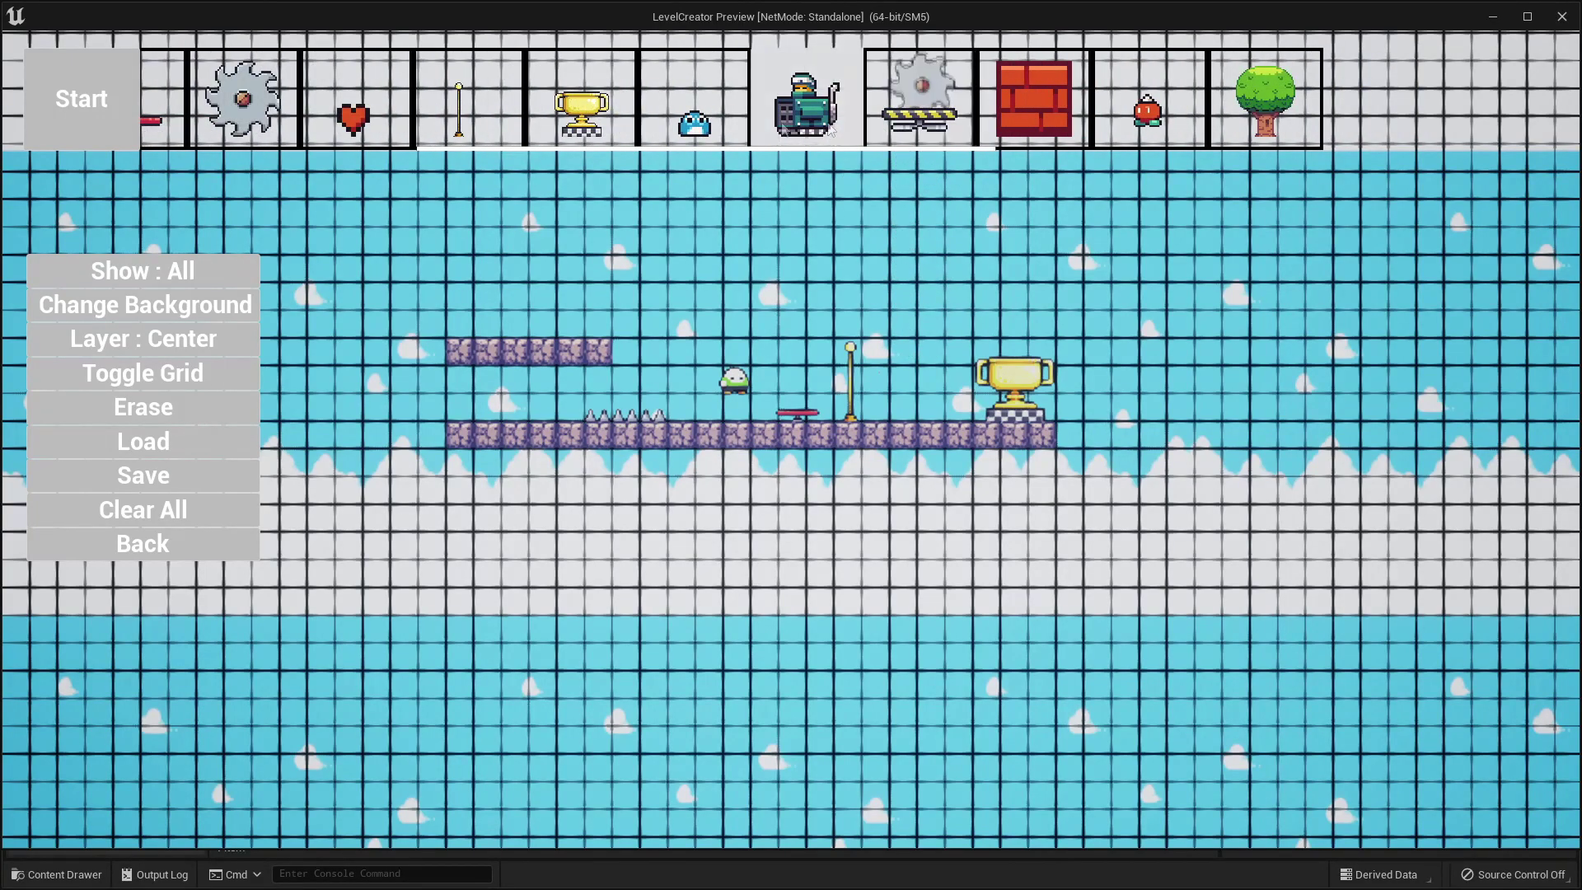
Paint a long row of red bricks right of the stone layout and select the blue slime enemy.
{"action": "left_click", "coordinate": [1033, 98]}
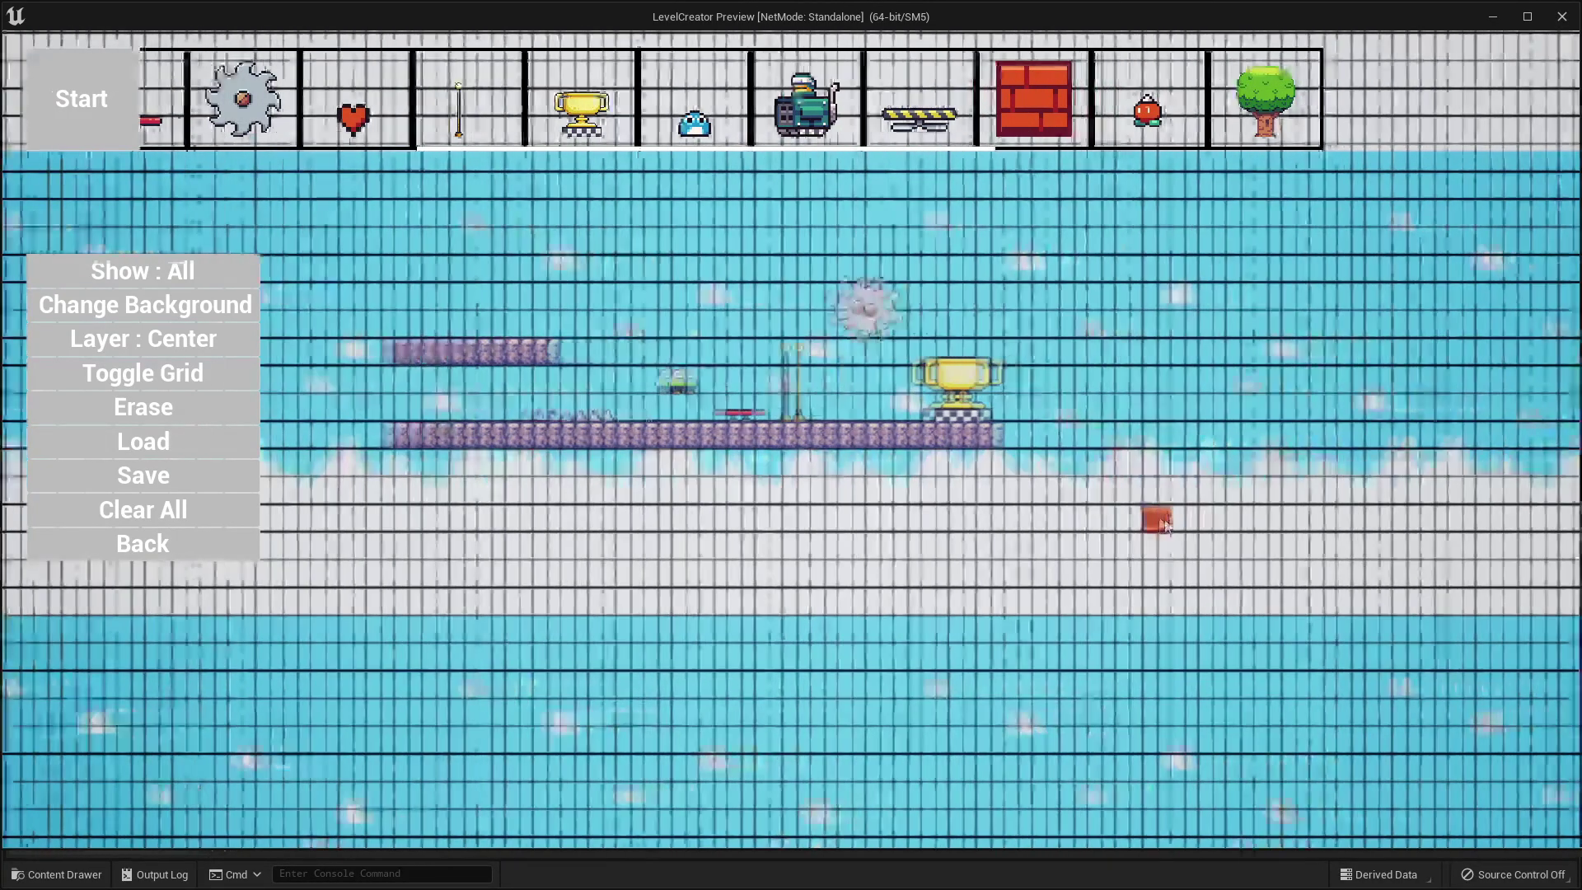
{"action": "right_click_drag", "start_coordinate": [1155, 516], "coordinate": [904, 449]}
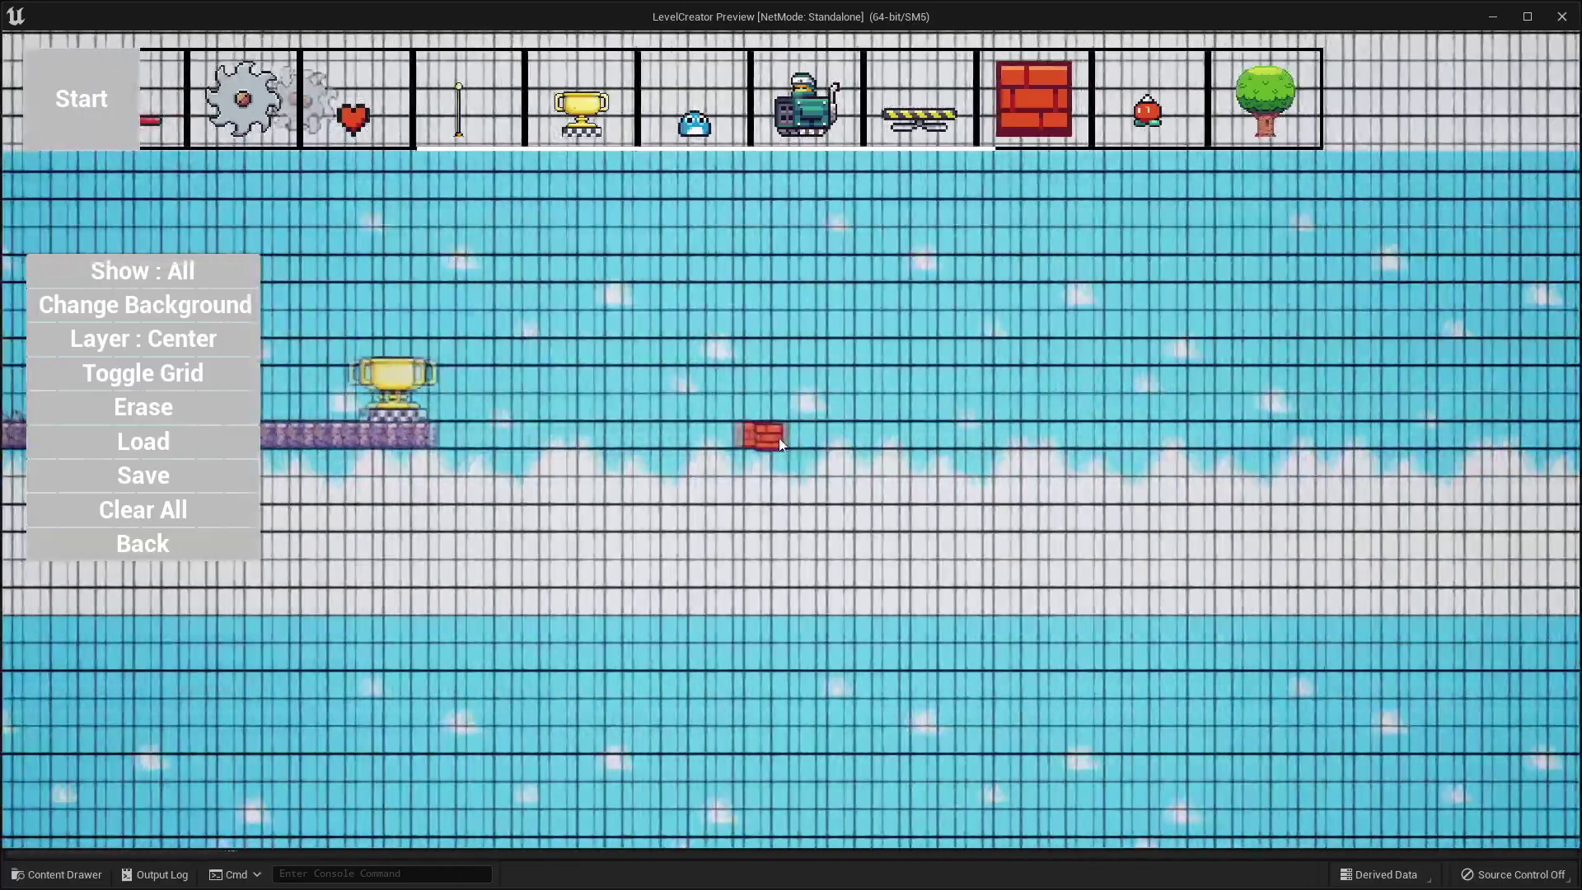
{"action": "left_click_drag", "start_coordinate": [746, 441], "coordinate": [781, 445]}
{"action": "key", "text": "a"}
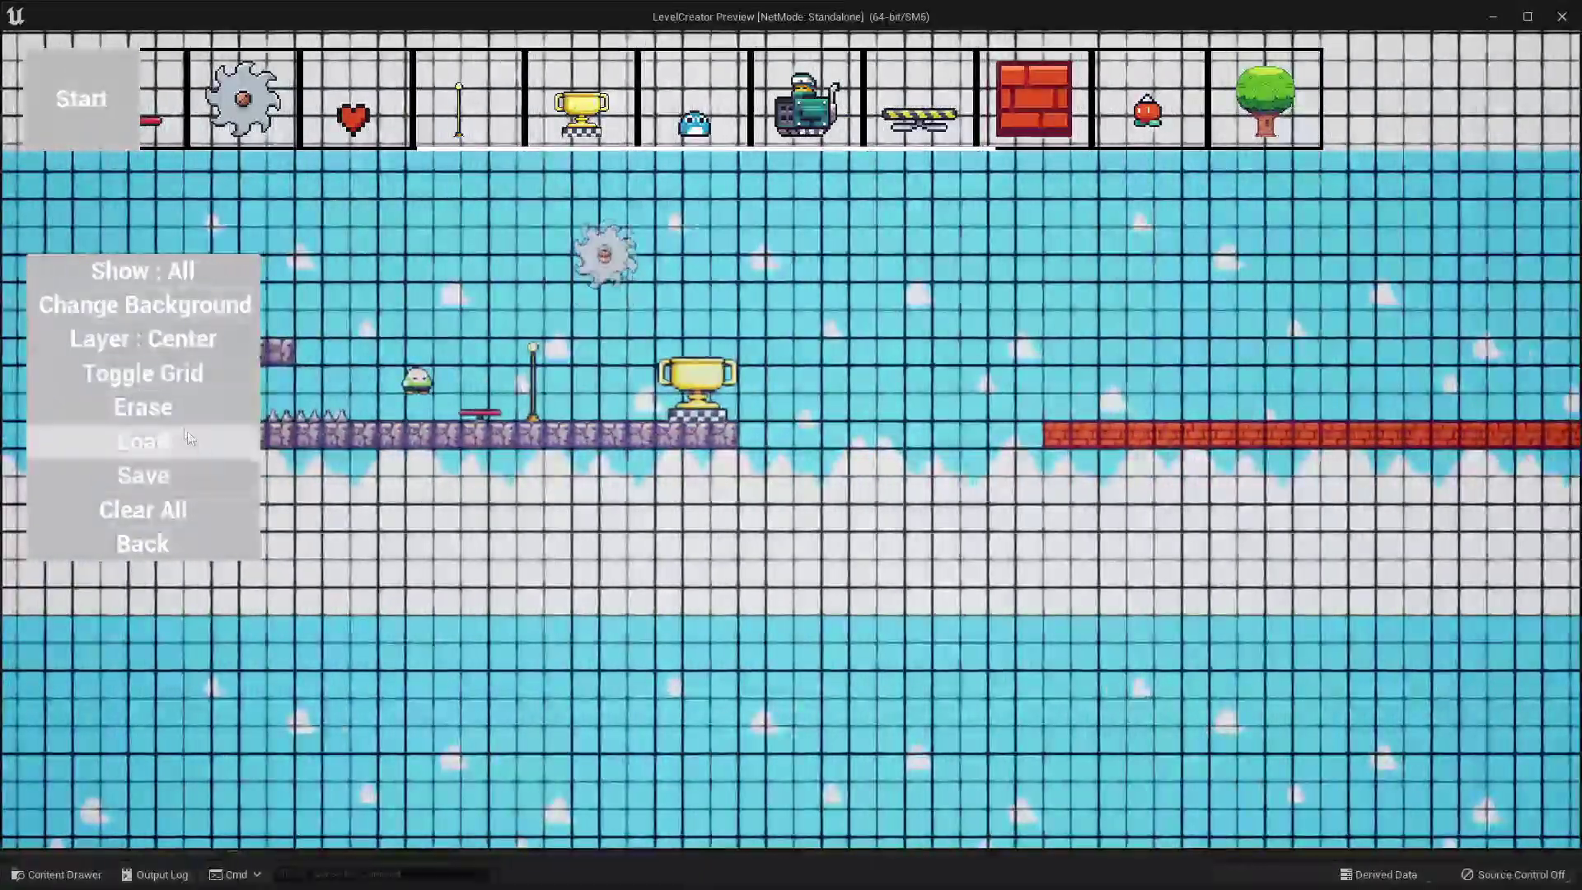
{"action": "key", "text": "d"}
{"action": "scroll", "coordinate": [741, 99], "scroll_direction": "up", "scroll_amount": 3}
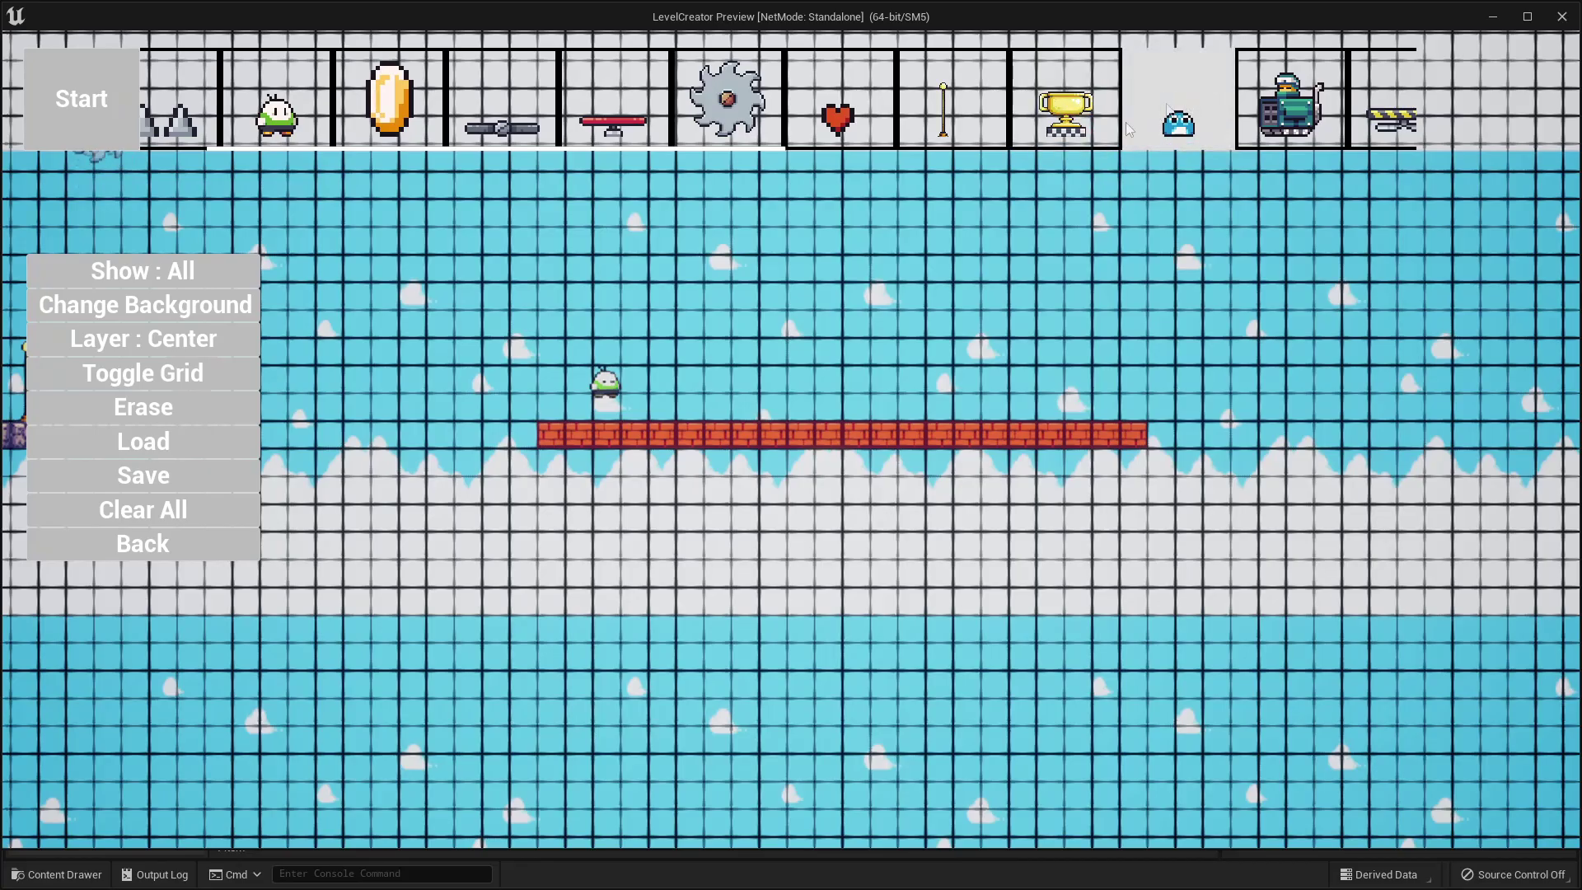
{"action": "left_click", "coordinate": [1154, 122]}
{"action": "key", "text": "a"}
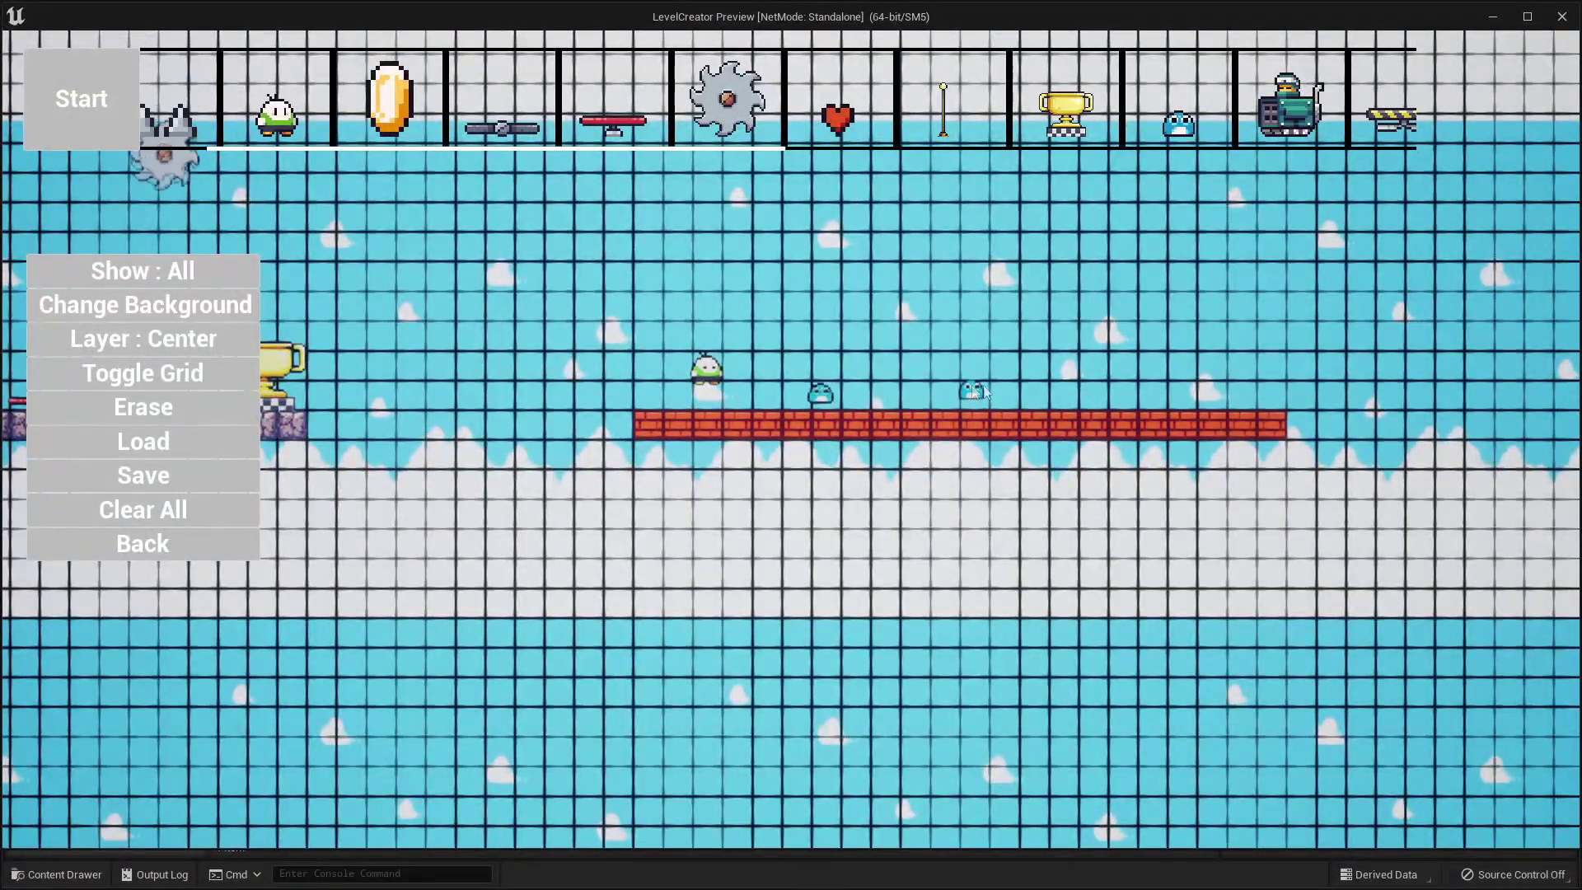
Place another blue slime on the brick platform, keeping Vertical Distance 4 and Speed 3.
{"action": "left_click", "coordinate": [1068, 389]}
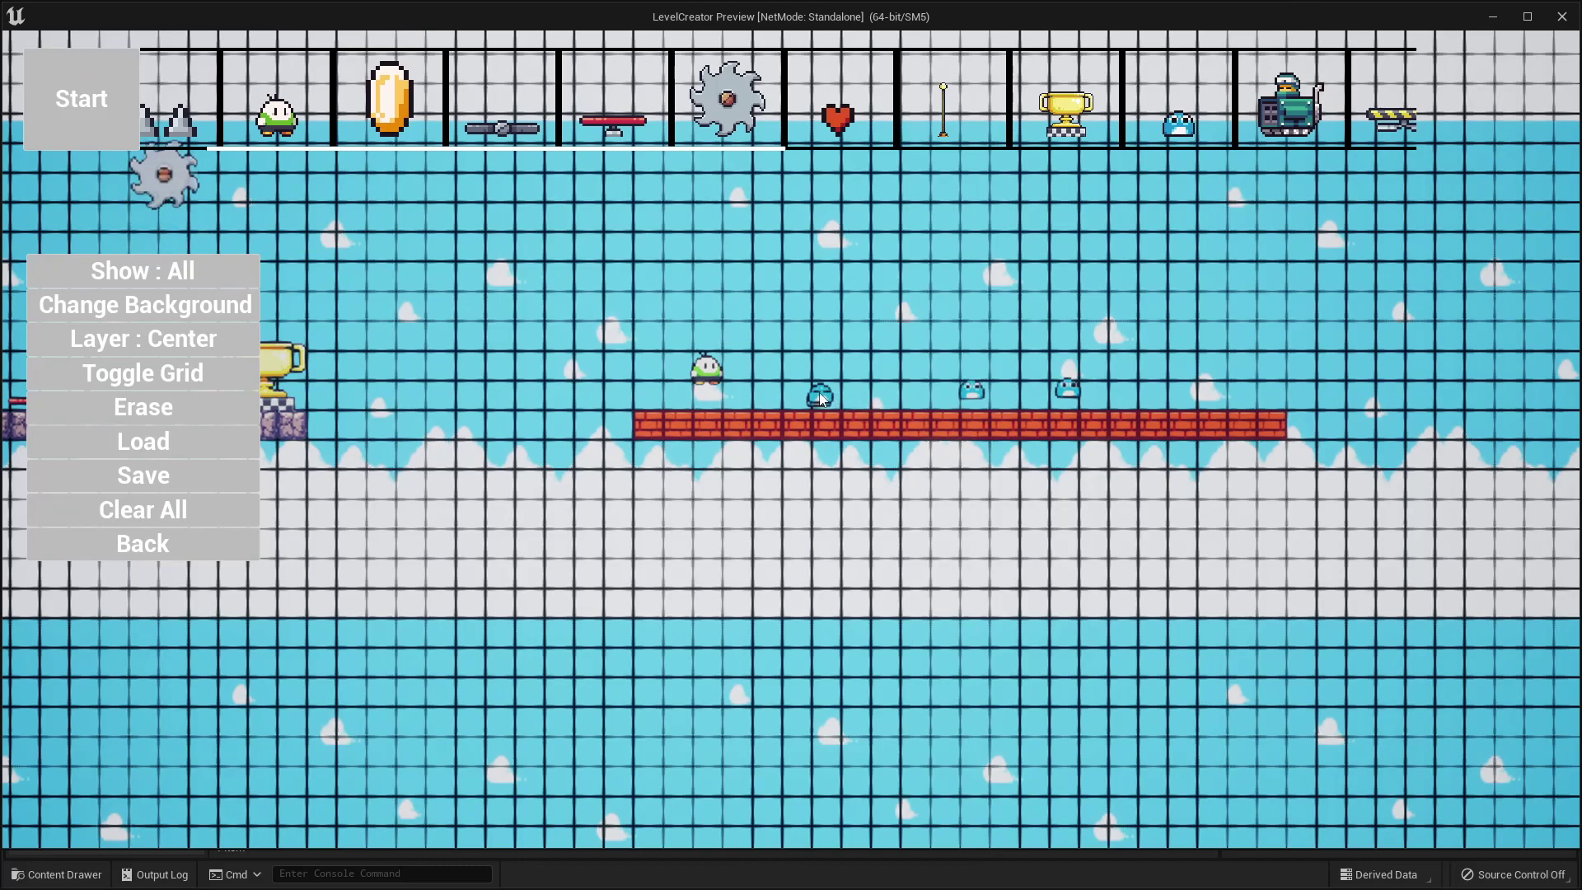
{"action": "left_click", "coordinate": [821, 398]}
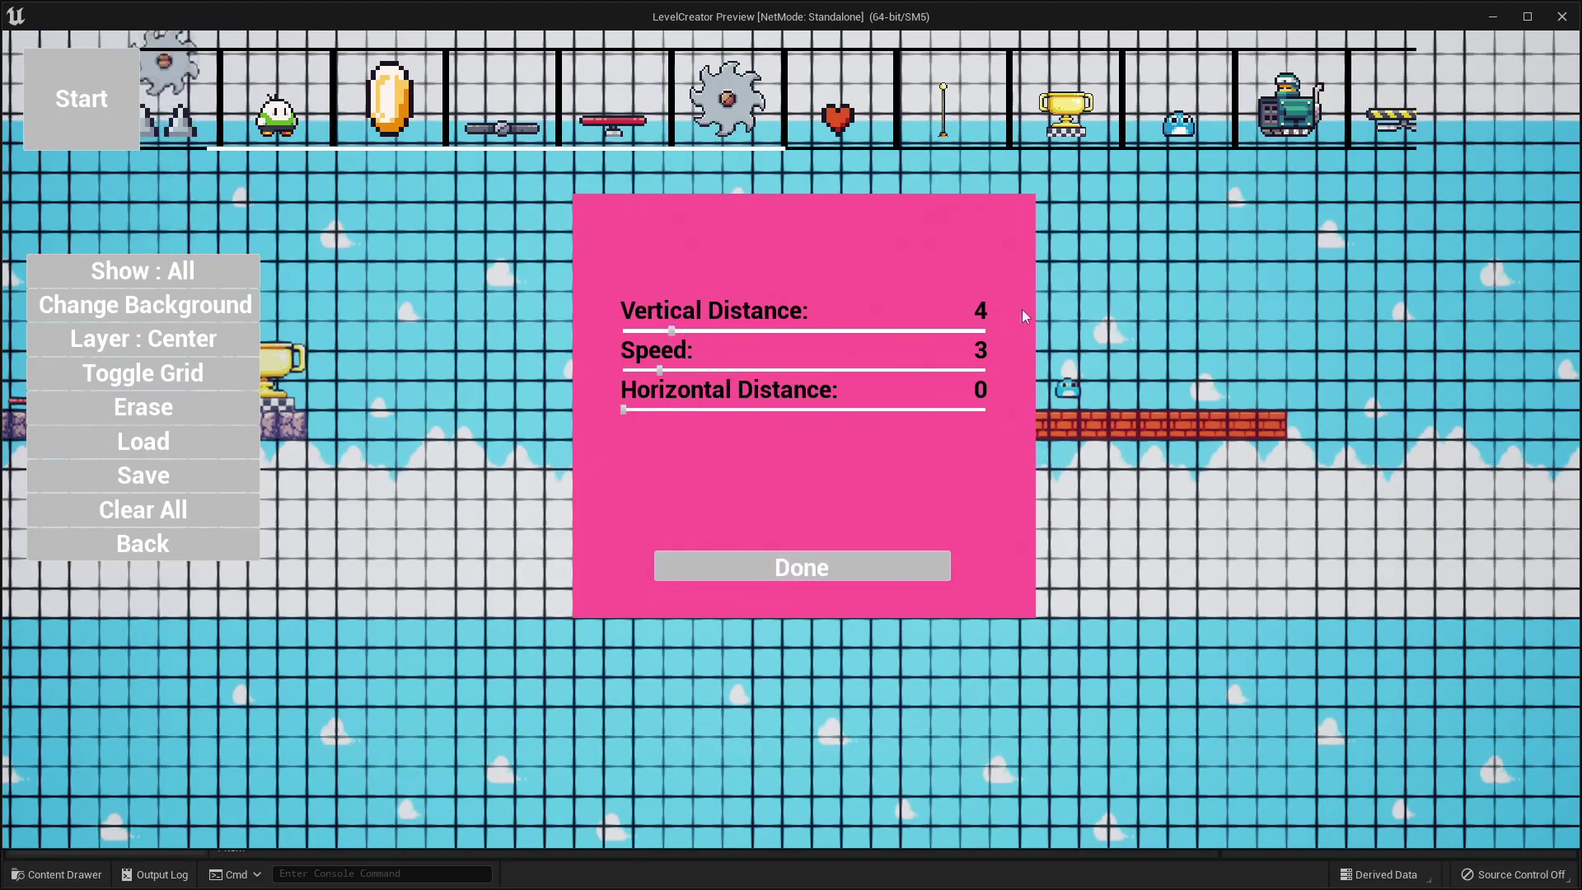
{"action": "left_click", "coordinate": [844, 565]}
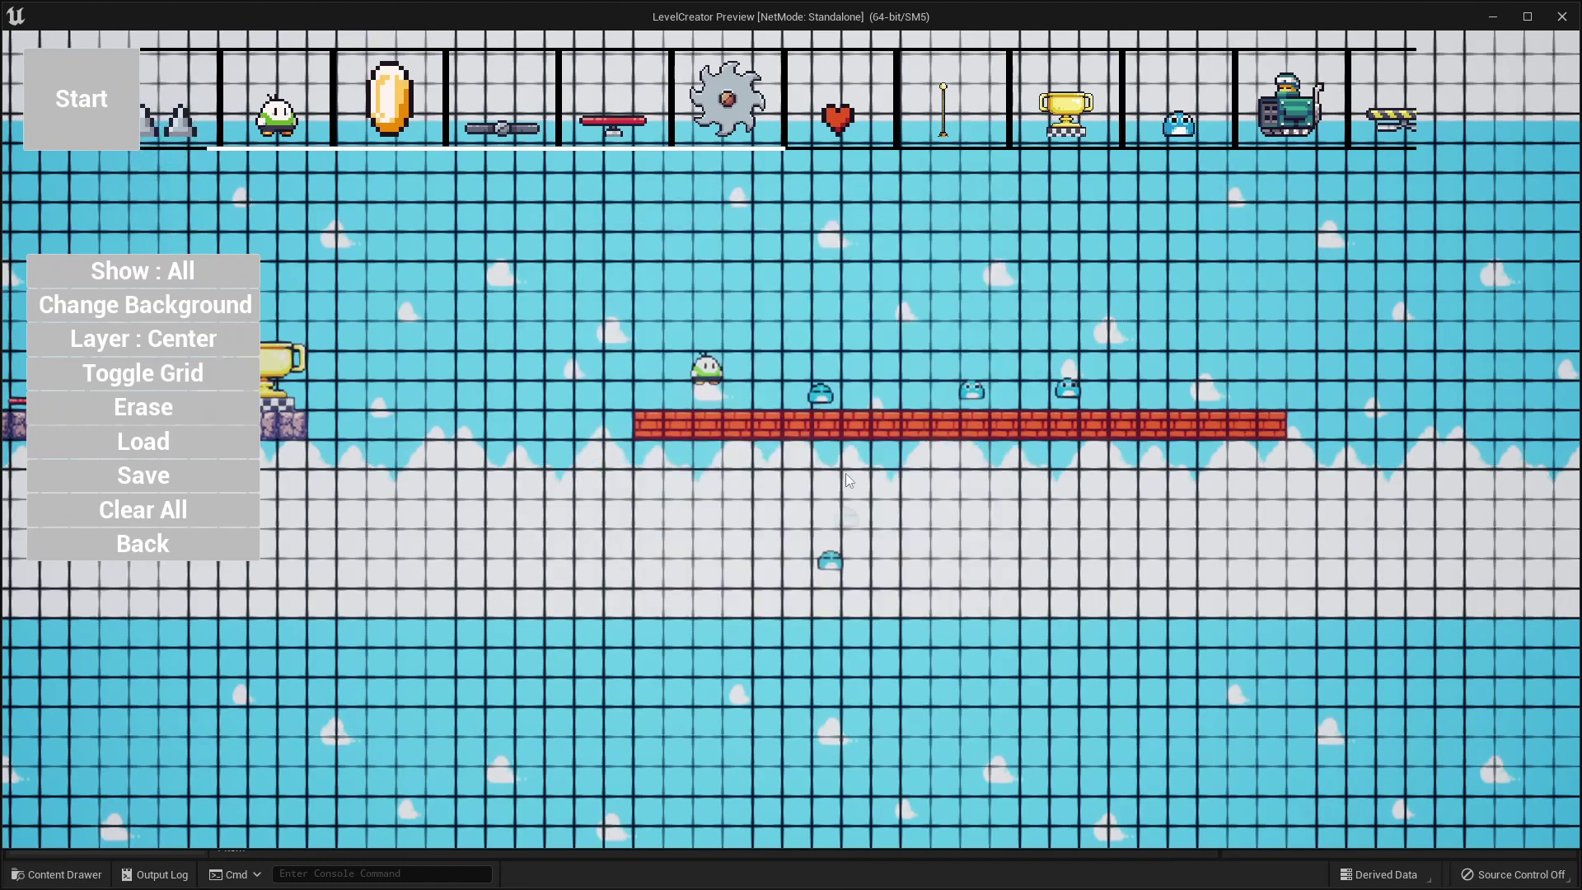
Test-play the level, walking the character right, then exit play mode.
{"action": "left_click", "coordinate": [82, 98]}
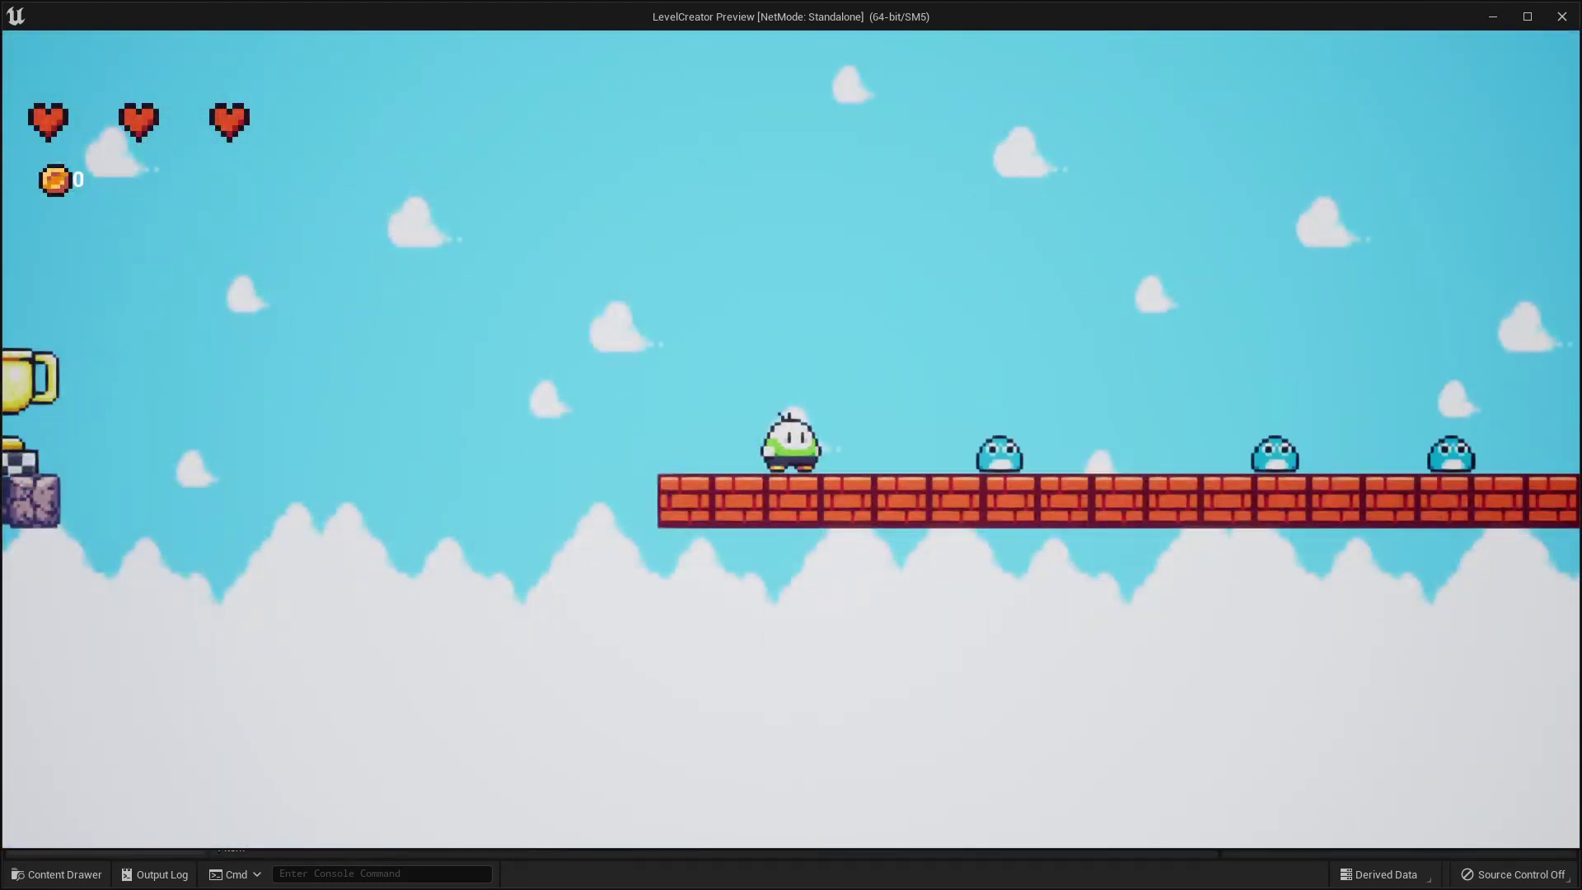
{"action": "key", "text": "Right"}
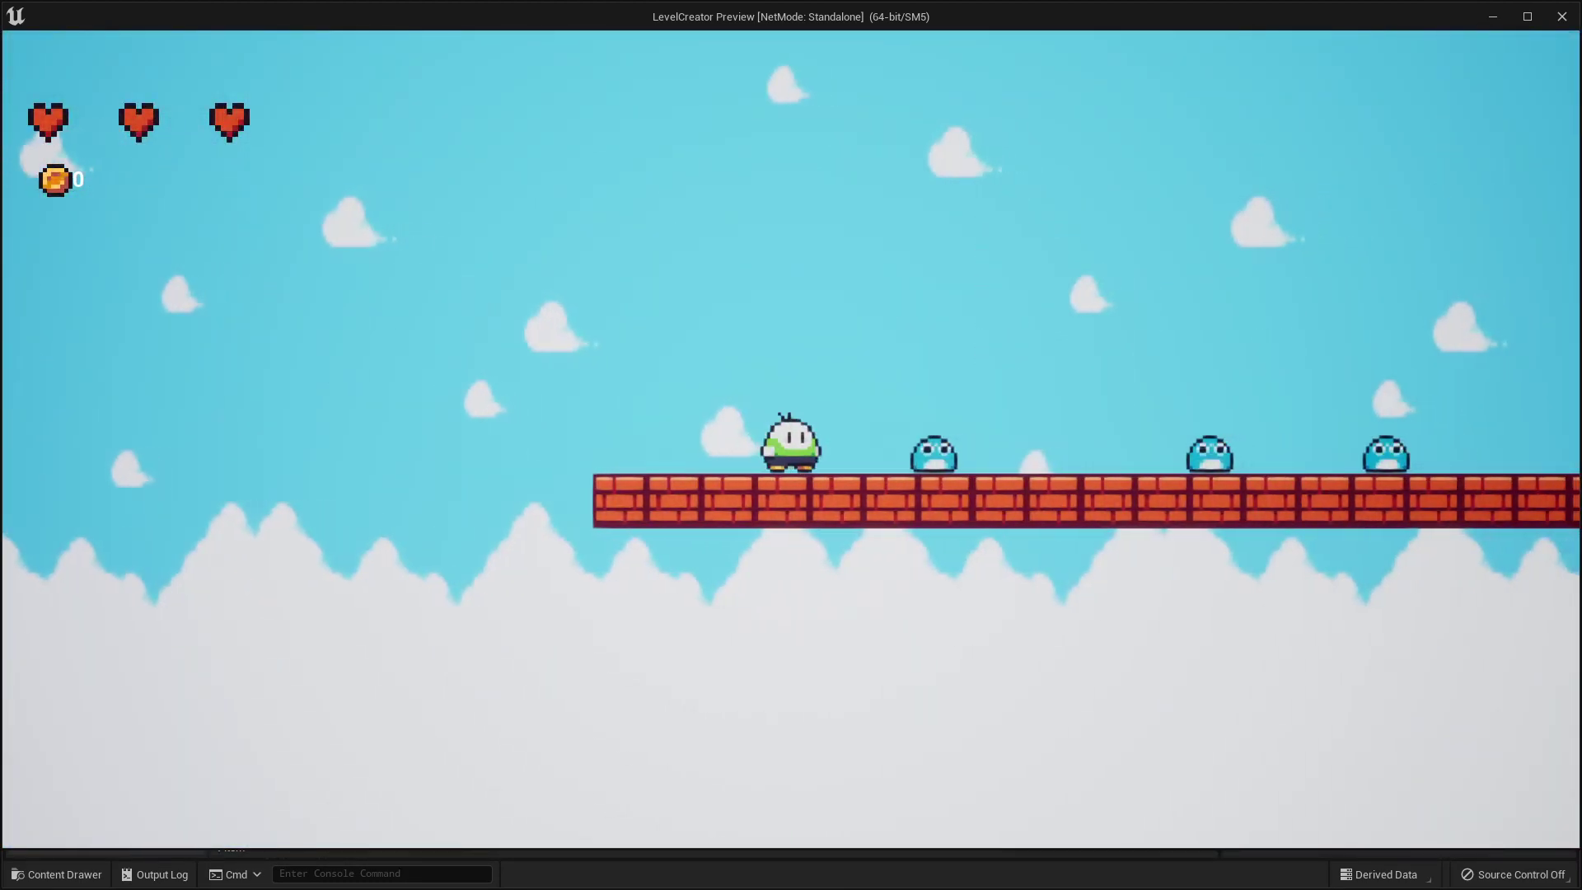
{"action": "key", "text": "Right"}
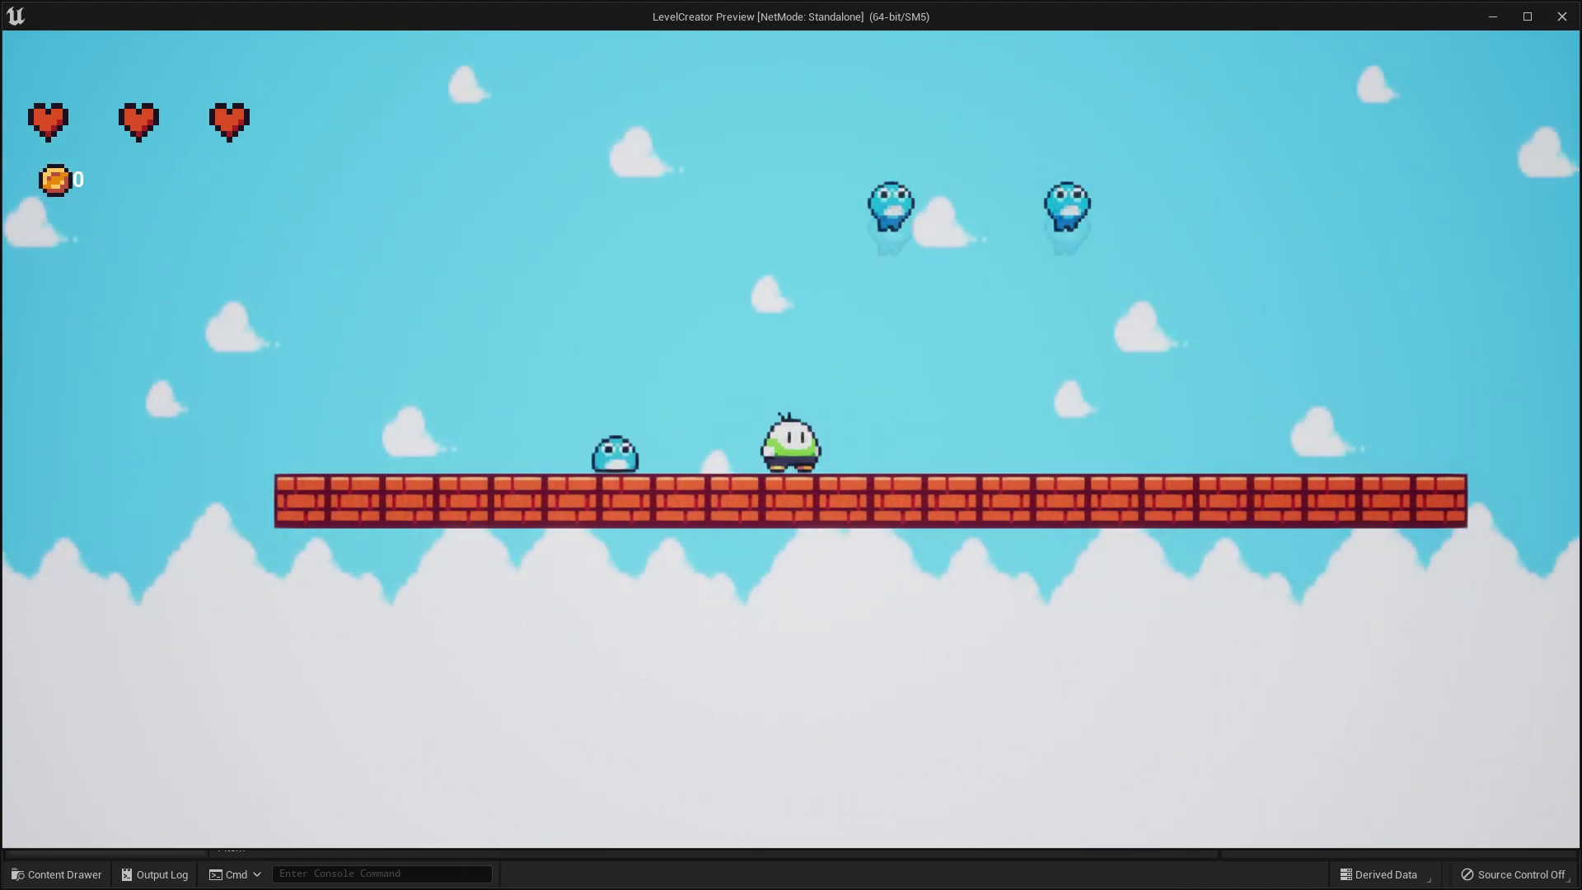
{"action": "key", "text": "Escape"}
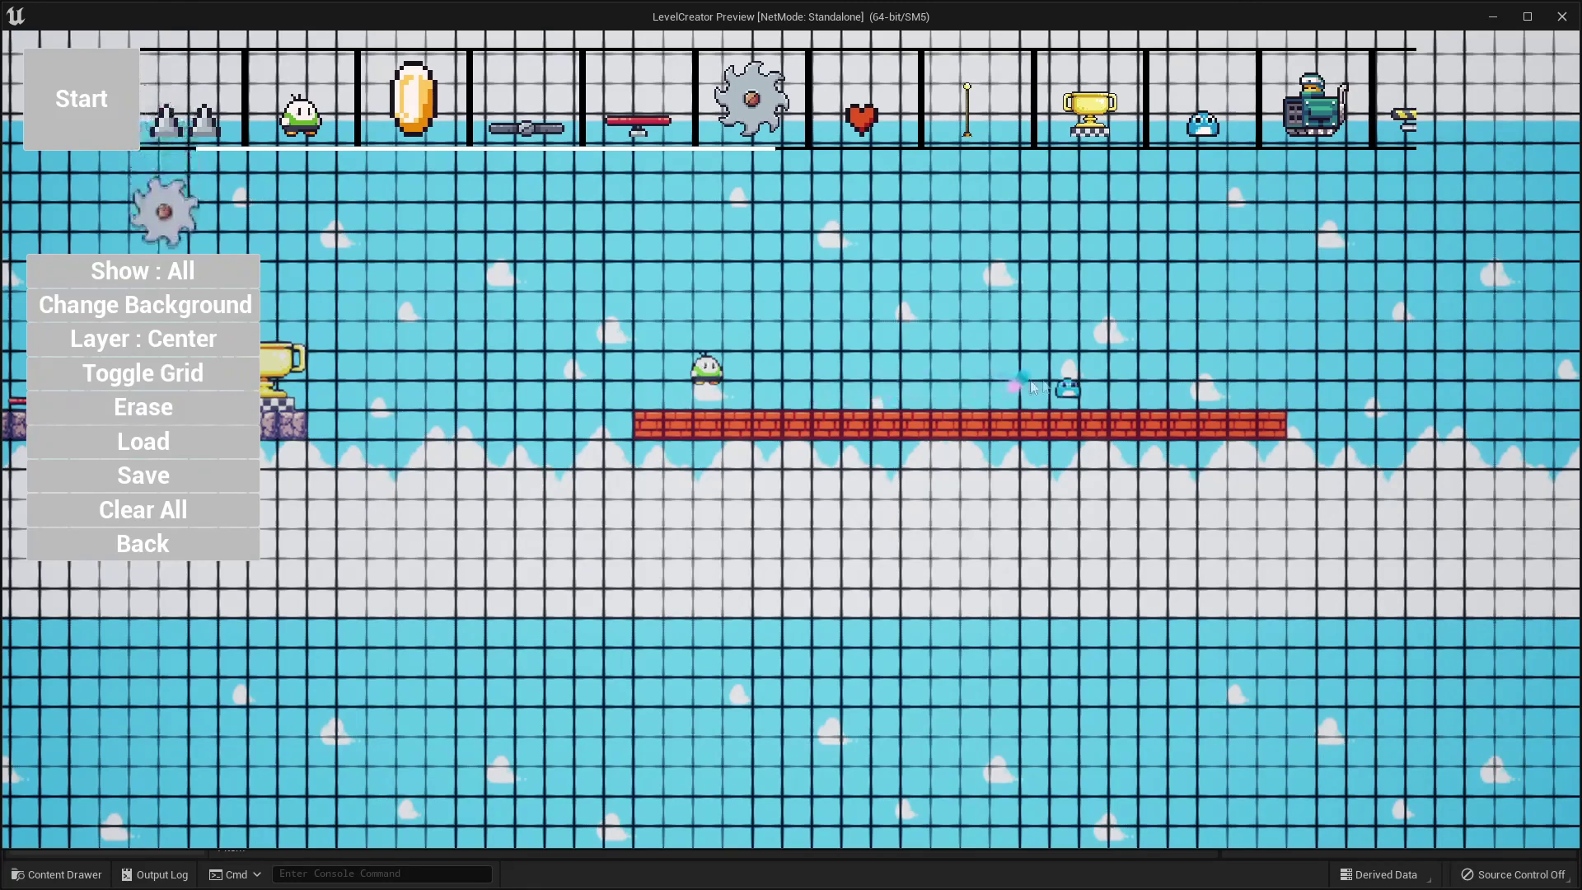
Put the robot enemy on the brick platform and test-play, walking and jumping around it.
{"action": "left_click_drag", "start_coordinate": [1332, 121], "coordinate": [1055, 373]}
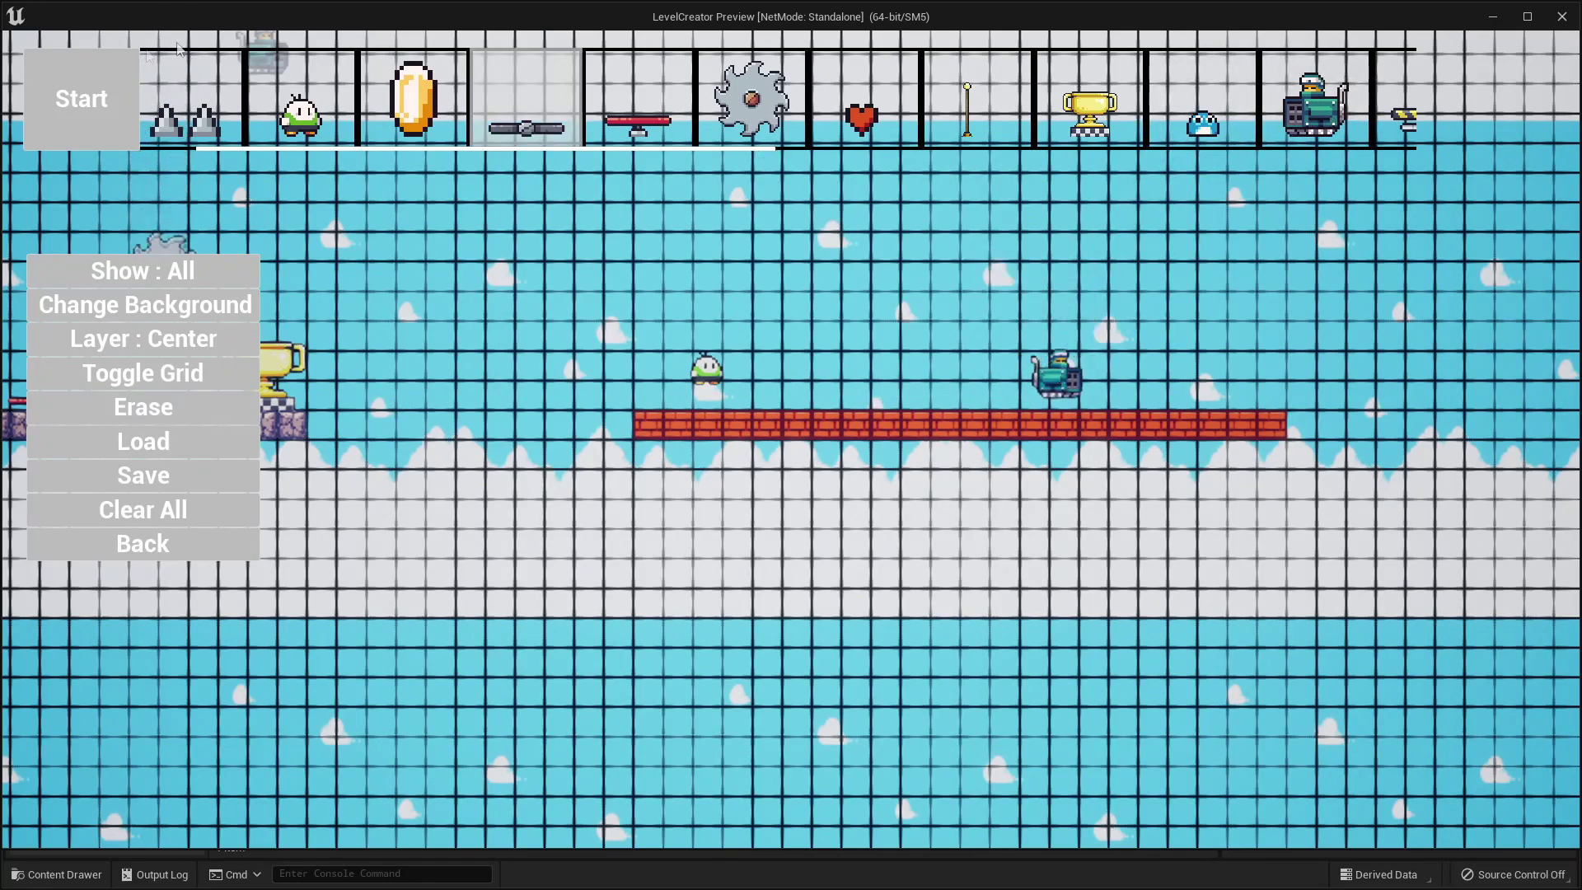
{"action": "left_click", "coordinate": [81, 98]}
{"action": "key", "text": "d"}
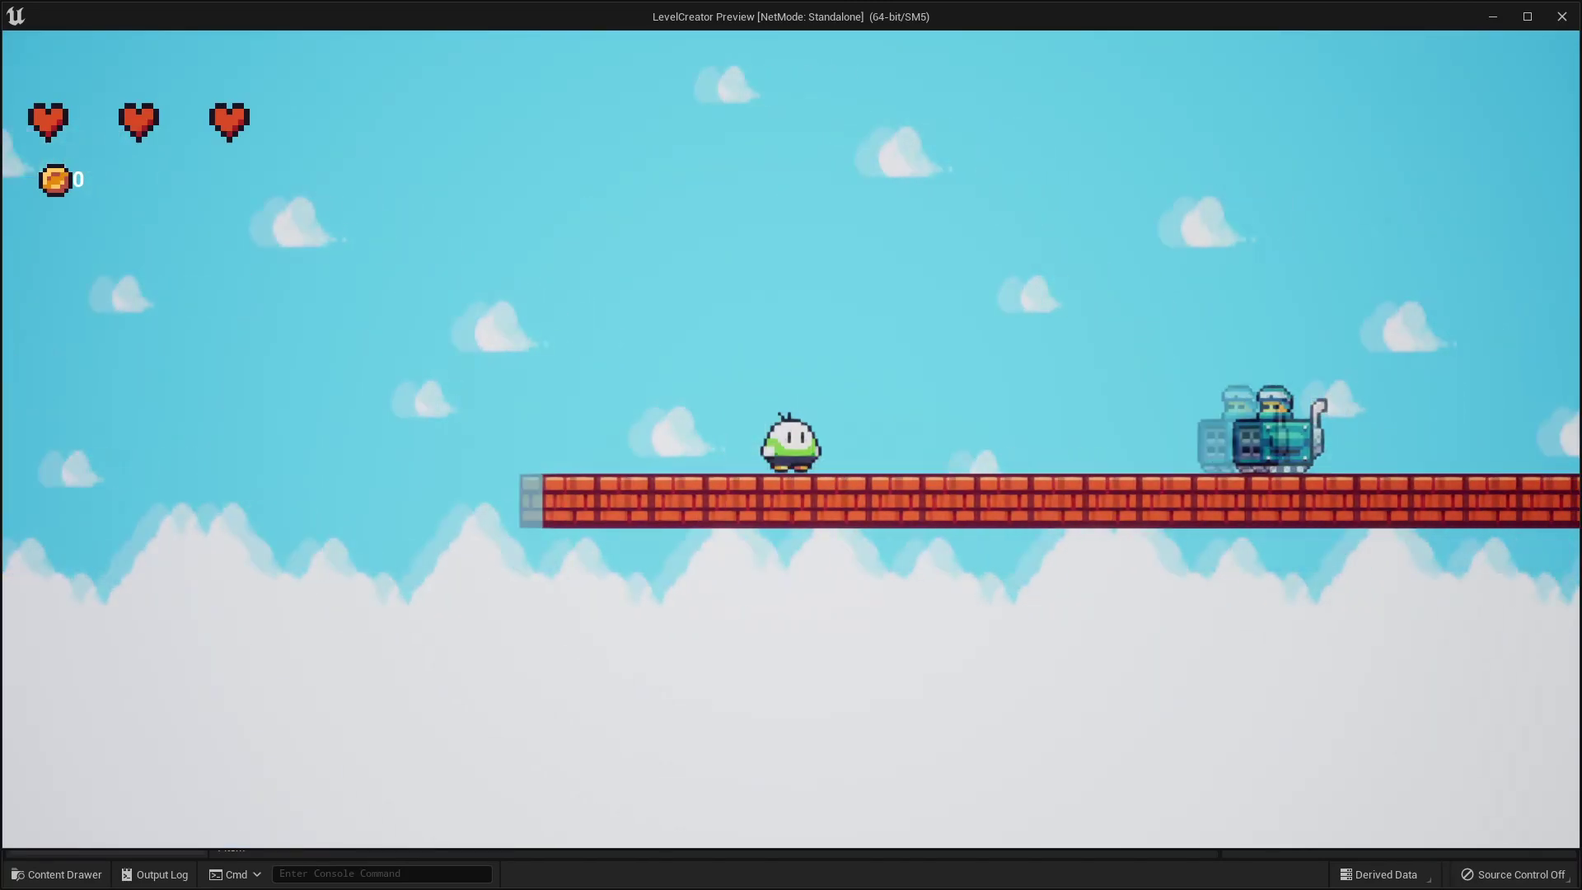
{"action": "key", "text": "space"}
{"action": "key", "text": "a"}
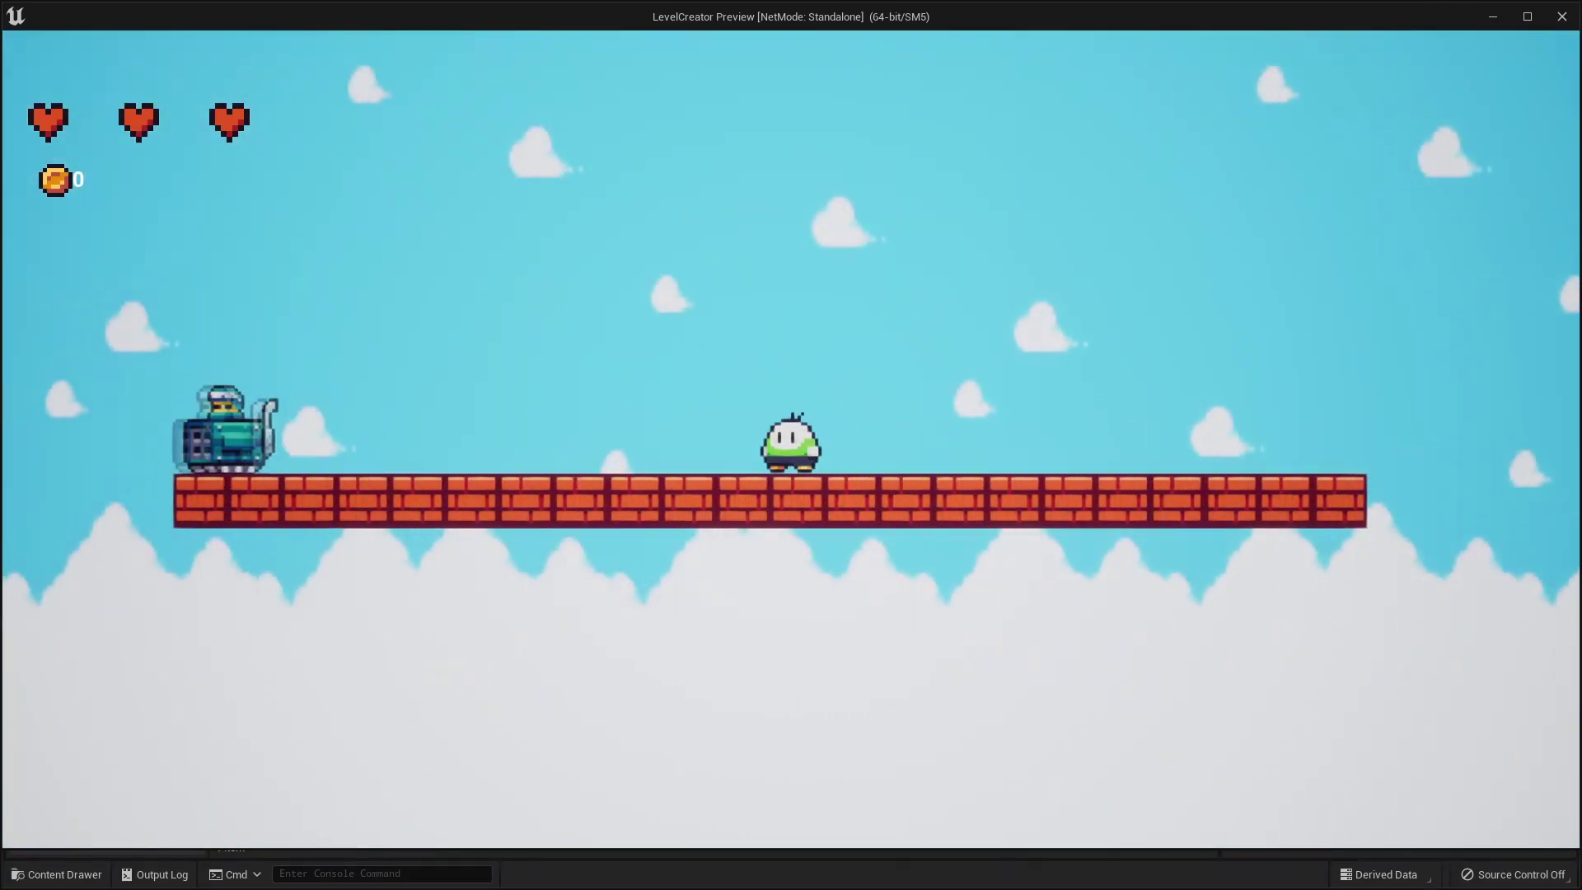
{"action": "key", "text": "d"}
{"action": "key", "text": "a"}
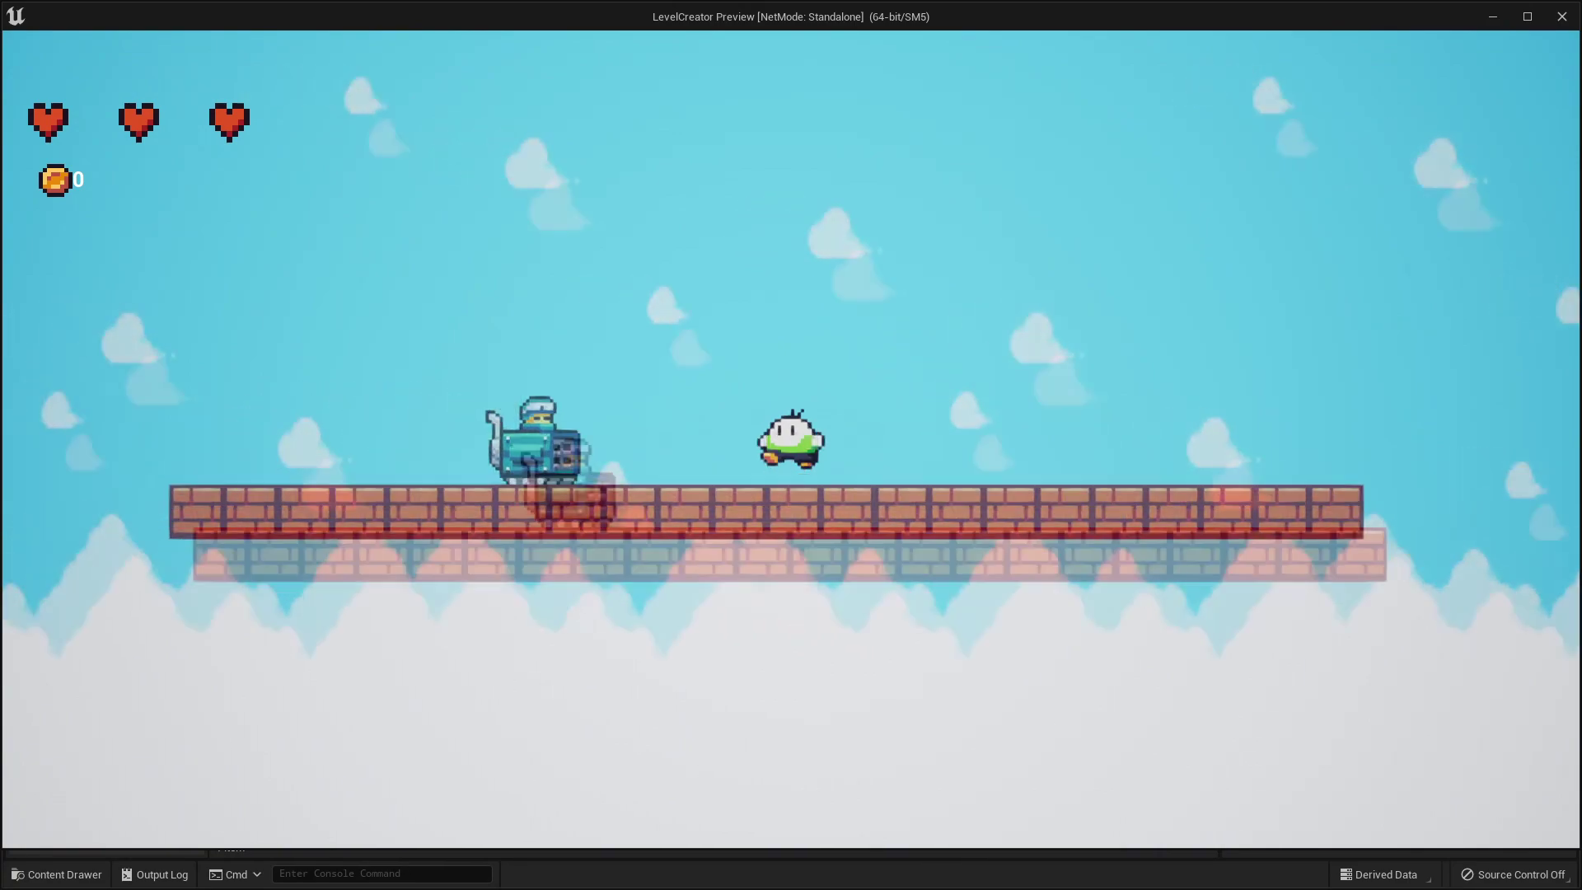
{"action": "key", "text": "space"}
{"action": "key", "text": "Escape"}
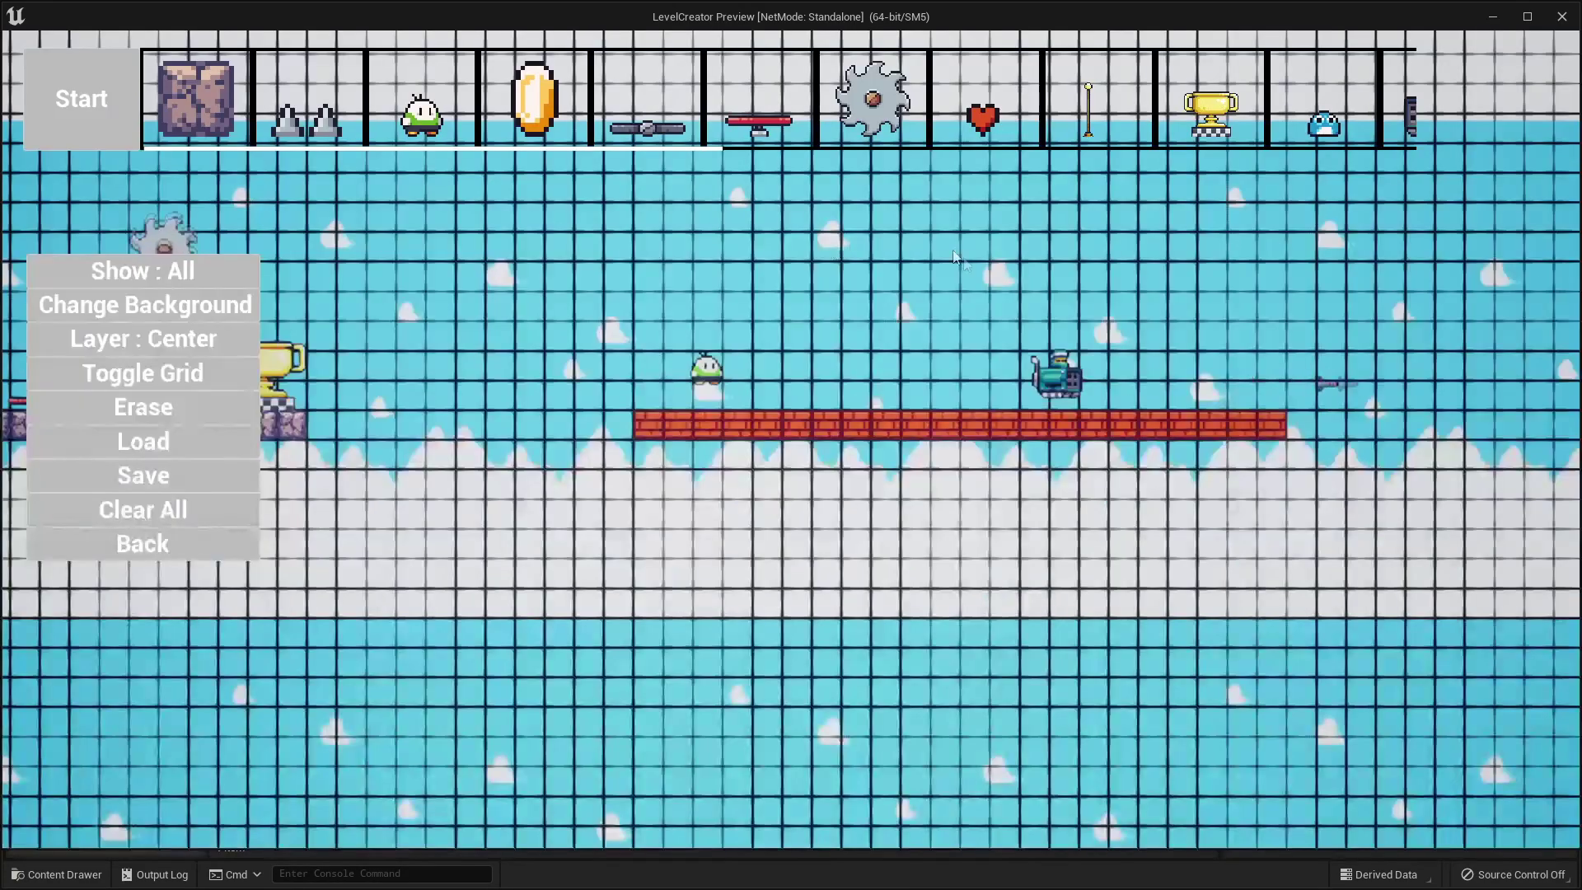
Set the robot enemy to Fire Rate 4 and Speed 3.
{"action": "left_click", "coordinate": [1066, 384]}
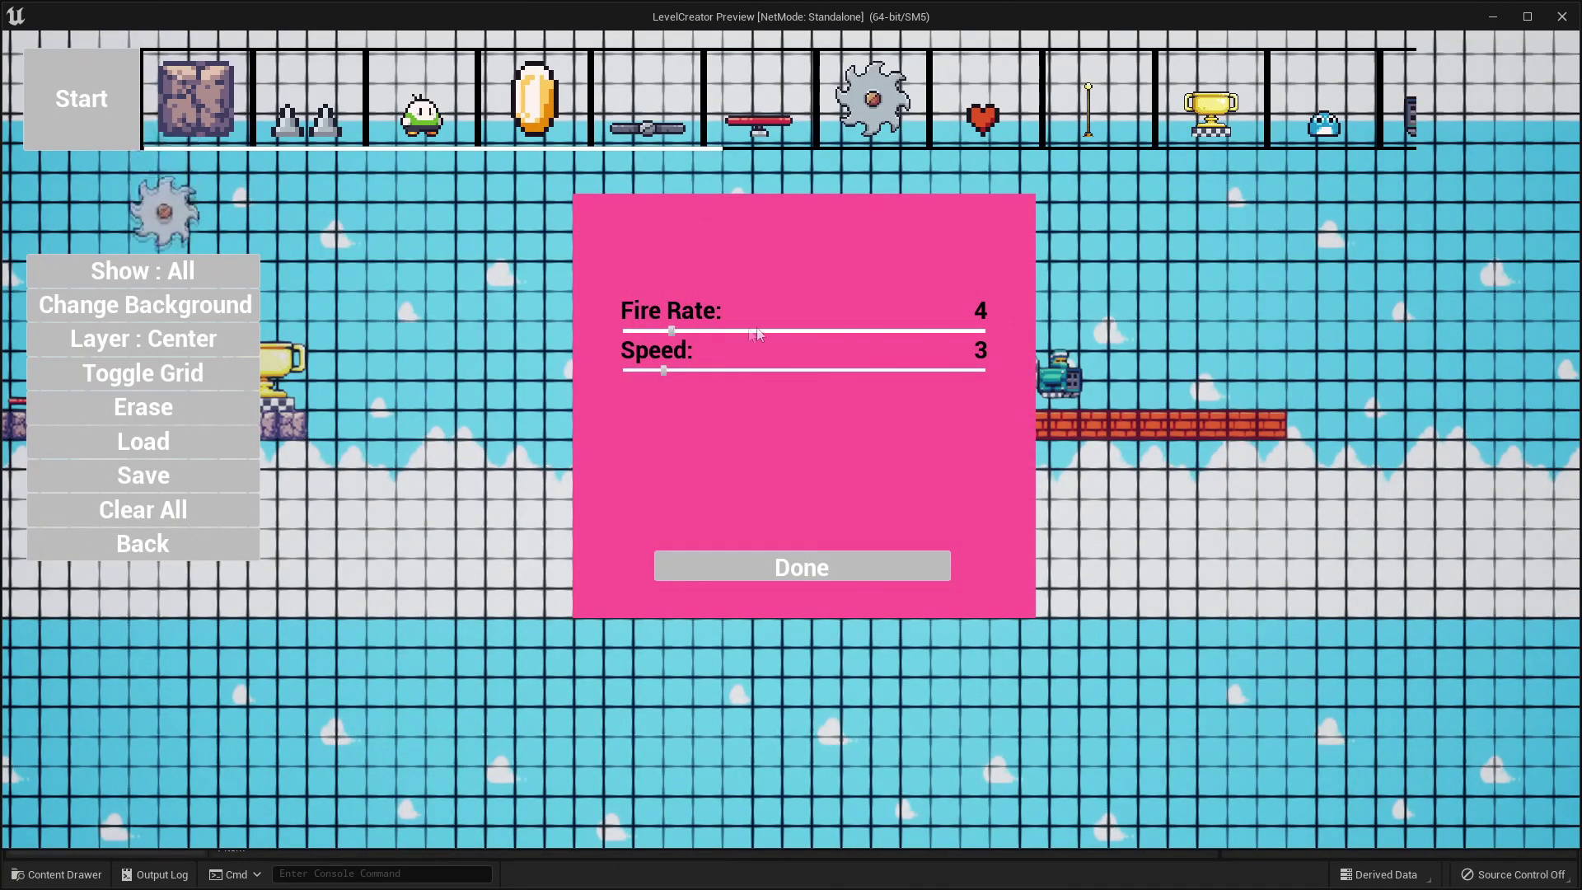
{"action": "left_click", "coordinate": [851, 567]}
{"action": "scroll", "coordinate": [1144, 142], "scroll_direction": "down", "scroll_amount": 2}
{"action": "scroll", "coordinate": [1144, 141], "scroll_direction": "down", "scroll_amount": 2}
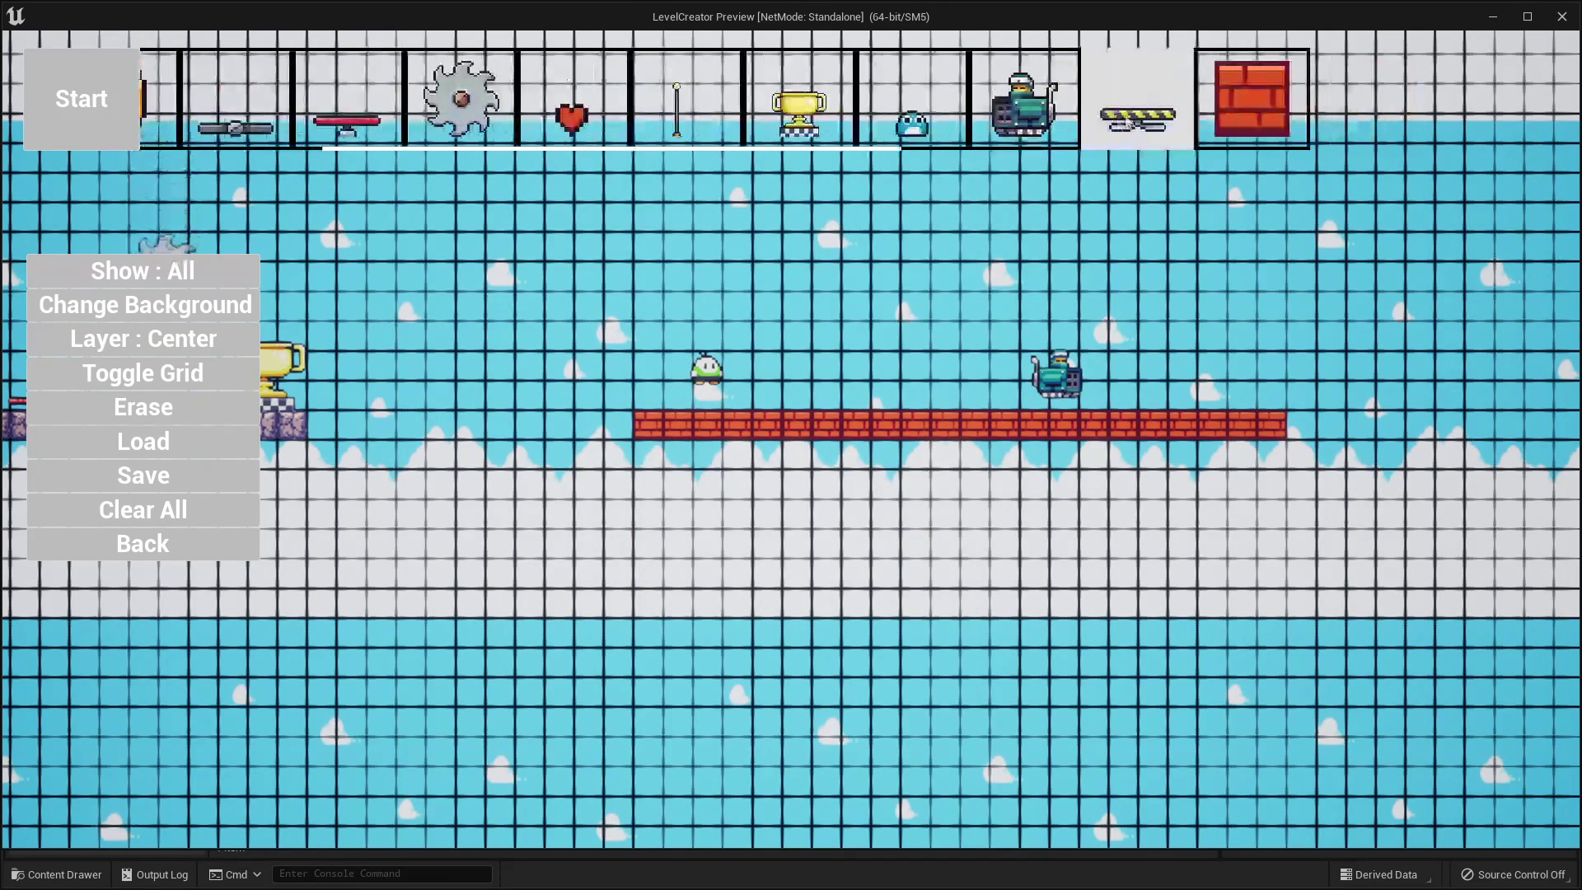
Place a moving platform above the brick platform's left end and test-play again.
{"action": "left_click_drag", "start_coordinate": [1119, 117], "coordinate": [843, 346]}
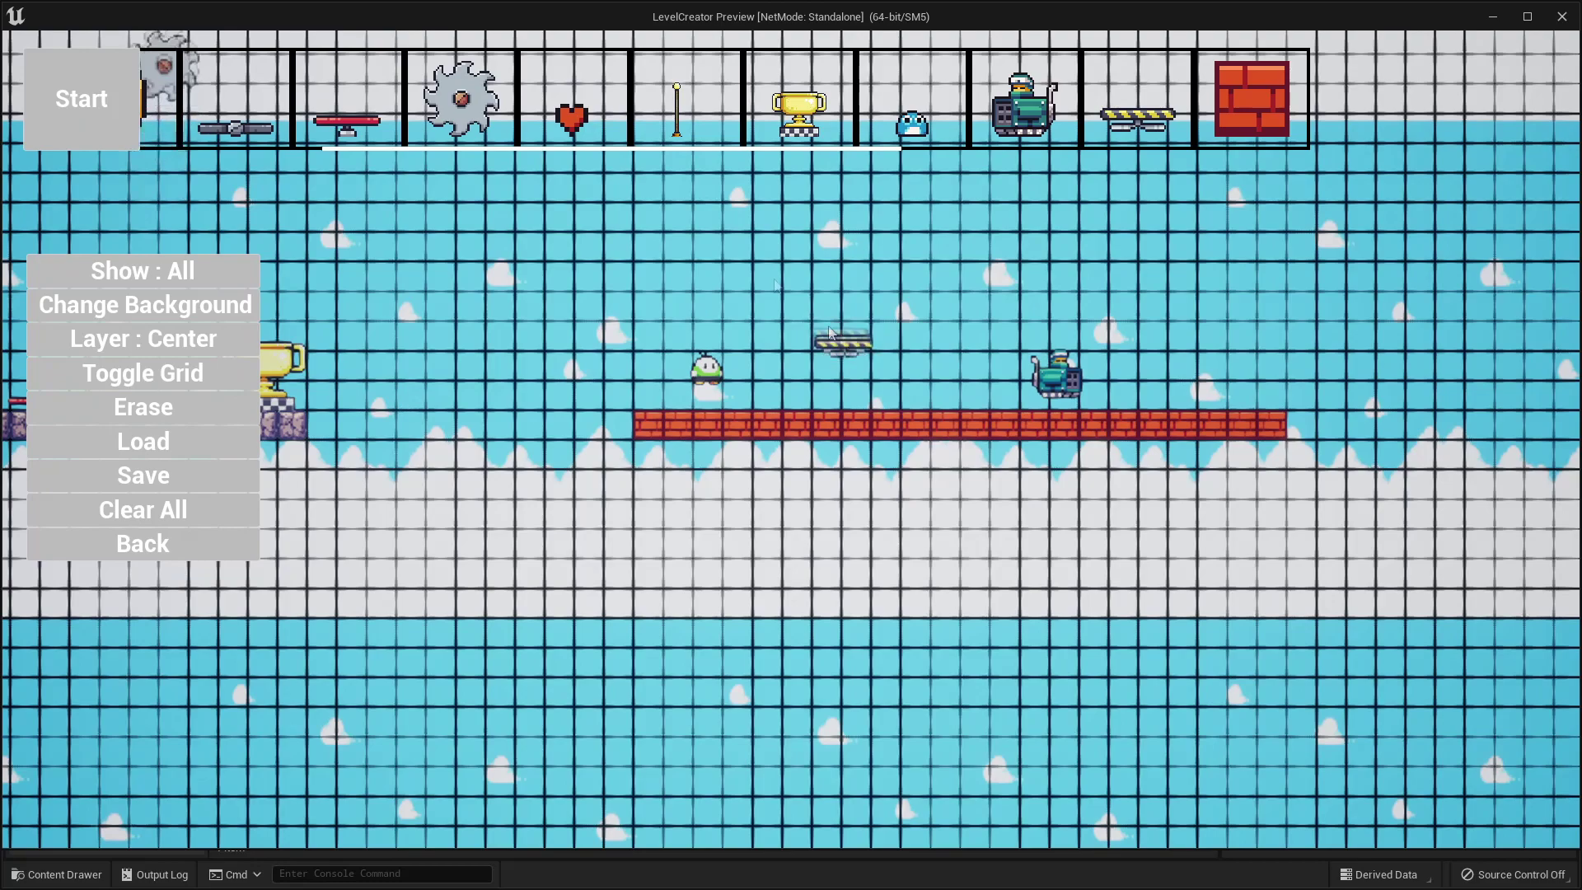
{"action": "left_click", "coordinate": [81, 99]}
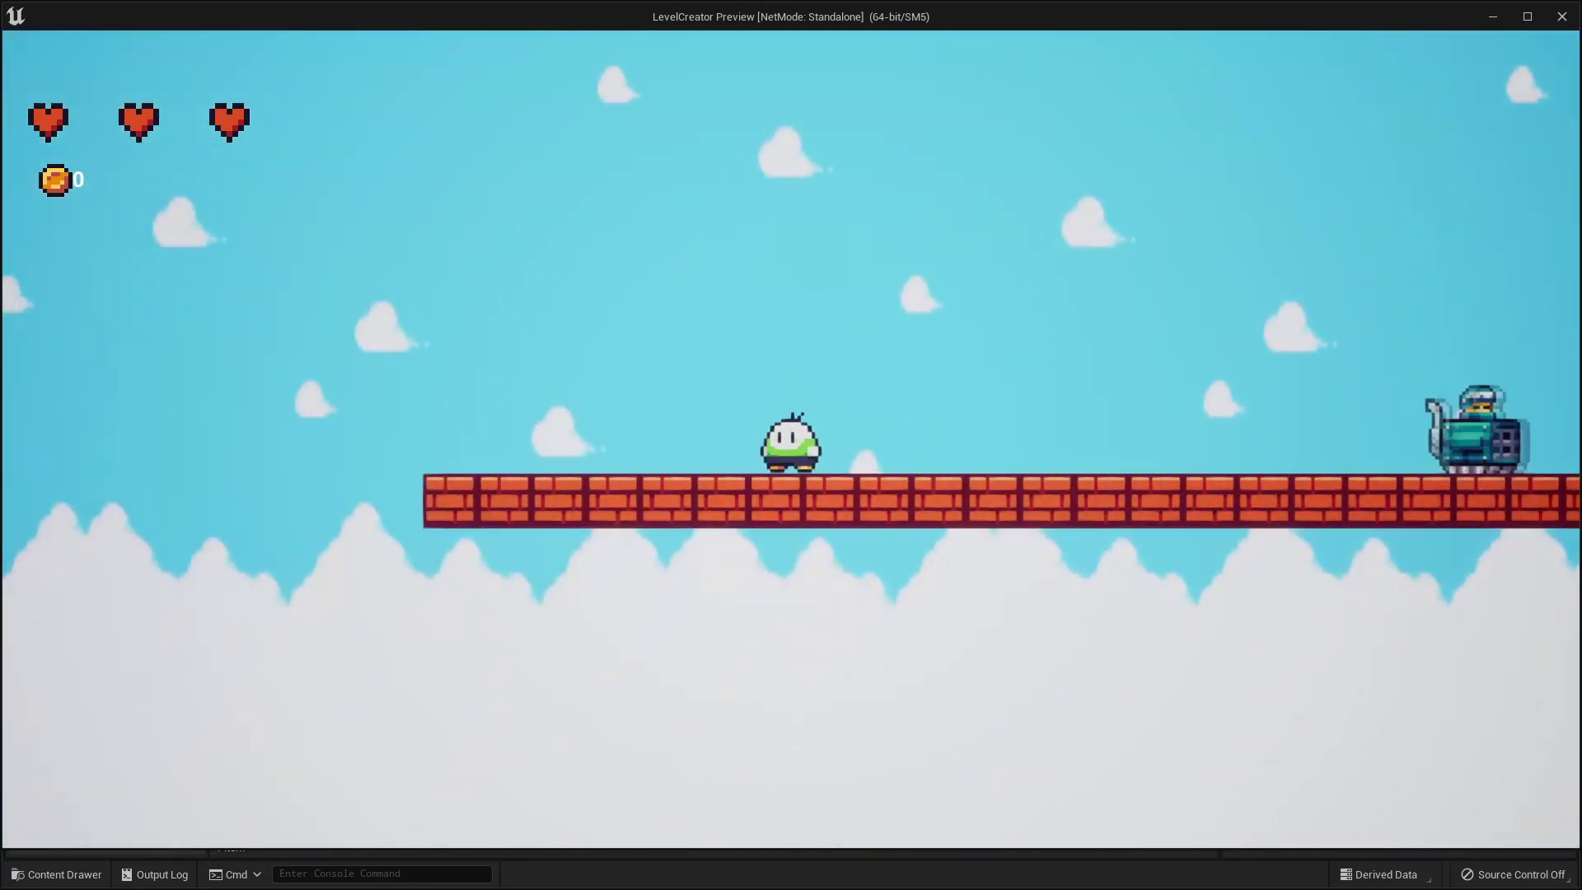
{"action": "key", "text": "Escape"}
{"action": "scroll", "coordinate": [983, 121], "scroll_direction": "down", "scroll_amount": 5}
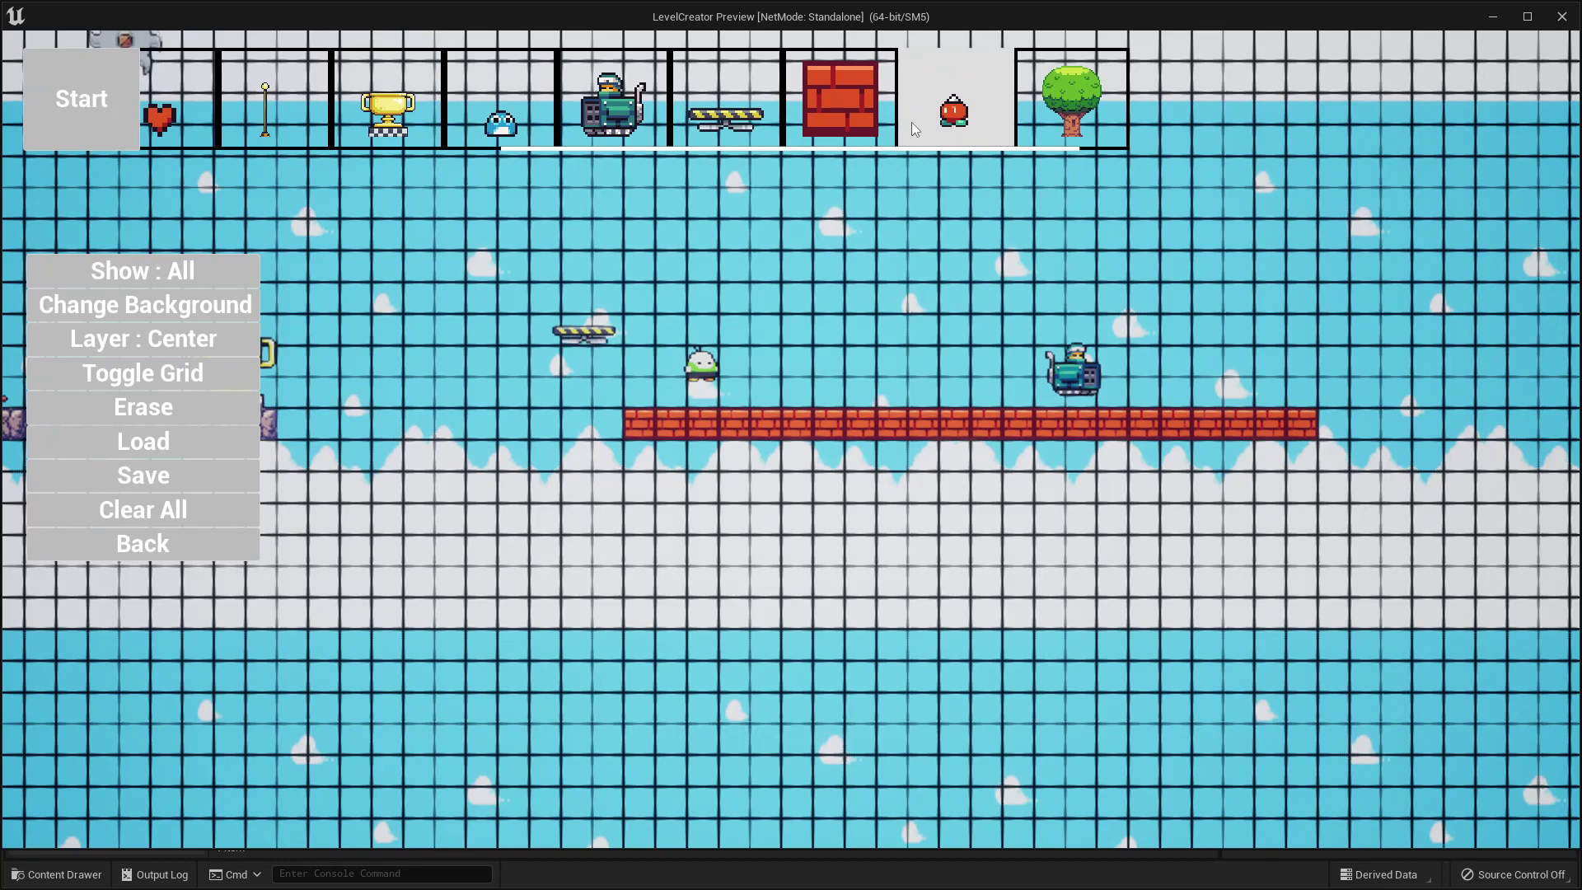
Paint a winding row of yellow blocks below the brick platform.
{"action": "left_click", "coordinate": [839, 106]}
{"action": "scroll", "coordinate": [877, 224], "scroll_direction": "down", "scroll_amount": 2}
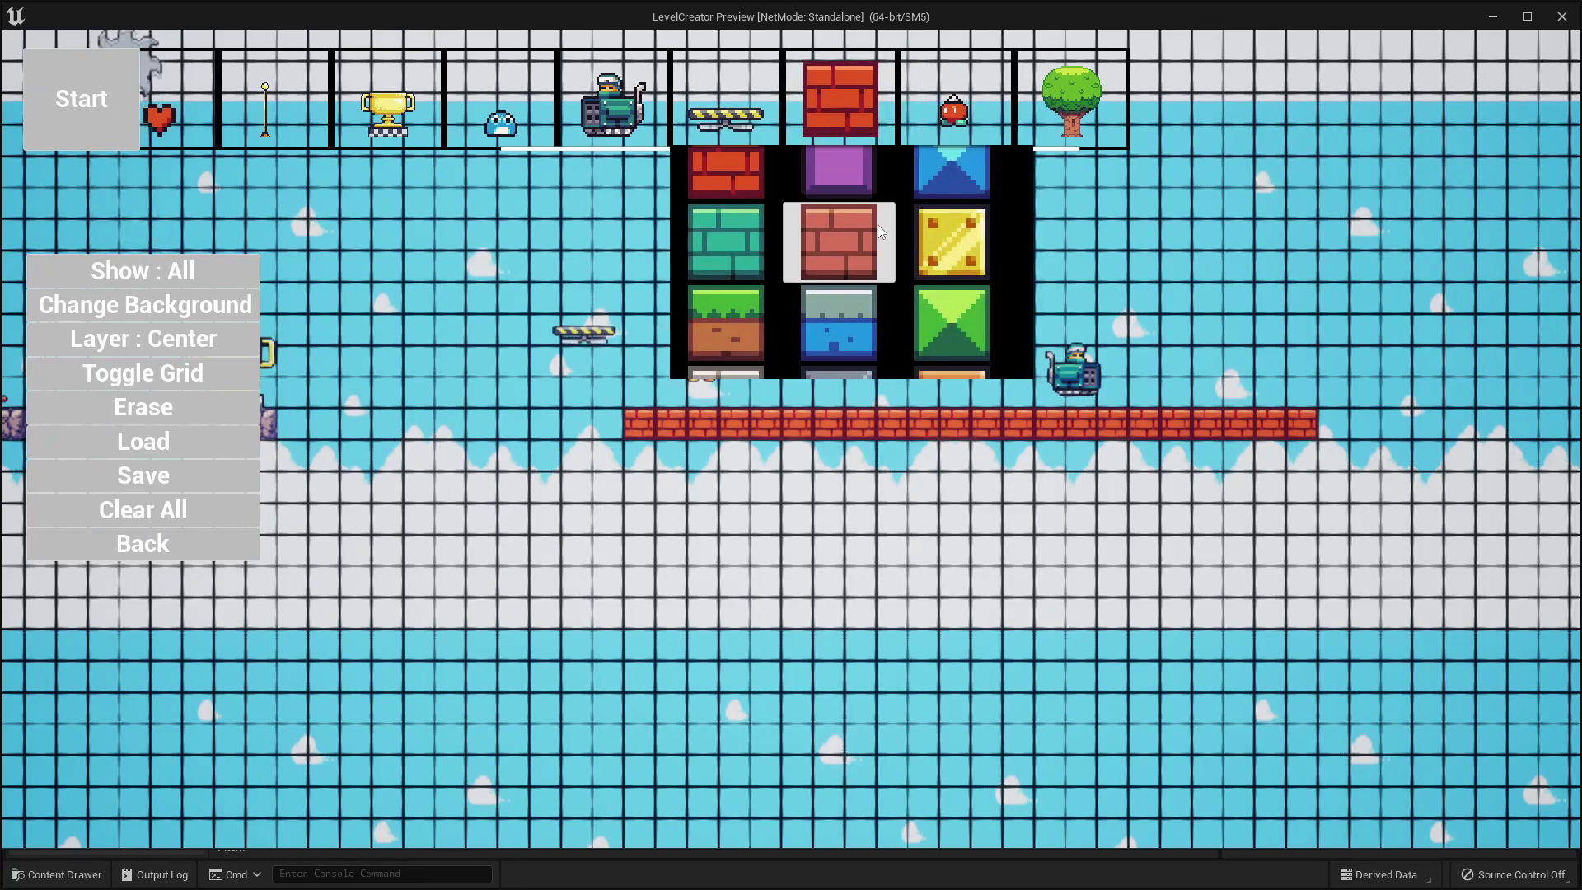
{"action": "scroll", "coordinate": [857, 231], "scroll_direction": "up", "scroll_amount": 2}
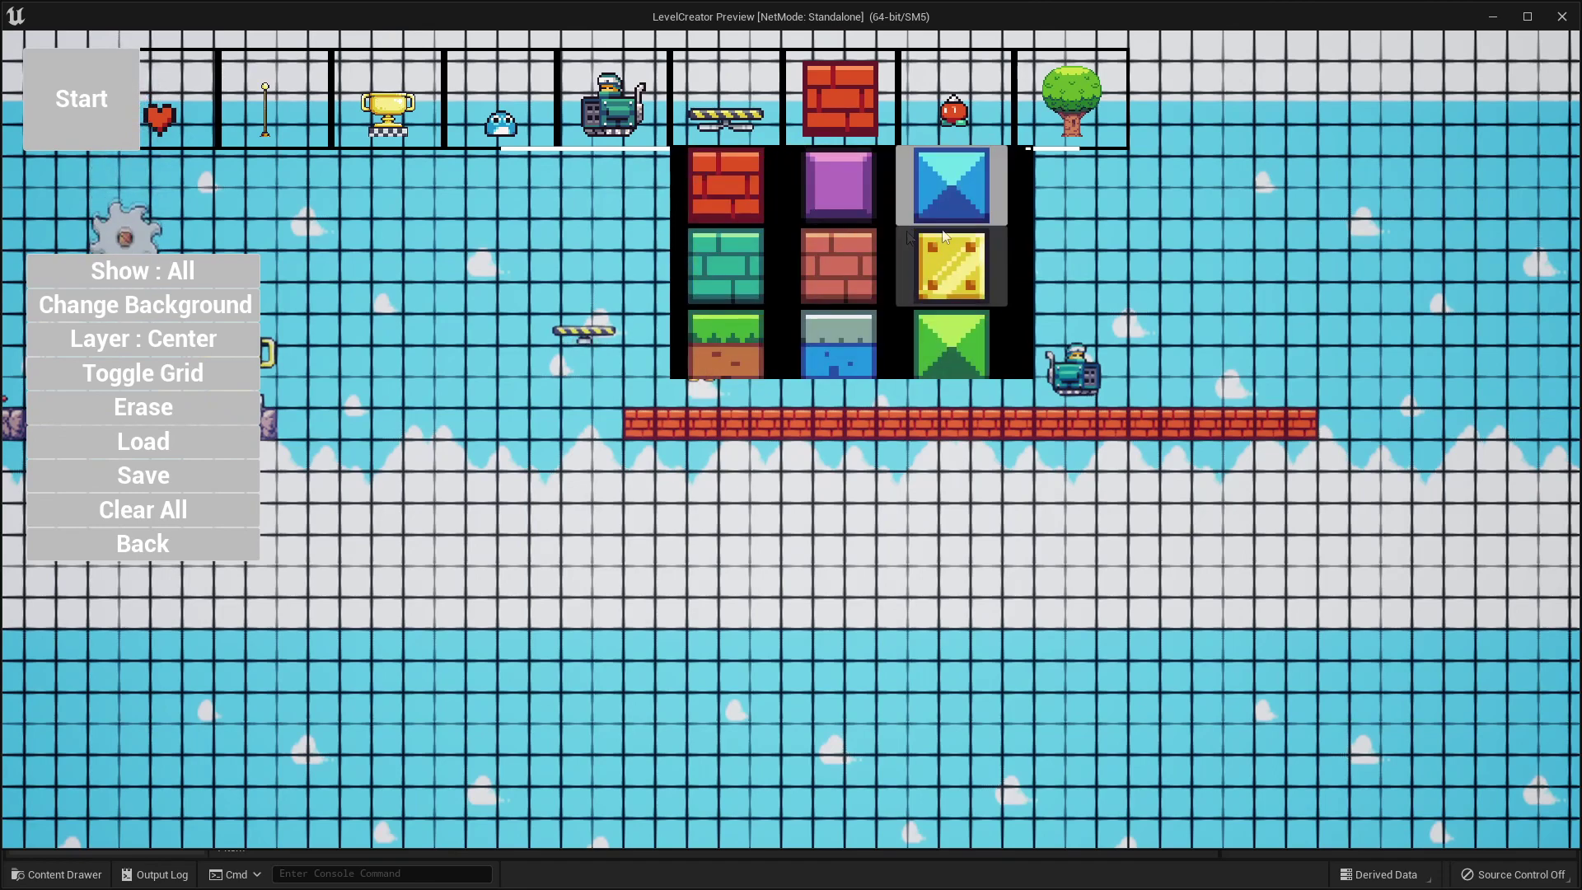
{"action": "scroll", "coordinate": [904, 310], "scroll_direction": "down", "scroll_amount": 1}
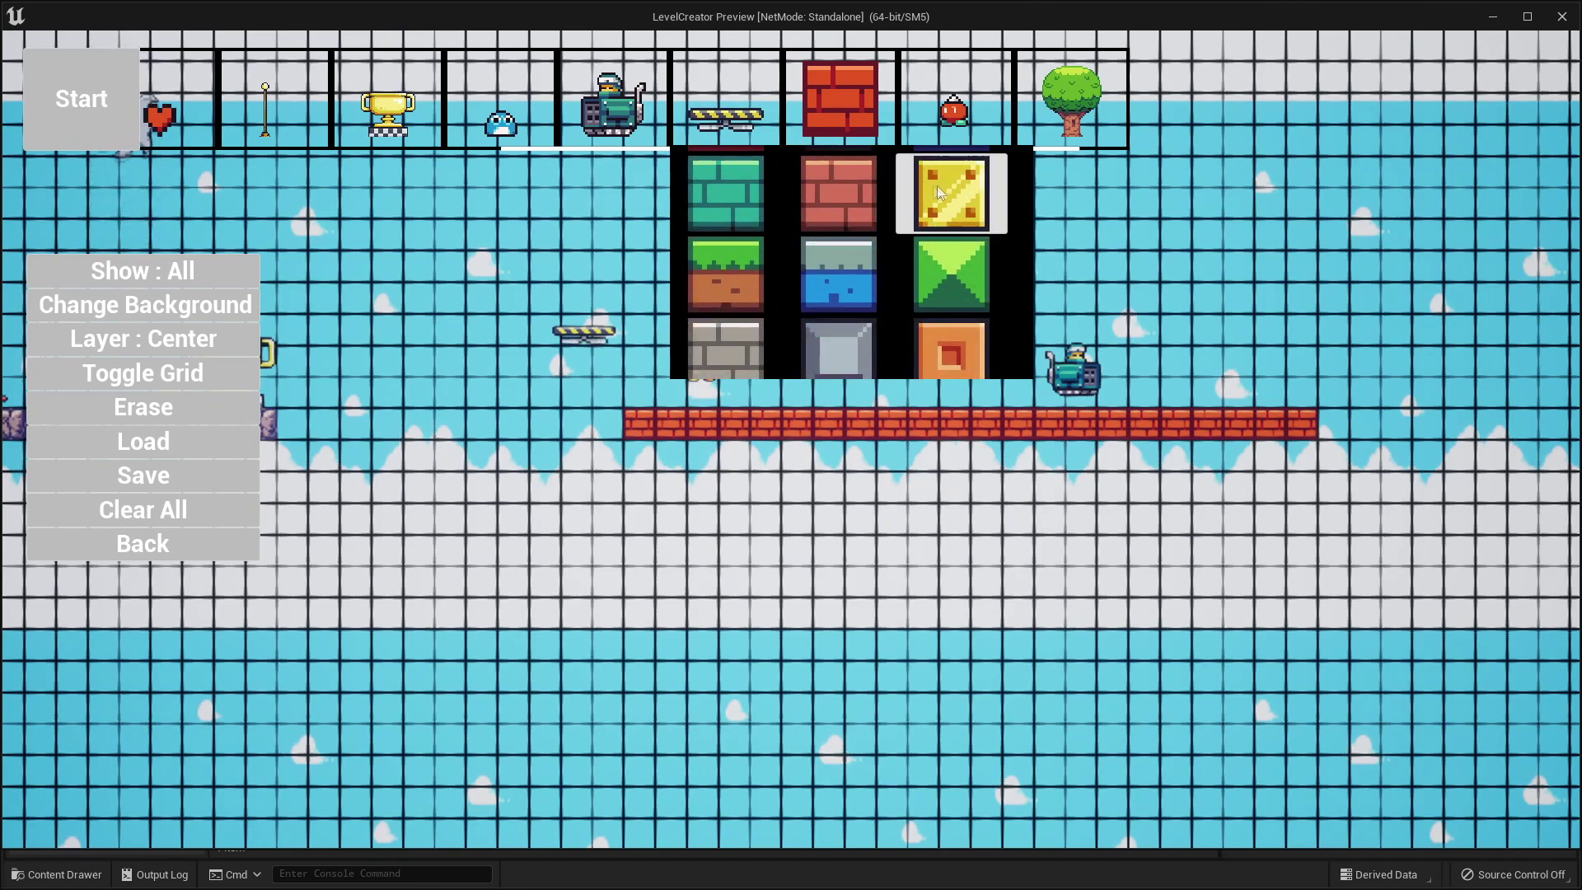
{"action": "left_click", "coordinate": [939, 192]}
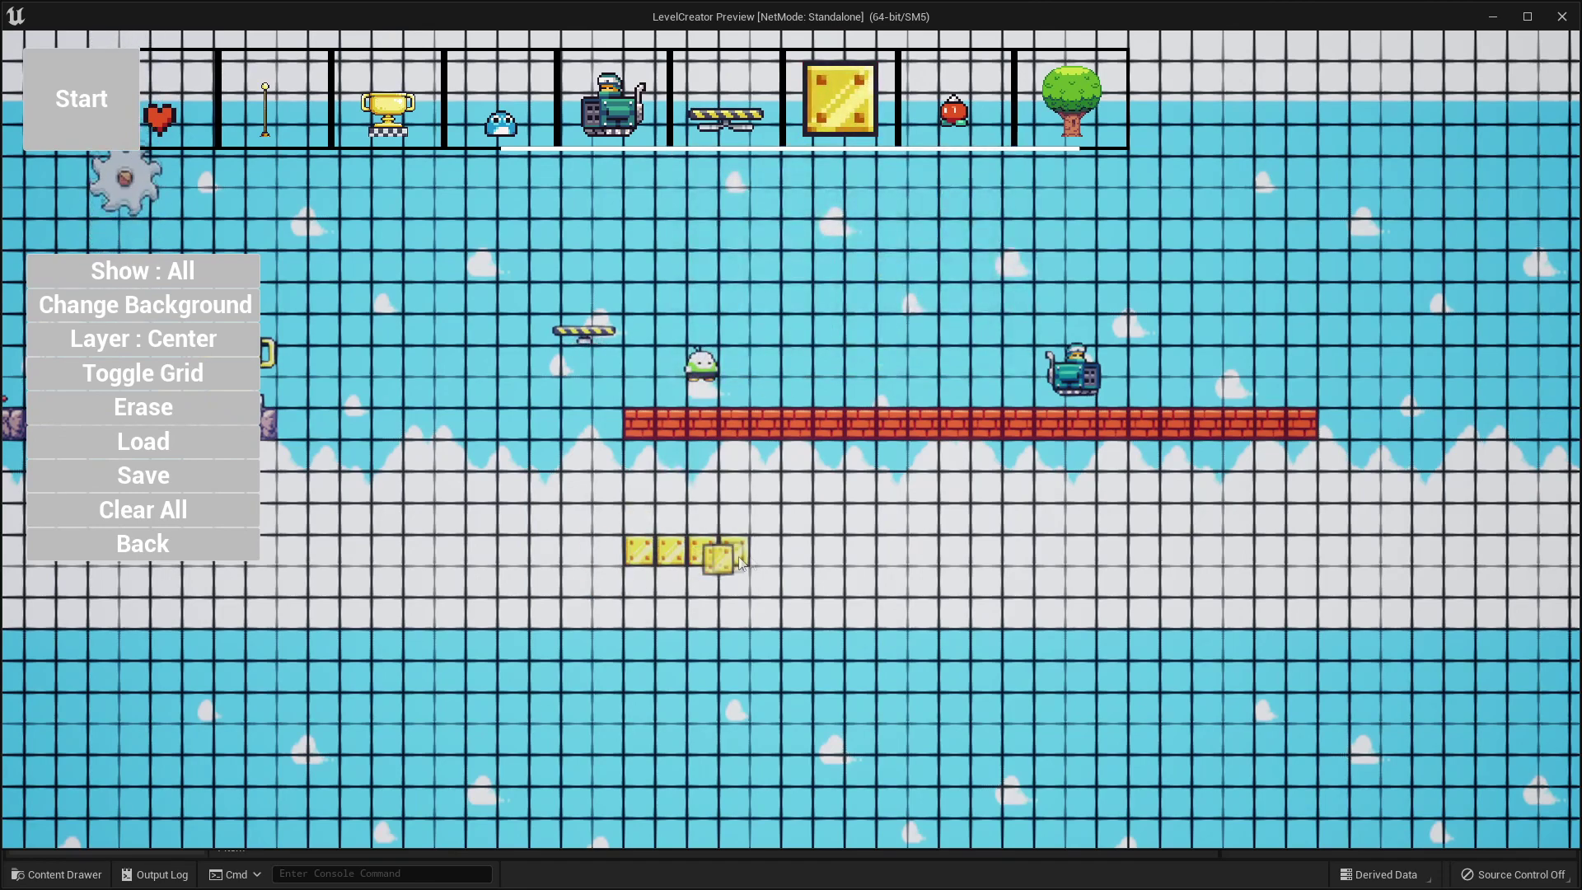
{"action": "mouse_move", "coordinate": [844, 587]}
{"action": "left_mouse_down"}
{"action": "mouse_move", "coordinate": [837, 633]}
{"action": "mouse_move", "coordinate": [659, 634]}
{"action": "left_mouse_up"}
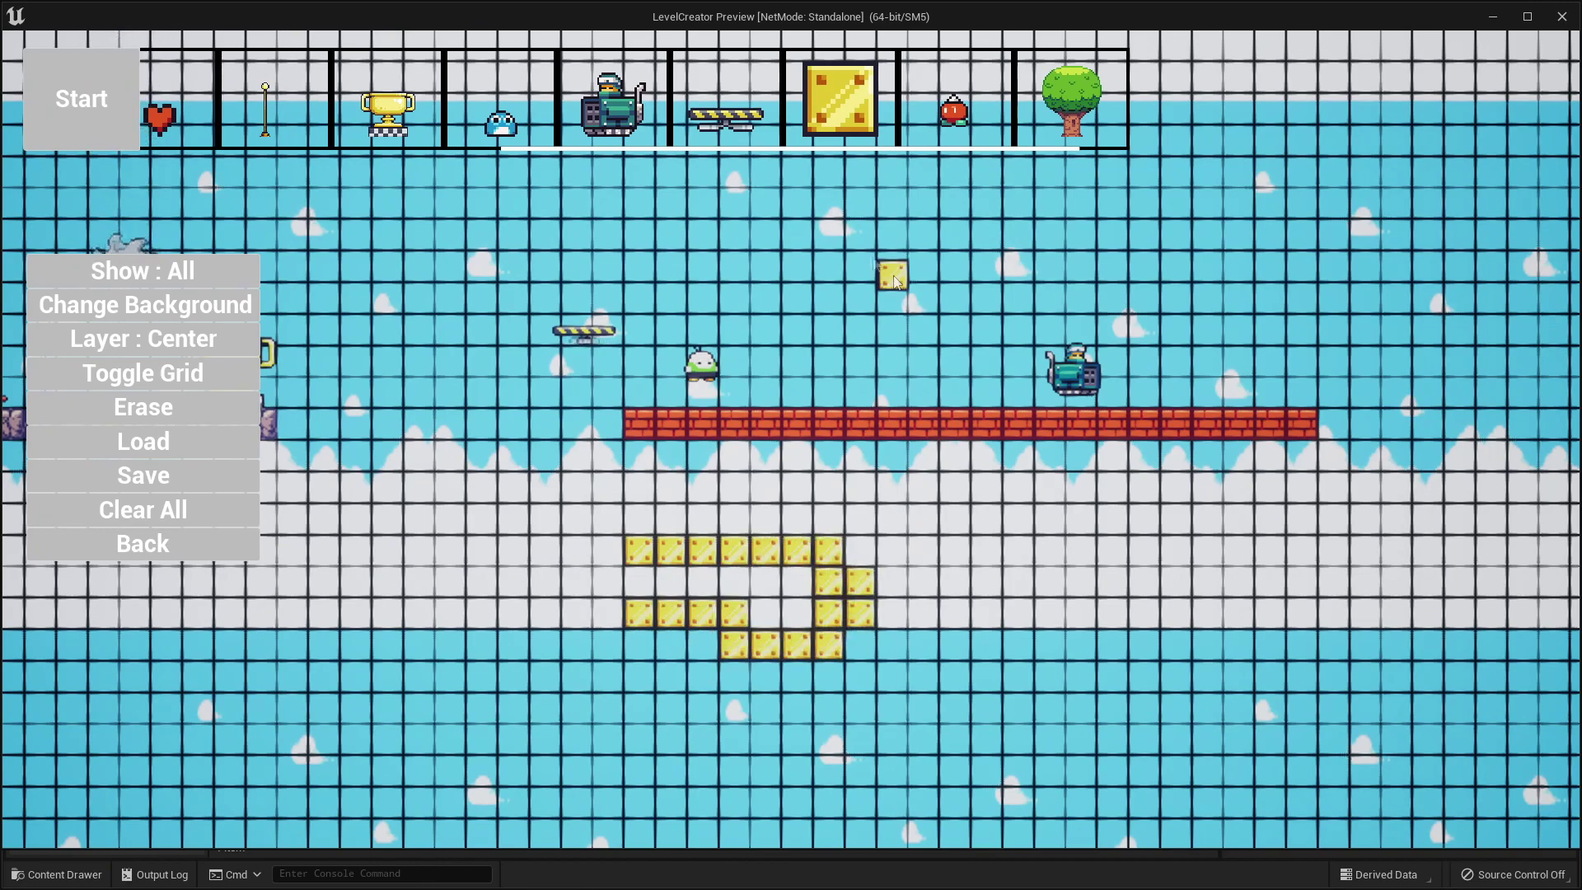
Select the horned red enemy variant and place it left of the yellow blocks.
{"action": "left_click", "coordinate": [847, 98]}
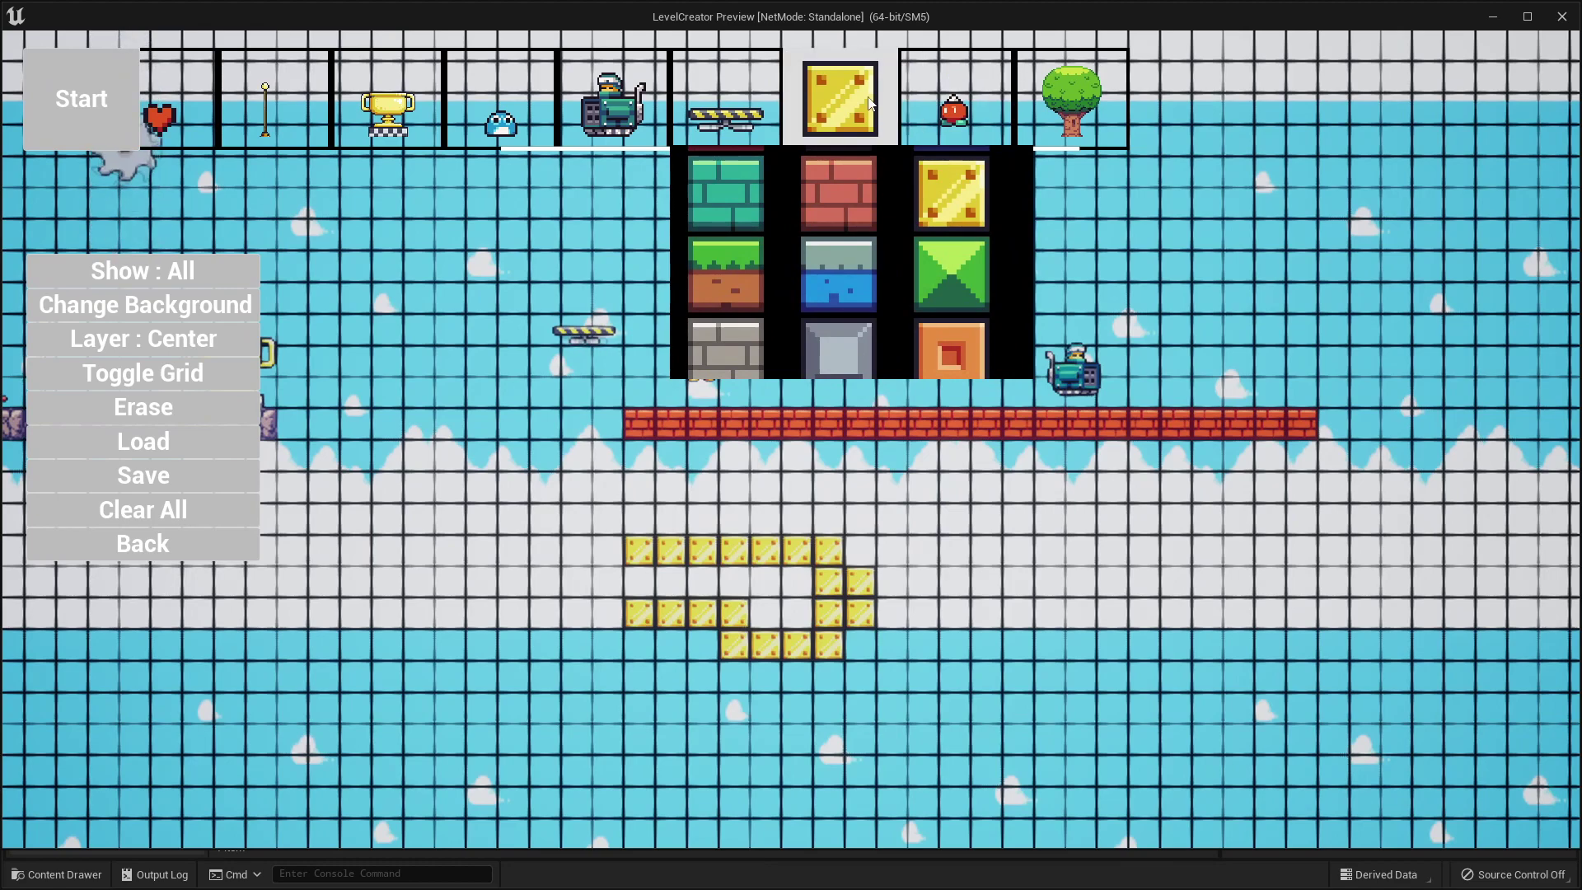
{"action": "left_click", "coordinate": [870, 102]}
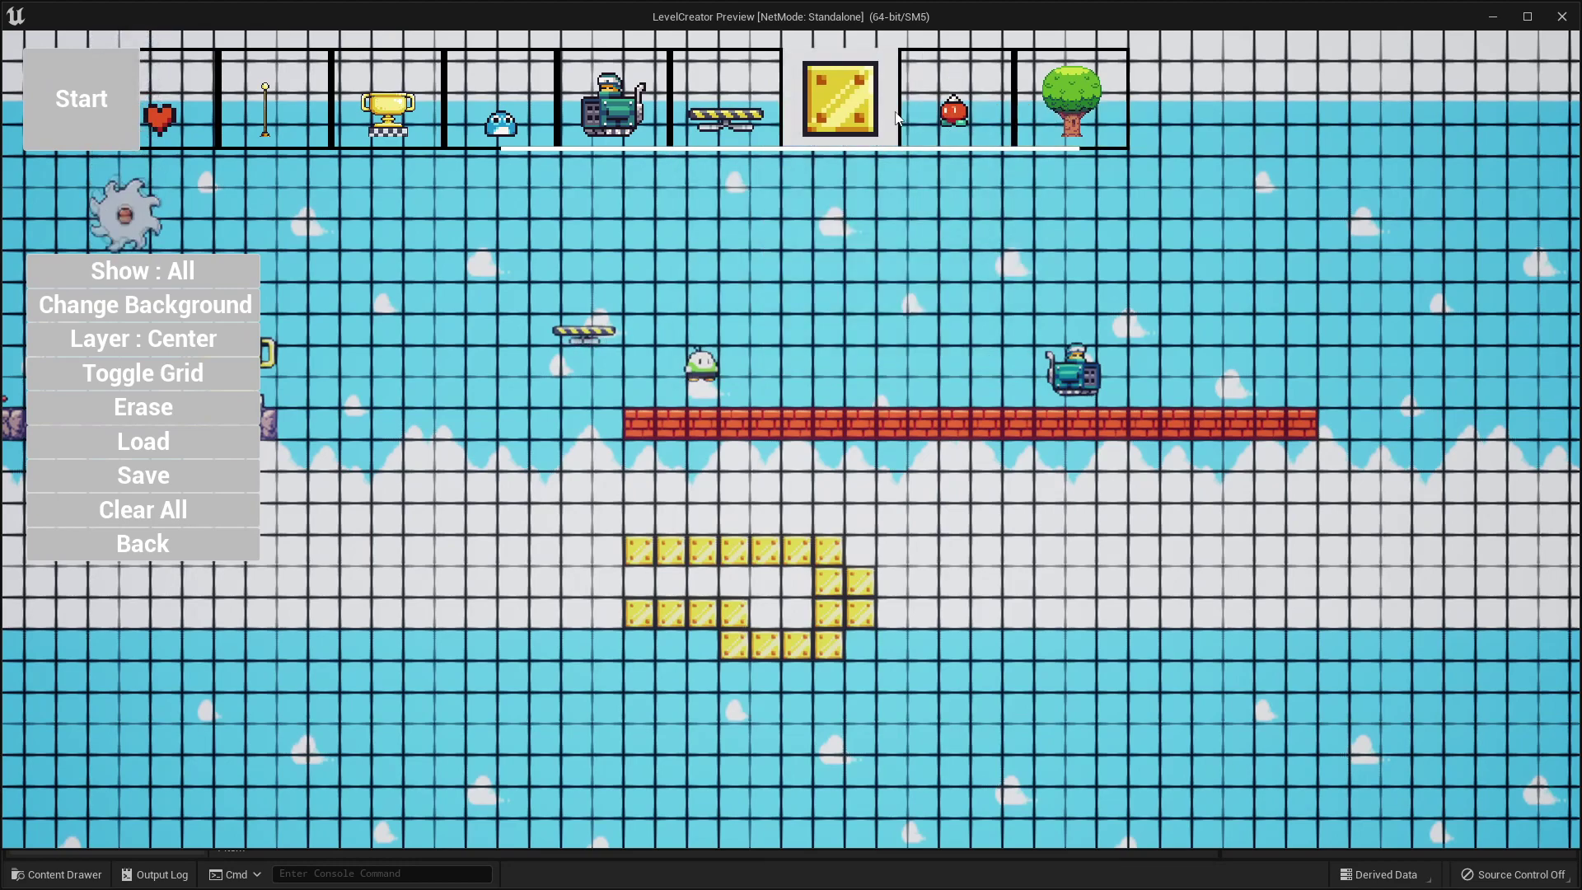
{"action": "left_click", "coordinate": [967, 102]}
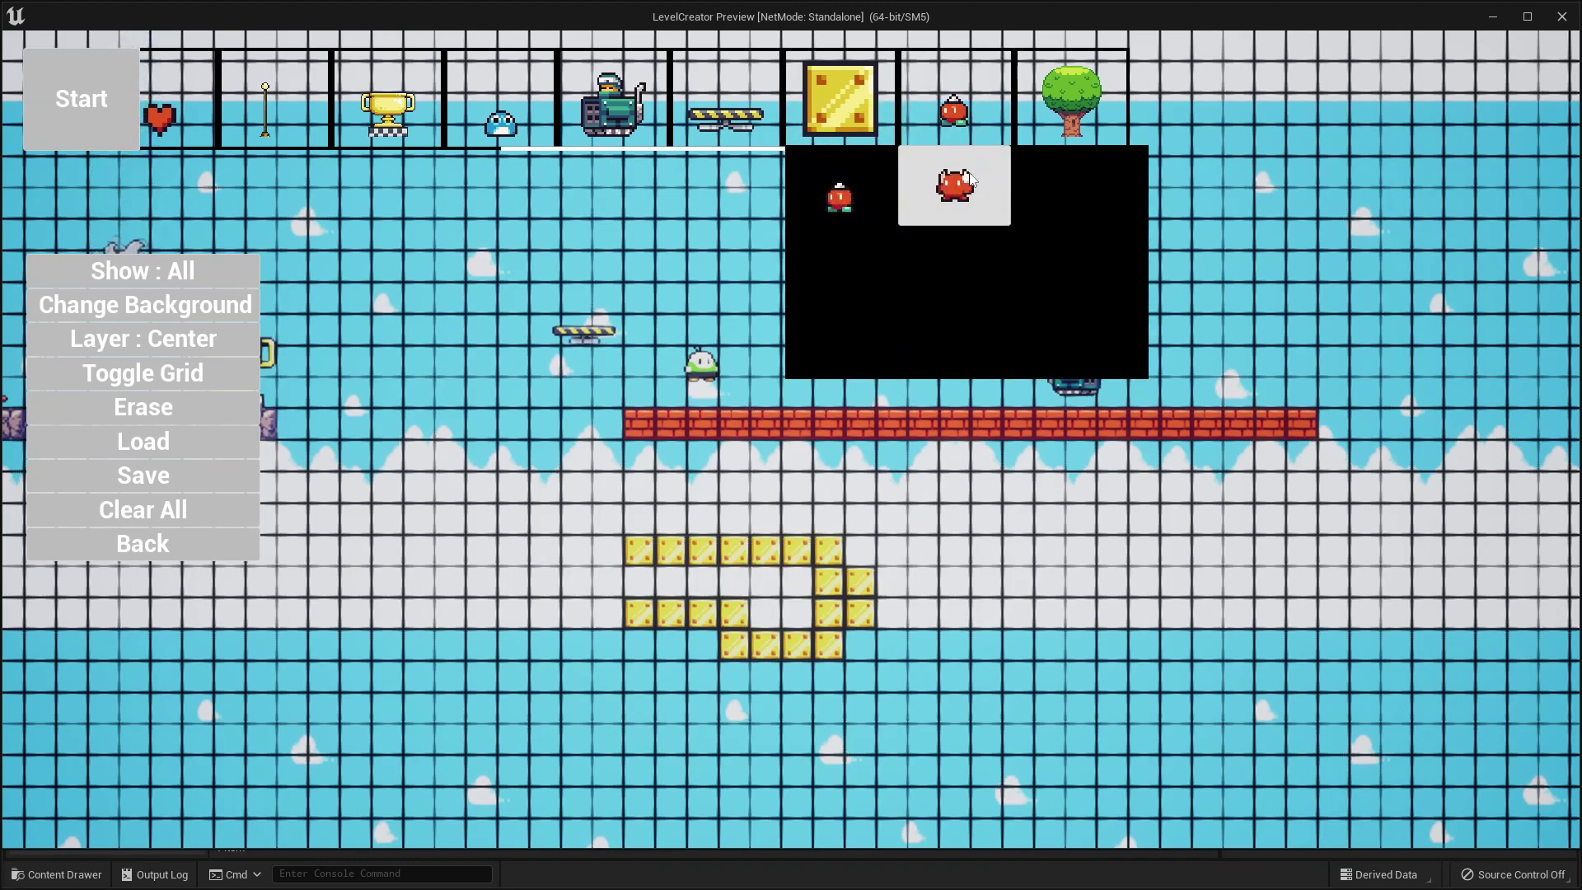
{"action": "left_click", "coordinate": [967, 186]}
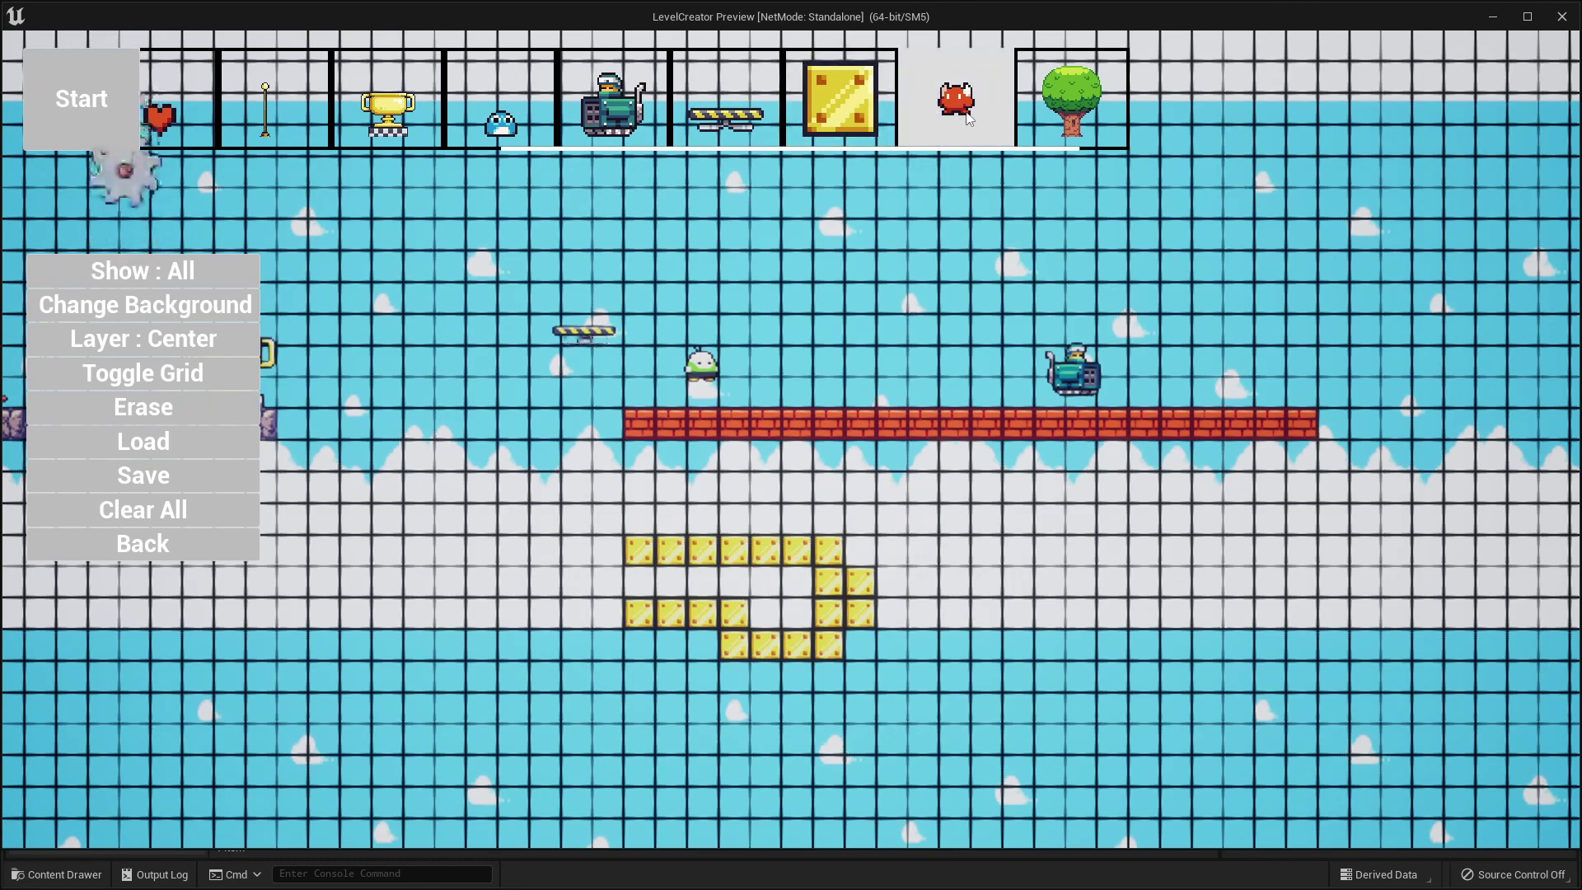
{"action": "scroll", "coordinate": [981, 113], "scroll_direction": "down", "scroll_amount": 1}
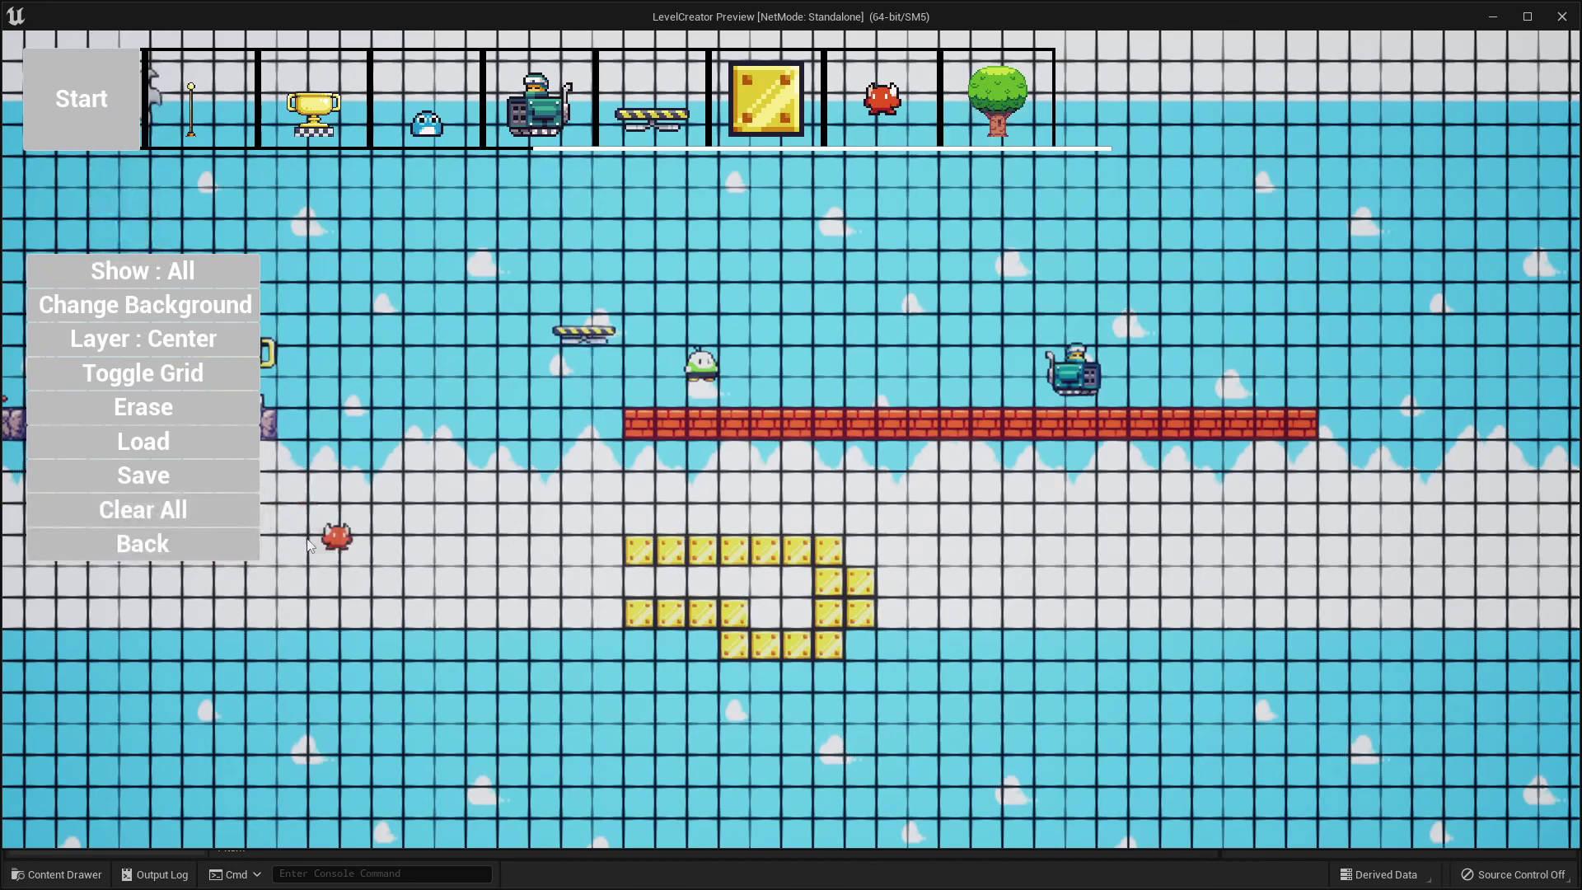
Play level1 from the main menu briefly, then pause and return to the menu.
{"action": "left_click", "coordinate": [205, 541]}
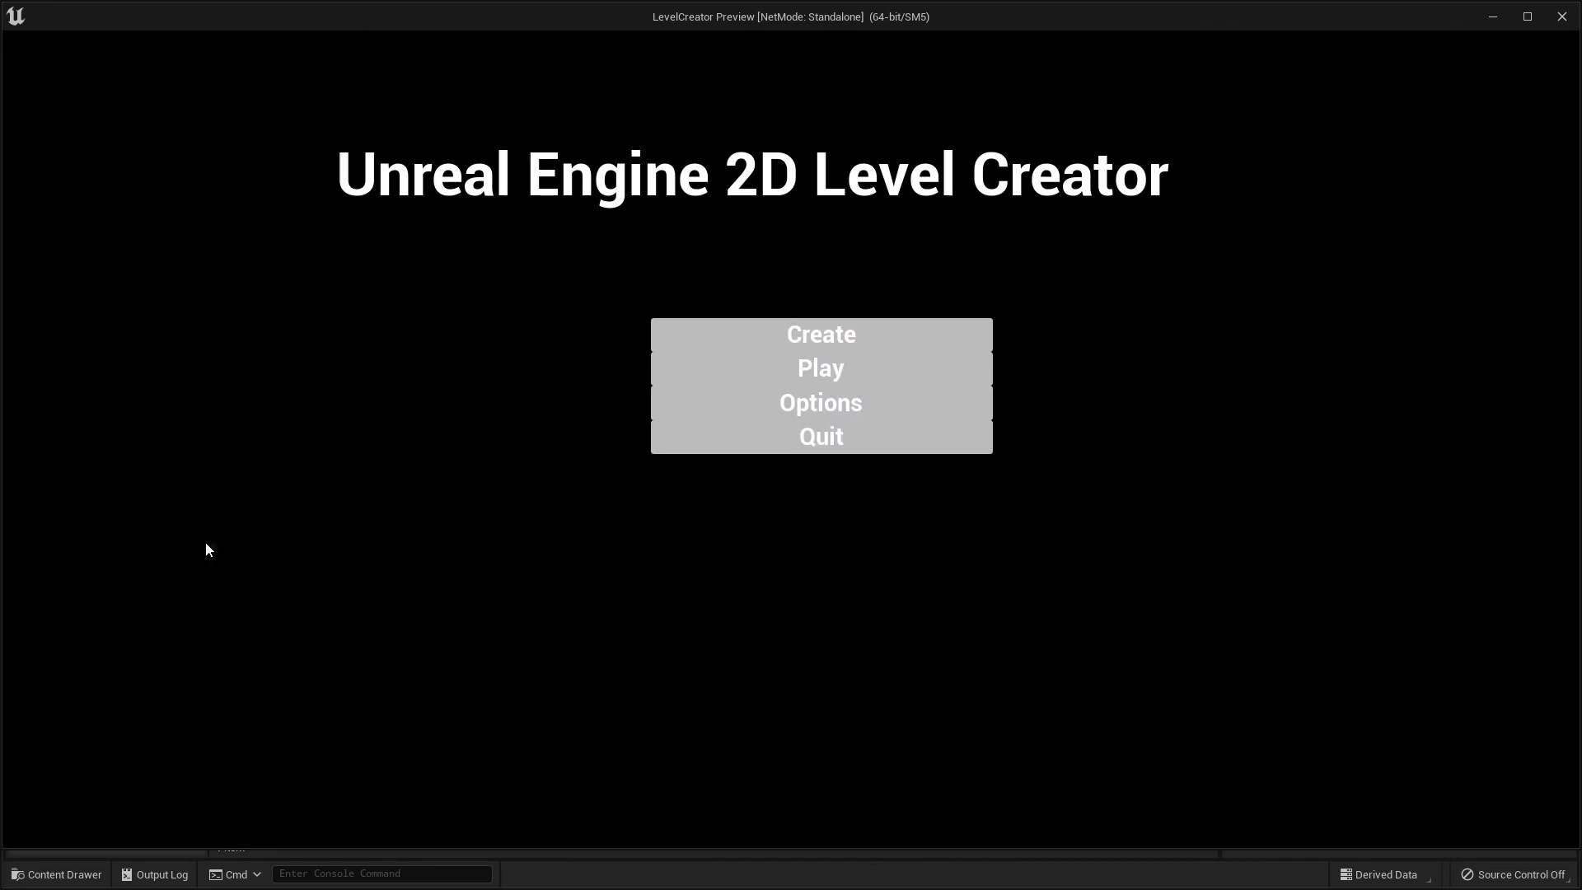
{"action": "left_click", "coordinate": [806, 379]}
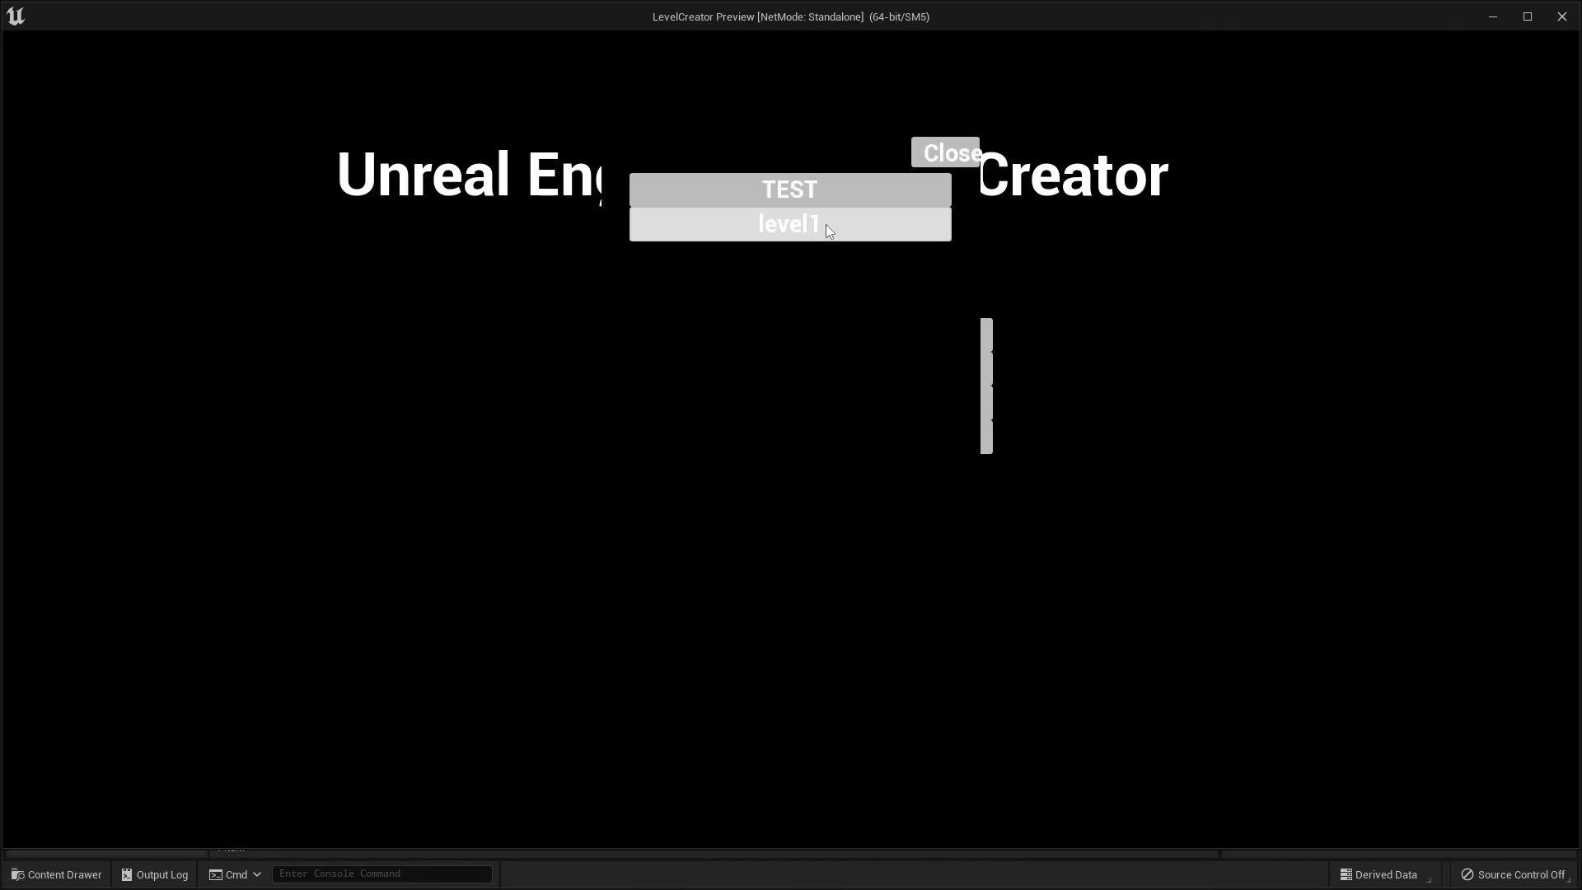
{"action": "left_click", "coordinate": [828, 237]}
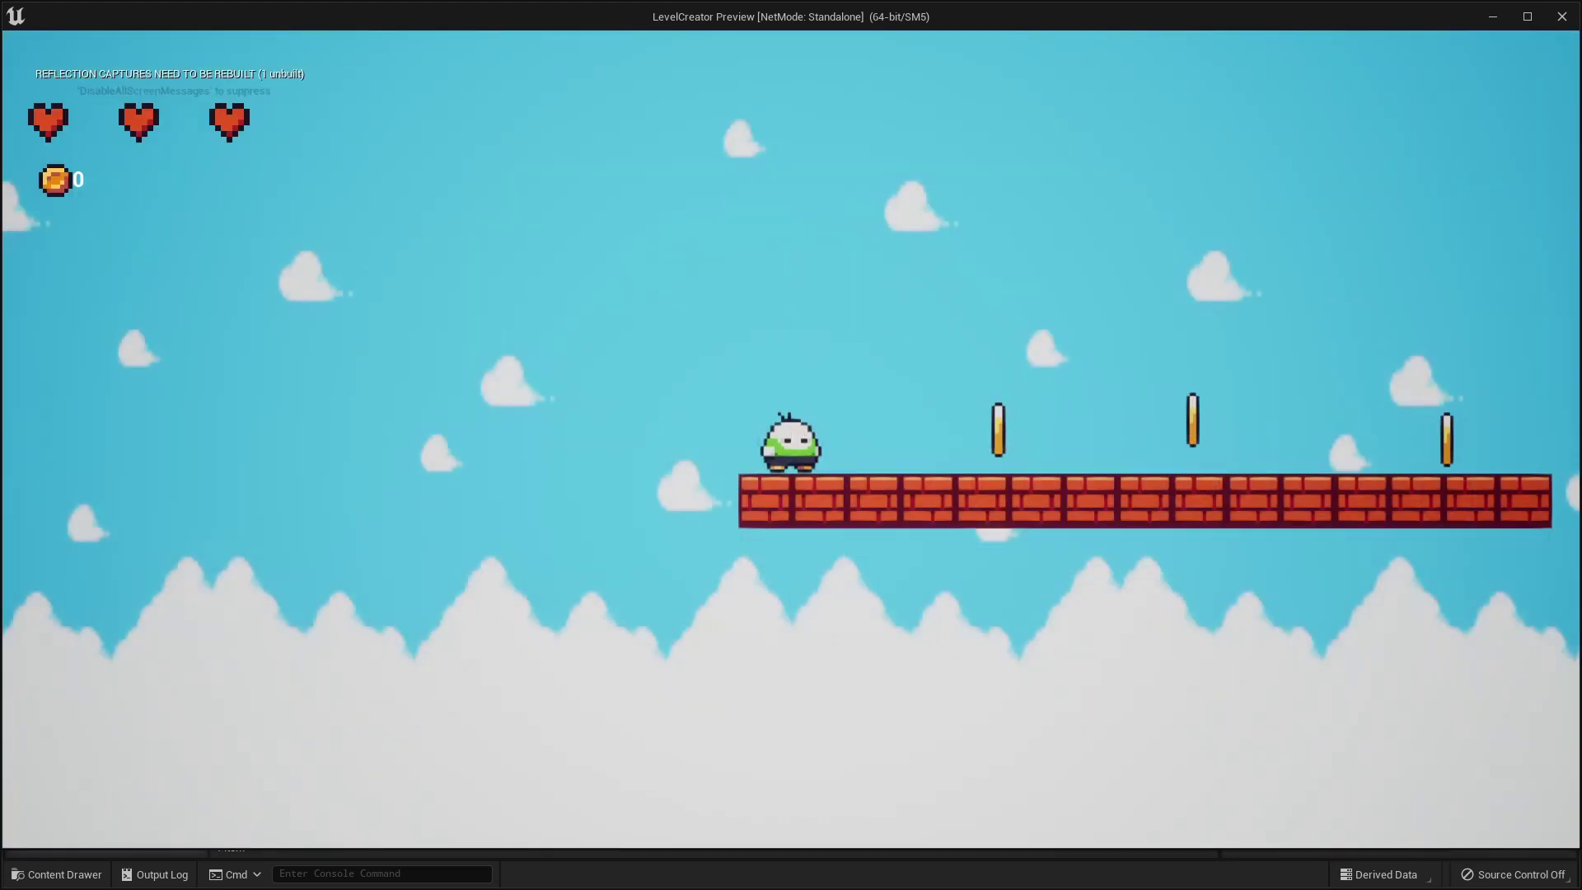
{"action": "key", "text": "d"}
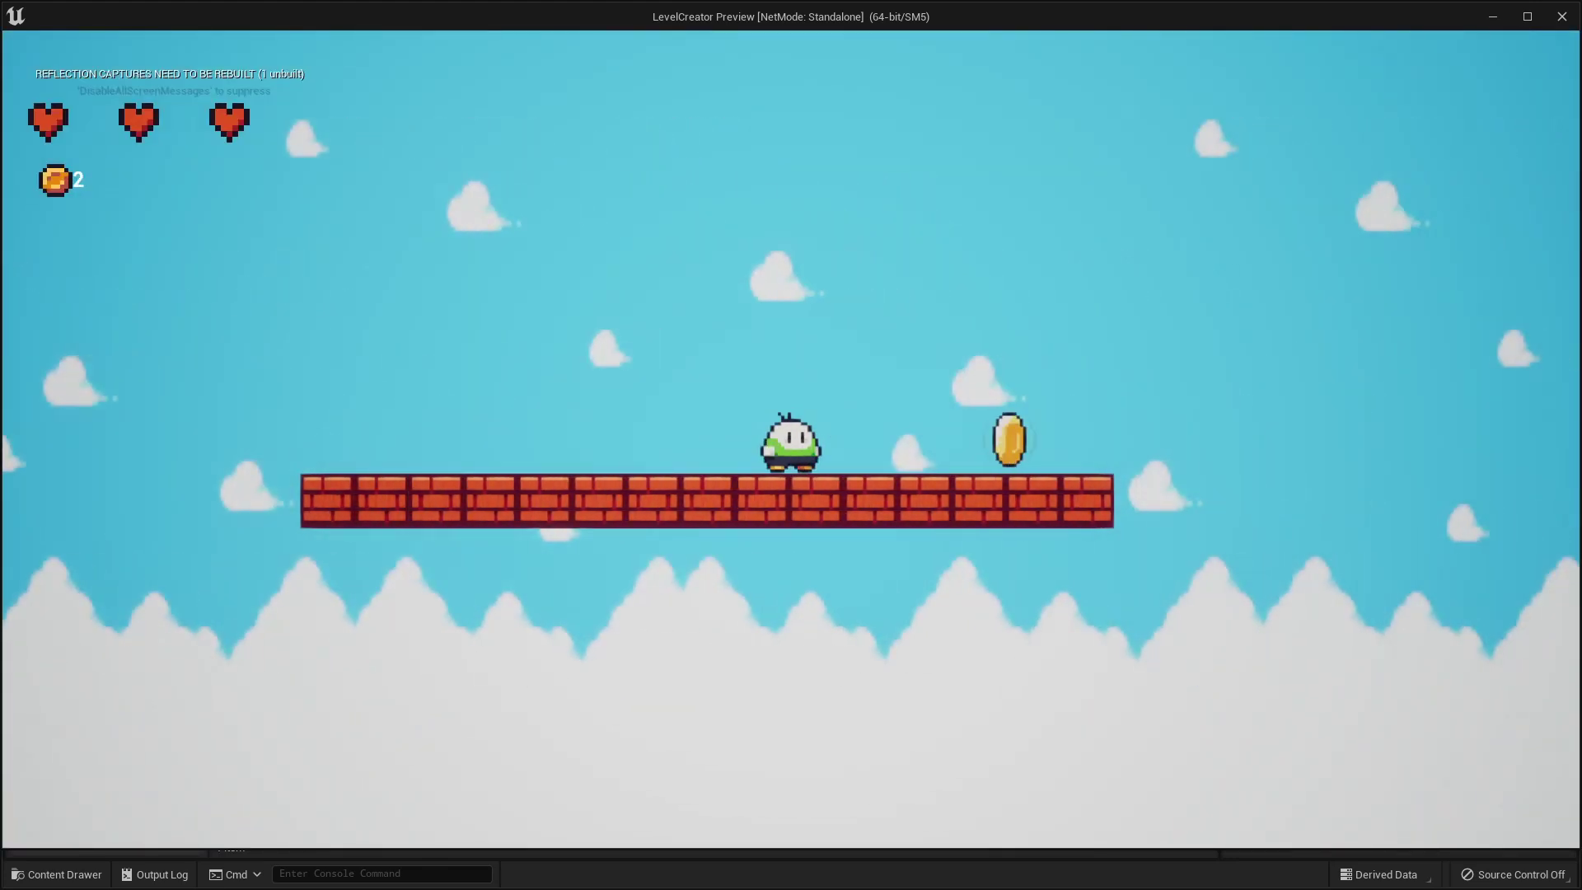
{"action": "key", "text": "a"}
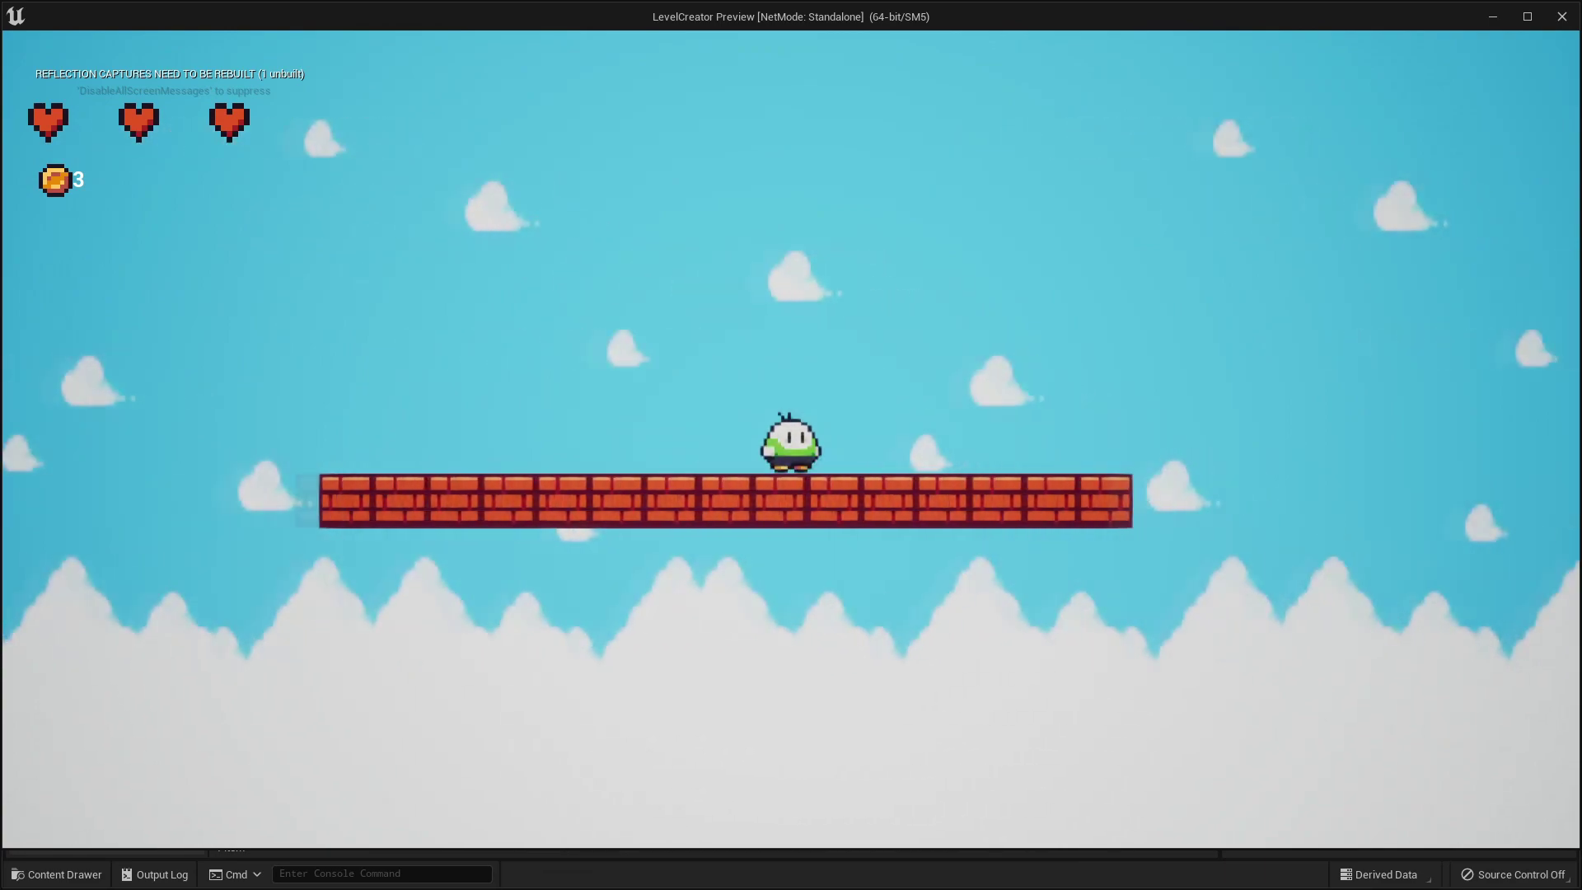
{"action": "key", "text": "d"}
{"action": "key", "text": "a"}
{"action": "key", "text": "d"}
{"action": "key", "text": "a"}
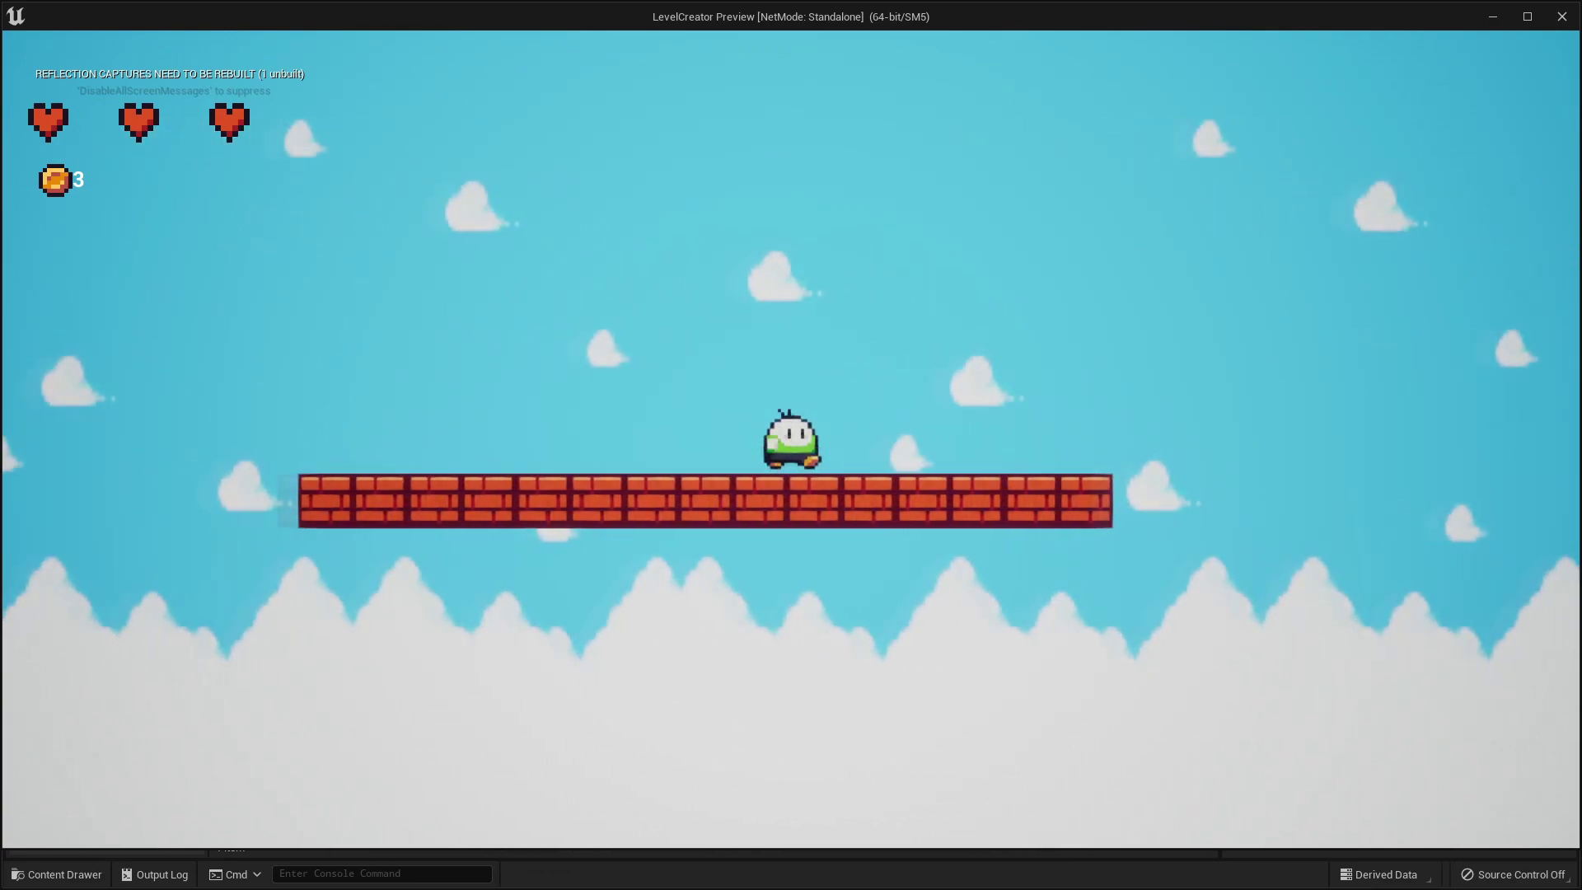
{"action": "key", "text": "d"}
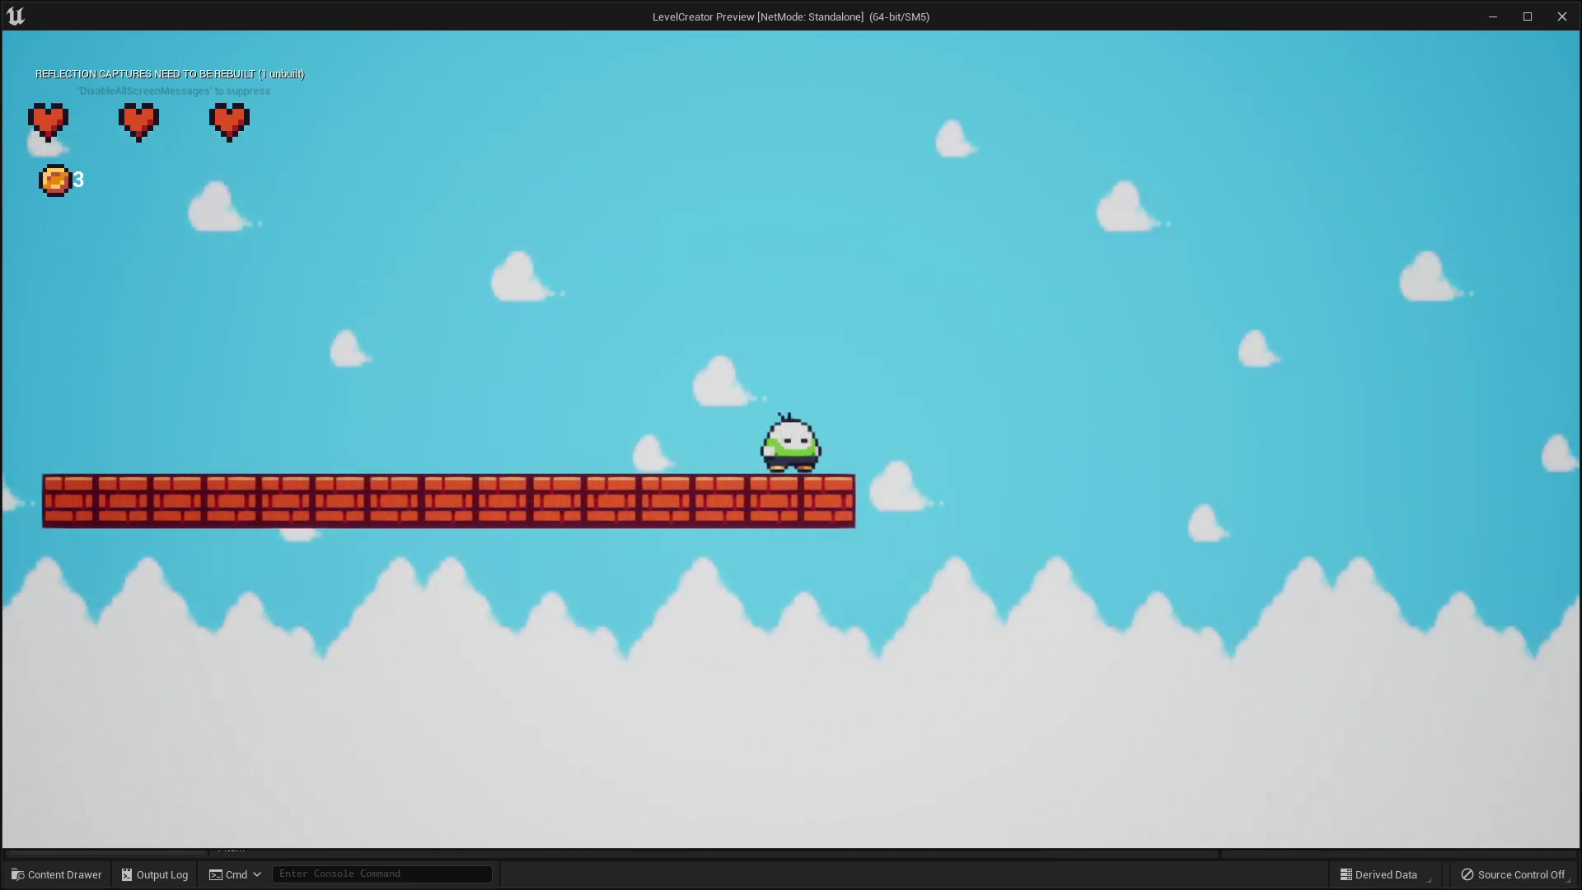
{"action": "key", "text": "Escape"}
{"action": "left_click", "coordinate": [864, 492]}
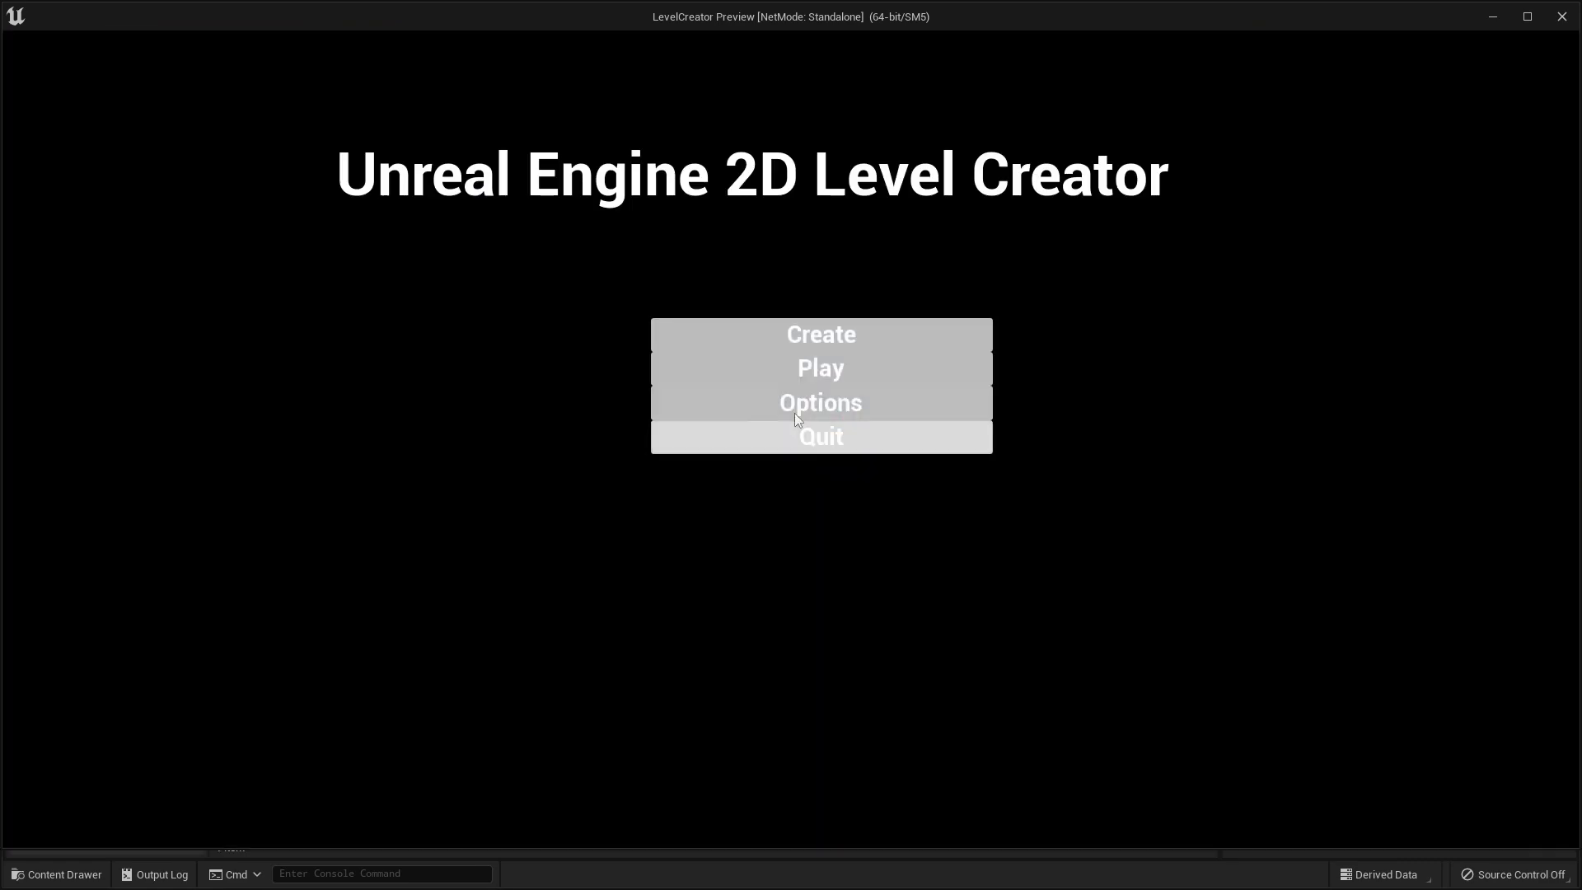
Load level1 again and run and jump the character to the trophy.
{"action": "left_click", "coordinate": [840, 379]}
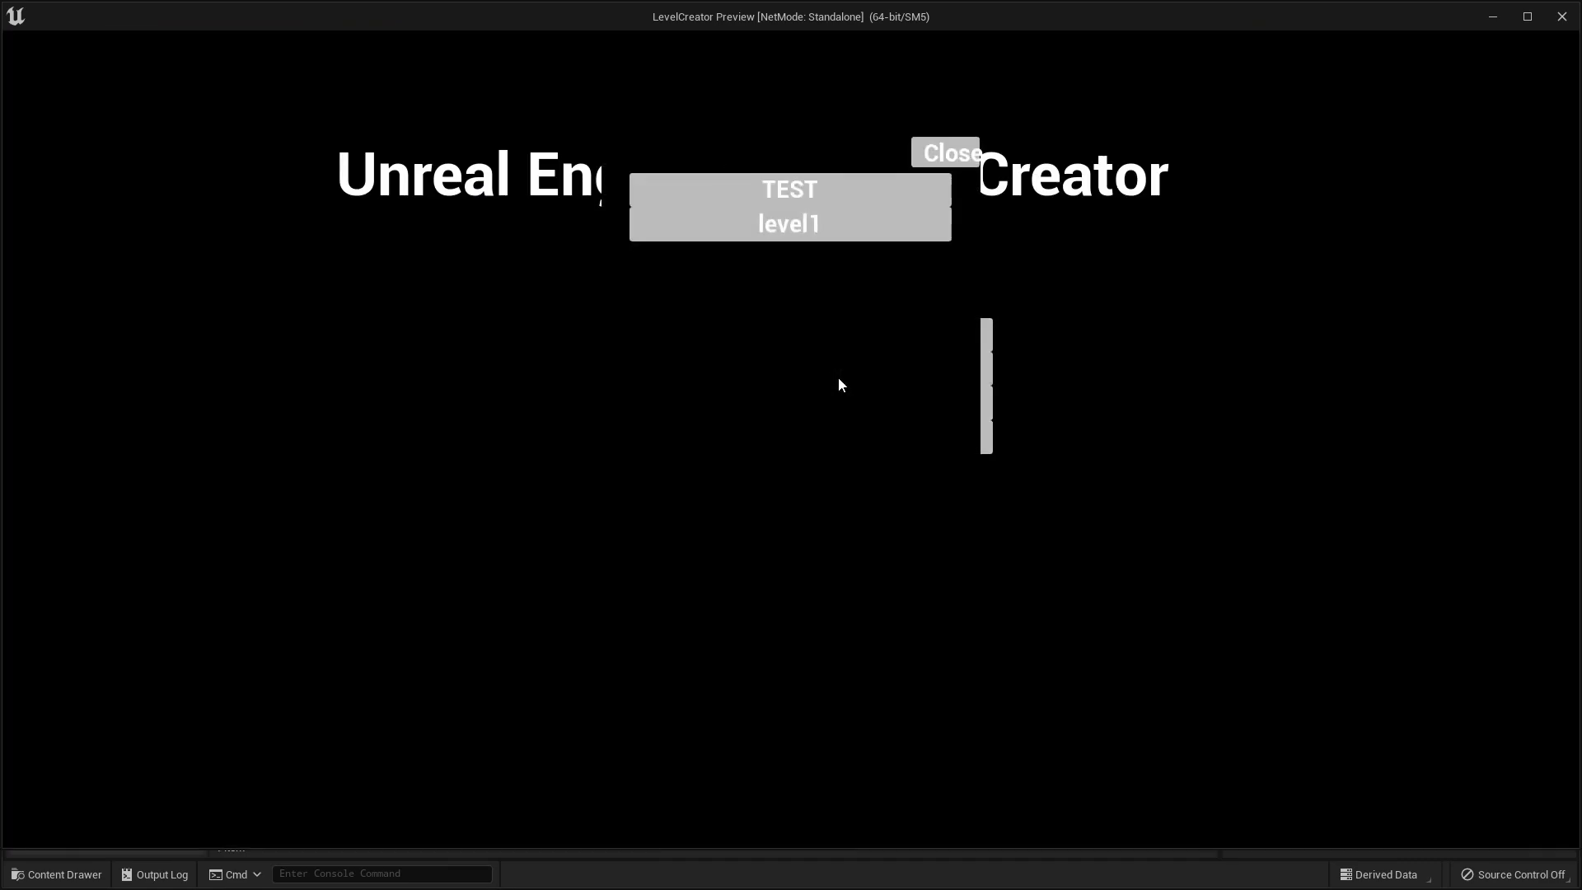
{"action": "left_click", "coordinate": [843, 220]}
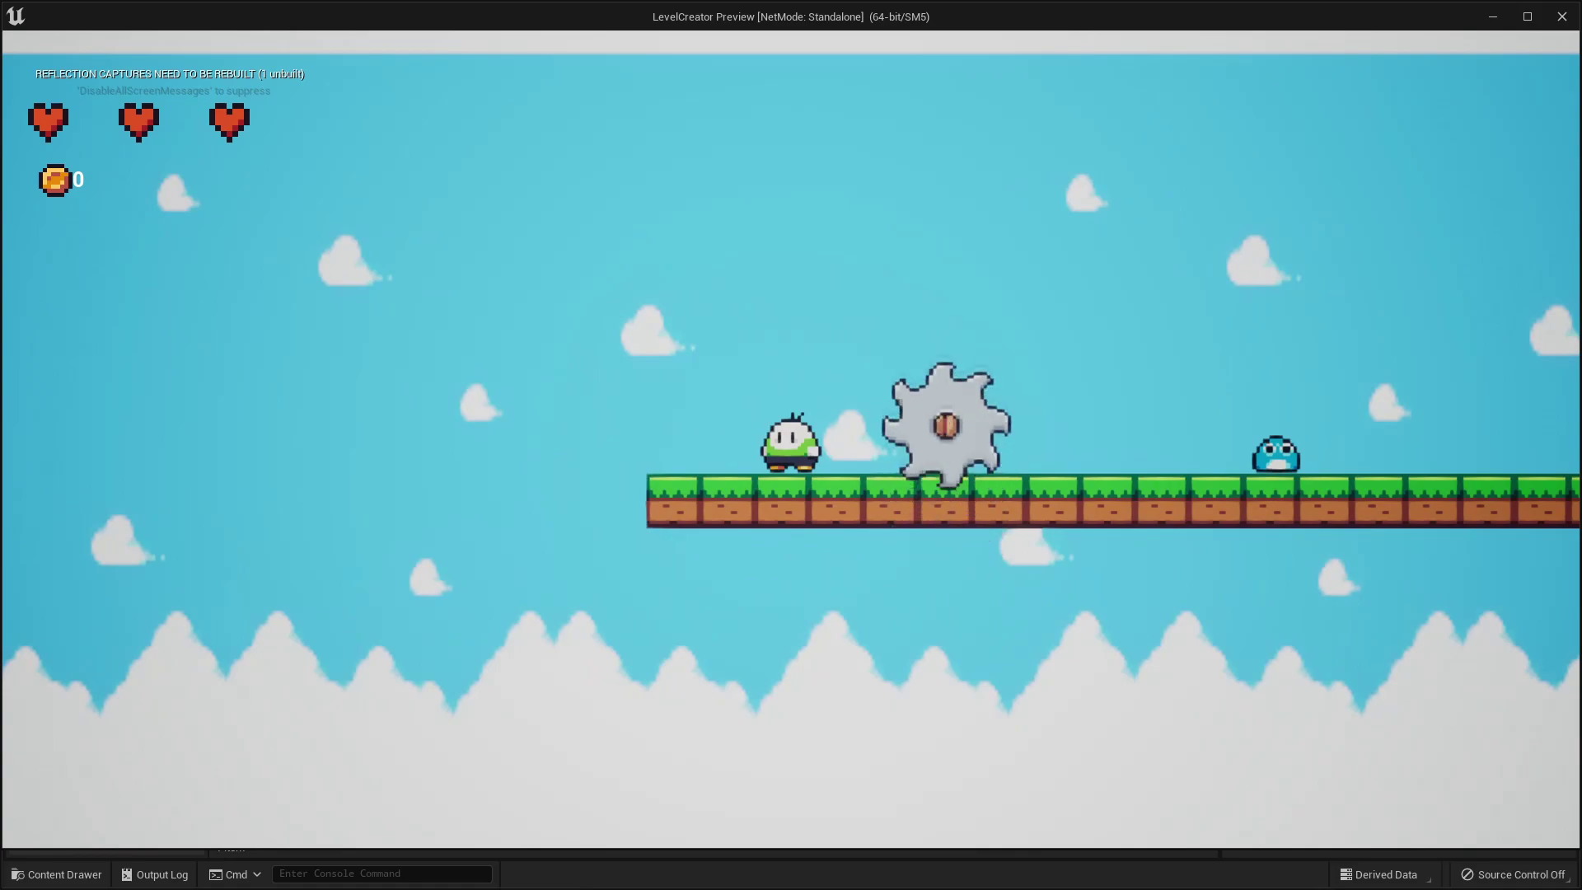
{"action": "key", "text": "d"}
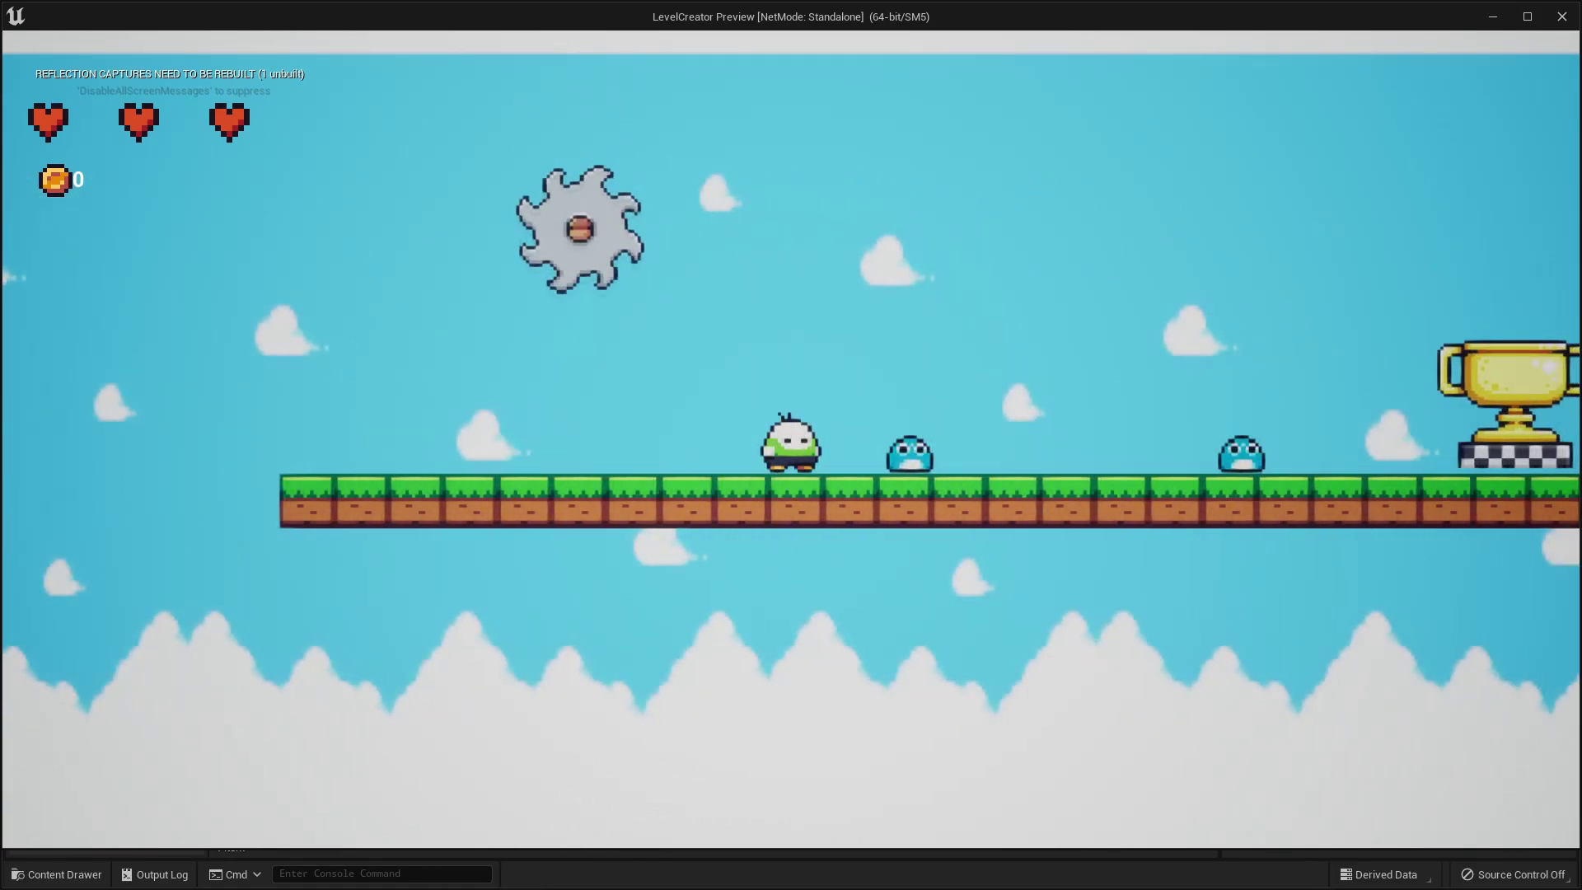
{"action": "key", "text": "d"}
{"action": "key", "text": "space"}
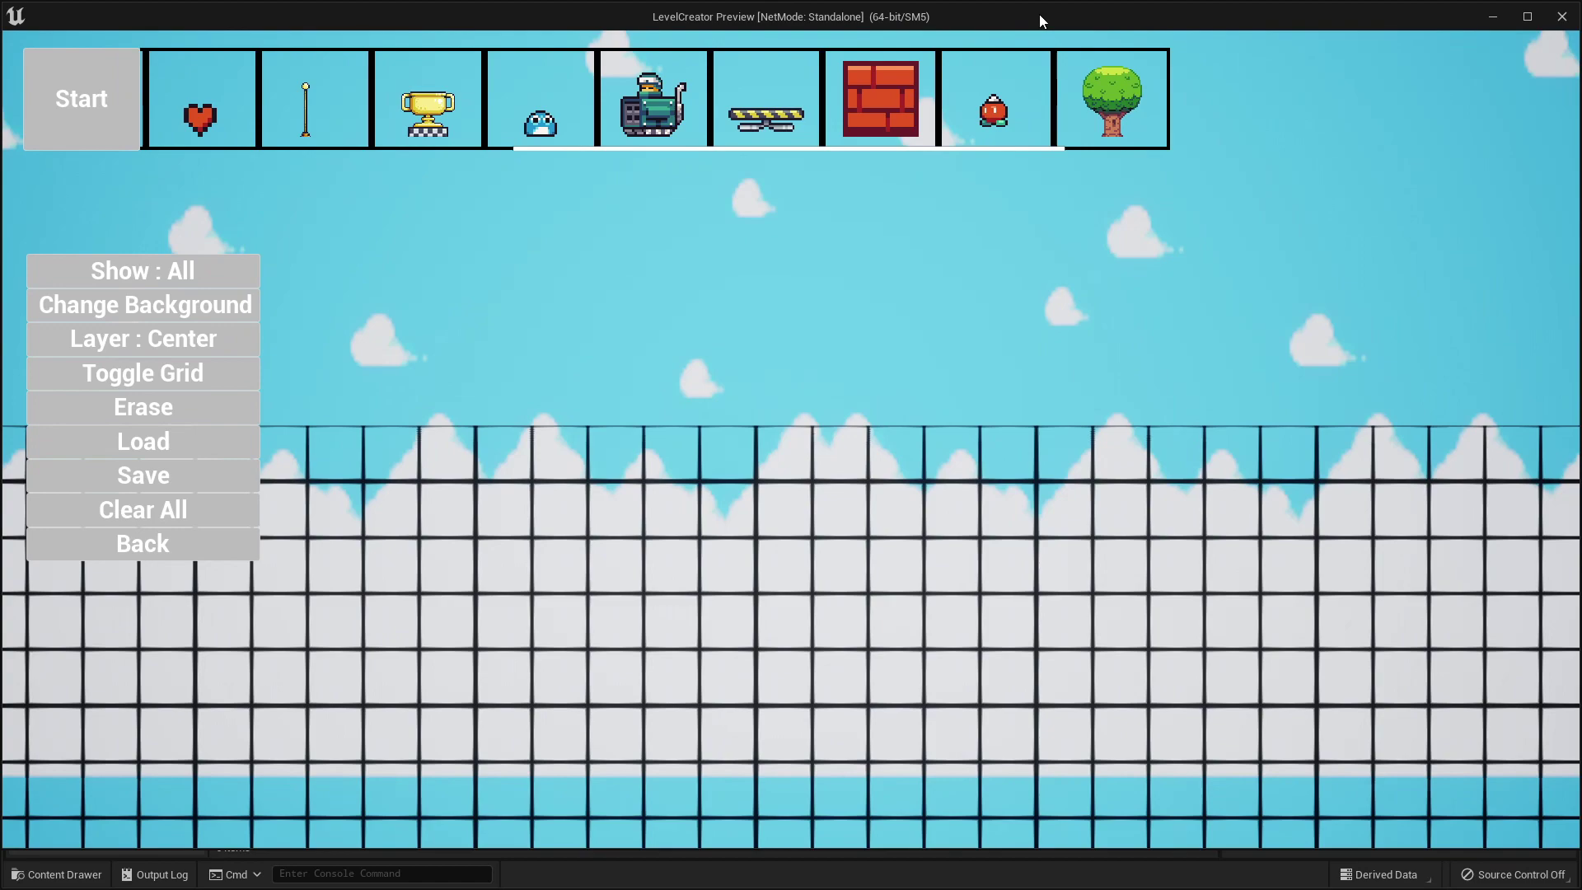
Browse the brick palette's grass, stone, metal and coloured block variants.
{"action": "left_click", "coordinate": [913, 124]}
{"action": "scroll", "coordinate": [887, 231], "scroll_direction": "down", "scroll_amount": 2}
{"action": "scroll", "coordinate": [887, 235], "scroll_direction": "up", "scroll_amount": 1}
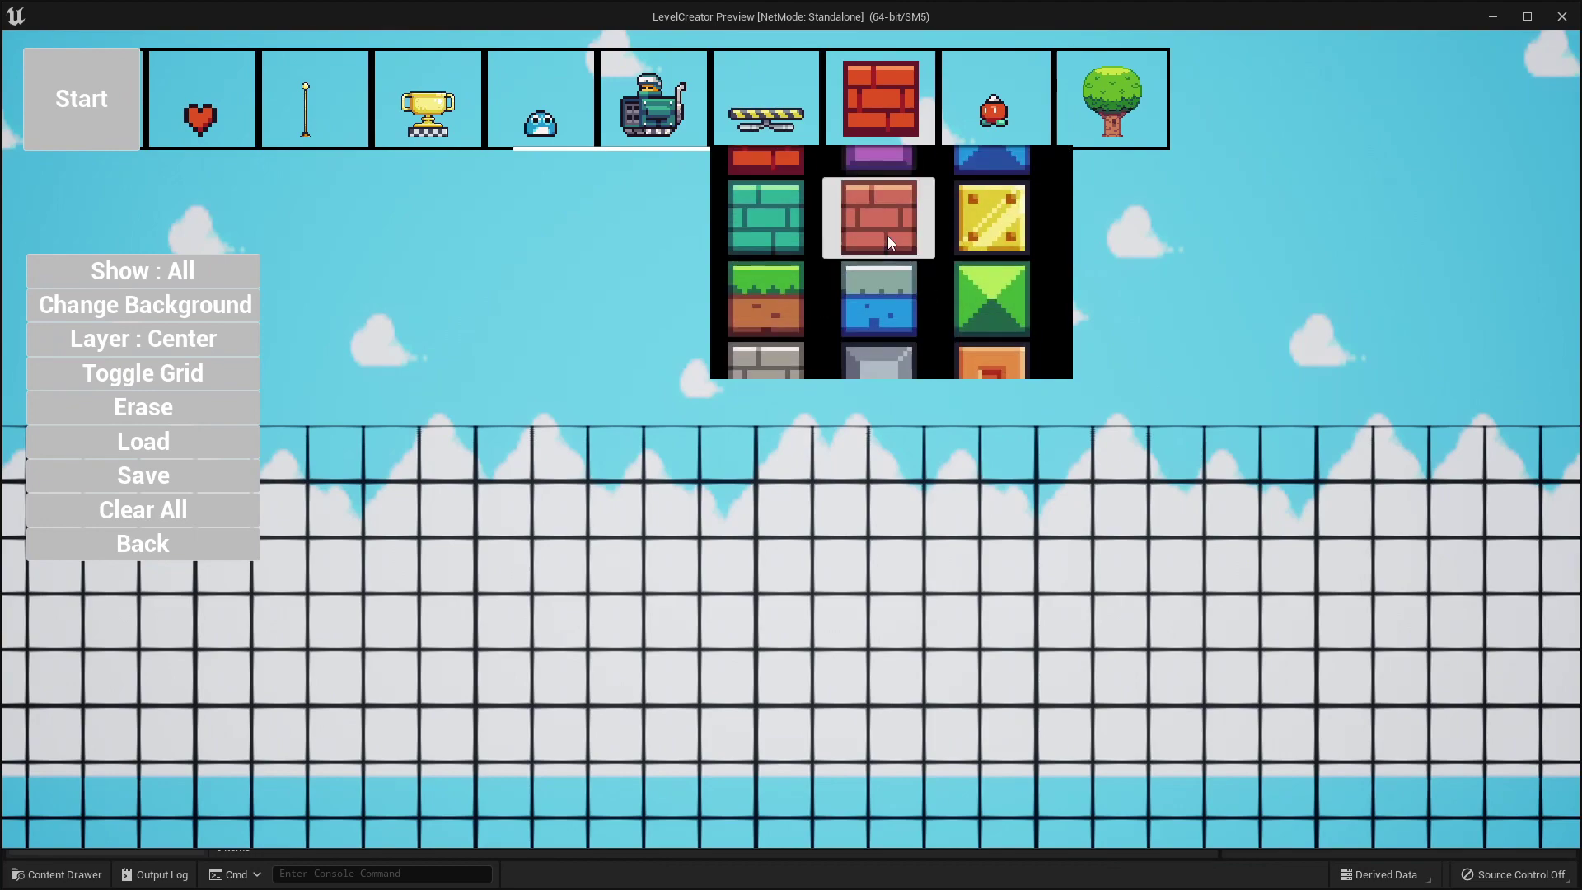
{"action": "scroll", "coordinate": [887, 235], "scroll_direction": "up", "scroll_amount": 1}
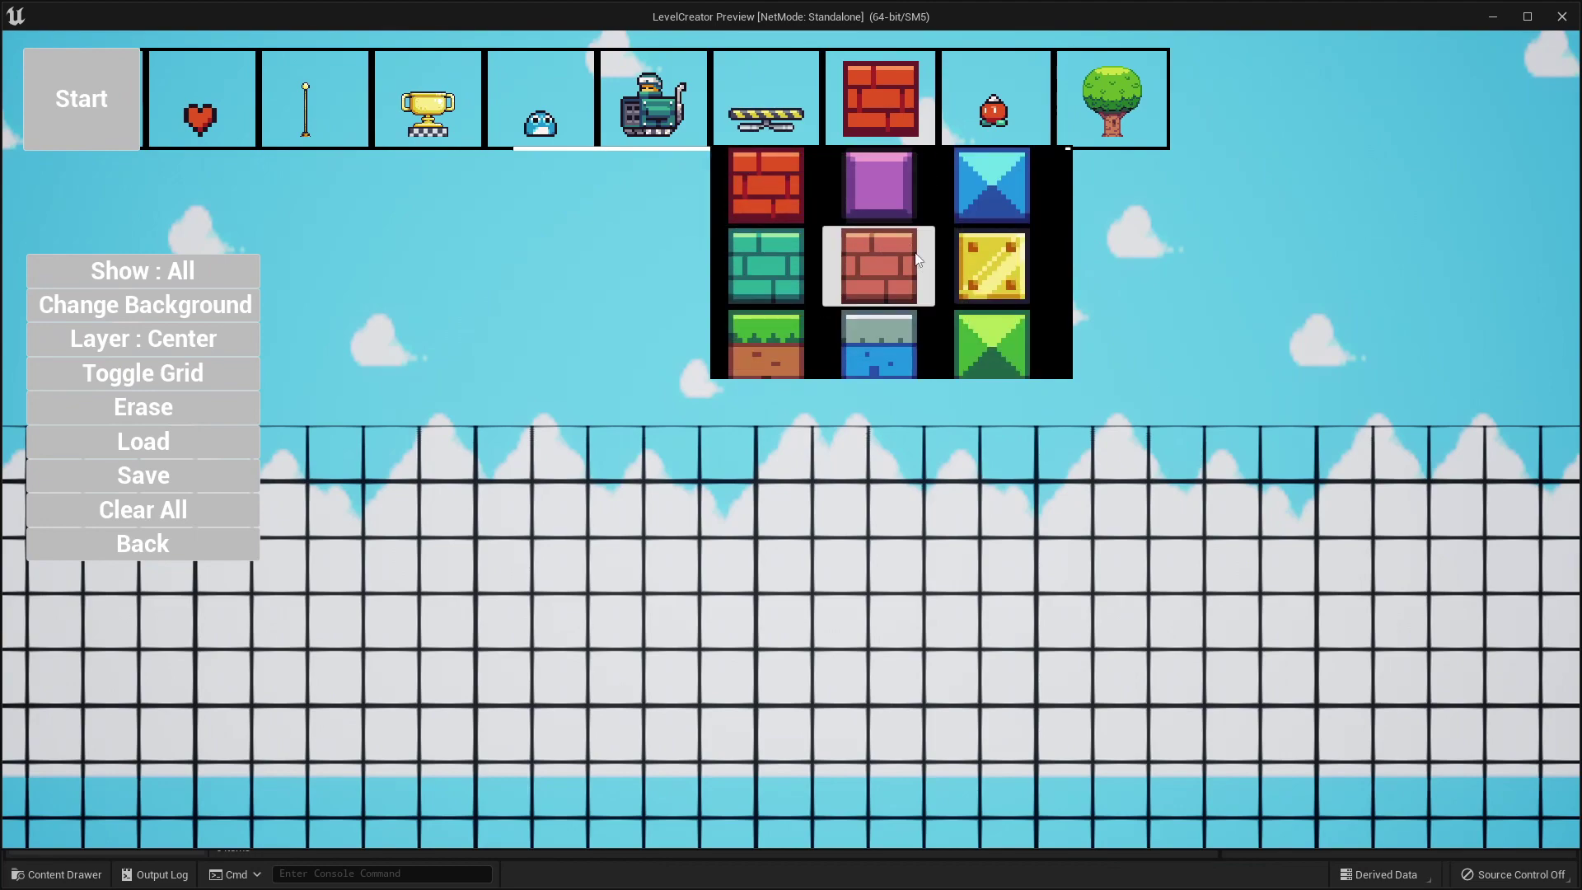
{"action": "scroll", "coordinate": [914, 261], "scroll_direction": "down", "scroll_amount": 2}
{"action": "scroll", "coordinate": [997, 309], "scroll_direction": "down", "scroll_amount": 1}
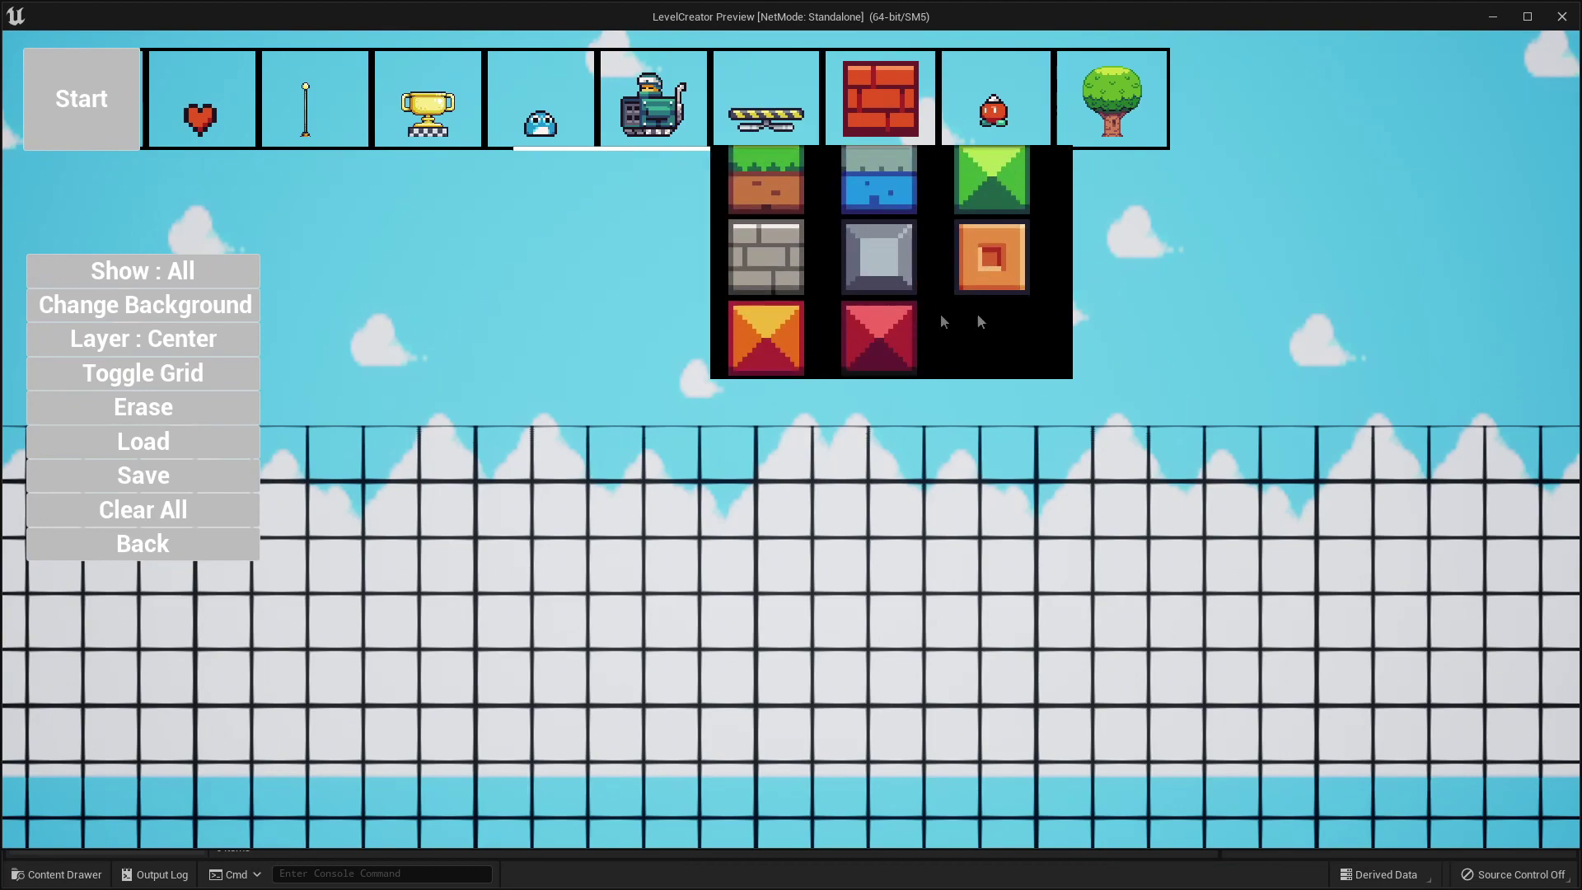
Close the game preview and highlight the 16 x 16 tile size note in the browser.
{"action": "left_click", "coordinate": [1561, 18]}
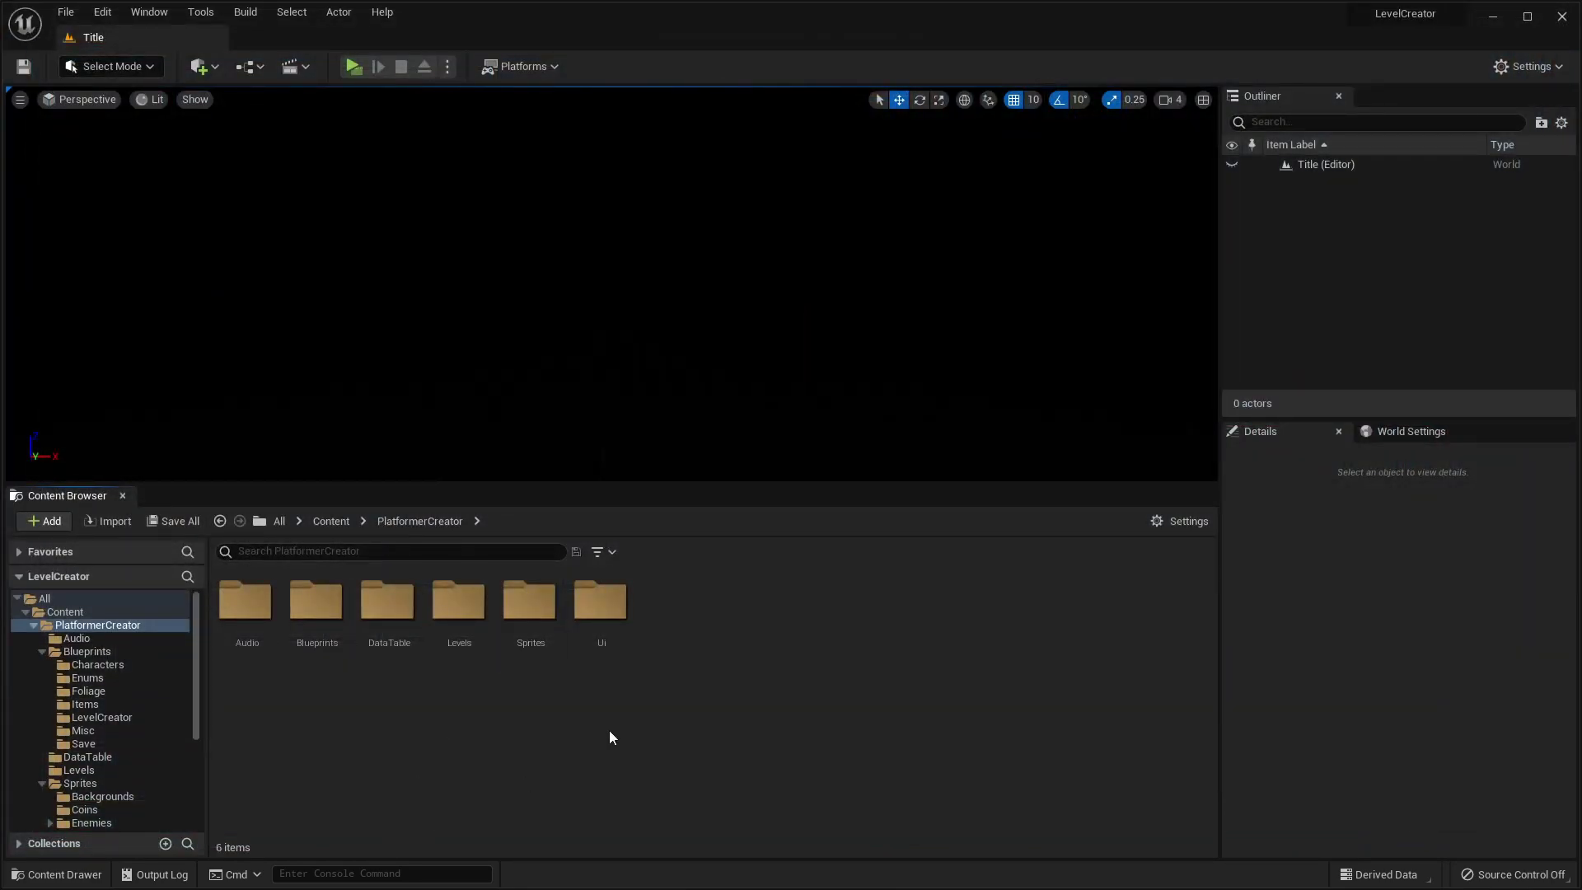
{"action": "key", "text": "super"}
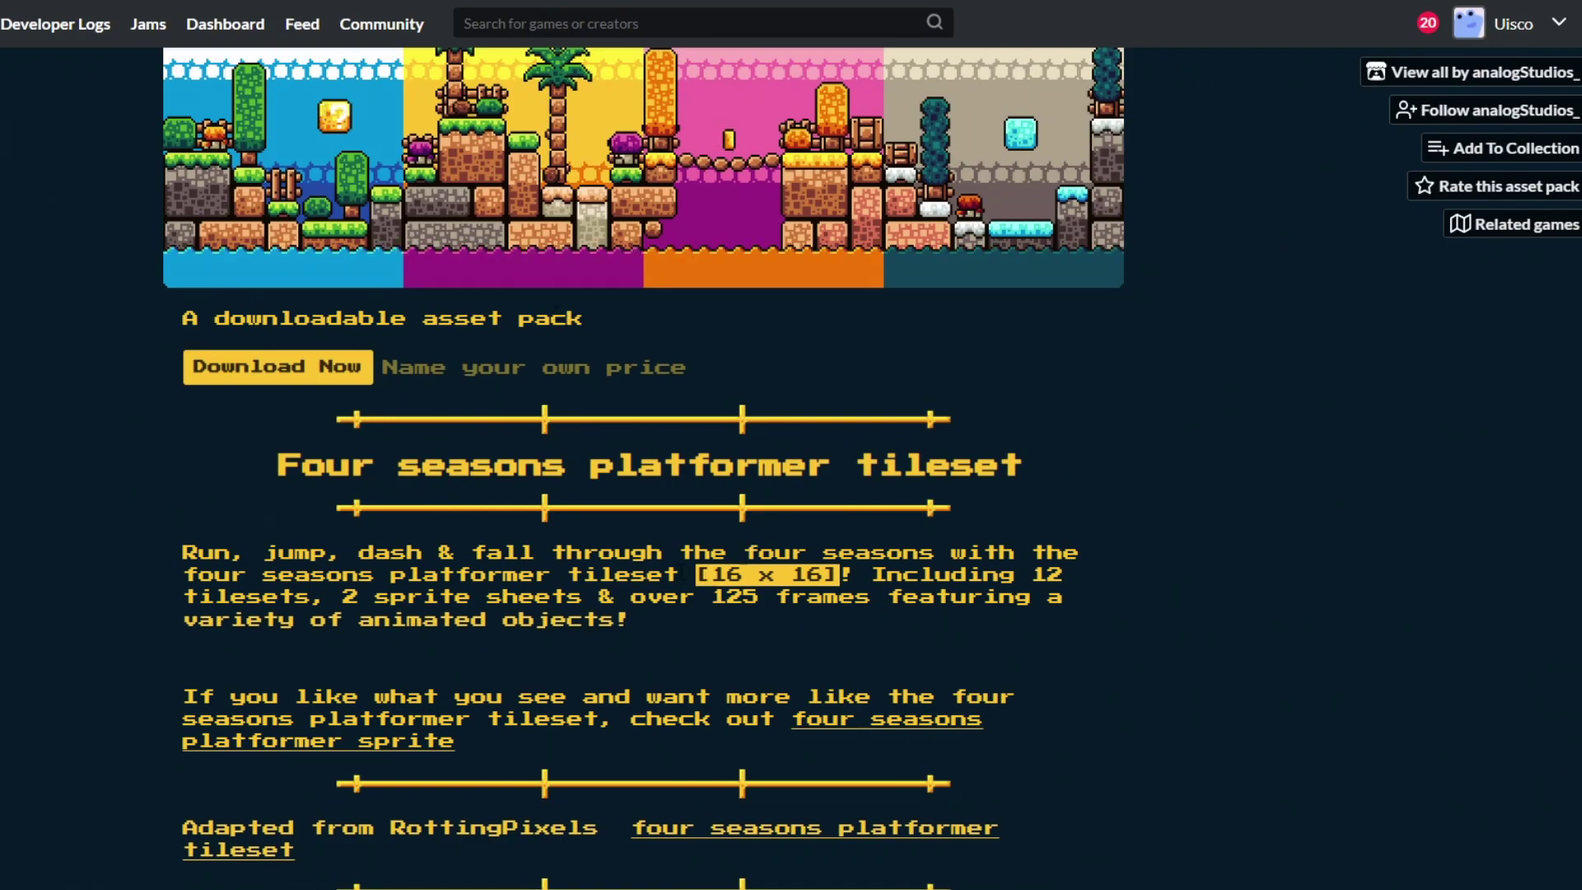
{"action": "left_click_drag", "start_coordinate": [681, 575], "coordinate": [828, 575]}
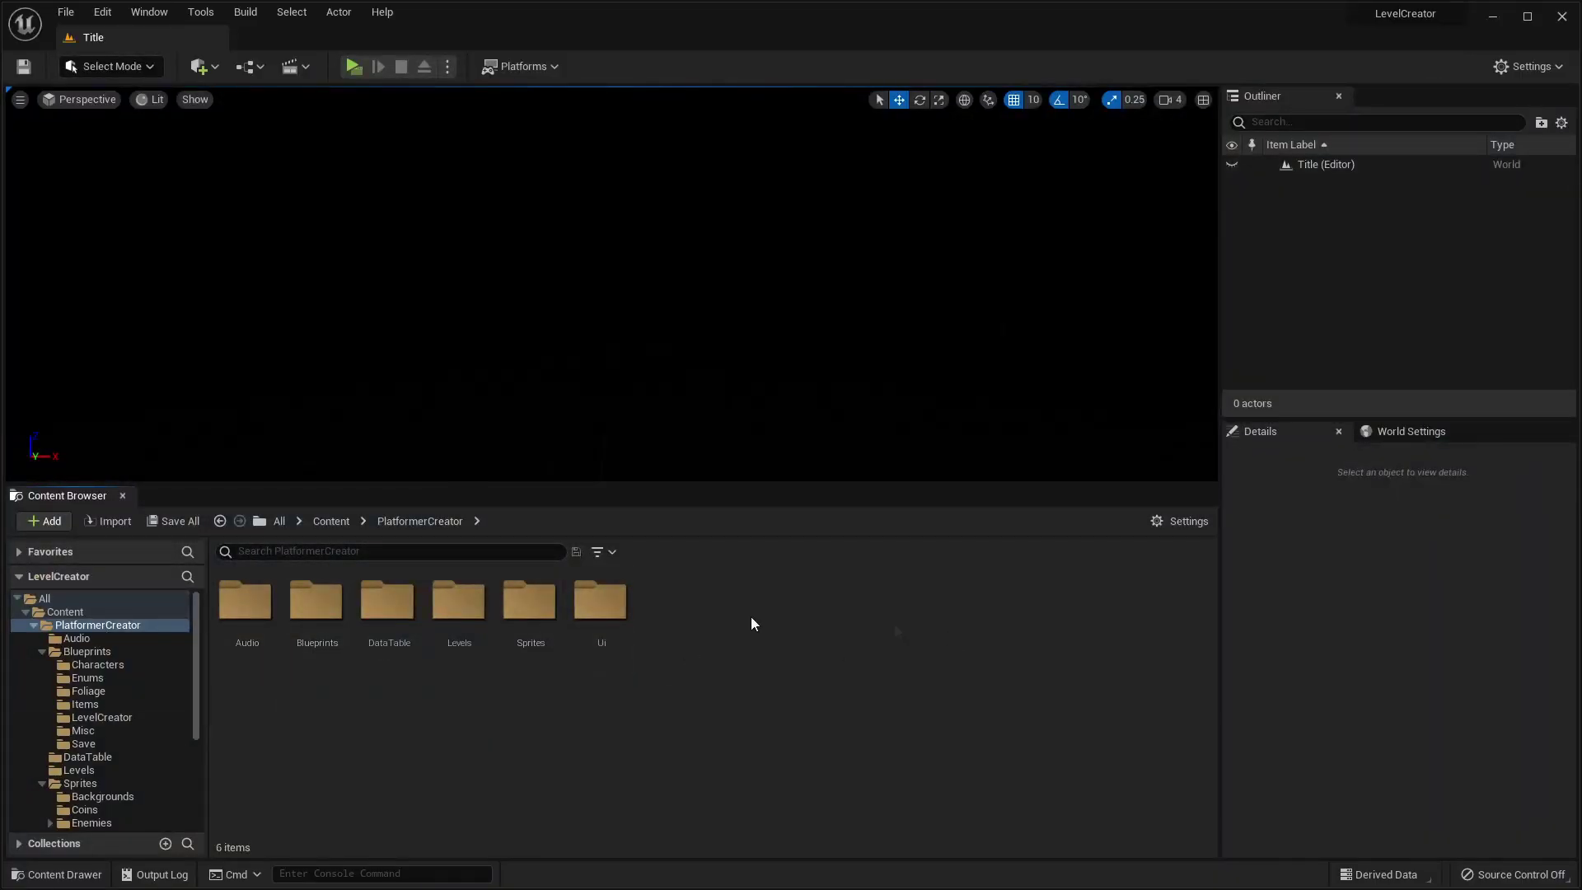
Create a new folder named example inside the Sprites folder.
{"action": "left_click", "coordinate": [111, 782]}
{"action": "right_click", "coordinate": [876, 783]}
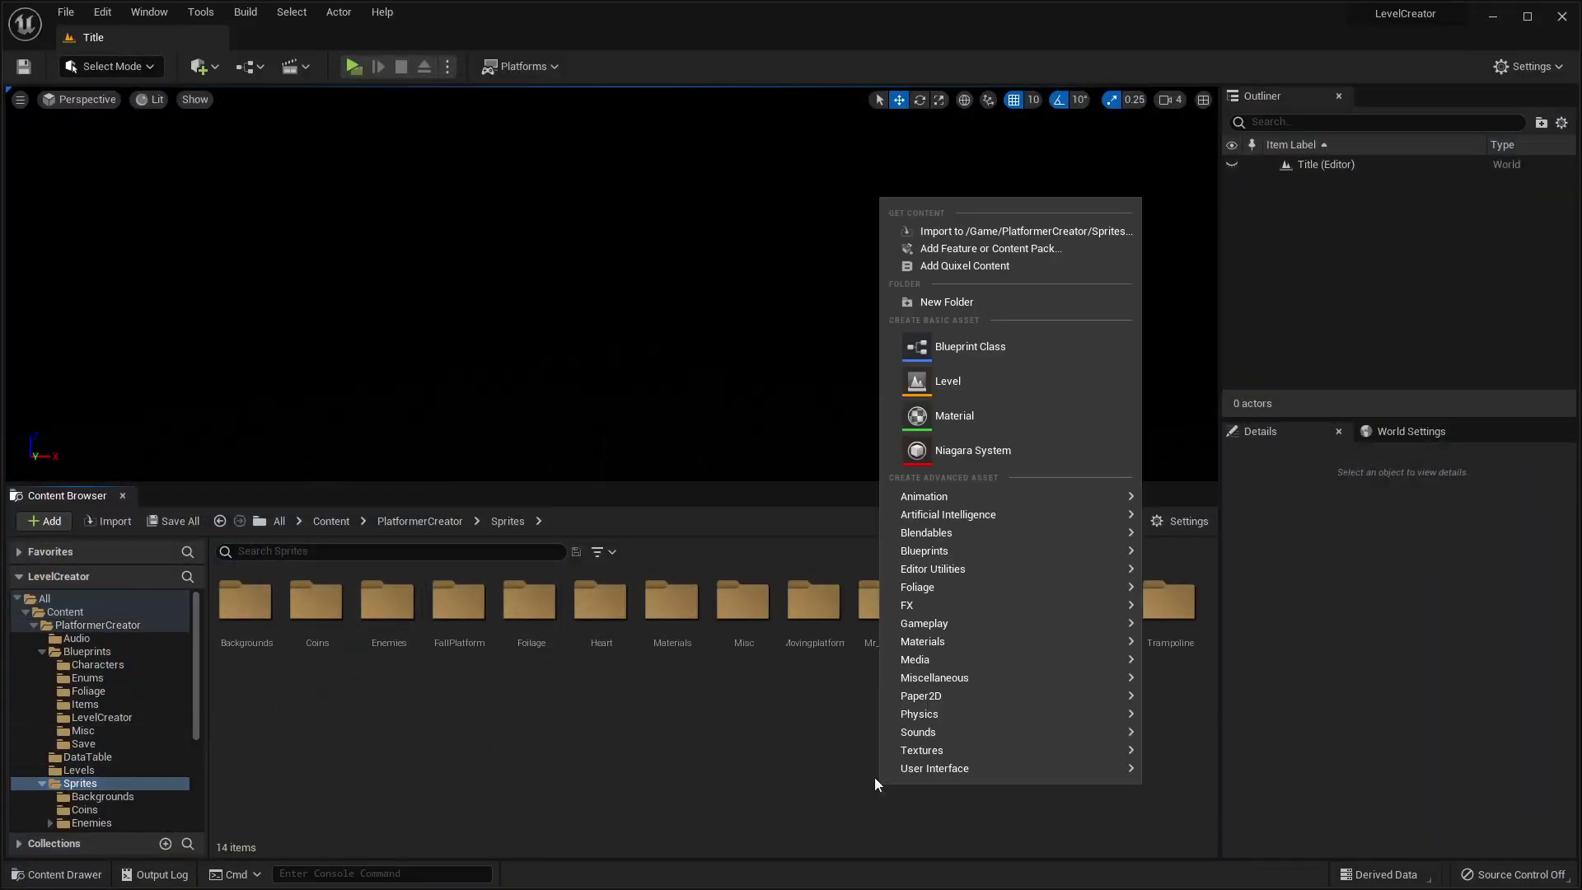
{"action": "type", "text": "E"}
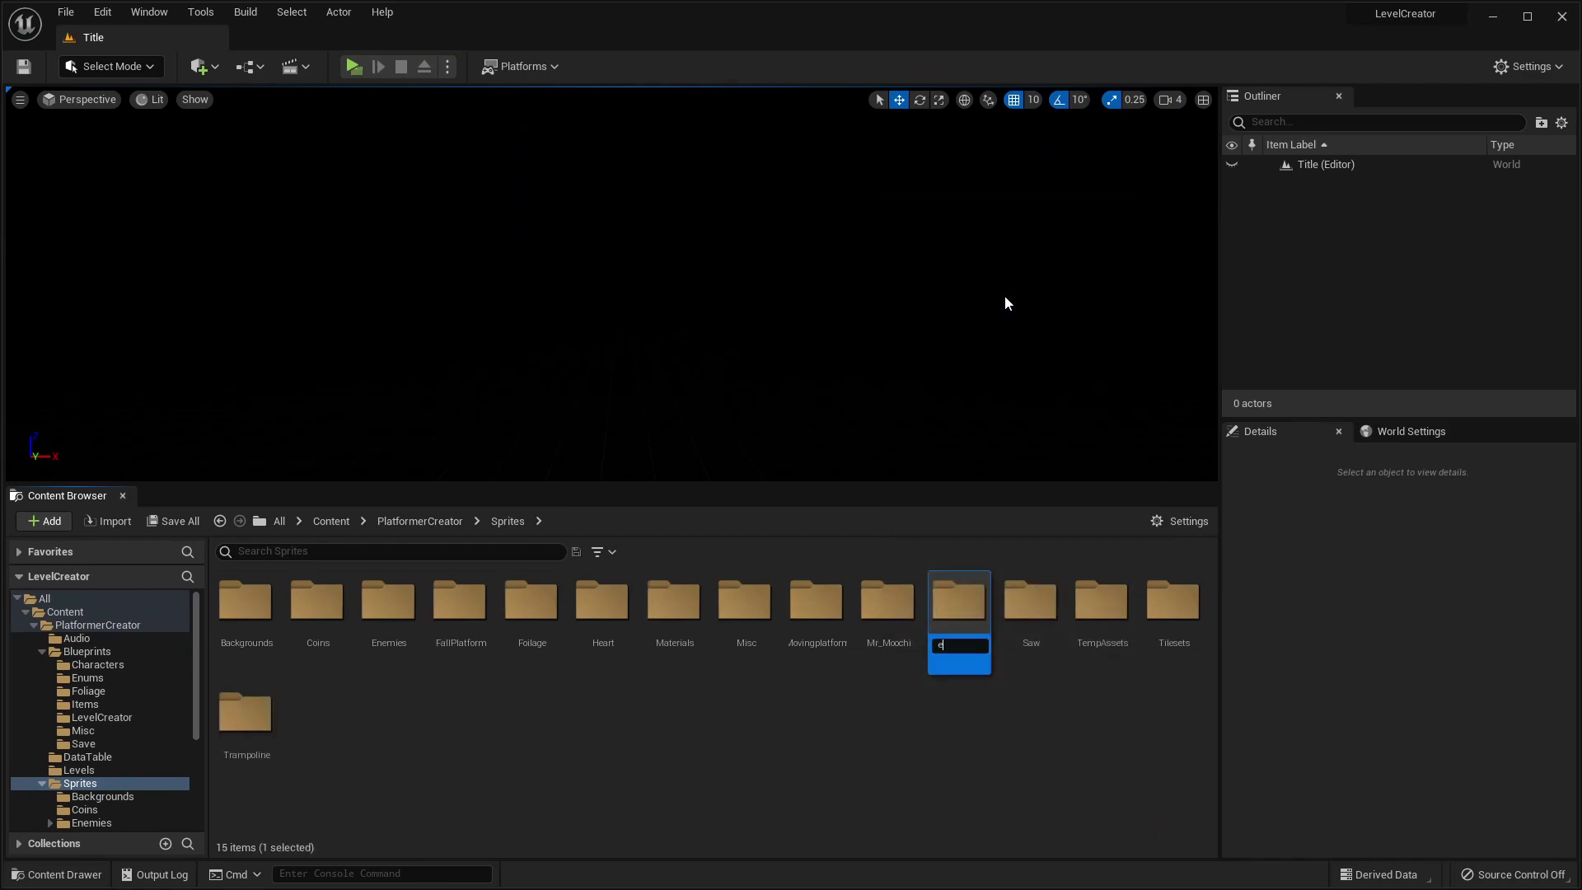
{"action": "key", "text": "Return"}
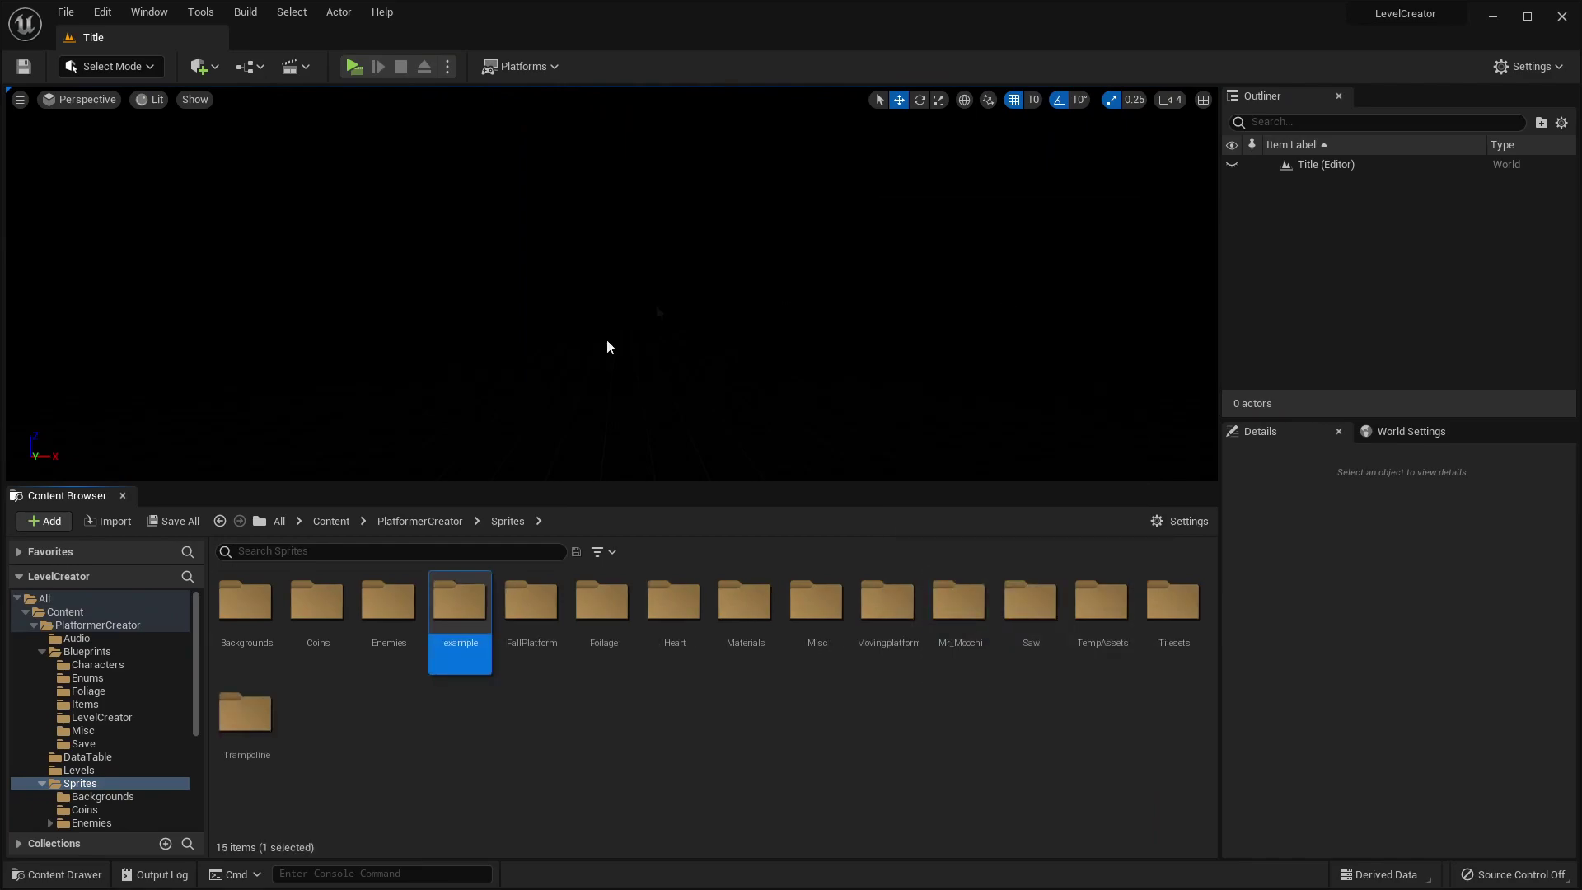
Apply Paper2D texture settings to the Terrain_1 texture in the example folder.
{"action": "double_click", "coordinate": [469, 635]}
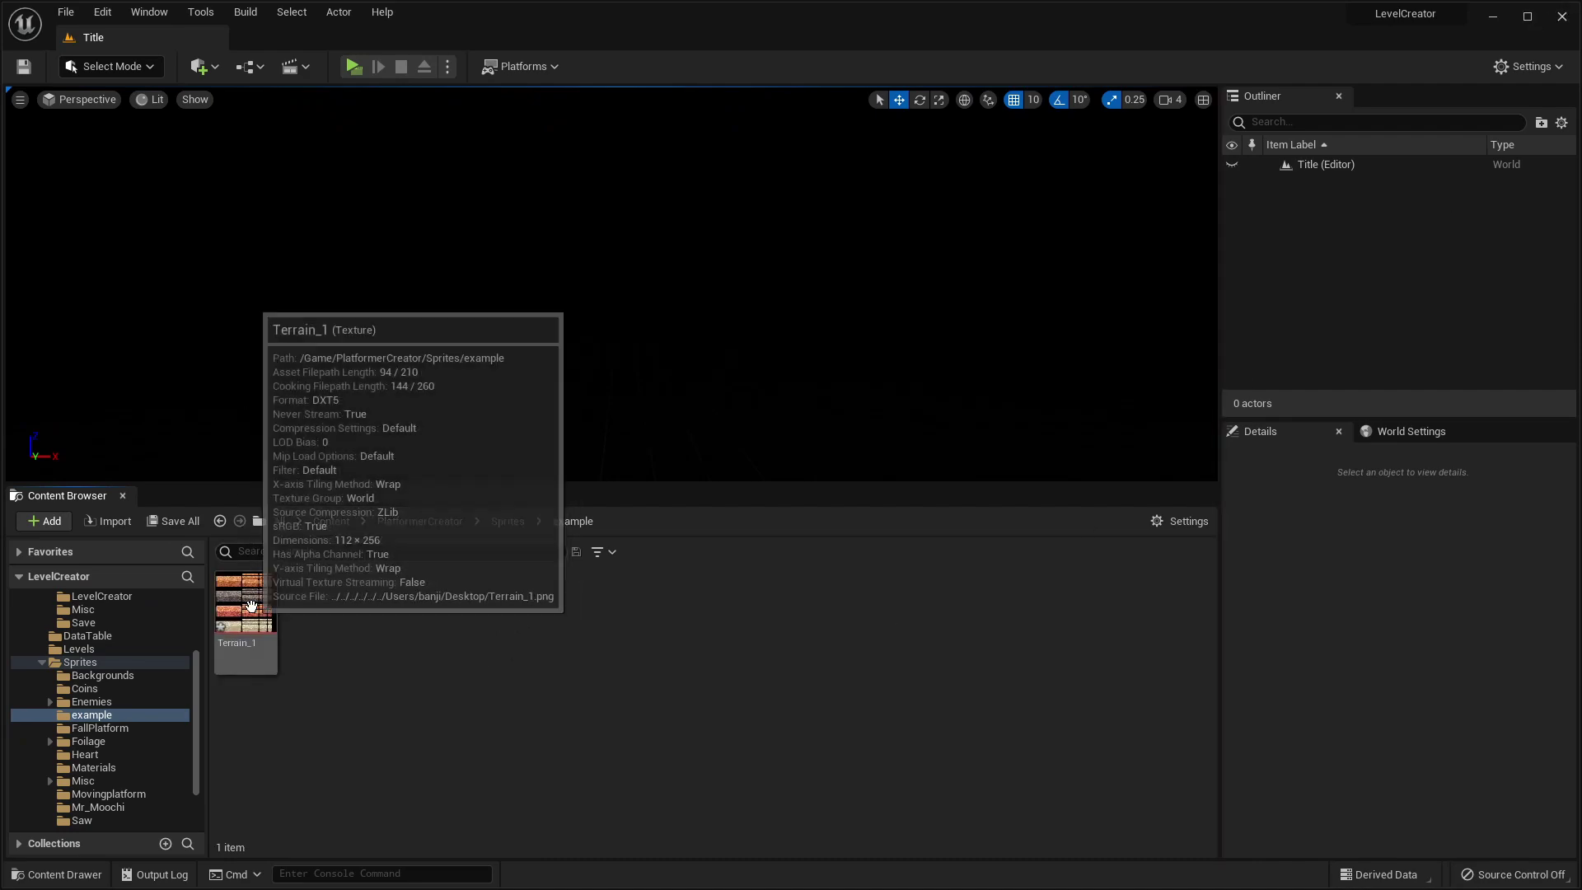
{"action": "left_click", "coordinate": [255, 626]}
{"action": "right_click", "coordinate": [267, 630]}
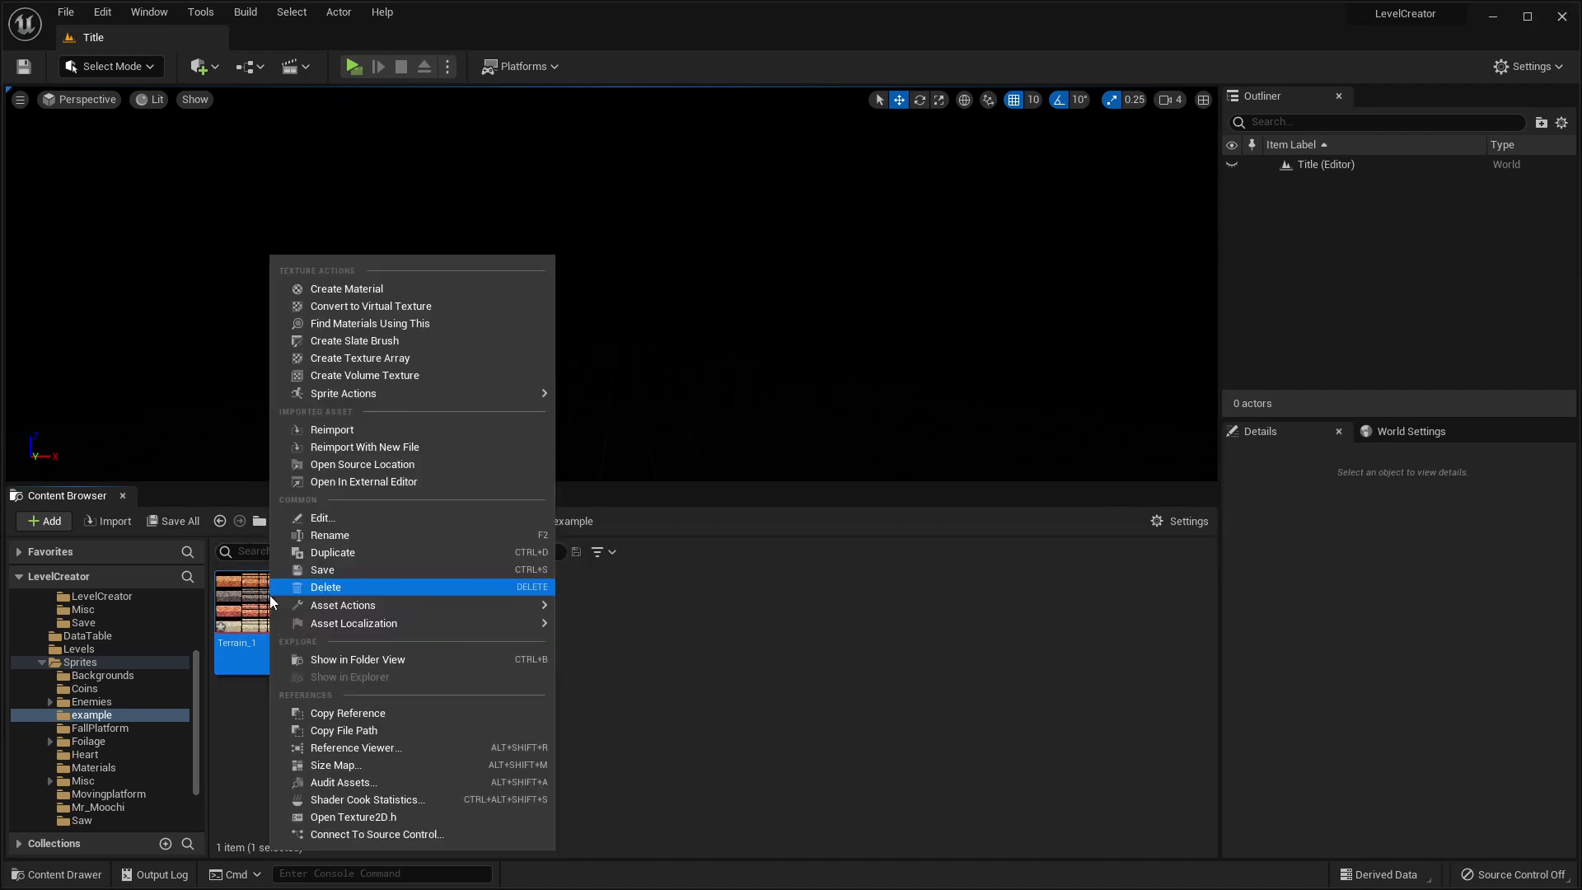
{"action": "mouse_move", "coordinate": [412, 393]}
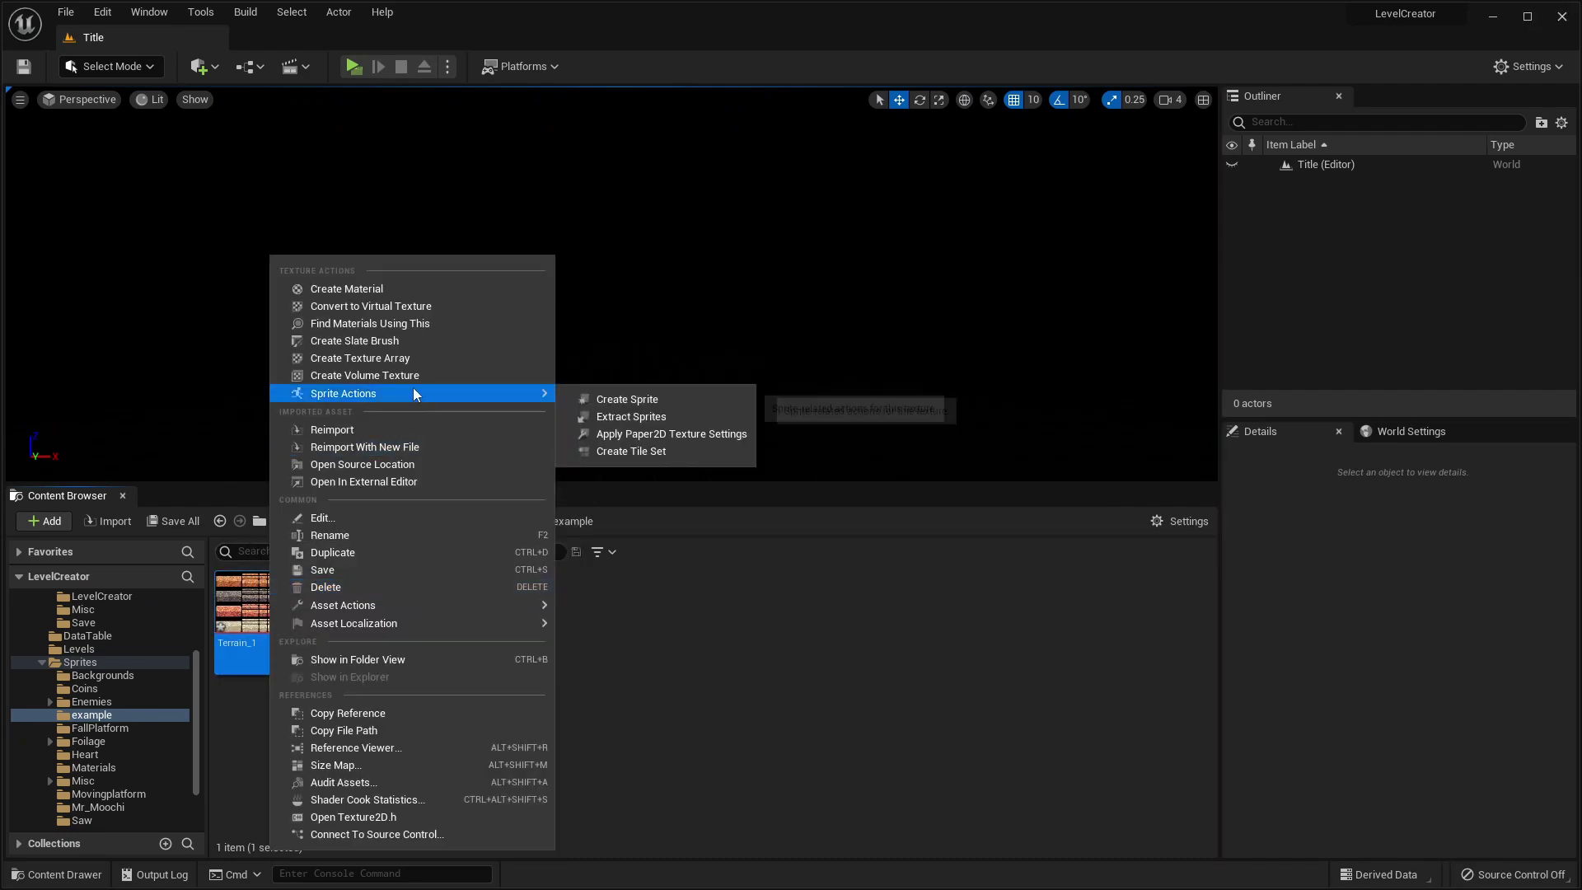
{"action": "left_click", "coordinate": [672, 434]}
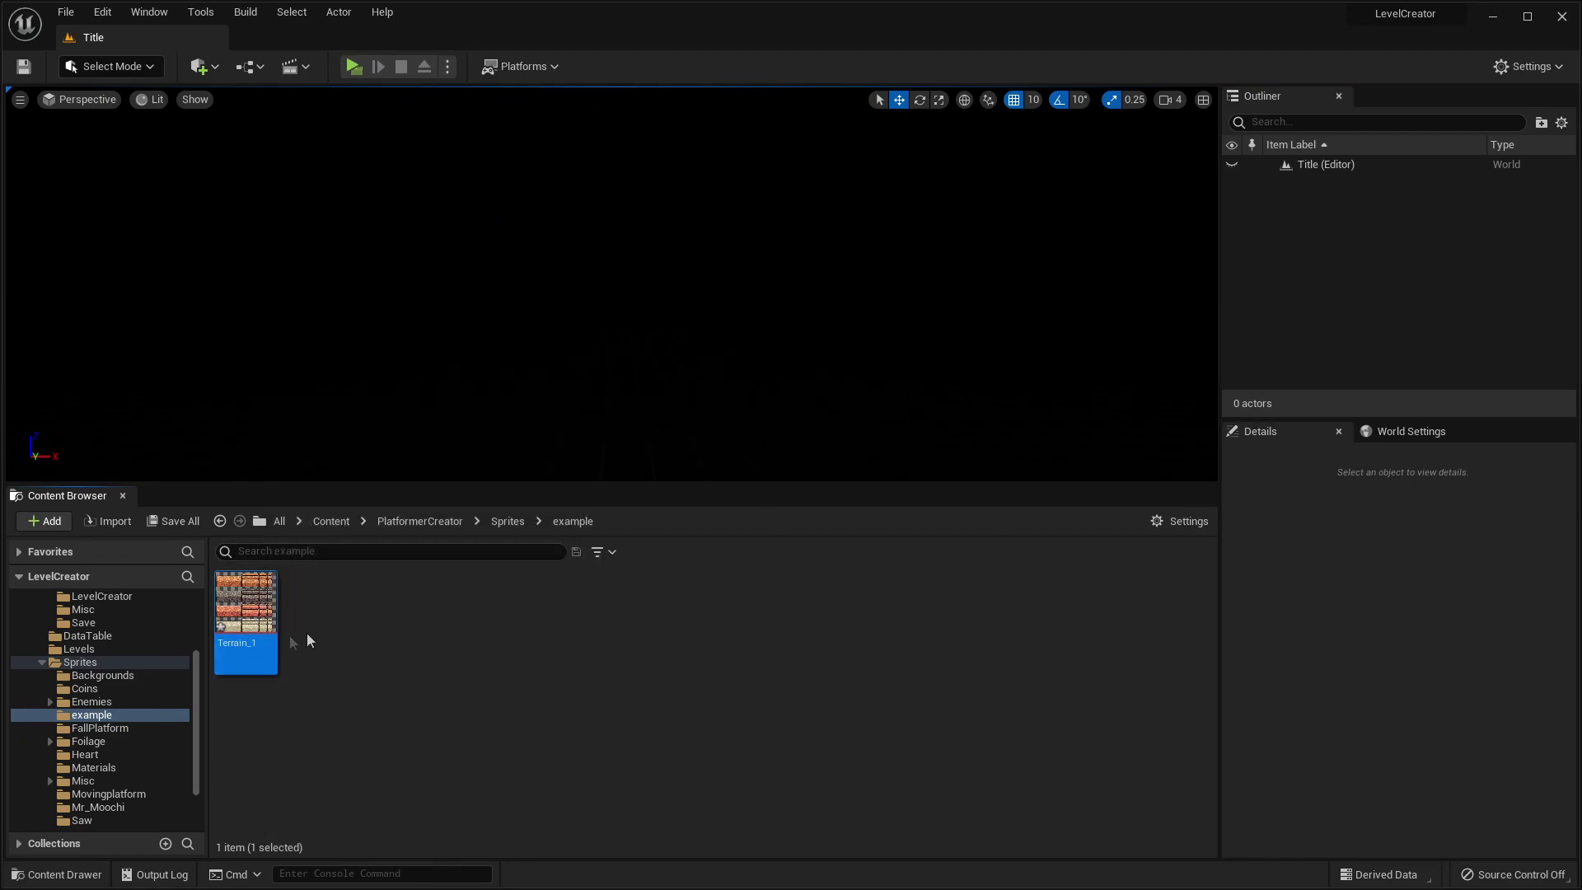
Create Terrain_1_TileSet from Terrain_1 and open it in the tile set editor.
{"action": "right_click", "coordinate": [251, 608]}
{"action": "mouse_move", "coordinate": [472, 151]}
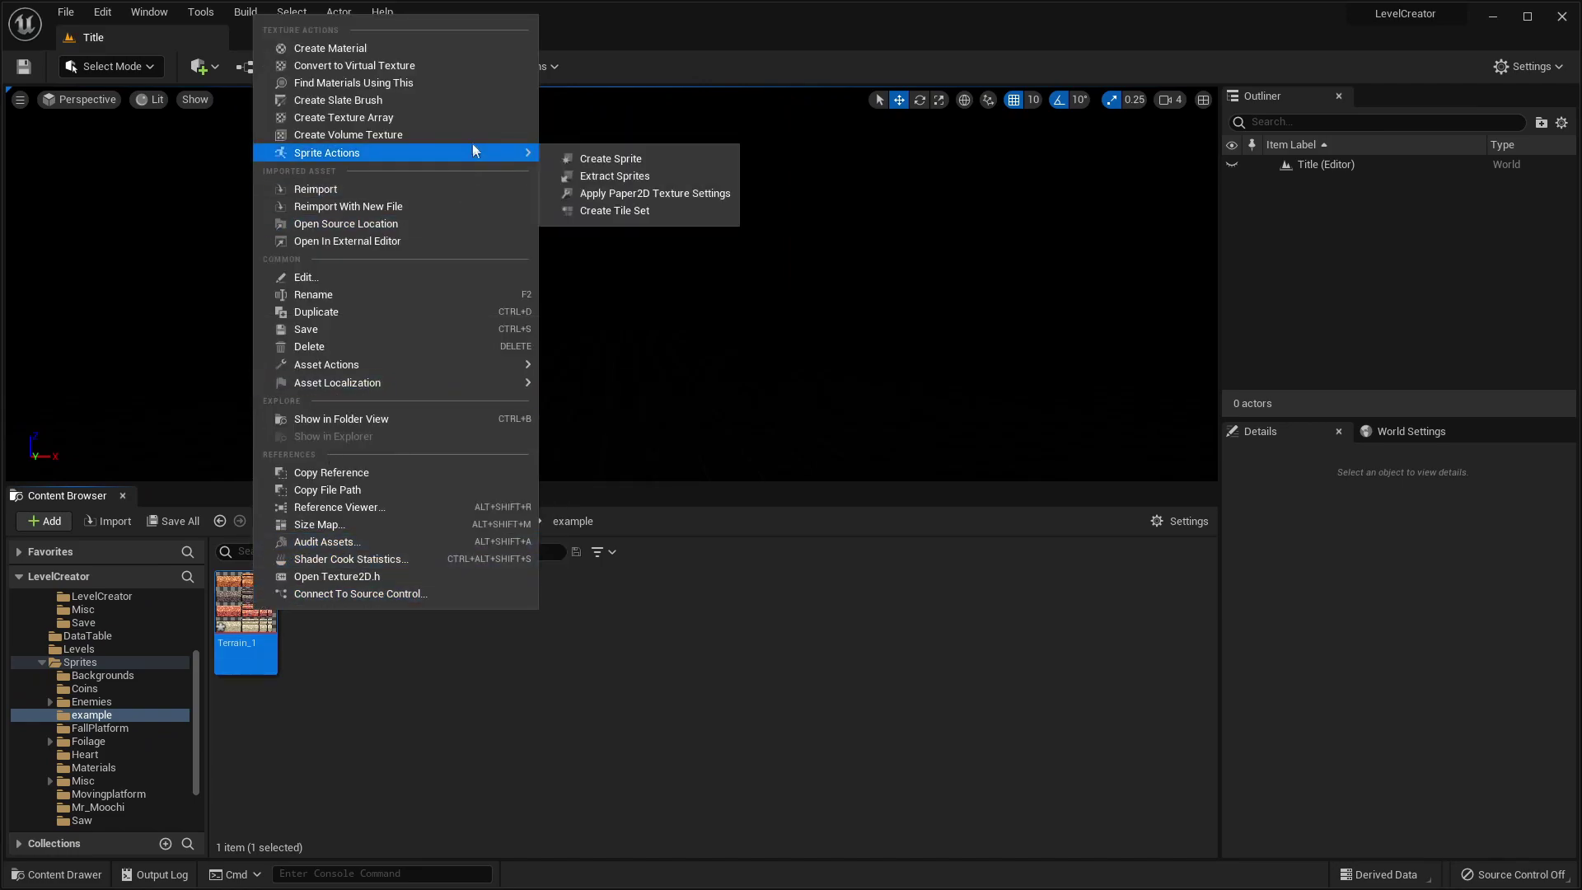
{"action": "left_click", "coordinate": [646, 213]}
{"action": "left_click", "coordinate": [316, 606]}
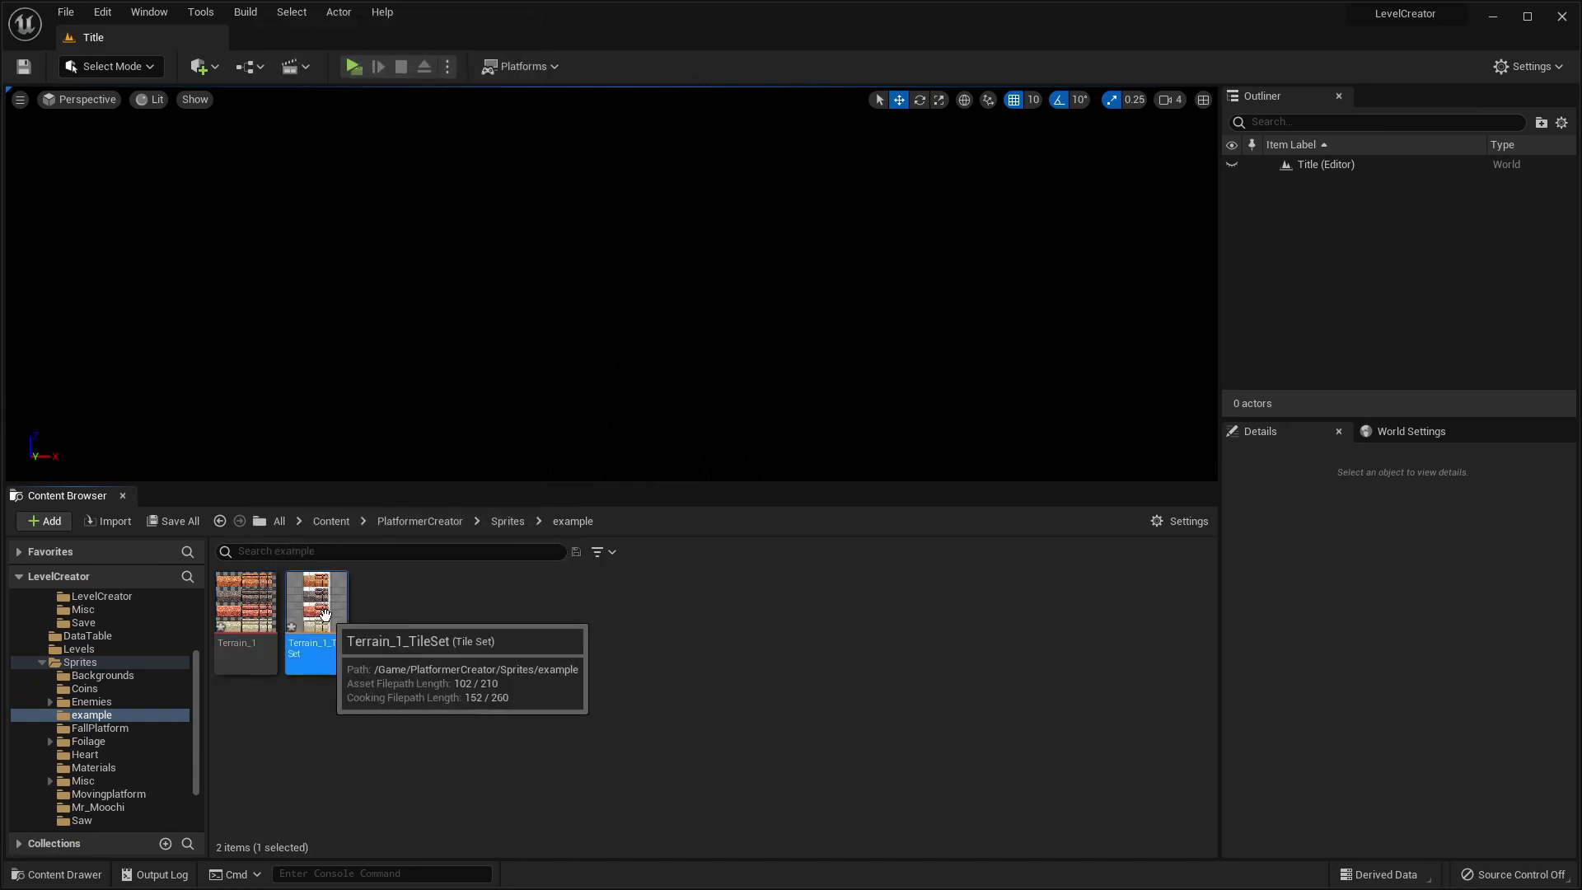
{"action": "double_click", "coordinate": [318, 613]}
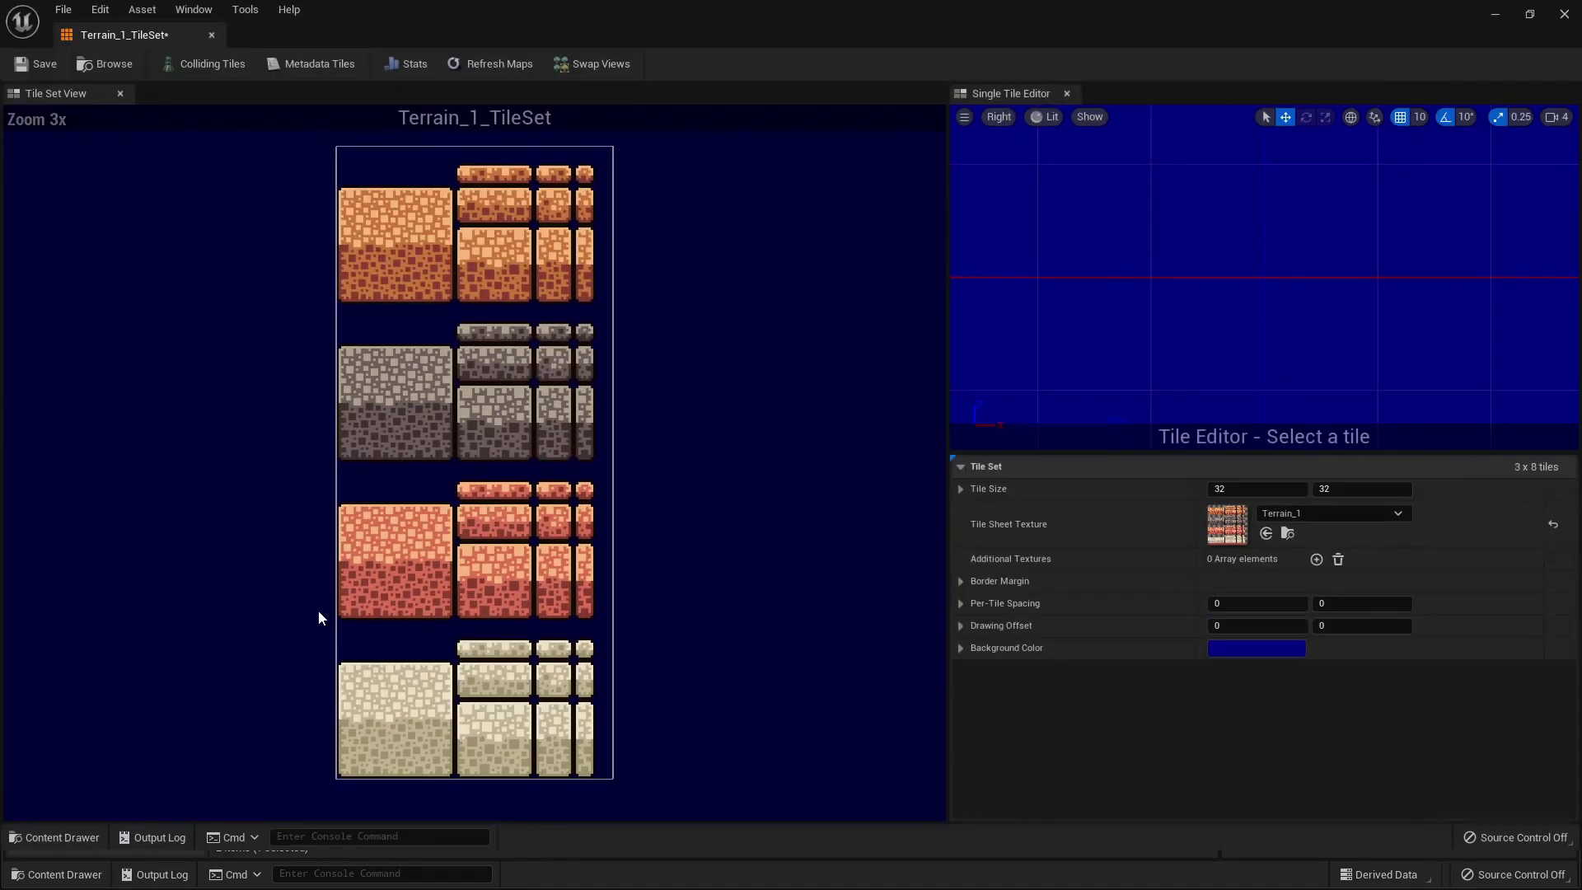
Reslice Terrain_1_TileSet to a 16 × 16 tile size.
{"action": "left_click", "coordinate": [442, 248]}
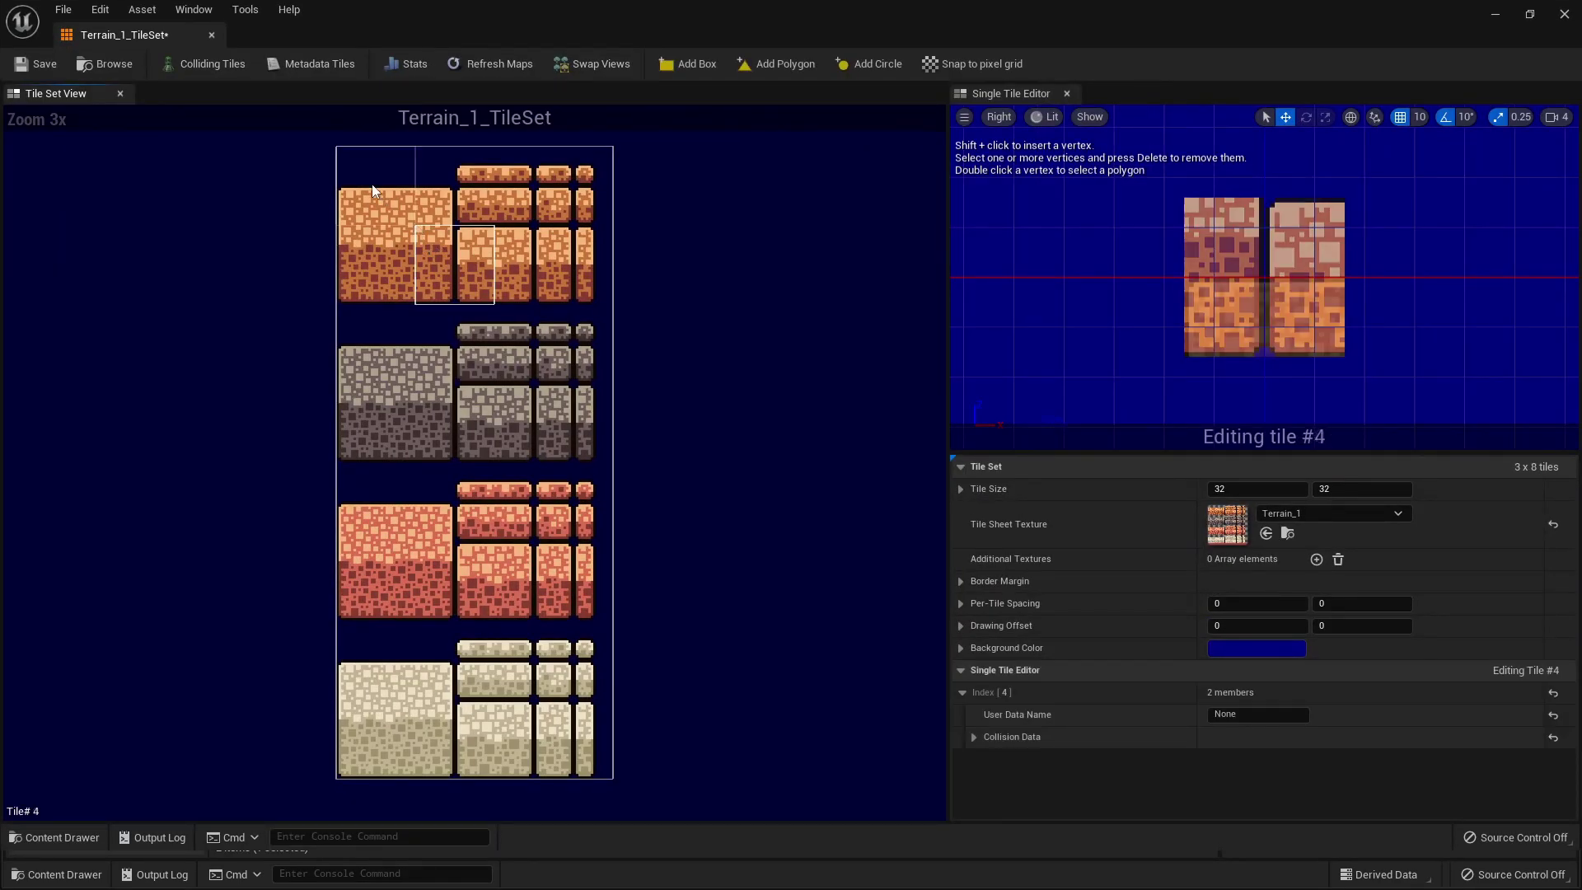
{"action": "left_click", "coordinate": [373, 194]}
{"action": "left_click", "coordinate": [441, 267]}
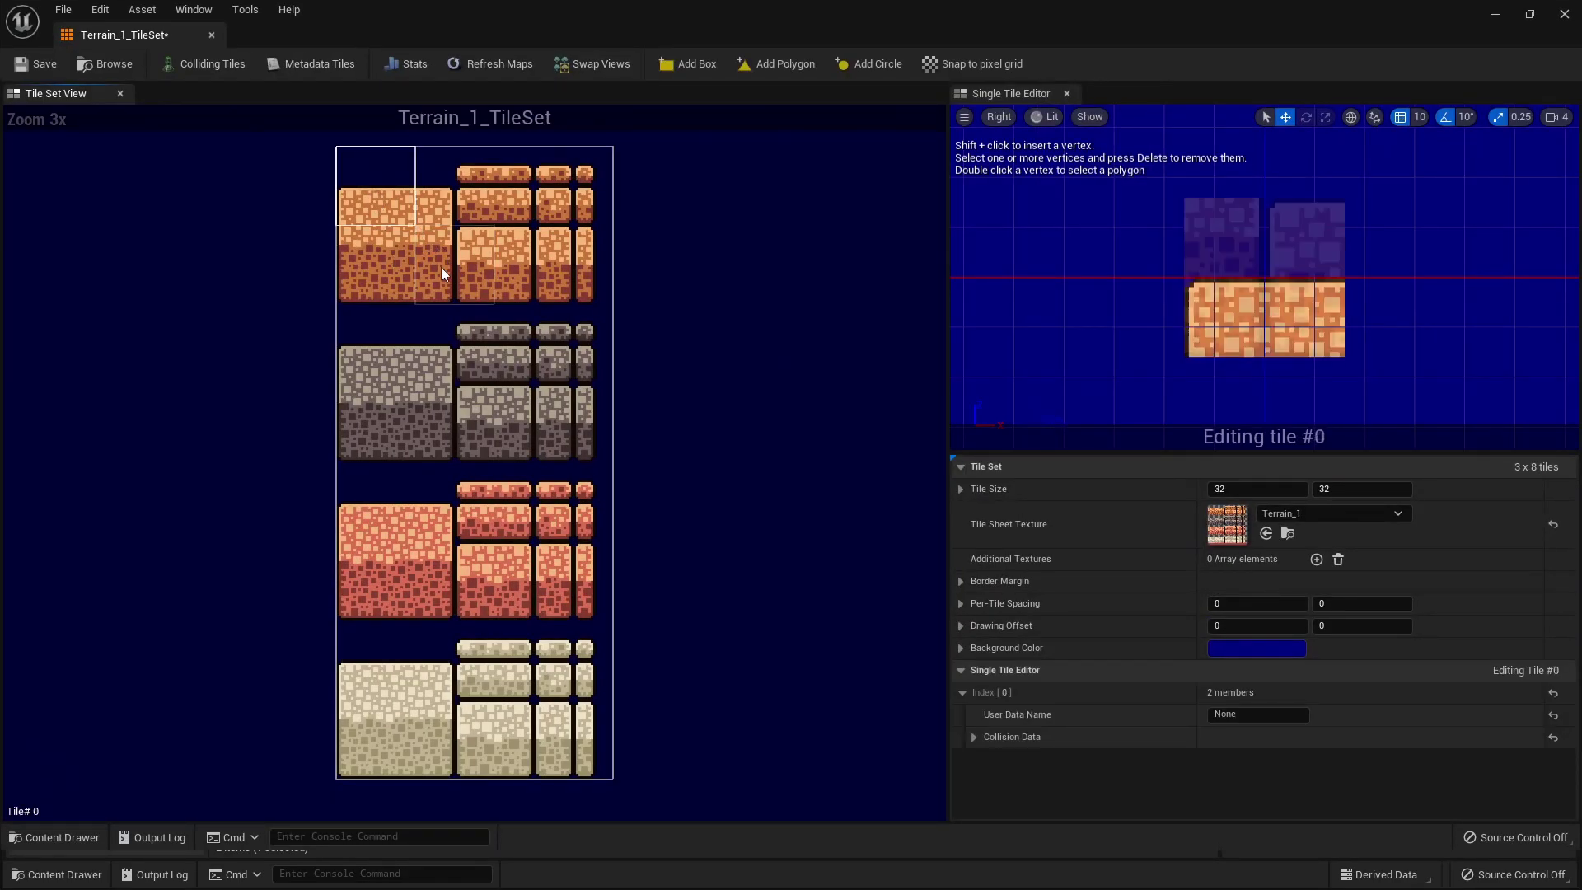
{"action": "left_click", "coordinate": [466, 512]}
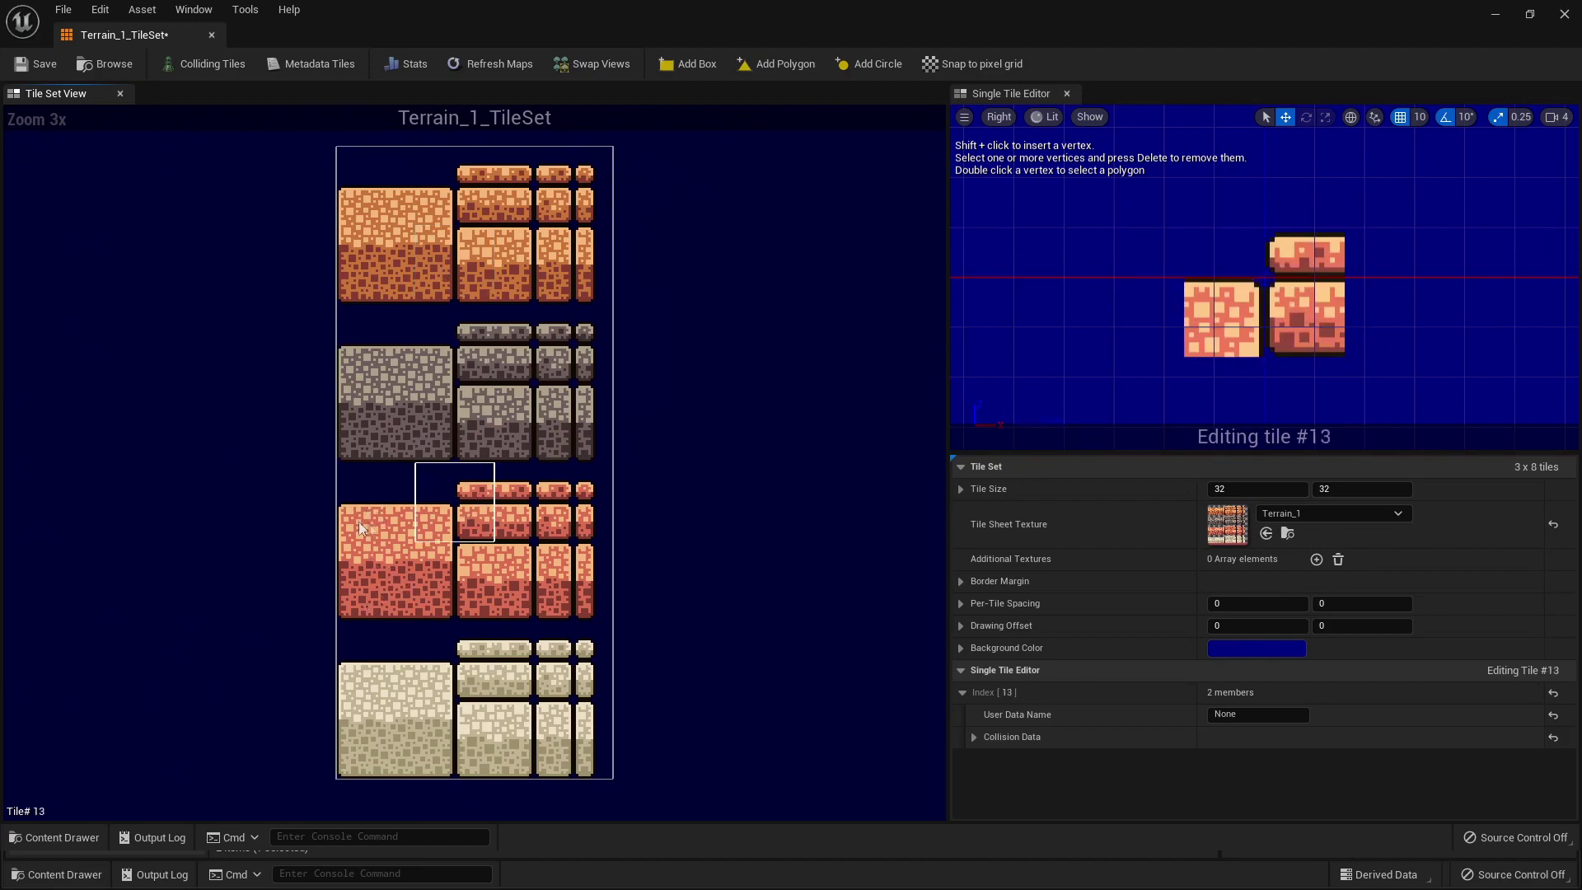
{"action": "left_click", "coordinate": [1252, 494]}
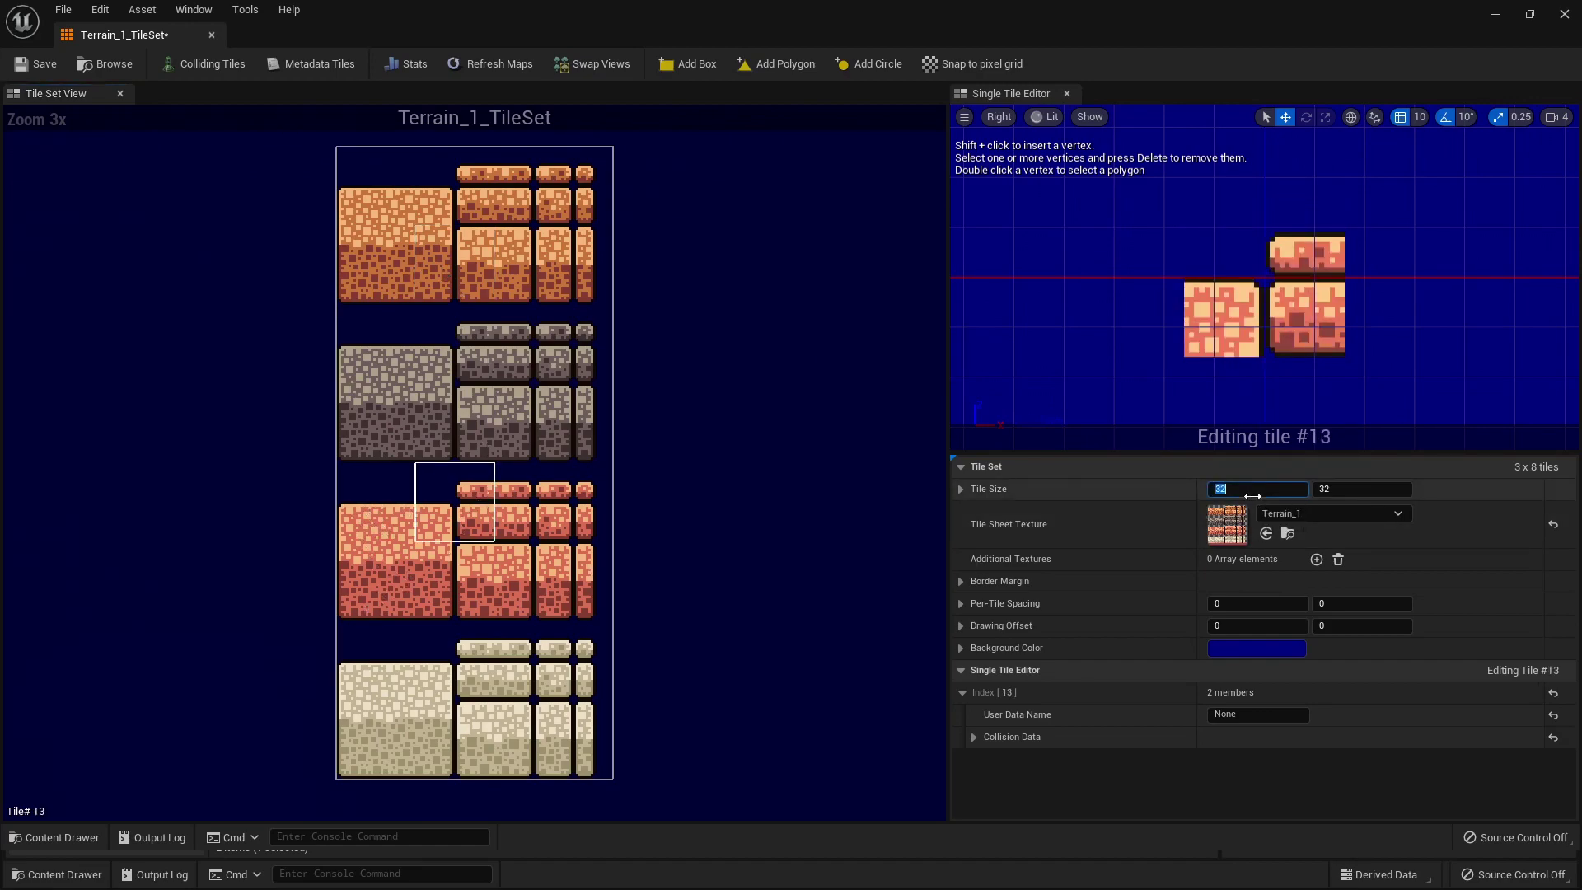
{"action": "type", "text": "16"}
{"action": "left_click", "coordinate": [1355, 488]}
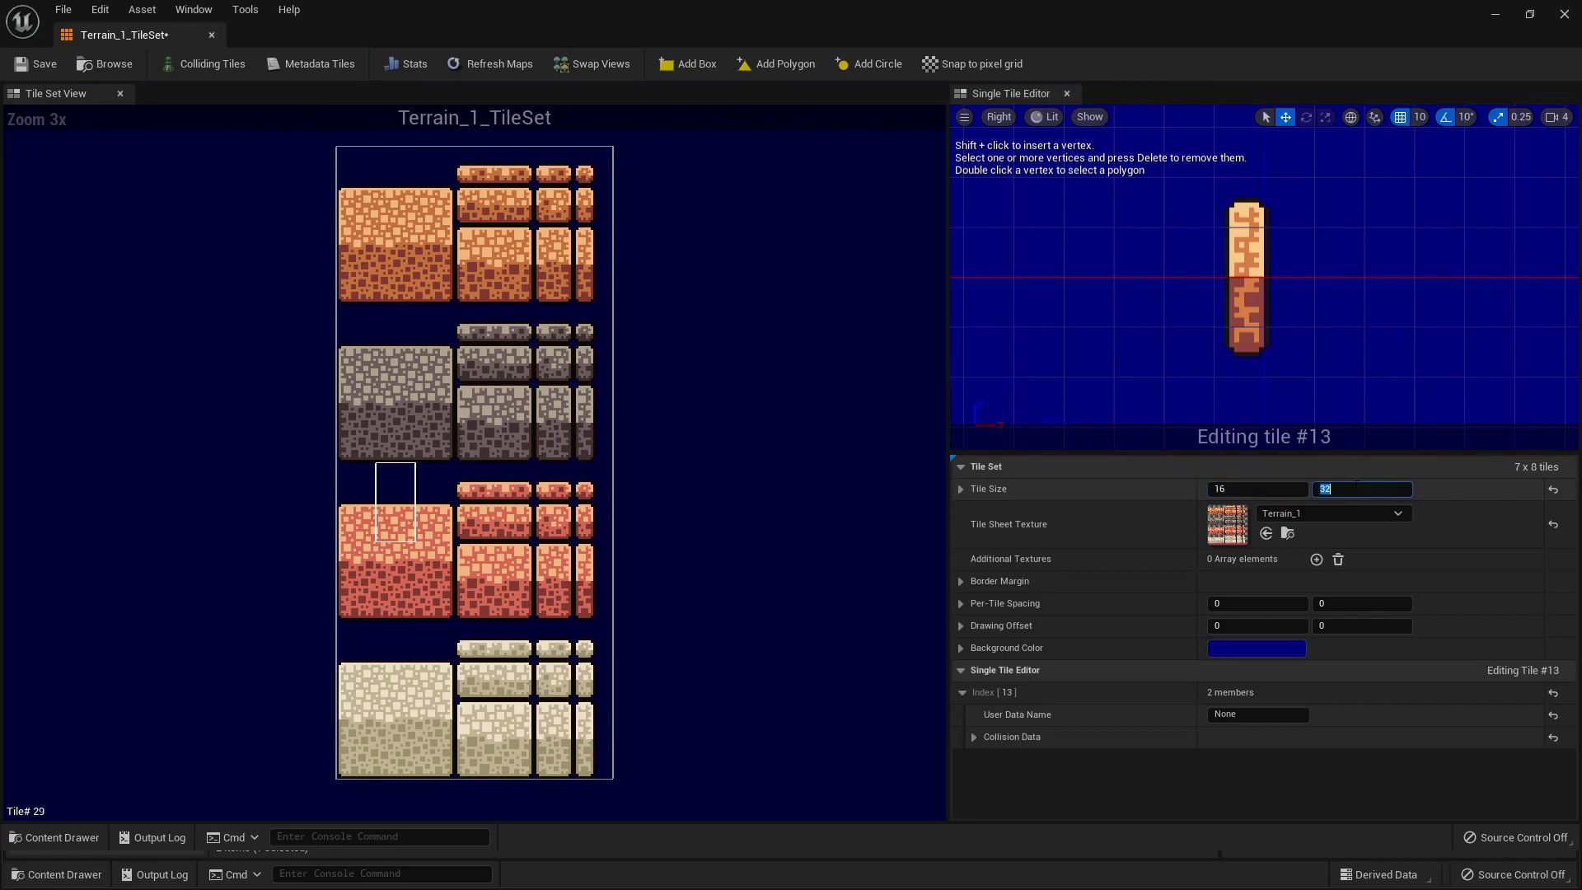
{"action": "type", "text": "16"}
{"action": "key", "text": "Return"}
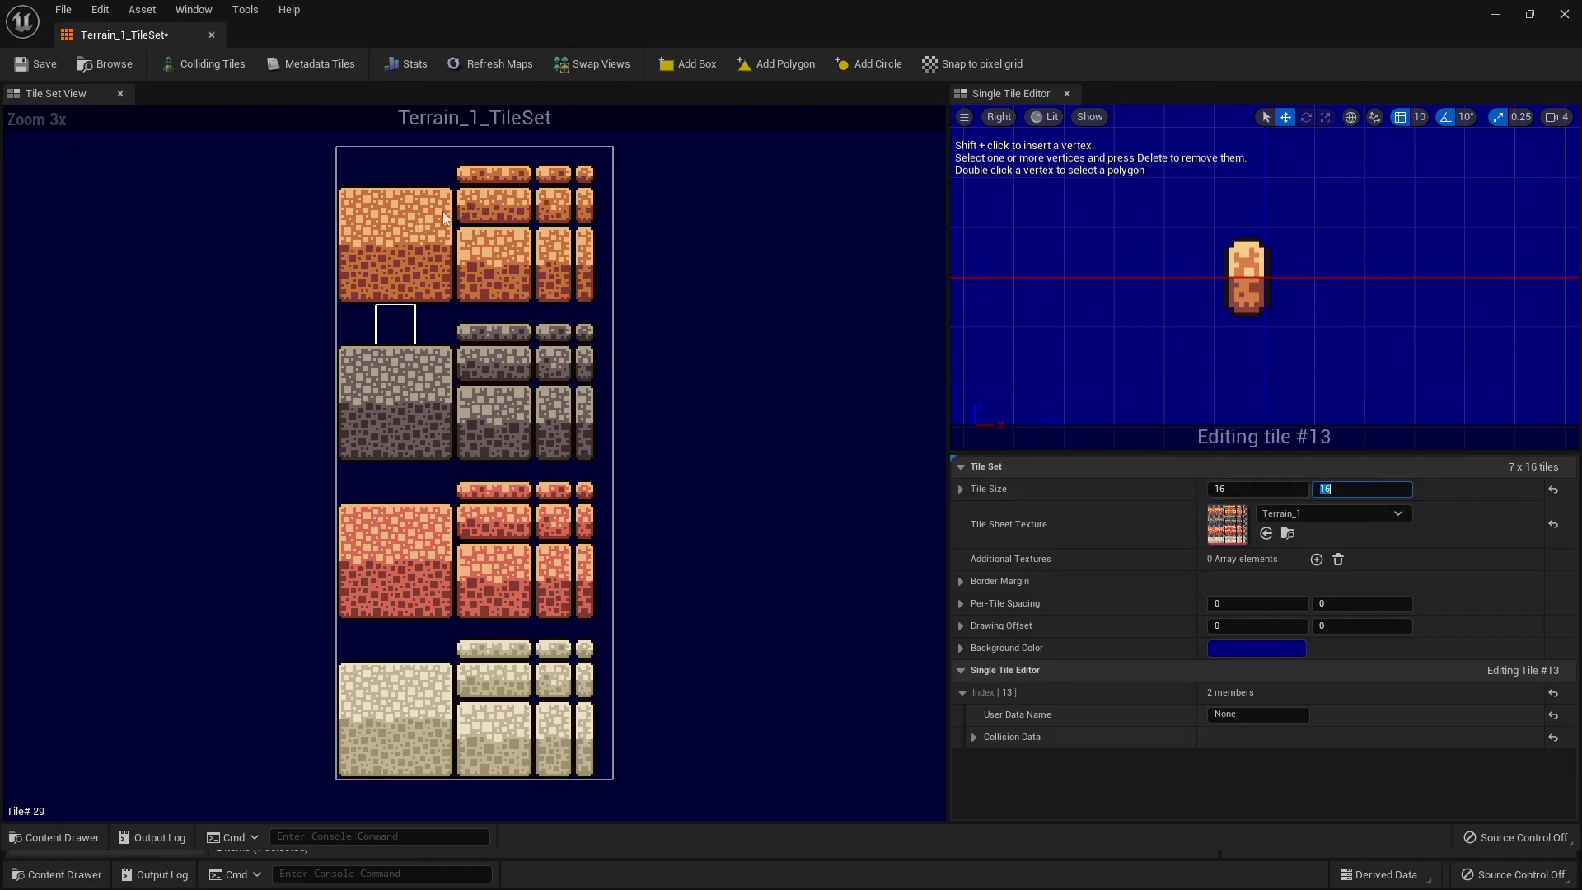
Add a box collision shape to tile #12 and display the colliding tiles.
{"action": "left_click", "coordinate": [371, 213]}
{"action": "left_click", "coordinate": [418, 240]}
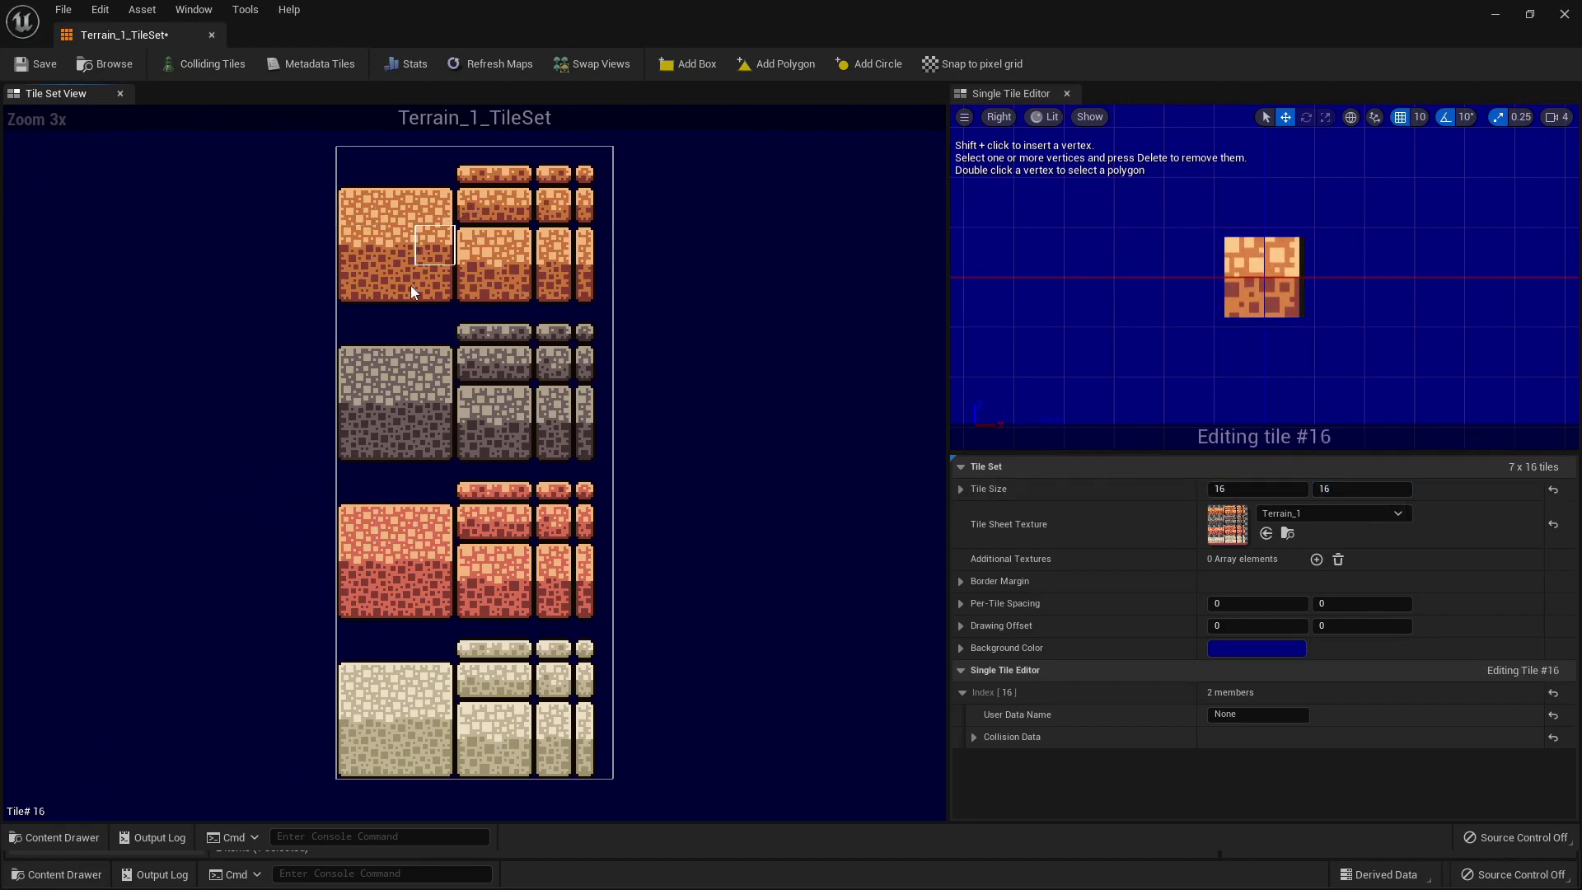
{"action": "left_click", "coordinate": [410, 285]}
{"action": "left_click", "coordinate": [384, 222]}
{"action": "left_click", "coordinate": [356, 211]}
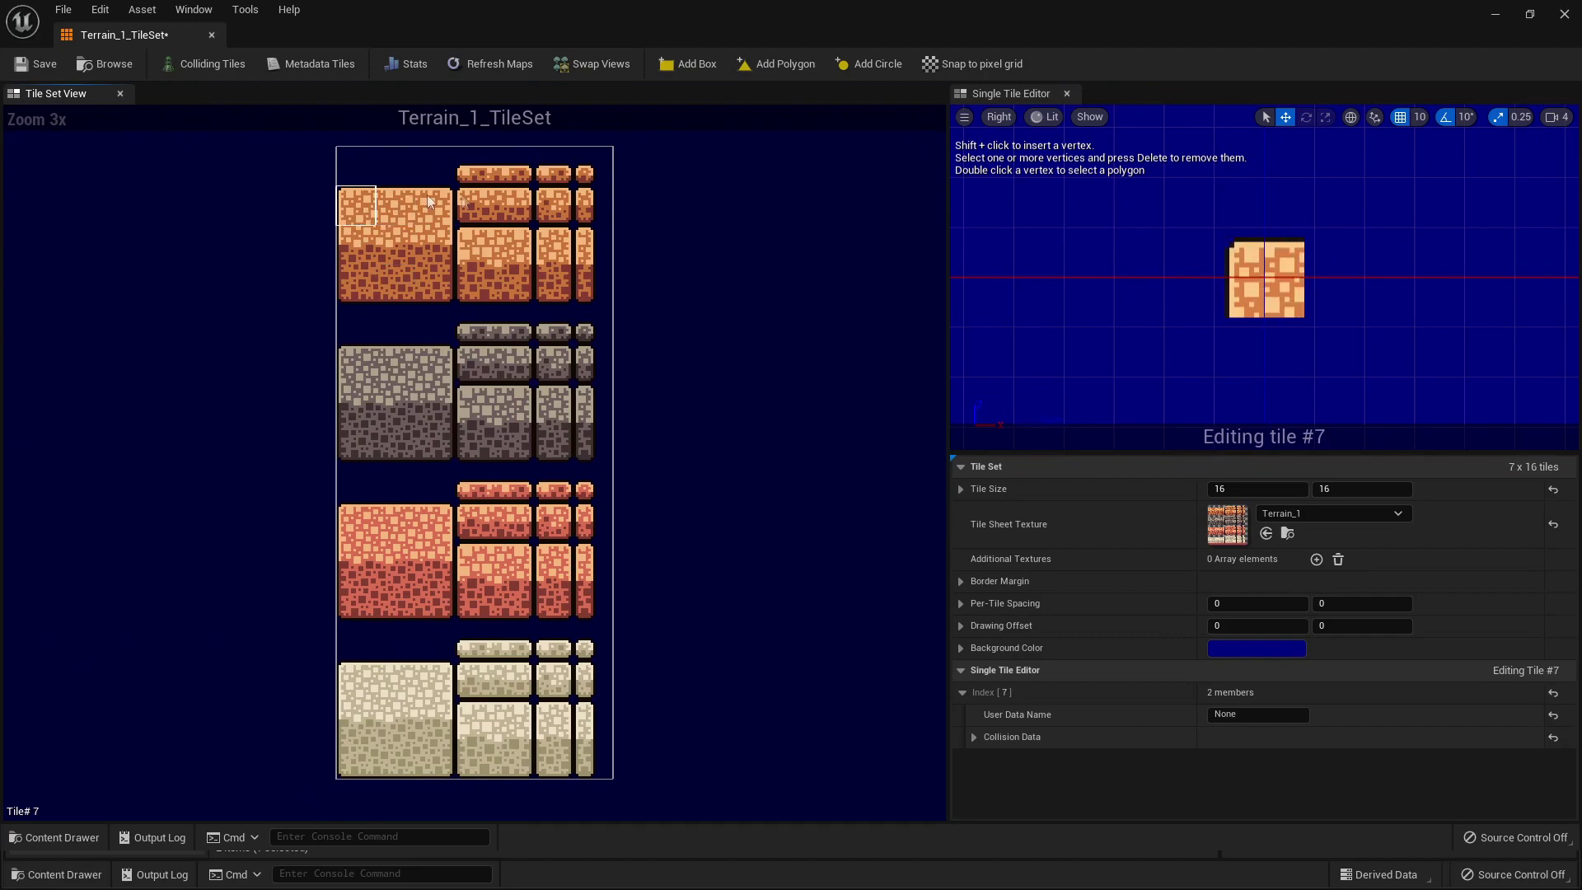
{"action": "left_click", "coordinate": [425, 241]}
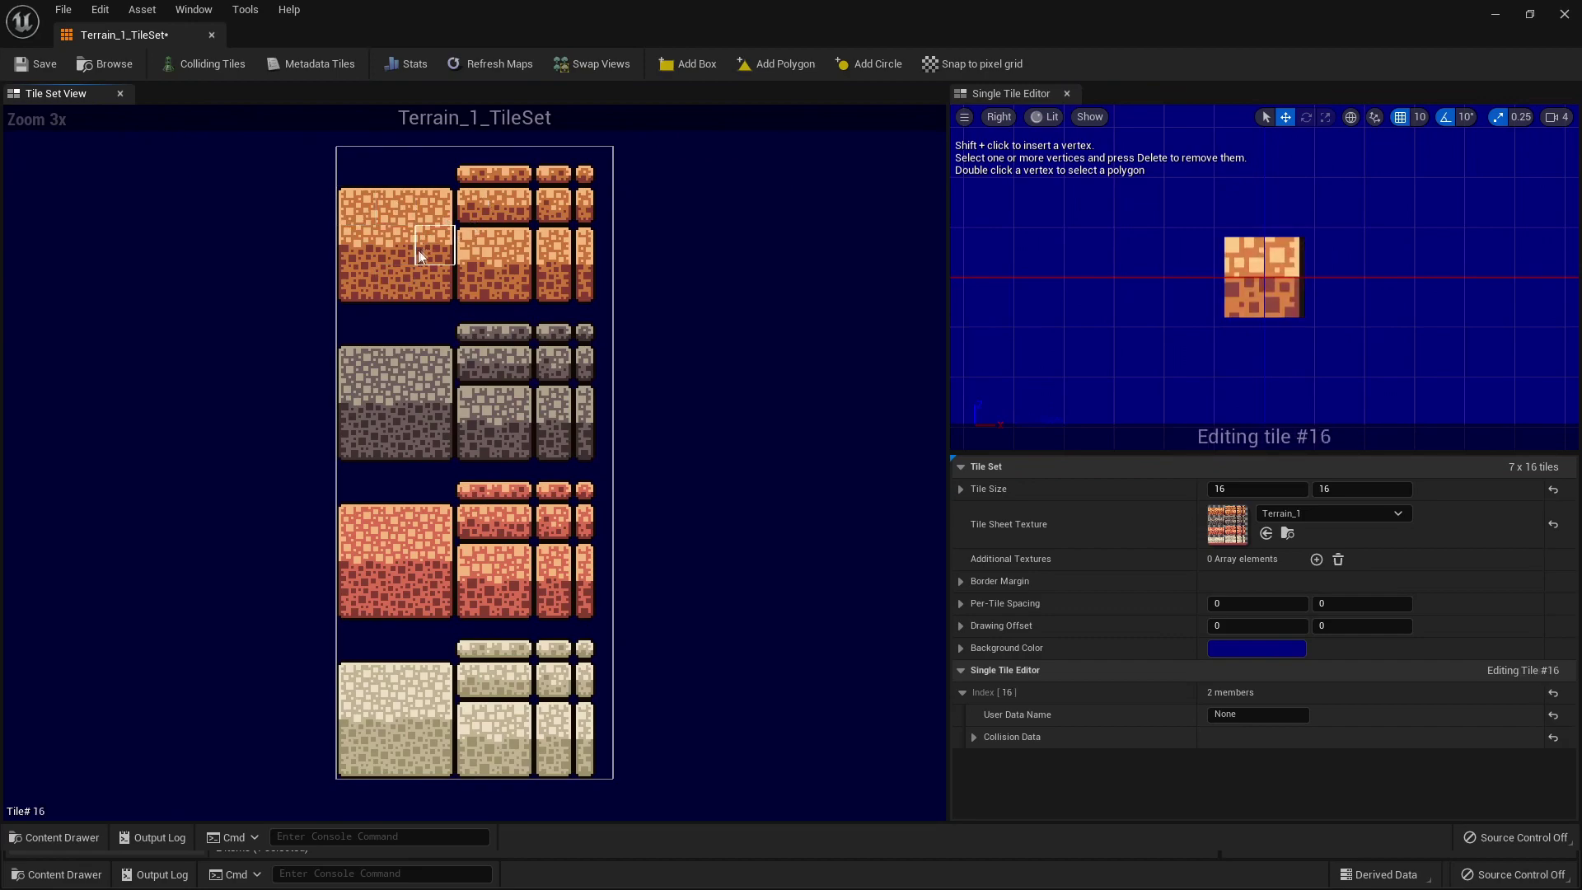
{"action": "left_click", "coordinate": [563, 215]}
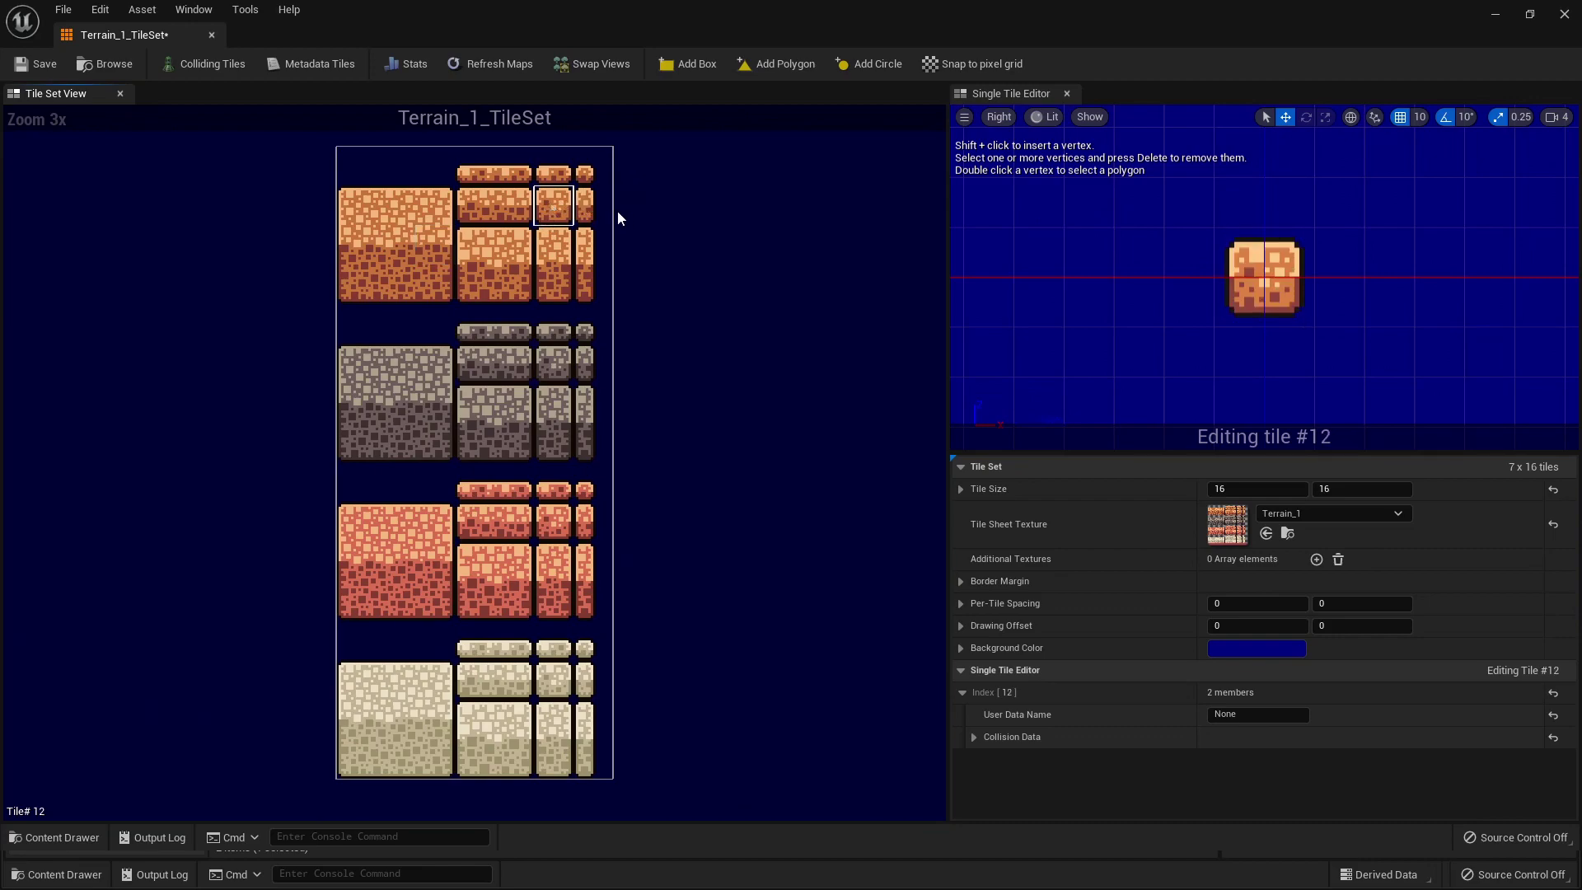
{"action": "left_click", "coordinate": [684, 67]}
{"action": "left_click", "coordinate": [203, 65]}
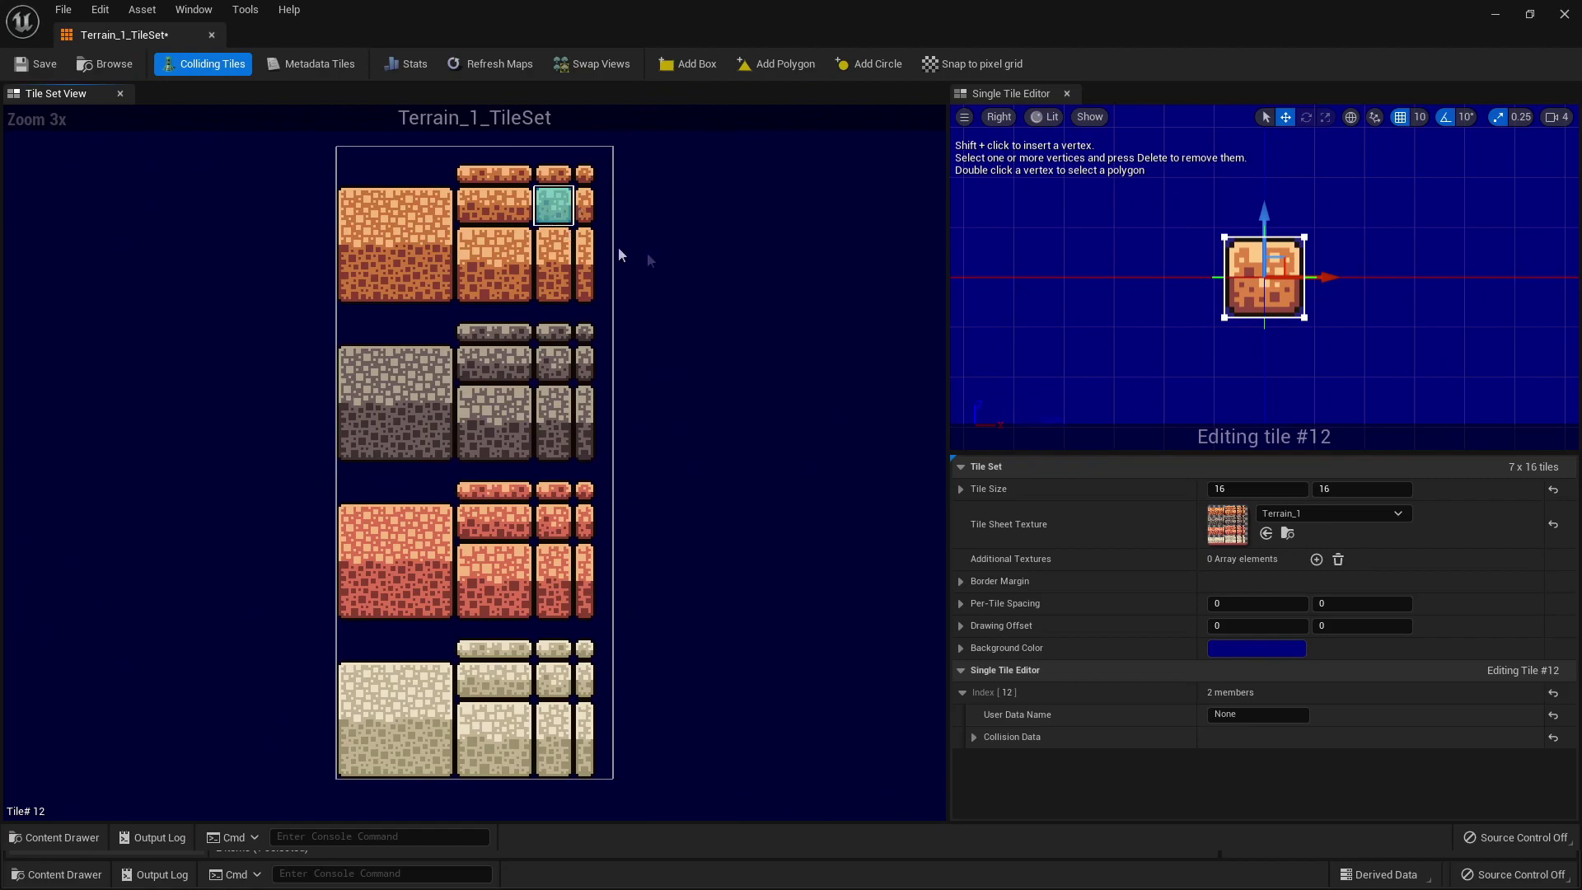
{"action": "left_click", "coordinate": [1499, 18]}
Open the TileDatabase data table from PlatformerCreator > DataTable.
{"action": "left_click", "coordinate": [413, 757]}
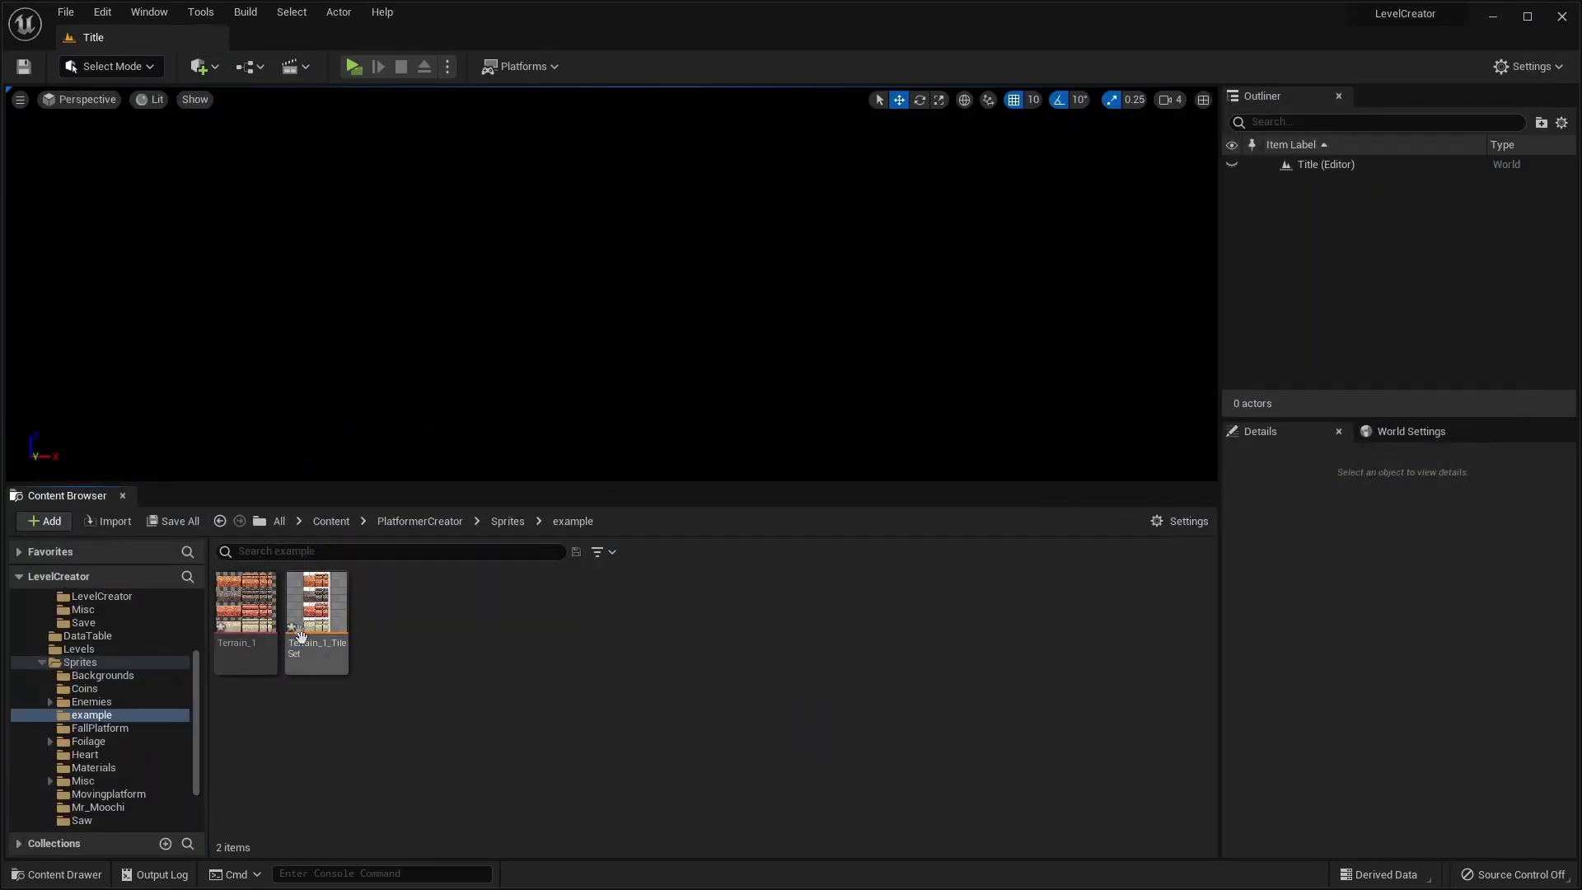
{"action": "scroll", "coordinate": [33, 683], "scroll_direction": "down", "scroll_amount": 2}
{"action": "scroll", "coordinate": [33, 677], "scroll_direction": "up", "scroll_amount": 5}
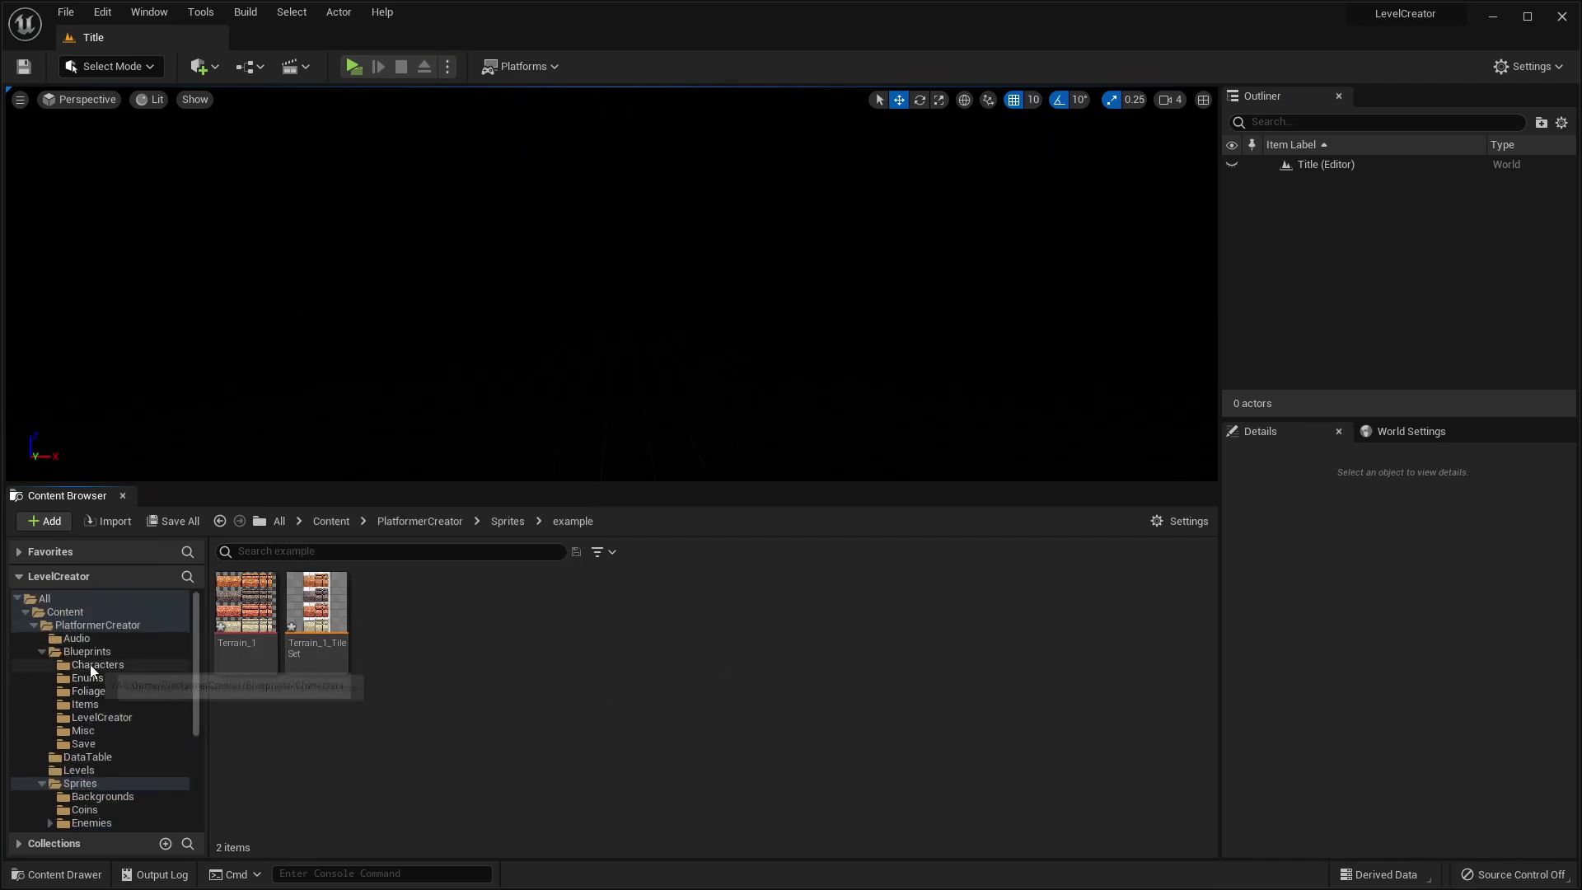
{"action": "left_click", "coordinate": [91, 630]}
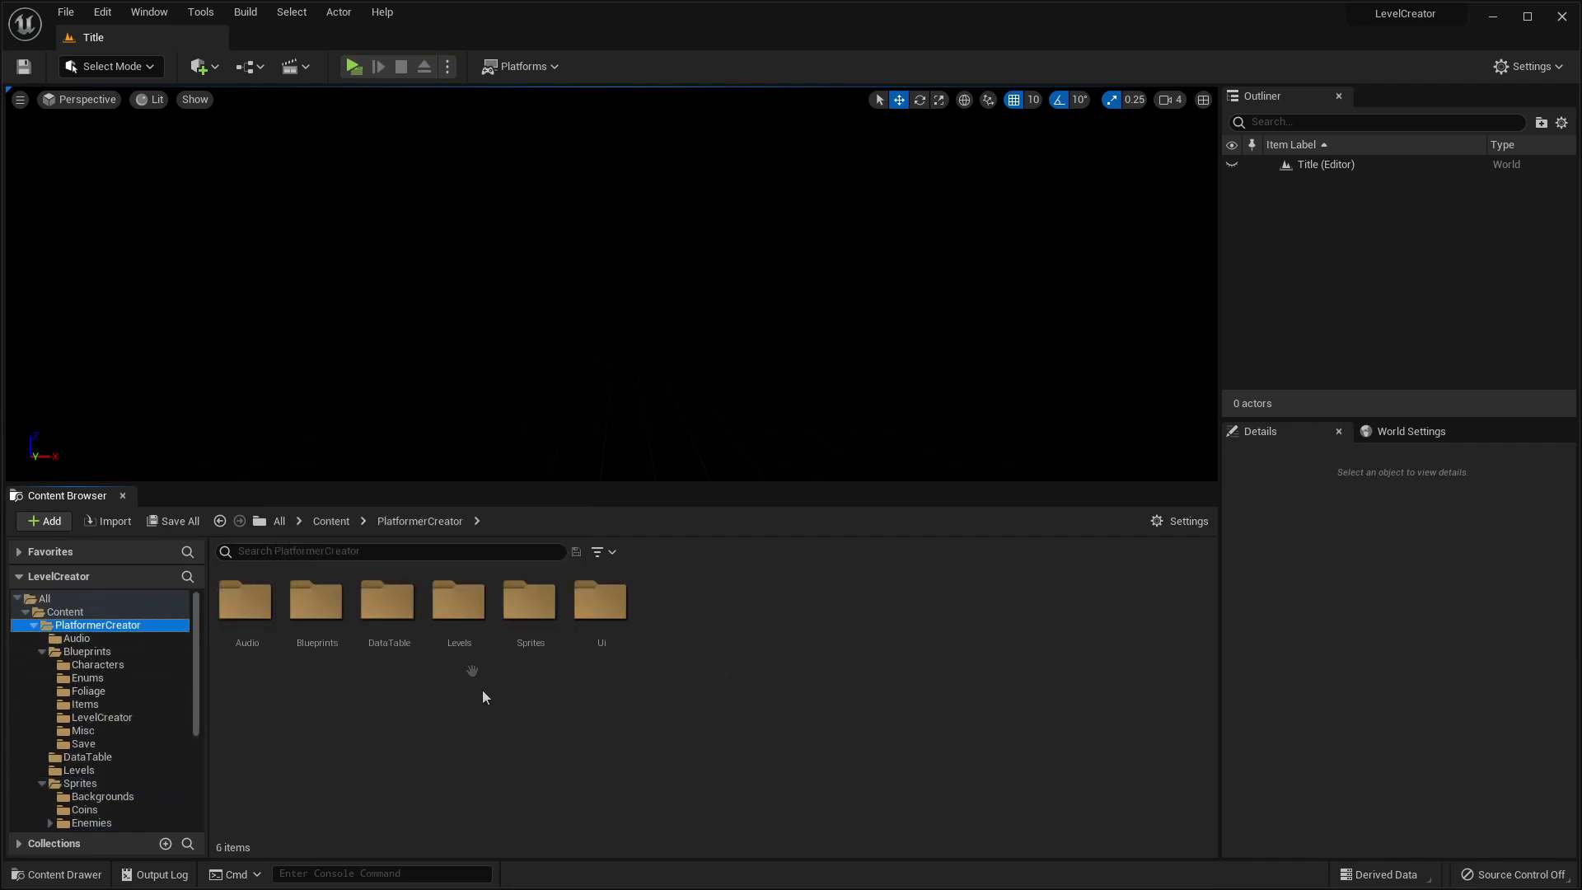
{"action": "double_click", "coordinate": [389, 630]}
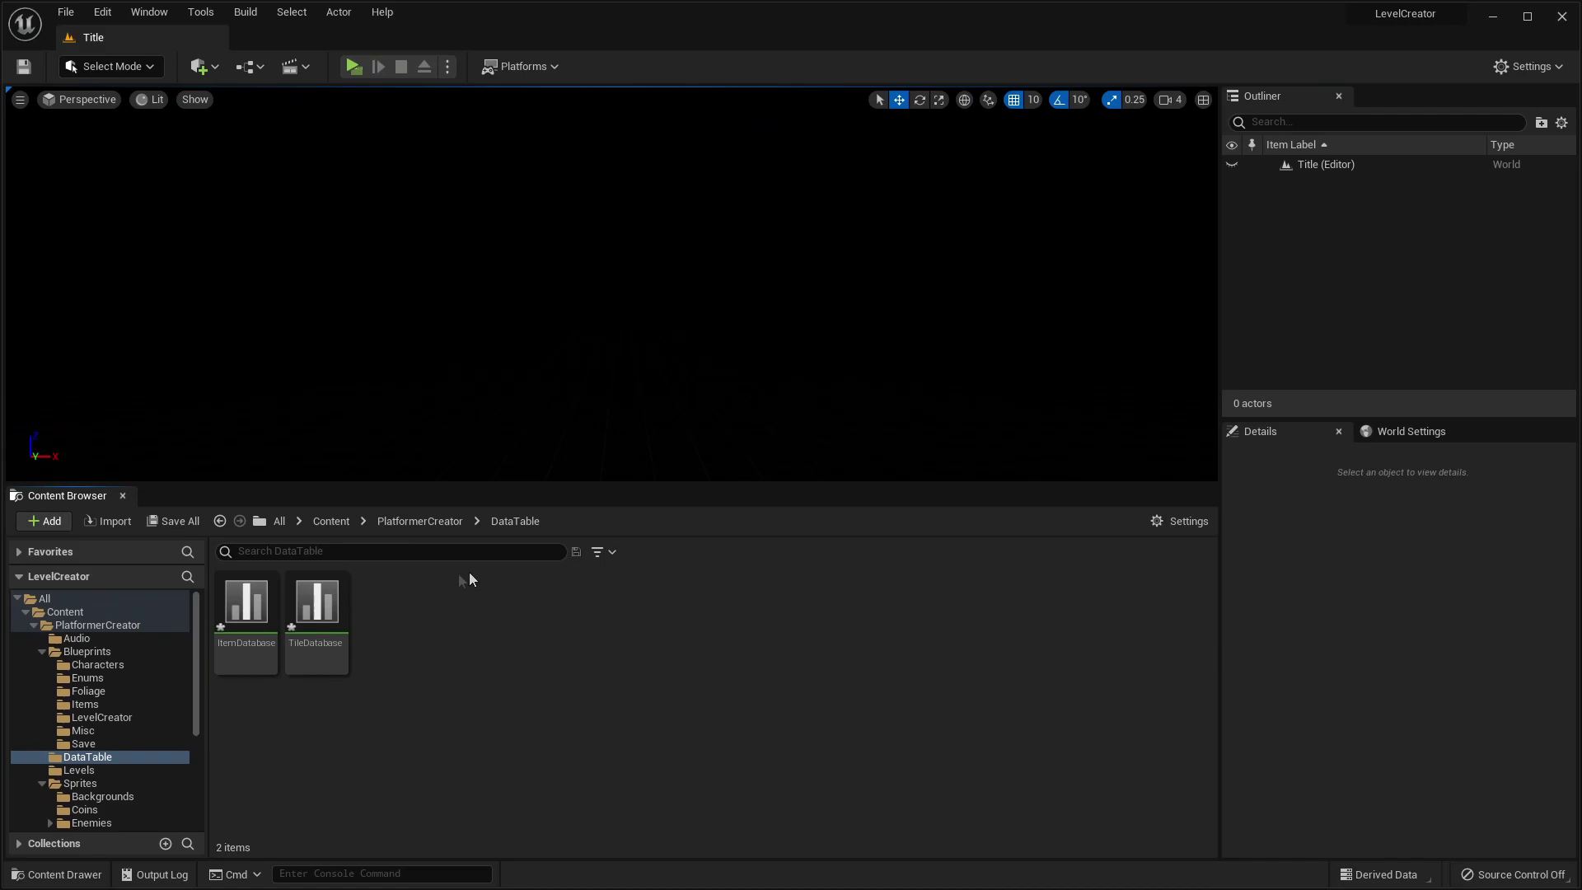
{"action": "double_click", "coordinate": [316, 605]}
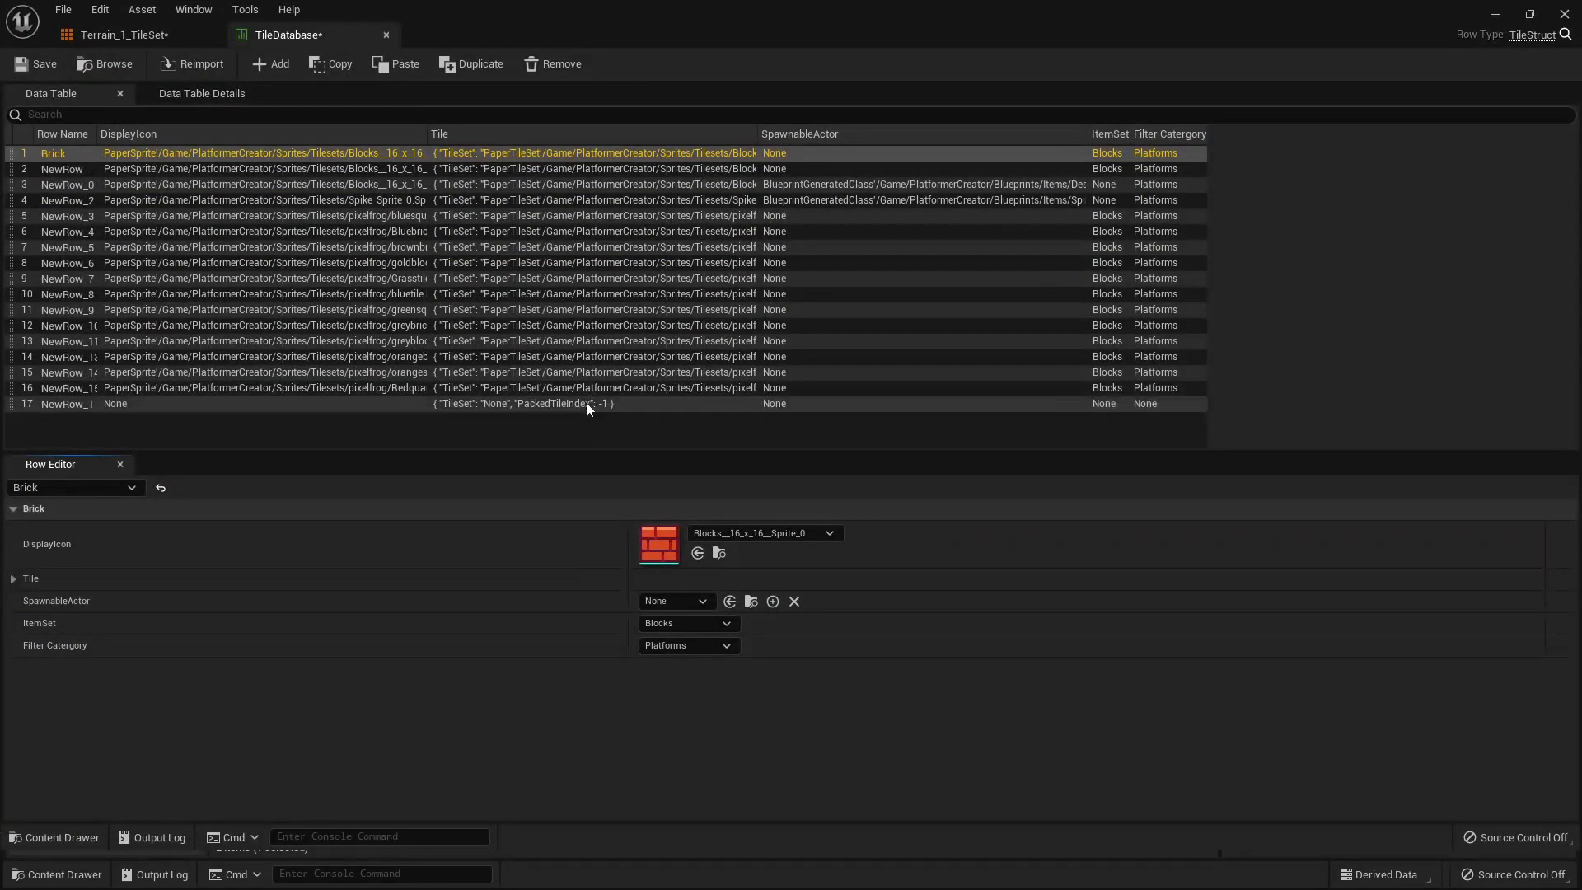
Delete row 17 and add a fresh empty NewRow_1 row to TileDatabase.
{"action": "left_click", "coordinate": [586, 402]}
{"action": "key", "text": "Delete"}
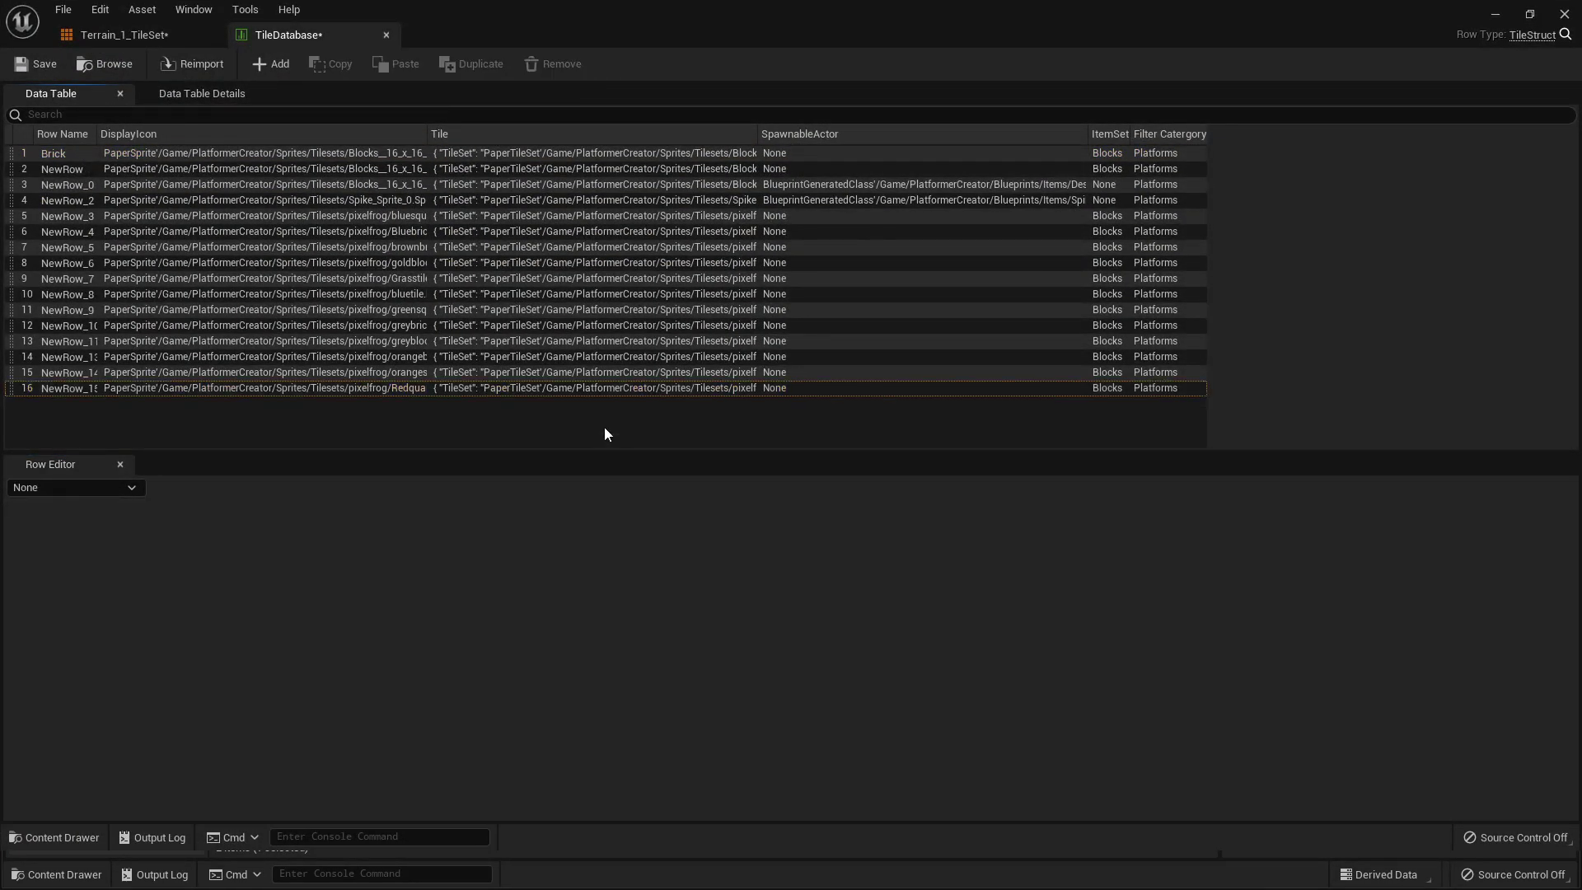
{"action": "left_click", "coordinate": [270, 64]}
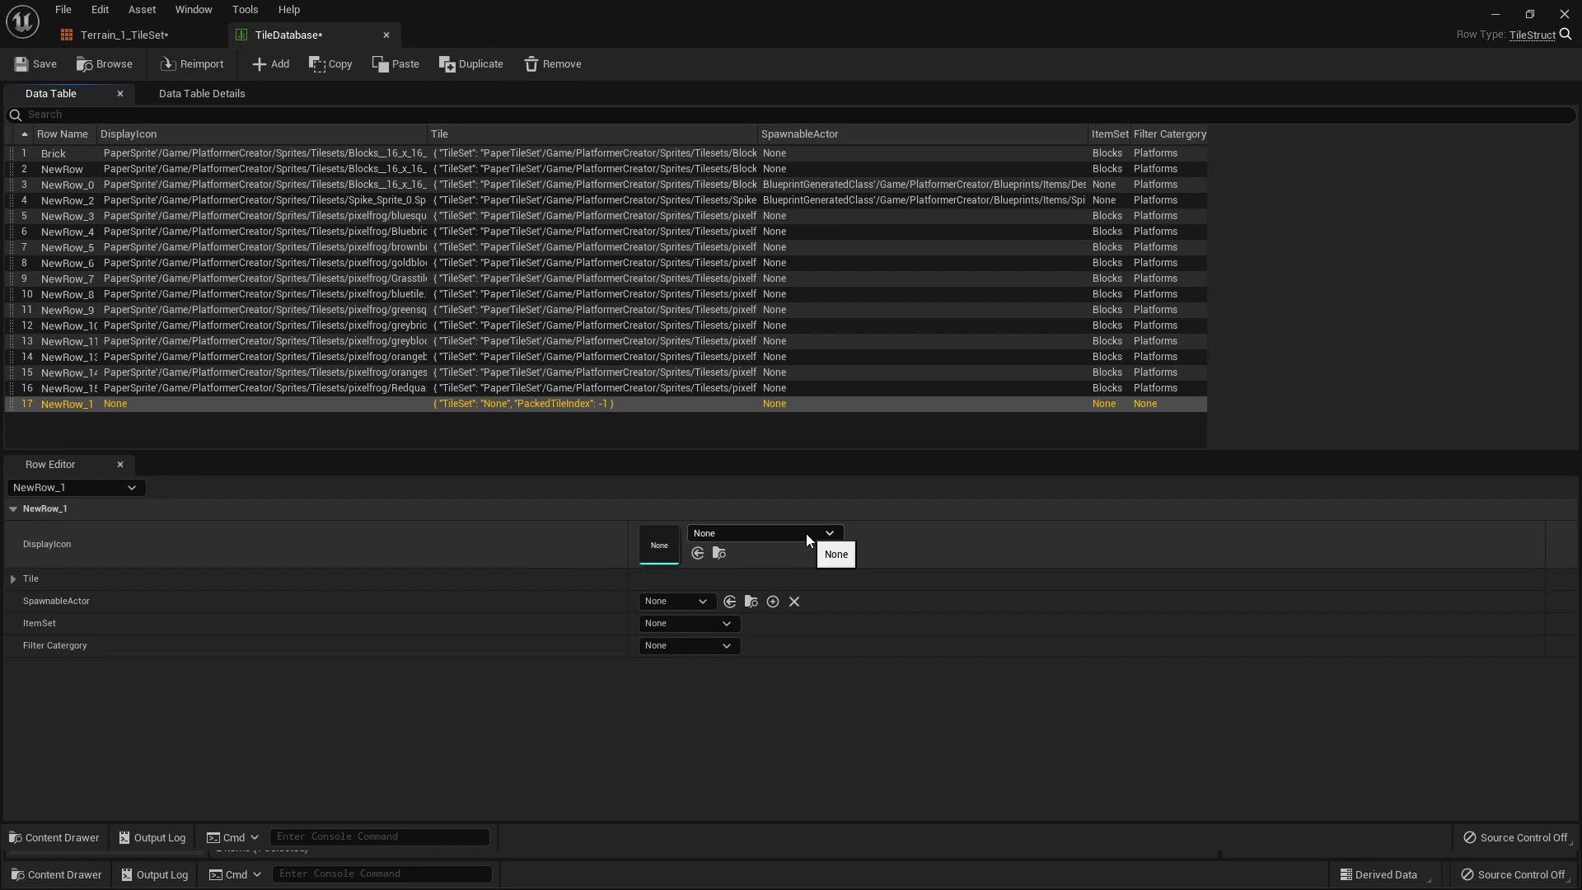
{"action": "left_click", "coordinate": [1495, 15]}
{"action": "scroll", "coordinate": [112, 745], "scroll_direction": "down", "scroll_amount": 5}
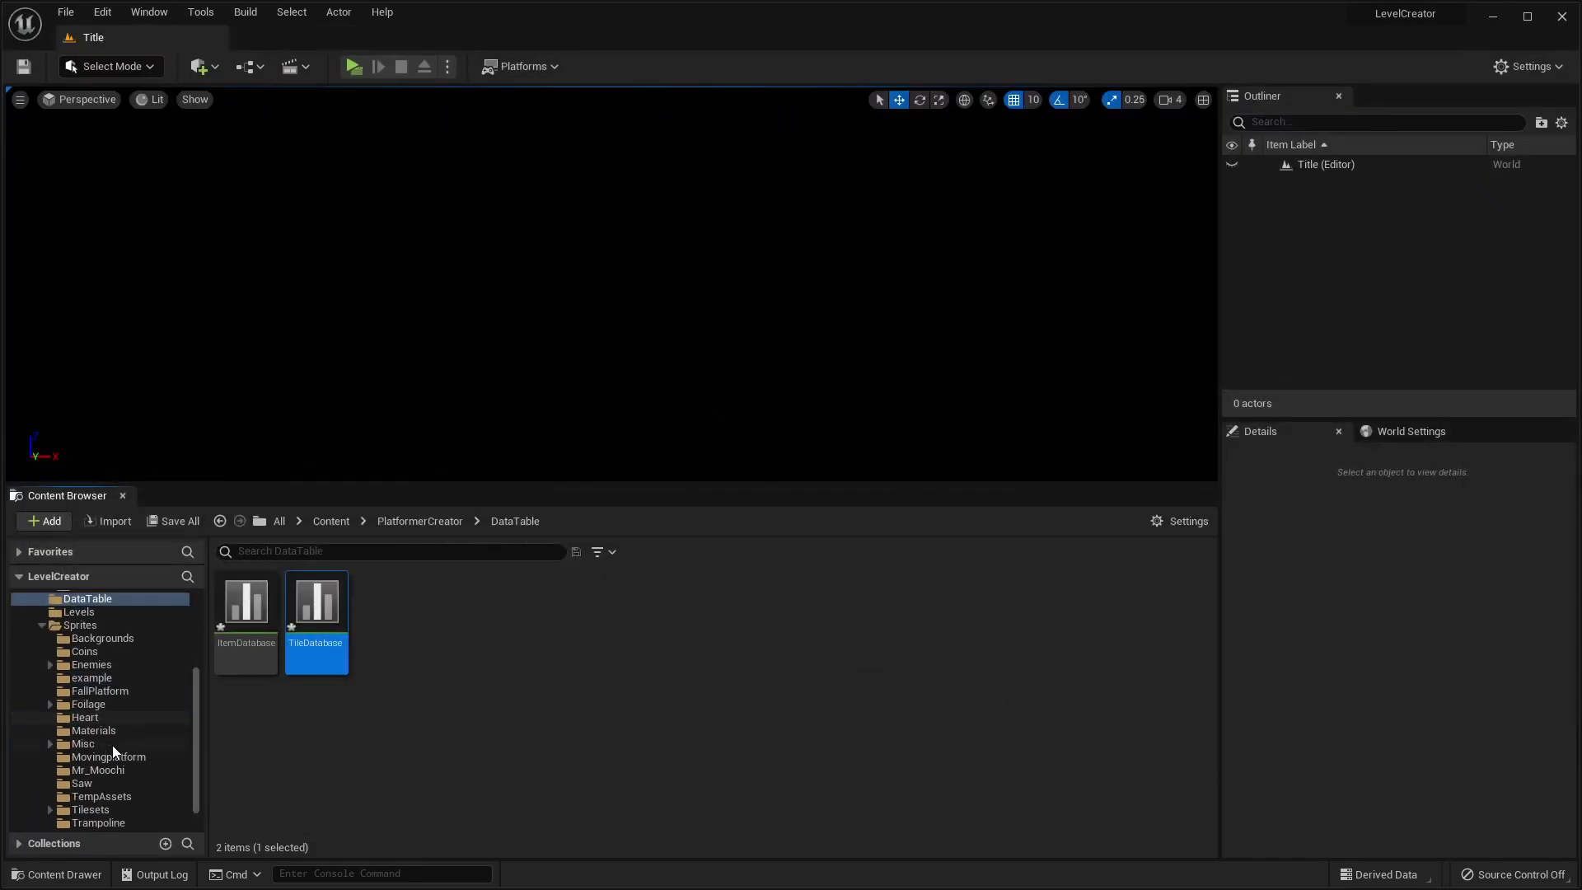
Start Extract Sprites on the Terrain_1 texture in the example folder.
{"action": "left_click", "coordinate": [113, 653]}
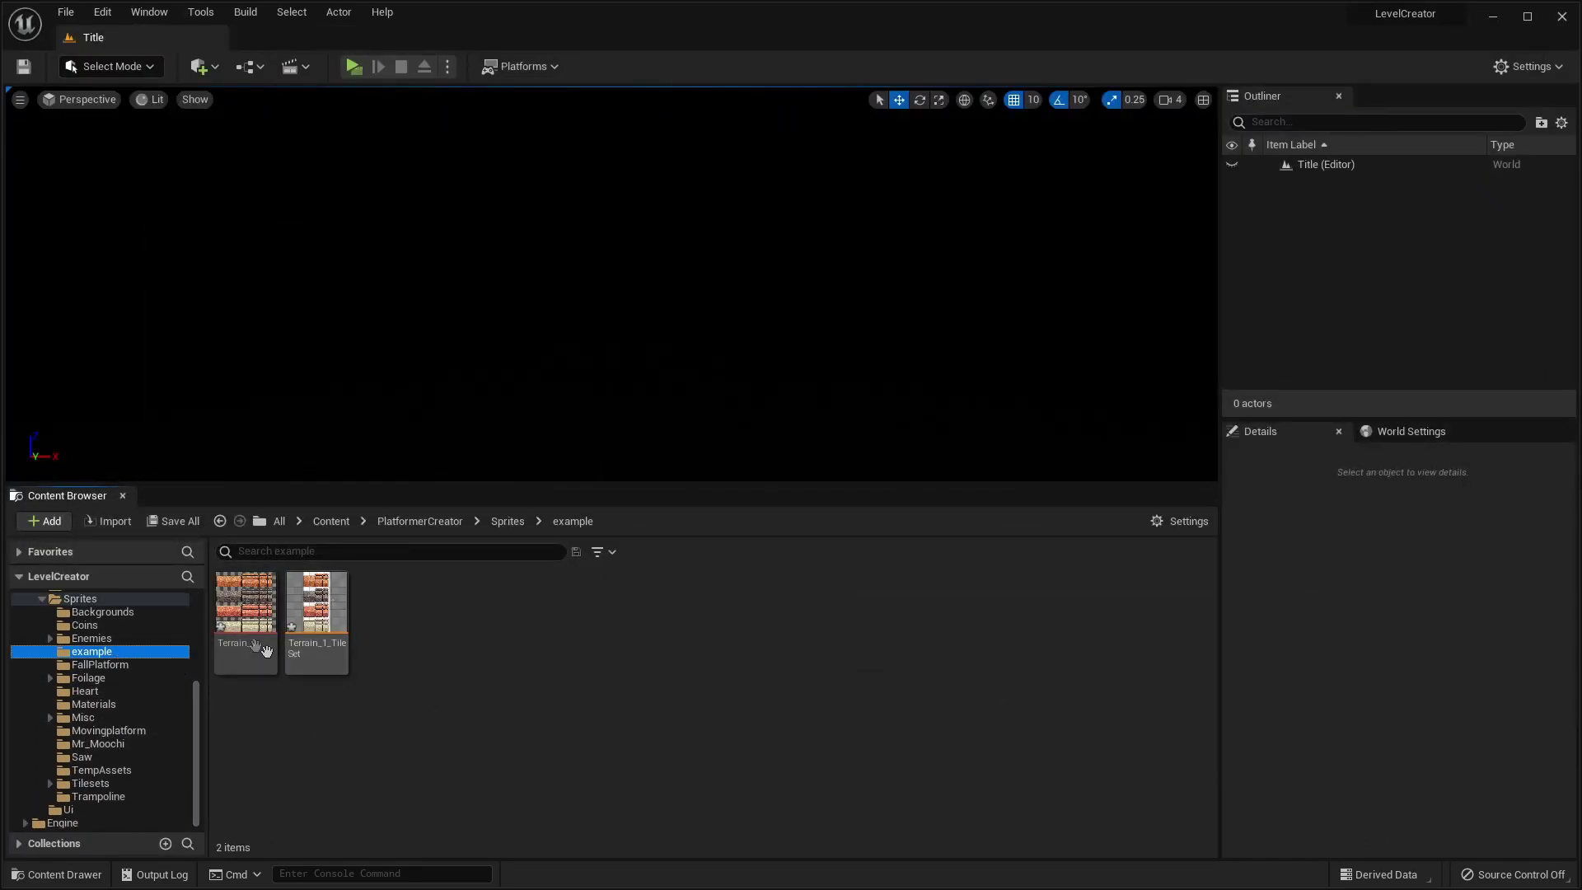
{"action": "left_click", "coordinate": [247, 614]}
{"action": "right_click", "coordinate": [250, 623]}
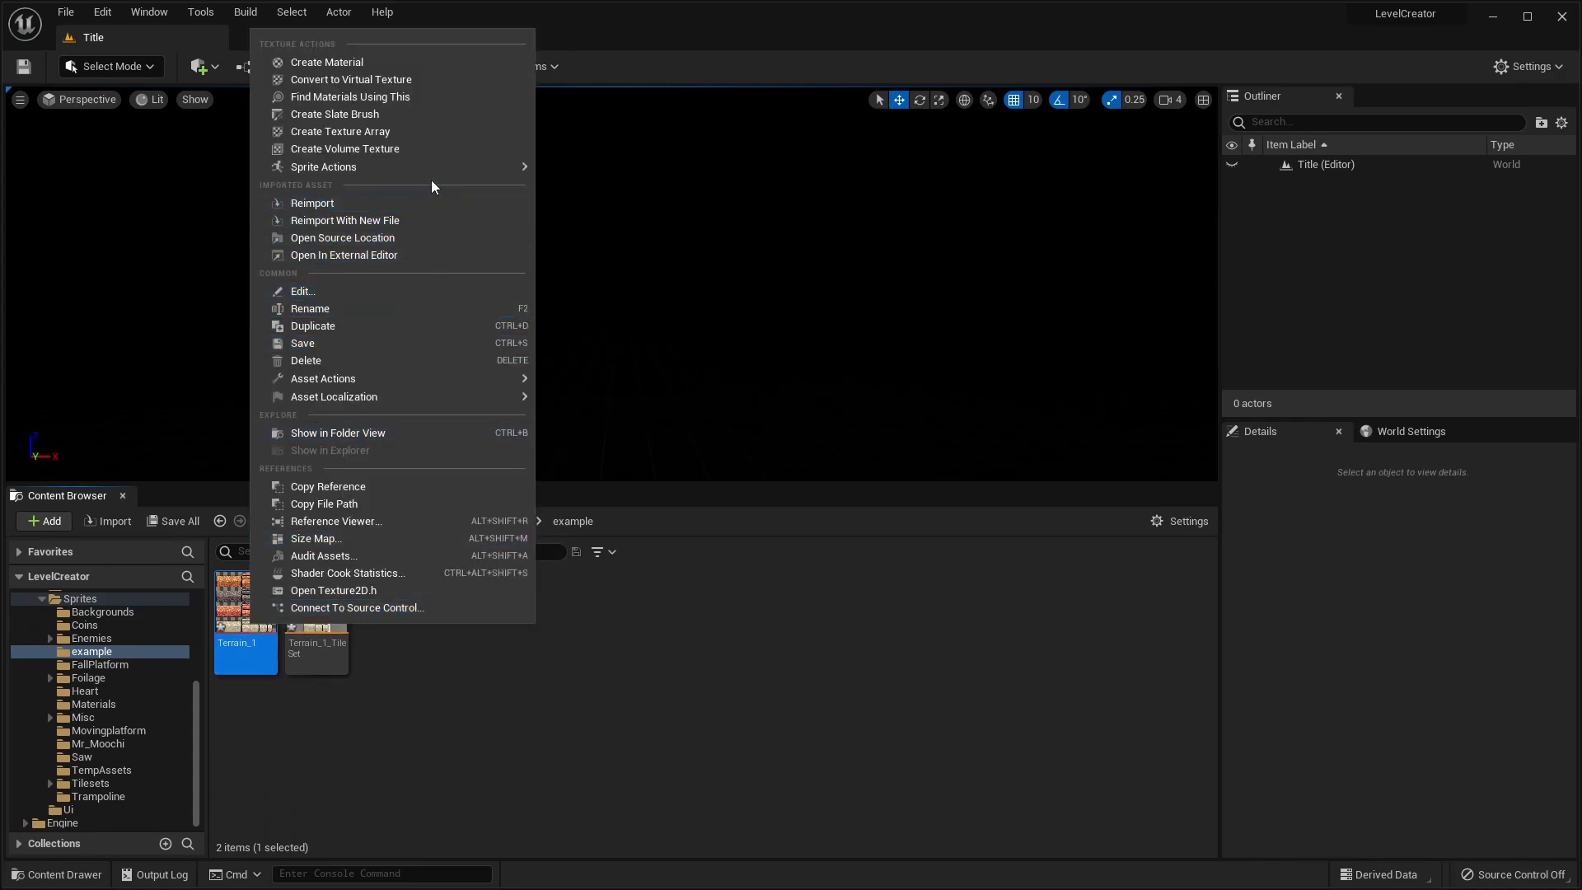
{"action": "mouse_move", "coordinate": [462, 167]}
{"action": "left_click", "coordinate": [605, 184]}
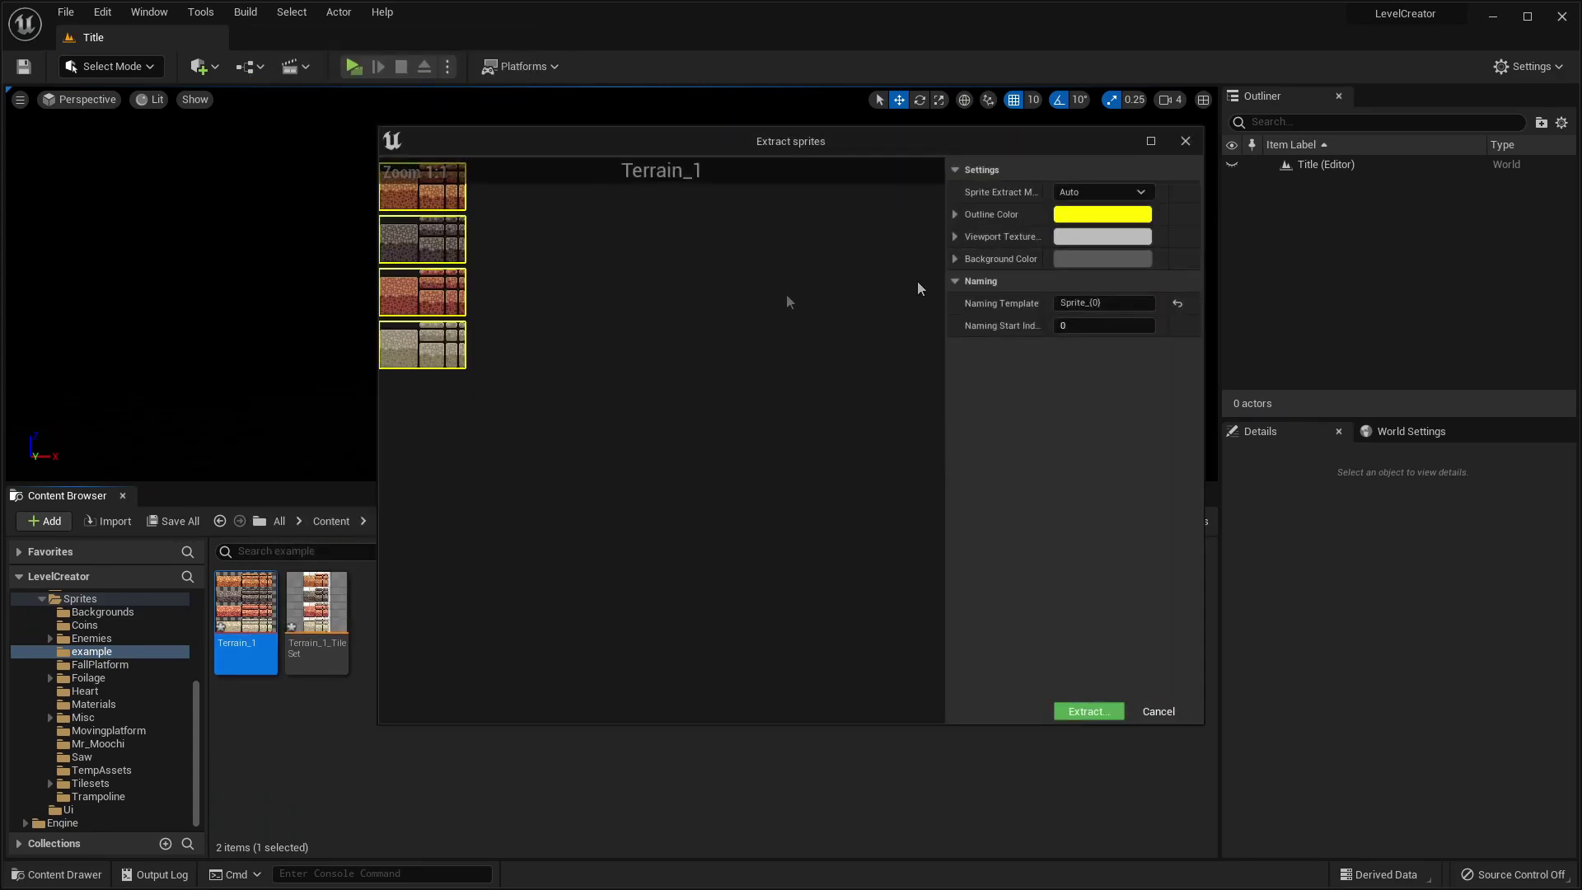
Extract the sprites in Grid mode with 16 × 16 cells.
{"action": "left_click", "coordinate": [1096, 193]}
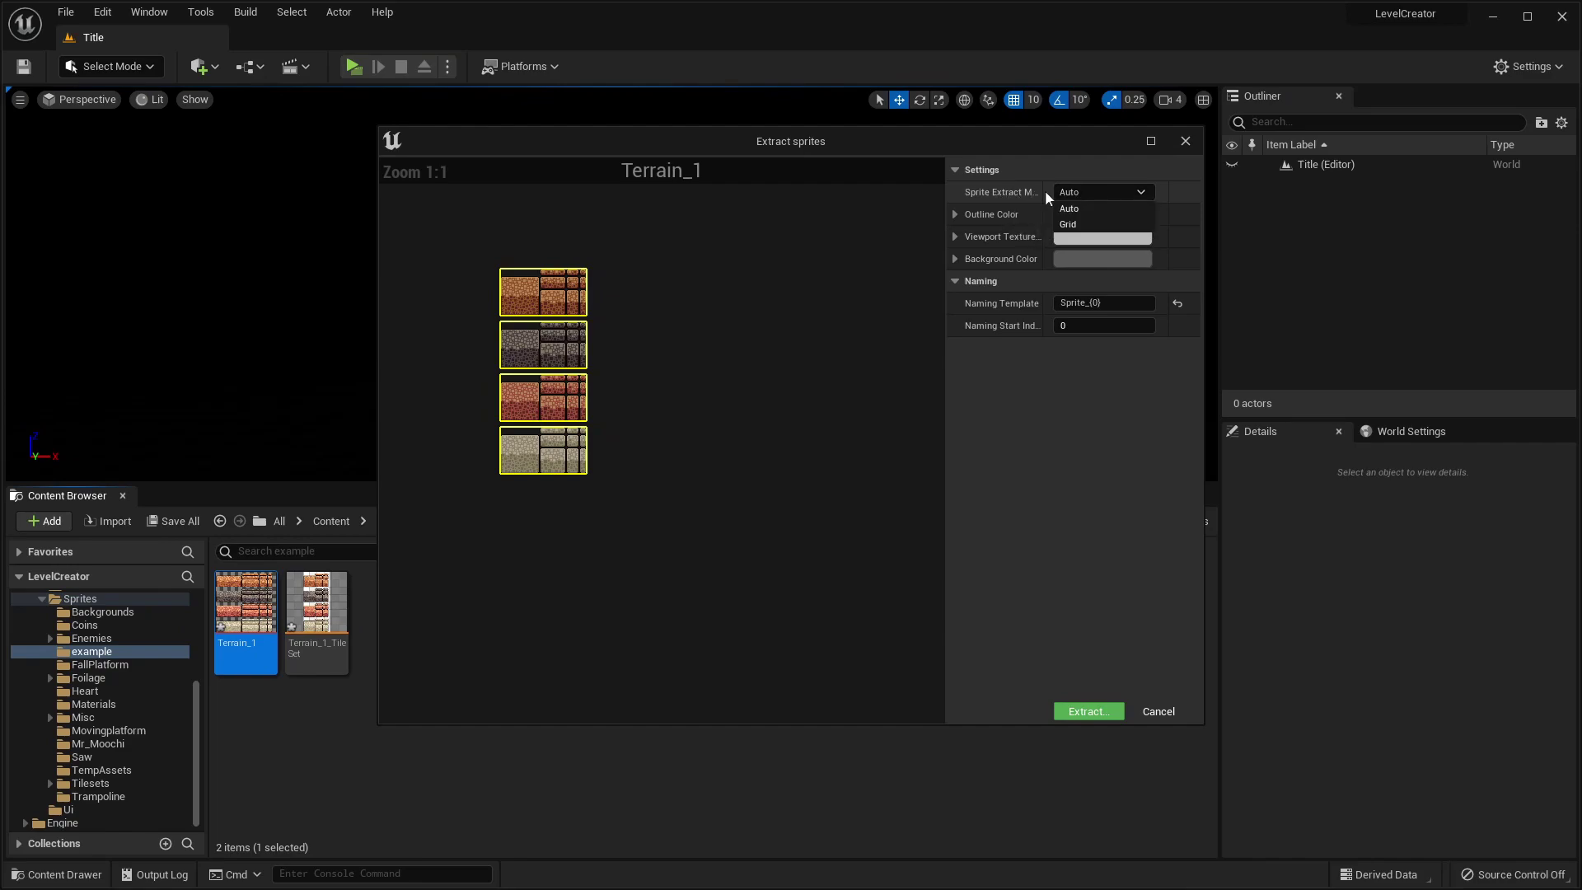
{"action": "left_click", "coordinate": [1087, 224]}
{"action": "left_click", "coordinate": [1100, 375]}
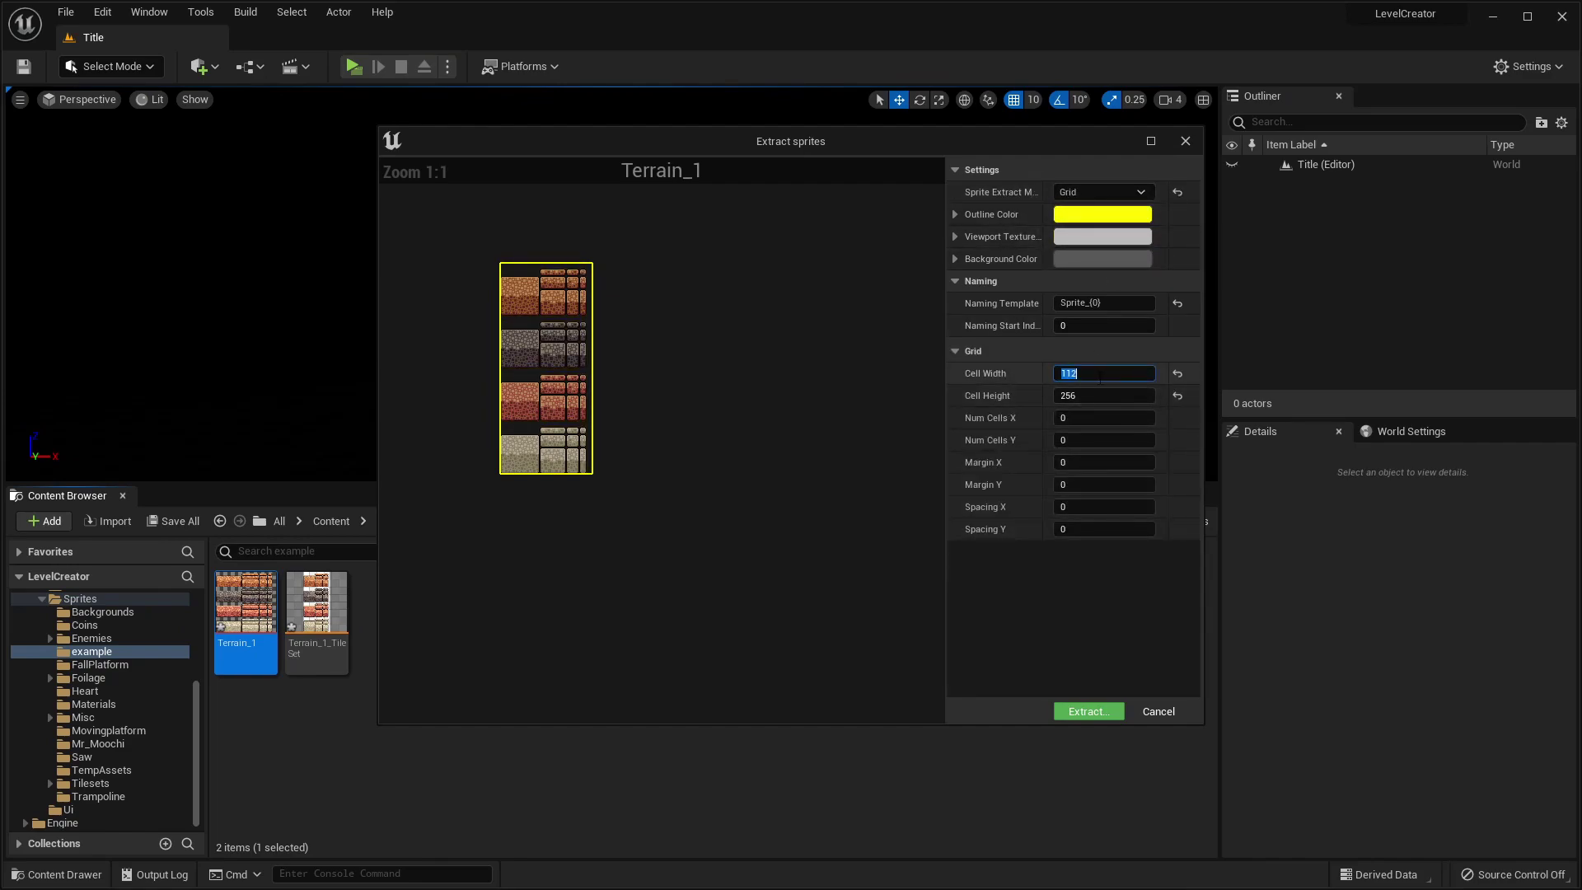
{"action": "type", "text": "16"}
{"action": "left_click", "coordinate": [1104, 396]}
{"action": "type", "text": "16"}
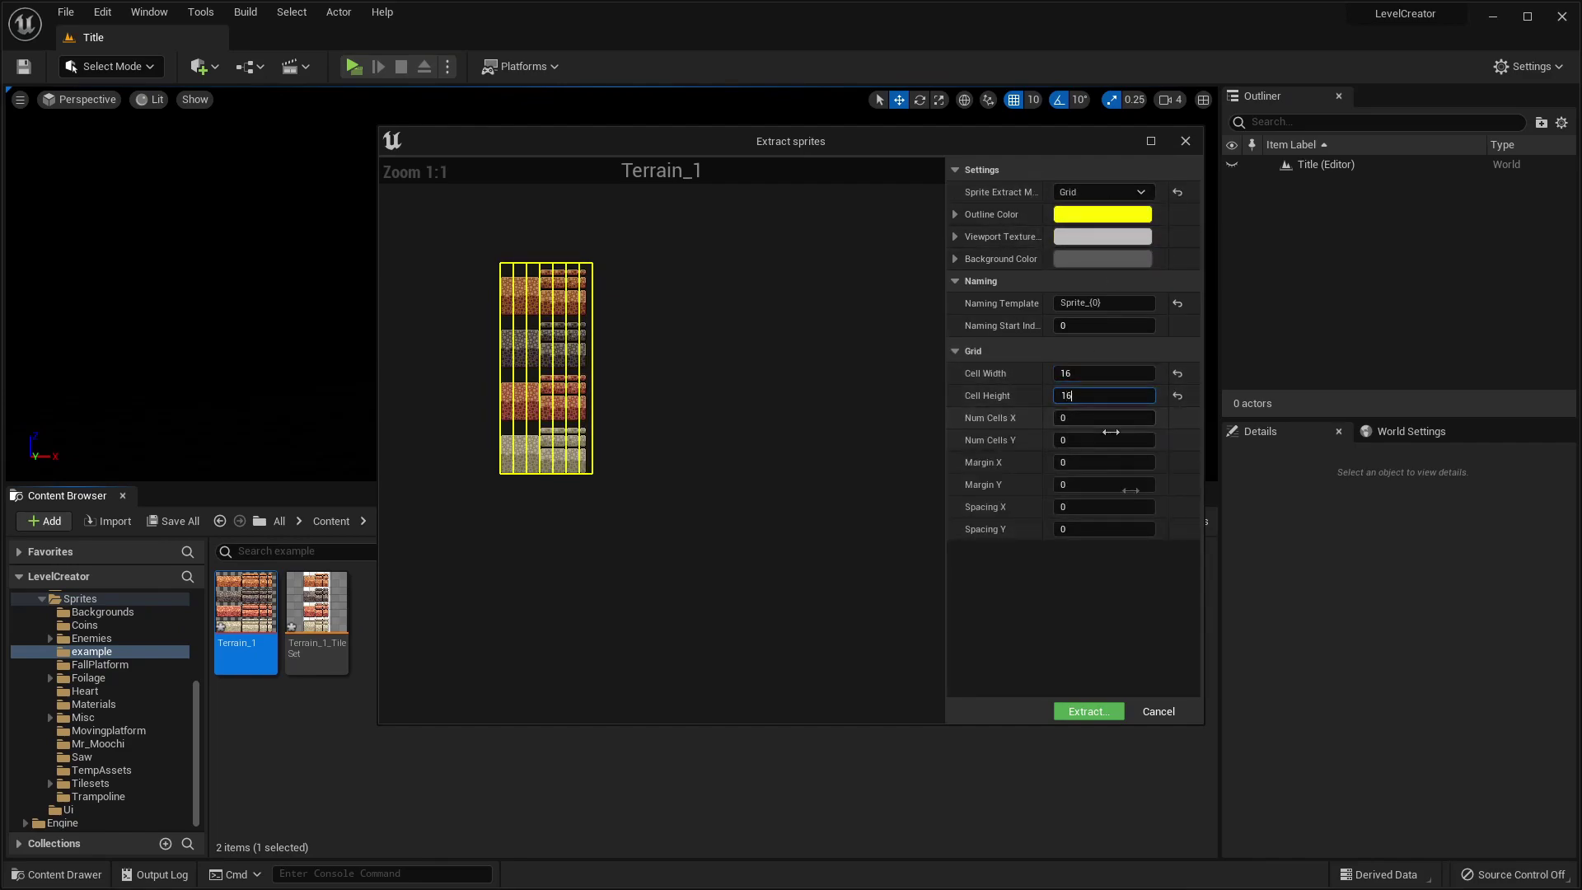
{"action": "key", "text": "Return"}
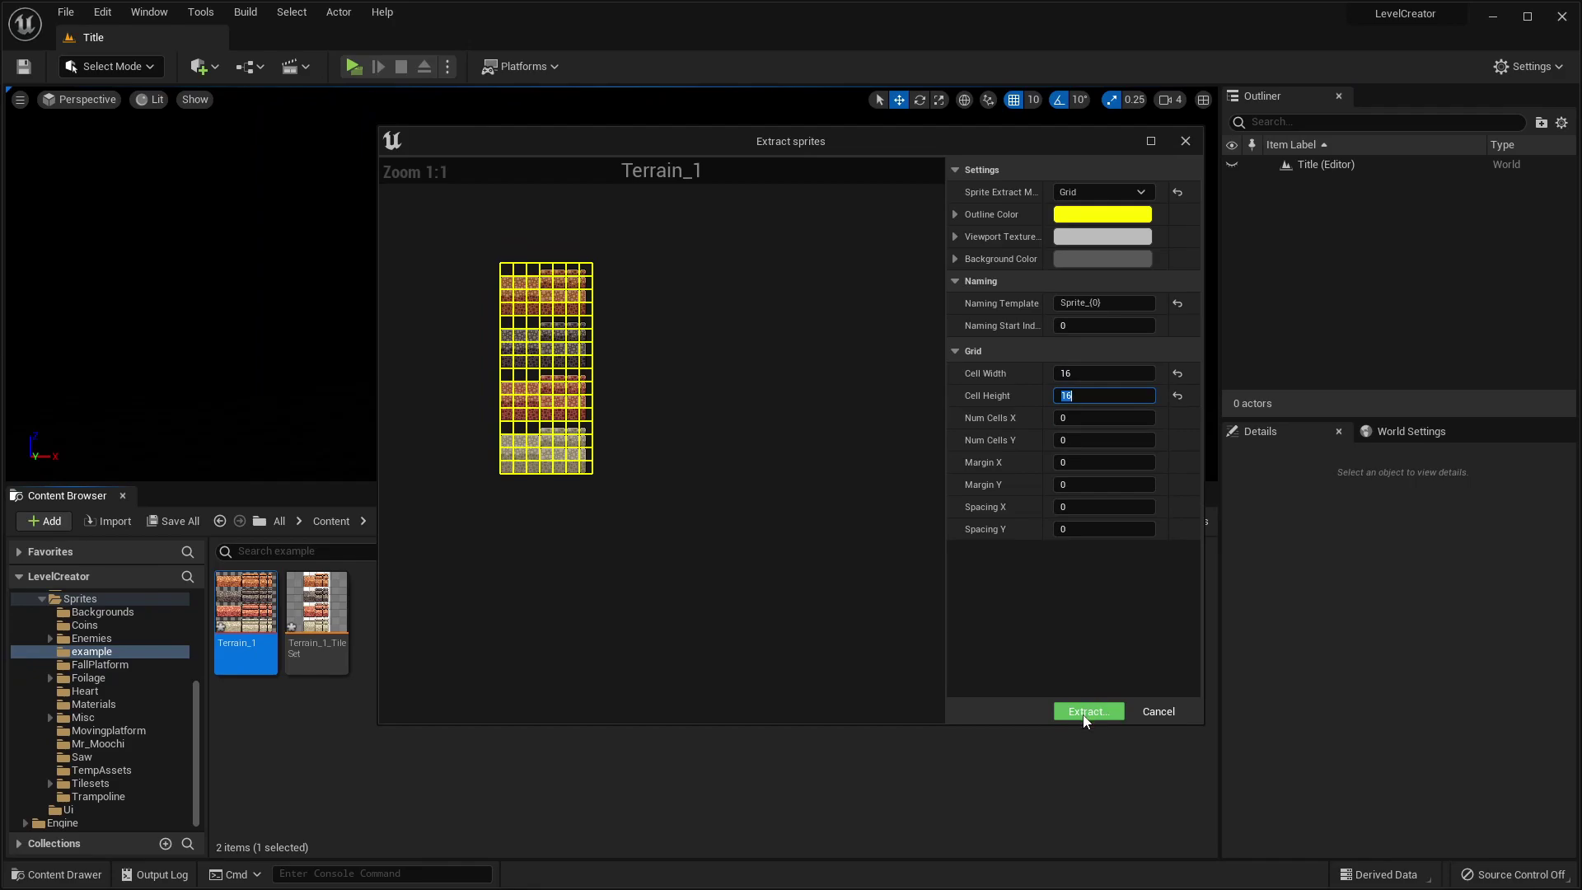
{"action": "left_click", "coordinate": [1085, 713]}
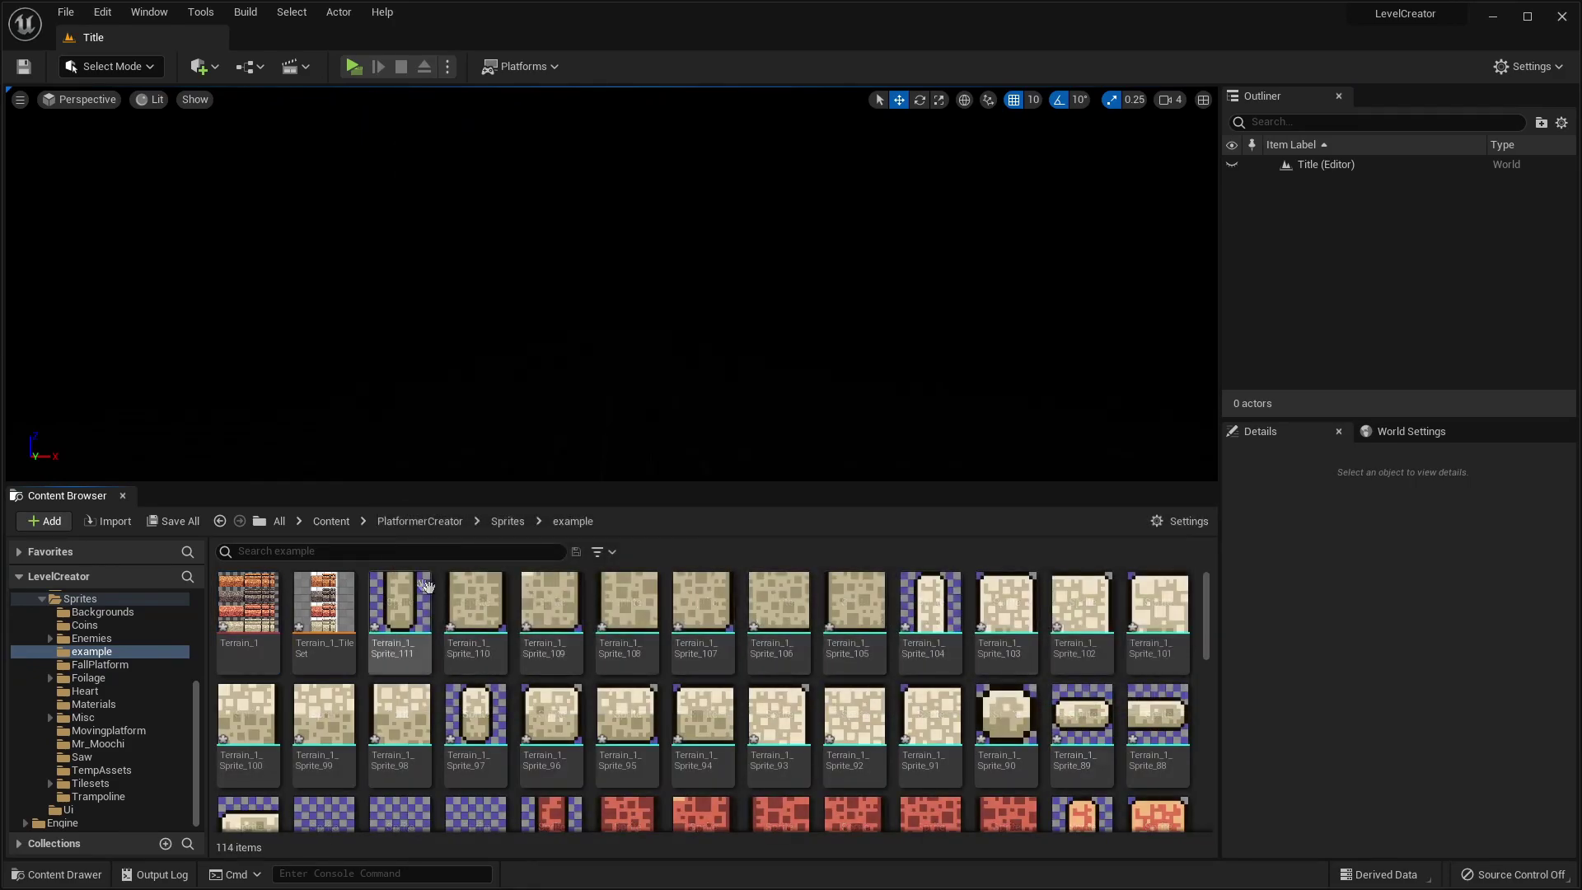
Rename the red brick sprite Terrain_1_Sprite_68 to exampleicon.
{"action": "scroll", "coordinate": [827, 690], "scroll_direction": "down", "scroll_amount": 2}
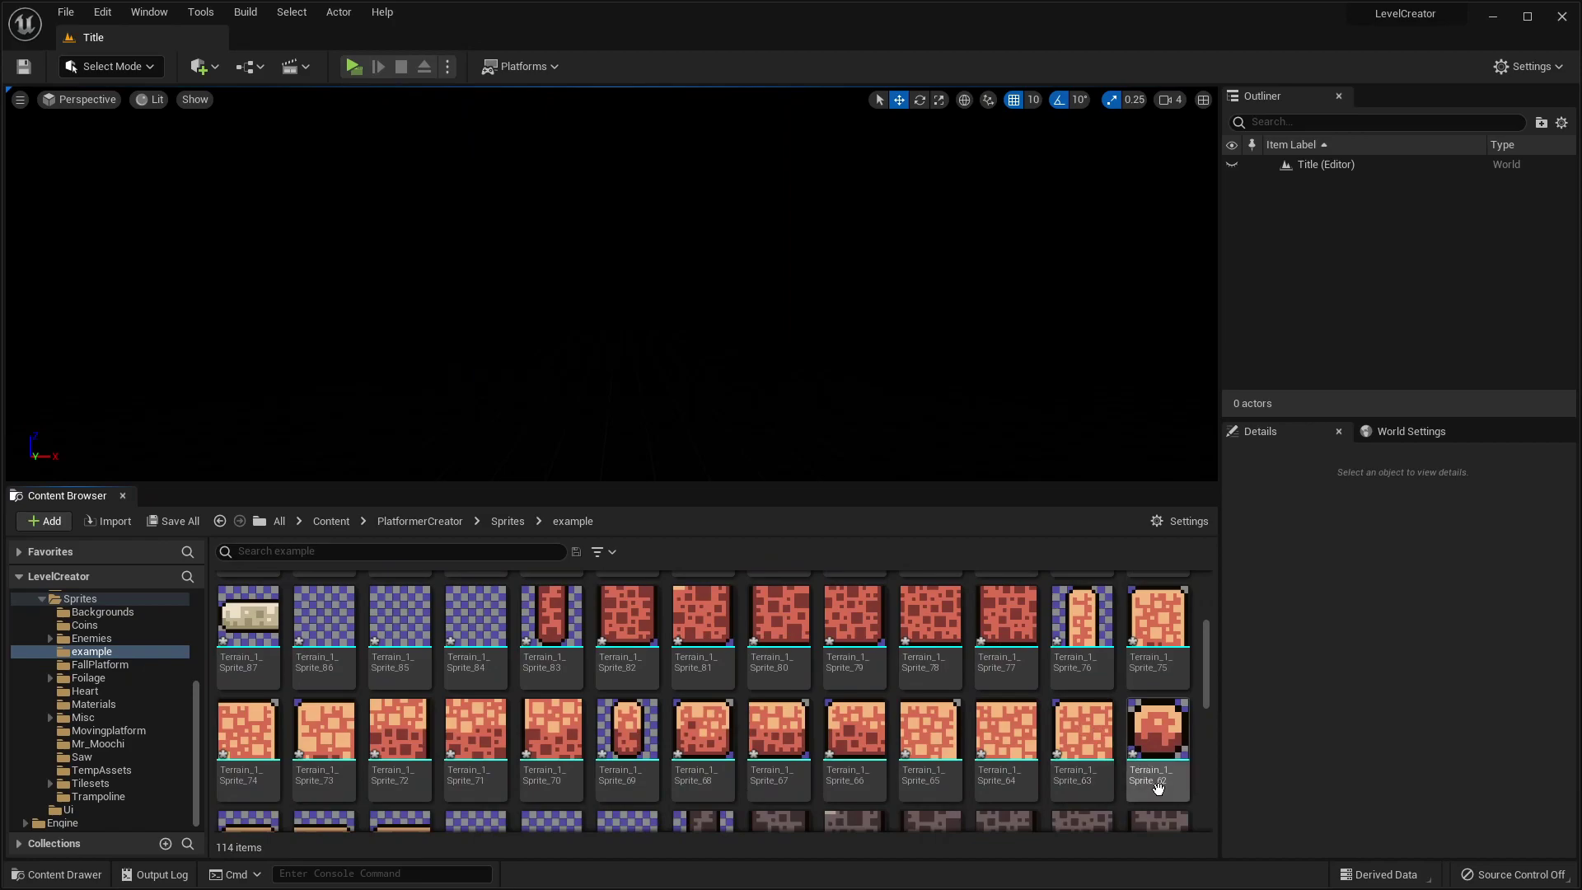
{"action": "scroll", "coordinate": [741, 657], "scroll_direction": "up", "scroll_amount": 2}
{"action": "left_click", "coordinate": [730, 651]}
{"action": "scroll", "coordinate": [741, 656], "scroll_direction": "down", "scroll_amount": 3}
{"action": "left_click", "coordinate": [704, 799]}
{"action": "scroll", "coordinate": [717, 782], "scroll_direction": "down", "scroll_amount": 1}
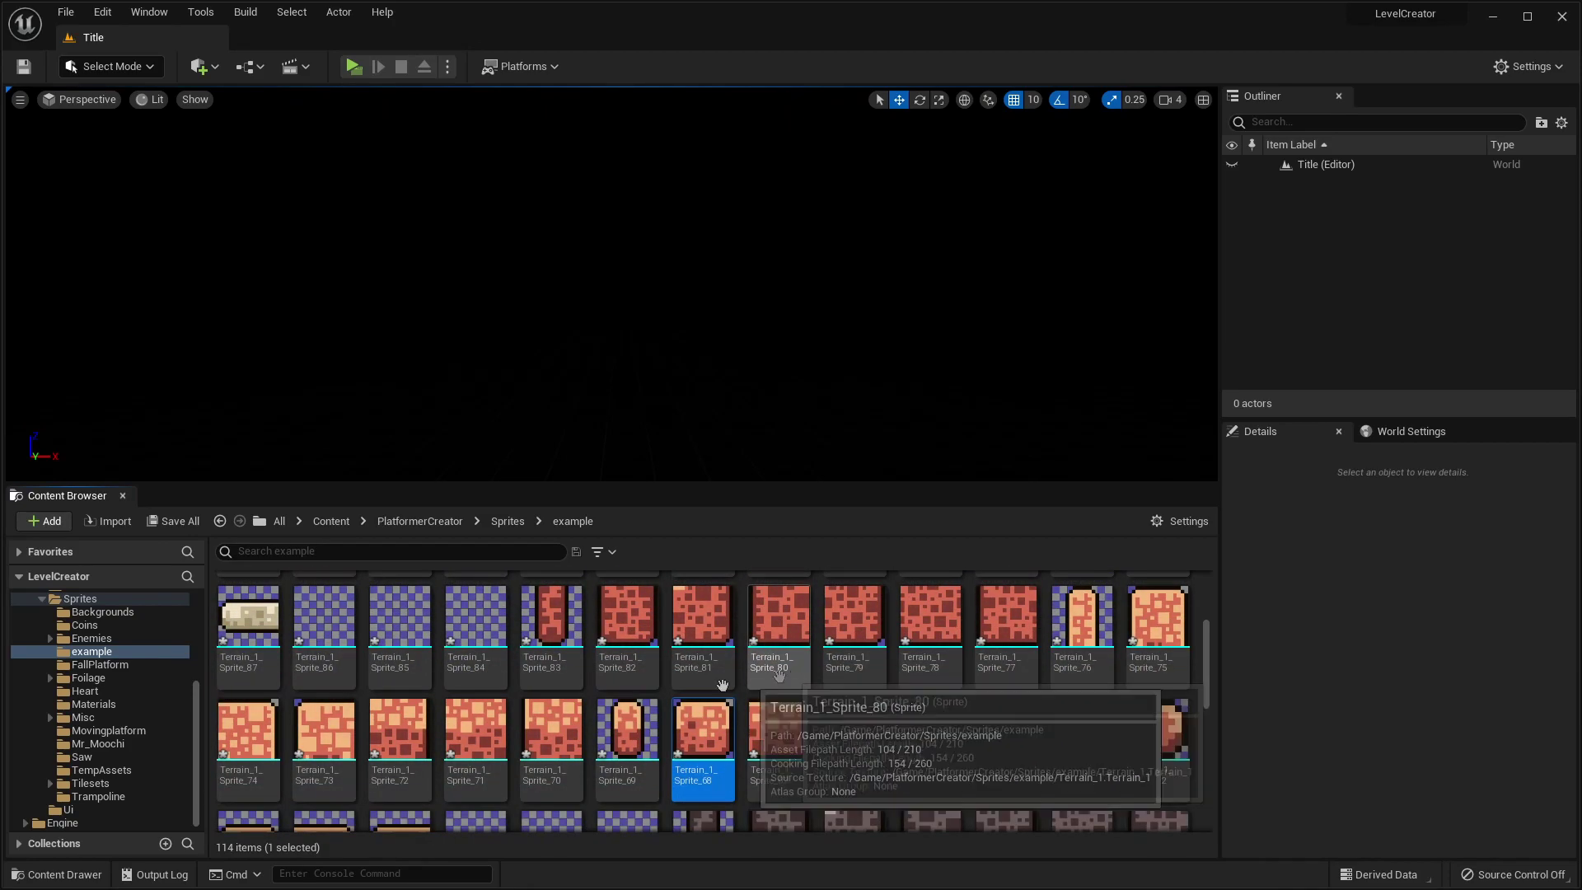
{"action": "right_click", "coordinate": [702, 753]}
{"action": "left_click", "coordinate": [835, 423]}
{"action": "type", "text": "e"}
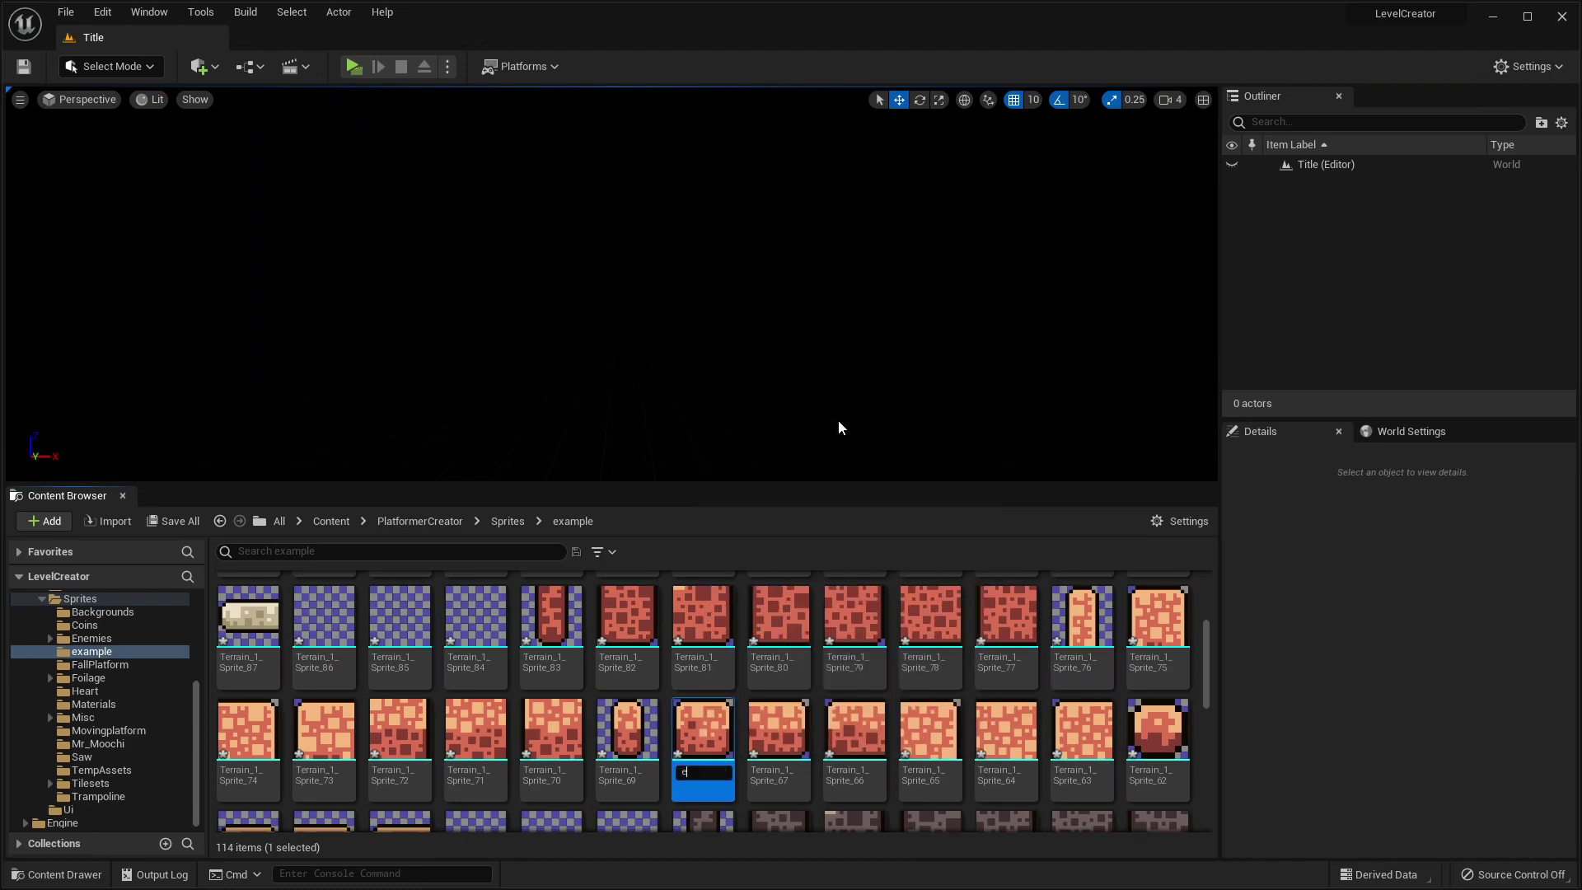
{"action": "type", "text": "xampleicon"}
{"action": "key", "text": "Return"}
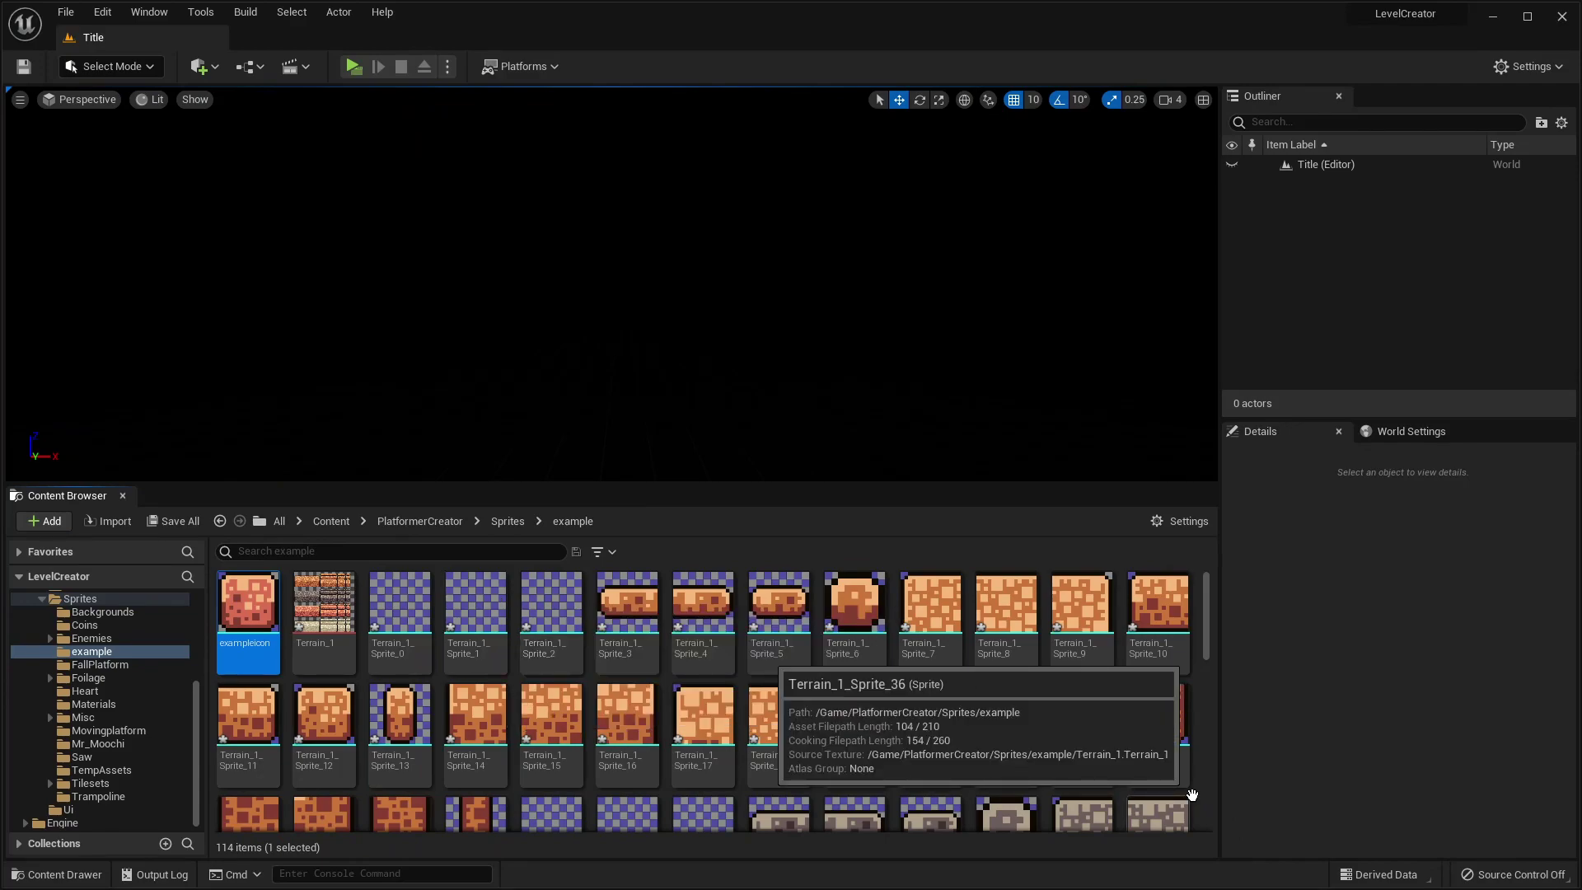
Create a new sprite from Terrain_1, then go back to the PlatformerCreator folder.
{"action": "right_click", "coordinate": [341, 621]}
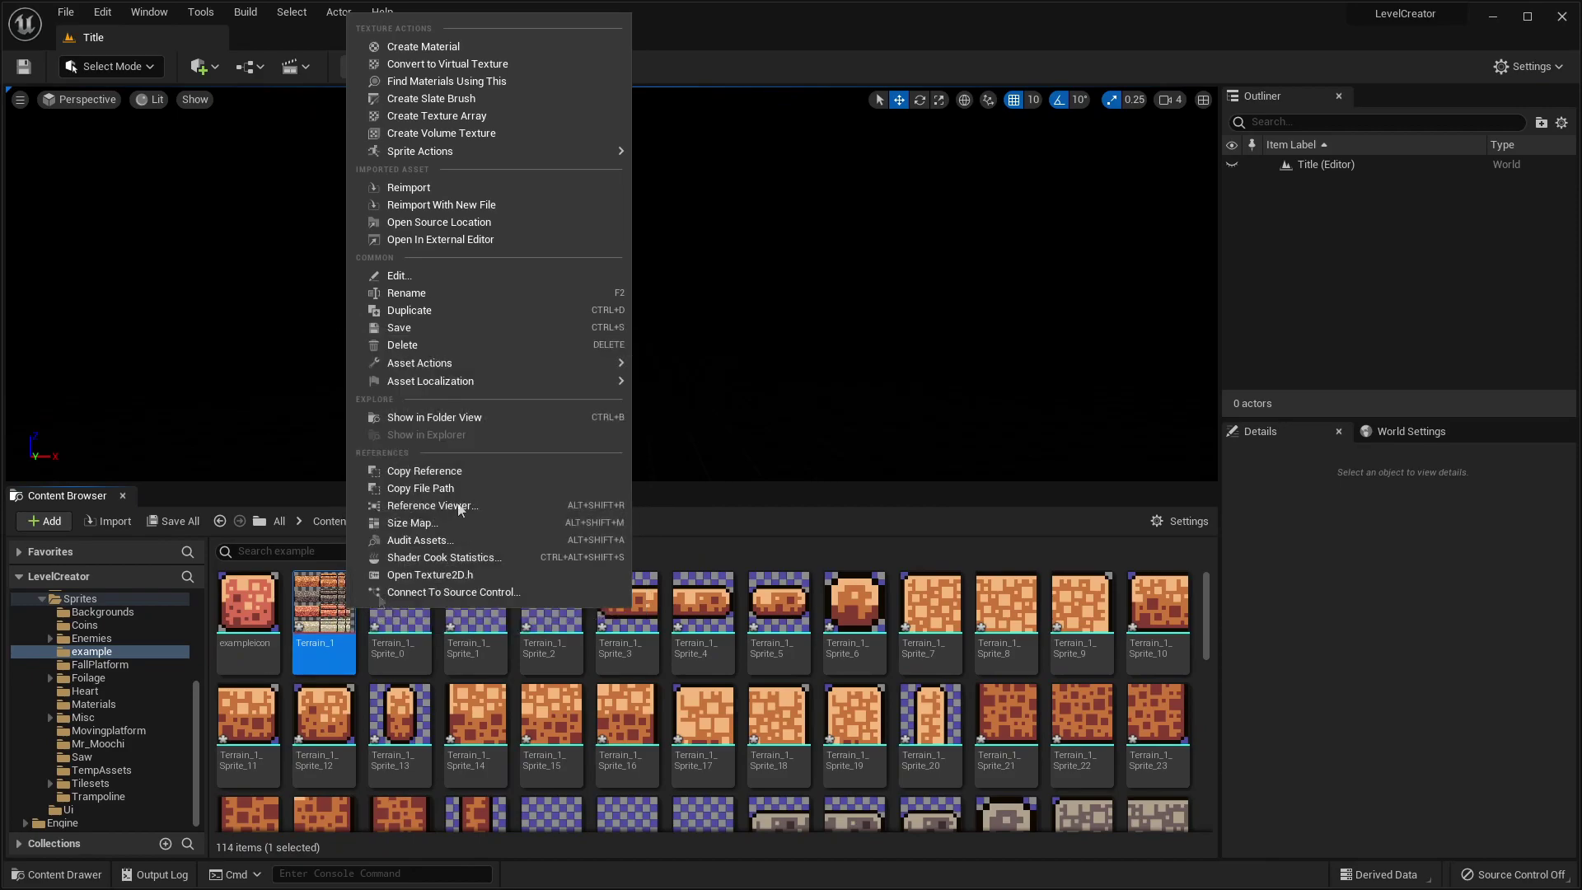
{"action": "mouse_move", "coordinate": [532, 149]}
{"action": "left_click", "coordinate": [696, 158]}
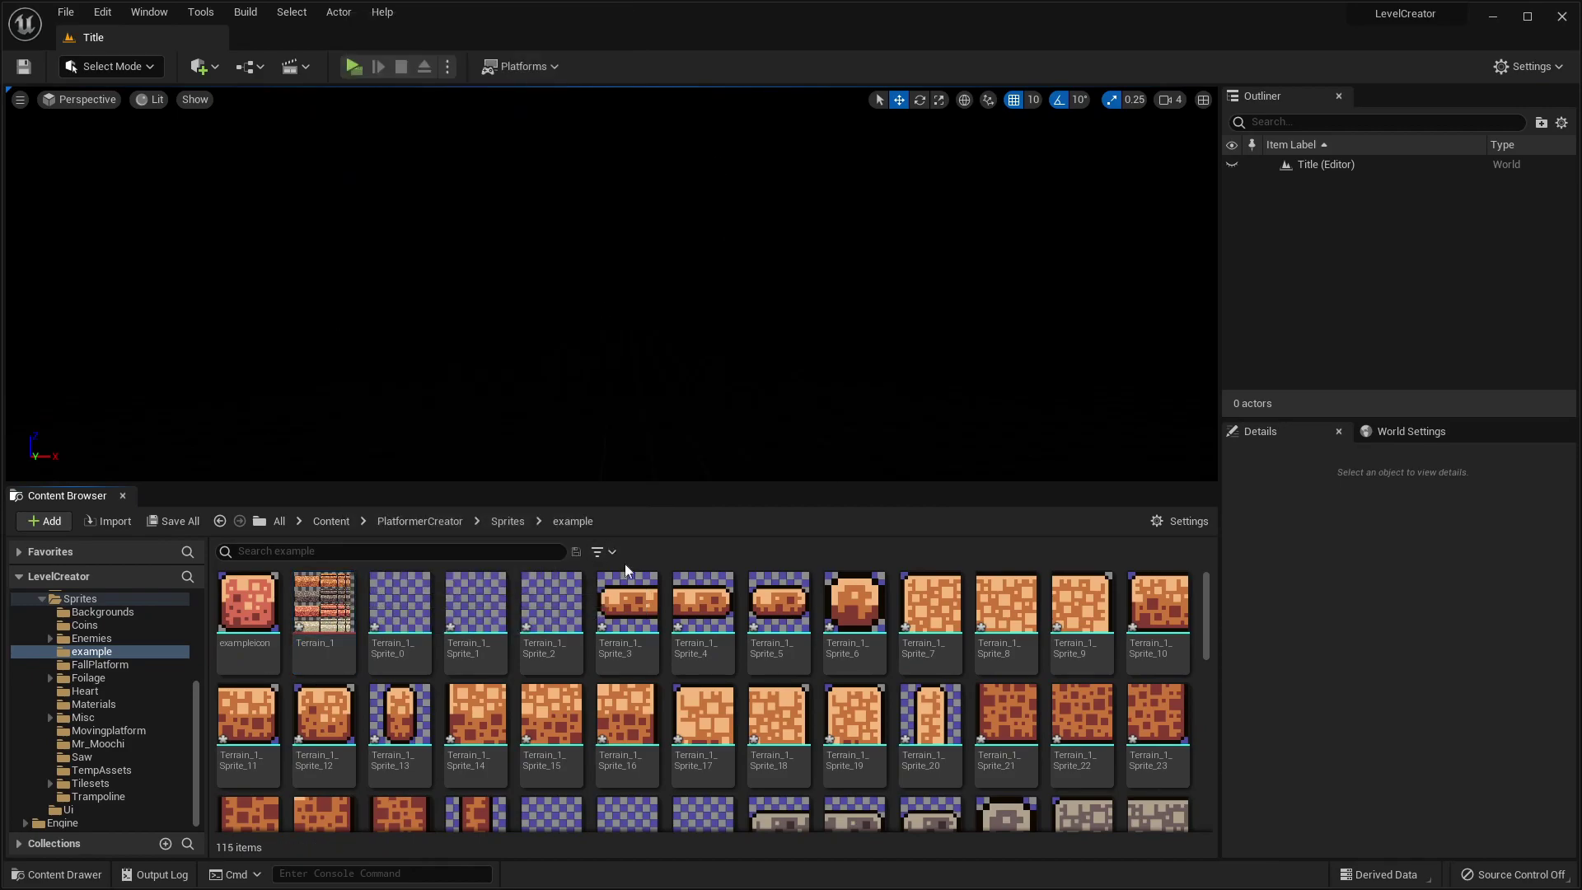
{"action": "scroll", "coordinate": [753, 739], "scroll_direction": "down", "scroll_amount": 5}
{"action": "scroll", "coordinate": [753, 740], "scroll_direction": "down", "scroll_amount": 3}
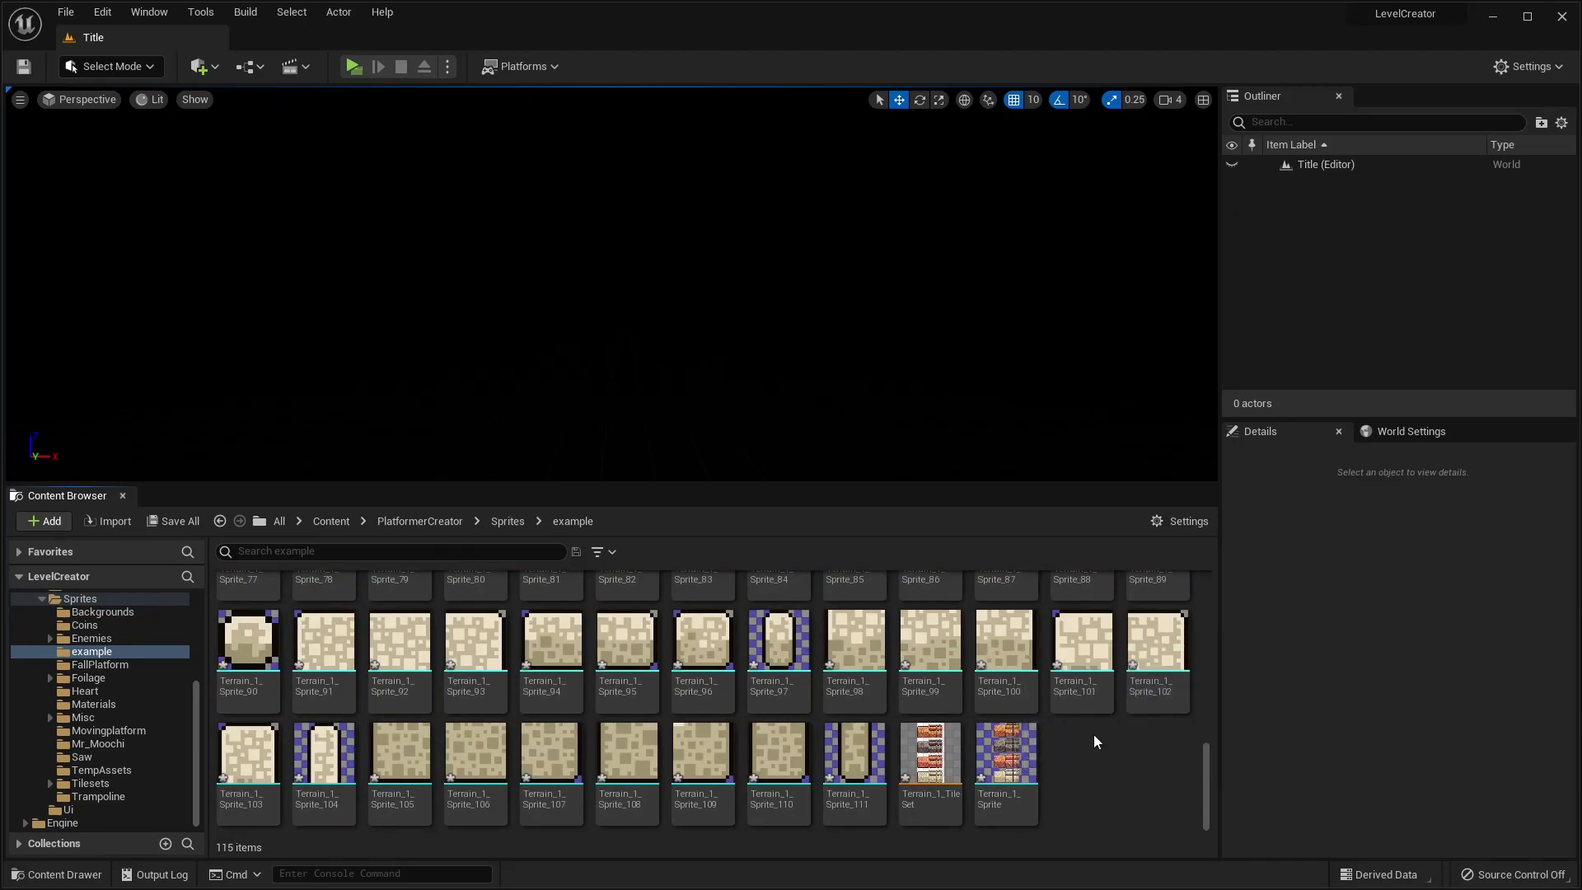
{"action": "scroll", "coordinate": [584, 698], "scroll_direction": "up", "scroll_amount": 3}
{"action": "scroll", "coordinate": [585, 699], "scroll_direction": "up", "scroll_amount": 6}
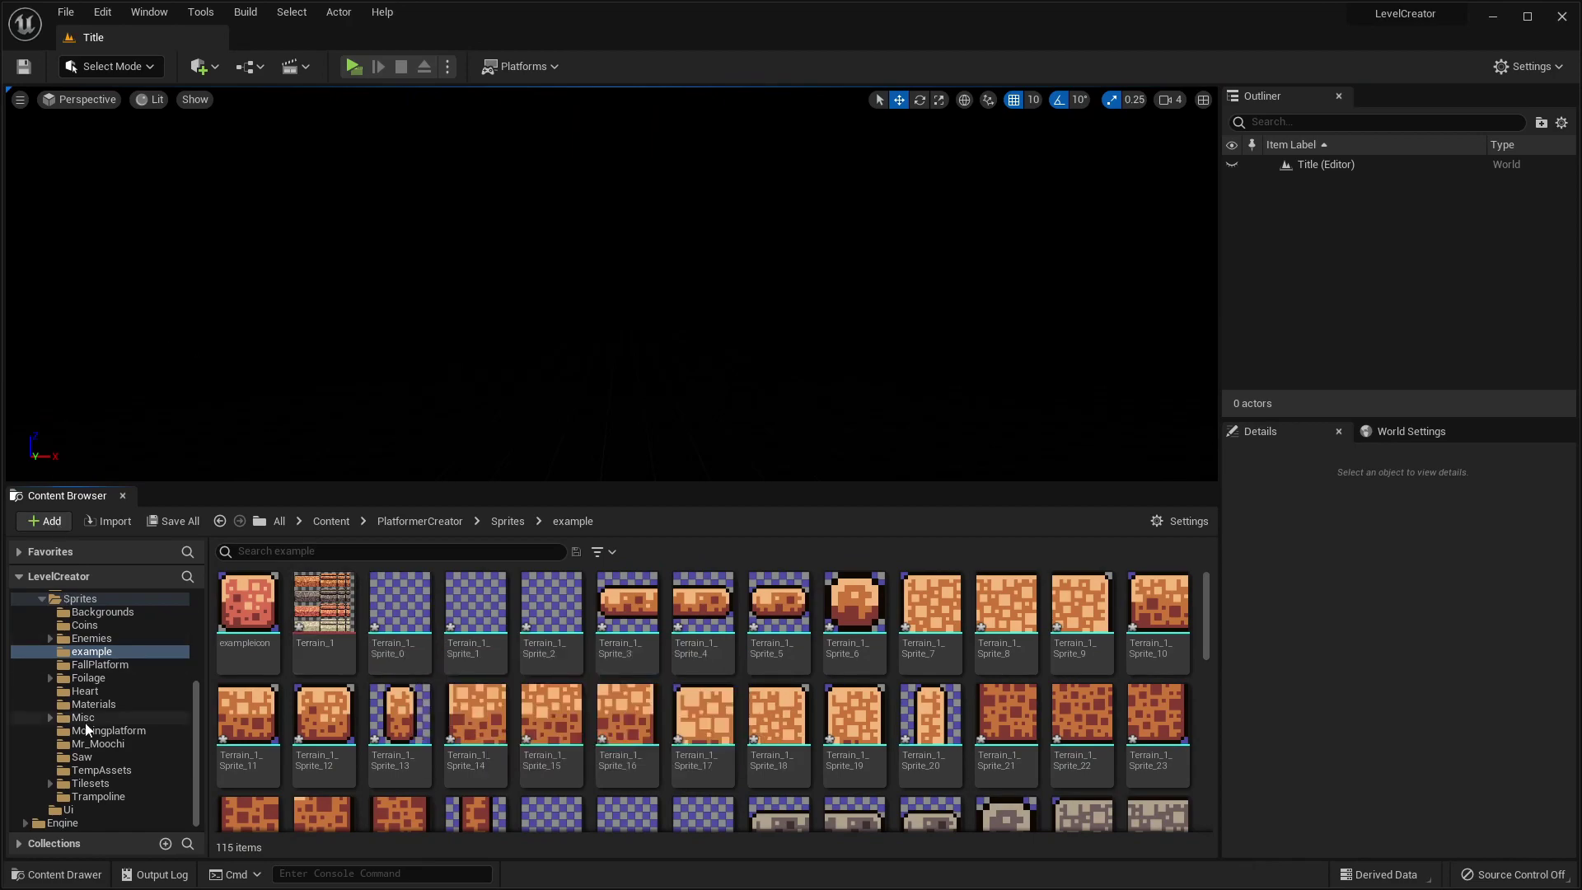
{"action": "scroll", "coordinate": [85, 717], "scroll_direction": "up", "scroll_amount": 5}
{"action": "left_click", "coordinate": [112, 627]}
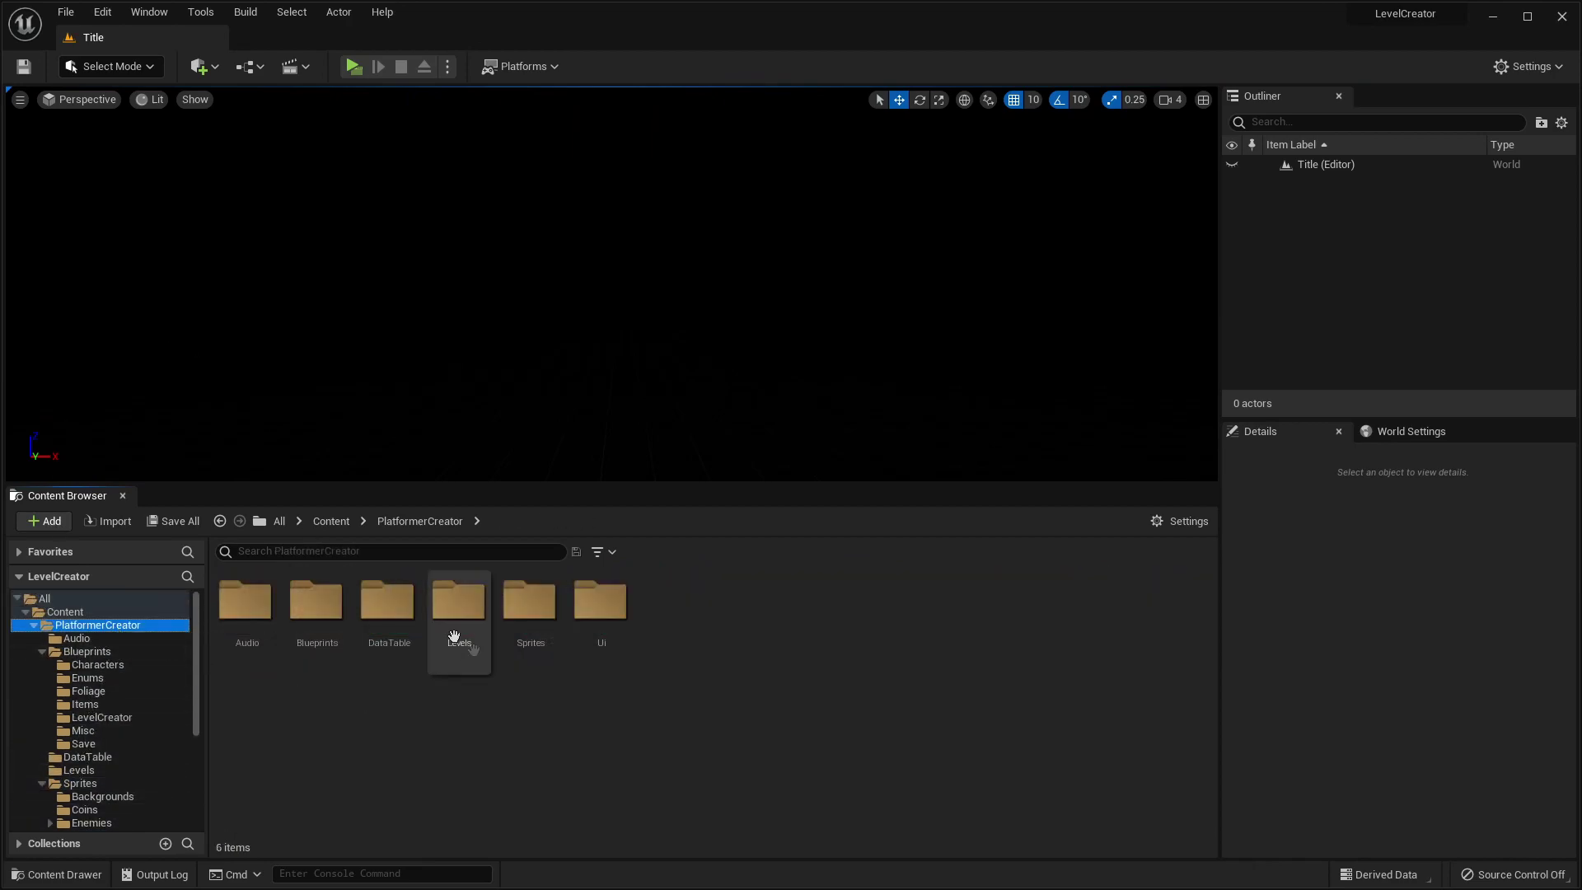
Set exampleicon as NewRow_1's display icon in TileDatabase.
{"action": "double_click", "coordinate": [383, 630]}
{"action": "double_click", "coordinate": [328, 629]}
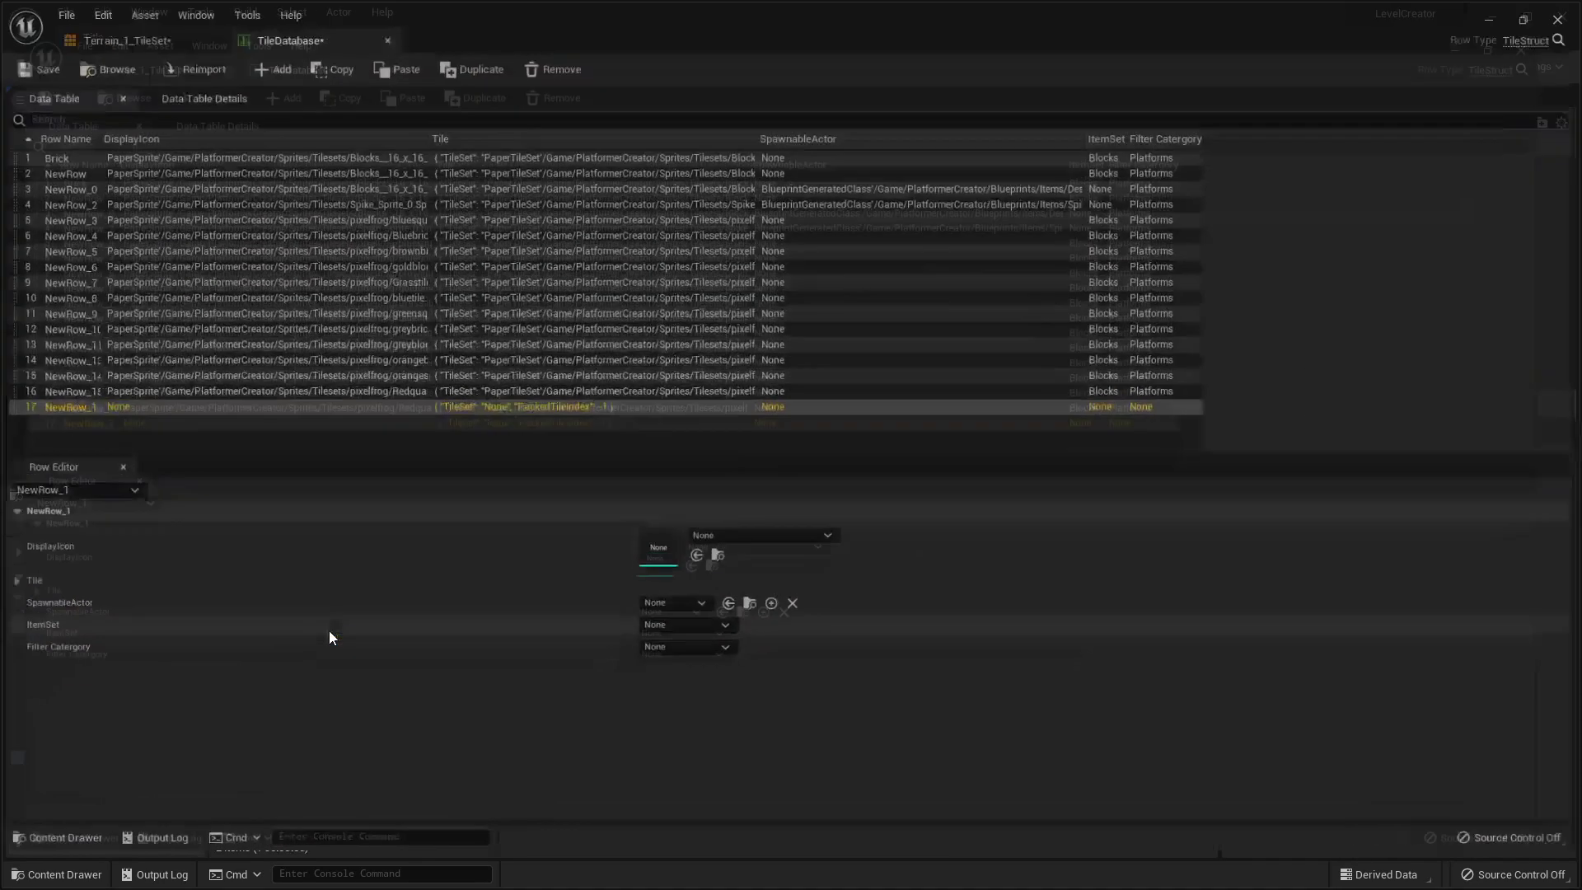
{"action": "left_click", "coordinate": [743, 535]}
{"action": "type", "text": "exa"}
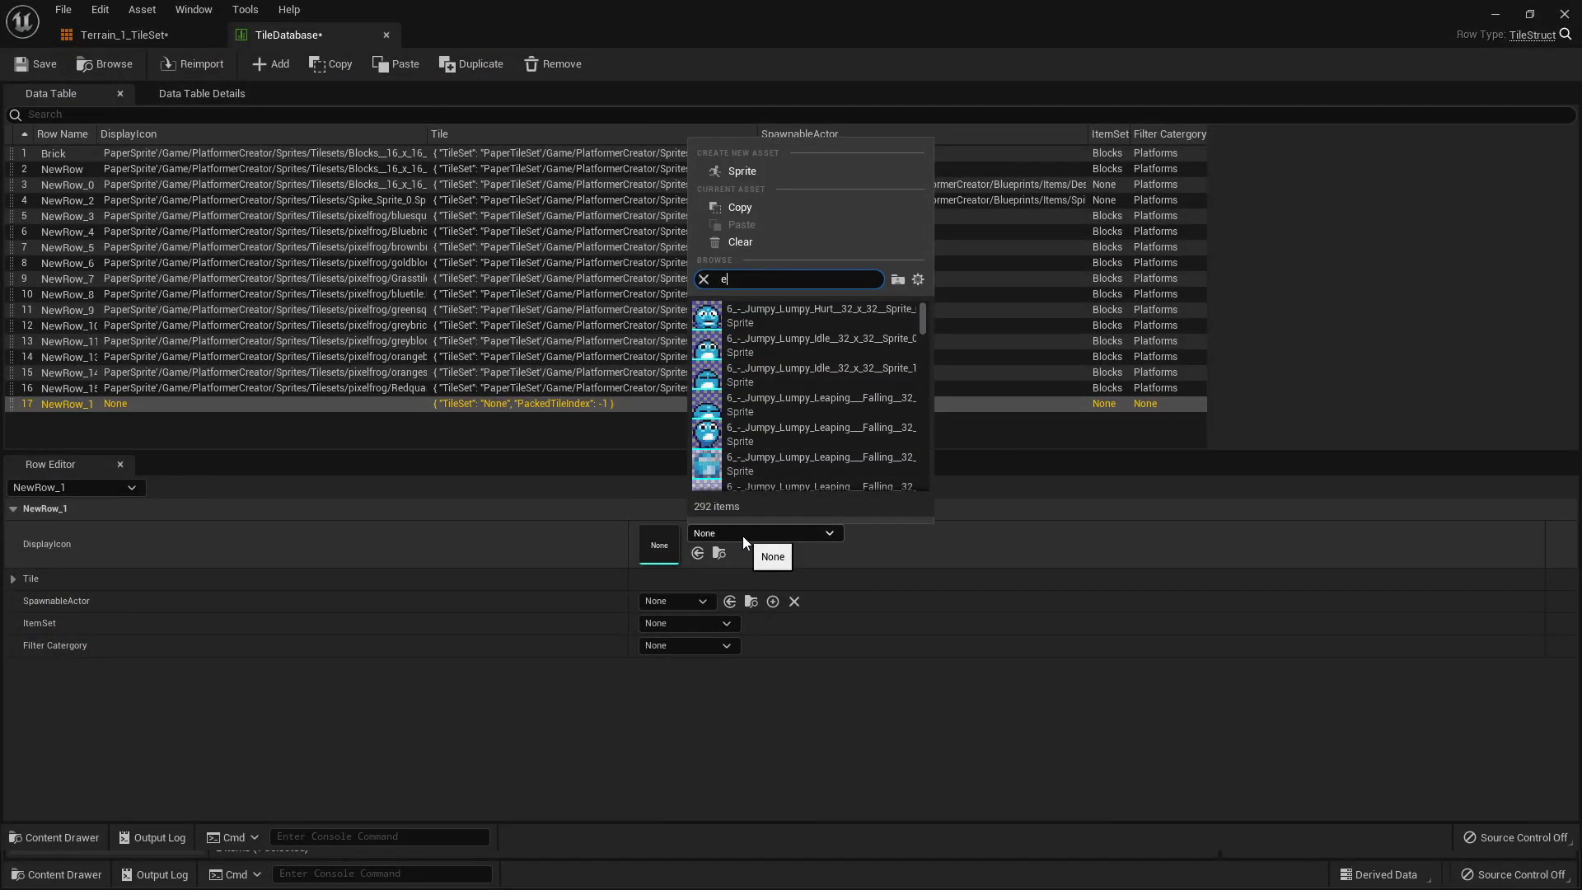
{"action": "left_click", "coordinate": [779, 309]}
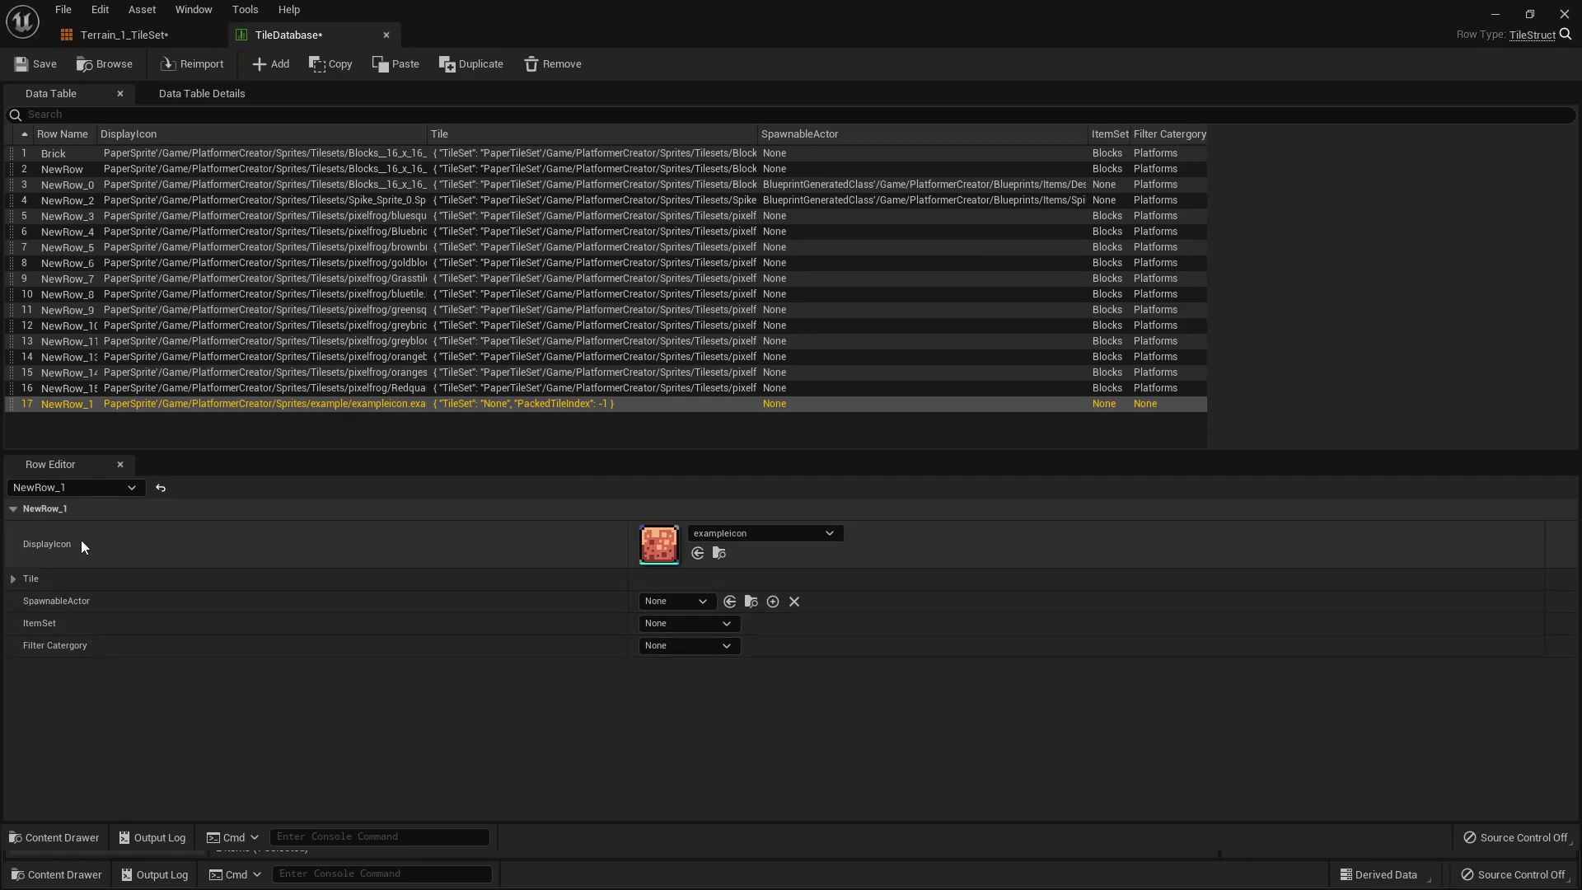
Assign Terrain_1_TileSet as NewRow_1's tile set and view it in the tile set editor.
{"action": "left_click", "coordinate": [13, 580]}
{"action": "left_click", "coordinate": [738, 602]}
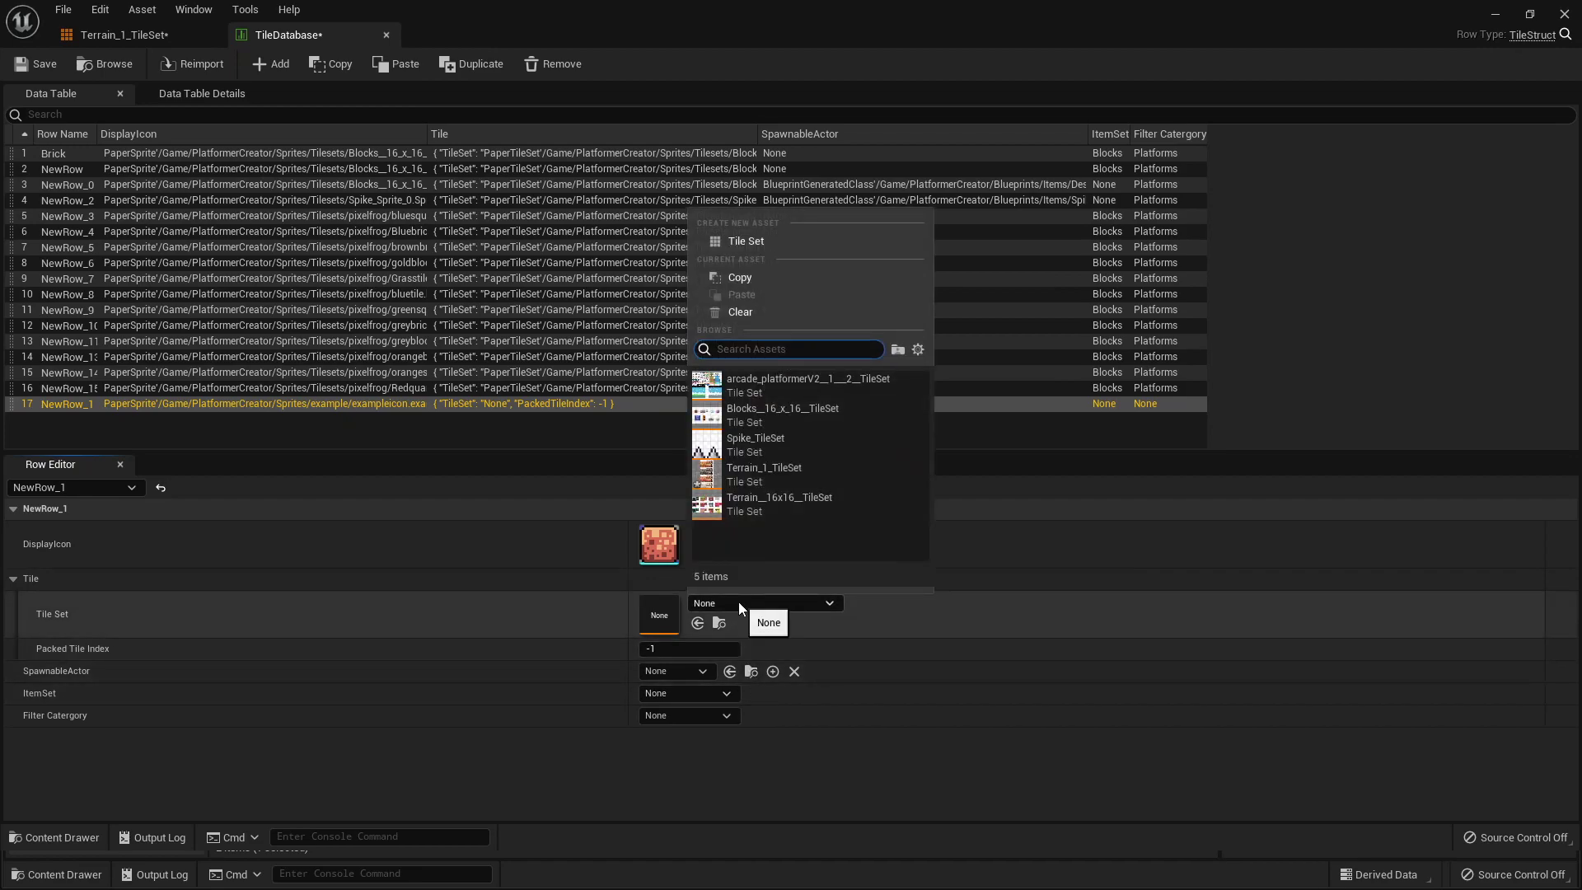
{"action": "left_click", "coordinate": [786, 482]}
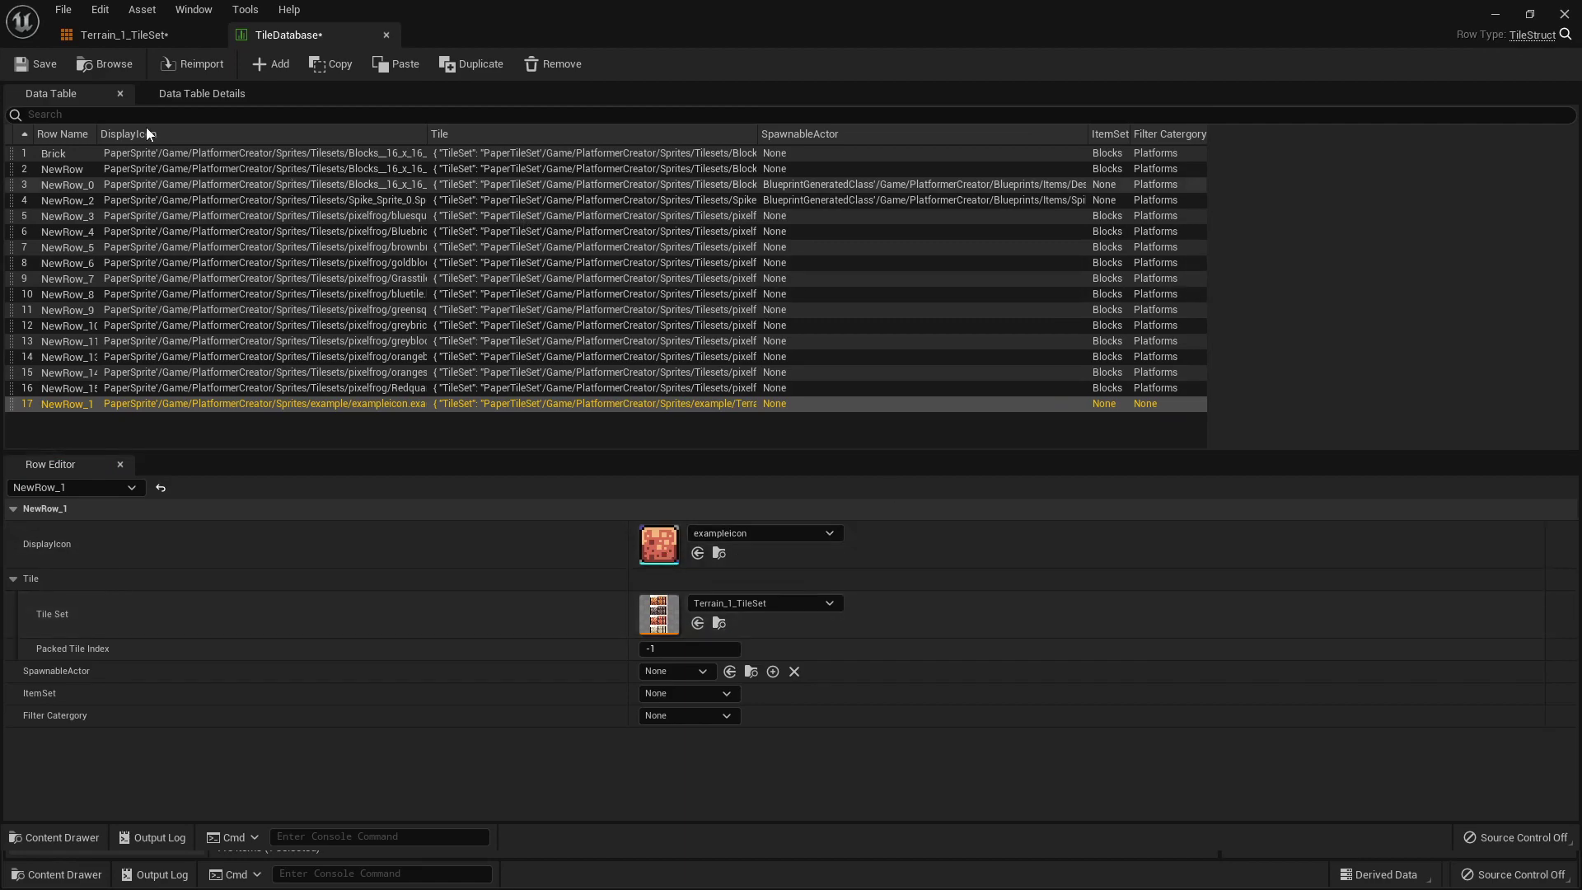
{"action": "left_click", "coordinate": [132, 42]}
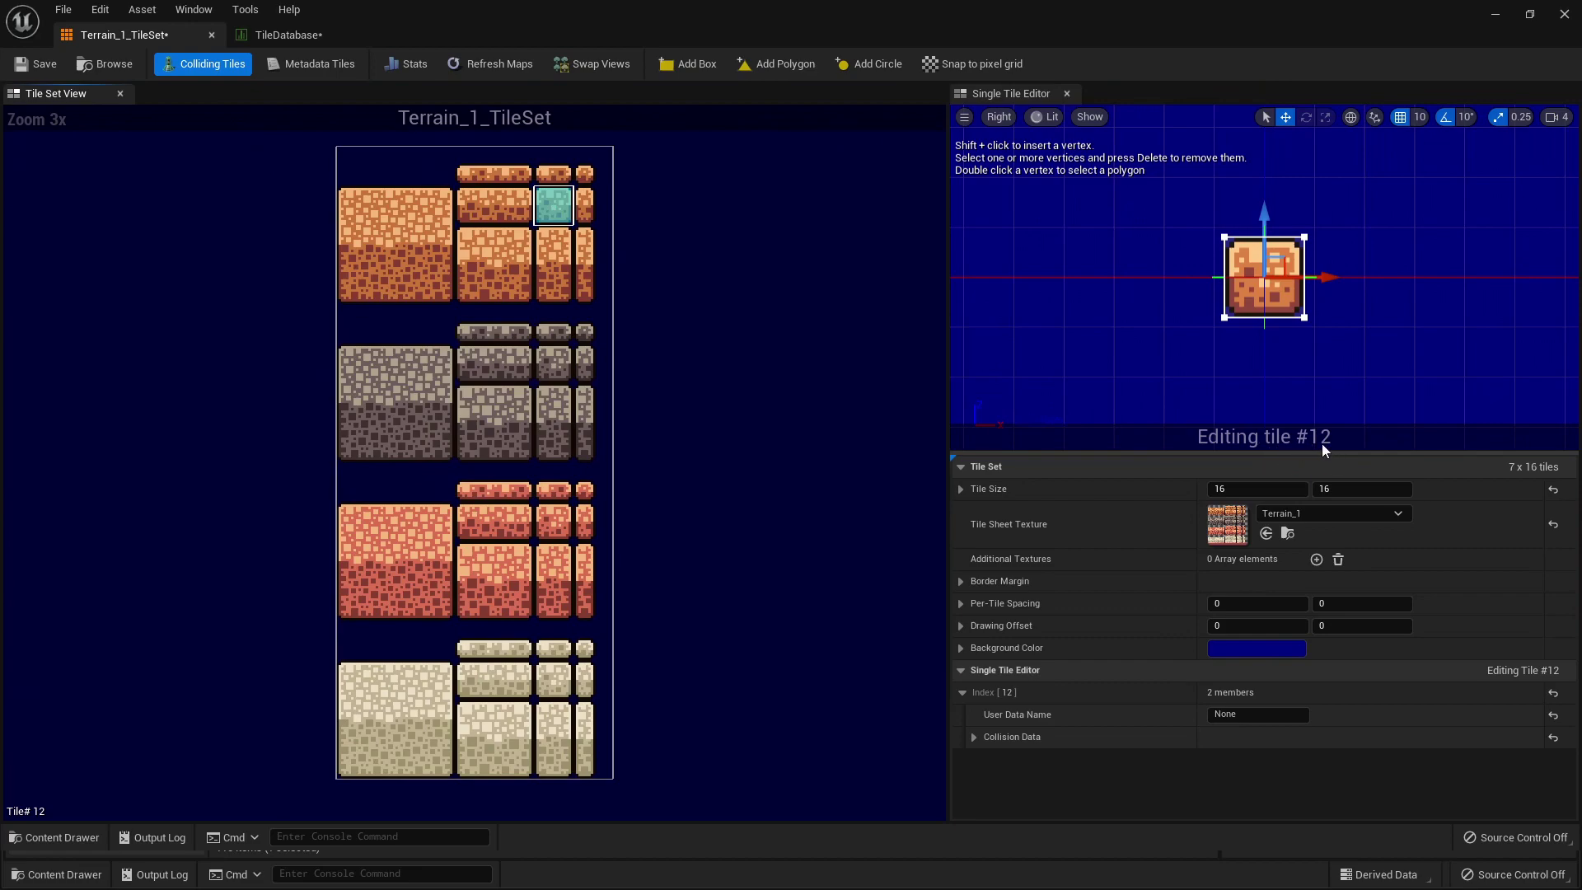
Look up the grey and teal tile indices, then set NewRow_1's Packed Tile Index to 12.
{"action": "left_click", "coordinate": [388, 367]}
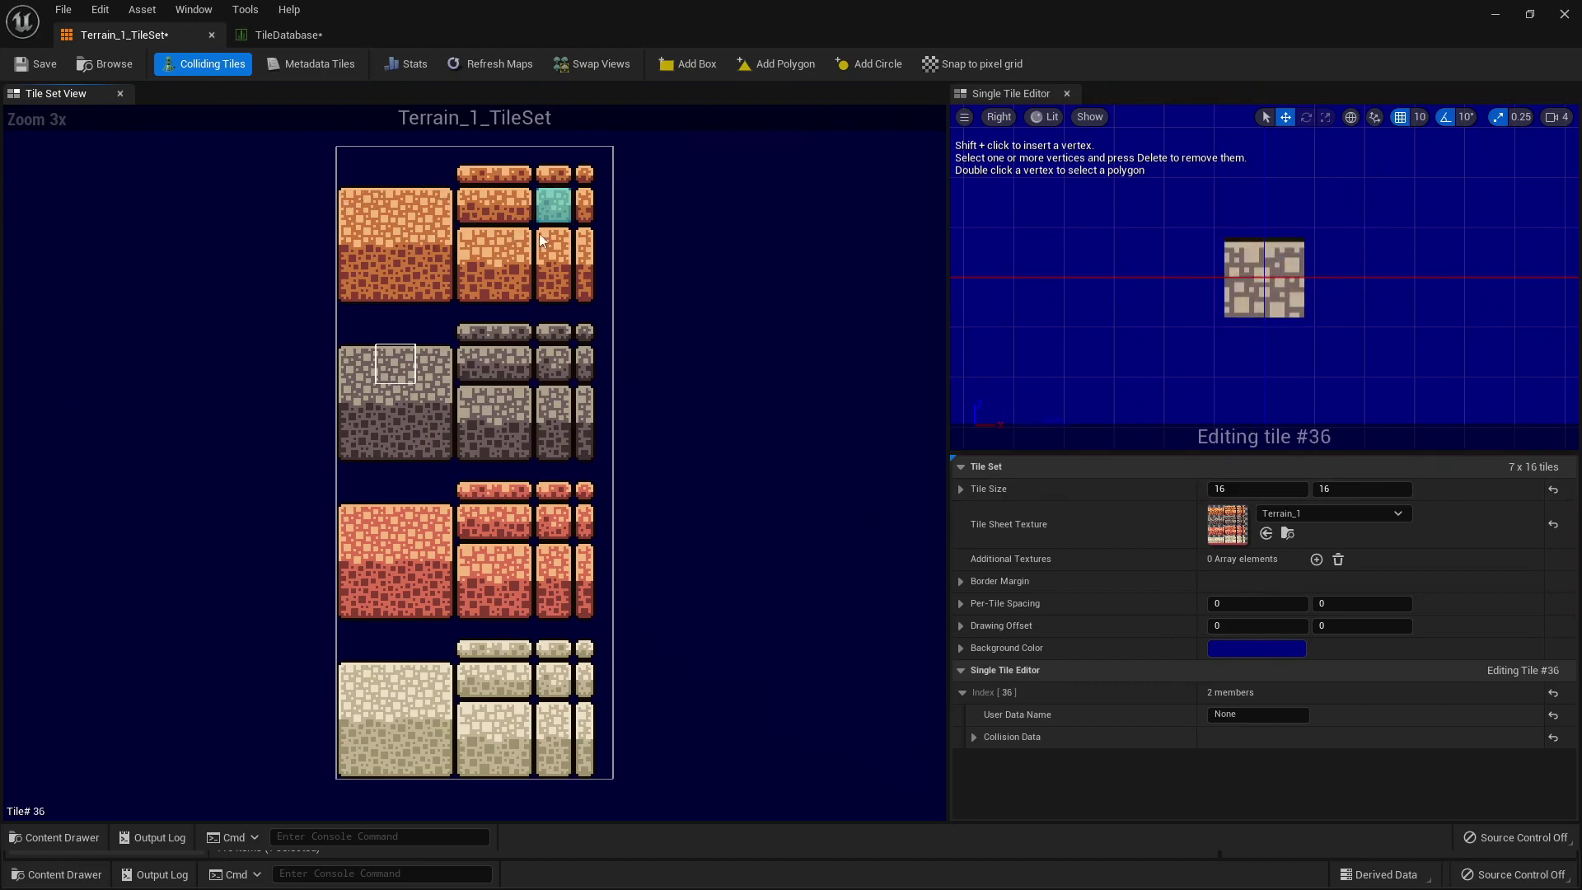
{"action": "left_click", "coordinate": [553, 210]}
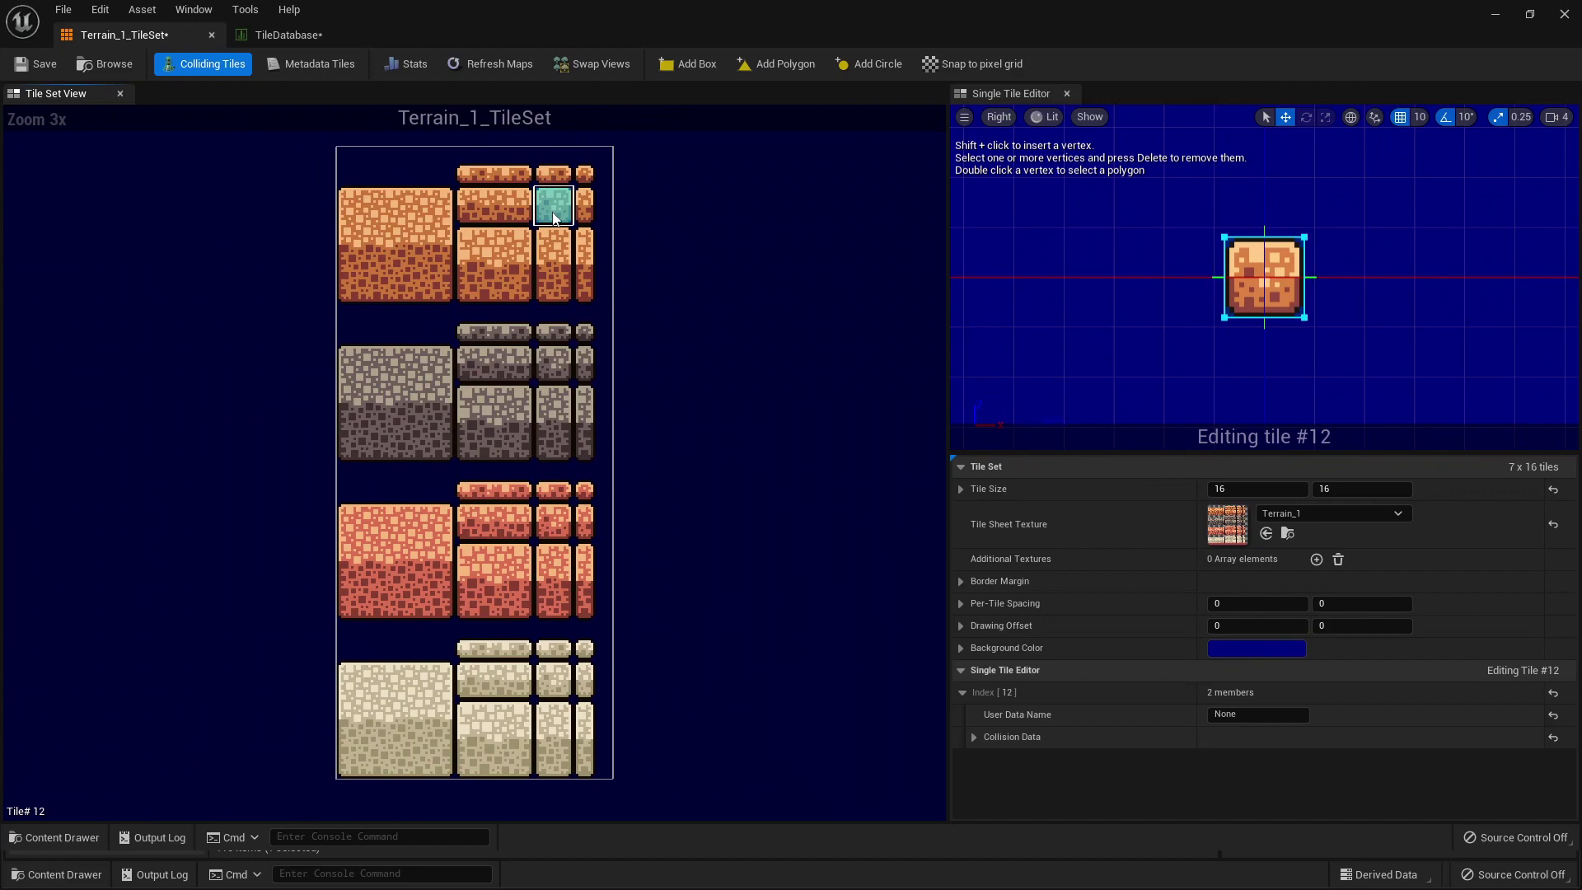
{"action": "left_click", "coordinate": [290, 42]}
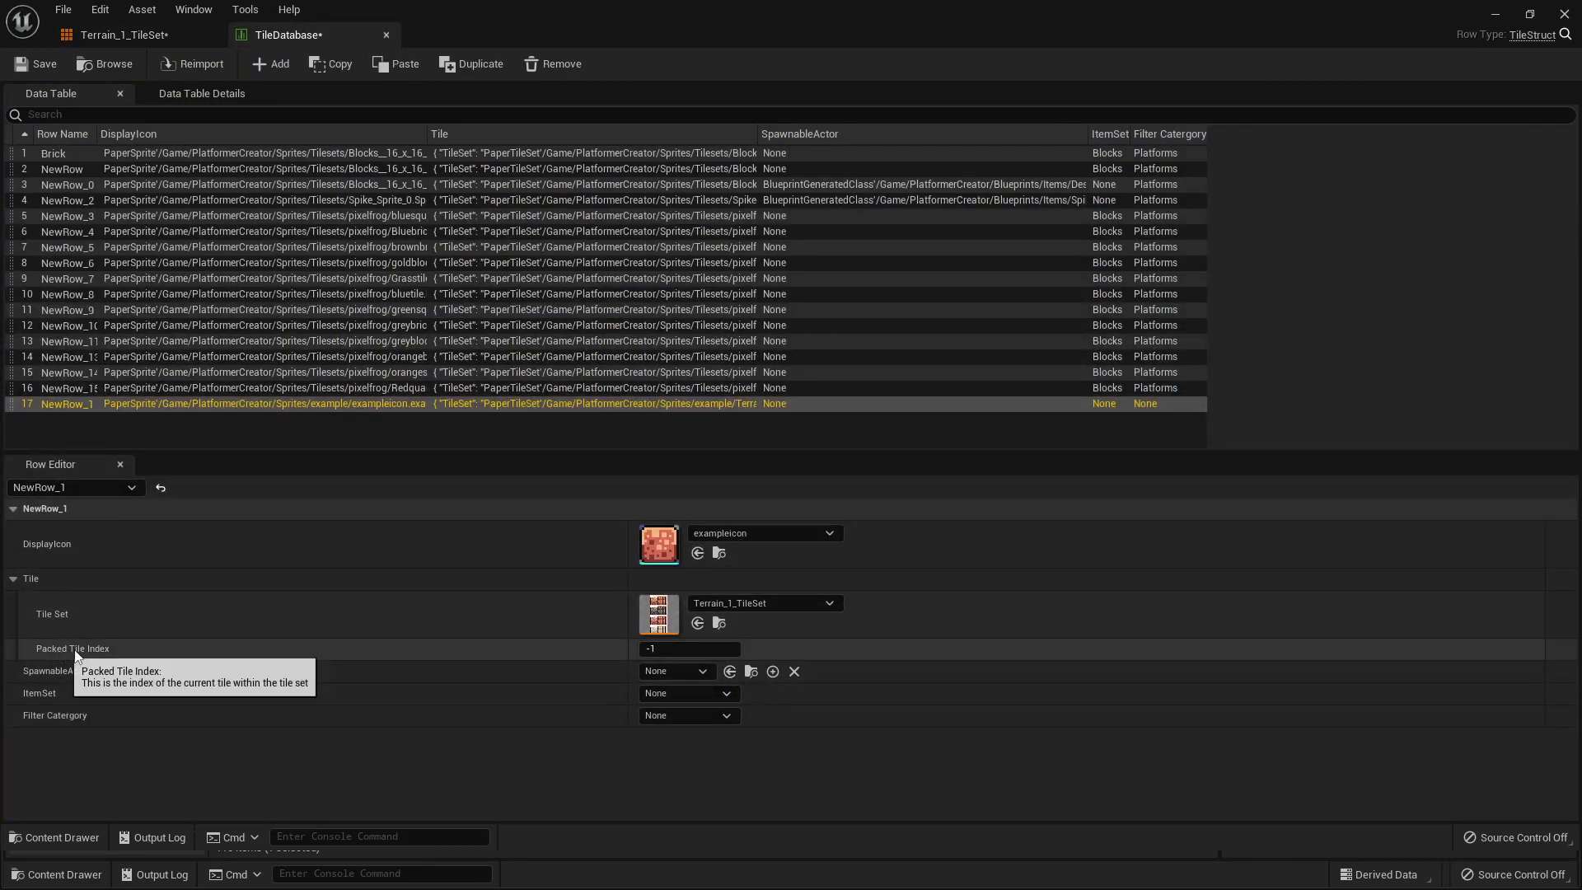
{"action": "left_click", "coordinate": [693, 649]}
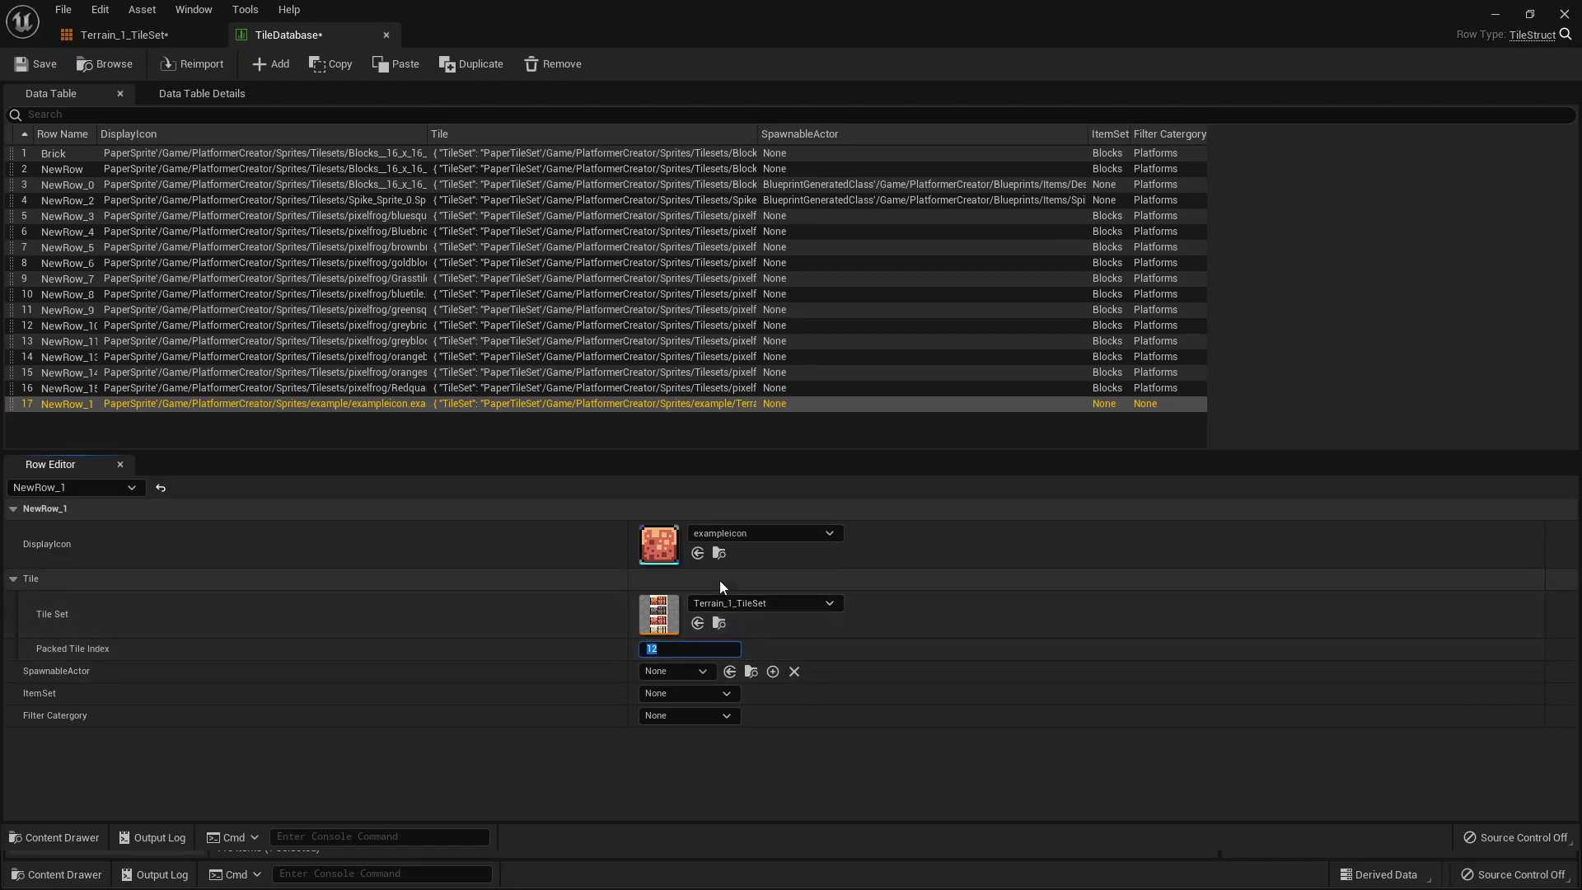
{"action": "left_click", "coordinate": [710, 649]}
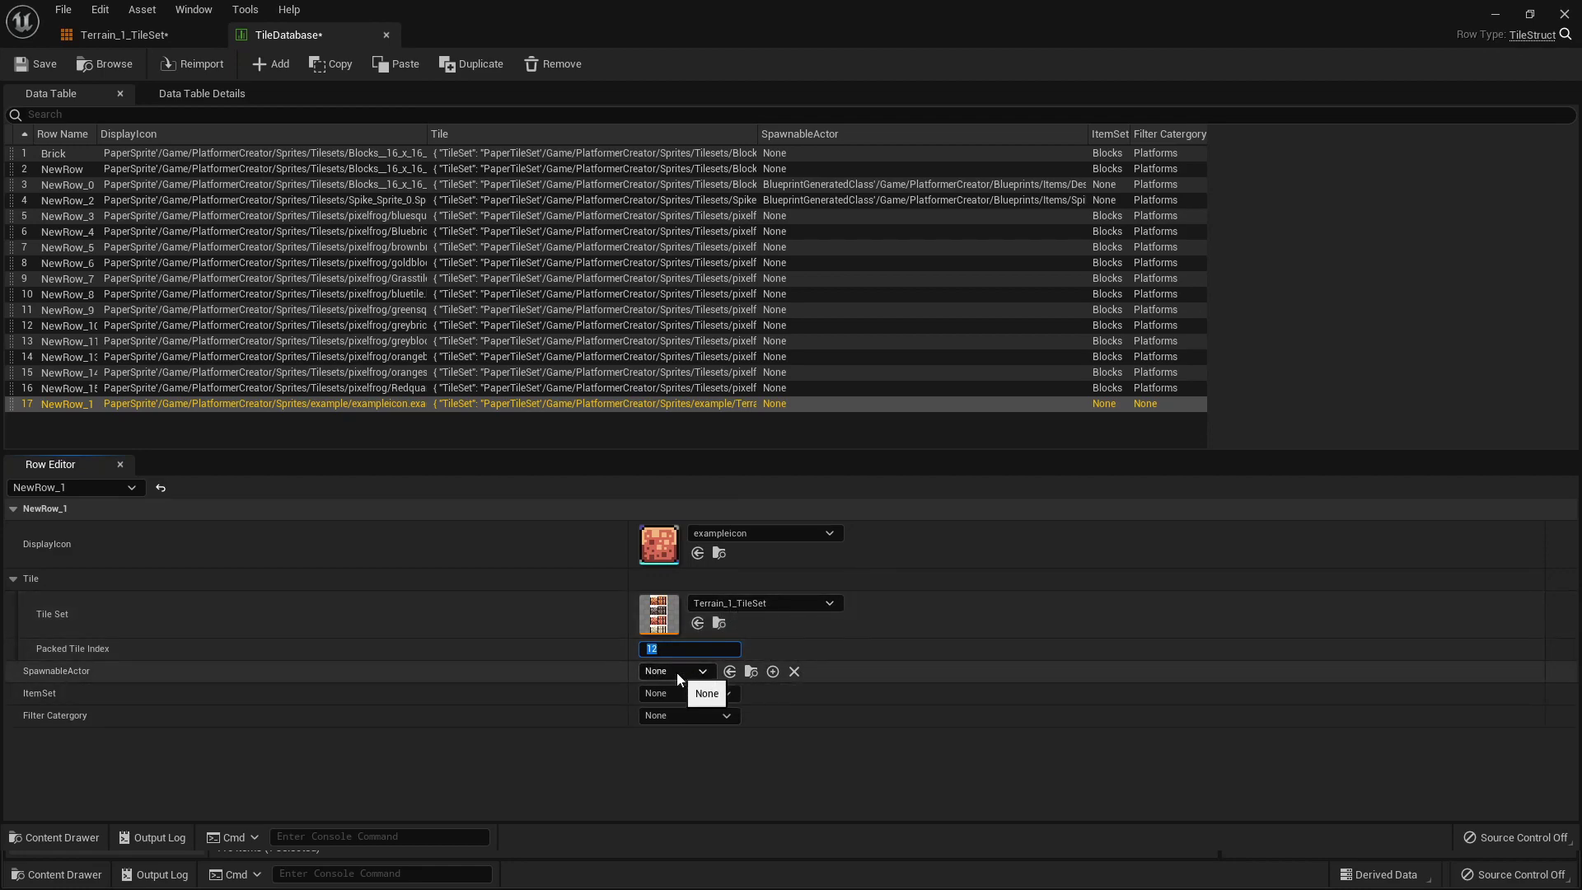
{"action": "left_click", "coordinate": [827, 798]}
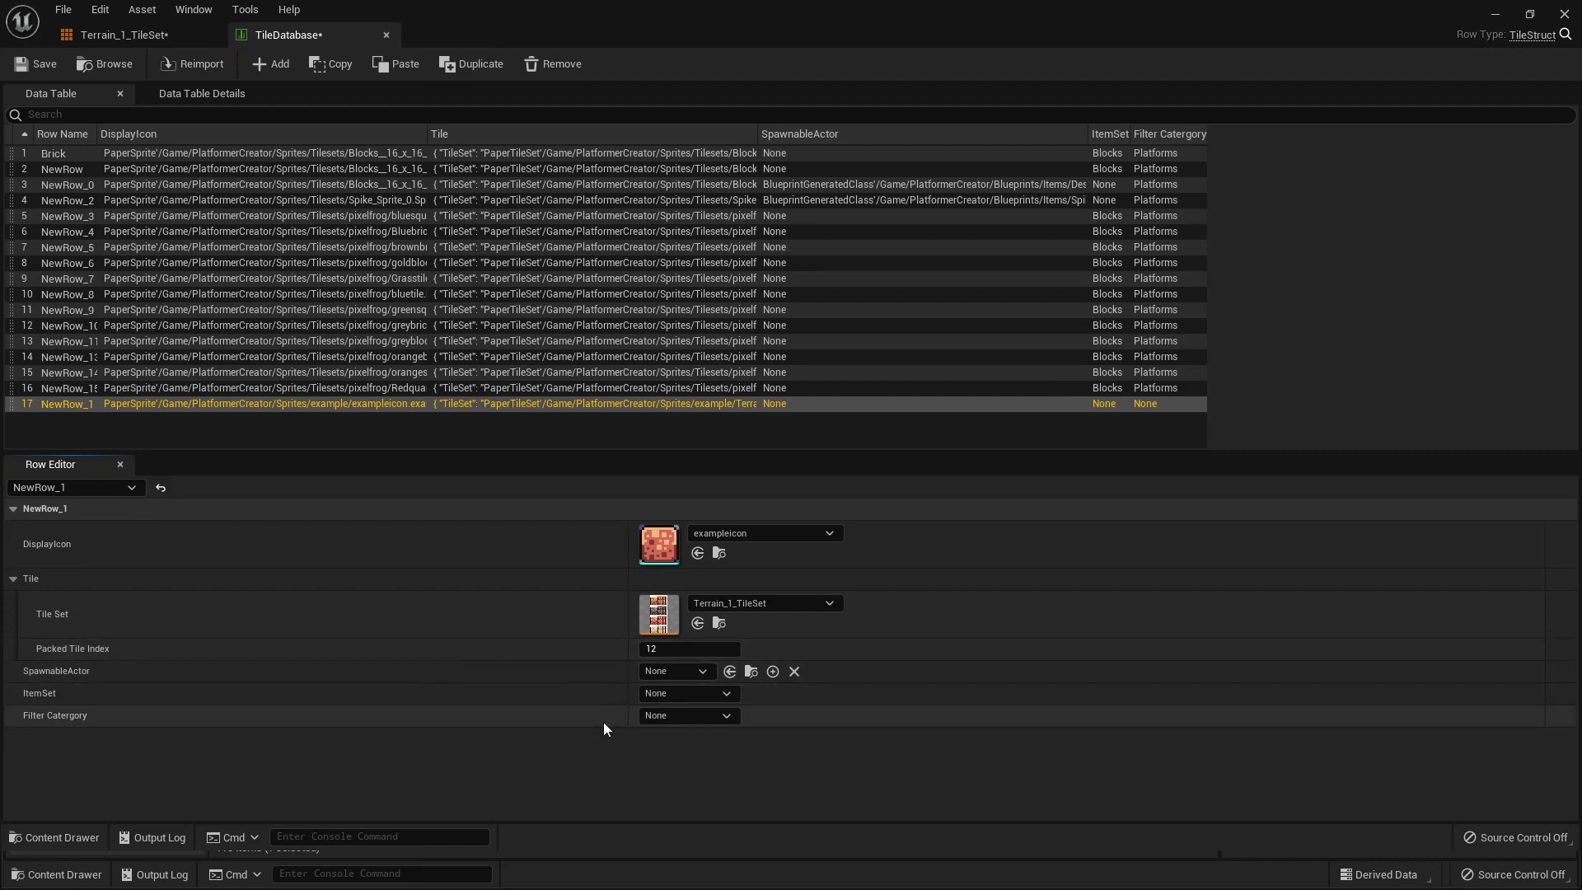
Compare with NewRow_3, then set NewRow_1's ItemSet to Blocks.
{"action": "left_click", "coordinate": [705, 219]}
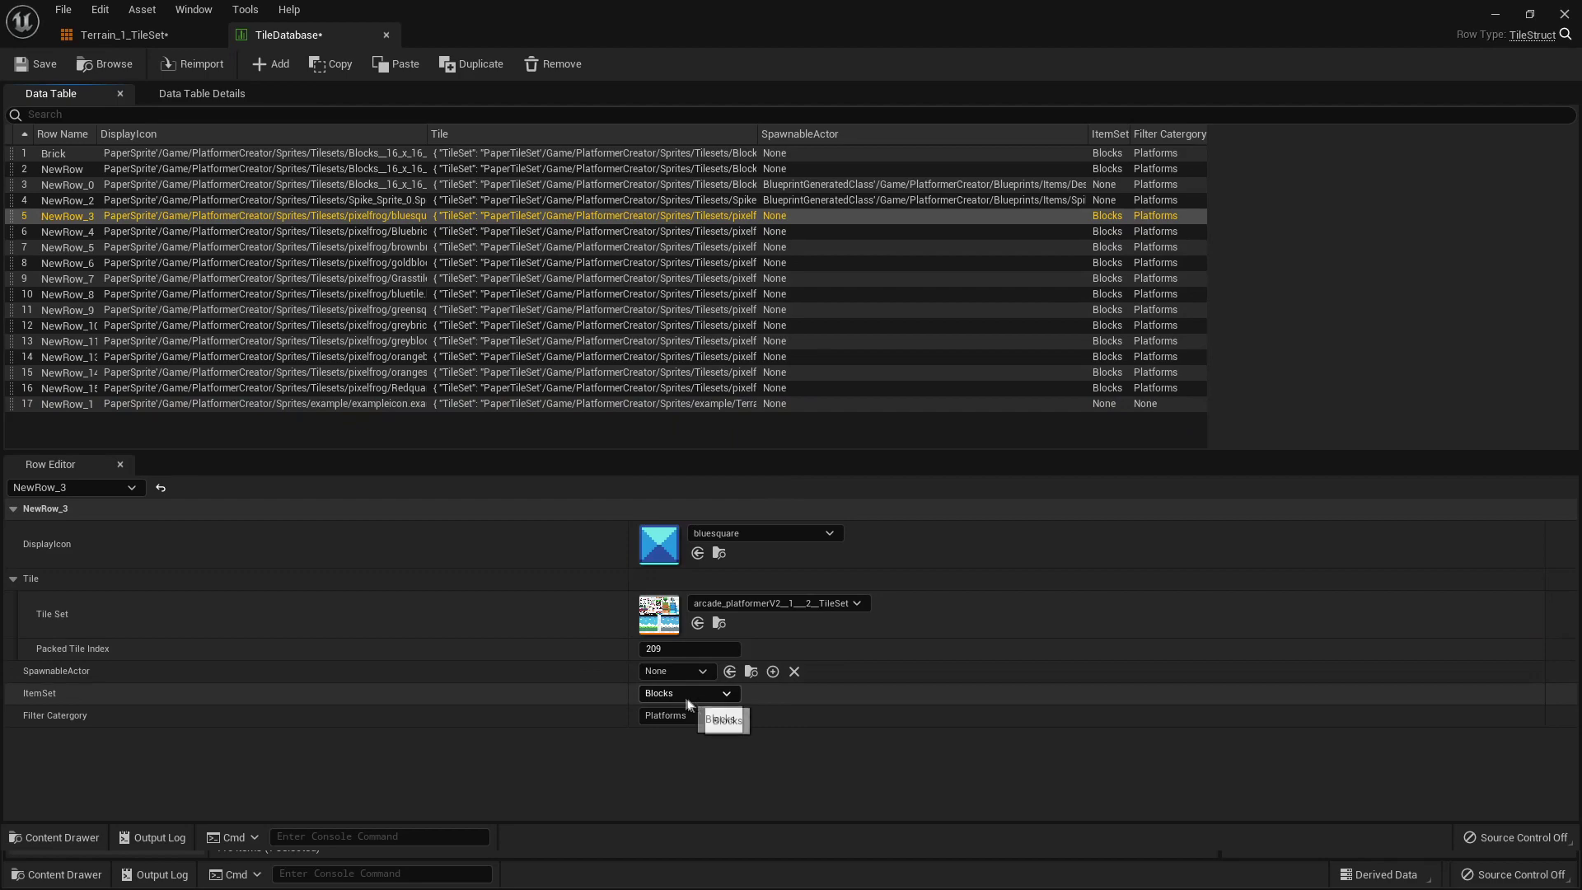
{"action": "left_click", "coordinate": [599, 402]}
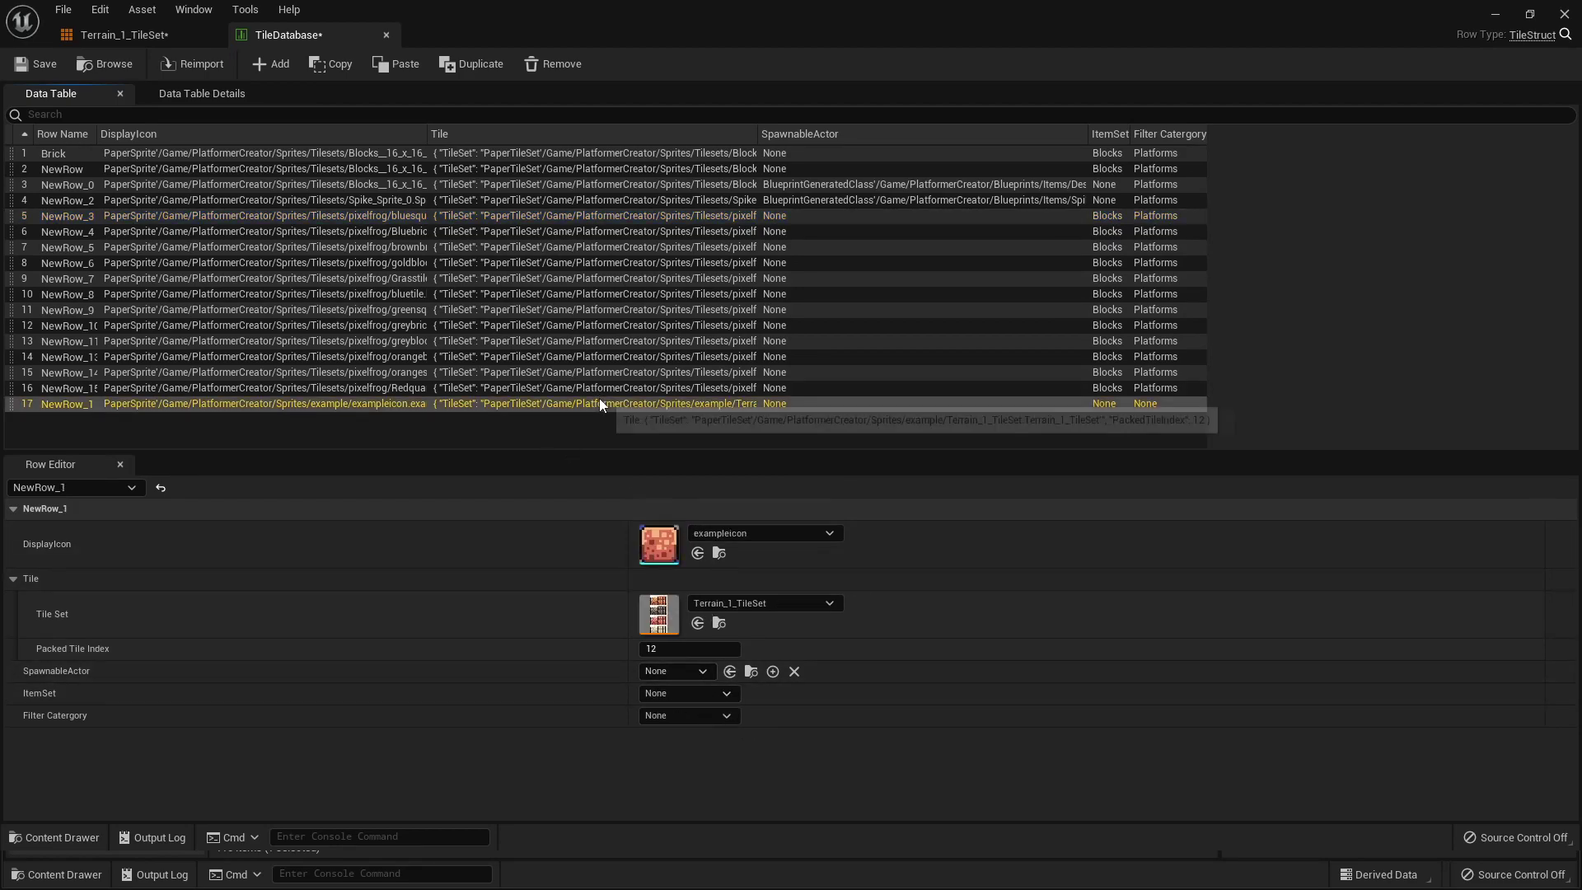
{"action": "left_click", "coordinate": [705, 692]}
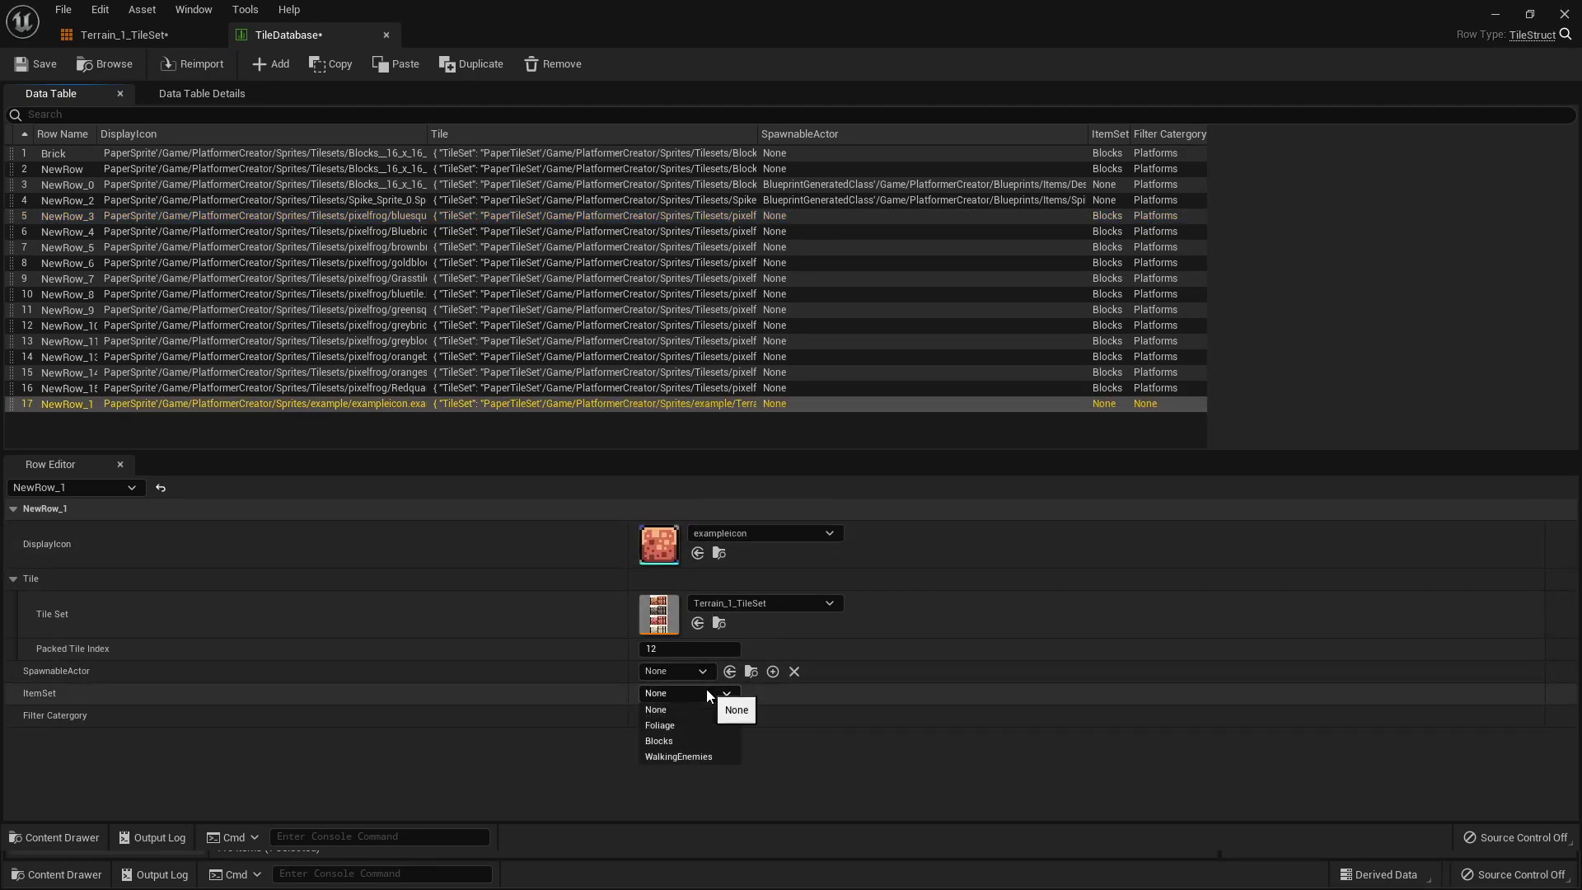
{"action": "left_click", "coordinate": [680, 738]}
{"action": "left_click", "coordinate": [1495, 14]}
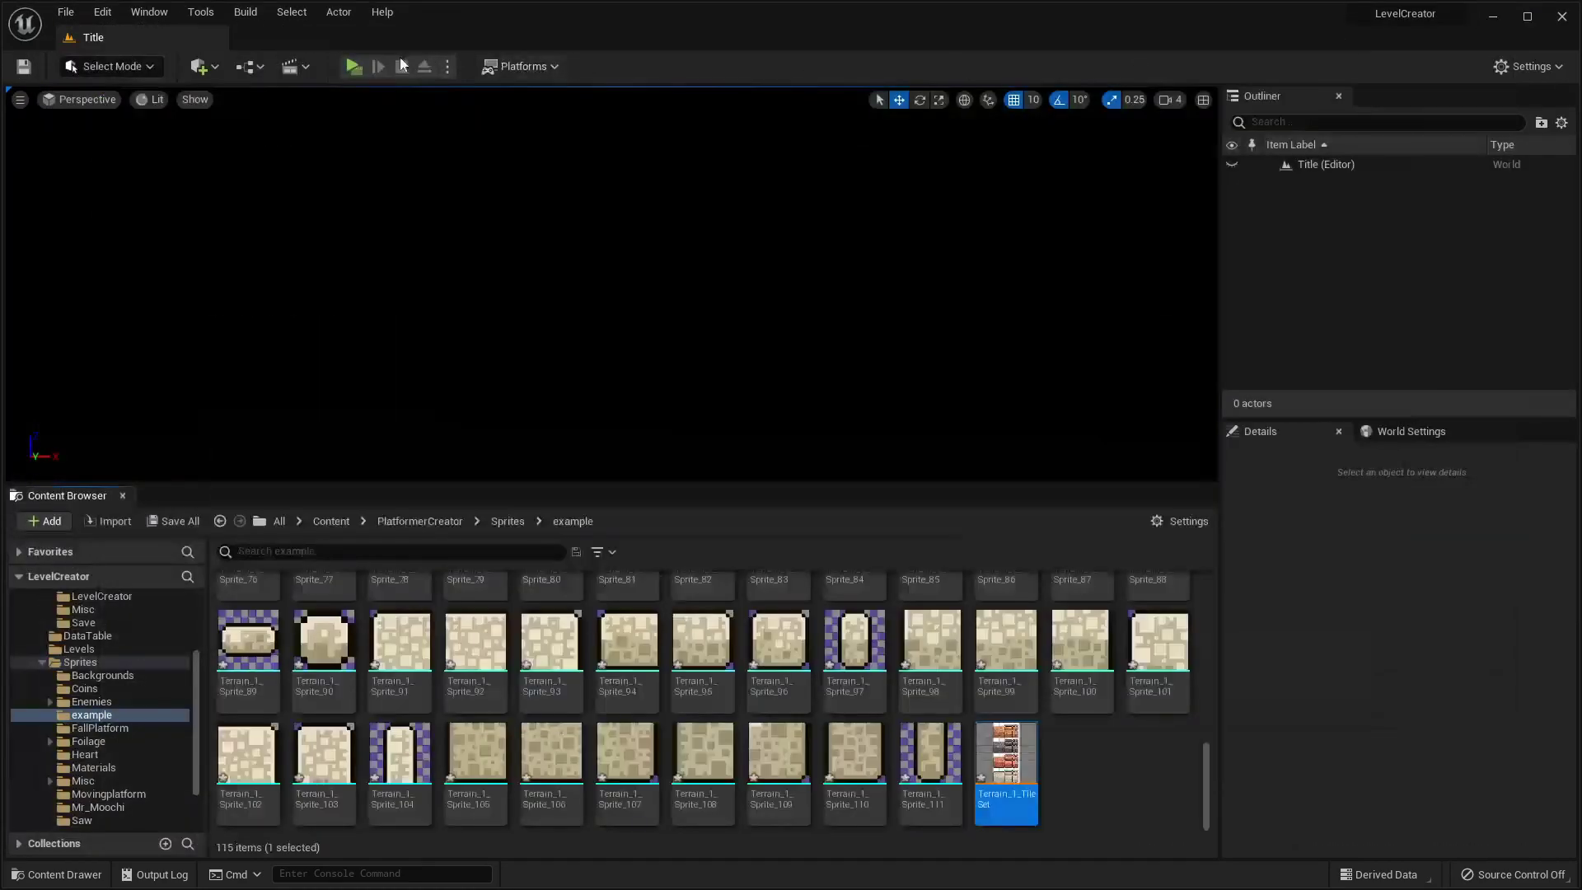
Play the level, open Create, and check the new terrain tile in the brick tile palette.
{"action": "left_click", "coordinate": [356, 66]}
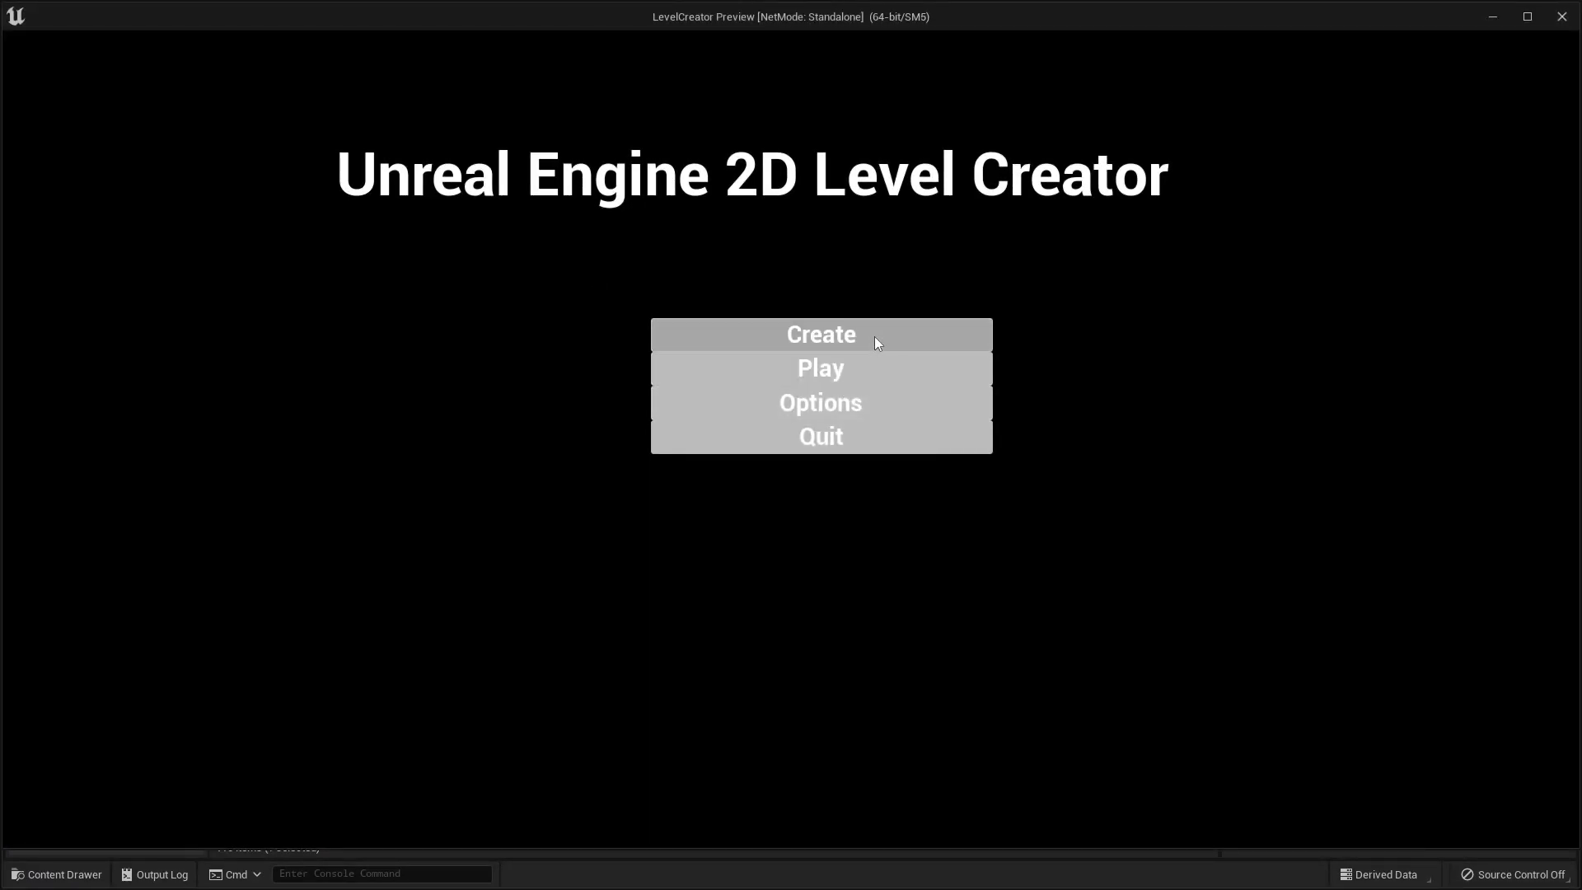
{"action": "left_click", "coordinate": [874, 336]}
{"action": "scroll", "coordinate": [1059, 108], "scroll_direction": "down", "scroll_amount": 5}
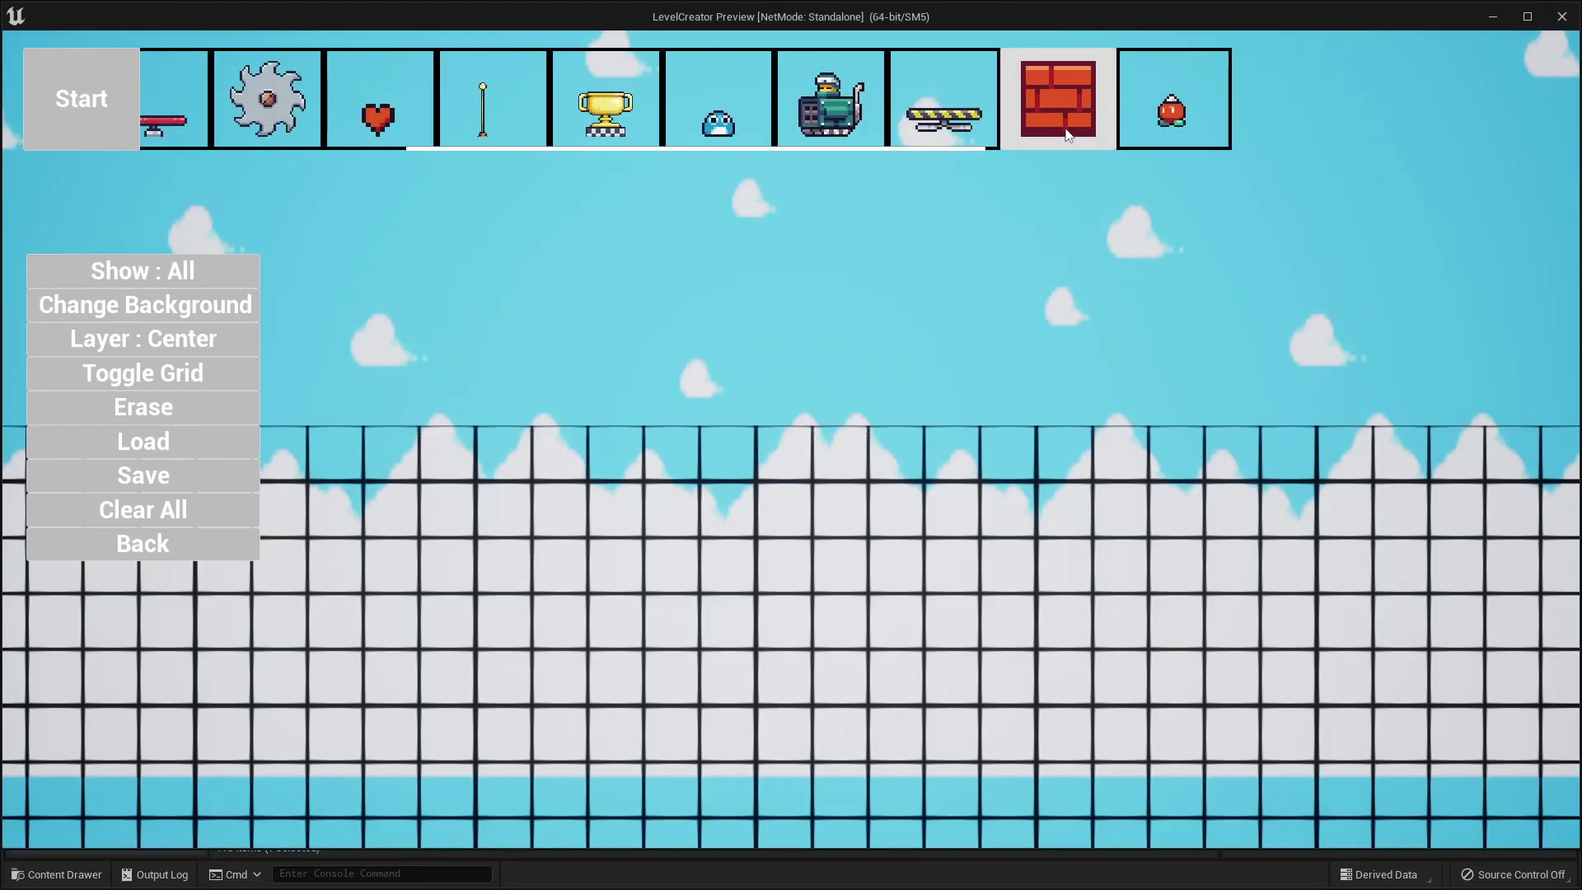
{"action": "left_click", "coordinate": [1067, 108]}
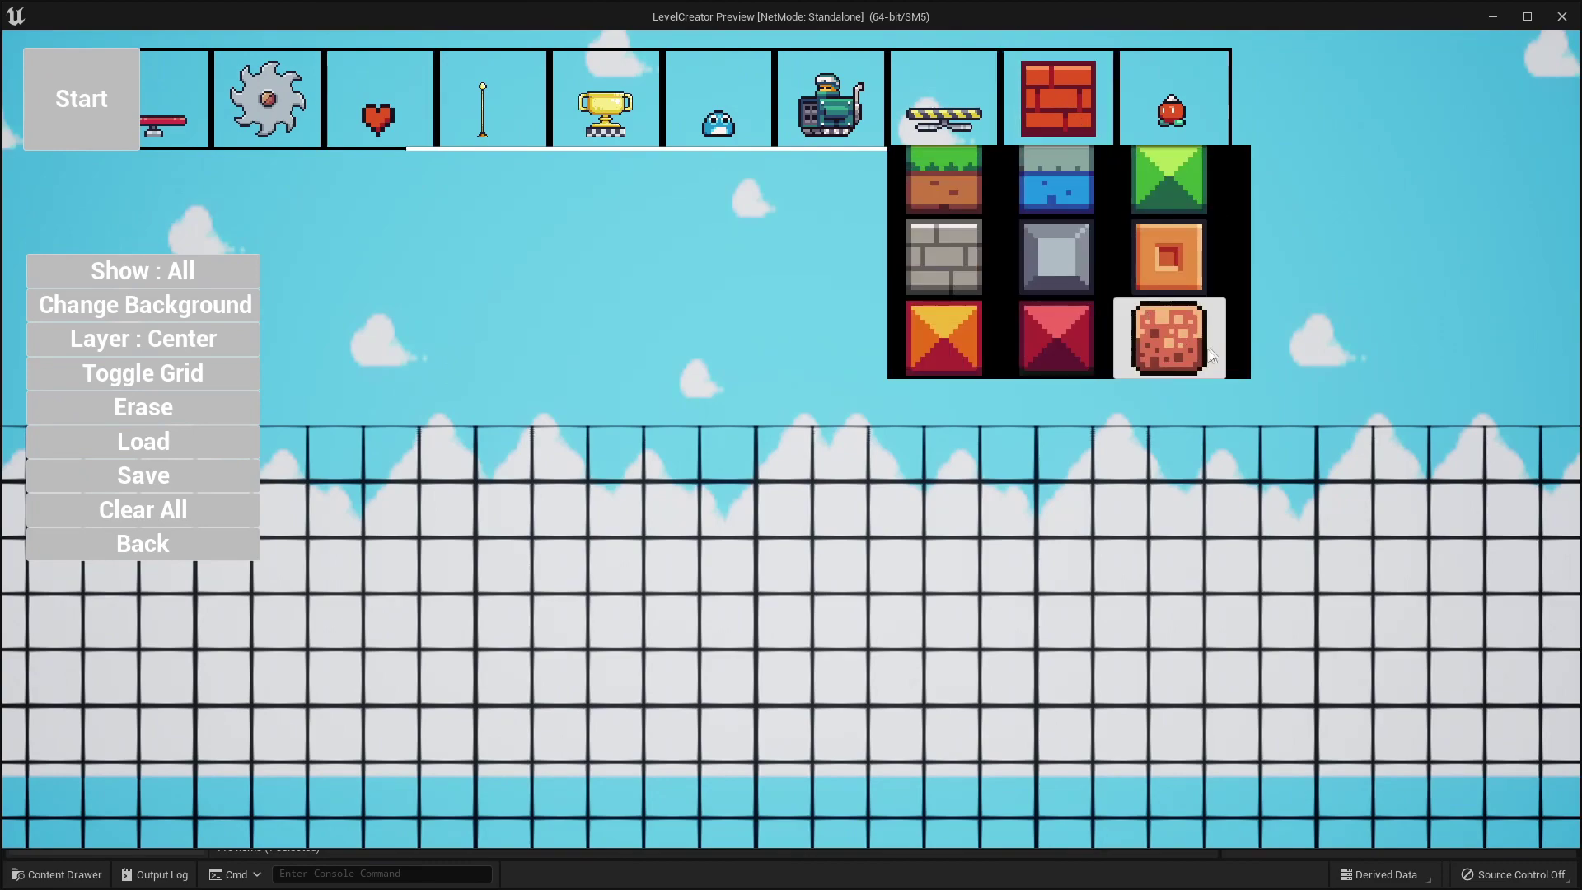
{"action": "key", "text": "Escape"}
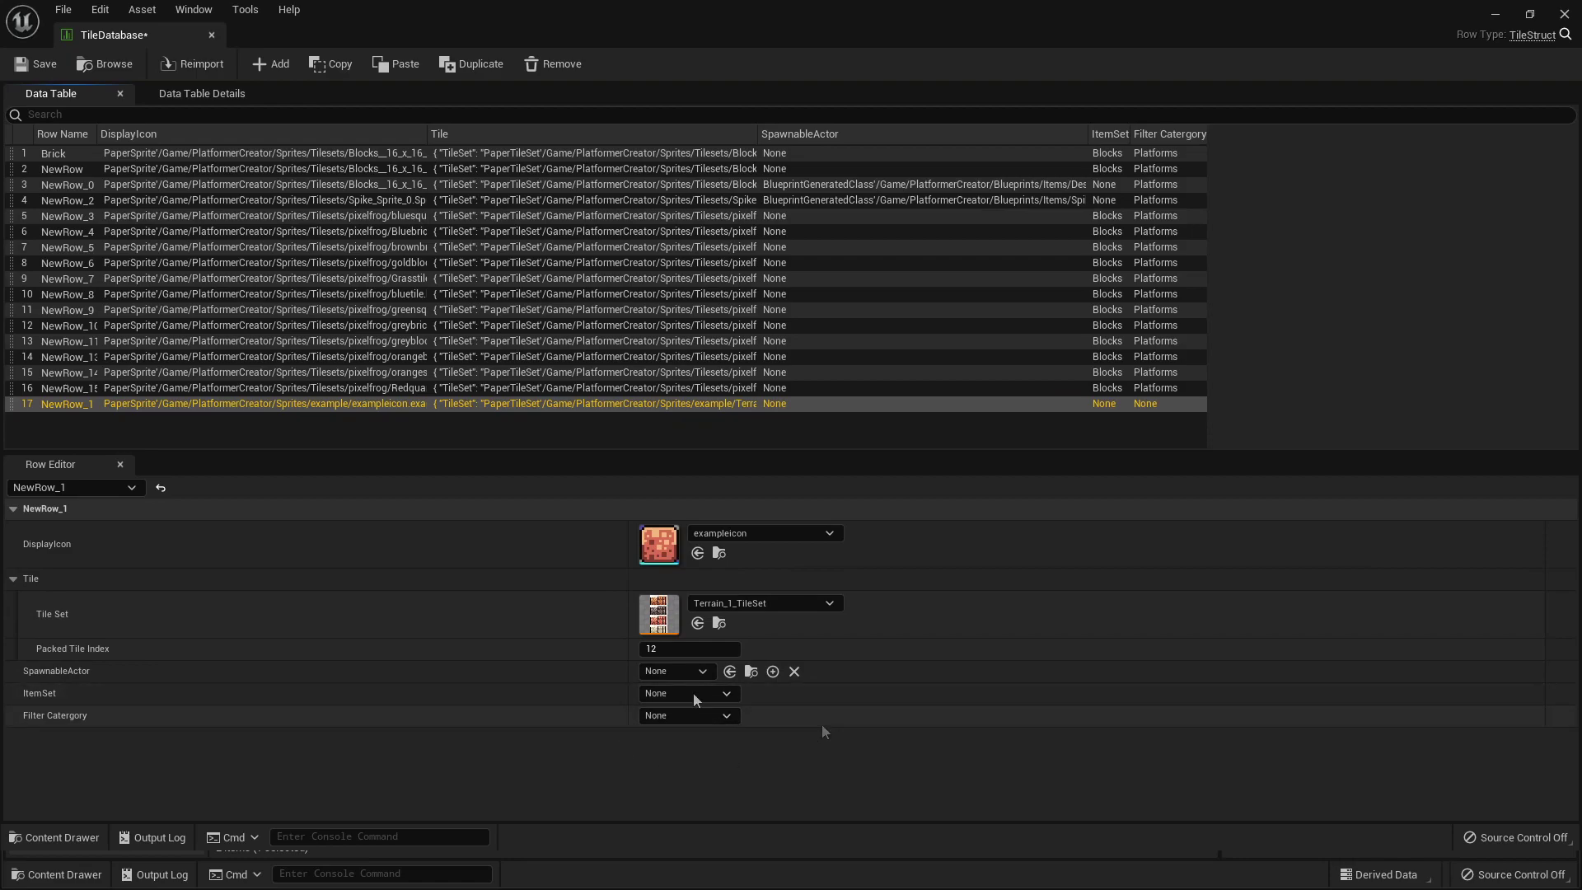
Add an Examplecategory enumerator to the ItemCategories enum under Blueprints > Enums.
{"action": "left_click", "coordinate": [1496, 14]}
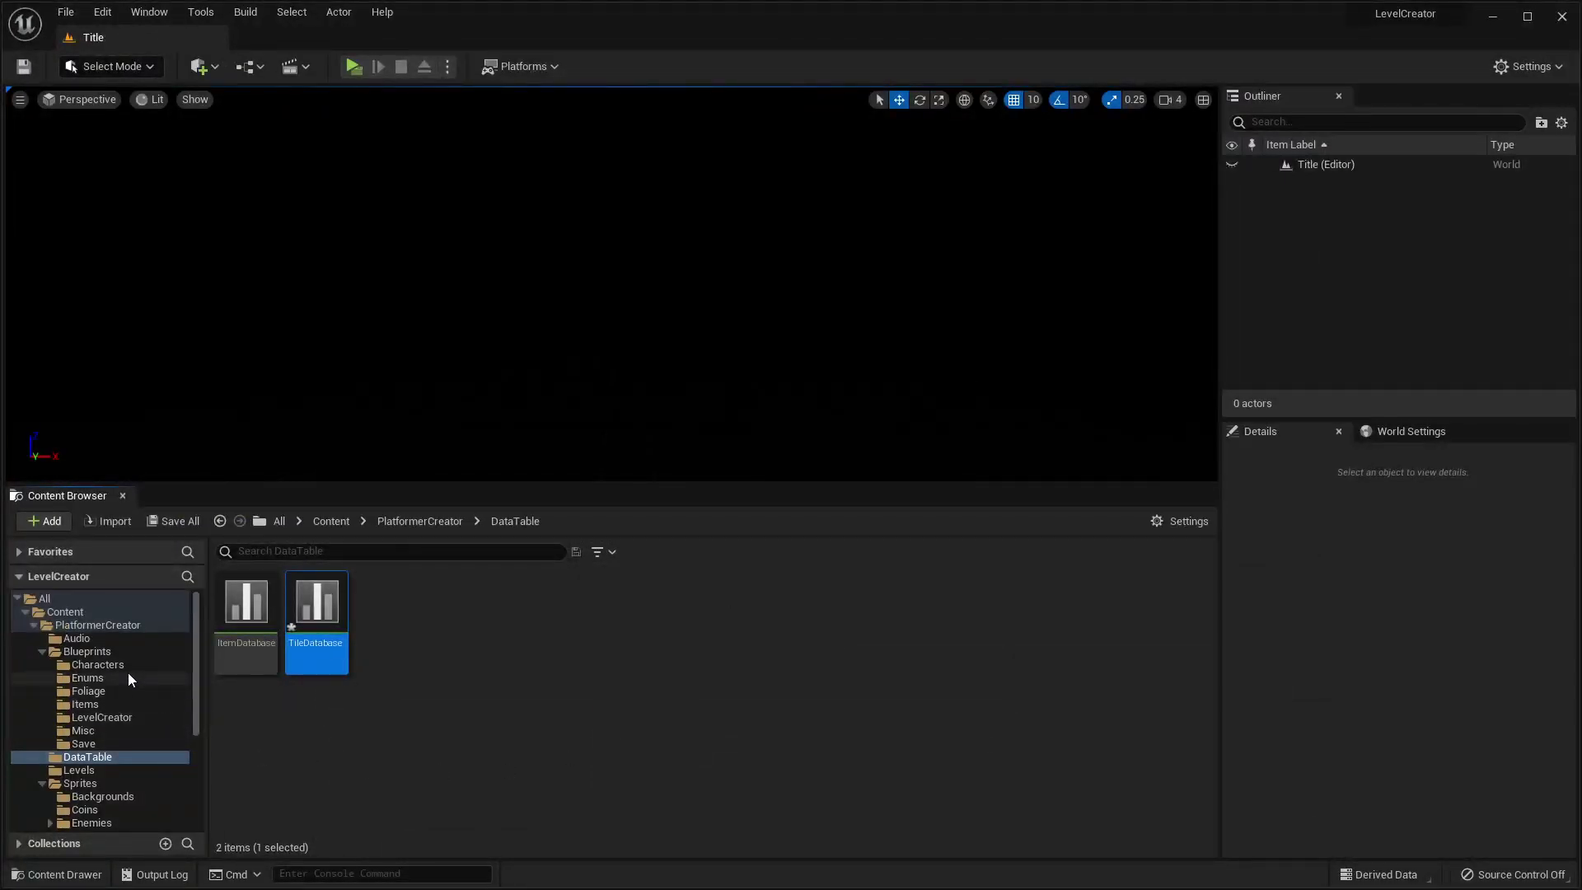
{"action": "left_click", "coordinate": [116, 652]}
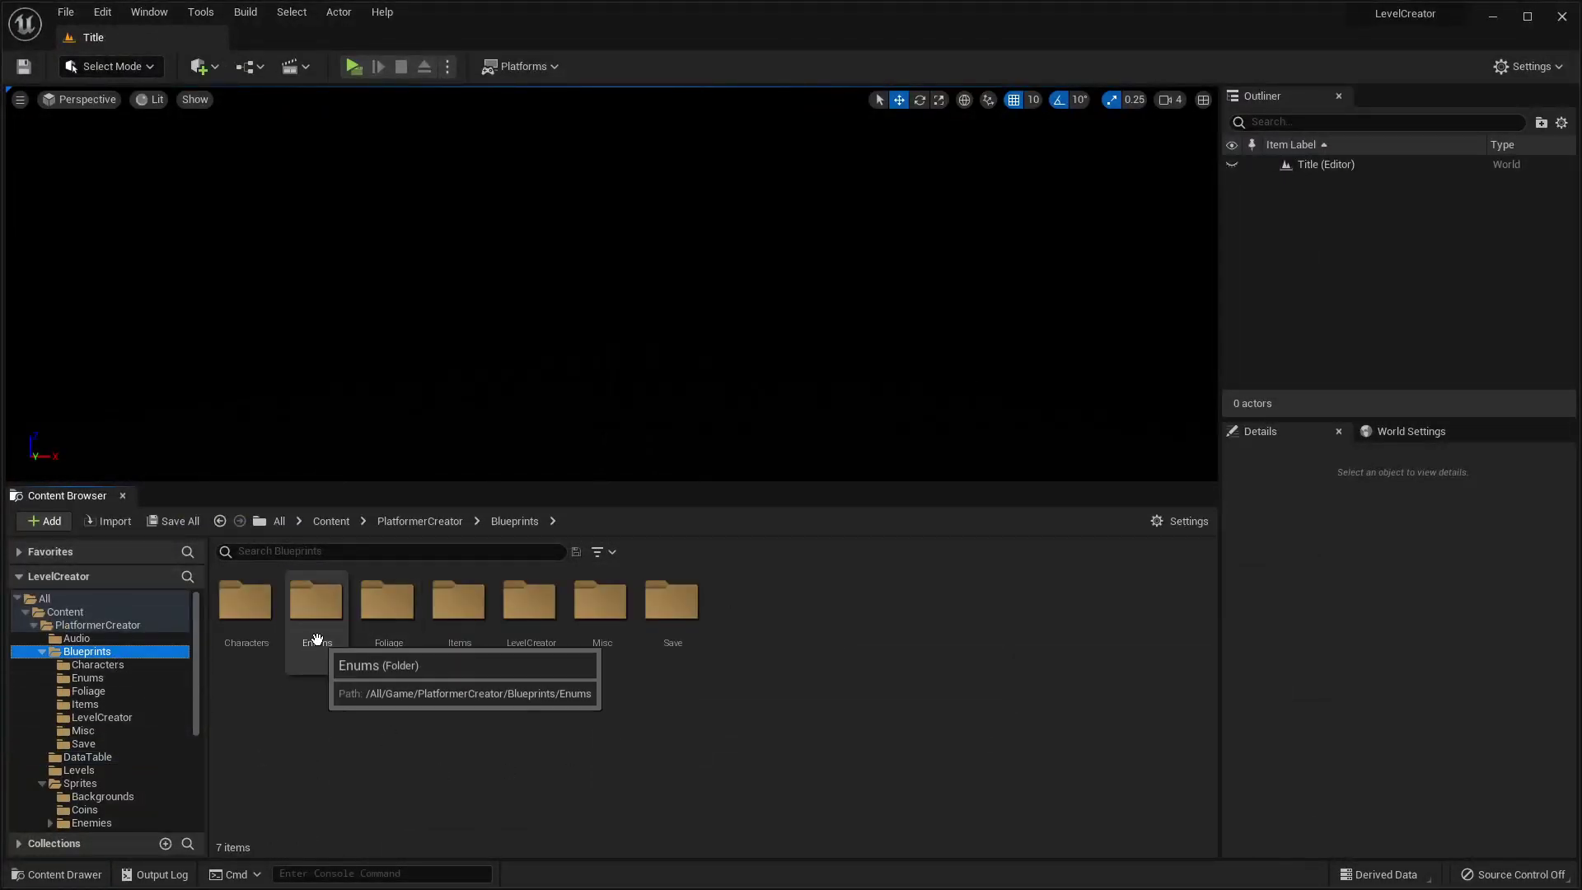
{"action": "double_click", "coordinate": [311, 638]}
{"action": "double_click", "coordinate": [309, 651]}
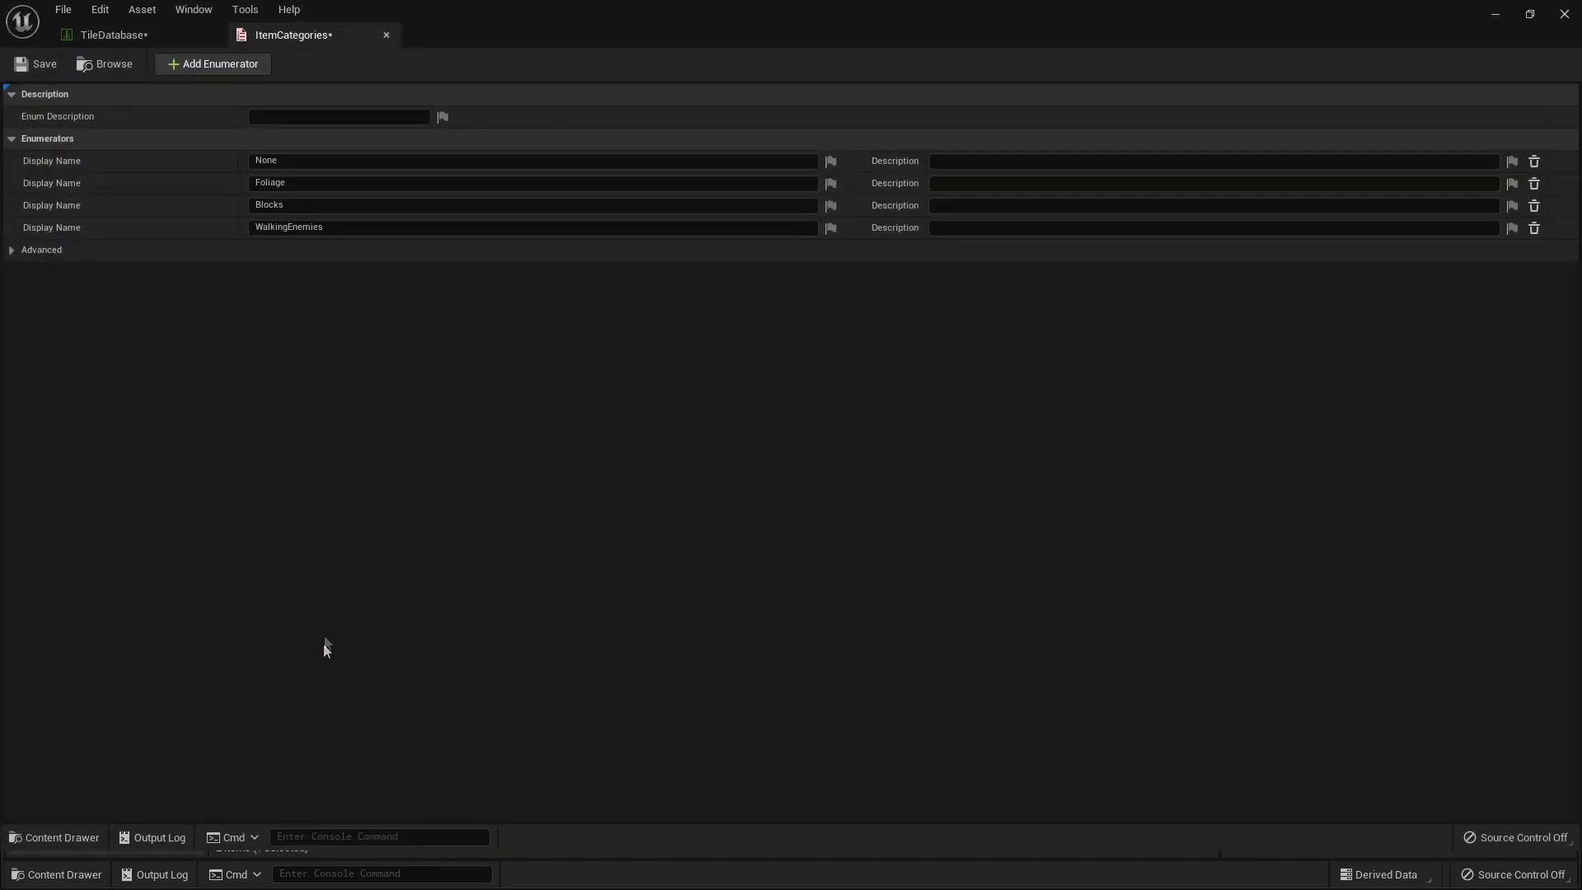
{"action": "left_click", "coordinate": [232, 63]}
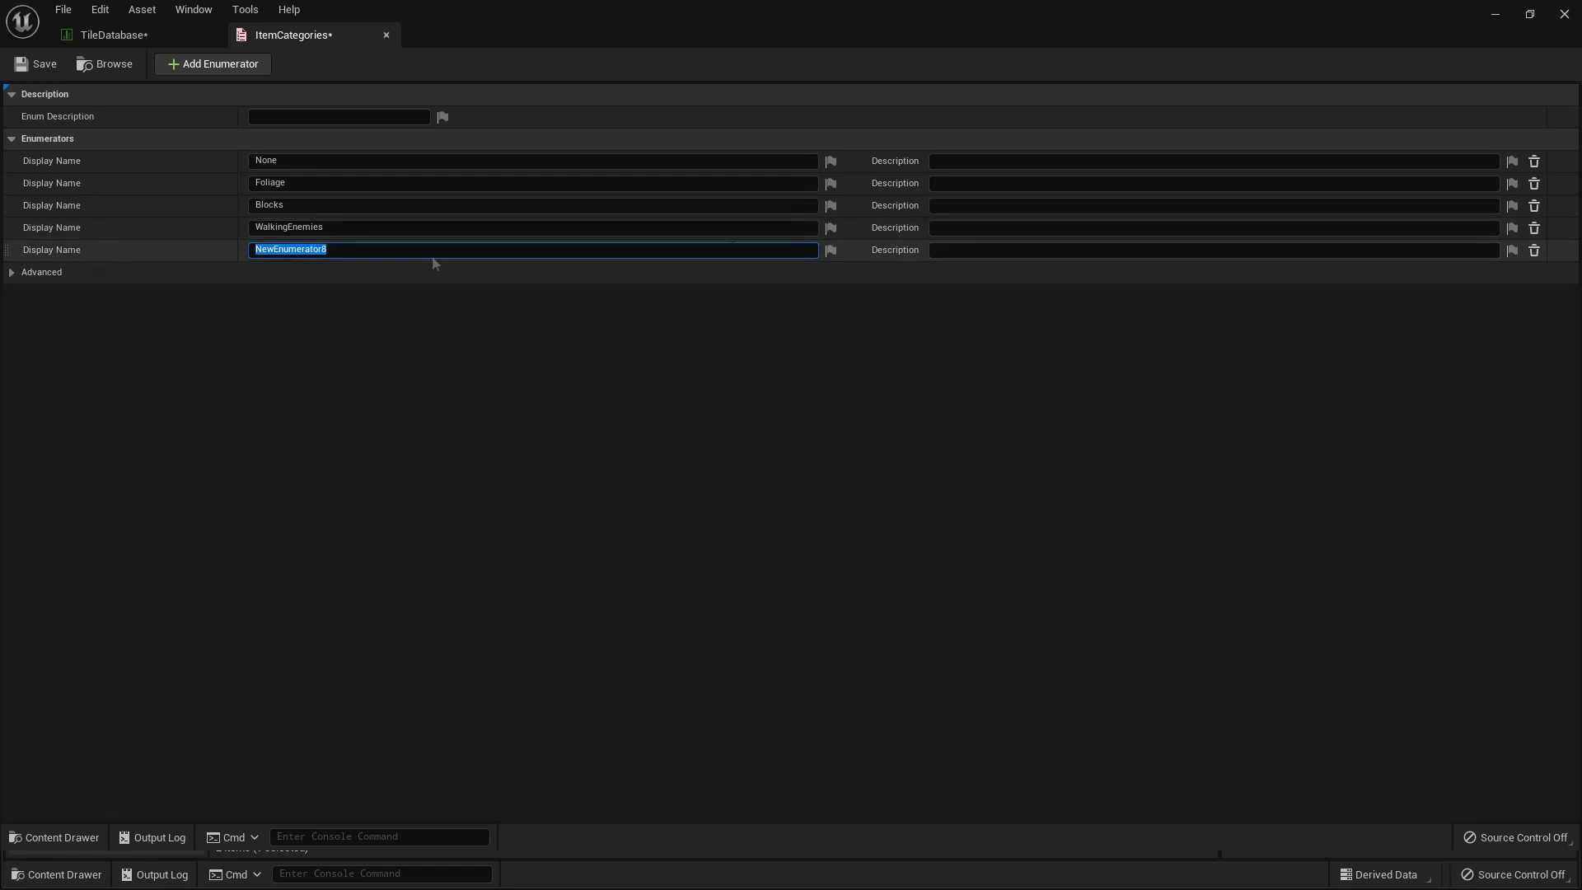
{"action": "type", "text": "ecategory"}
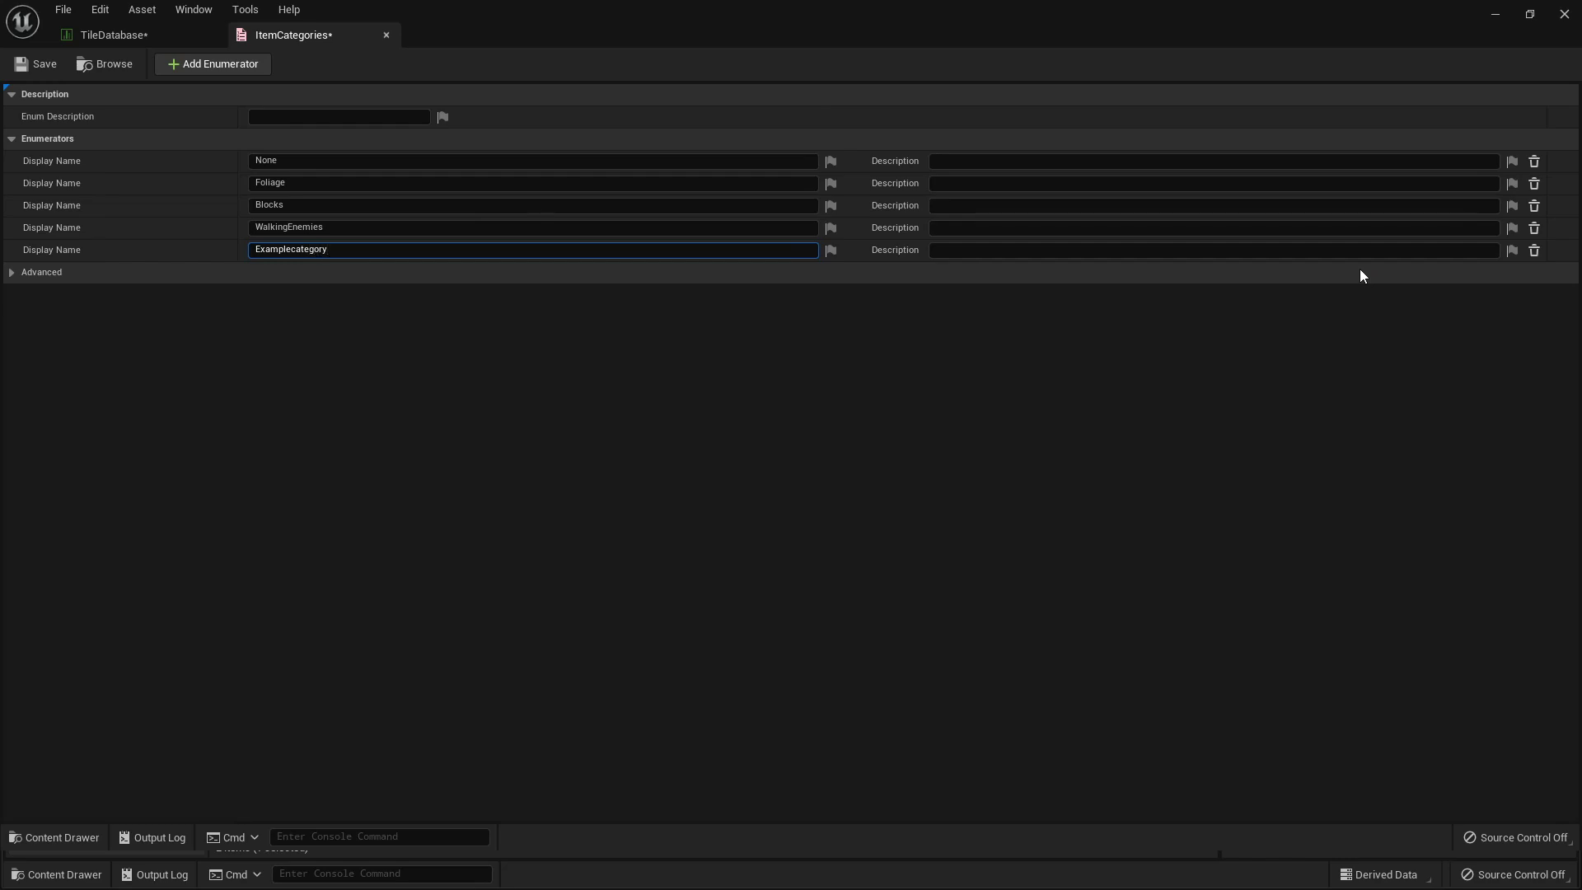
{"action": "key", "text": "Return"}
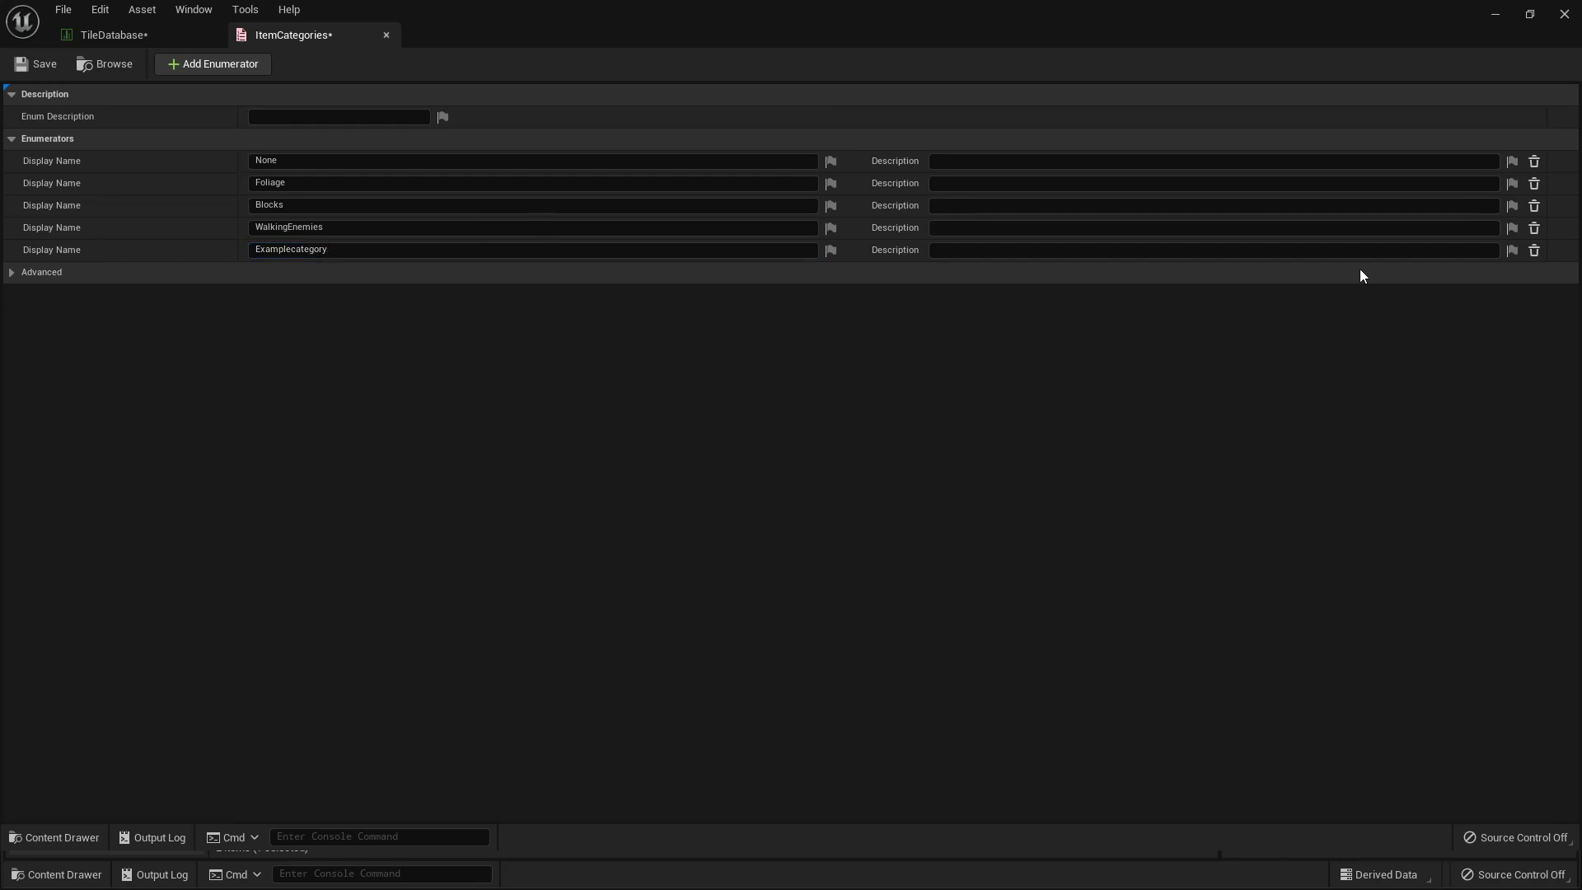
Set ItemSet to Examplecategory for NewRow_1 and NewRow_15, and save the TileDatabase.
{"action": "left_click", "coordinate": [168, 34]}
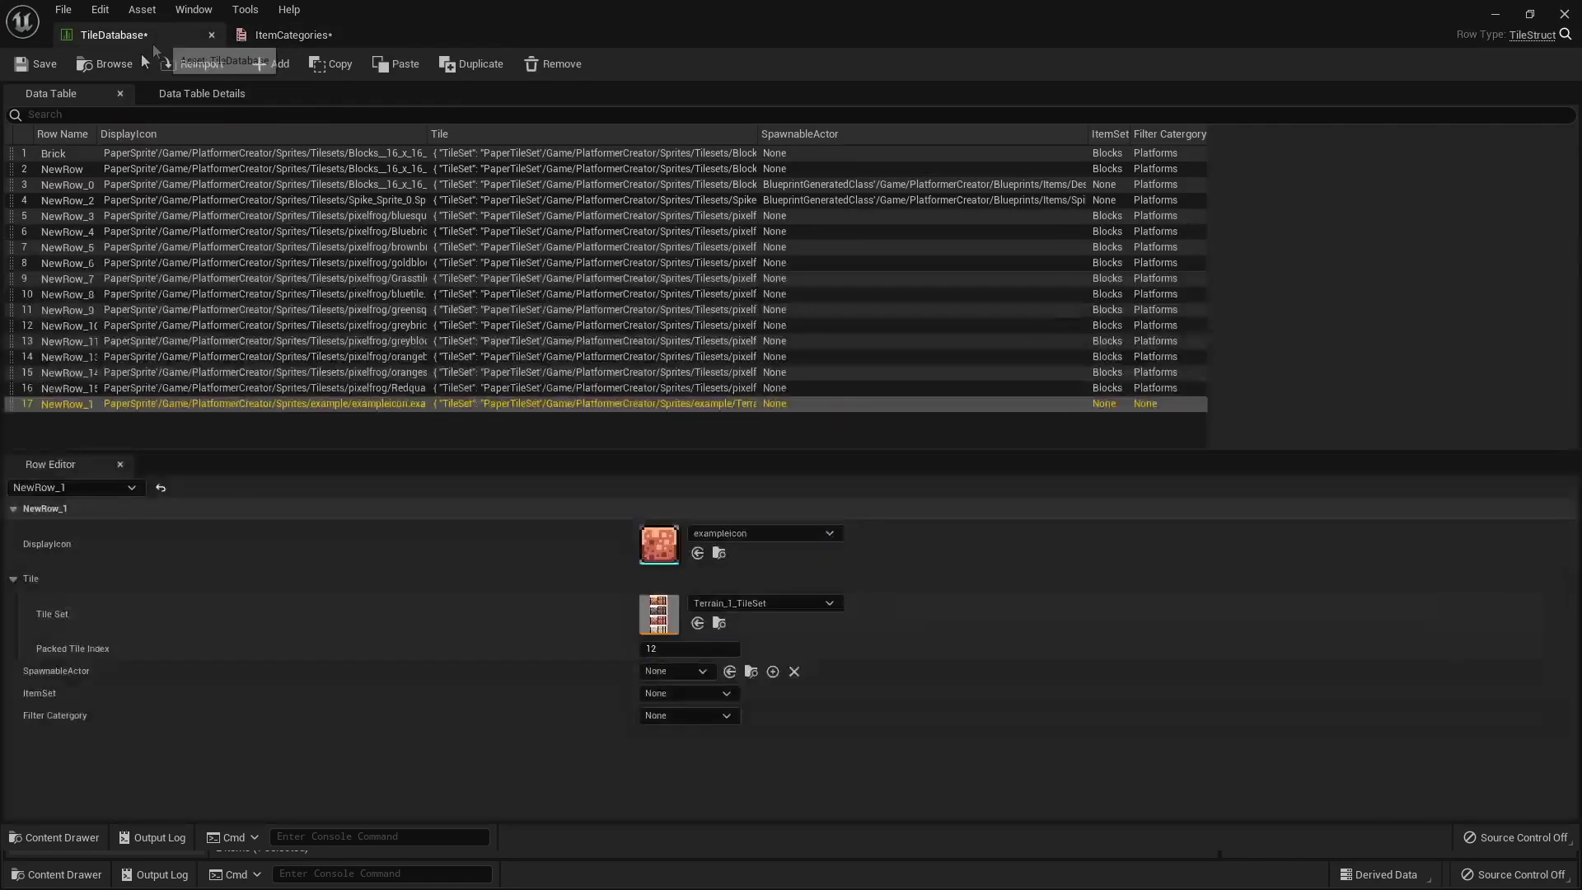
{"action": "left_click", "coordinate": [690, 699]}
{"action": "left_click", "coordinate": [709, 768]}
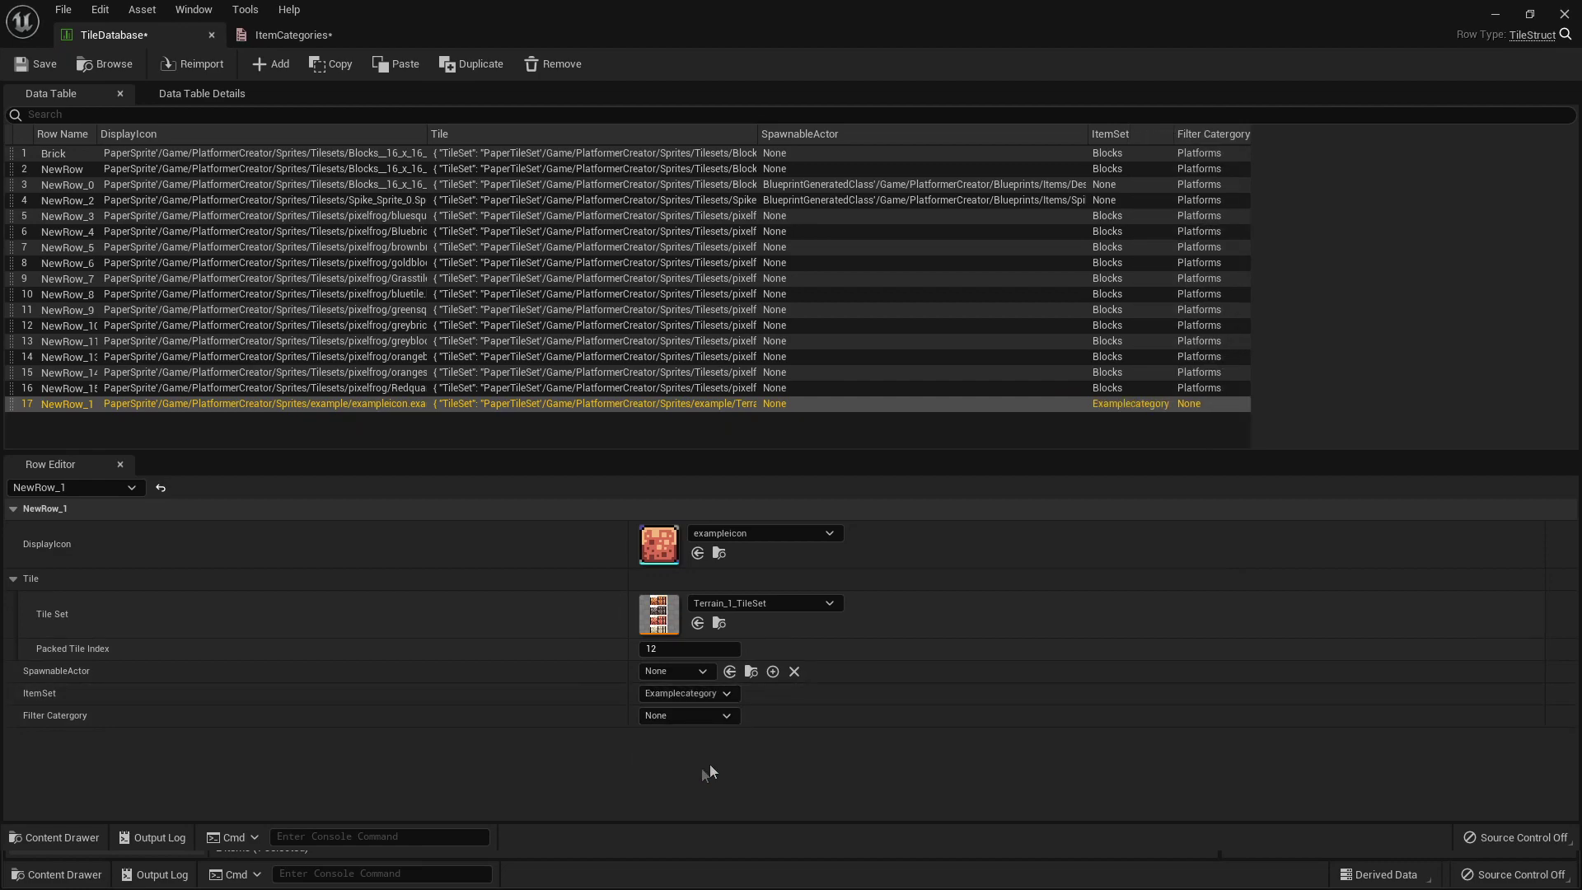
{"action": "left_click", "coordinate": [628, 387]}
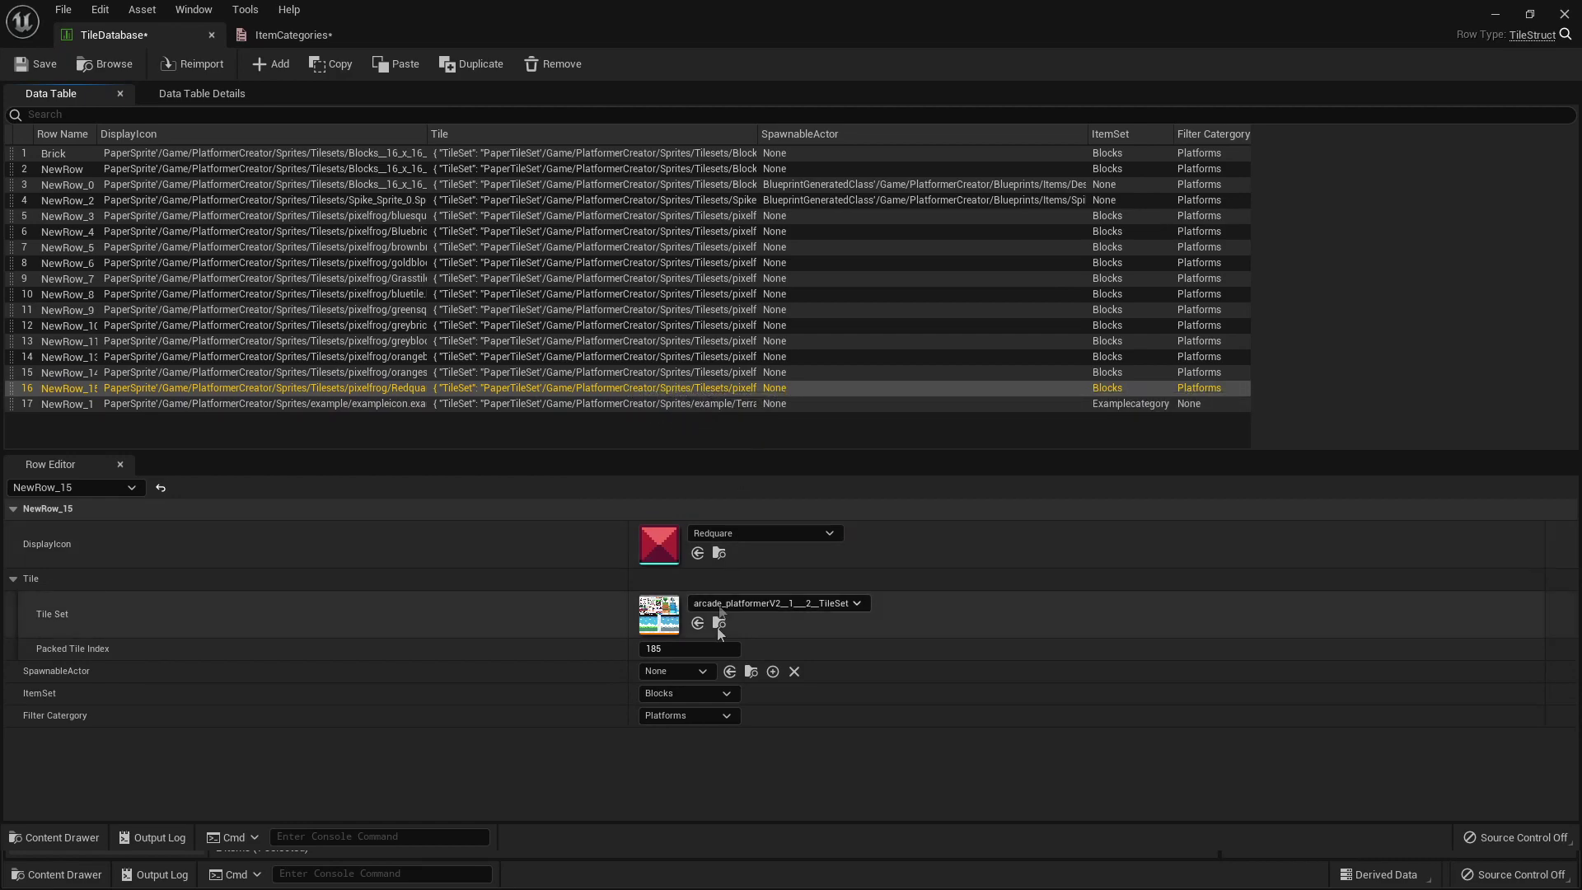
{"action": "left_click", "coordinate": [692, 695]}
{"action": "left_click", "coordinate": [695, 772]}
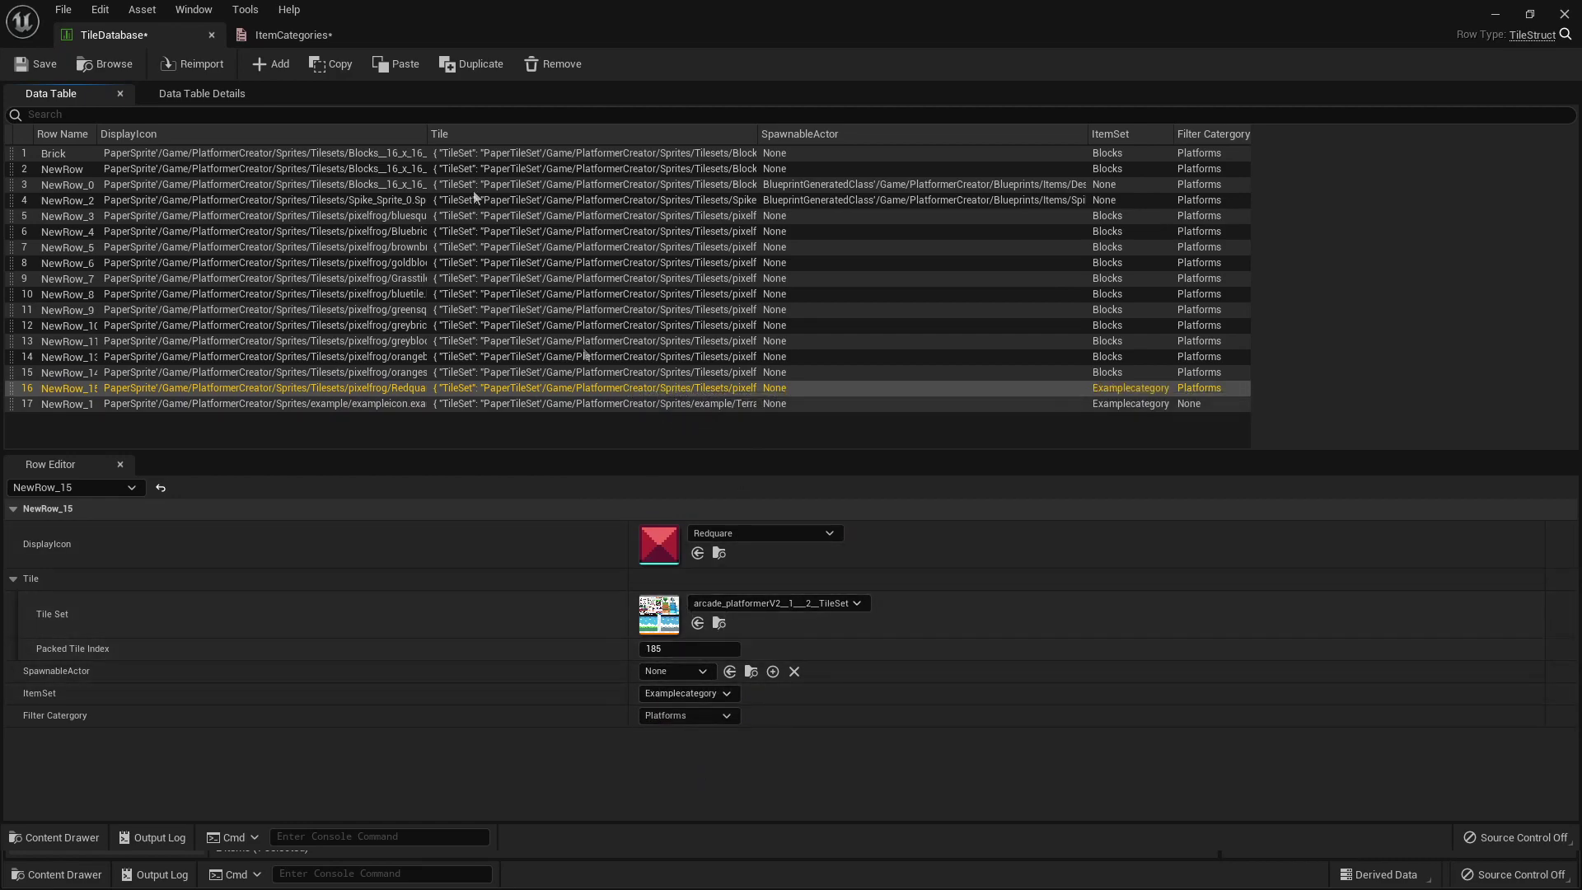
{"action": "left_click", "coordinate": [40, 63]}
{"action": "left_click", "coordinate": [1496, 16]}
Play the level and confirm the red pyramid tile's palette holds the Examplecategory tiles.
{"action": "left_click", "coordinate": [361, 69]}
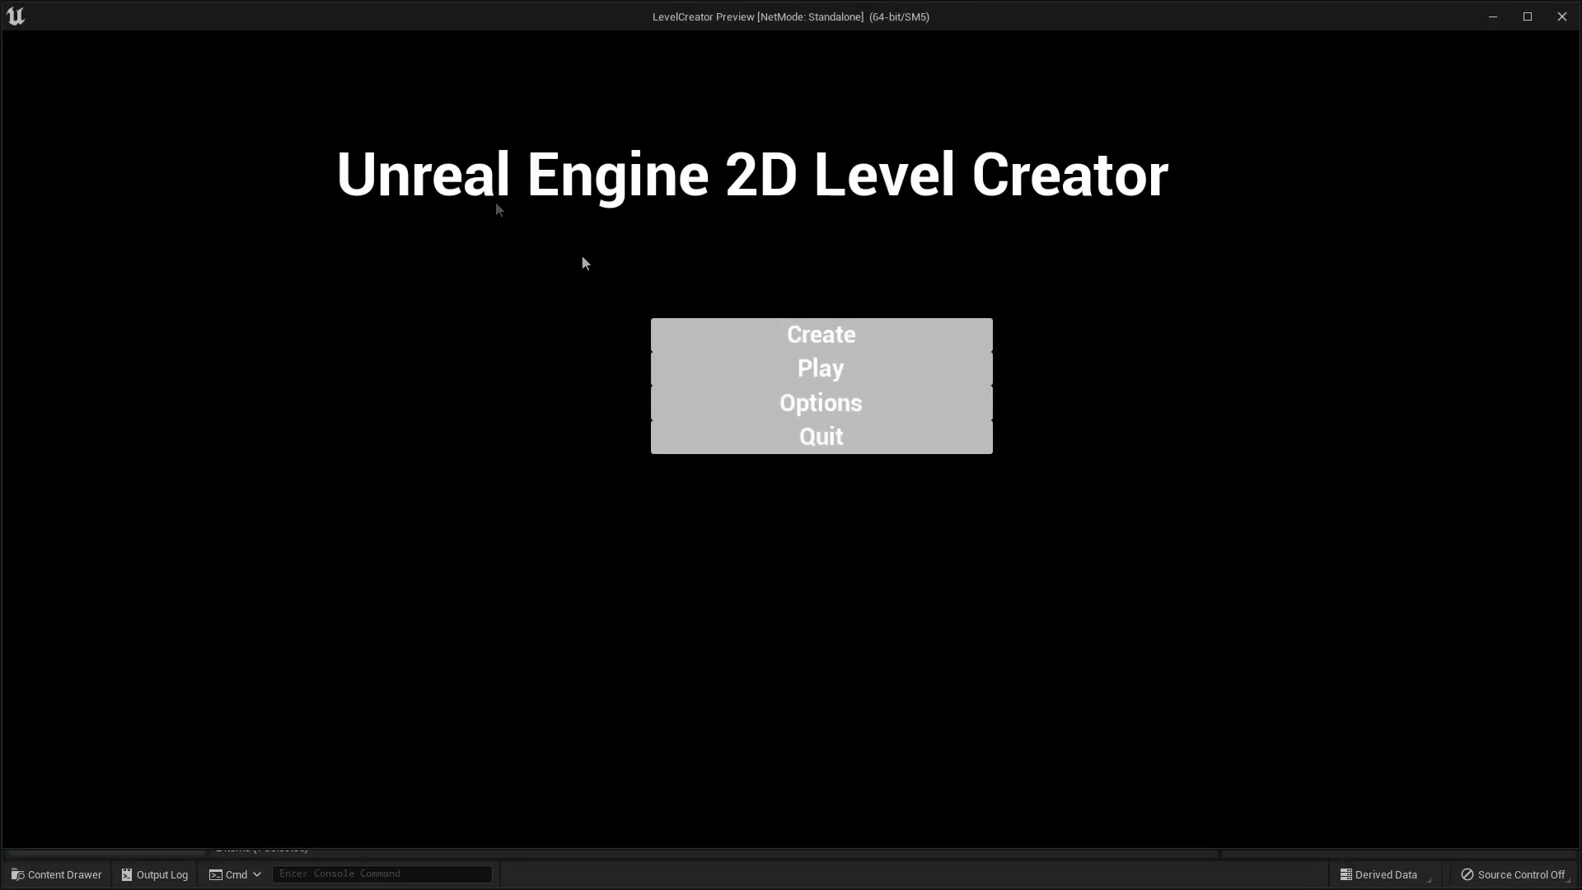
{"action": "left_click", "coordinate": [831, 338]}
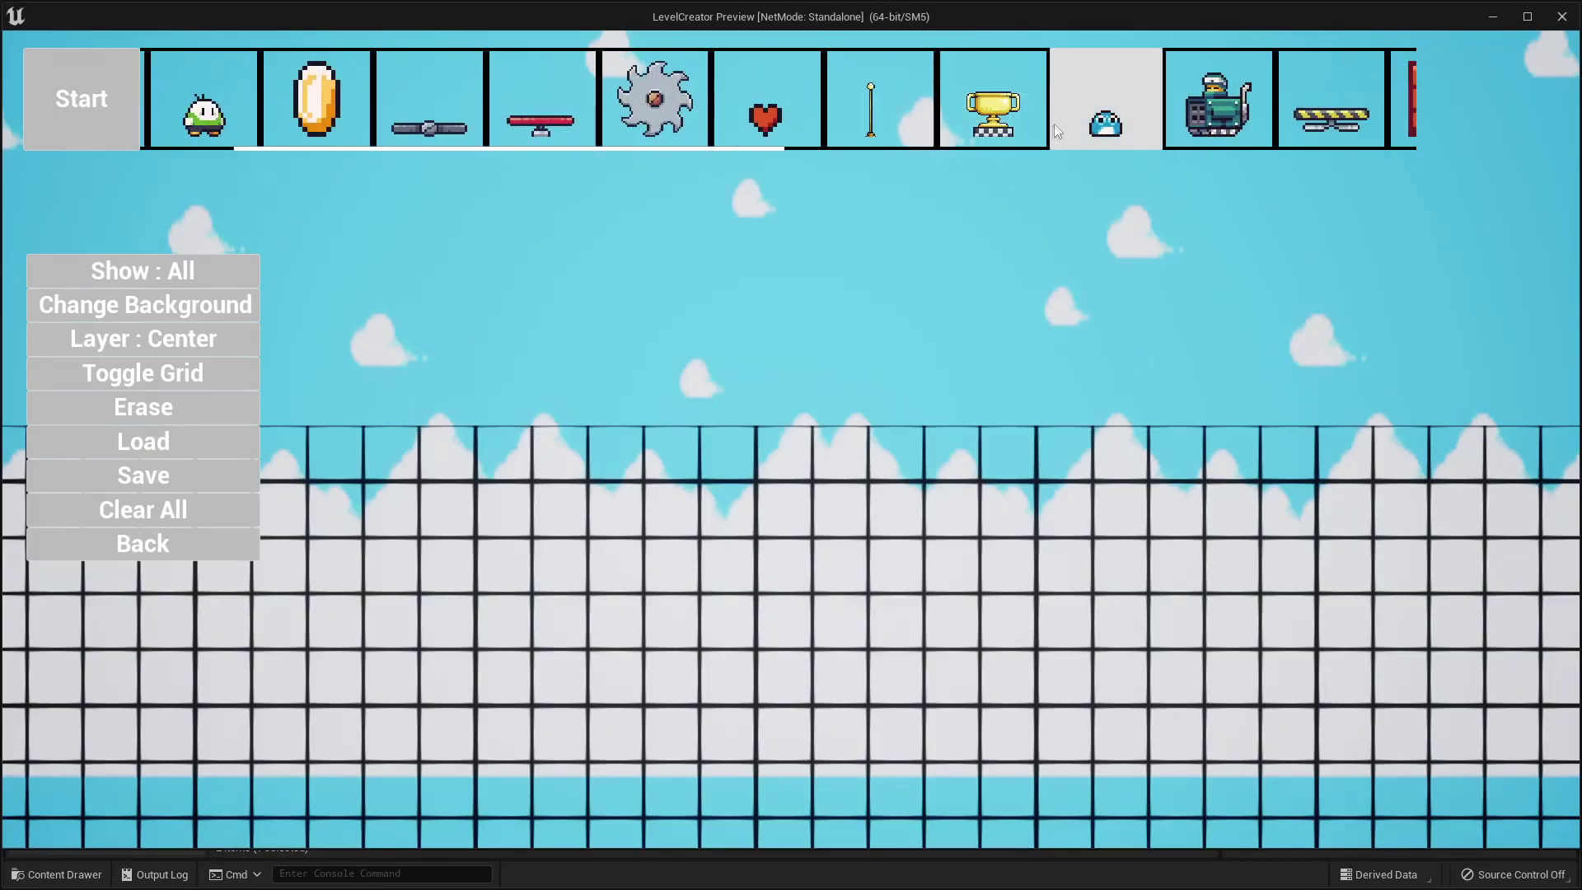
{"action": "scroll", "coordinate": [1055, 123], "scroll_direction": "down", "scroll_amount": 8}
{"action": "left_click", "coordinate": [922, 100]}
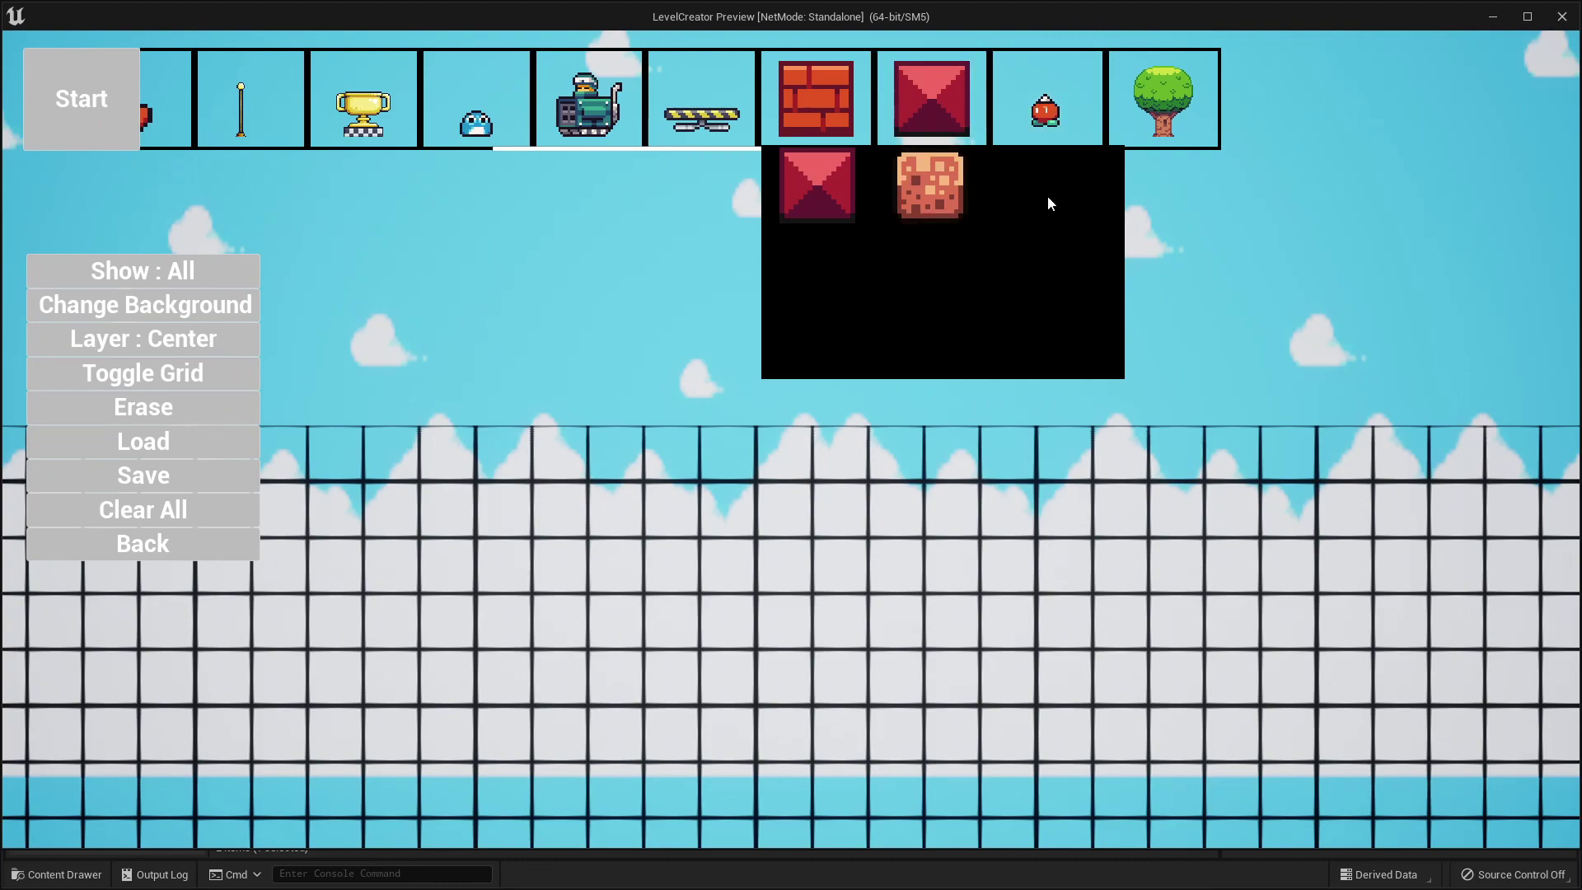
{"action": "key", "text": "Escape"}
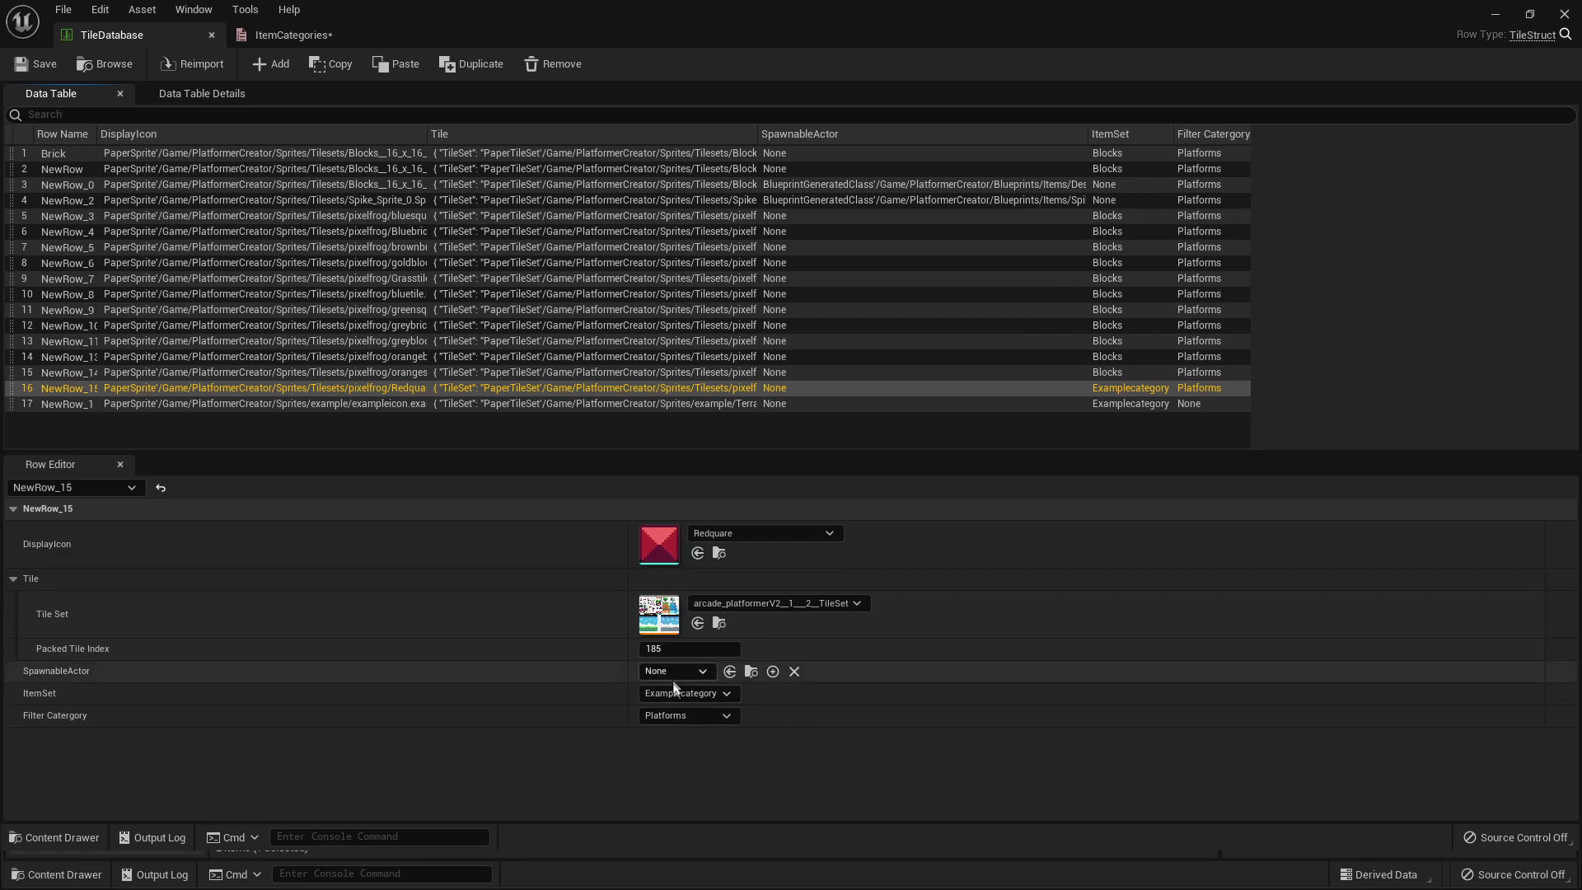
Add an enumerator named Example to the FilterCategories enum.
{"action": "left_click", "coordinate": [689, 714]}
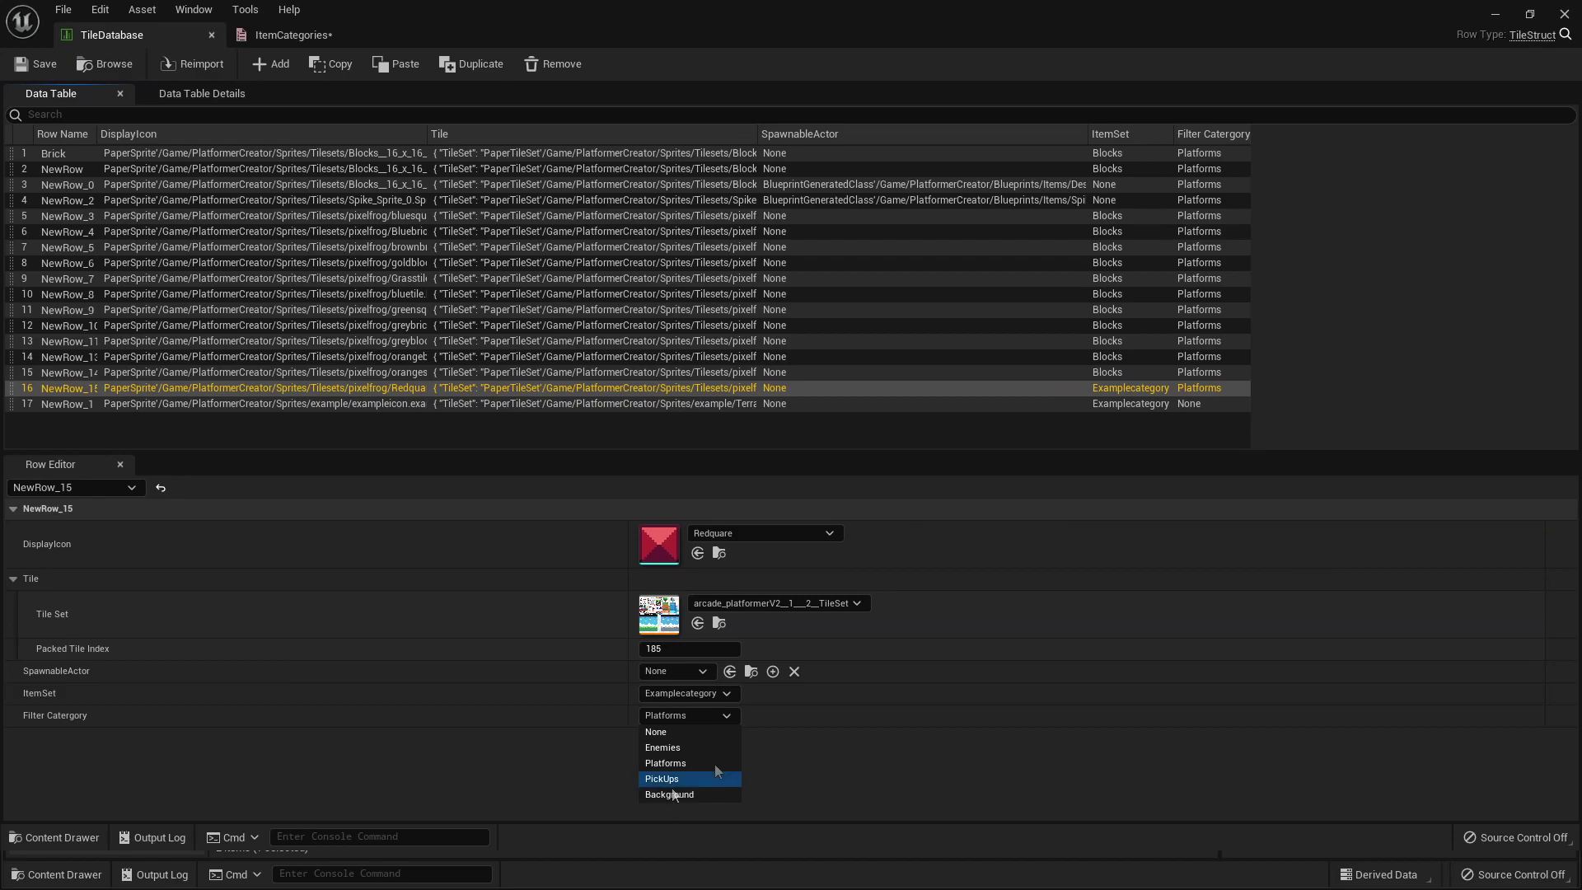
{"action": "left_click", "coordinate": [1494, 14]}
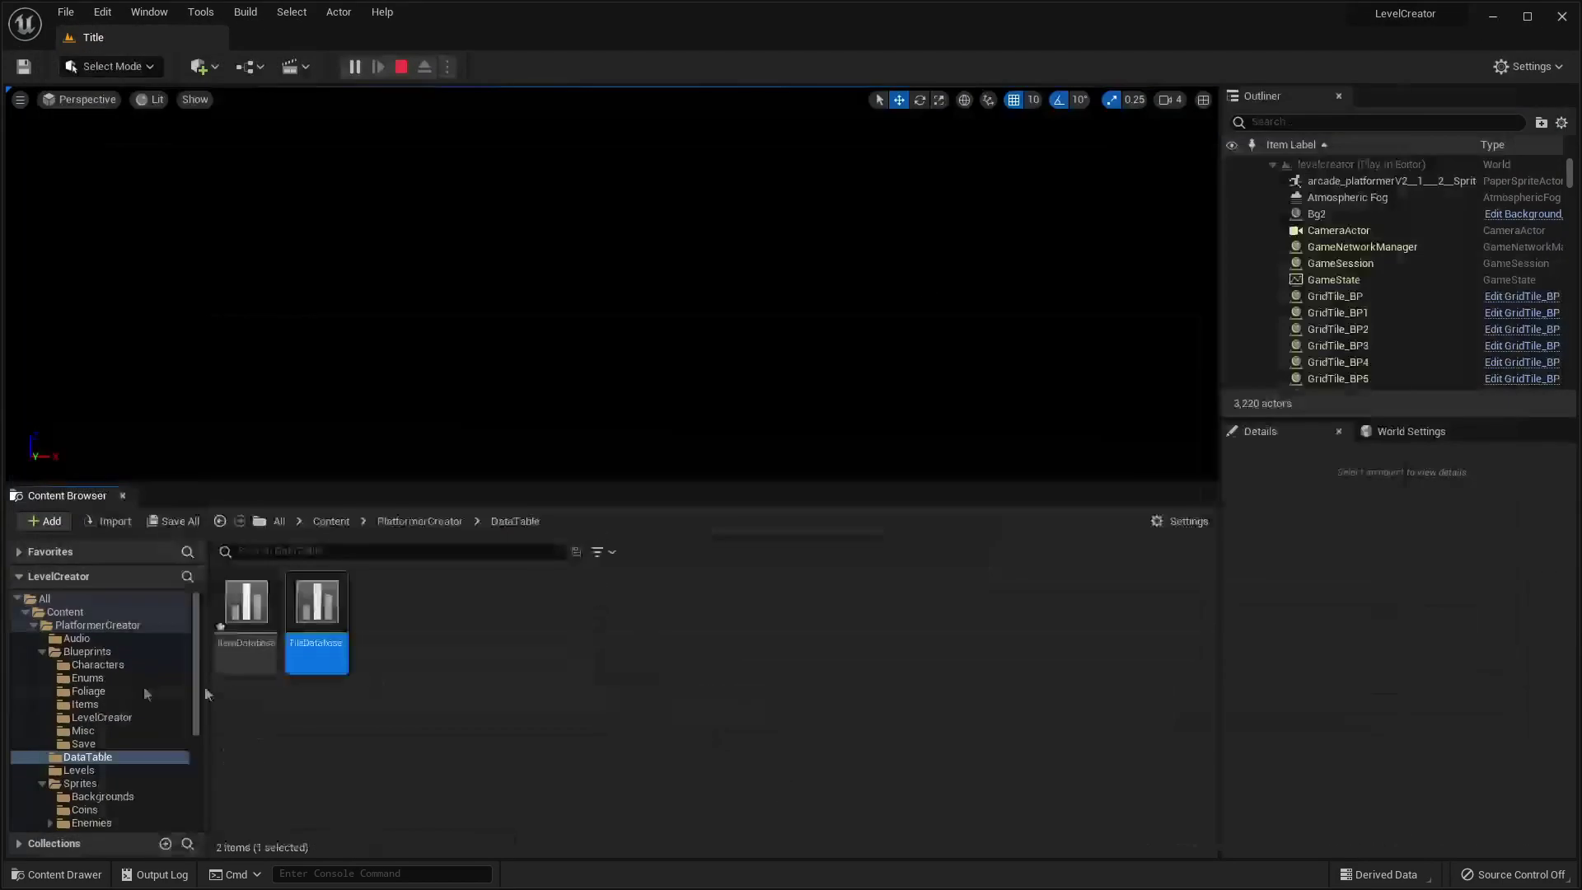
{"action": "left_click", "coordinate": [108, 679]}
{"action": "double_click", "coordinate": [244, 628]}
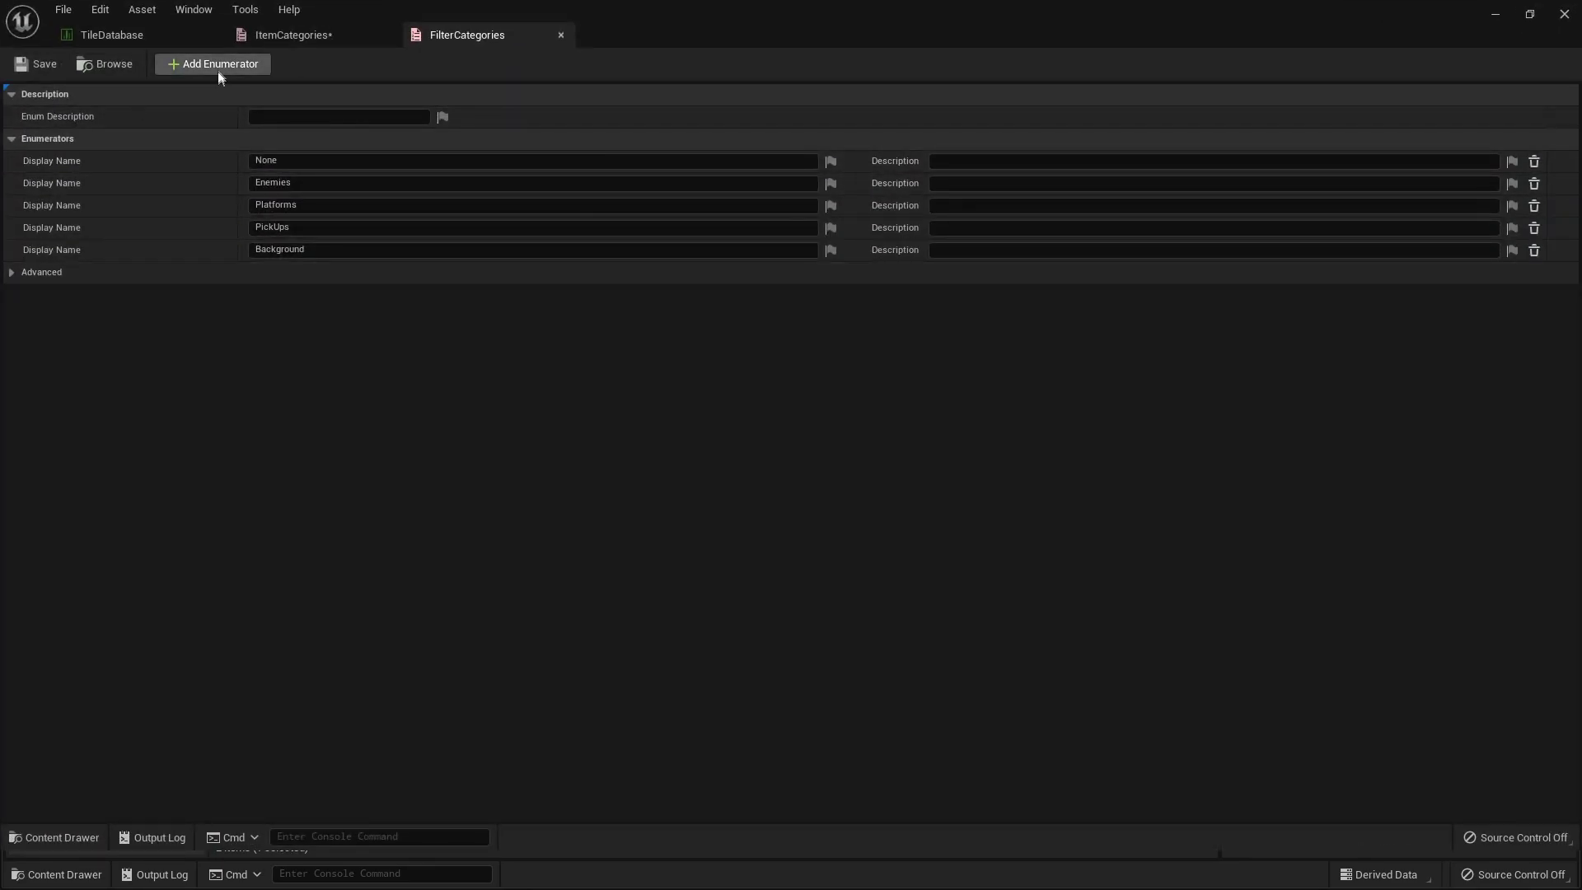
{"action": "left_click", "coordinate": [218, 66]}
{"action": "left_click", "coordinate": [346, 273]}
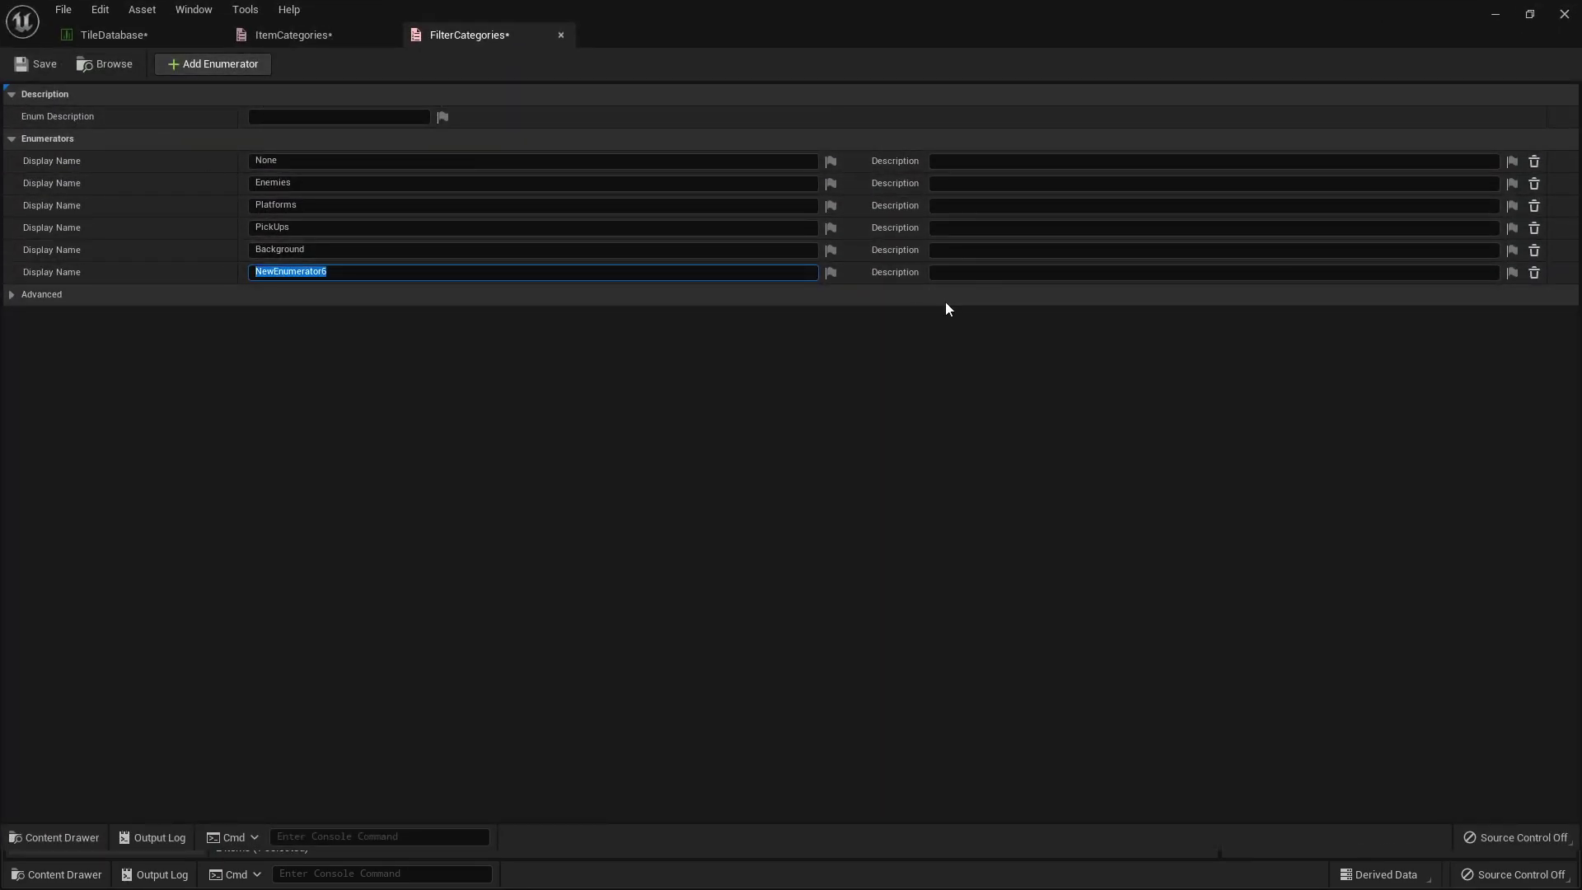
{"action": "type", "text": "Example"}
{"action": "key", "text": "Return"}
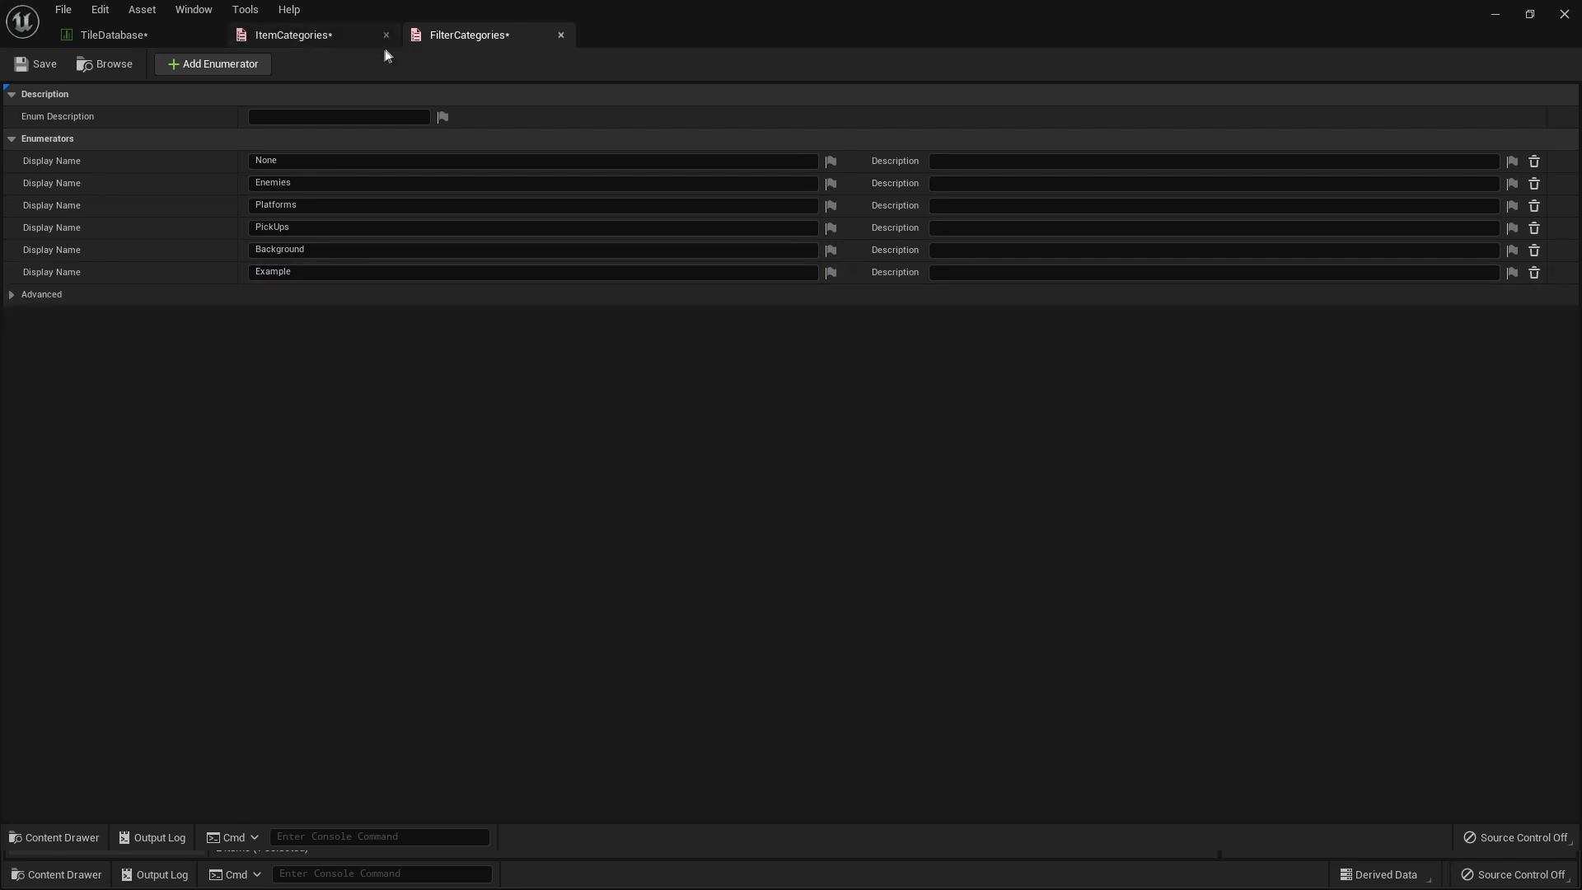
Set row 16's Filter Category to Example in the TileDatabase.
{"action": "left_click", "coordinate": [124, 35]}
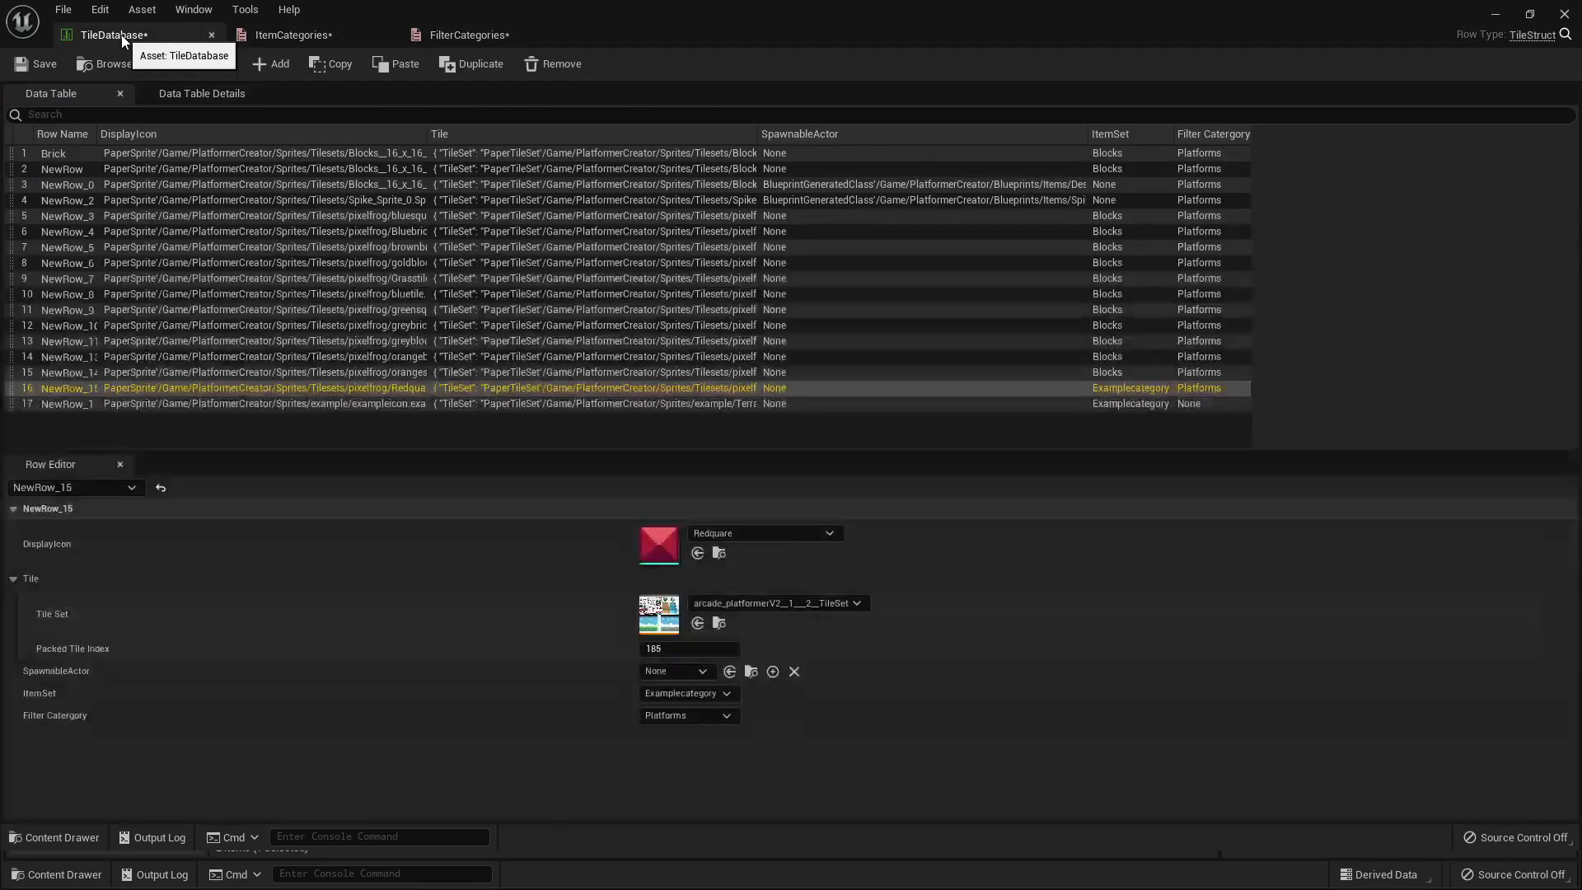
{"action": "left_click", "coordinate": [690, 715]}
{"action": "left_click", "coordinate": [663, 810]}
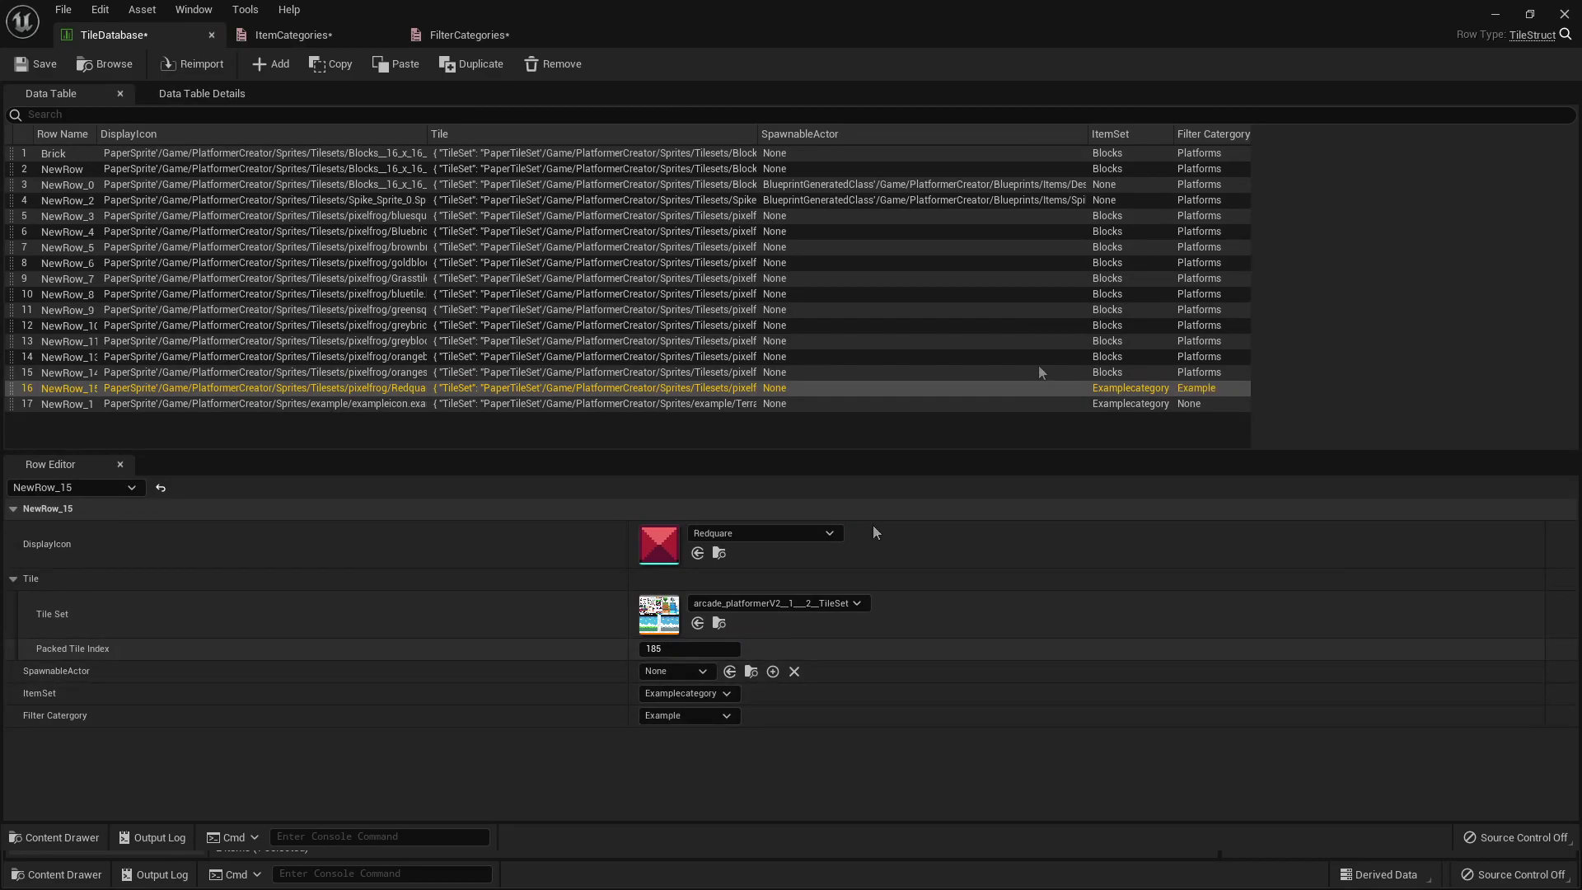
{"action": "left_click", "coordinate": [1498, 14]}
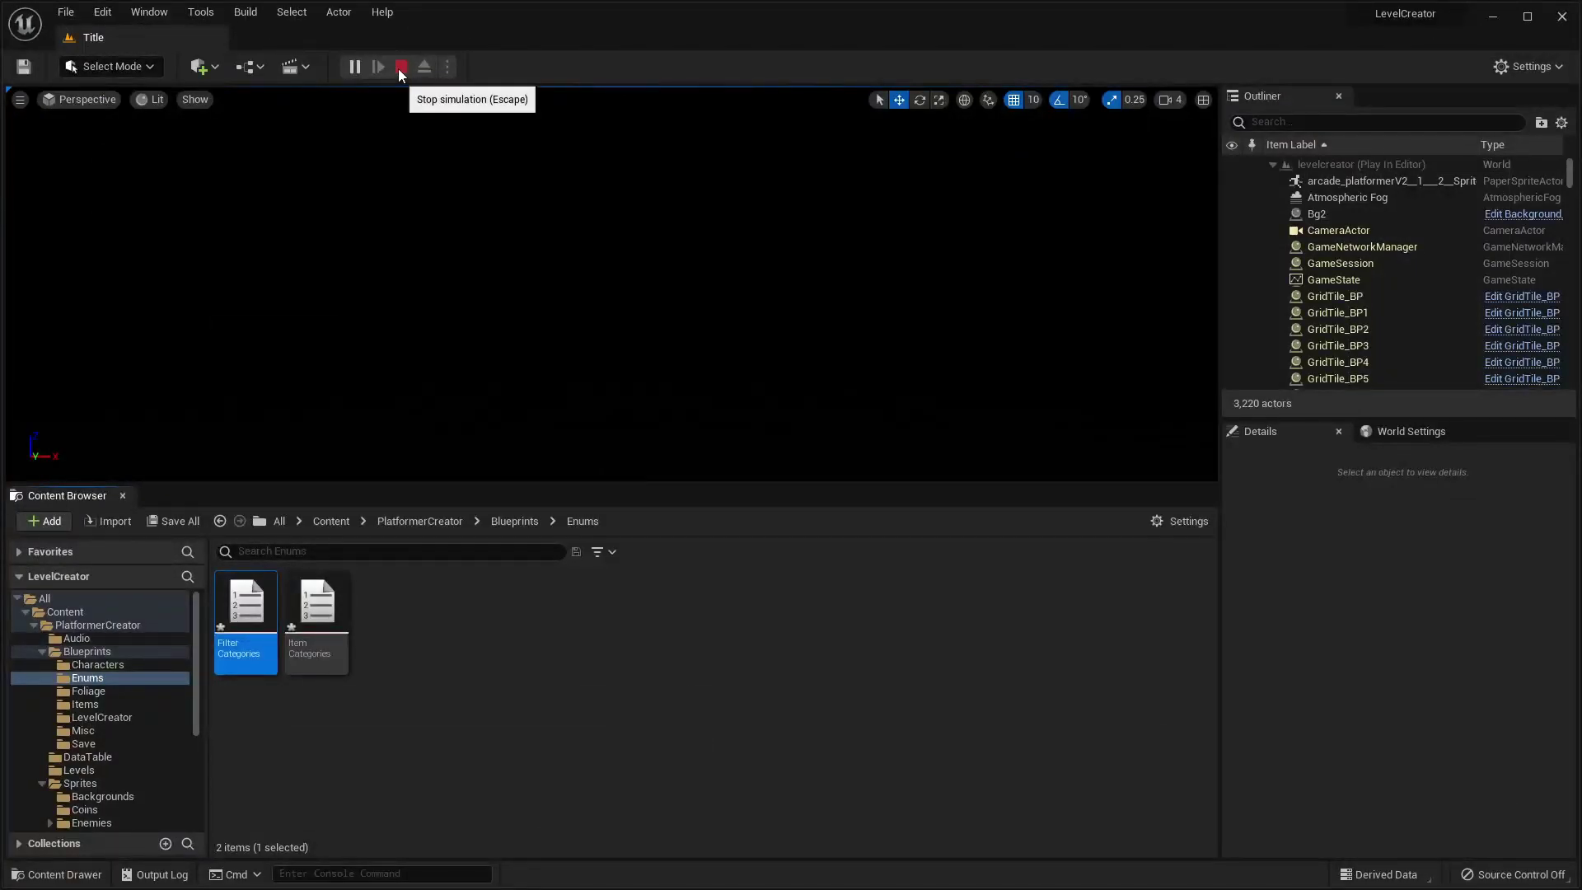
Play the level creator, cycle the Show filter to Example to see only the red tile.
{"action": "left_click", "coordinate": [362, 71]}
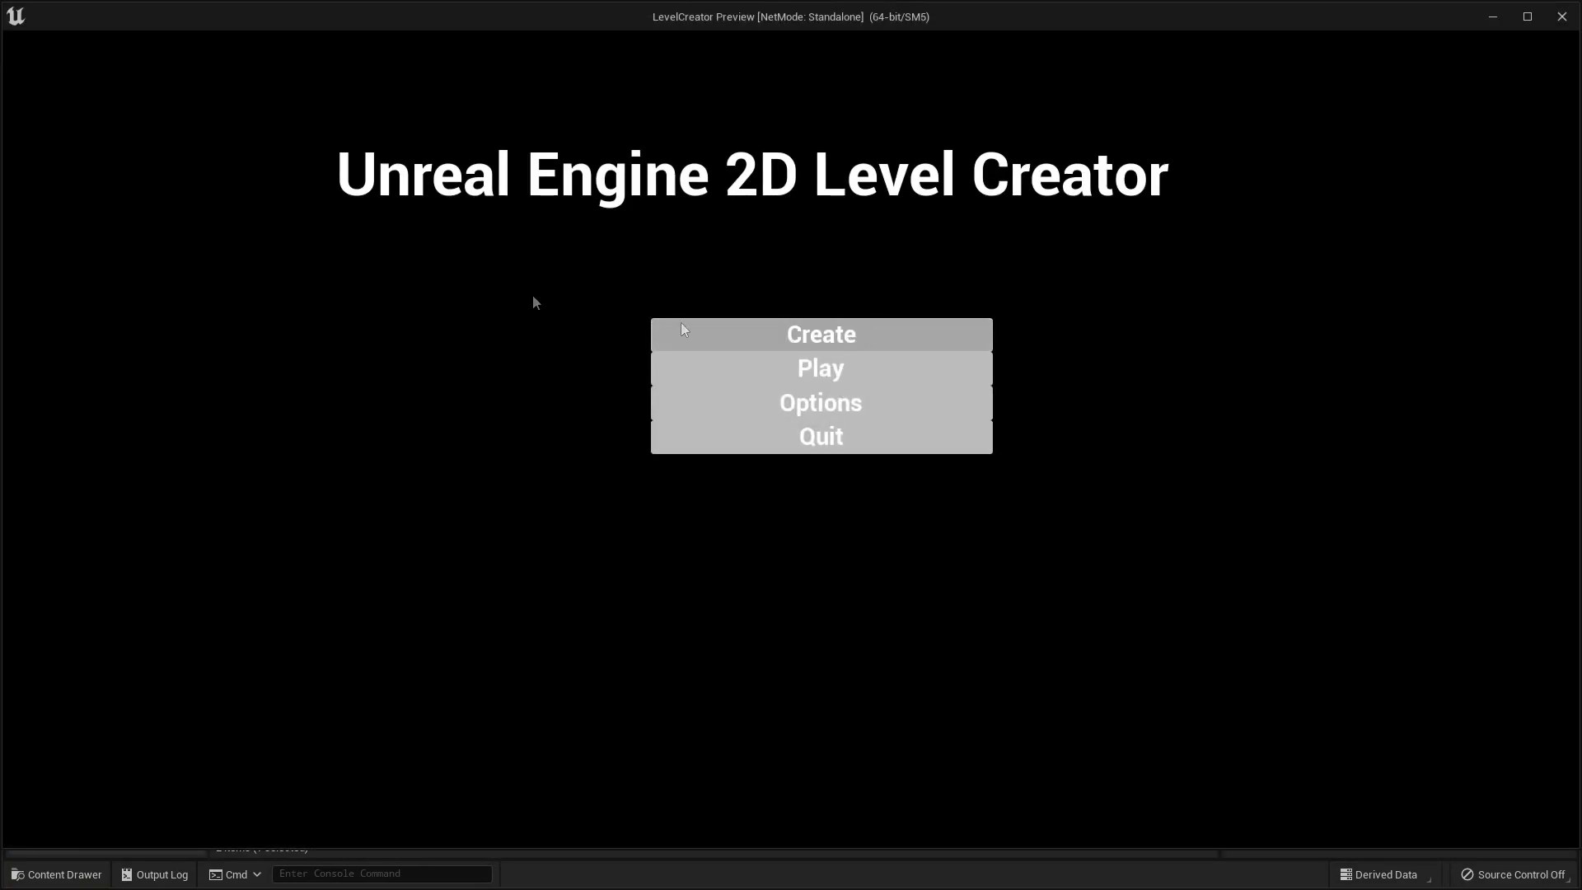
{"action": "left_click", "coordinate": [689, 332]}
{"action": "left_click", "coordinate": [230, 280]}
{"action": "left_click", "coordinate": [216, 281]}
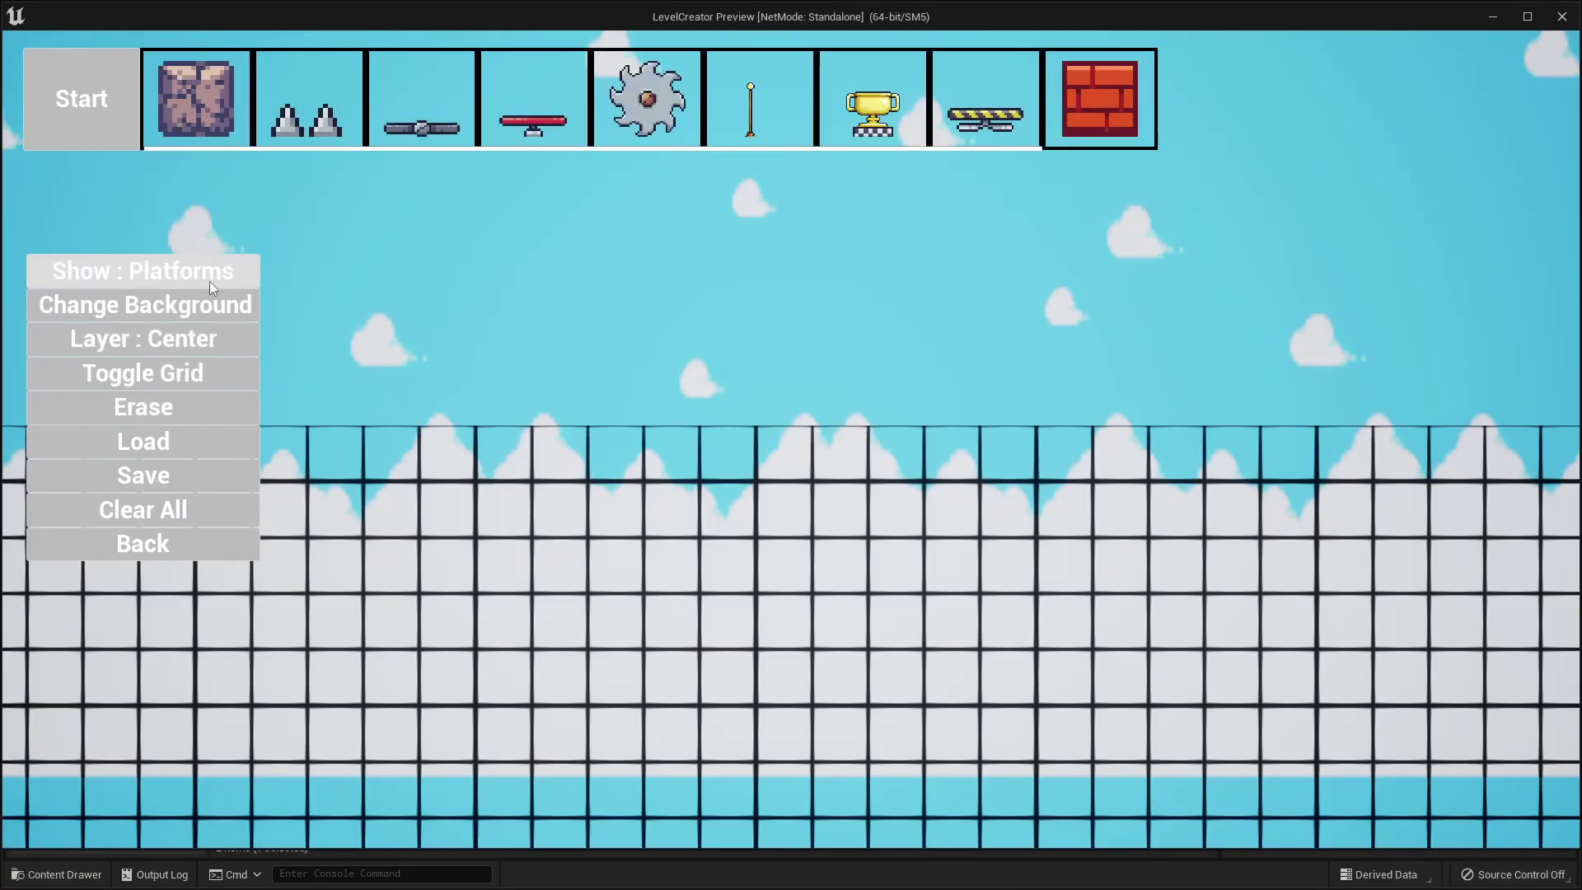
{"action": "left_click", "coordinate": [210, 284]}
{"action": "left_click", "coordinate": [209, 280]}
{"action": "left_click", "coordinate": [210, 280]}
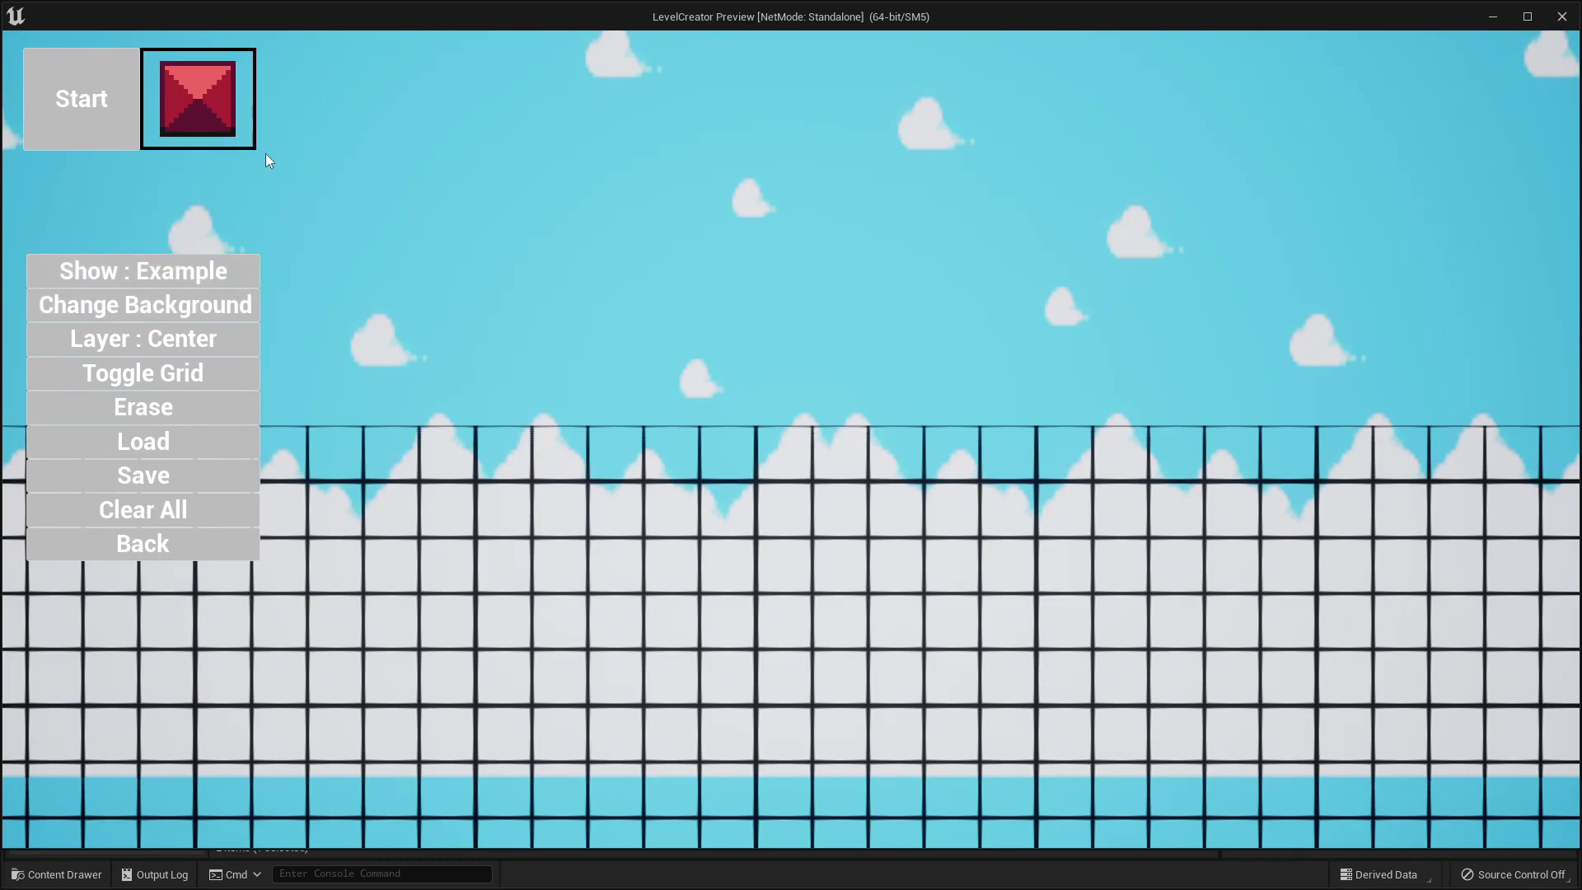
{"action": "left_click", "coordinate": [1561, 16]}
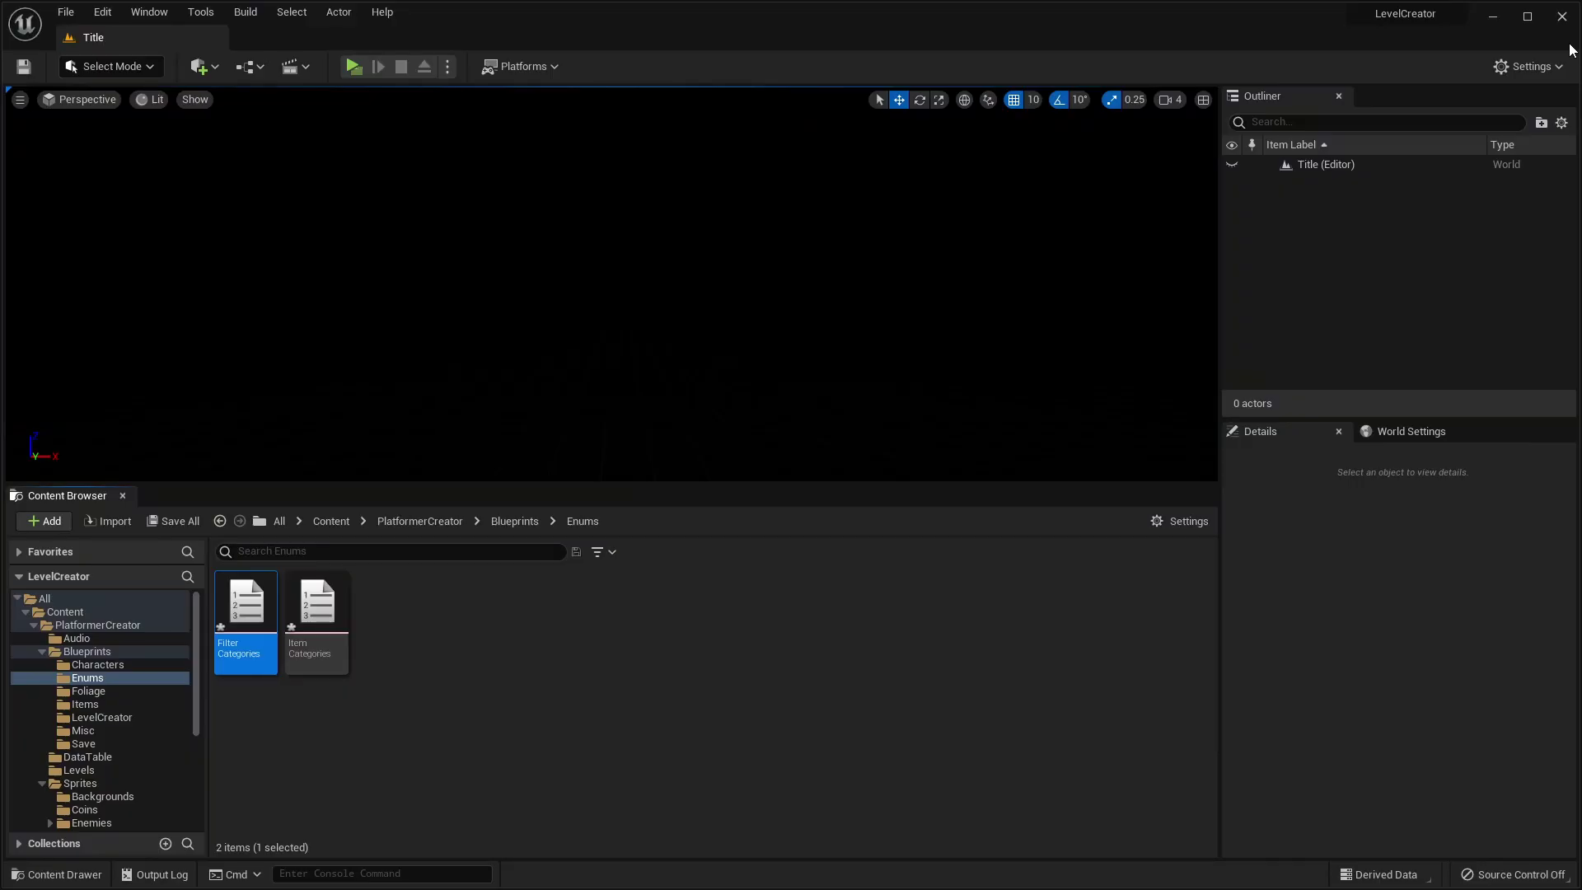
Add NewRow_22 to the ItemDatabase with the 6_-_Jumpy_Lumpy_Hurt_32_x_32 sprite as DisplayIcon.
{"action": "left_click", "coordinate": [156, 626]}
{"action": "double_click", "coordinate": [399, 630]}
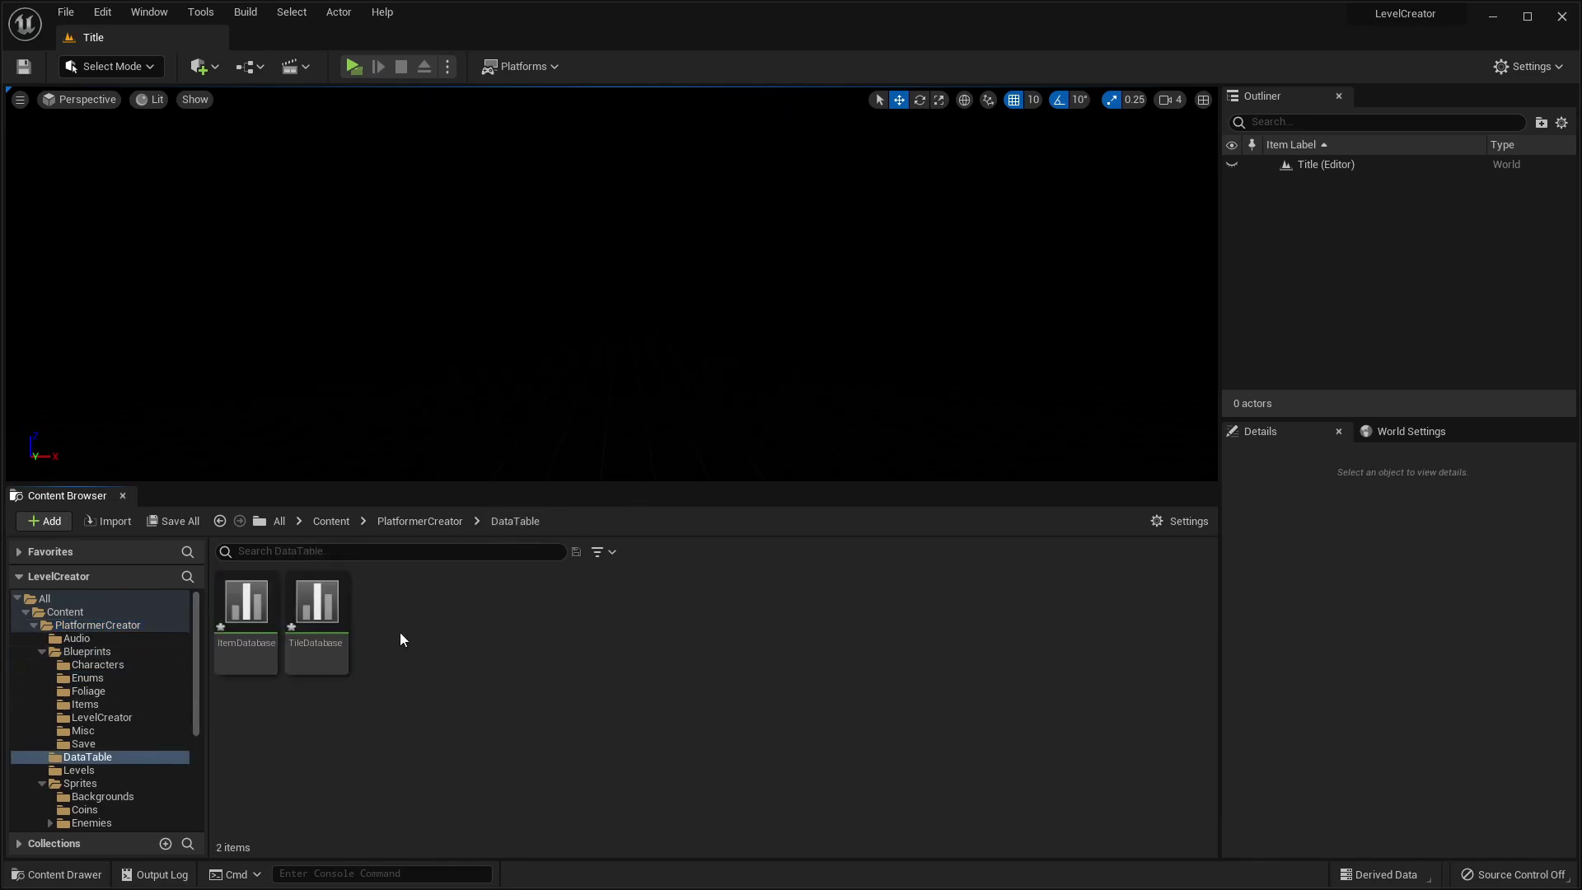
{"action": "double_click", "coordinate": [246, 605]}
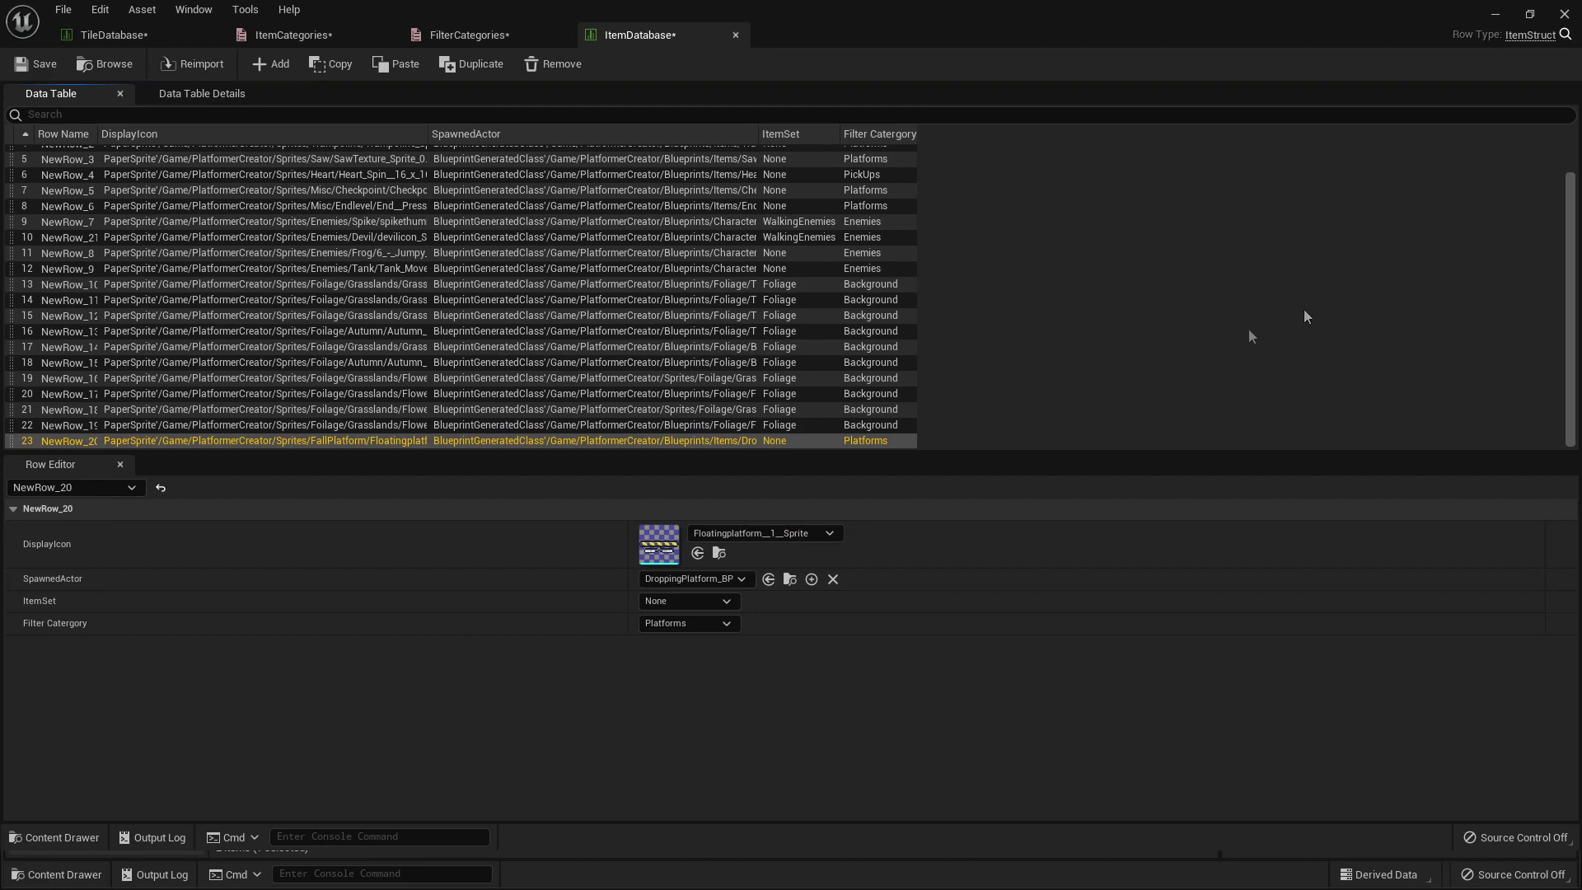
{"action": "left_click", "coordinate": [270, 64]}
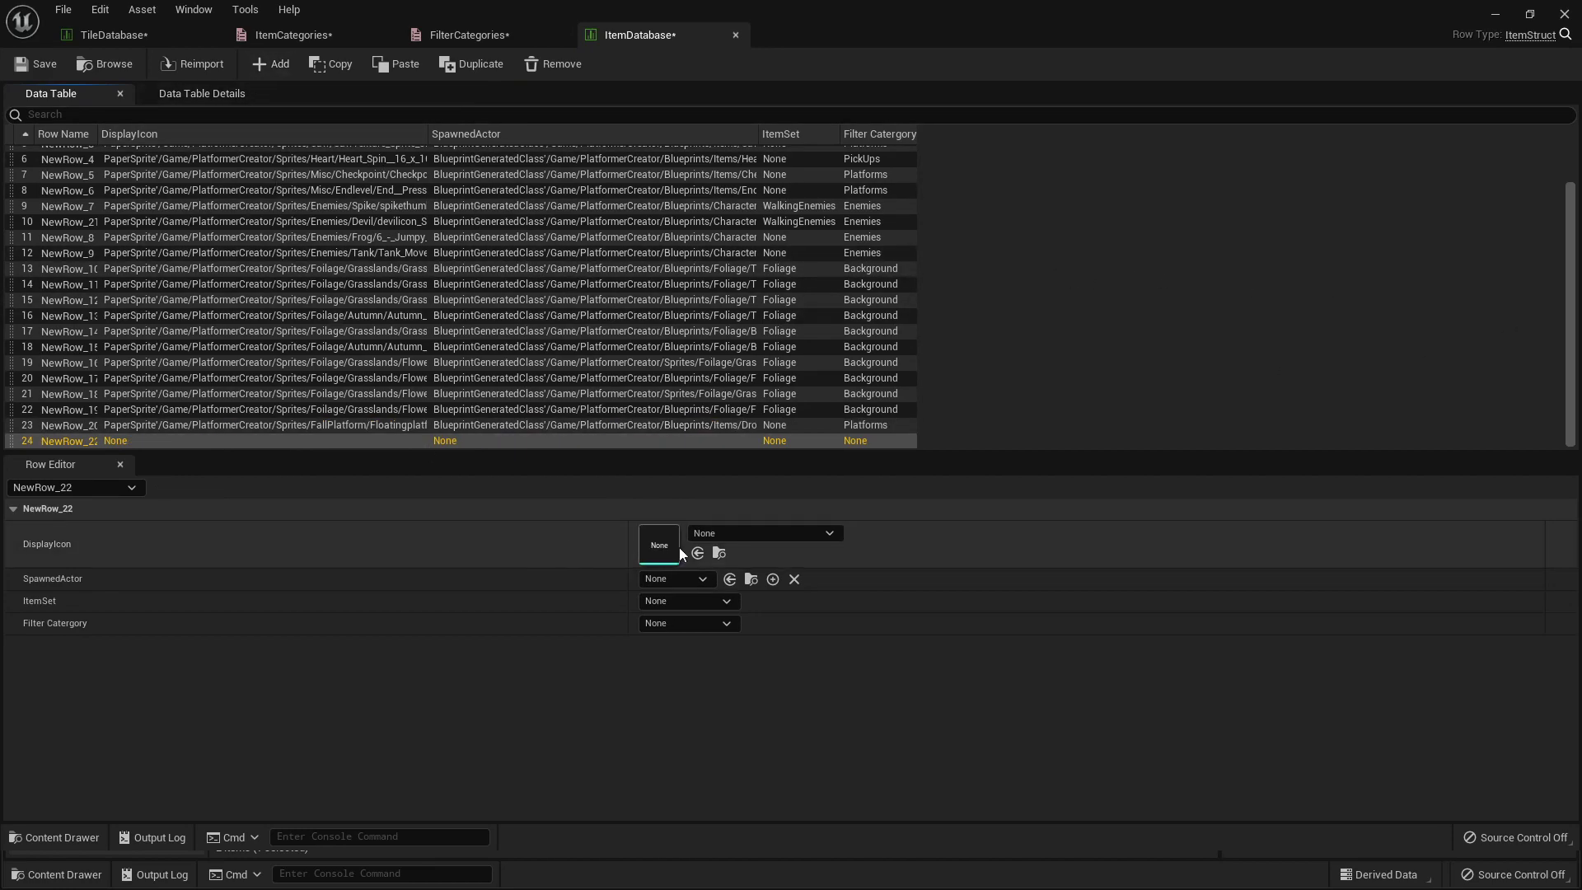
{"action": "left_click", "coordinate": [772, 536]}
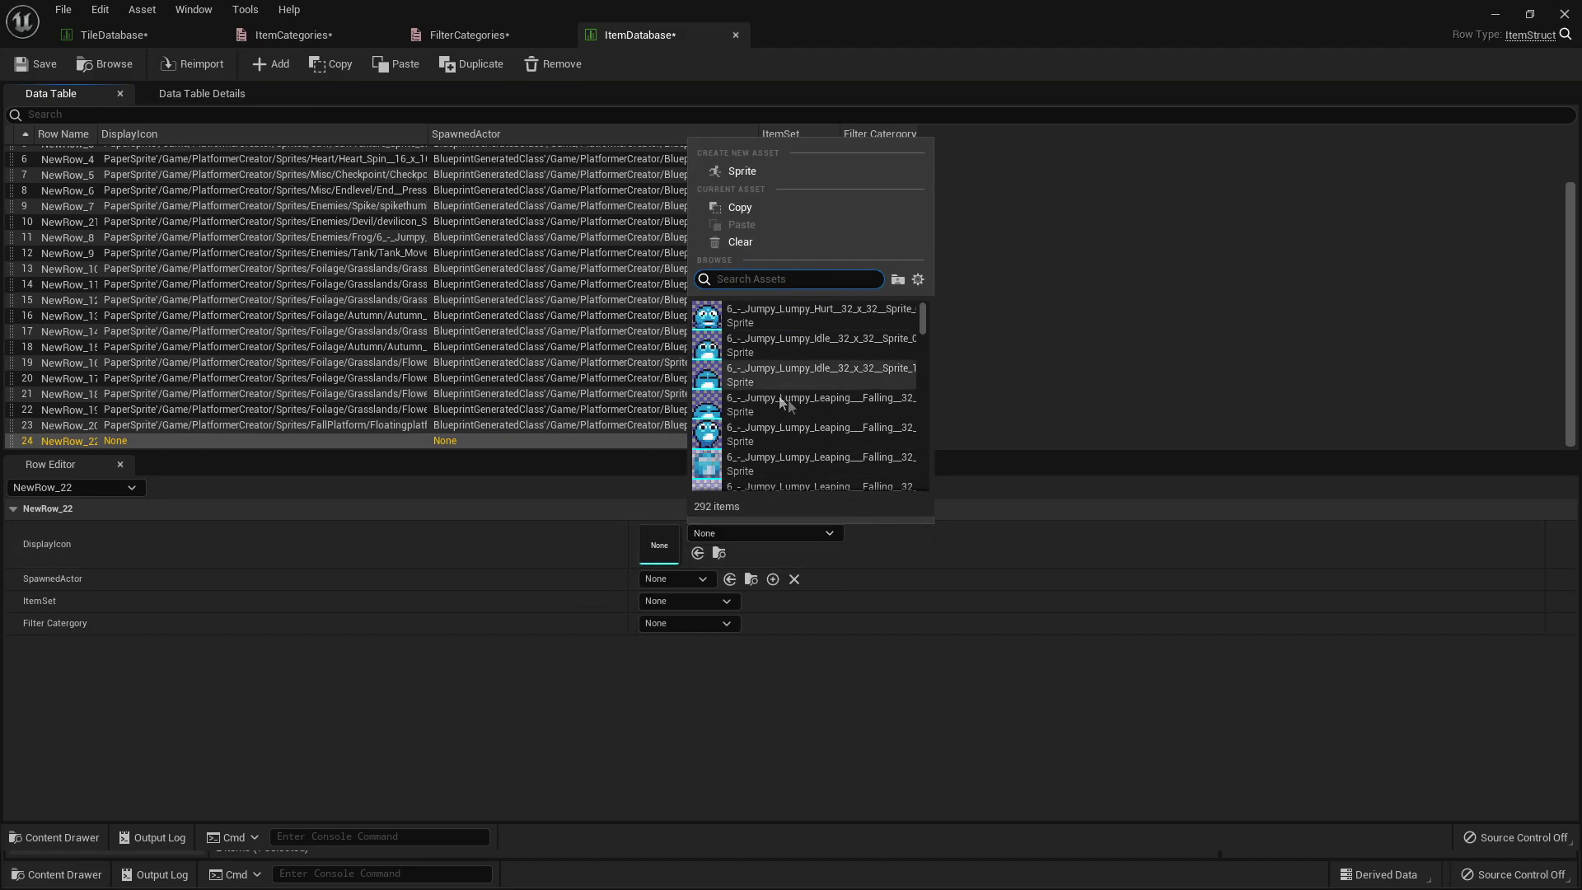
{"action": "left_click", "coordinate": [808, 313]}
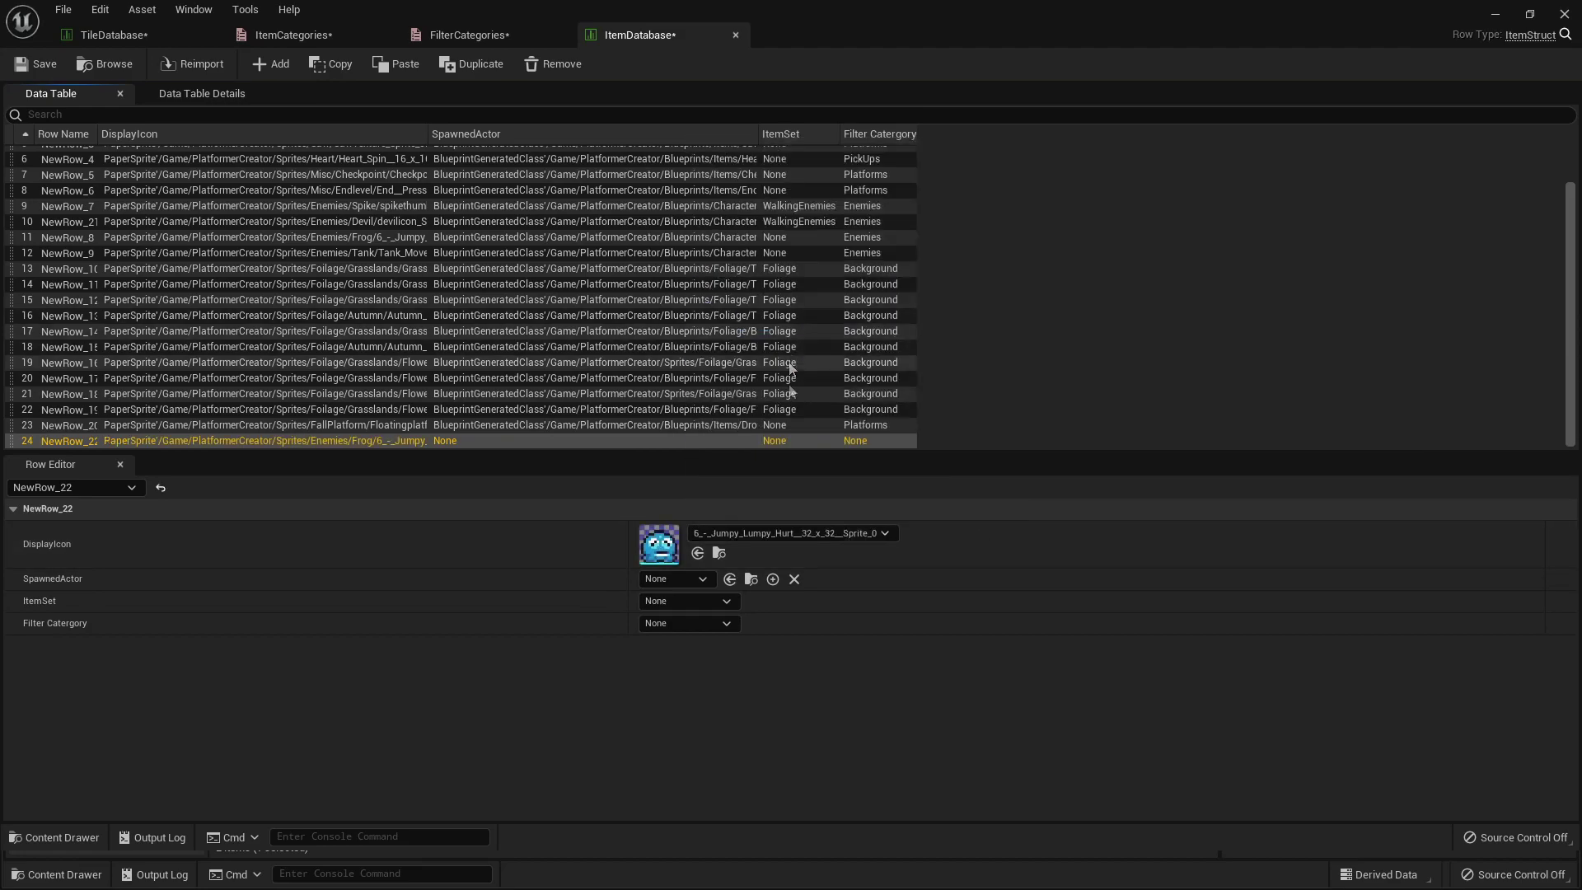
{"action": "left_click", "coordinate": [698, 580]}
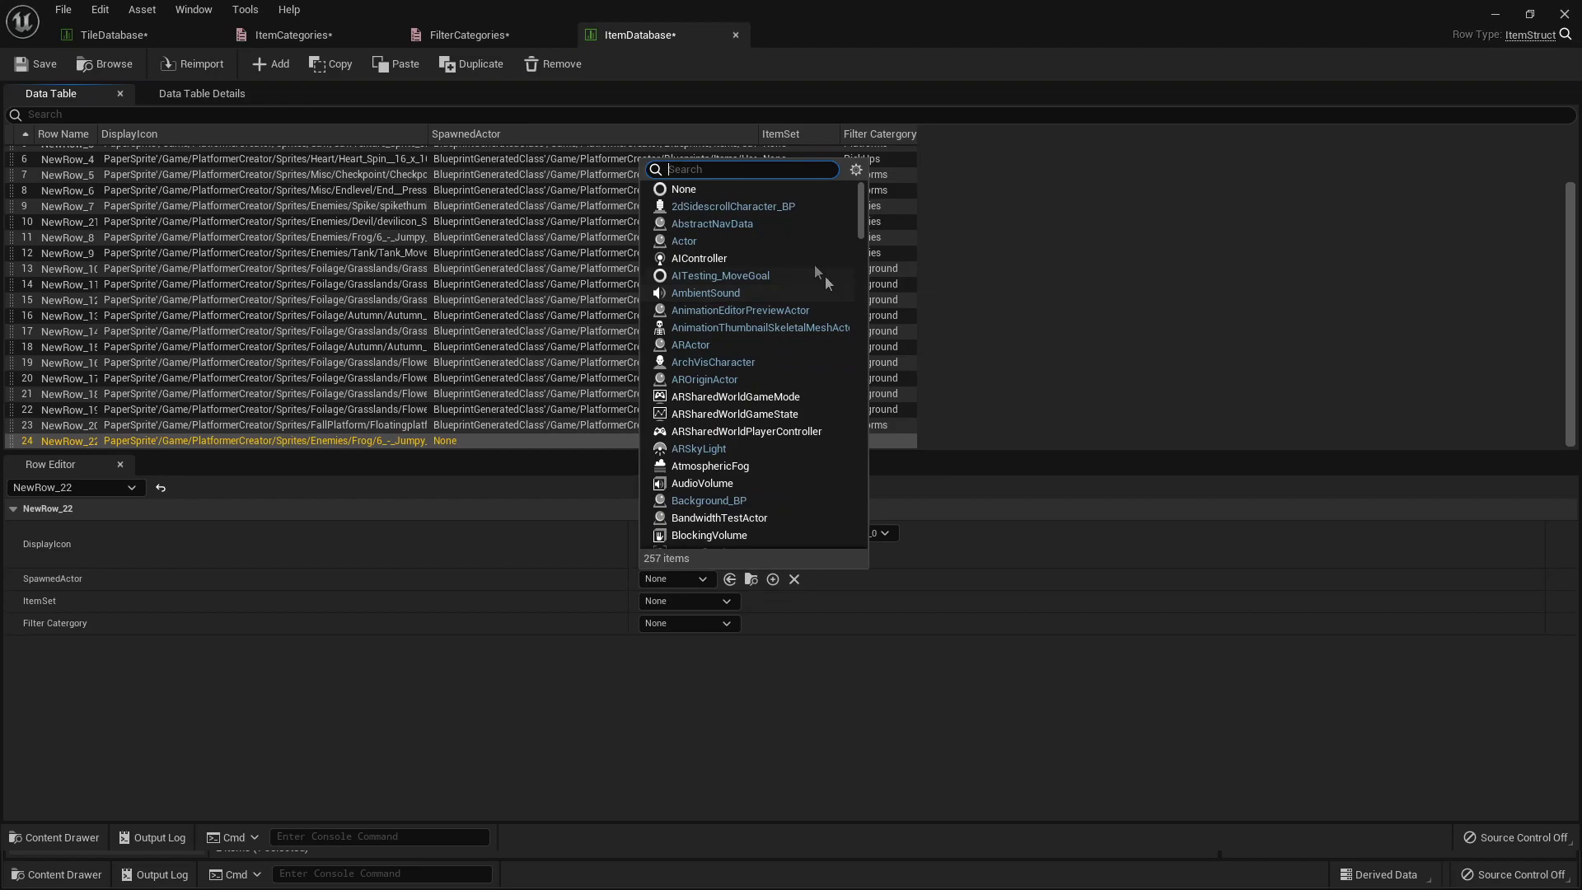
Create an Actor Blueprint named example in the Blueprints folder and open it.
{"action": "left_click", "coordinate": [1493, 17]}
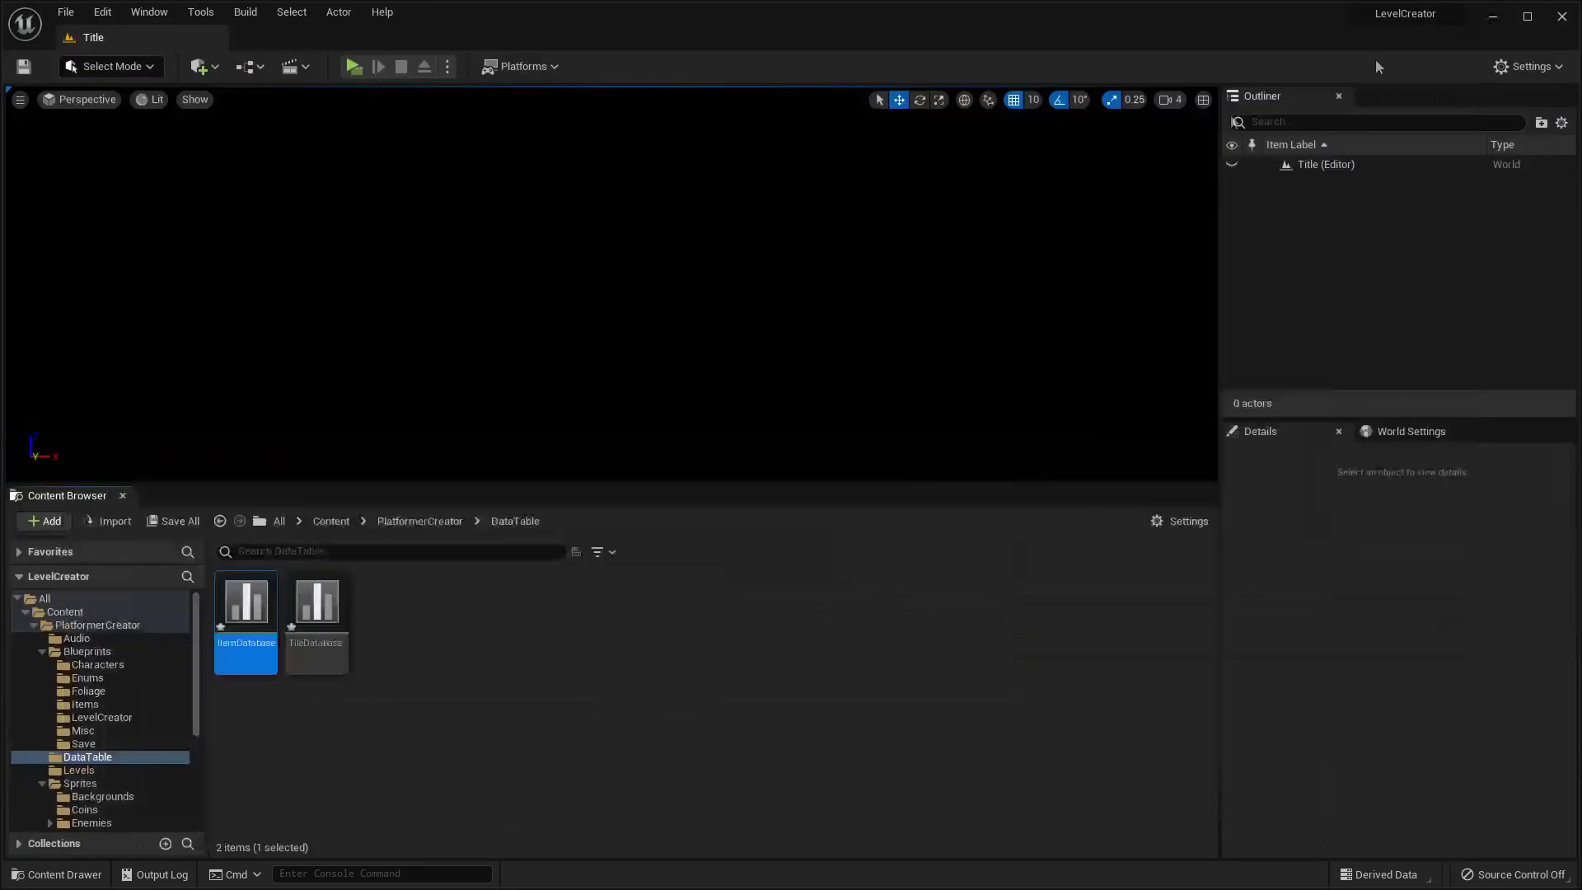
{"action": "left_click", "coordinate": [115, 653]}
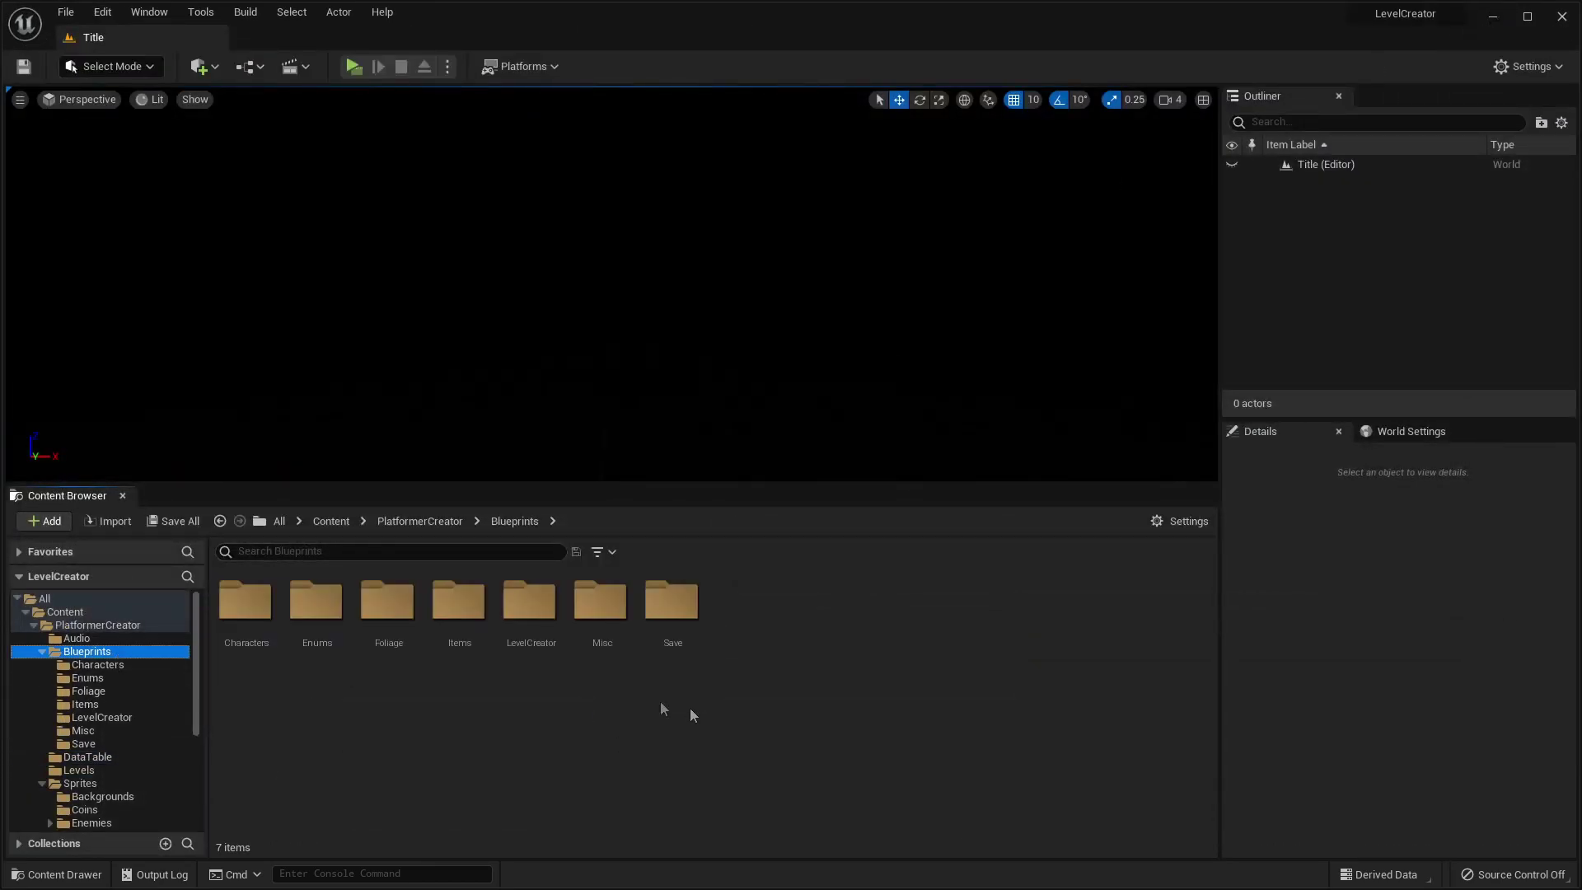
{"action": "right_click", "coordinate": [797, 647]}
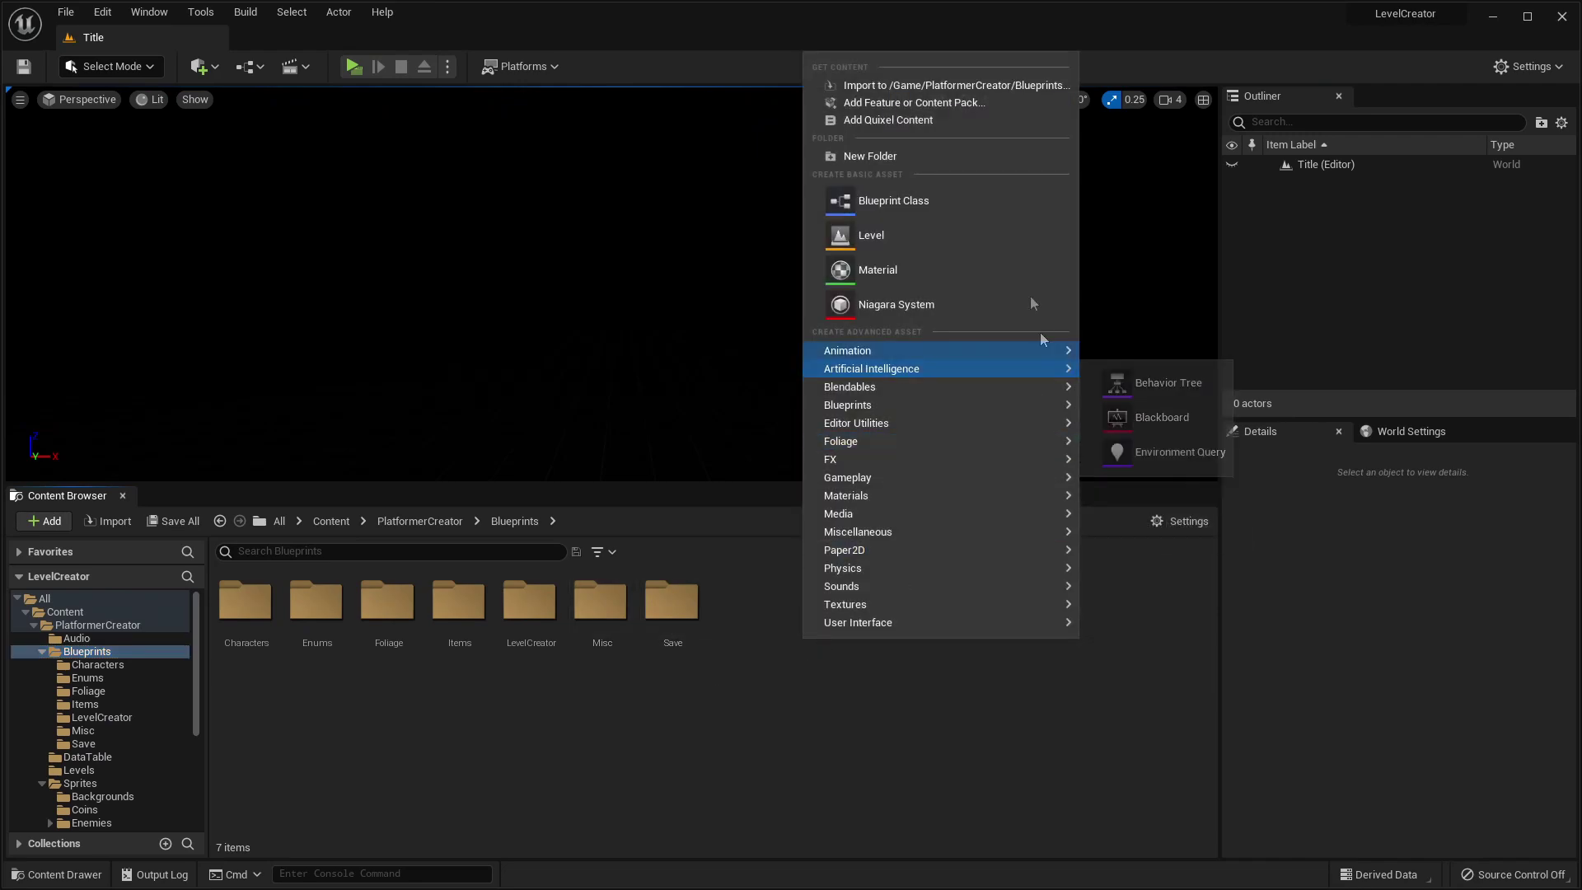
{"action": "left_click", "coordinate": [945, 211]}
{"action": "left_click", "coordinate": [644, 313]}
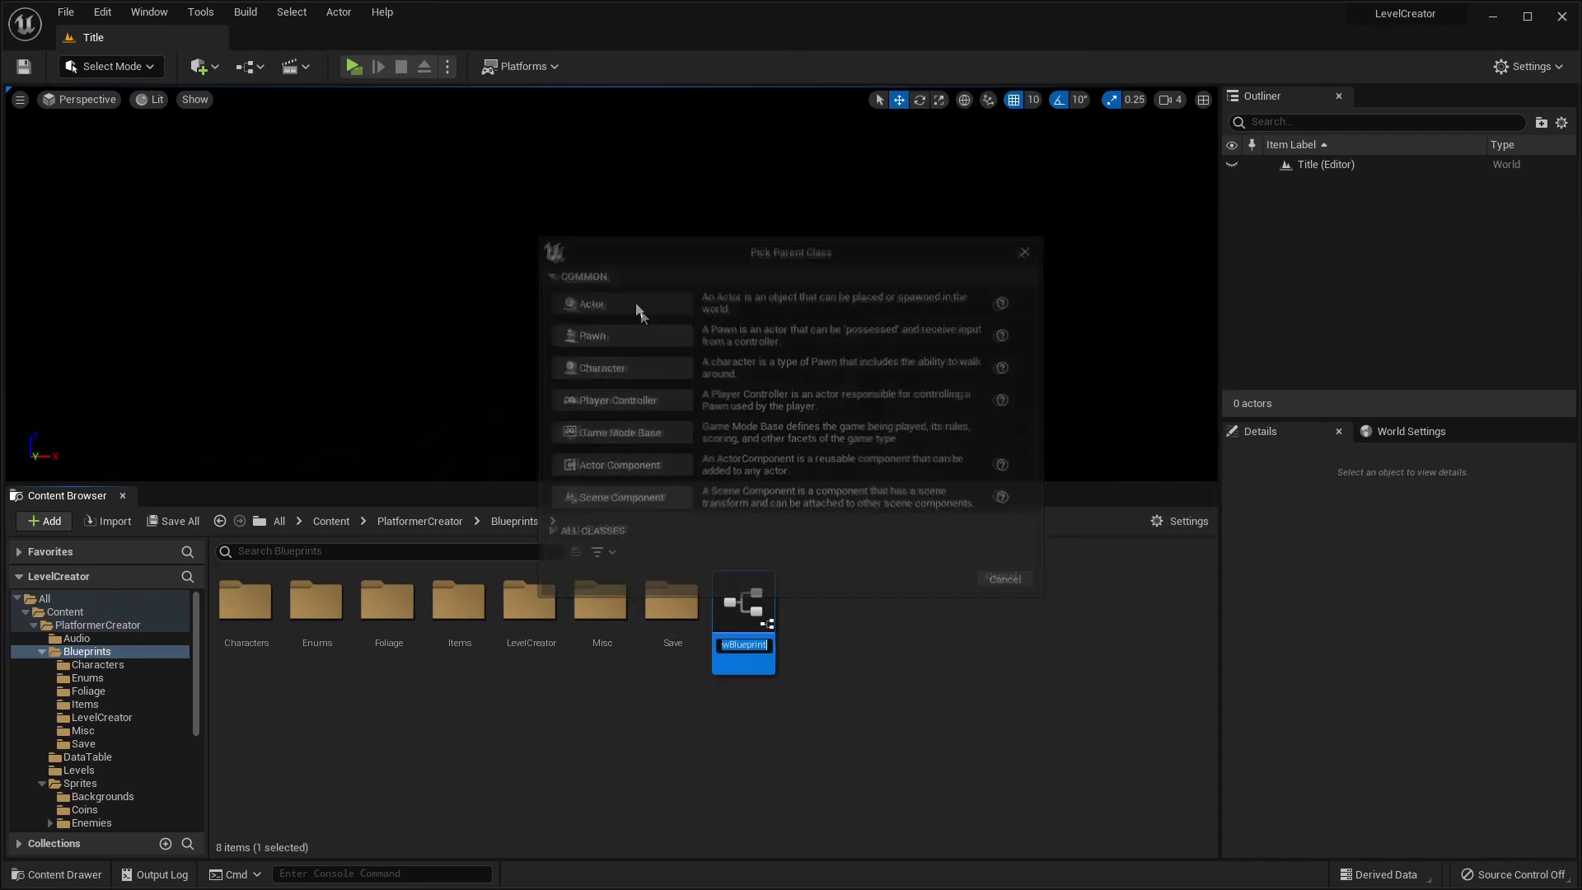
{"action": "type", "text": "examp"}
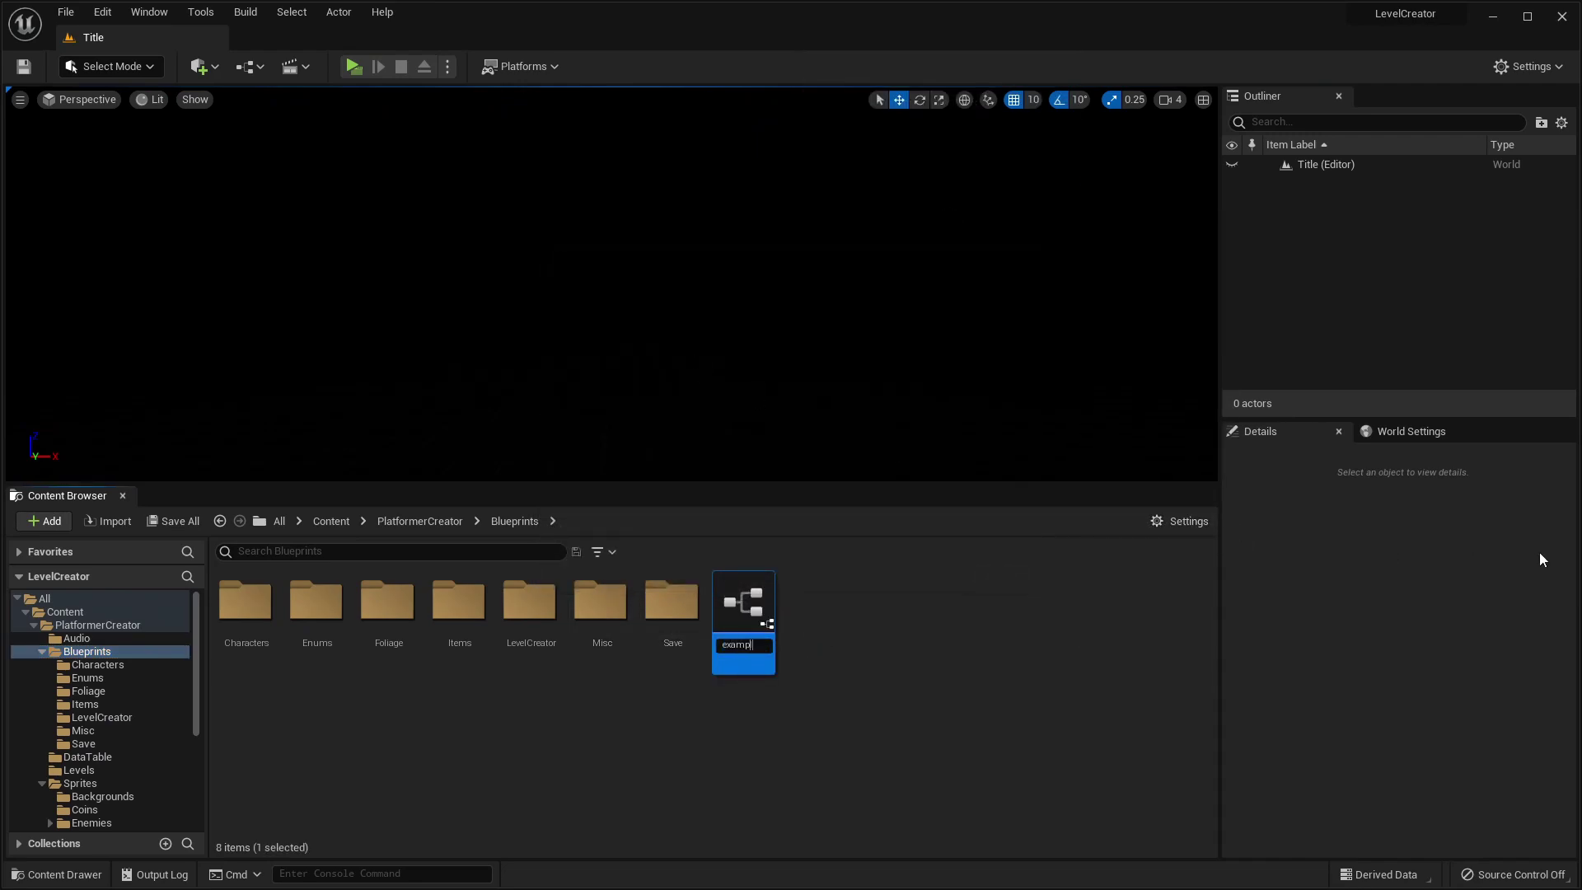
{"action": "type", "text": "le"}
{"action": "key", "text": "Return"}
{"action": "double_click", "coordinate": [756, 597]}
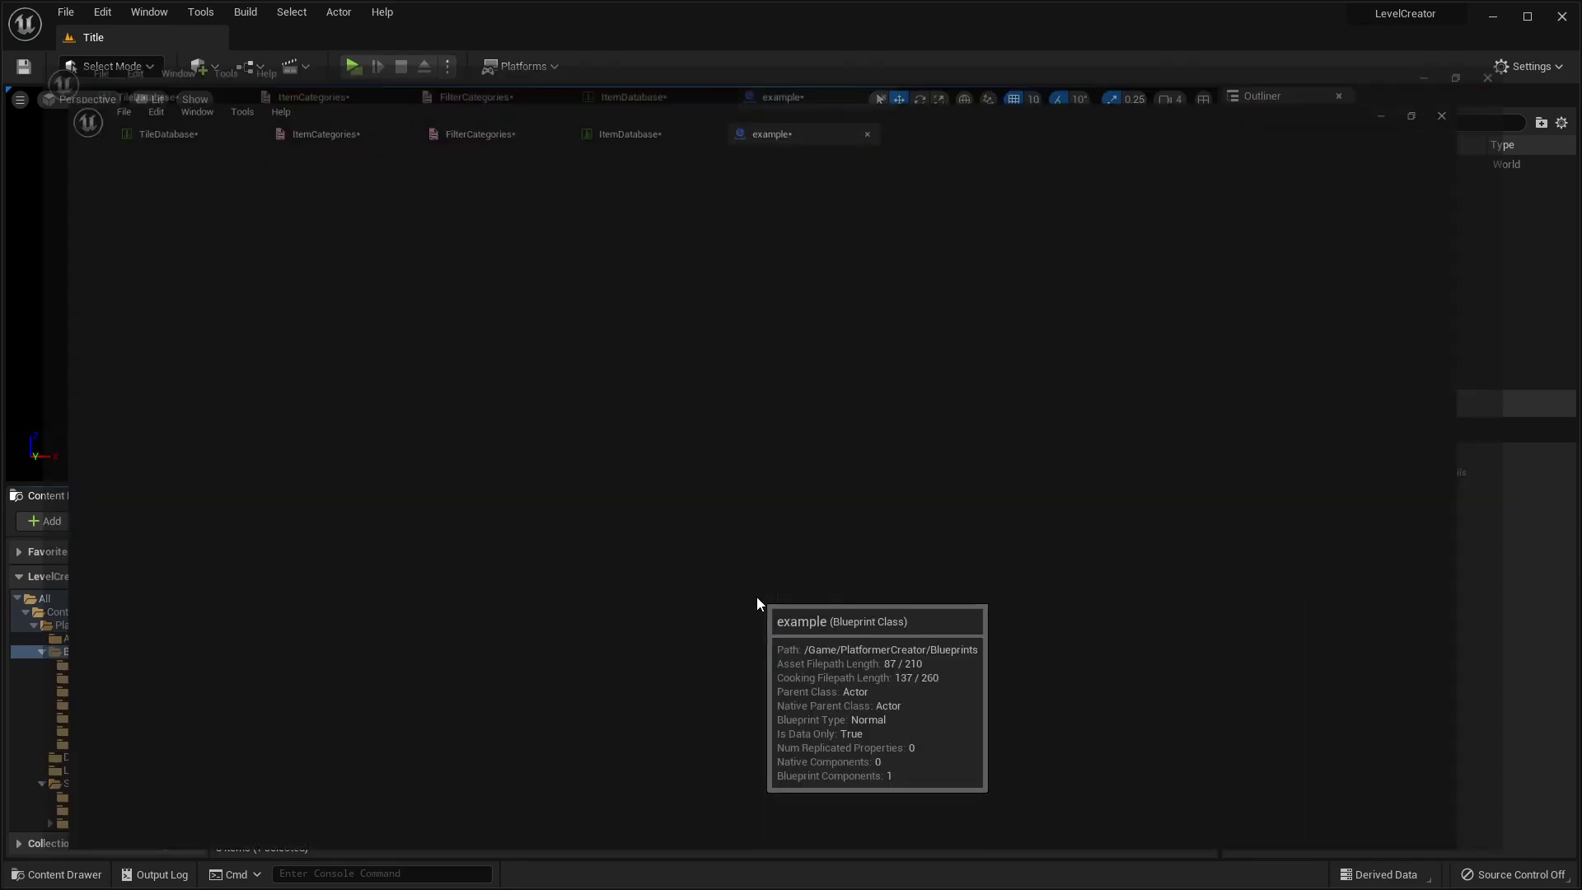
Add a Cube and a SpawnableActorComponent to the example Blueprint, then view its Event Graph.
{"action": "left_click", "coordinate": [35, 115]}
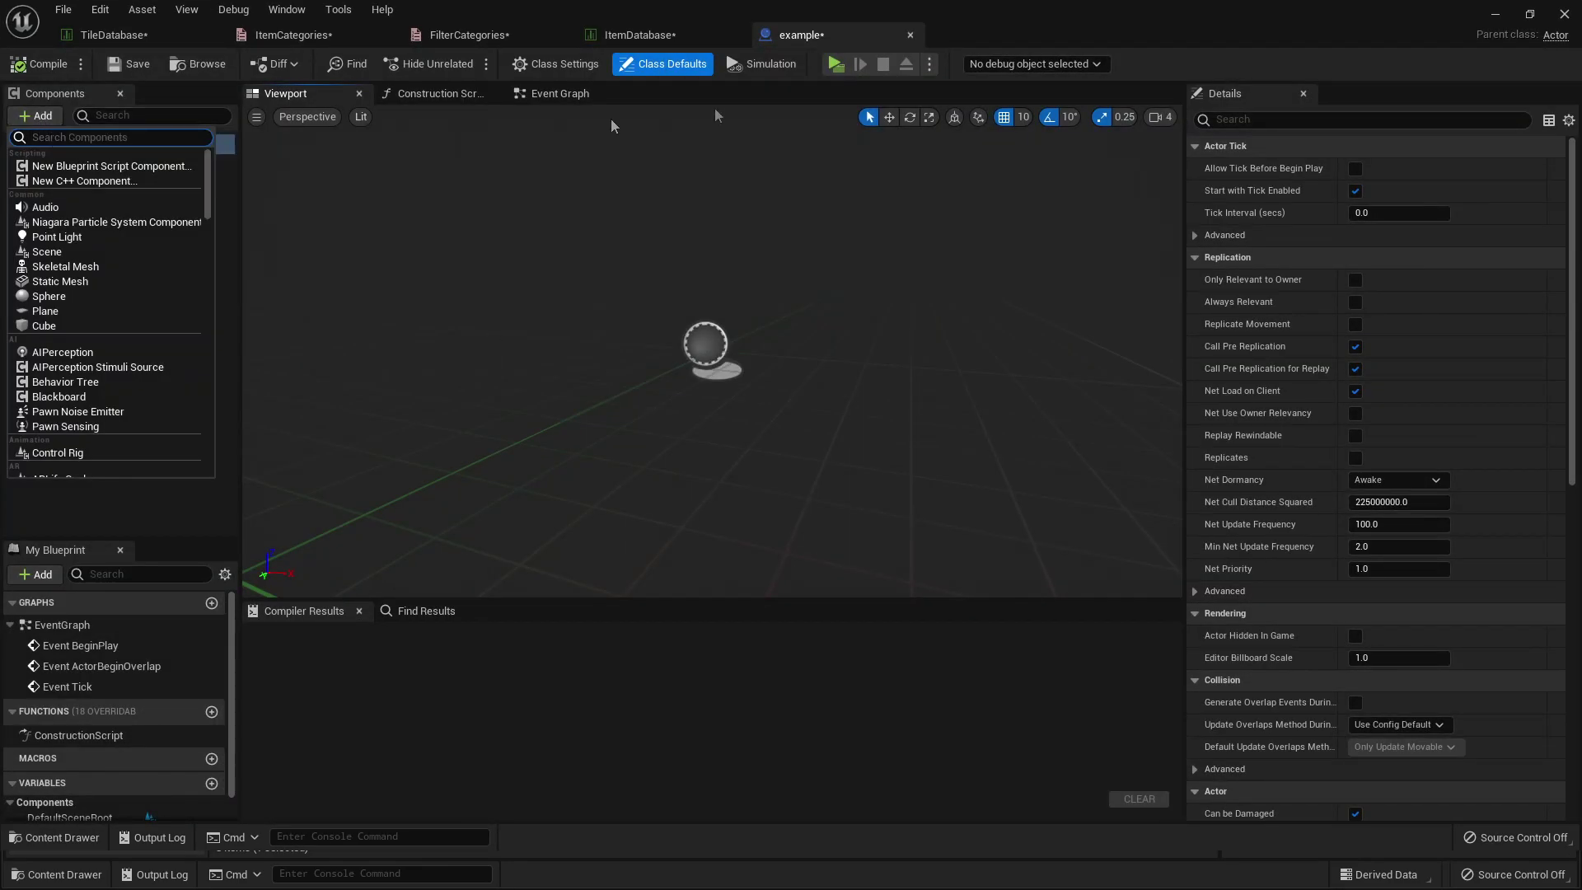
{"action": "left_click", "coordinate": [90, 326]}
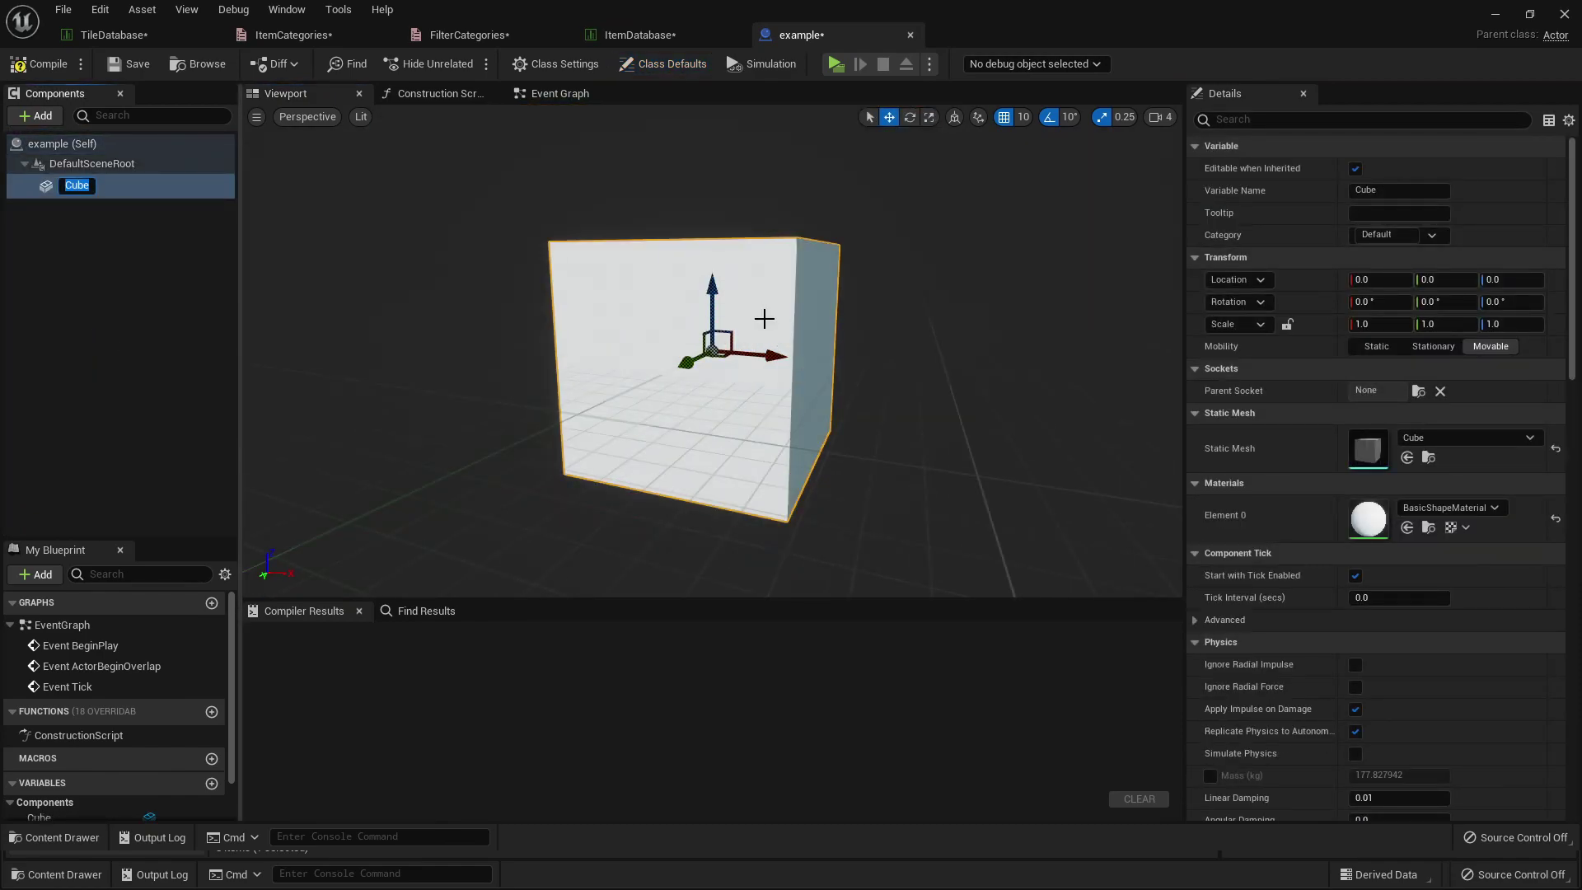
{"action": "left_click", "coordinate": [36, 121]}
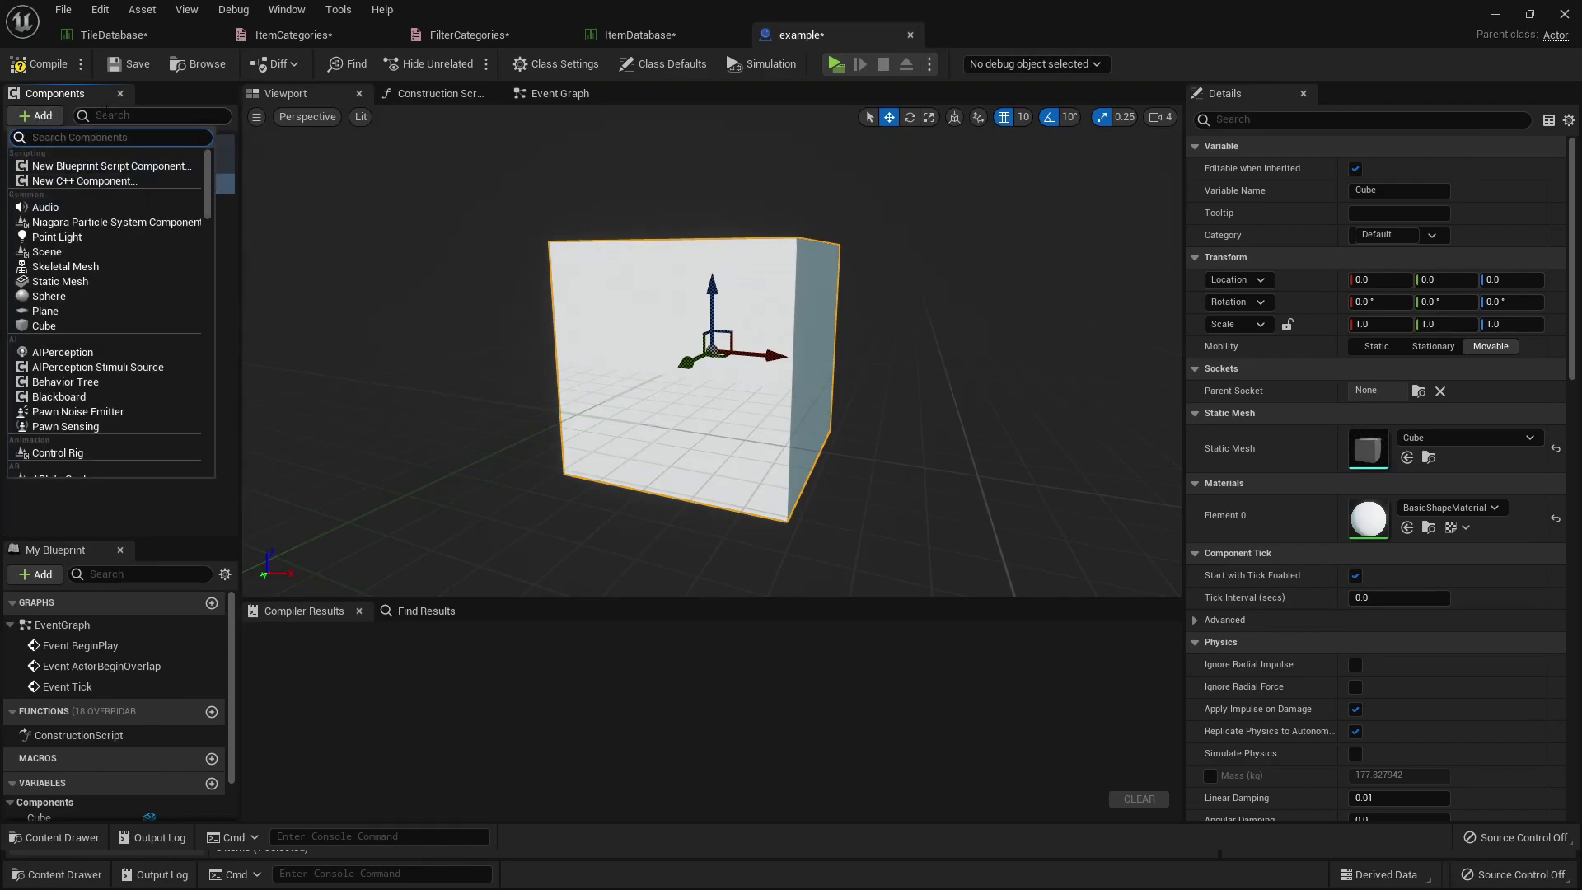
{"action": "type", "text": "spawnable"}
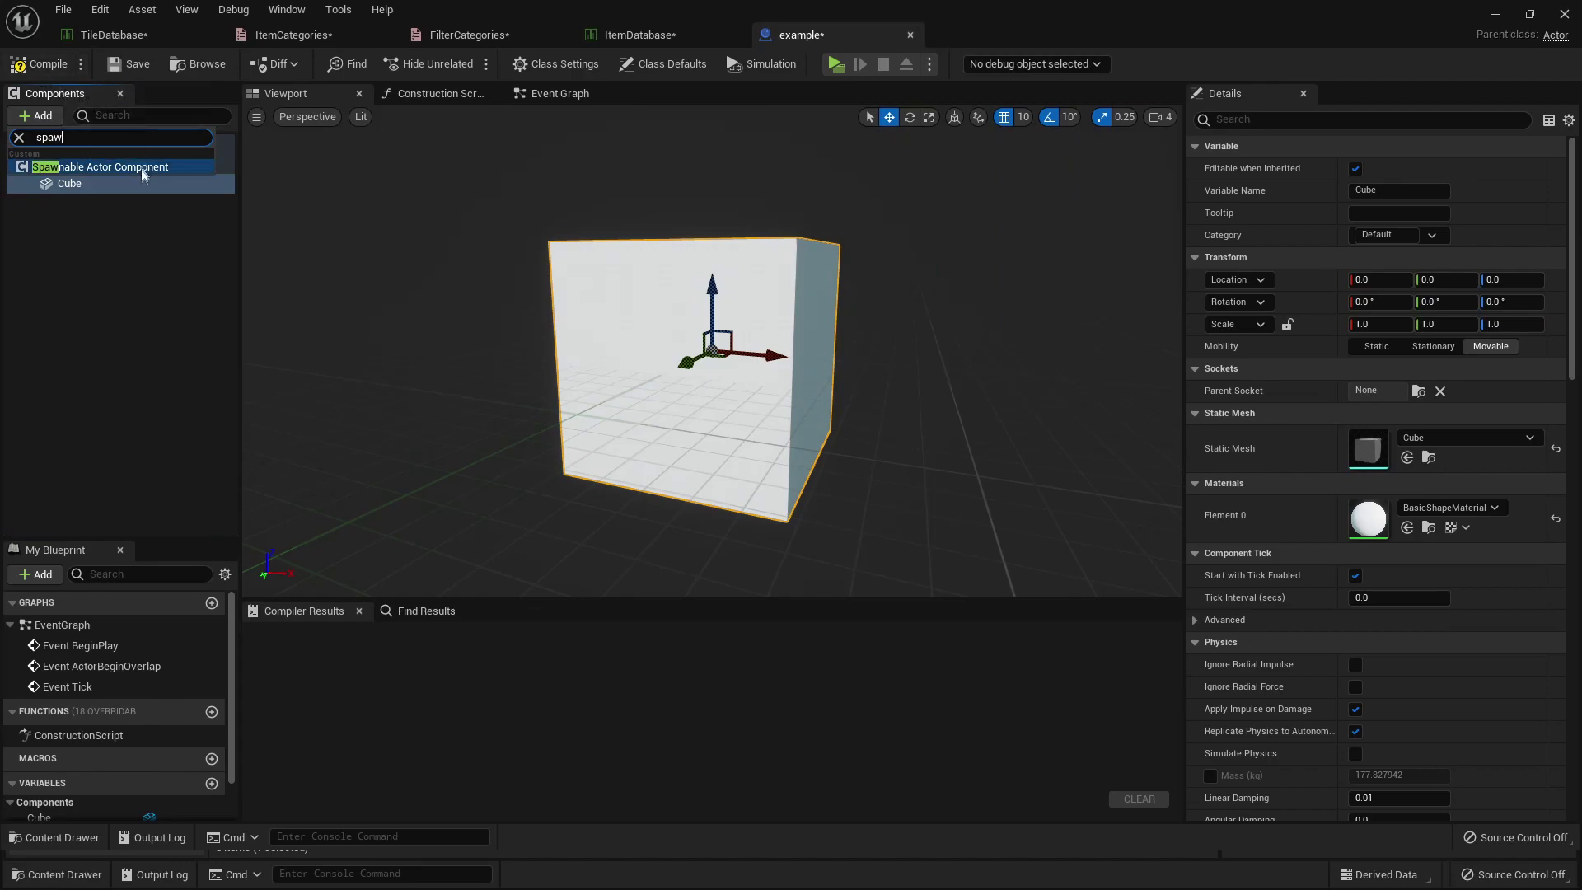
{"action": "left_click", "coordinate": [141, 166]}
{"action": "left_click", "coordinate": [103, 225]}
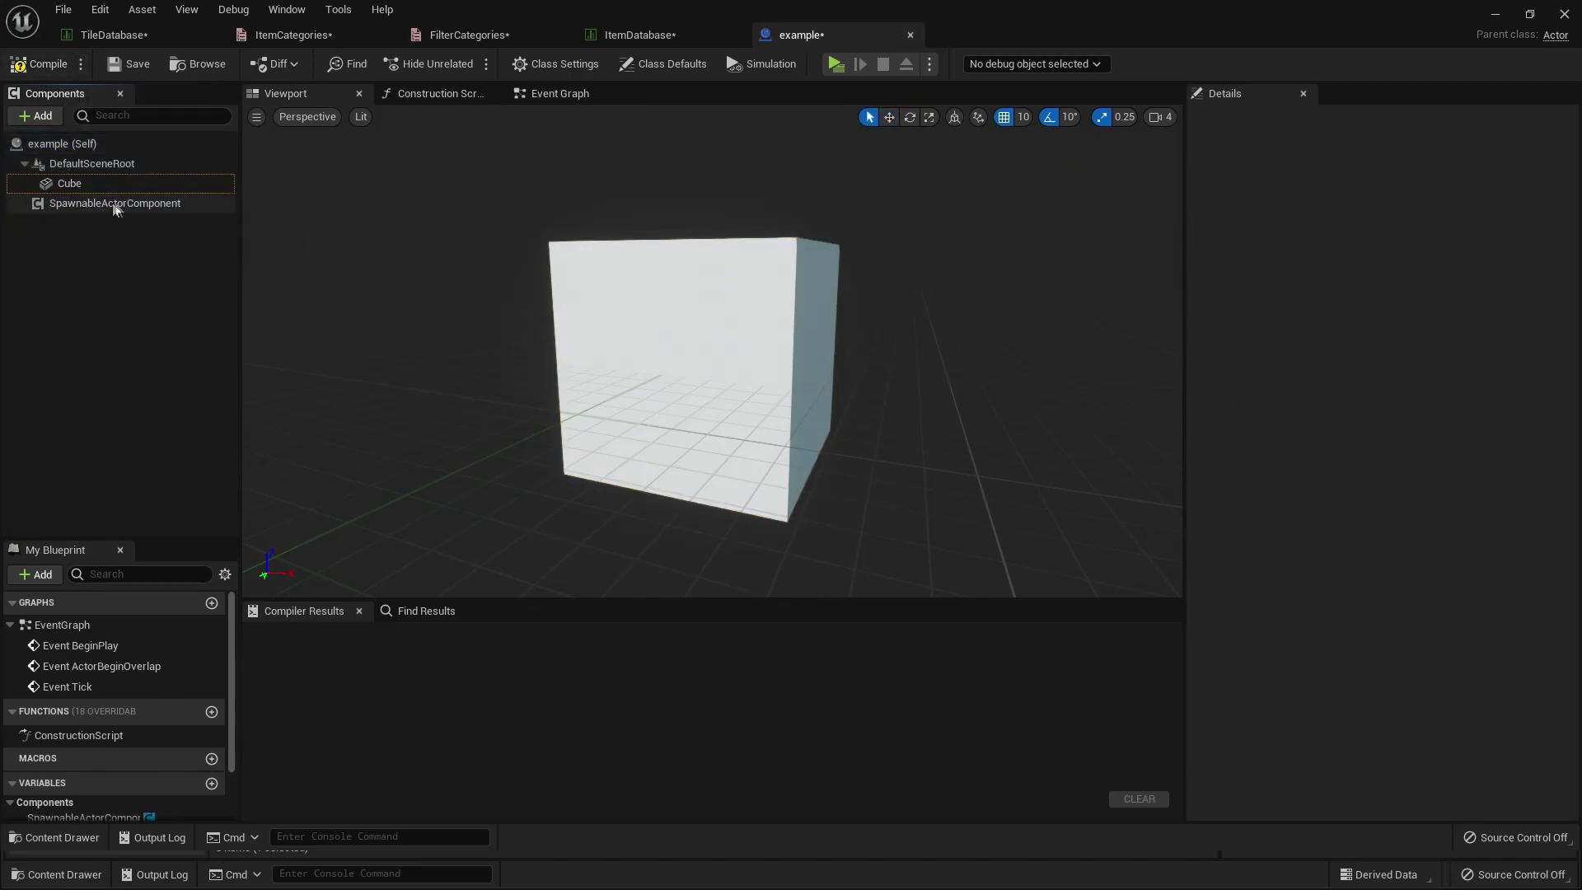
{"action": "left_click", "coordinate": [556, 93]}
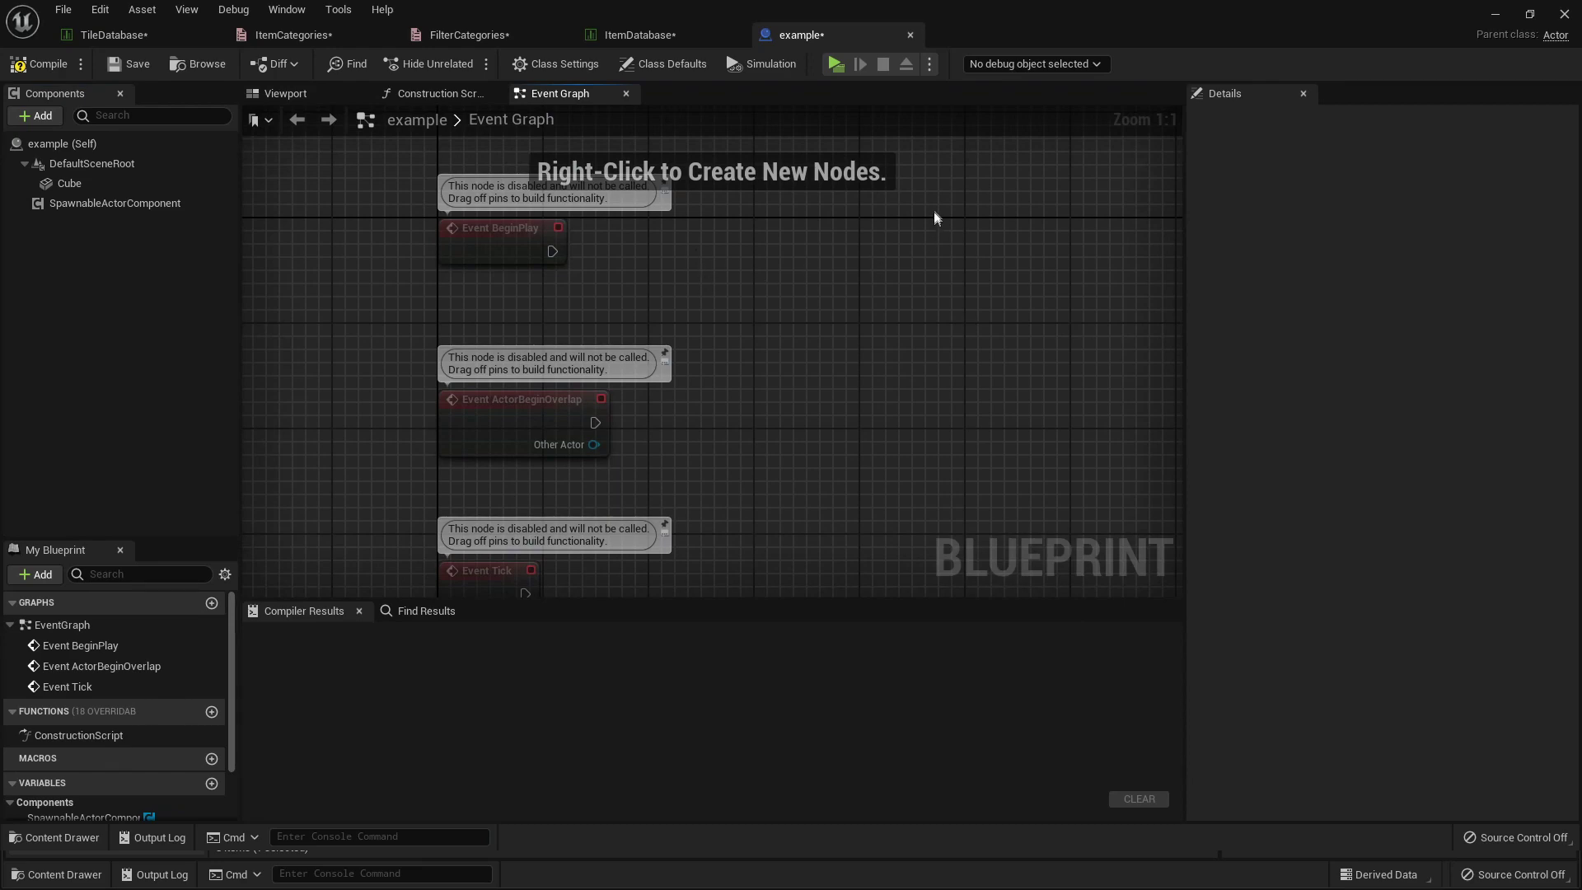
Set NewRow_22's SpawnedActor to the example Blueprint.
{"action": "left_click", "coordinate": [651, 34]}
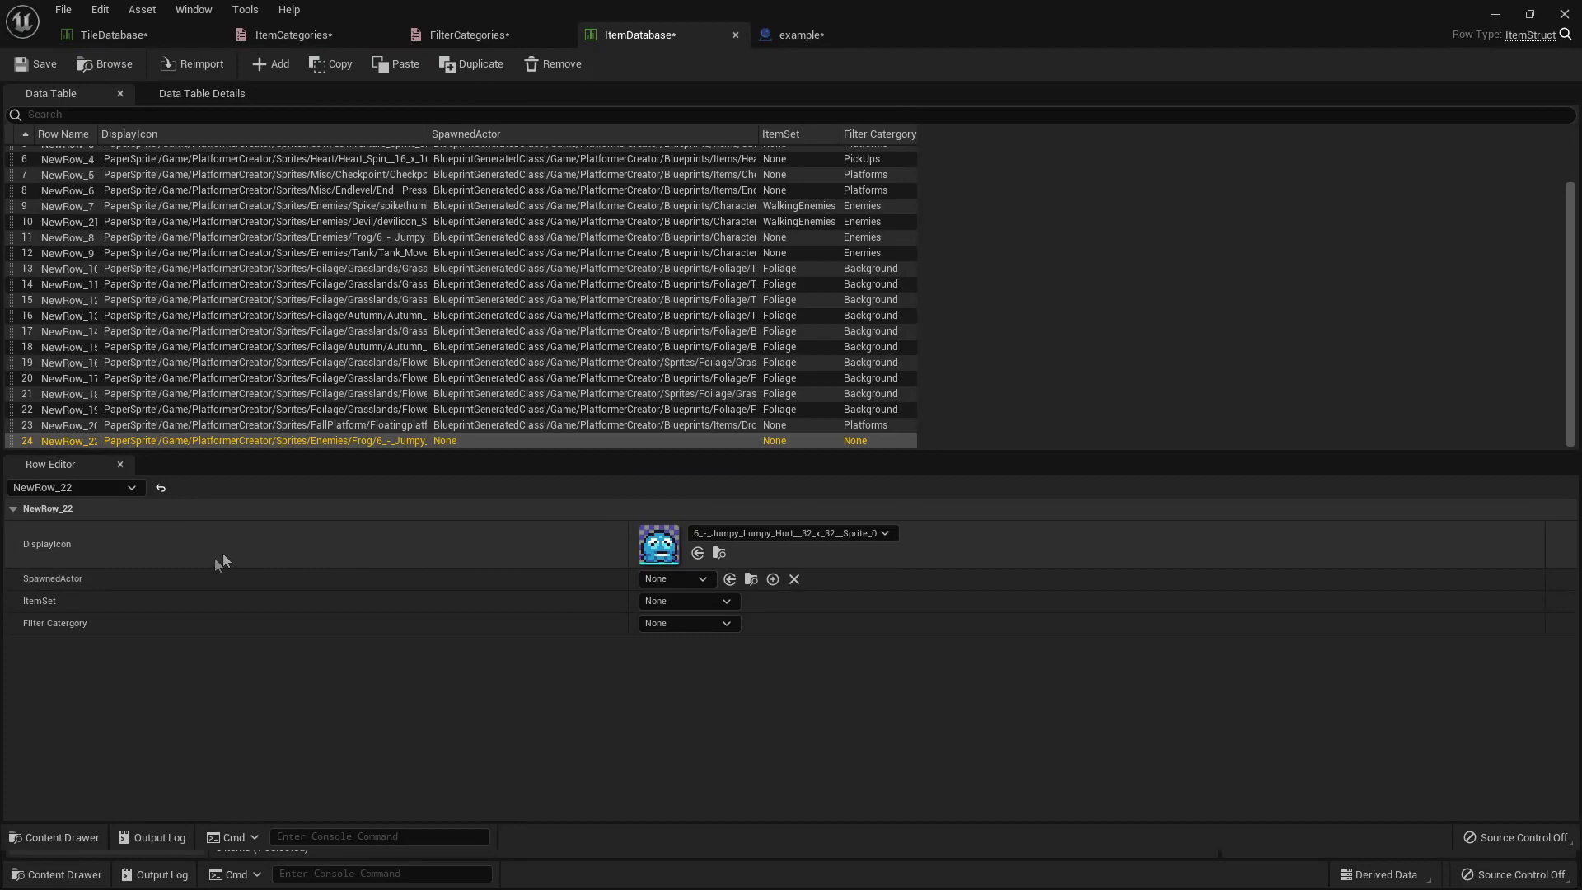
{"action": "left_click", "coordinate": [690, 580]}
{"action": "type", "text": "exa"}
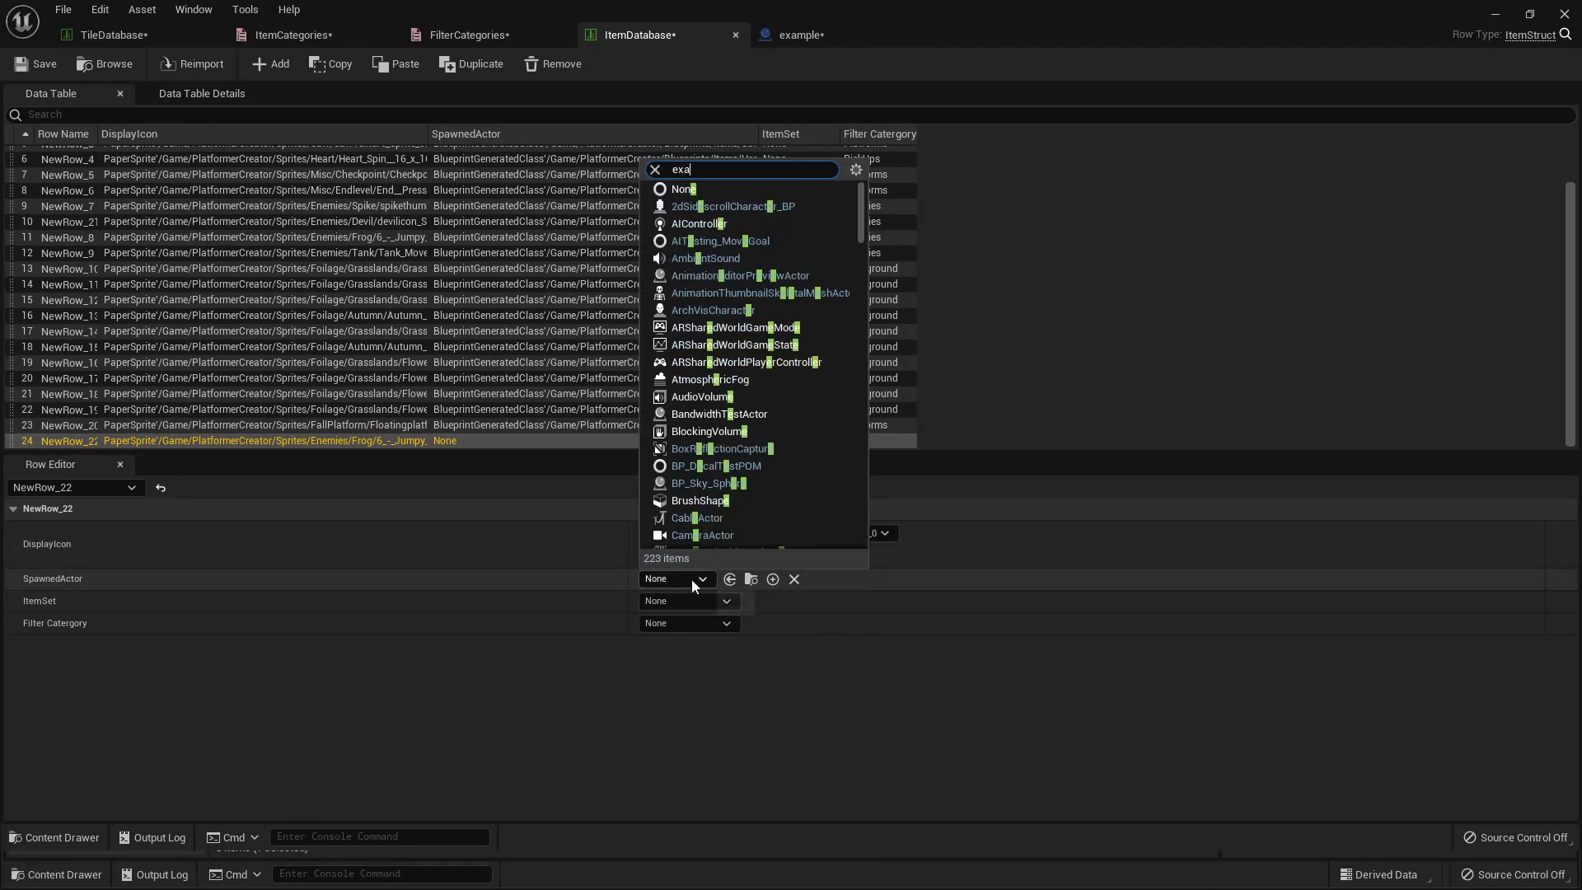
{"action": "left_click", "coordinate": [700, 637]}
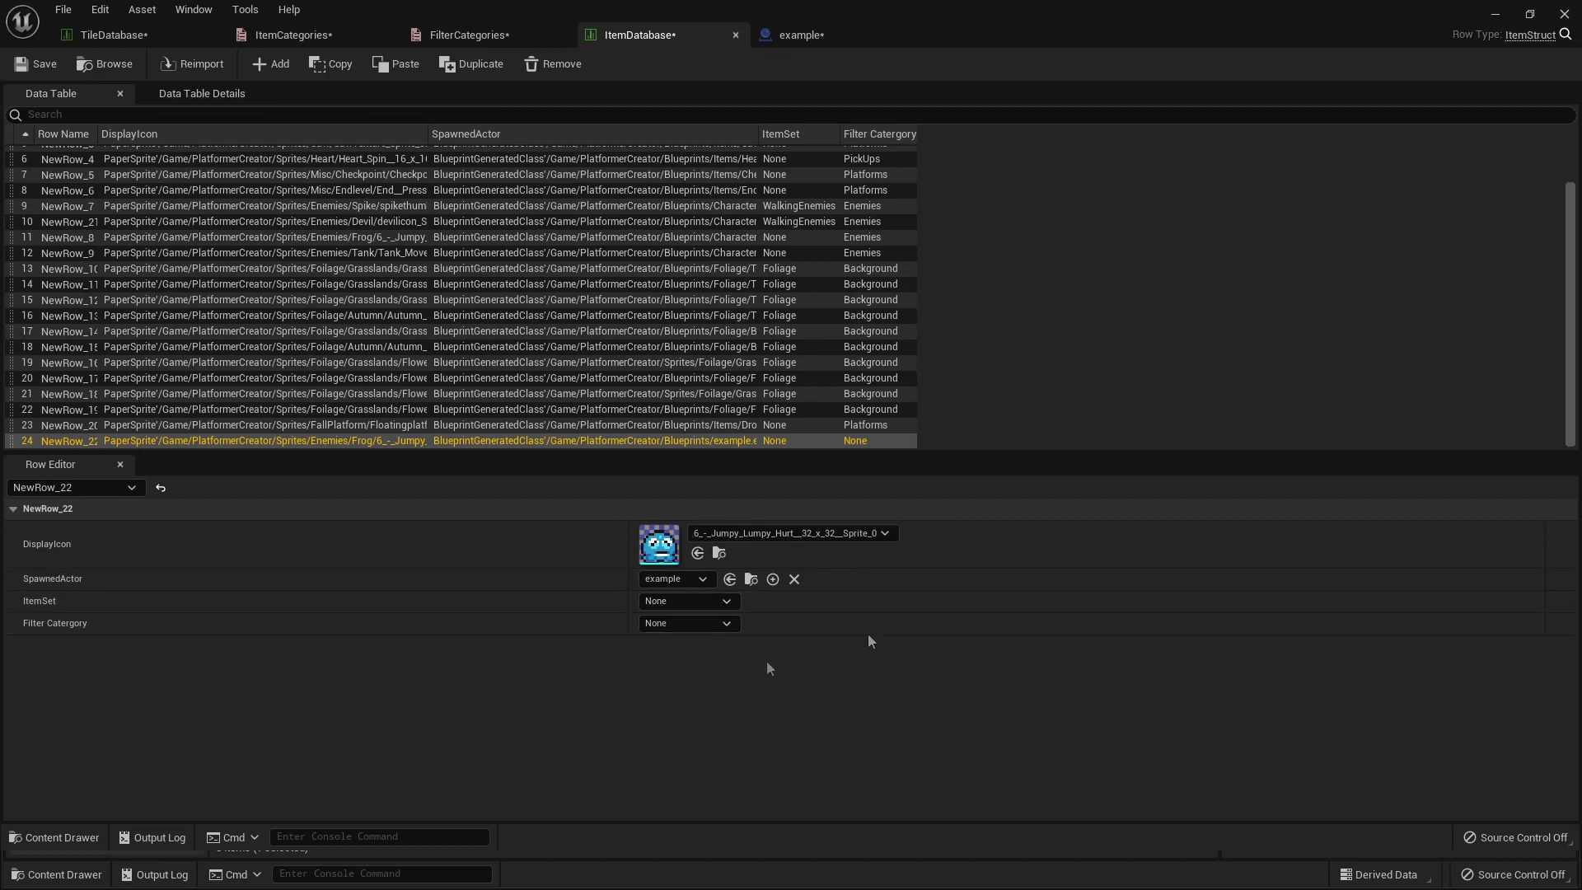
Launch the game preview, open the Level Creator, and drag the grey cube block onto the grid.
{"action": "left_click", "coordinate": [1495, 16]}
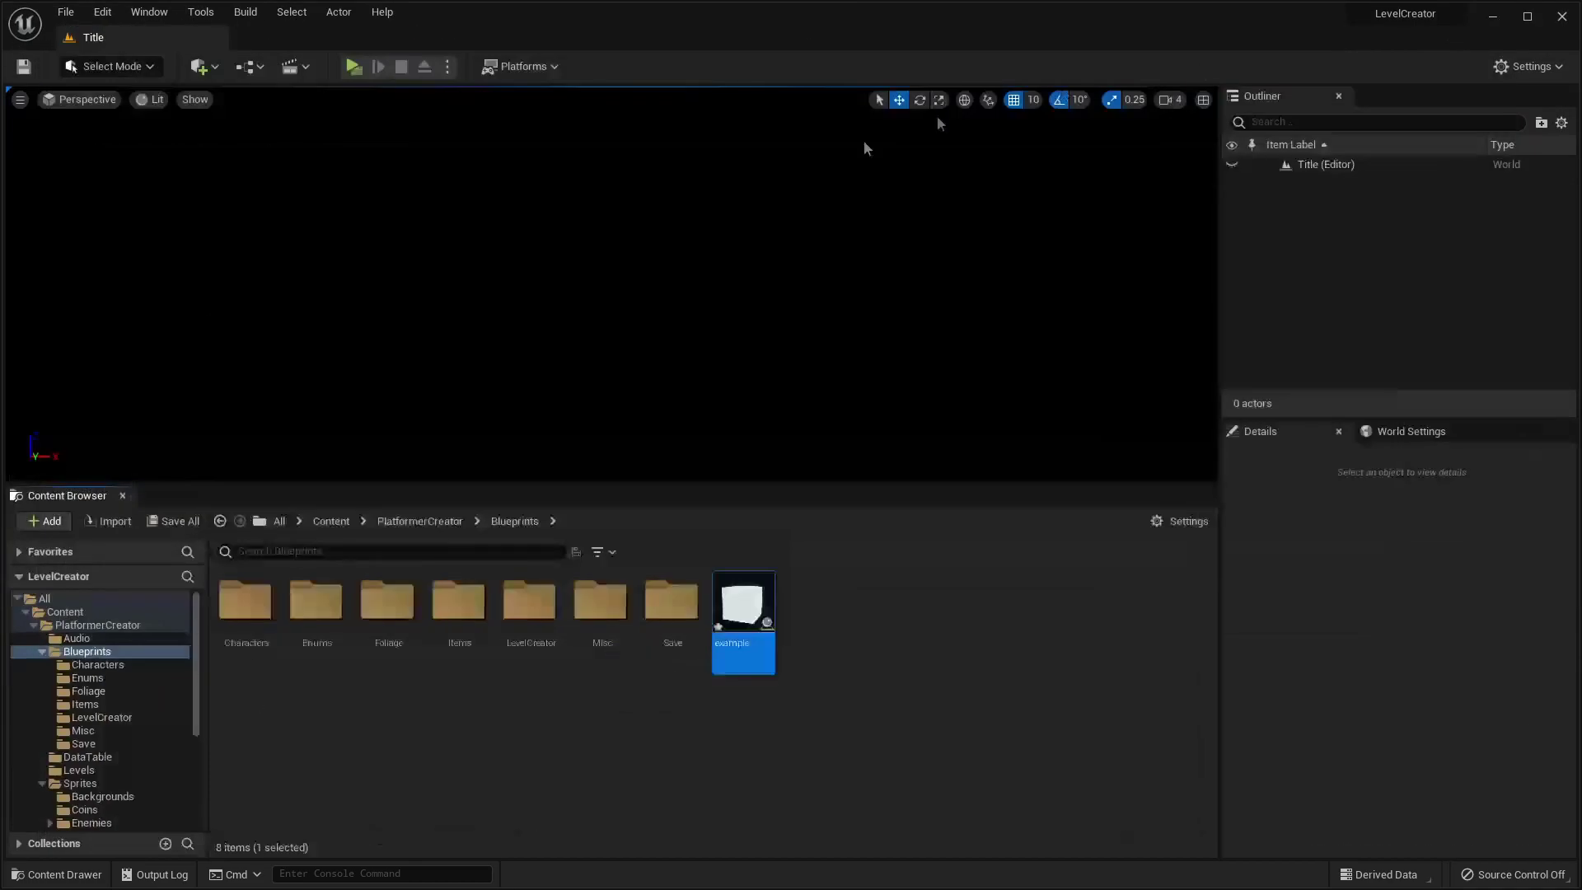
{"action": "left_click", "coordinate": [355, 66]}
{"action": "left_click", "coordinate": [786, 330]}
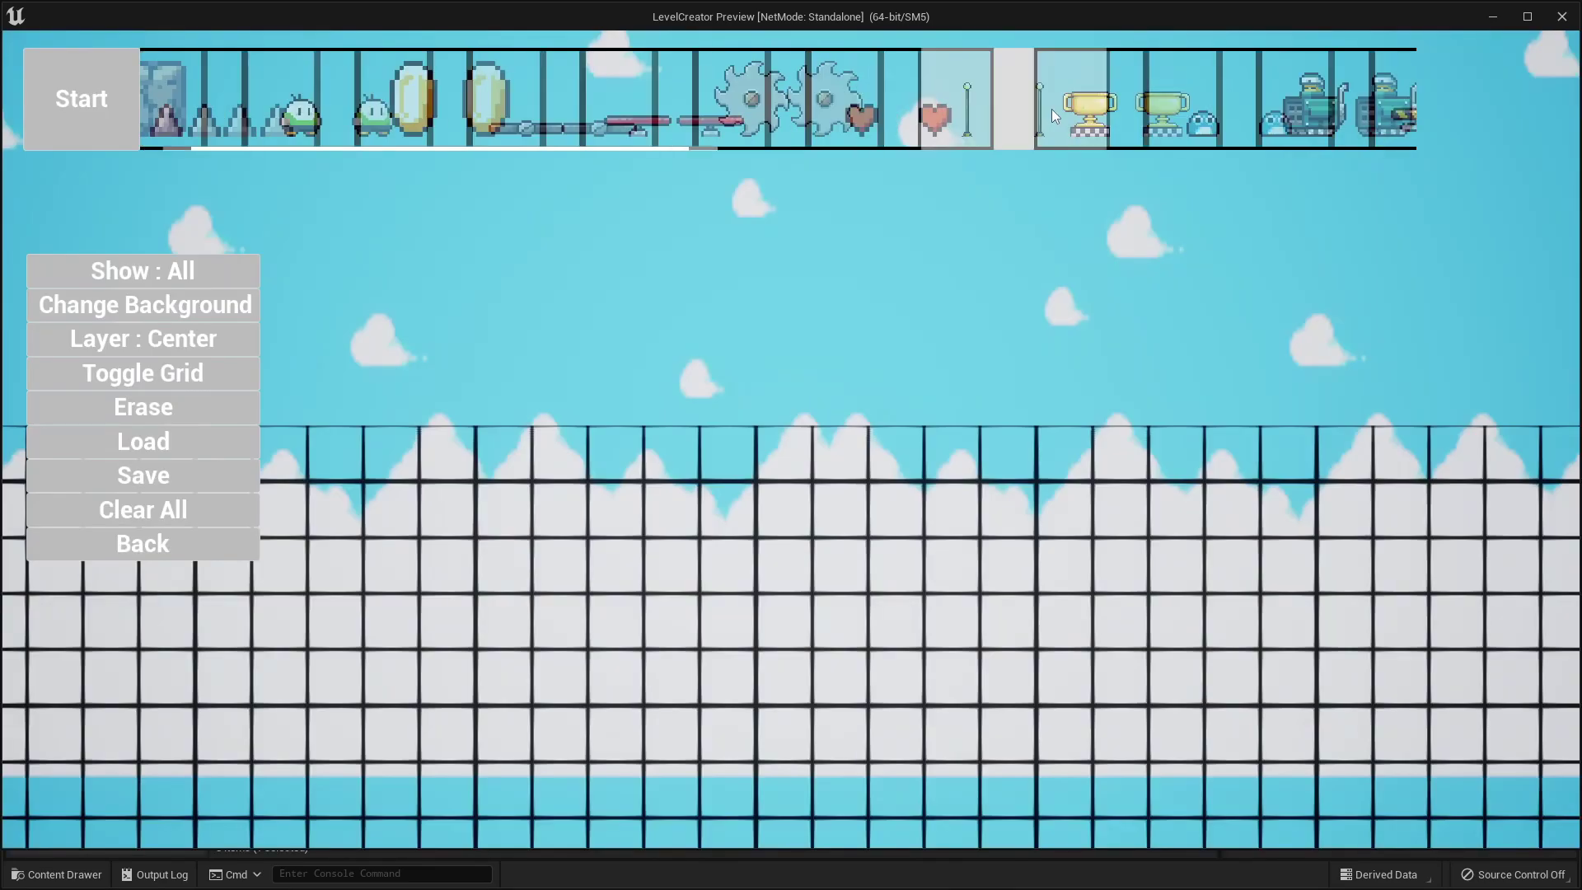
{"action": "scroll", "coordinate": [1063, 111], "scroll_direction": "down", "scroll_amount": 2}
{"action": "scroll", "coordinate": [1108, 115], "scroll_direction": "down", "scroll_amount": 2}
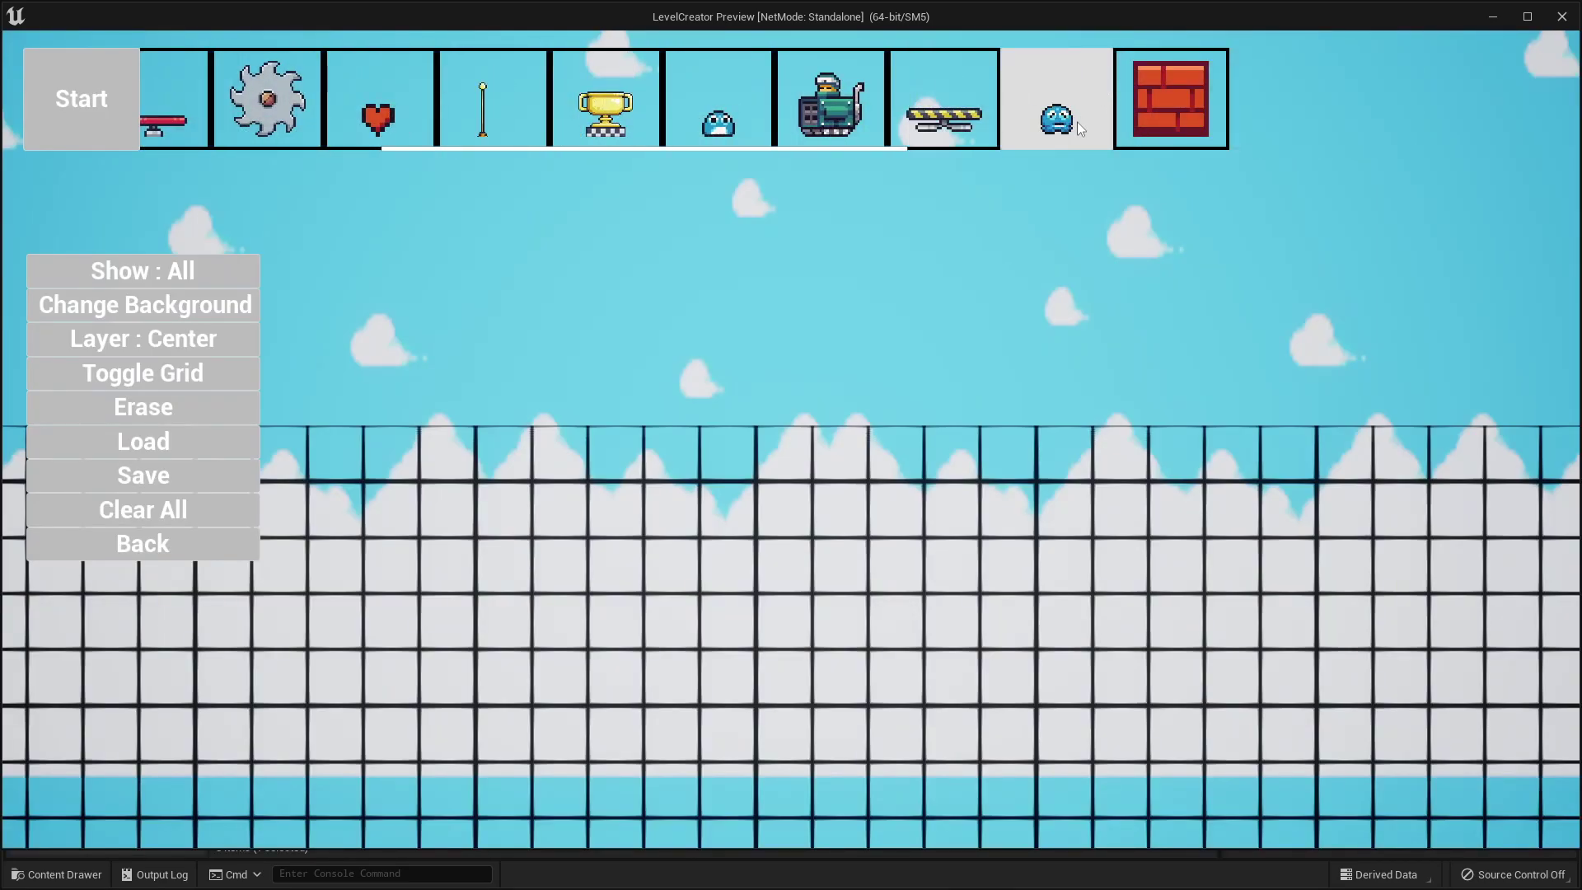
{"action": "left_click_drag", "start_coordinate": [1073, 117], "coordinate": [770, 607]}
{"action": "scroll", "coordinate": [890, 576], "scroll_direction": "down", "scroll_amount": 3}
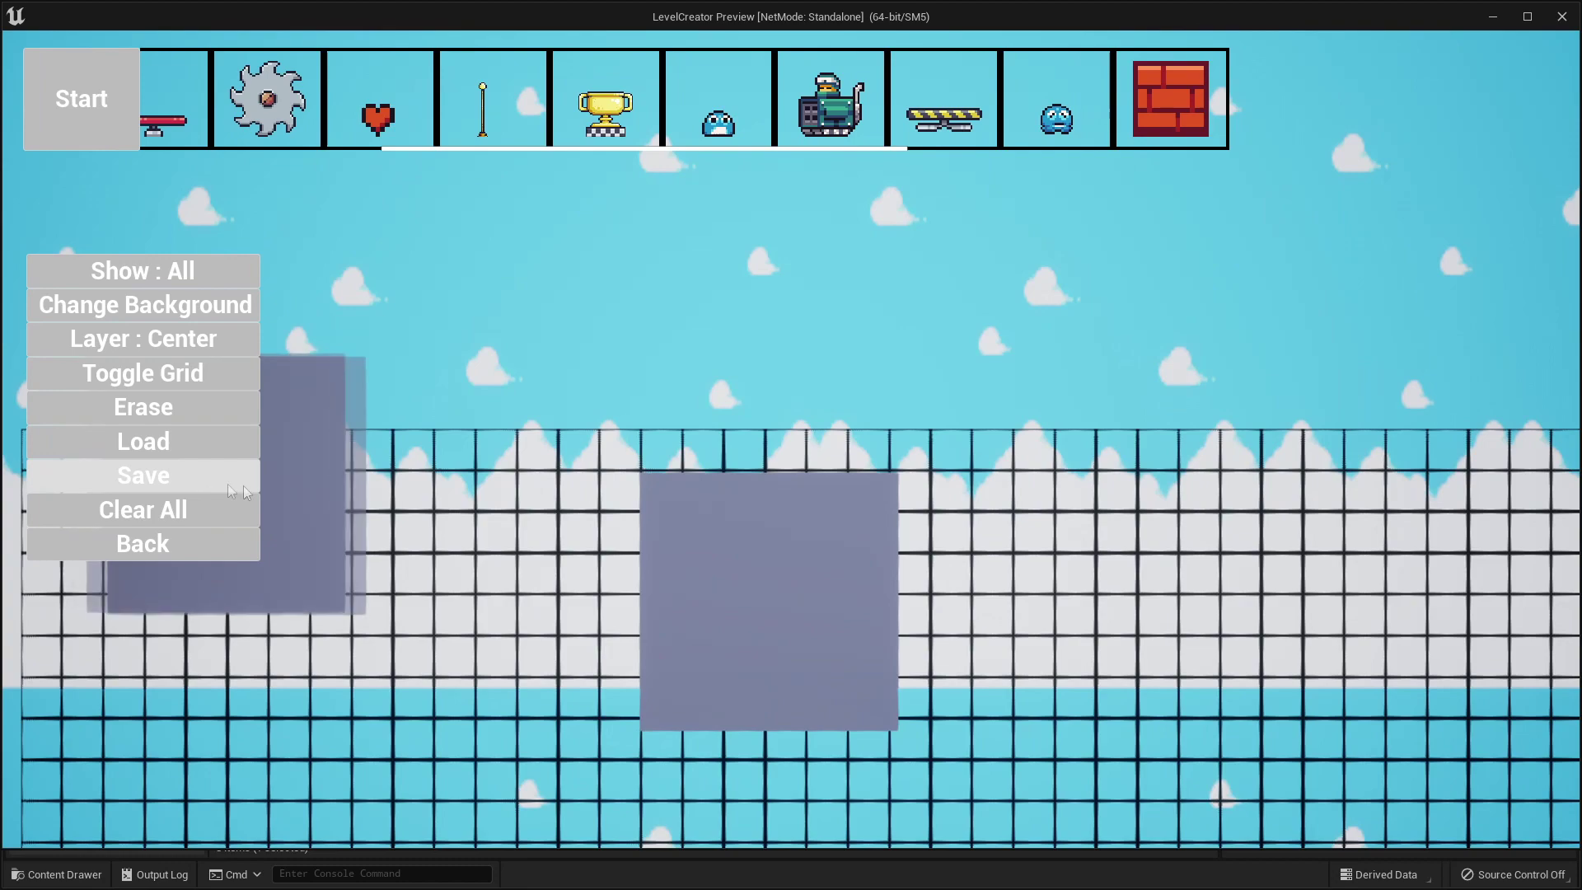
Save the level as 'cube', then clear everything from the level.
{"action": "left_click", "coordinate": [218, 492]}
{"action": "left_click", "coordinate": [744, 651]}
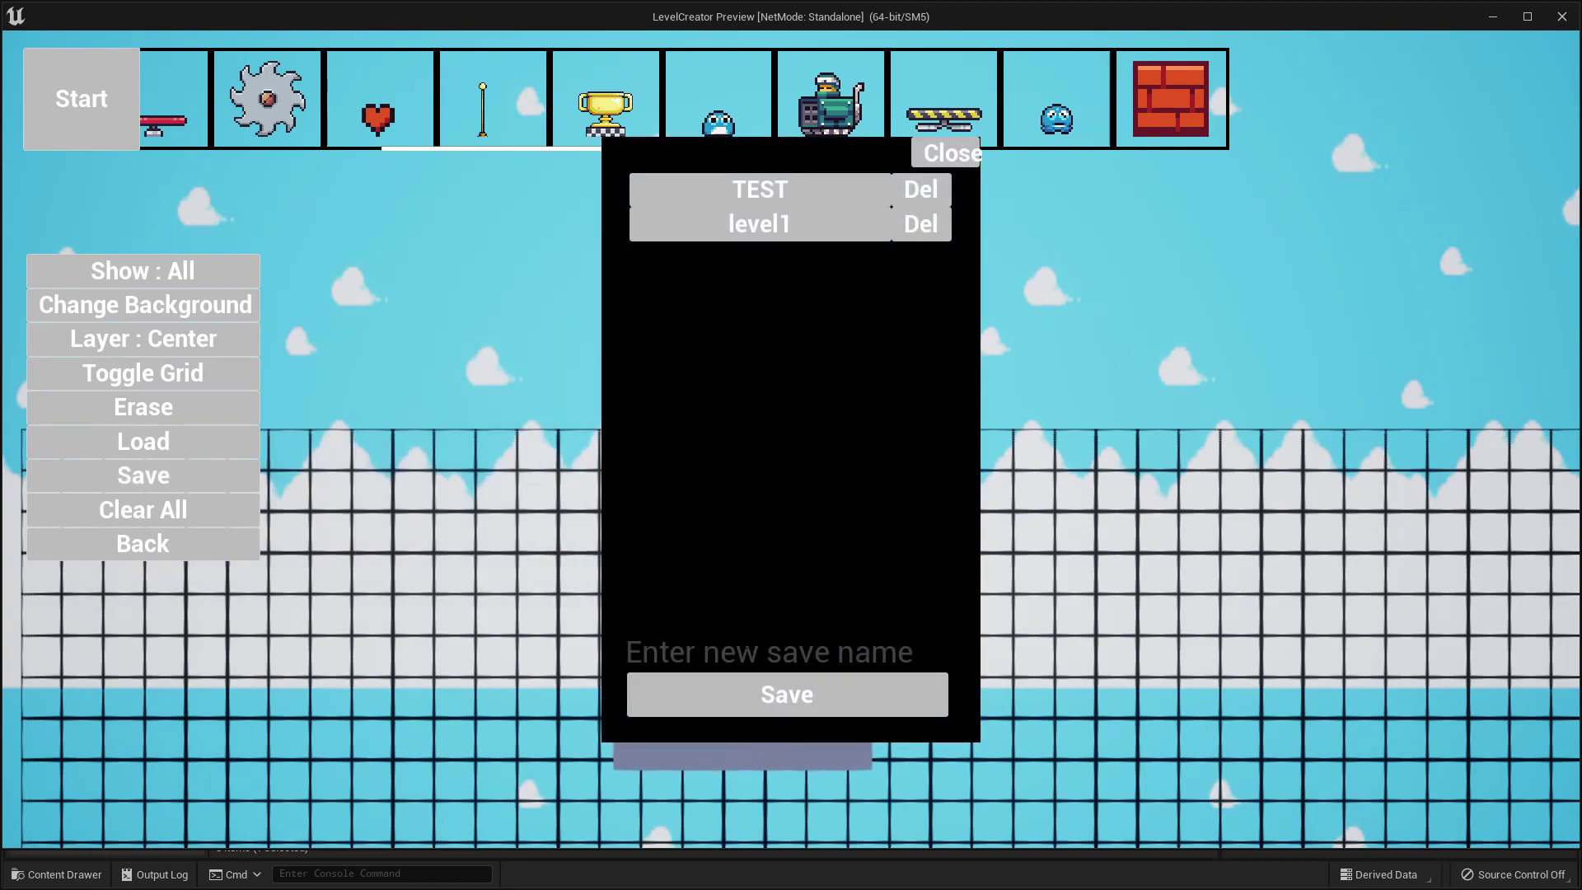
{"action": "type", "text": "Cub"}
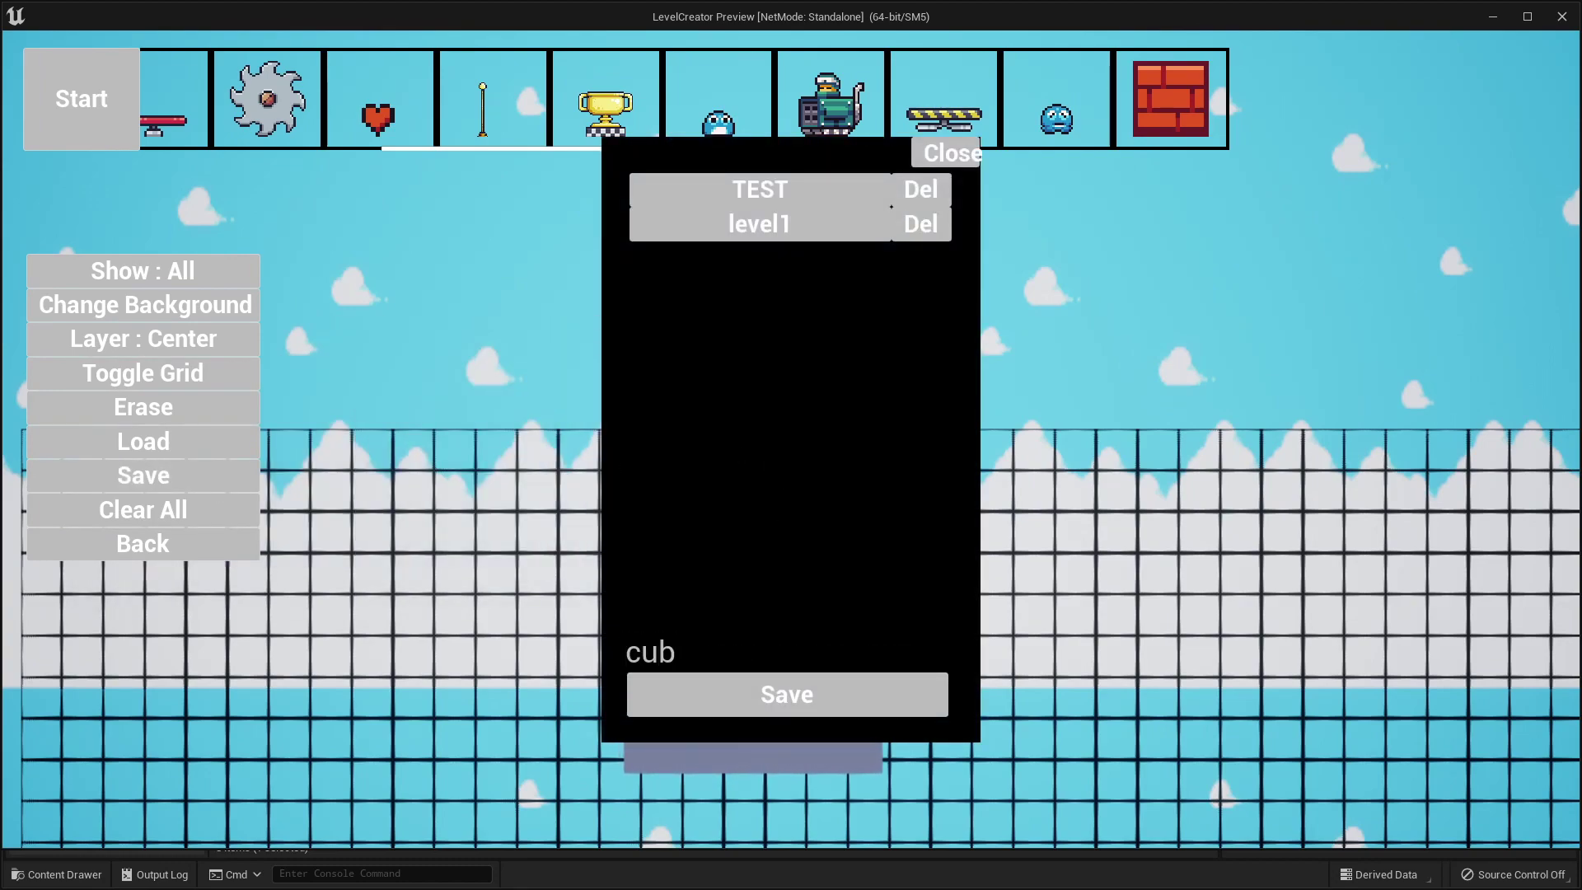
{"action": "type", "text": "e"}
{"action": "left_click", "coordinate": [793, 697]}
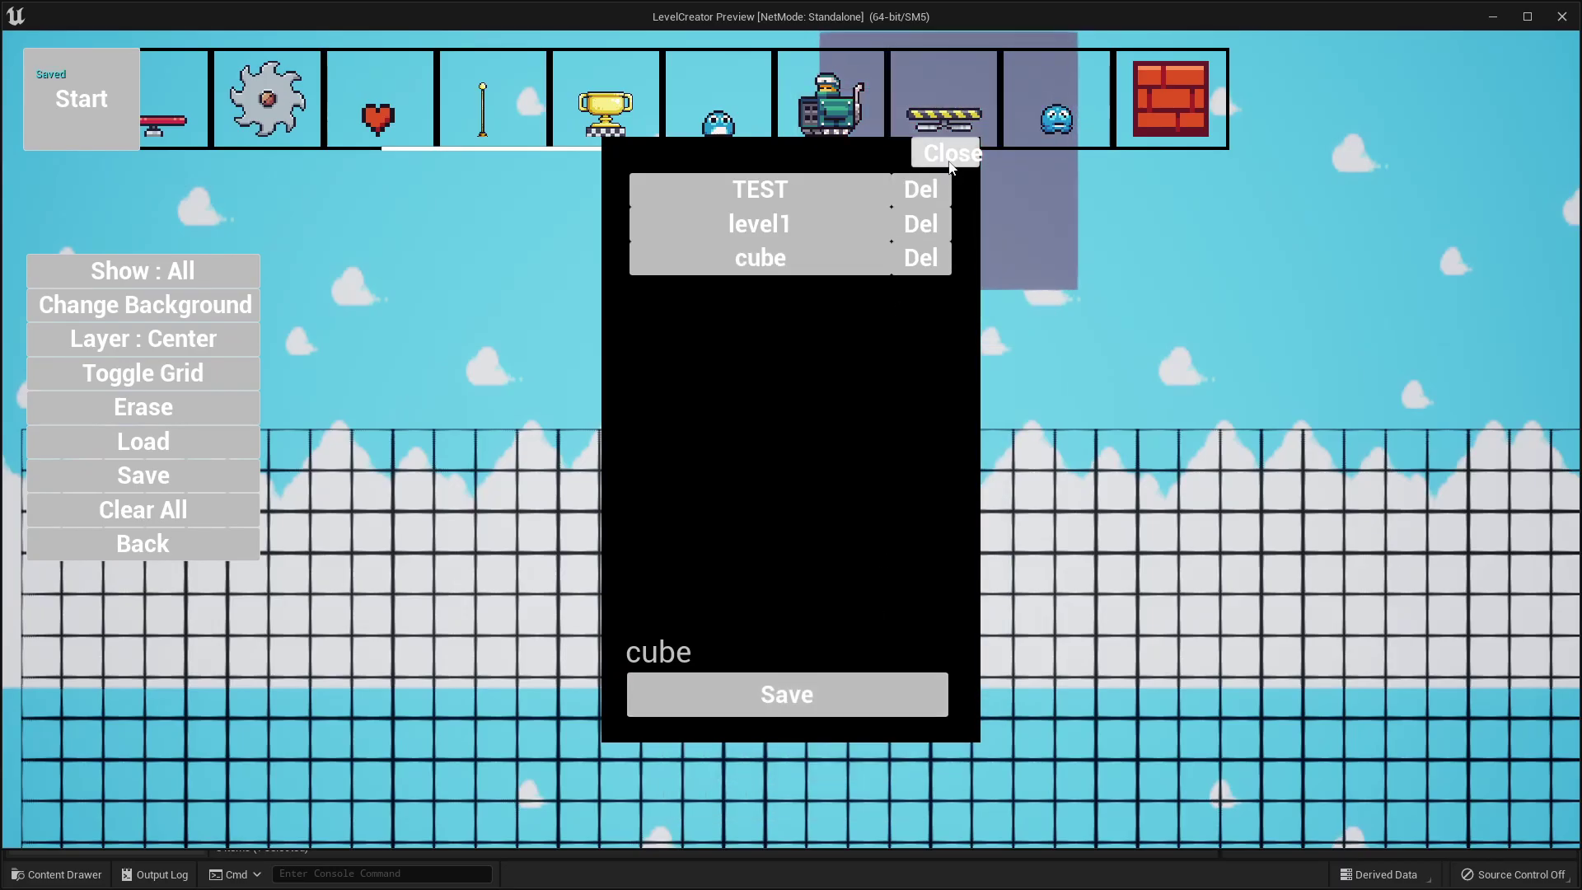
{"action": "left_click", "coordinate": [952, 154]}
{"action": "left_click", "coordinate": [199, 510]}
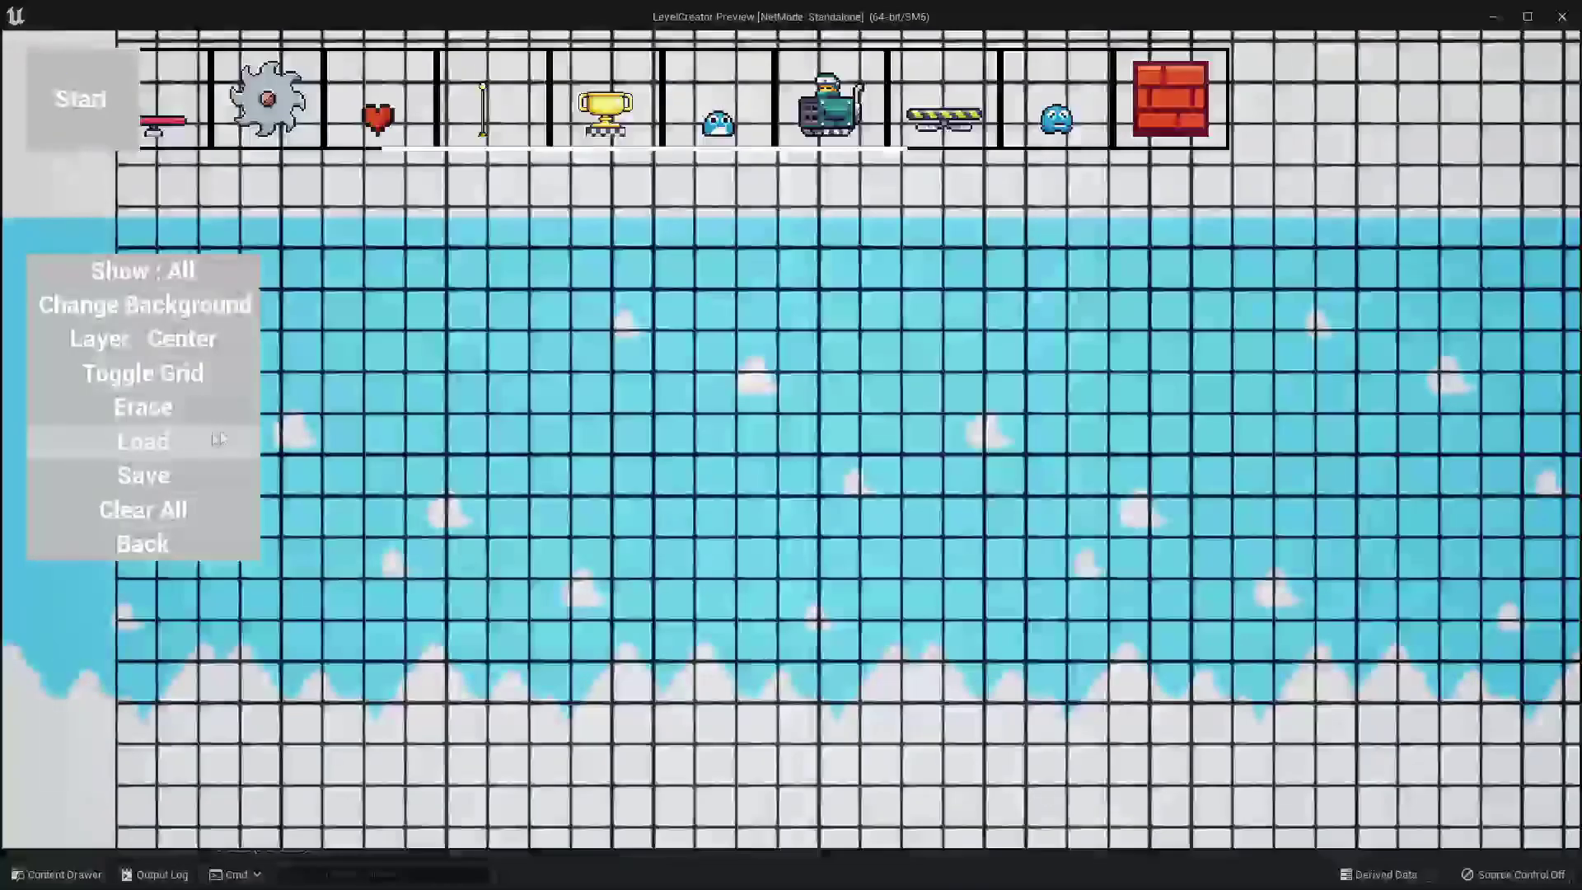
Load the 'cube' save so the grey block returns to the grid.
{"action": "left_click", "coordinate": [191, 442]}
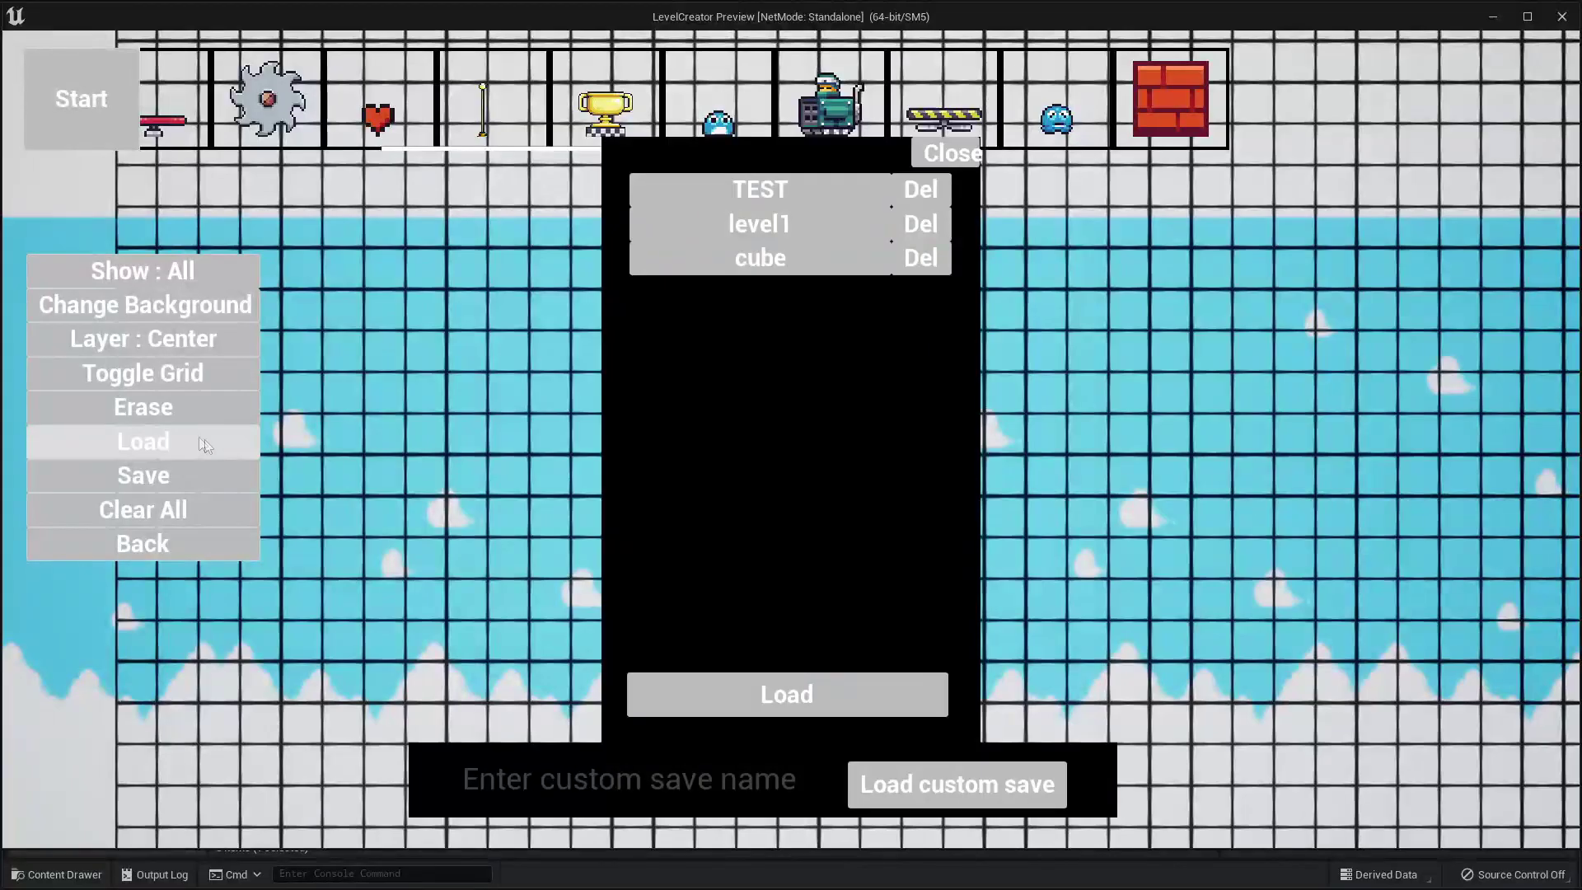
{"action": "left_click", "coordinate": [718, 260]}
{"action": "left_click", "coordinate": [849, 694]}
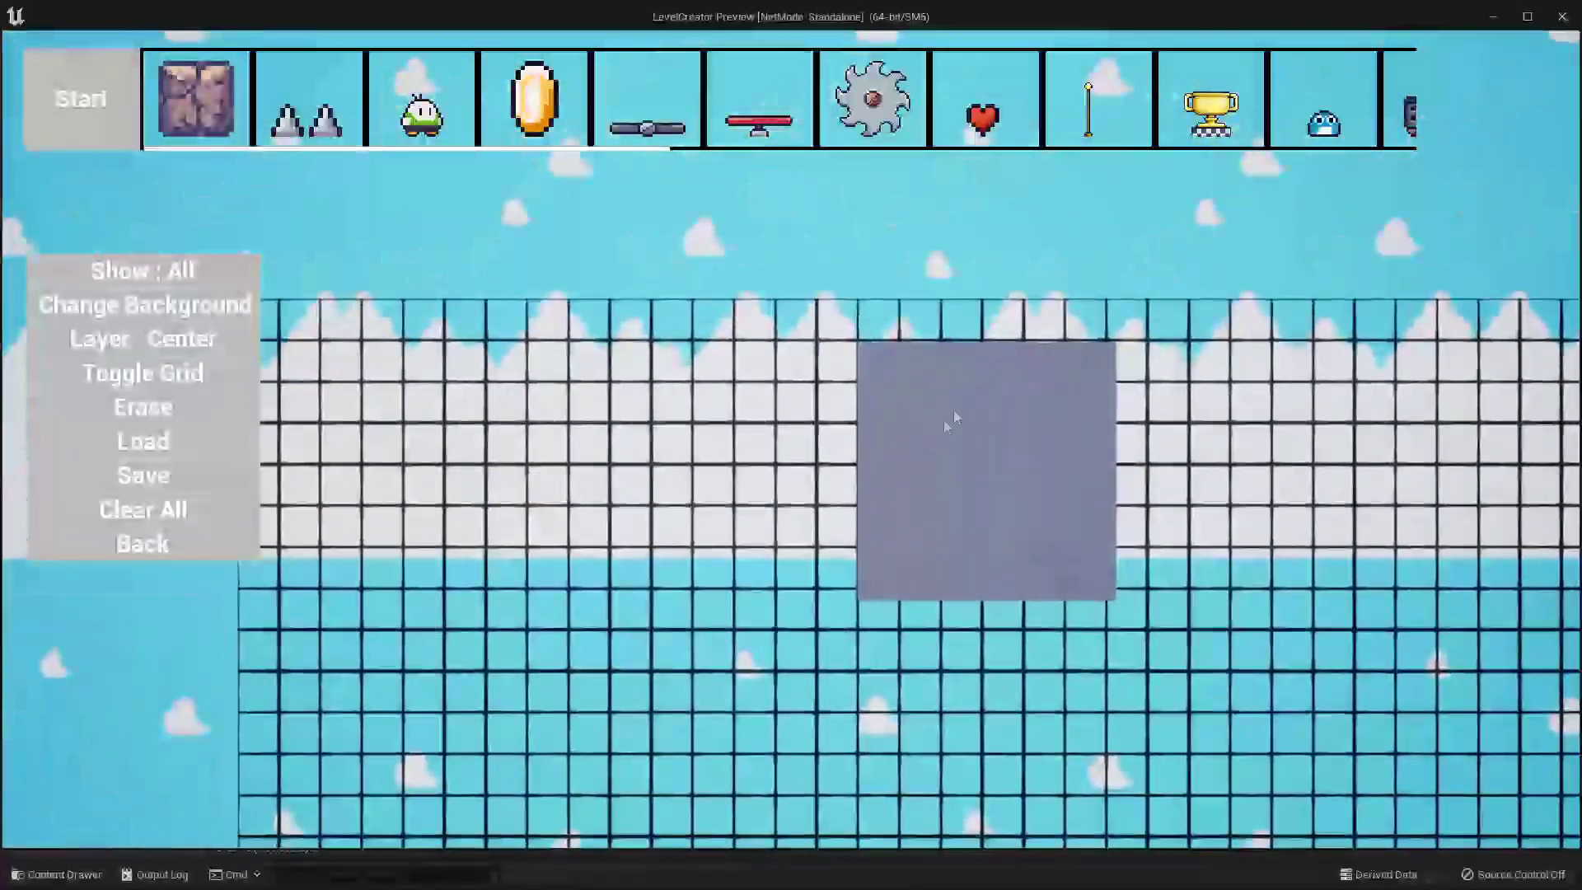
Pan around the reloaded level with the D, S and W keys, then exit the game preview.
{"action": "key", "text": "d"}
{"action": "key", "text": "s"}
{"action": "key", "text": "d"}
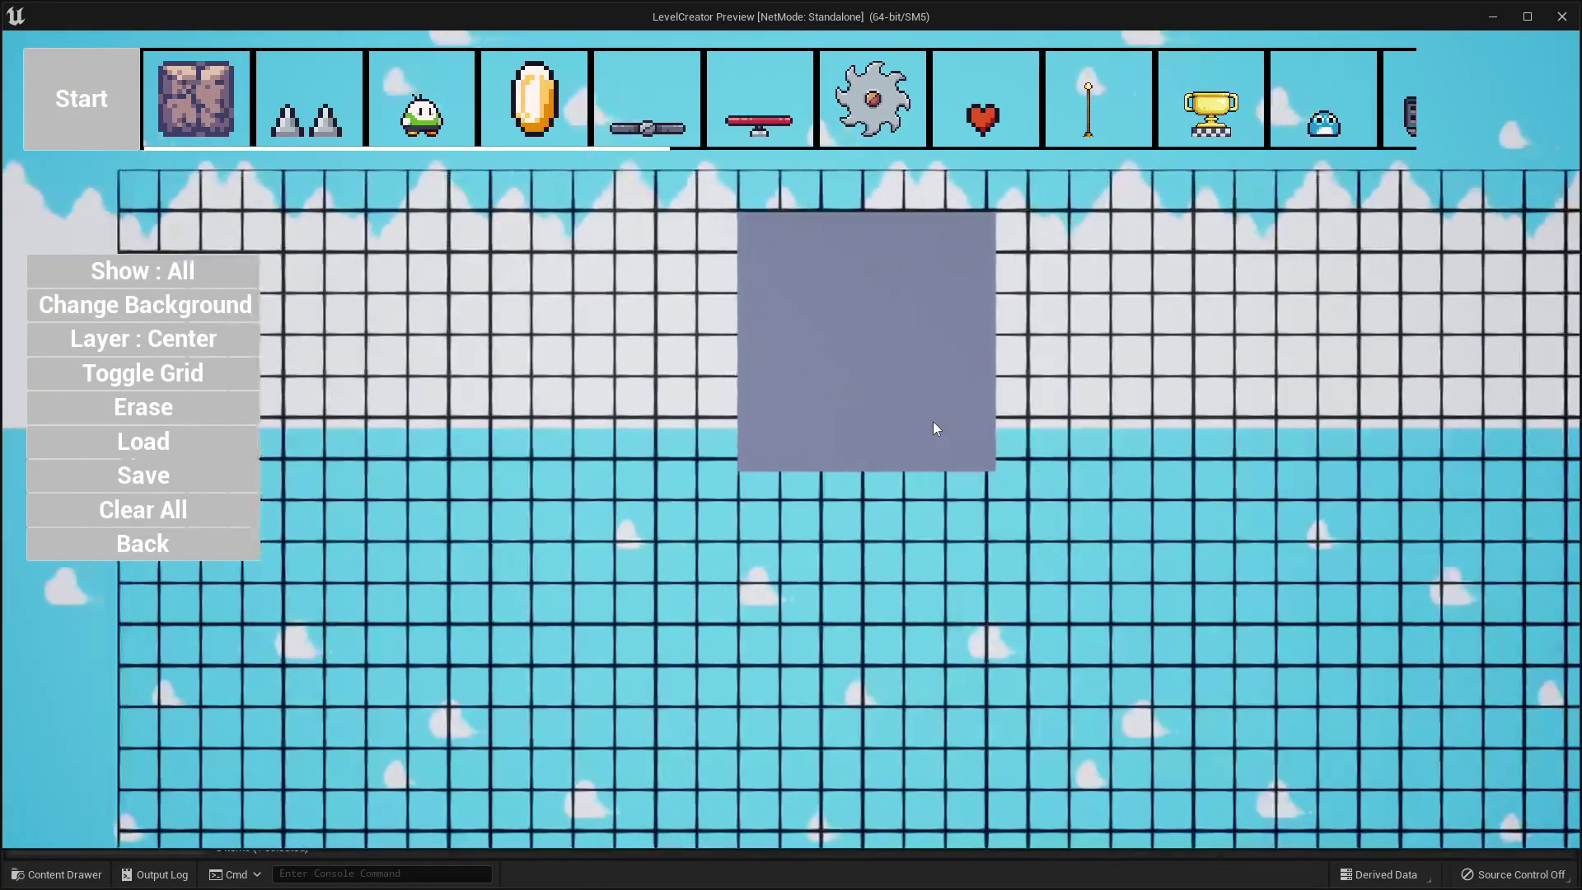
{"action": "key", "text": "w"}
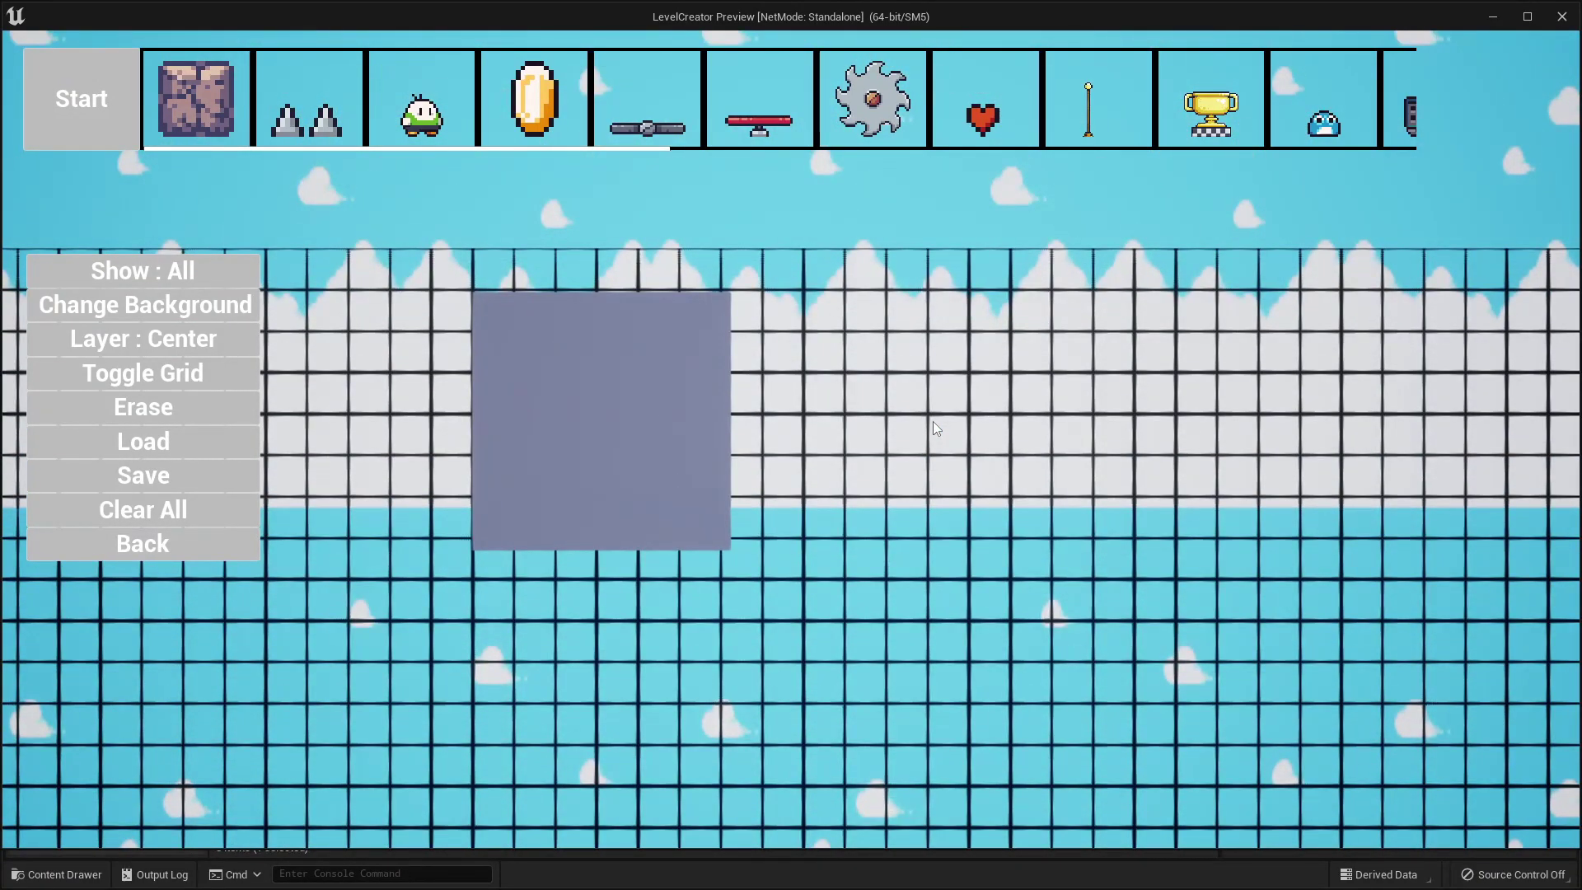
{"action": "key", "text": "Escape"}
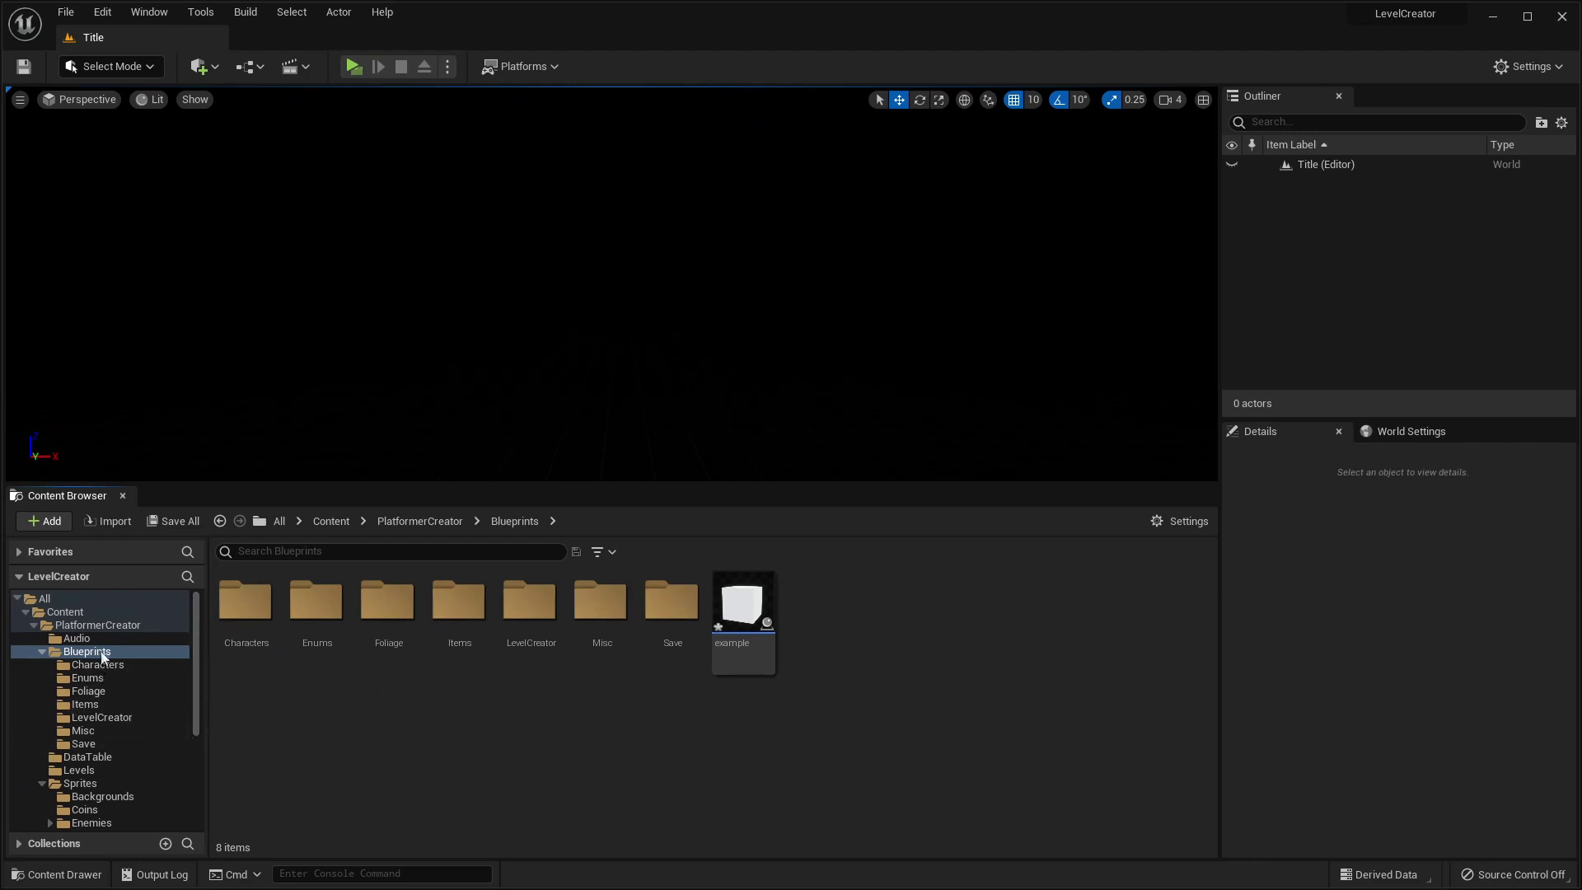
Inspect the Hurt Animation choices in 2dSidescrollCharacter_BP, then check the saved levels list and minimize the preview.
{"action": "double_click", "coordinate": [227, 643]}
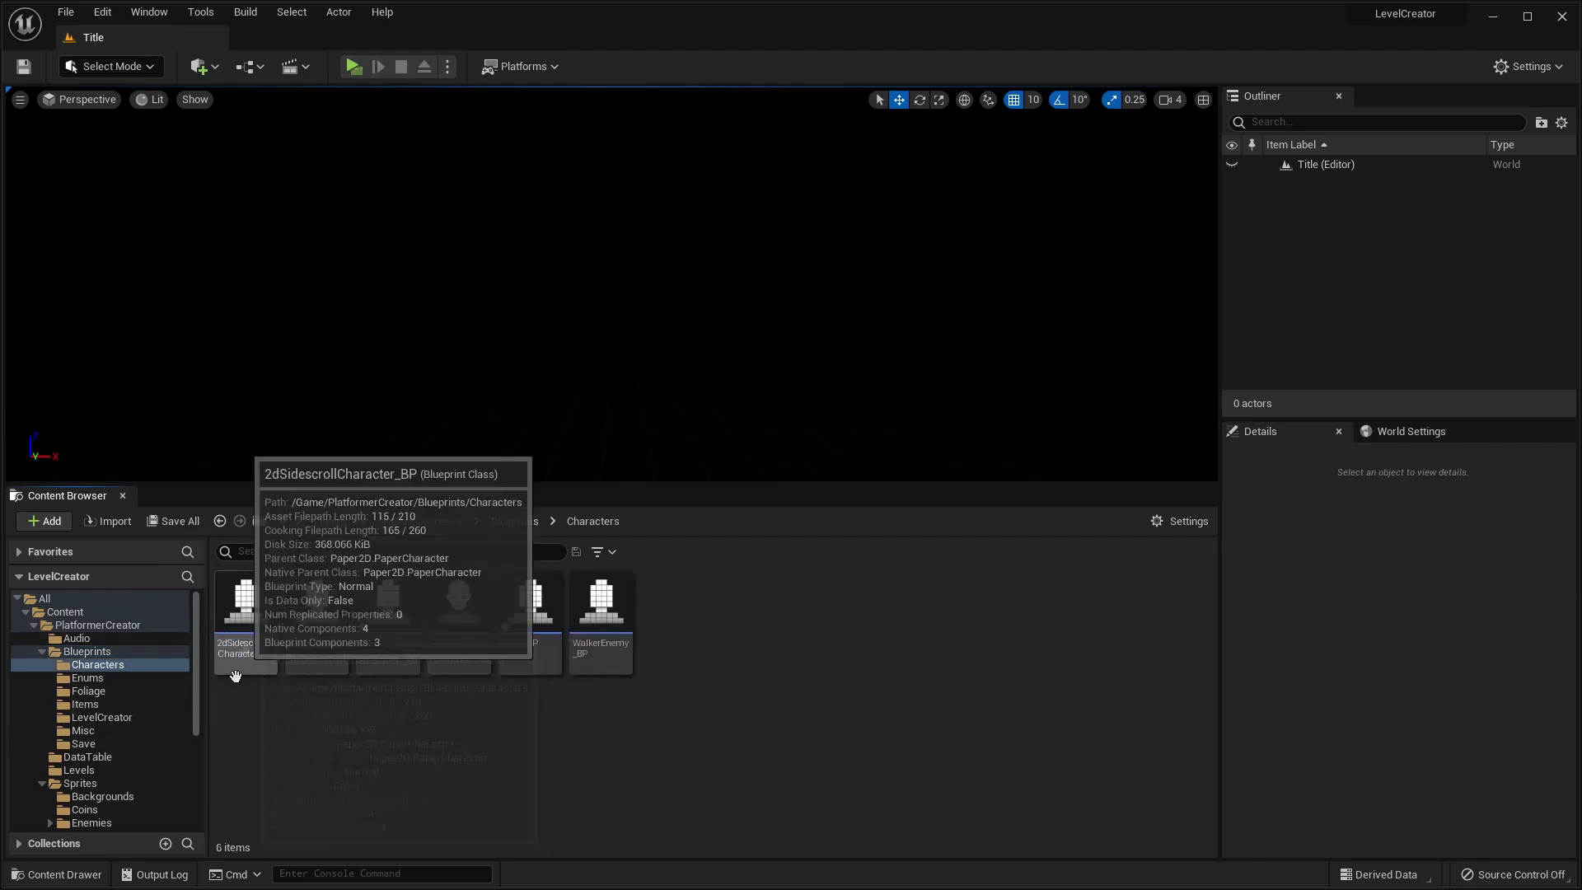
{"action": "double_click", "coordinate": [248, 618]}
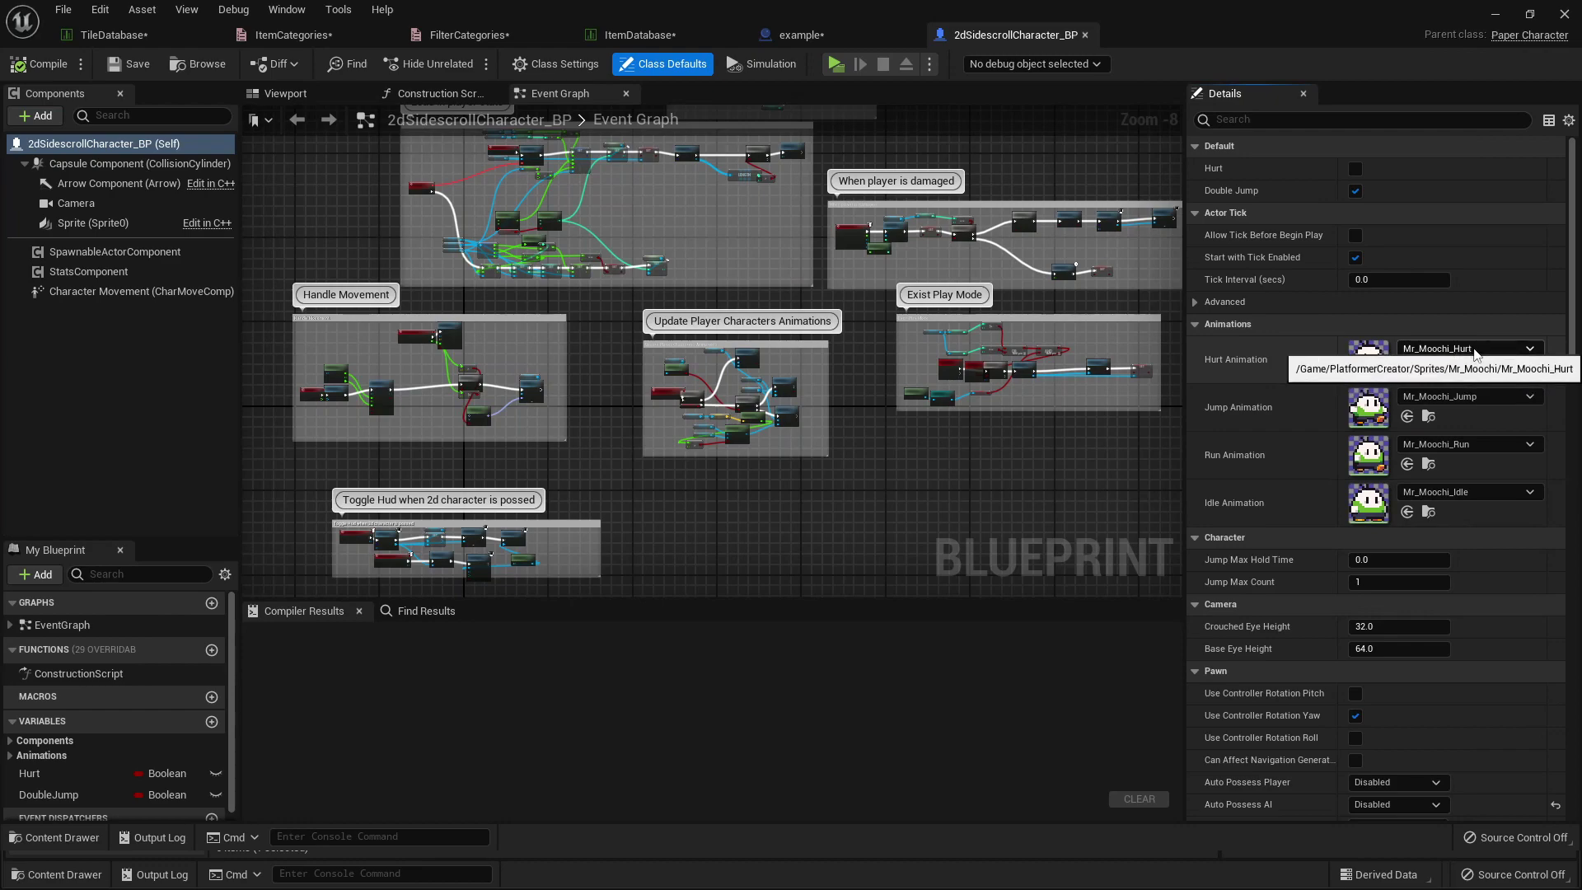
{"action": "left_click", "coordinate": [1475, 350]}
{"action": "left_click", "coordinate": [1475, 350]}
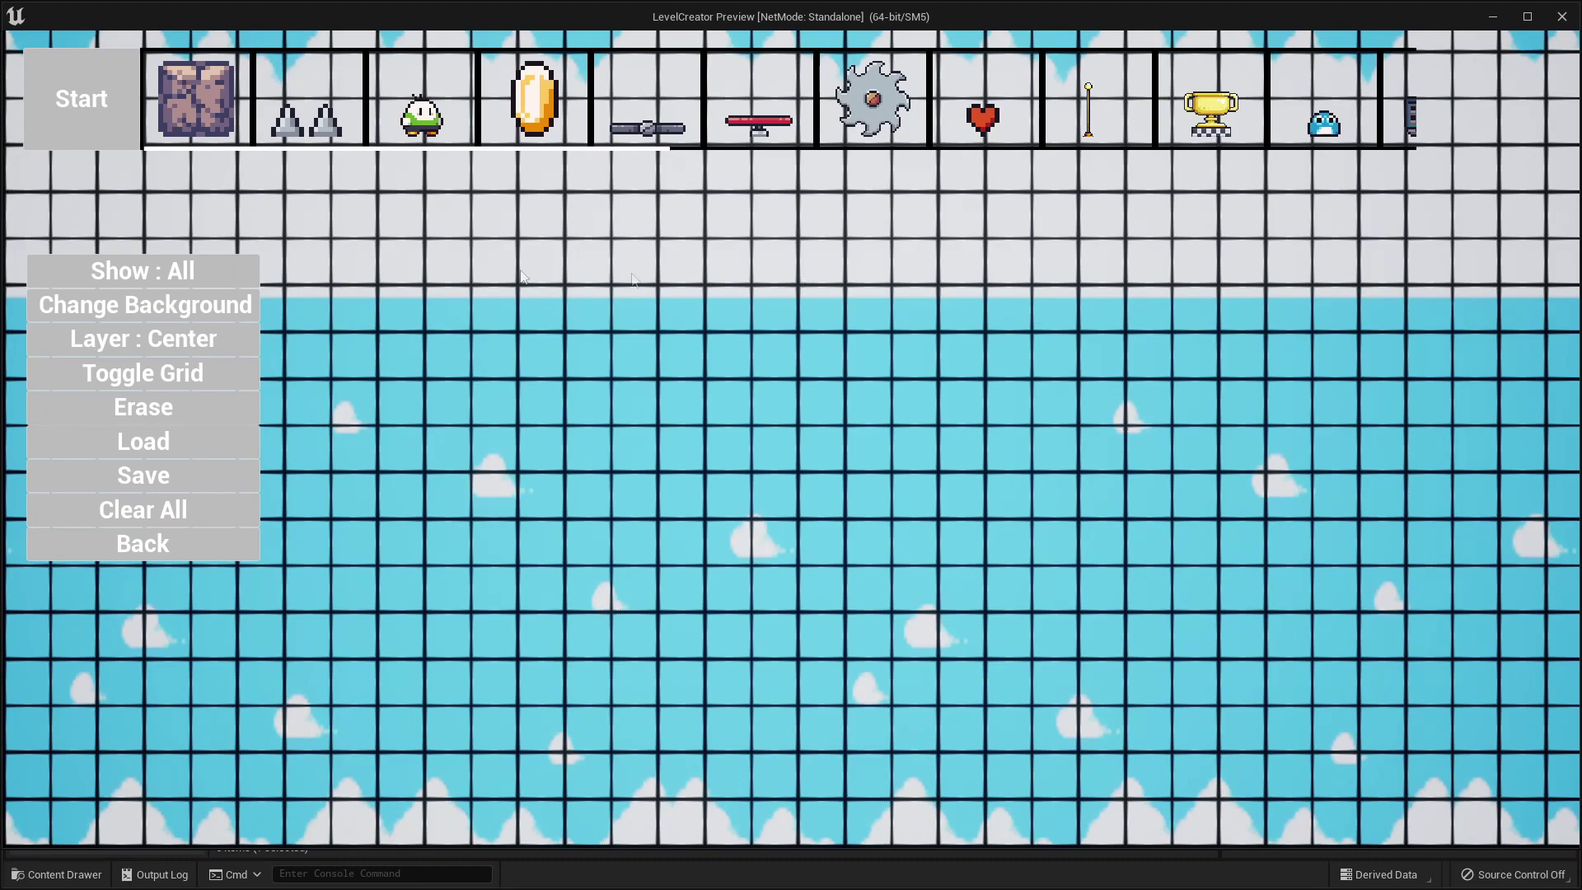
{"action": "left_click", "coordinate": [185, 436]}
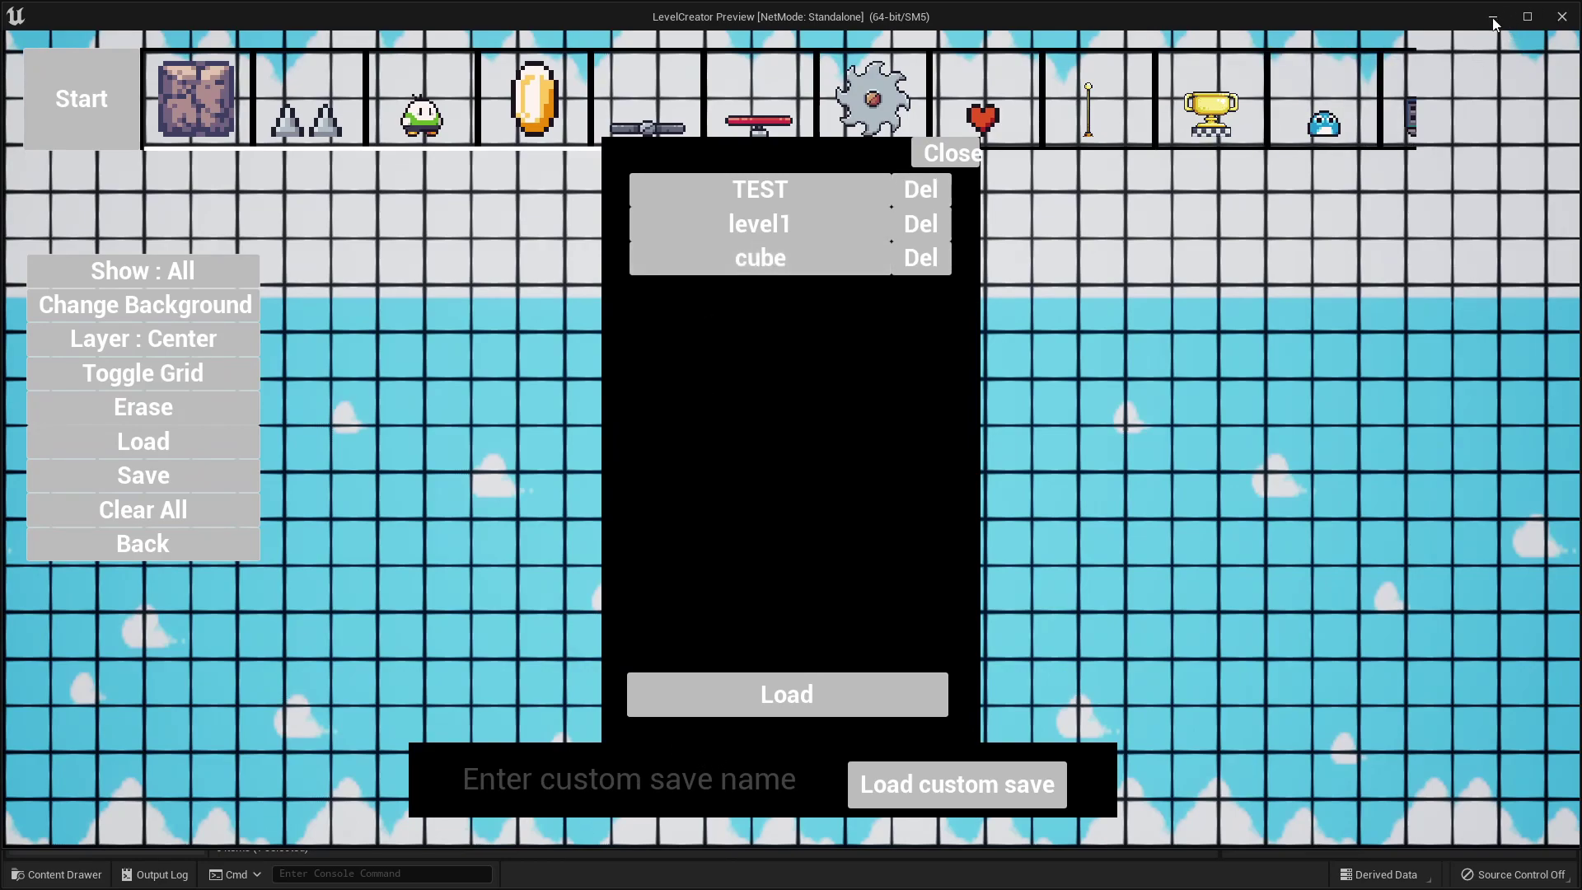
{"action": "left_click", "coordinate": [1494, 18]}
Open the PlatformerCreator folder in File Explorer and go up to LevelCreatorProject.
{"action": "left_click", "coordinate": [73, 624]}
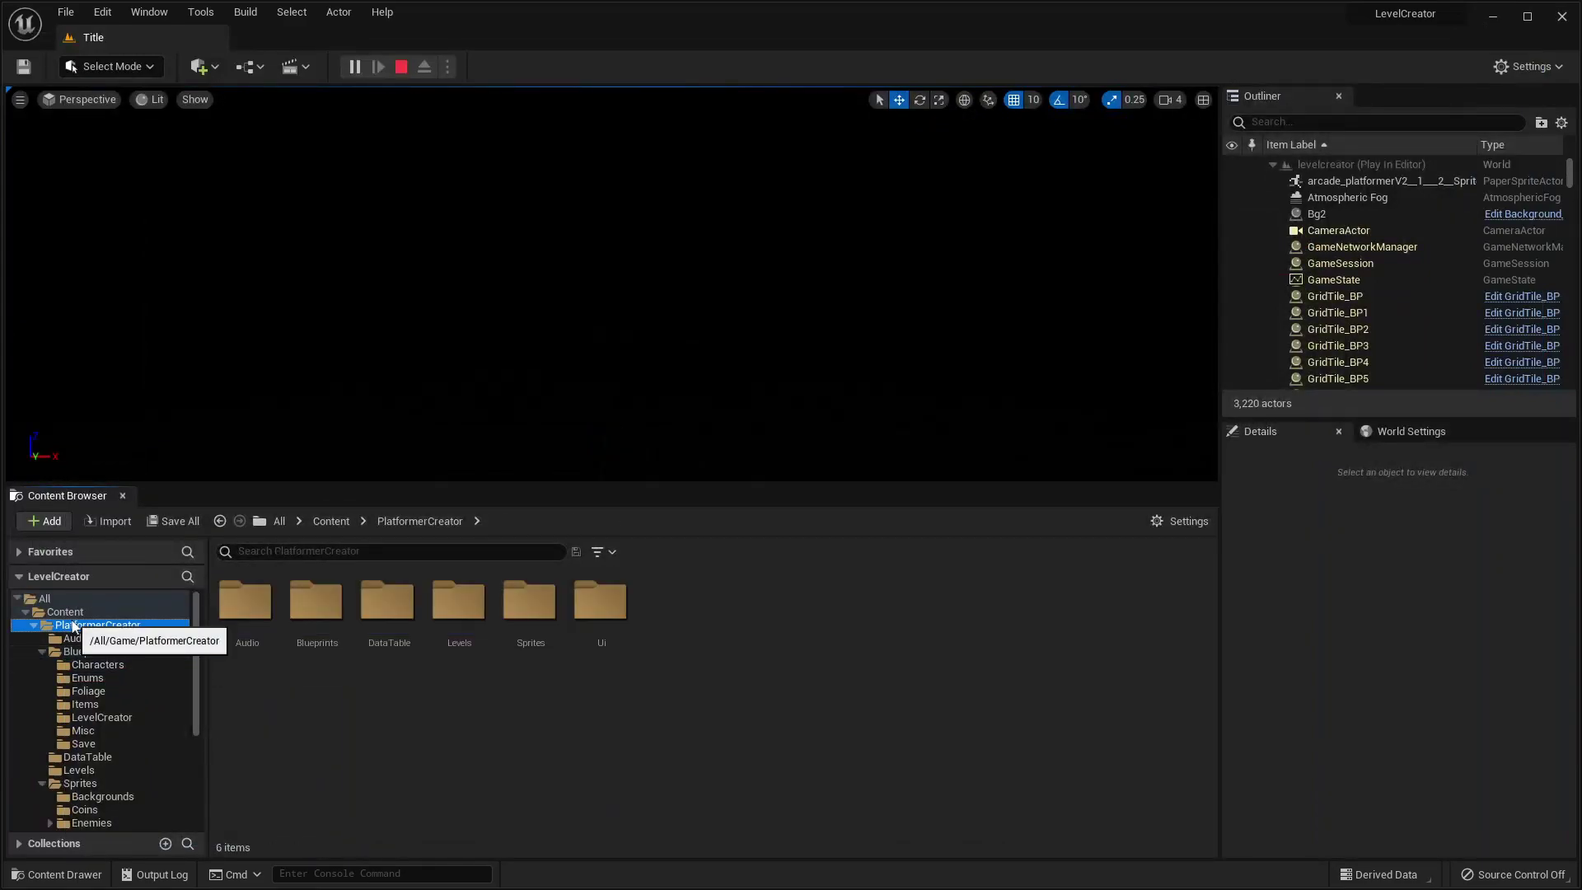
{"action": "right_click", "coordinate": [82, 629]}
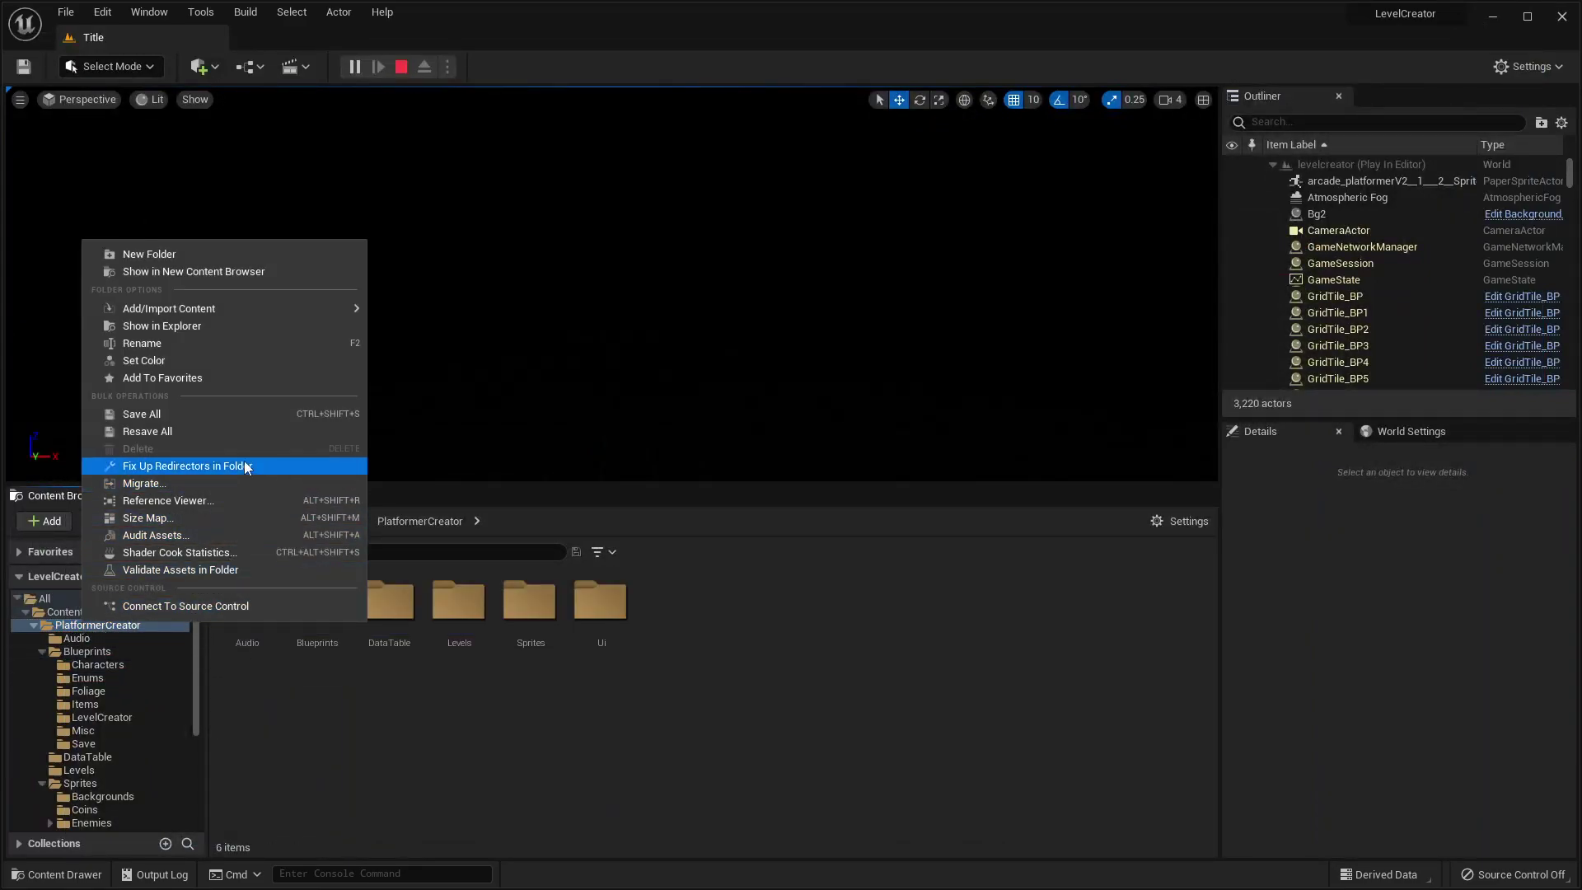
{"action": "left_click", "coordinate": [261, 326]}
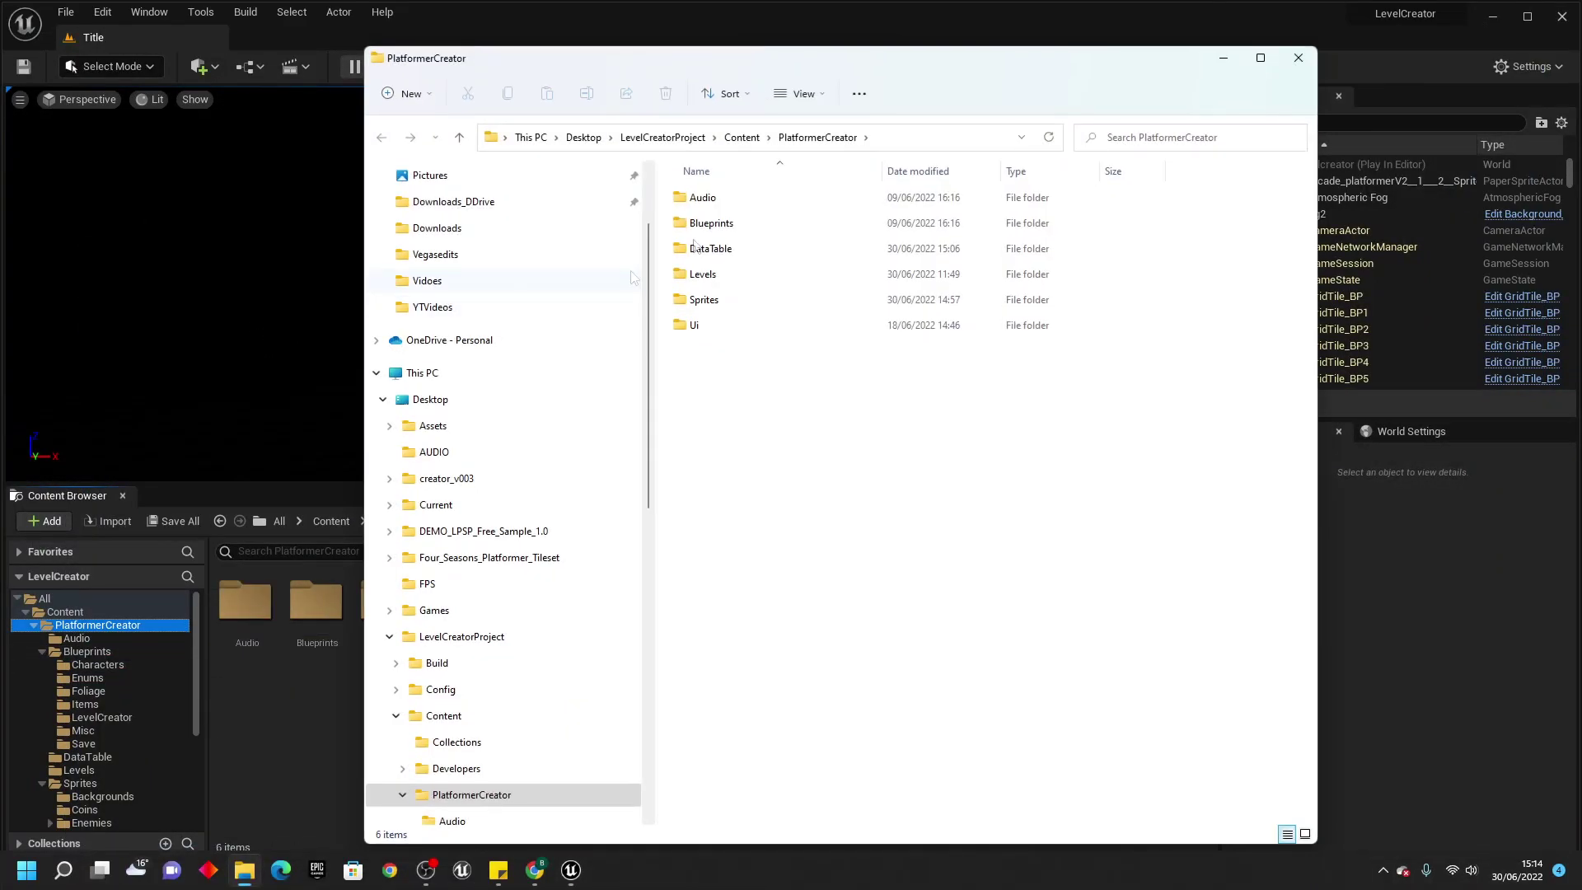
{"action": "left_click", "coordinate": [744, 139]}
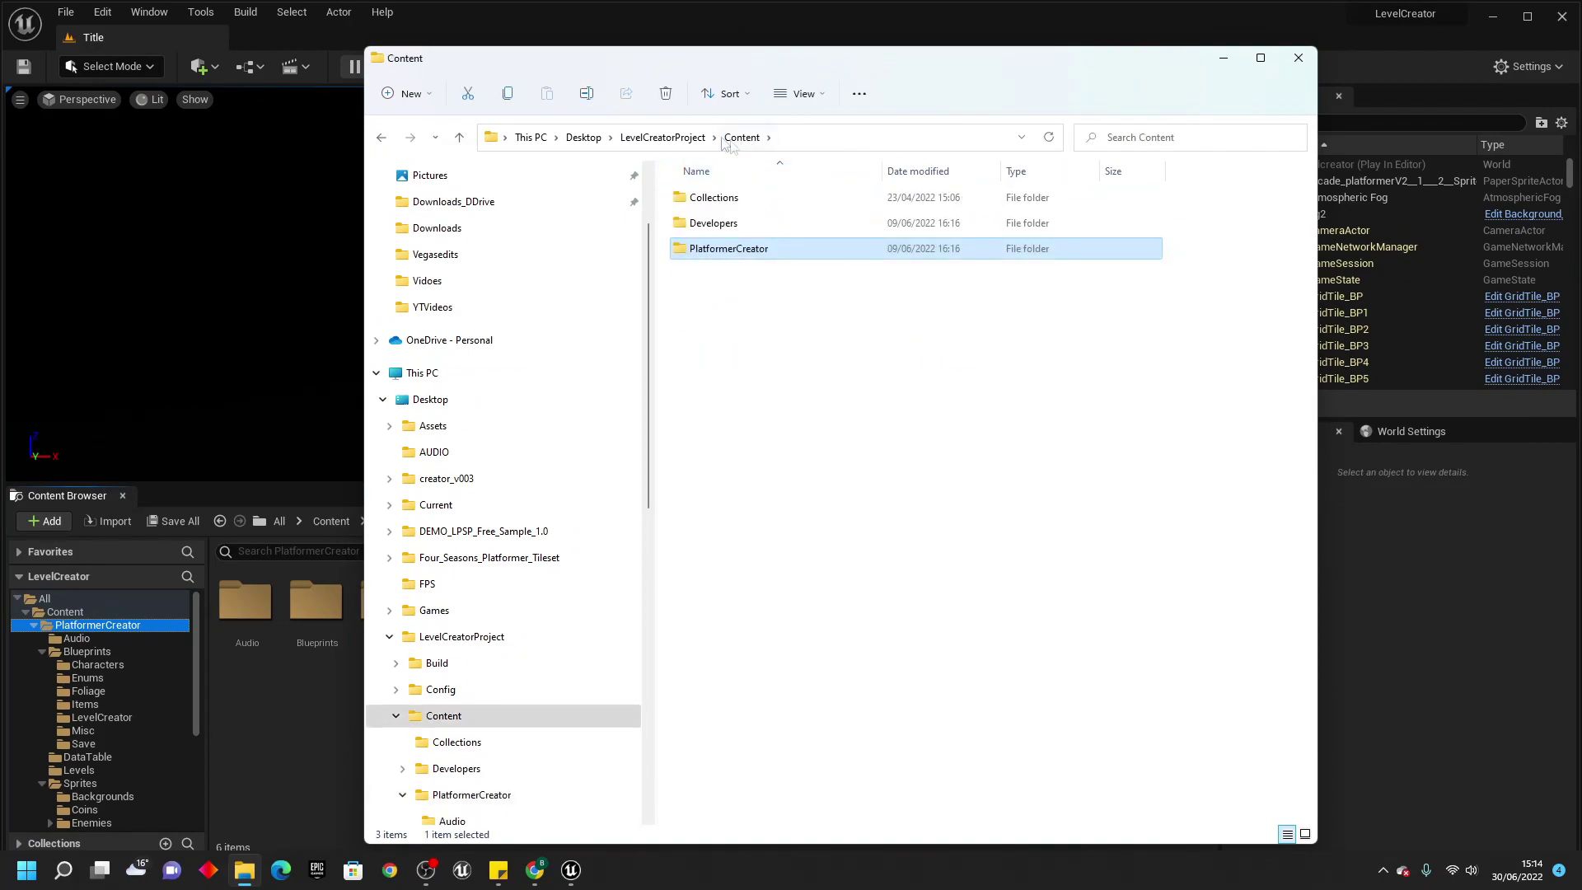
{"action": "left_click", "coordinate": [681, 140]}
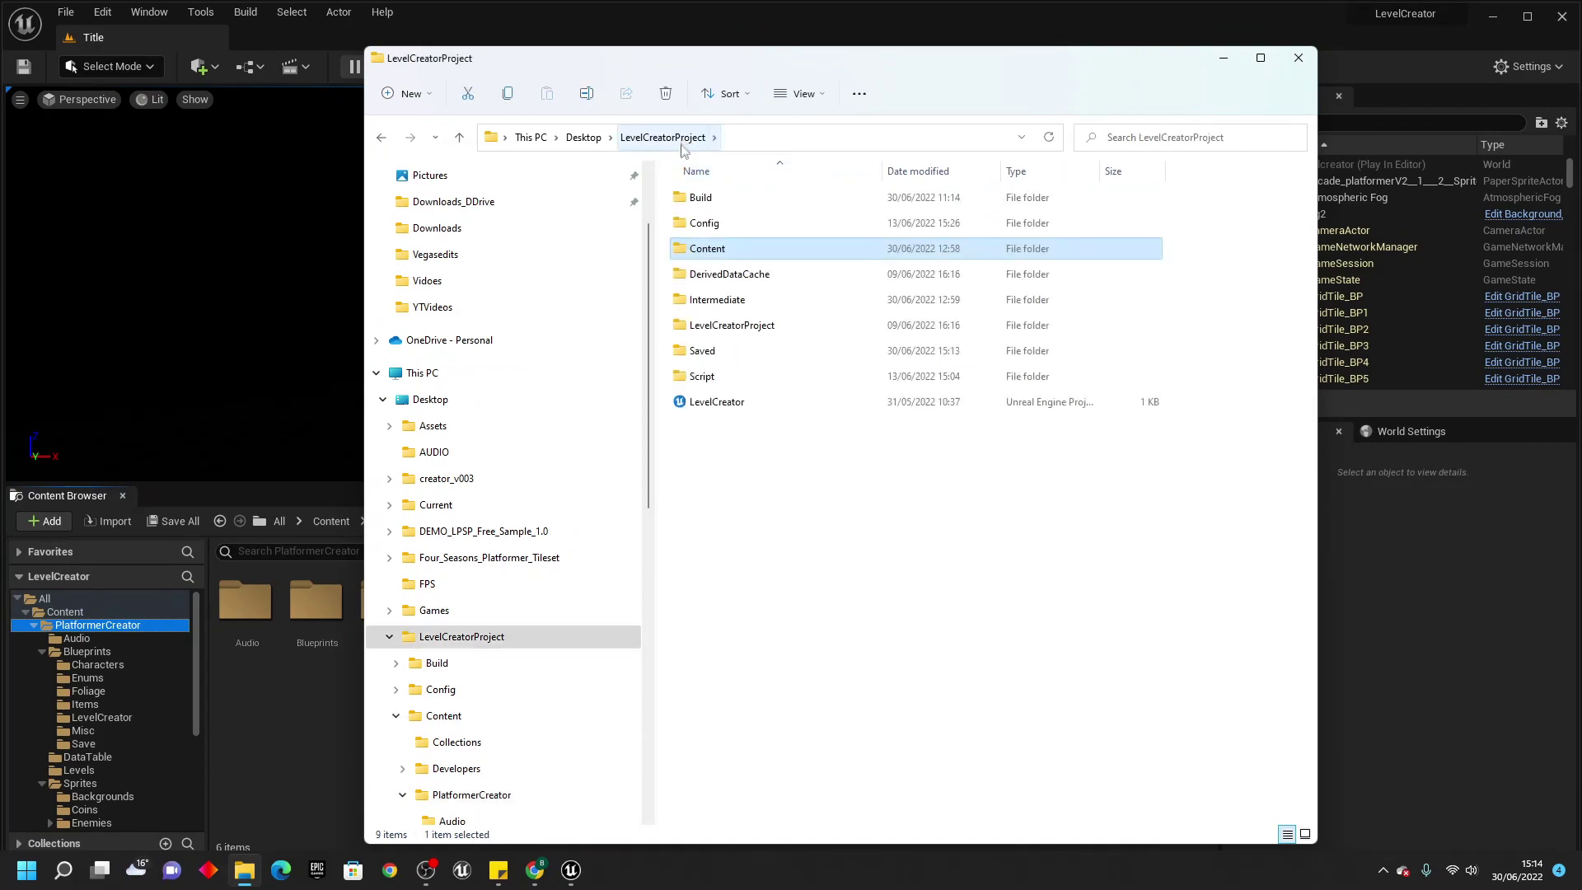
Open Saved > SaveGames to confirm cube.sav exists, then return to the LevelCreator preview.
{"action": "double_click", "coordinate": [731, 353]}
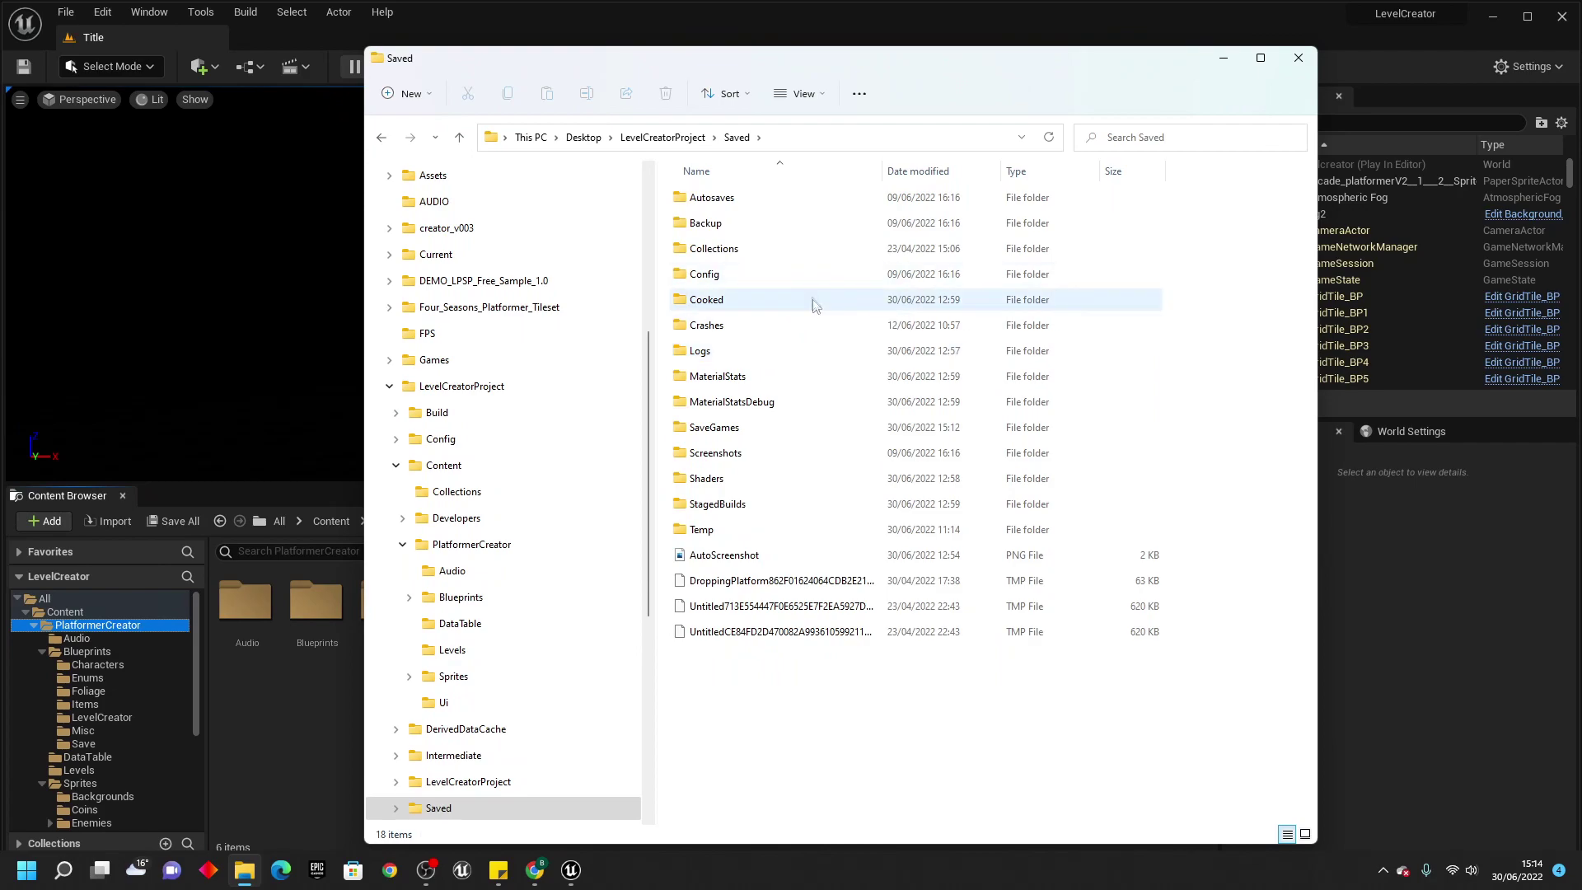
{"action": "double_click", "coordinate": [752, 428]}
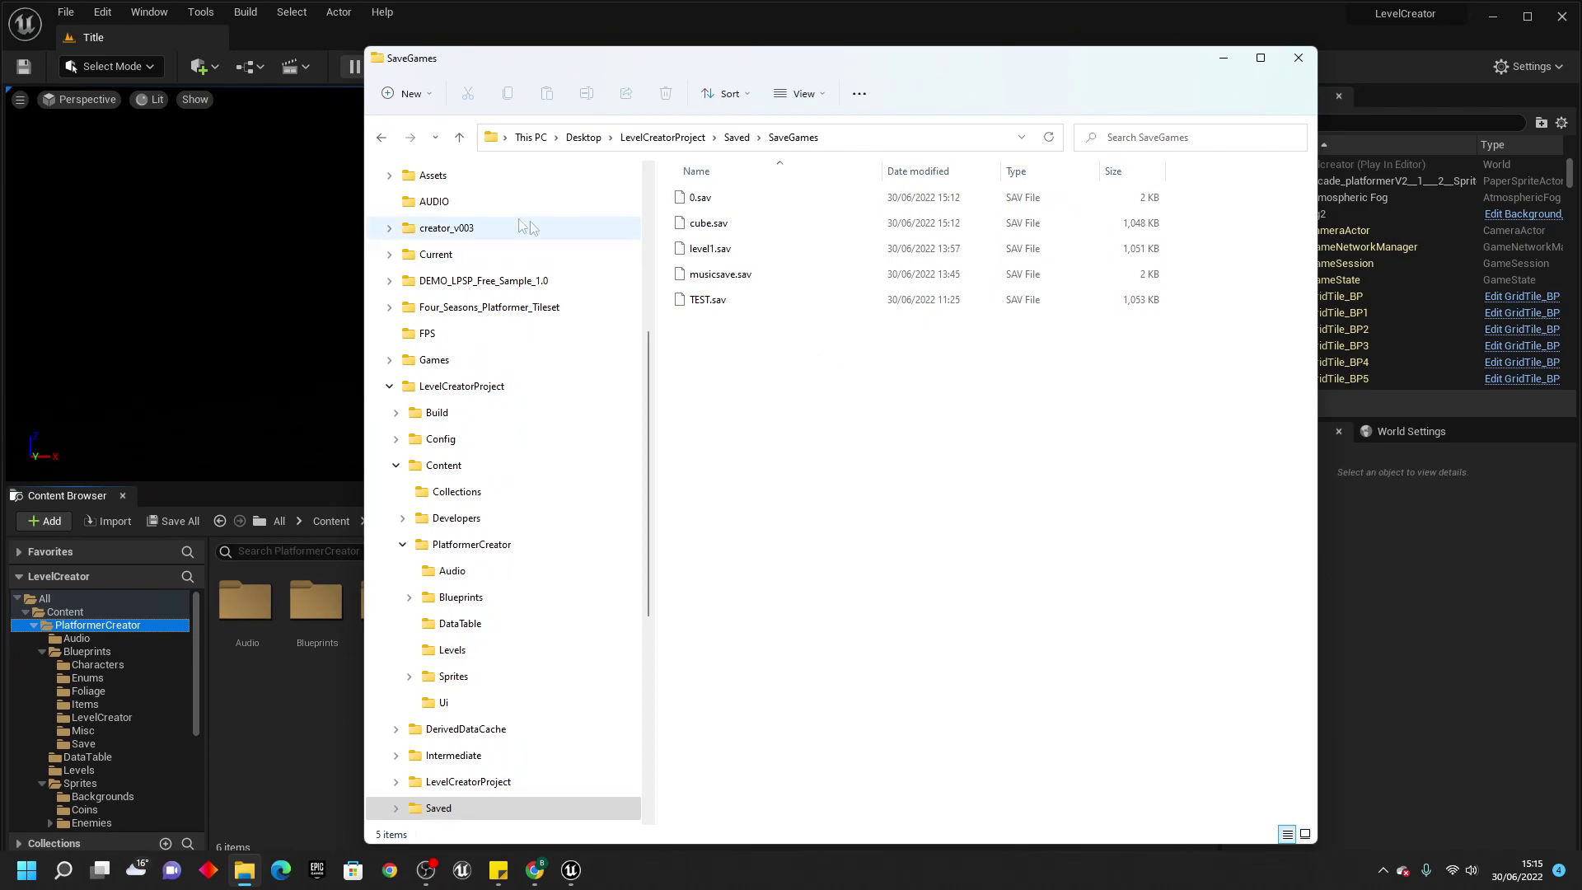
{"action": "left_click", "coordinate": [571, 870]}
{"action": "left_click", "coordinate": [756, 768]}
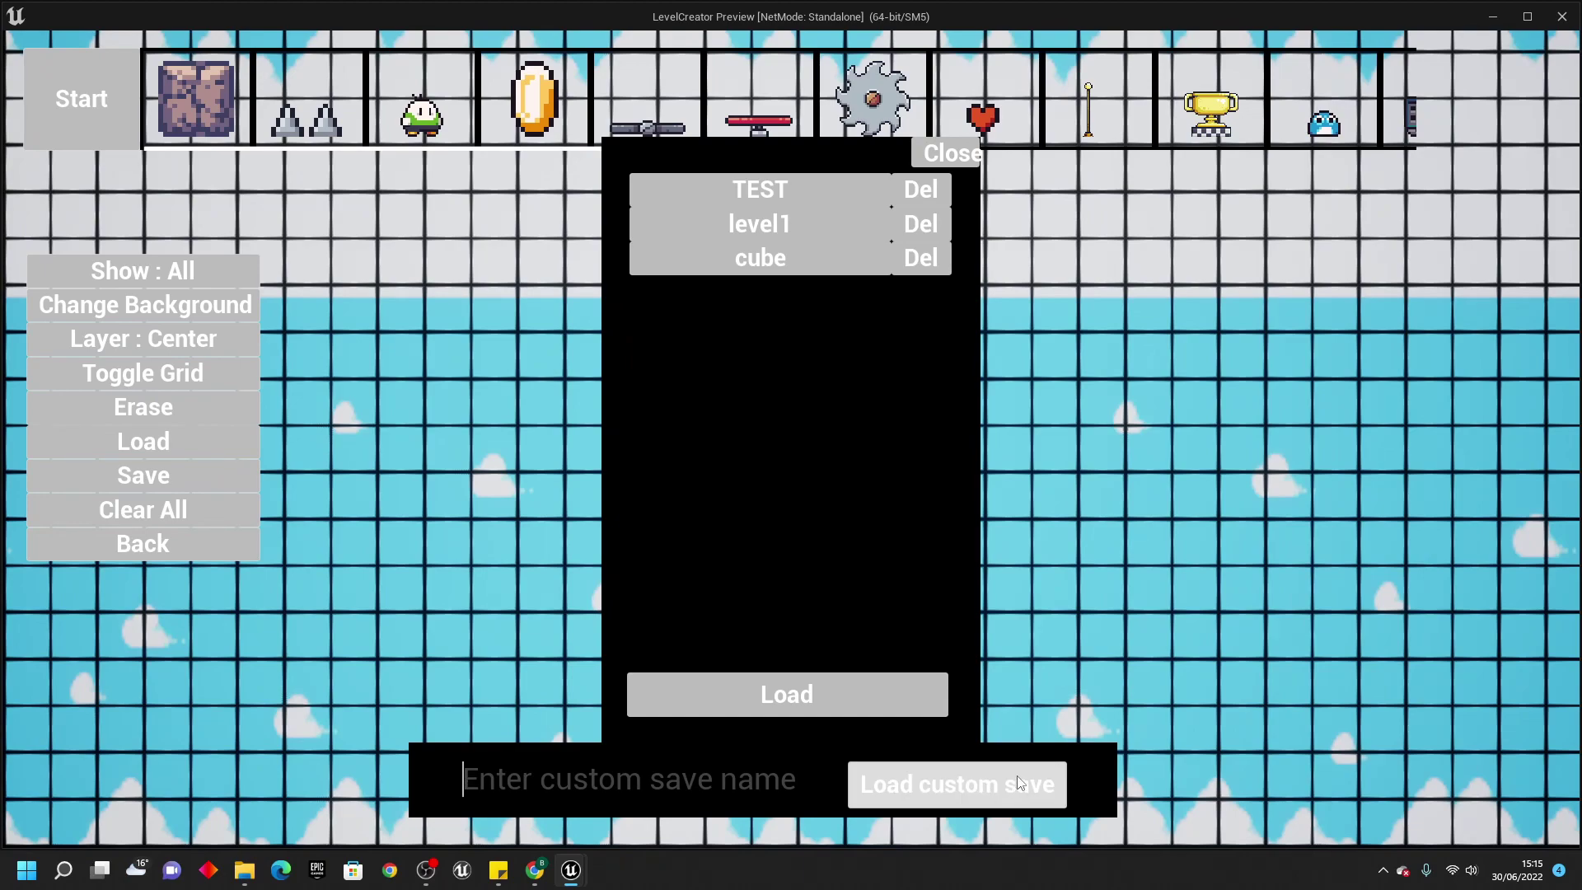
Try loading a nonexistent custom save named '54', then load the 'cube' save instead.
{"action": "type", "text": "54"}
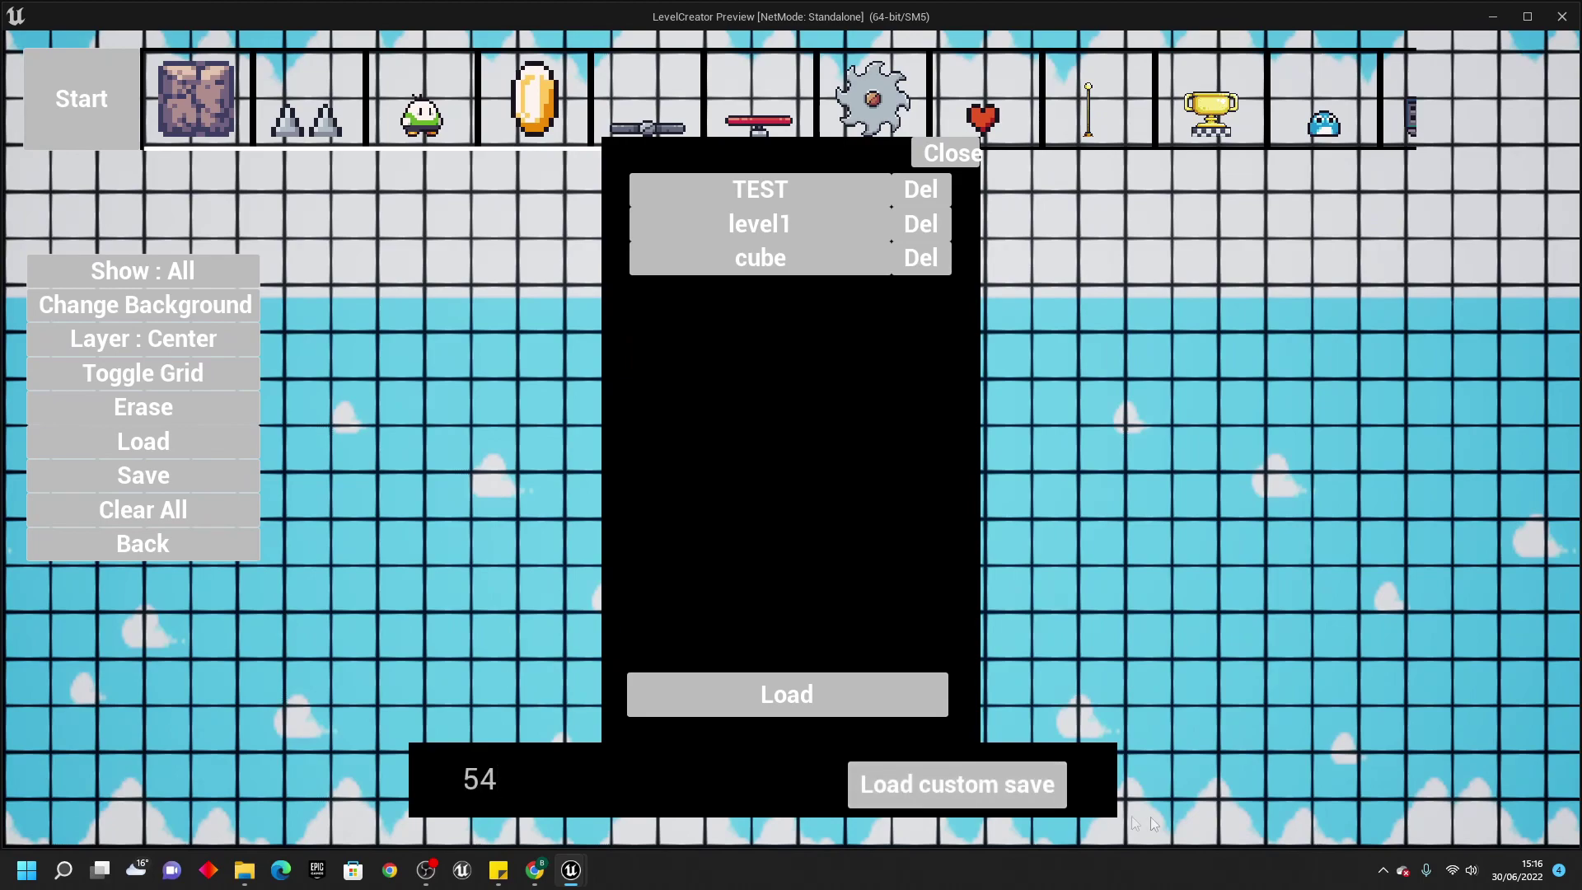
{"action": "left_click", "coordinate": [989, 783]}
{"action": "left_click", "coordinate": [811, 268]}
{"action": "left_click", "coordinate": [821, 697]}
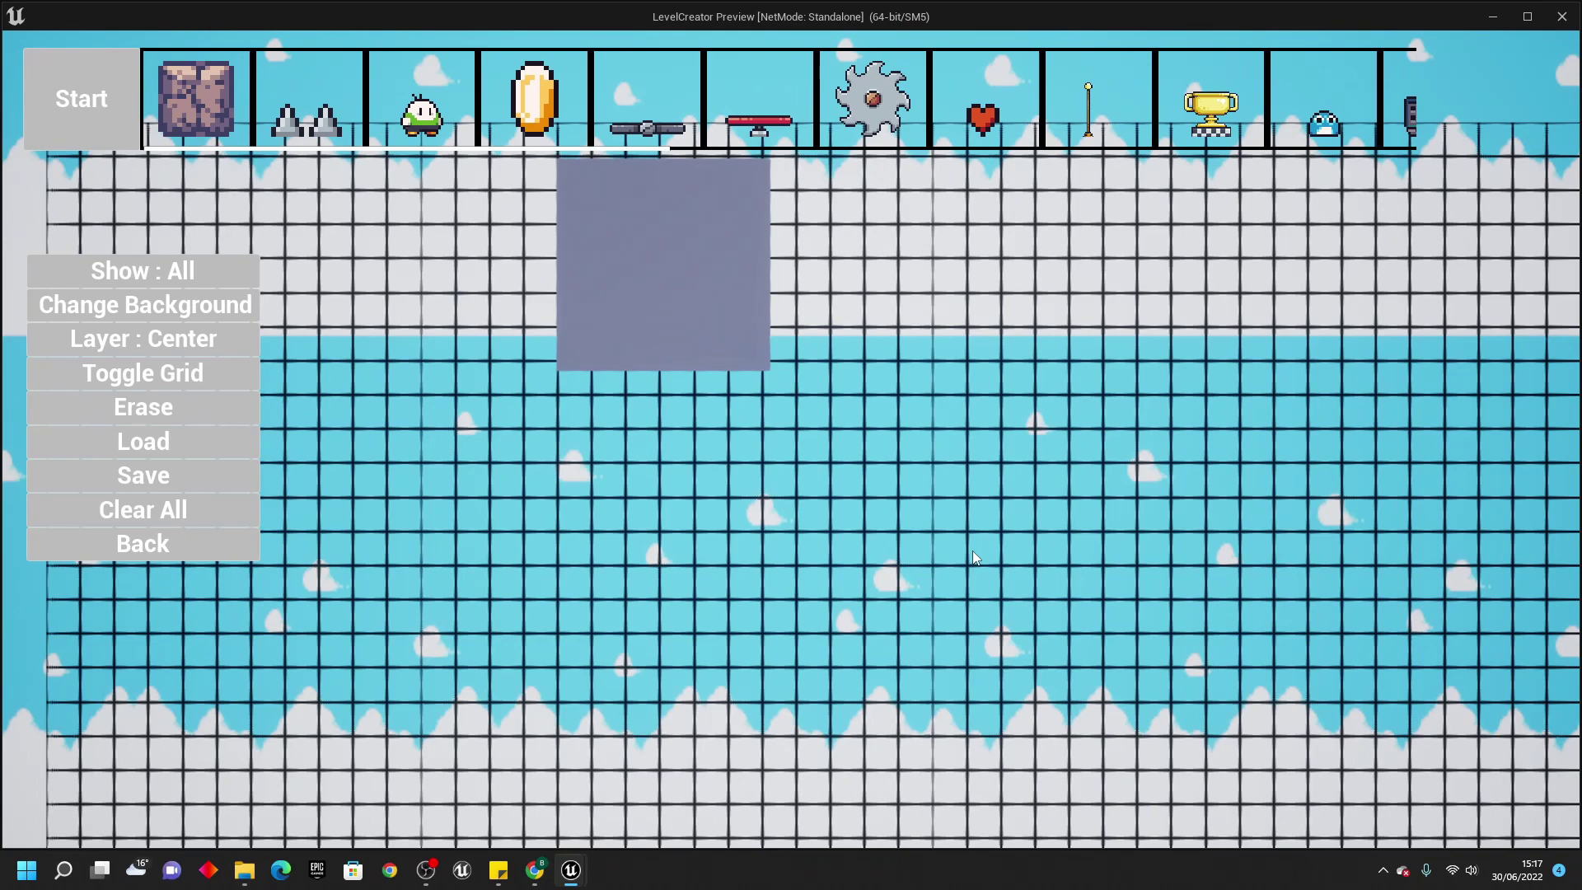
Scroll the item bar up and down to browse the available blocks.
{"action": "scroll", "coordinate": [1184, 123], "scroll_direction": "down", "scroll_amount": 2}
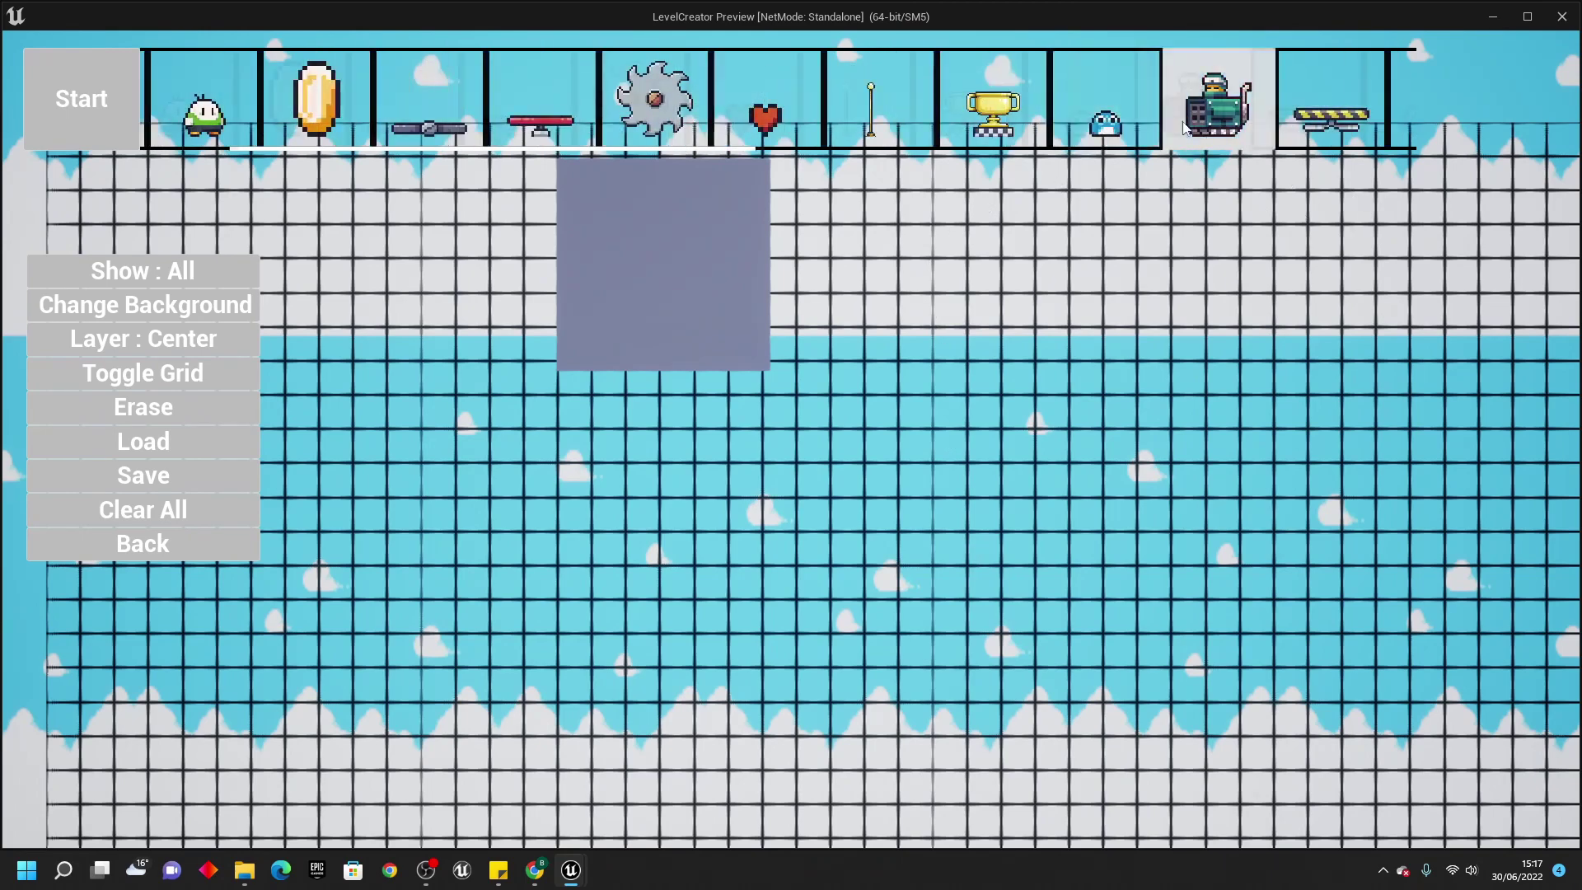
{"action": "scroll", "coordinate": [1184, 123], "scroll_direction": "down", "scroll_amount": 3}
{"action": "scroll", "coordinate": [521, 116], "scroll_direction": "up", "scroll_amount": 1}
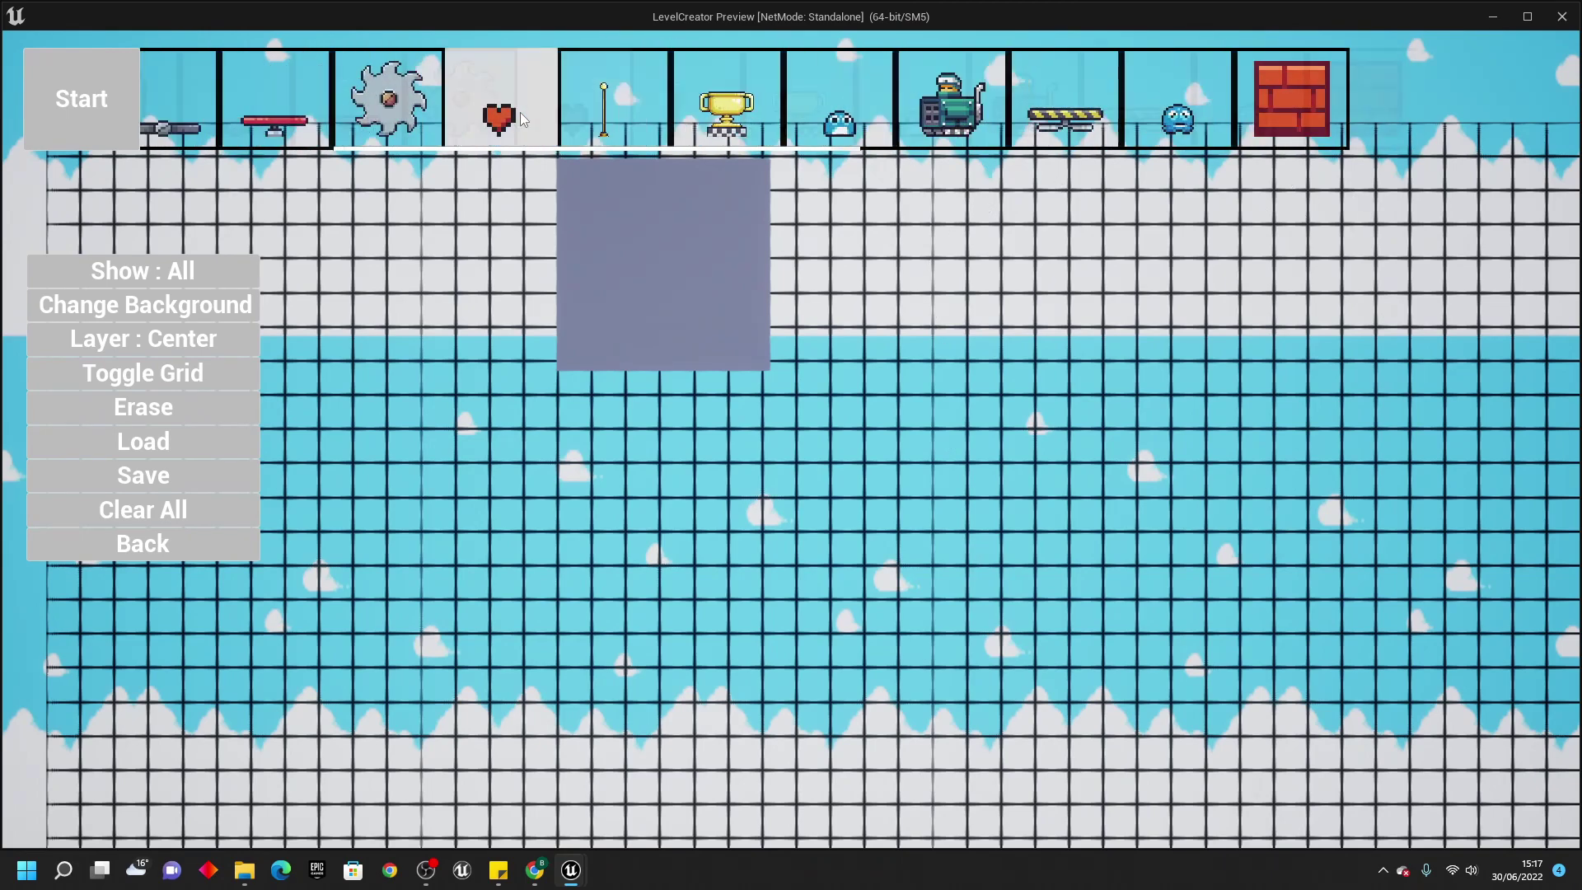
{"action": "scroll", "coordinate": [521, 115], "scroll_direction": "up", "scroll_amount": 3}
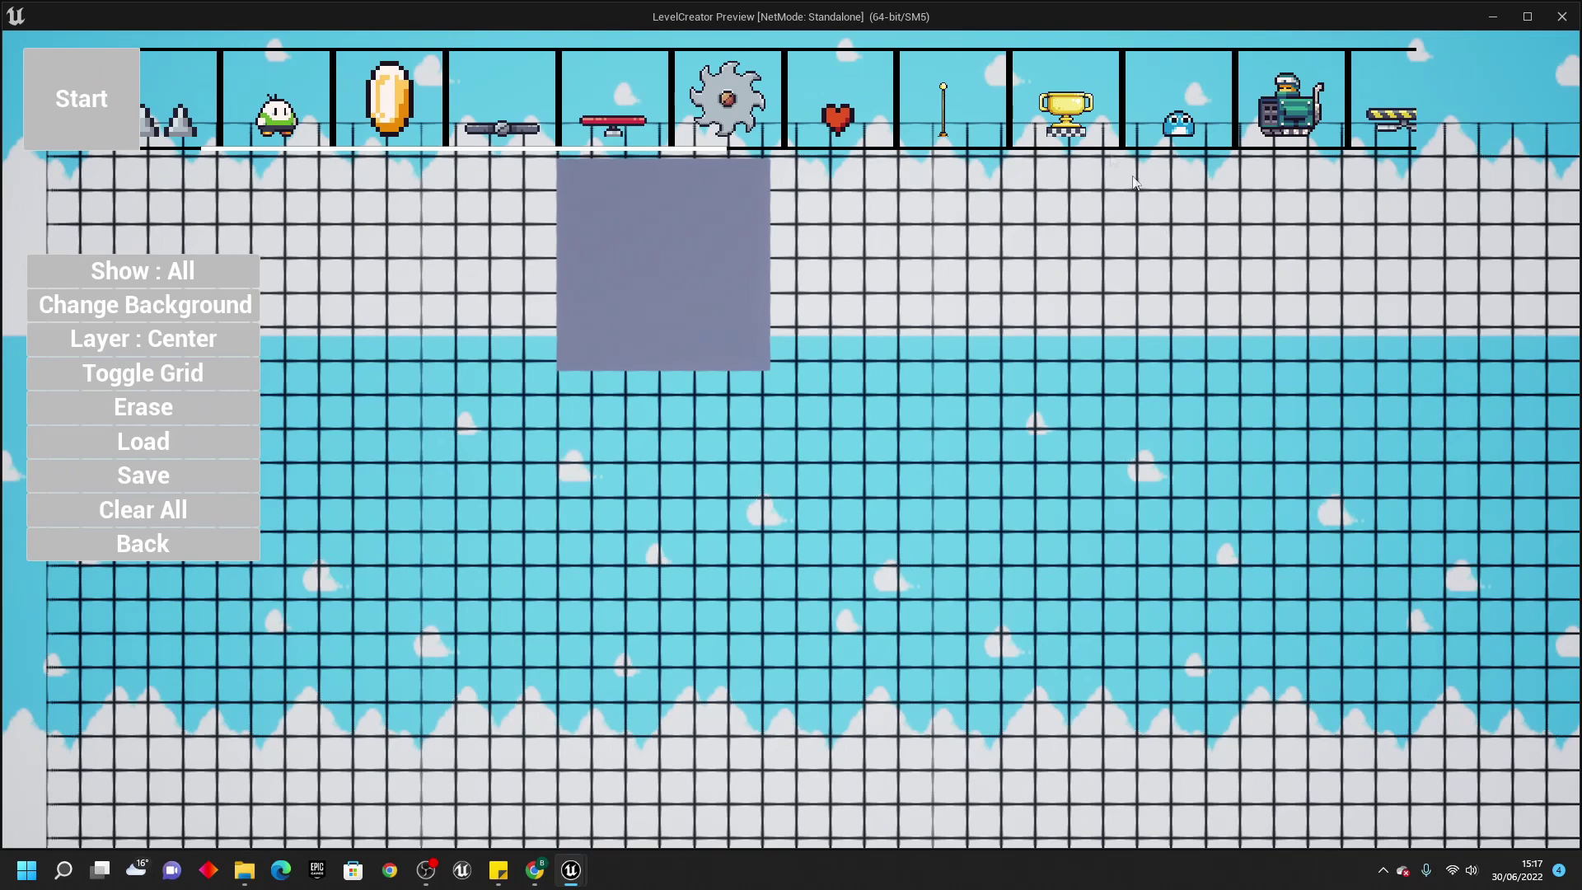
{"action": "scroll", "coordinate": [1153, 111], "scroll_direction": "down", "scroll_amount": 4}
{"action": "scroll", "coordinate": [1285, 115], "scroll_direction": "down", "scroll_amount": 3}
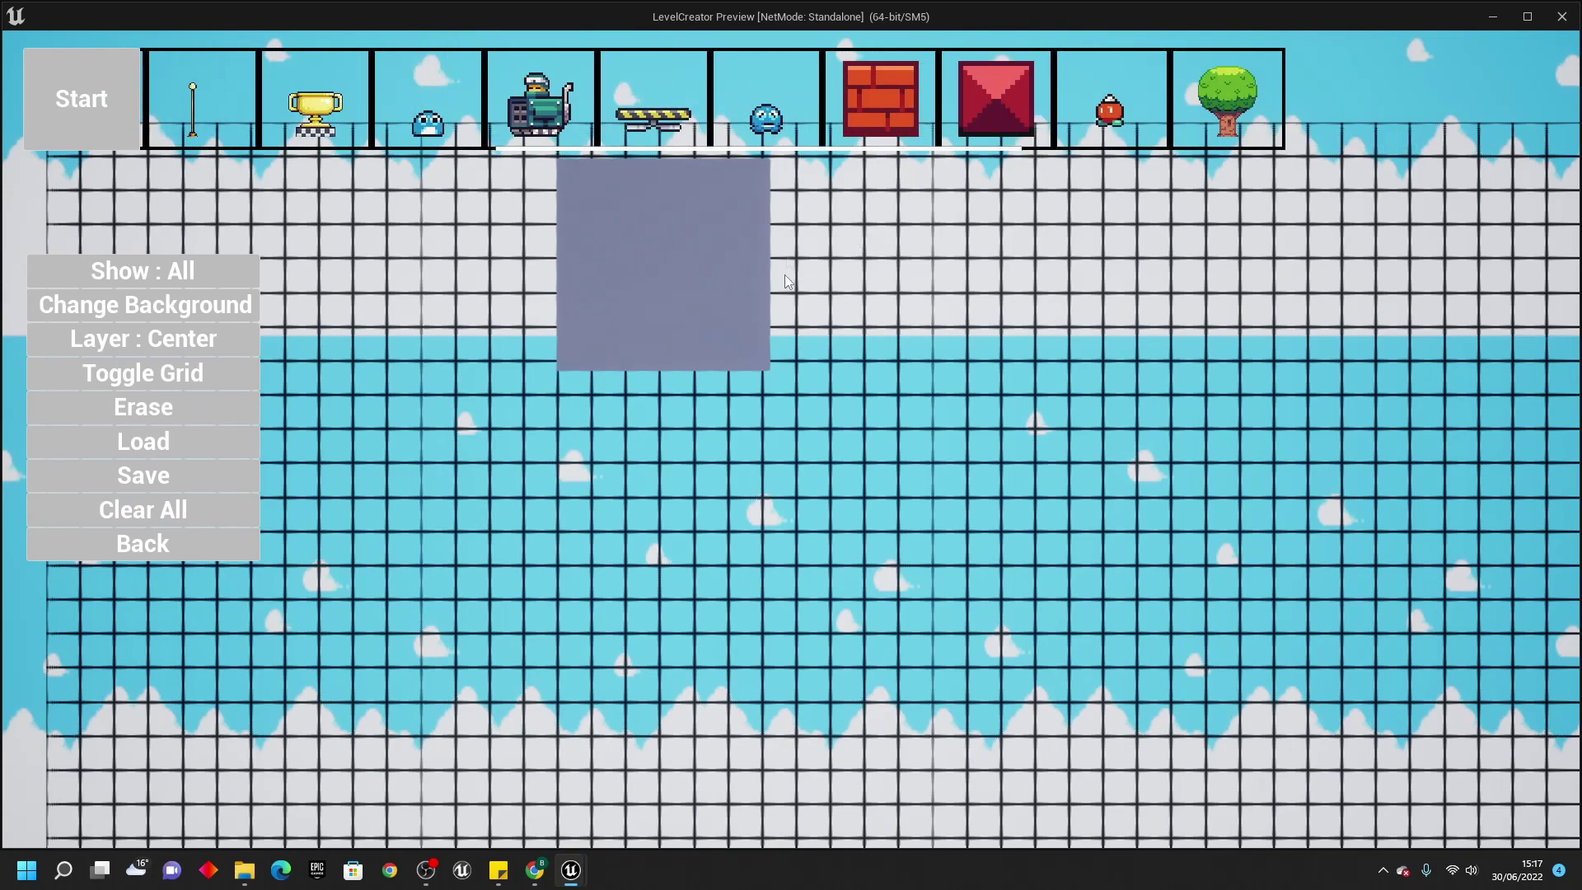
{"action": "scroll", "coordinate": [936, 137], "scroll_direction": "up", "scroll_amount": 1}
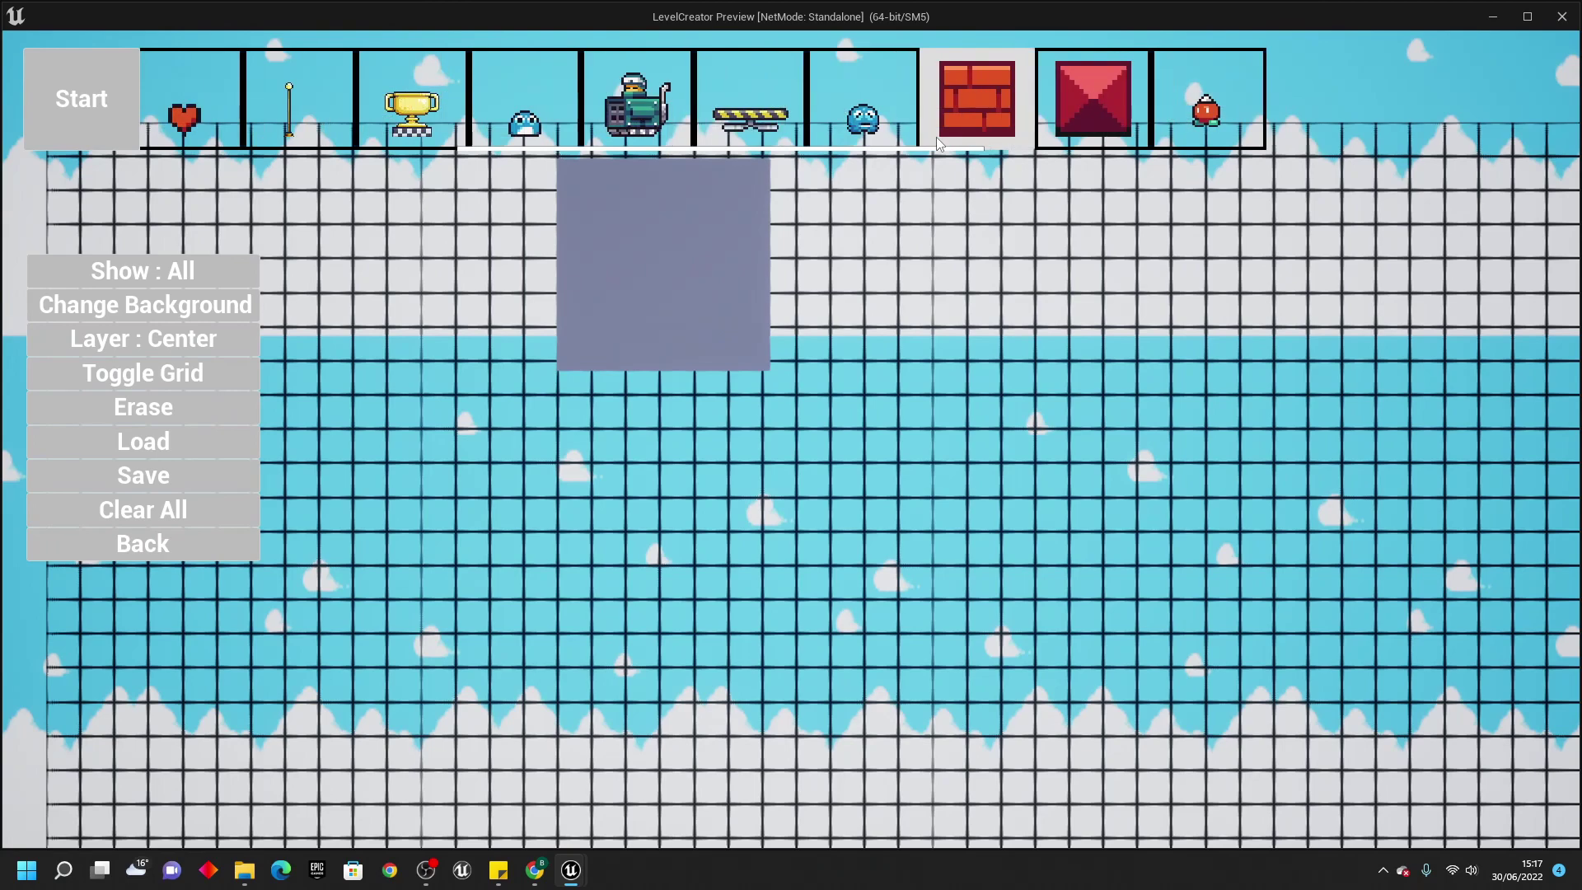